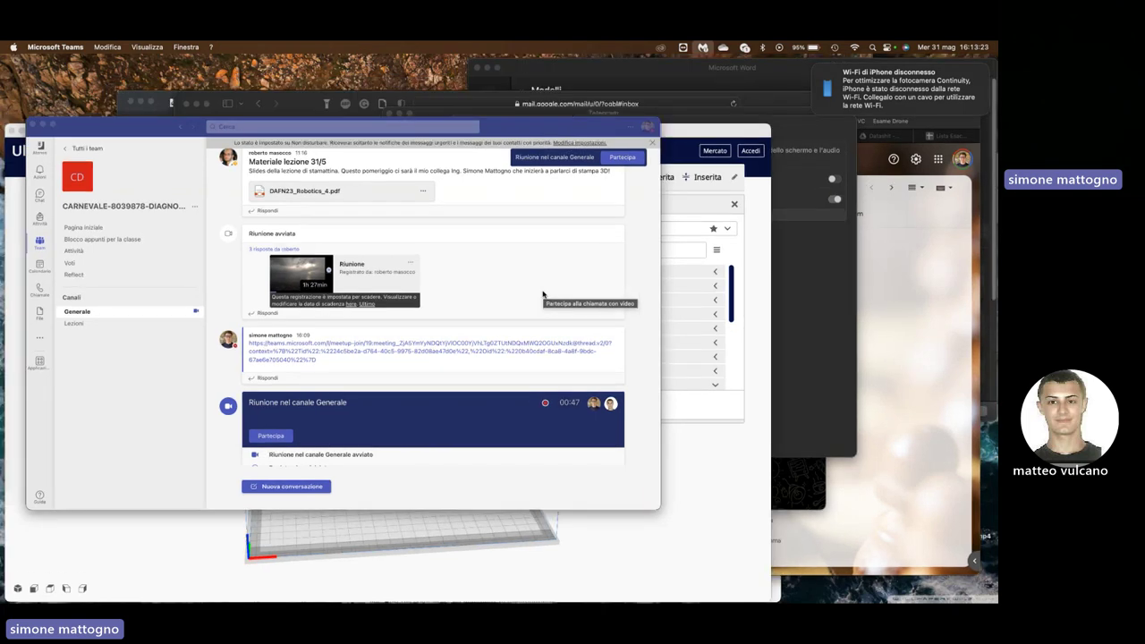
Bring the Ultimaker Cura window forward via Mission Control, then Show Desktop to clear all windows
key("ctrl+Up")
left_click(385, 459)
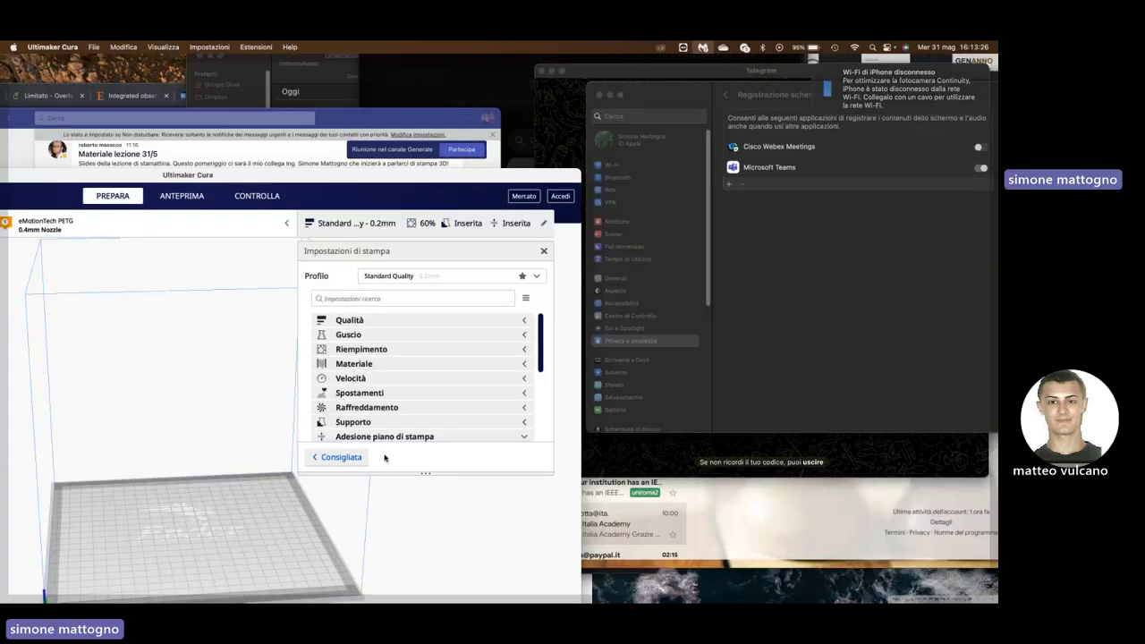
key("F11")
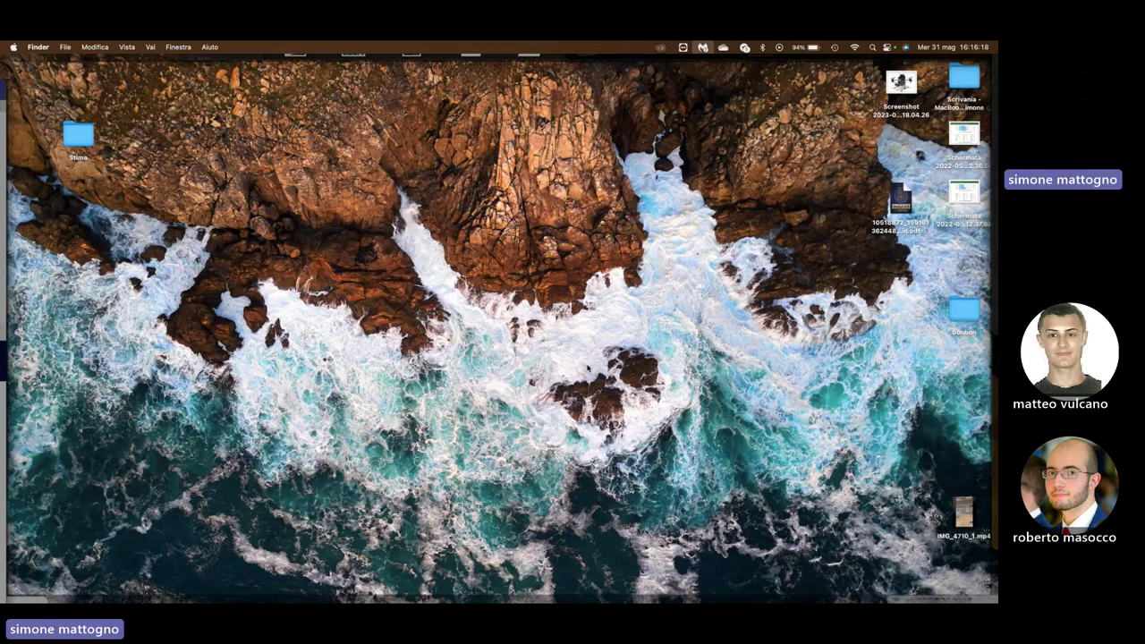
key("XF86AudioRaiseVolume")
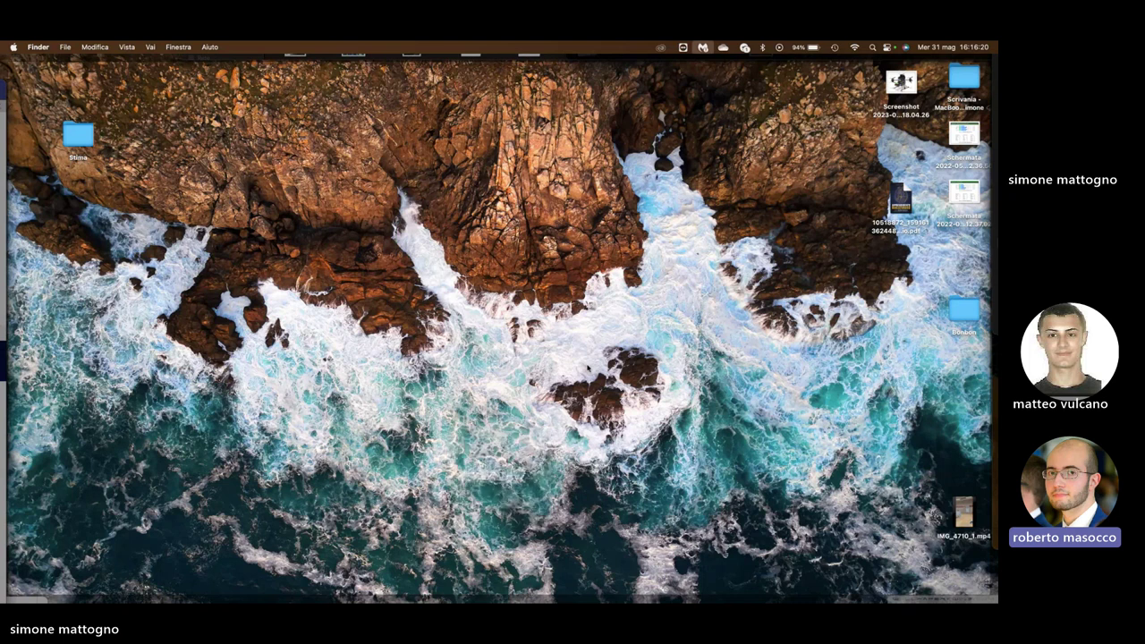
key("XF86AudioRaiseVolume")
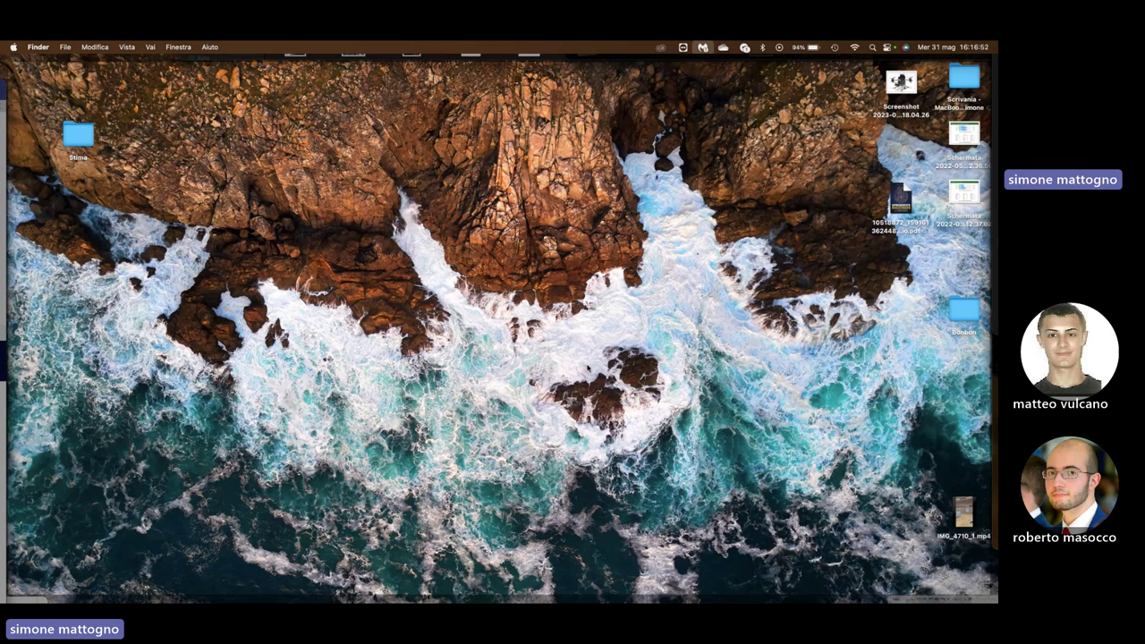
Launch Autodesk Fusion 360 by searching 'fus' in Spotlight
key("super+space")
type("fus")
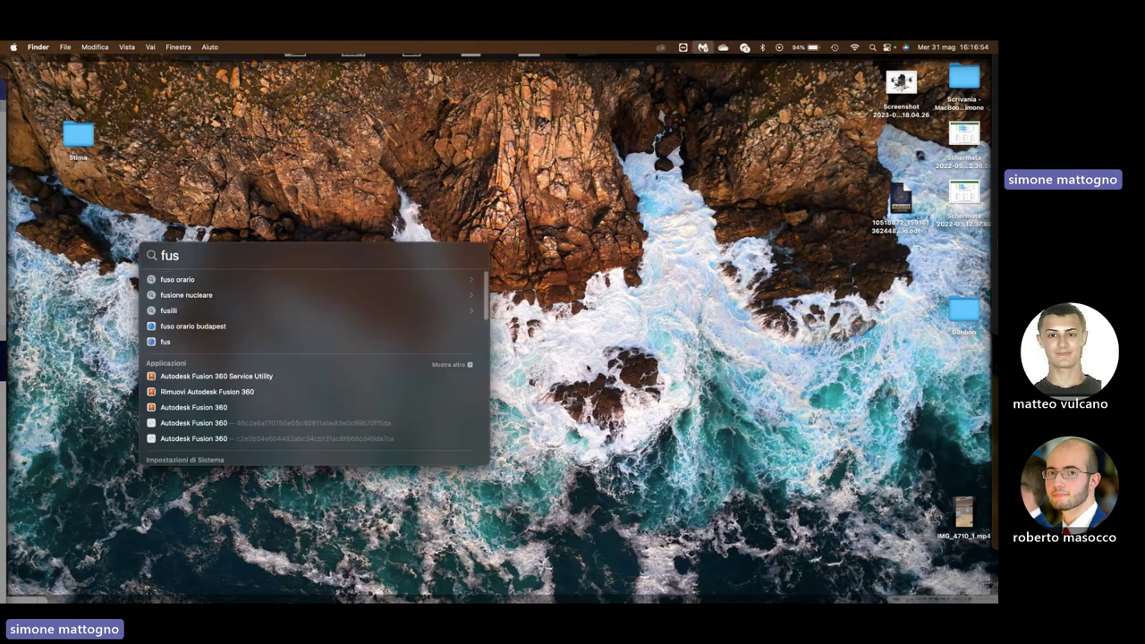
key("Down")
key("Down")
key("Down")
key("Down")
key("Down")
key("Down")
key("Up")
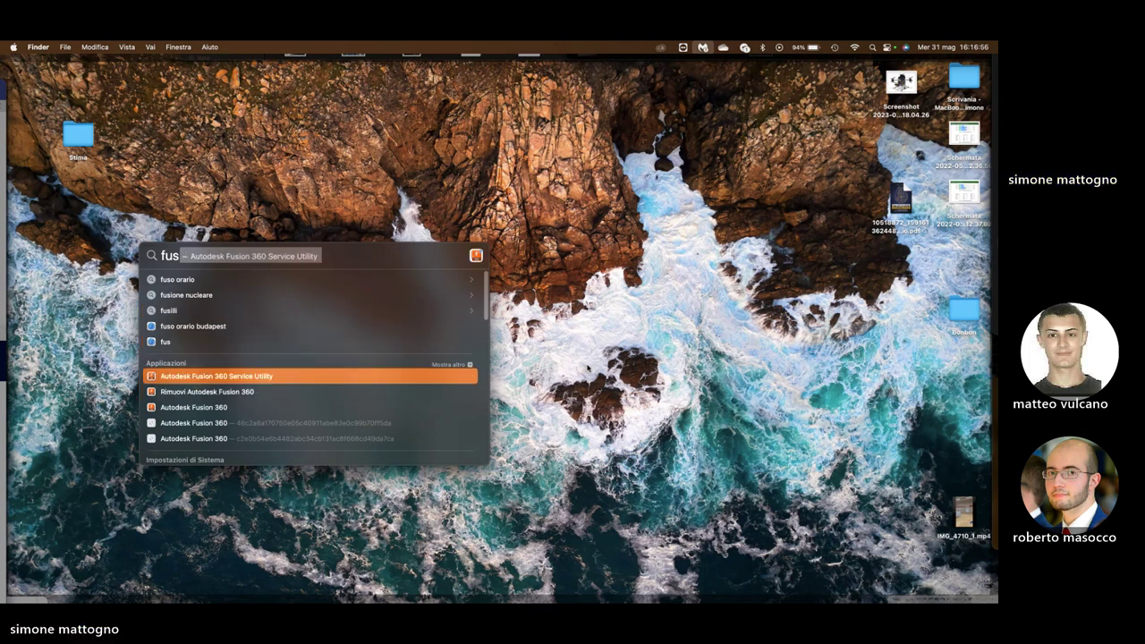
key("Down")
key("Down")
key("Return")
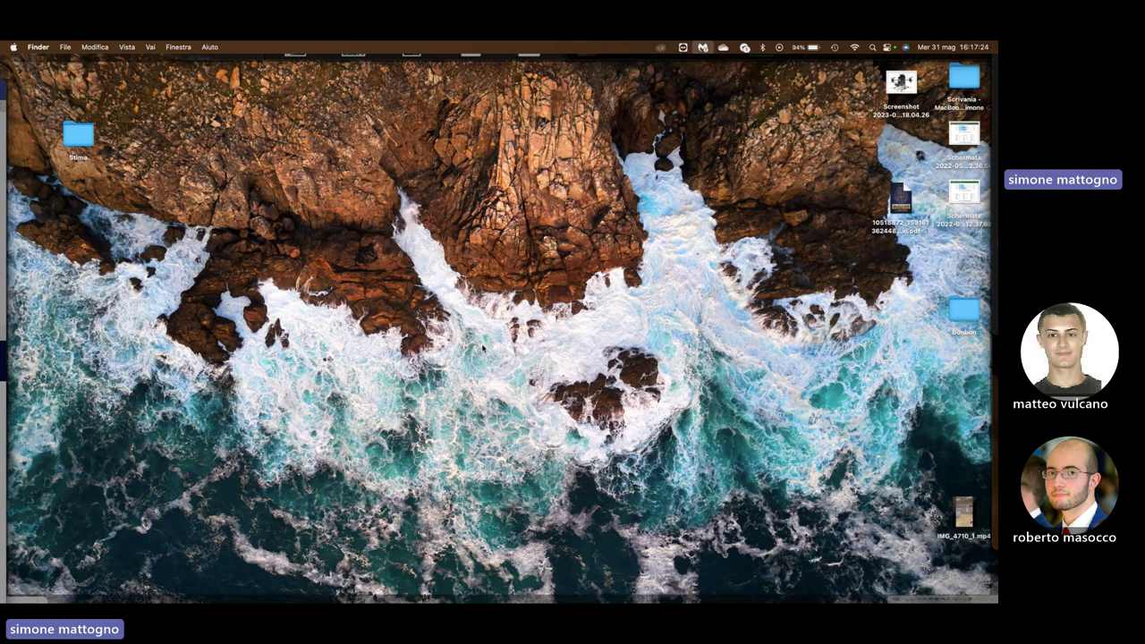
Launch Fusion 360 from the Dock, minimize Ultimaker Cura, and clear the desktop again
key("F11")
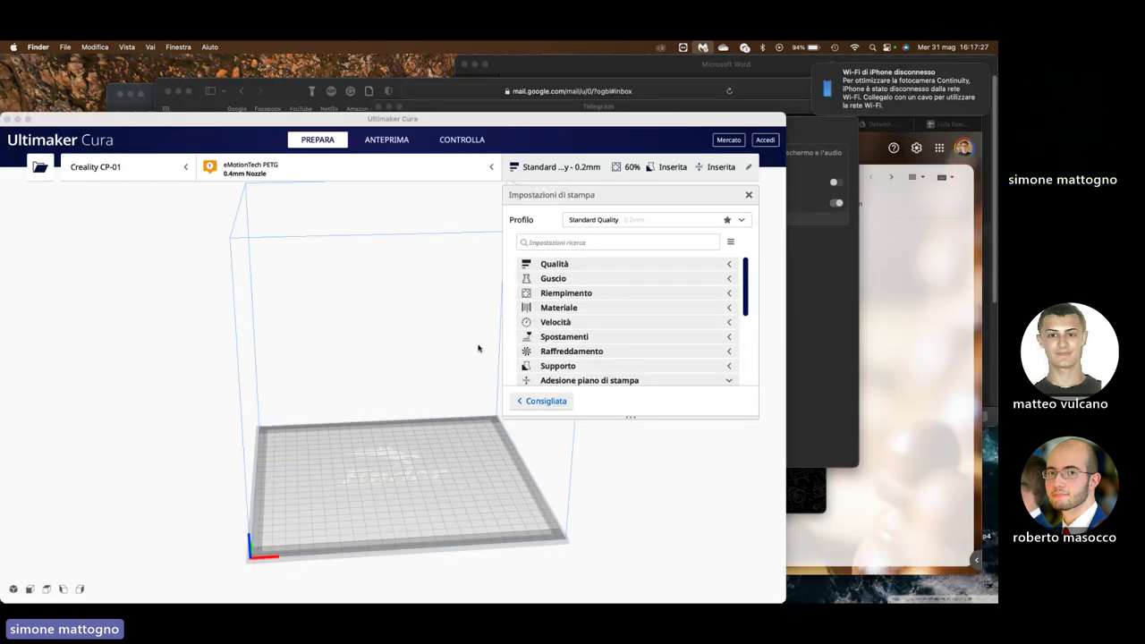
key("F3")
key("F3")
key("F11")
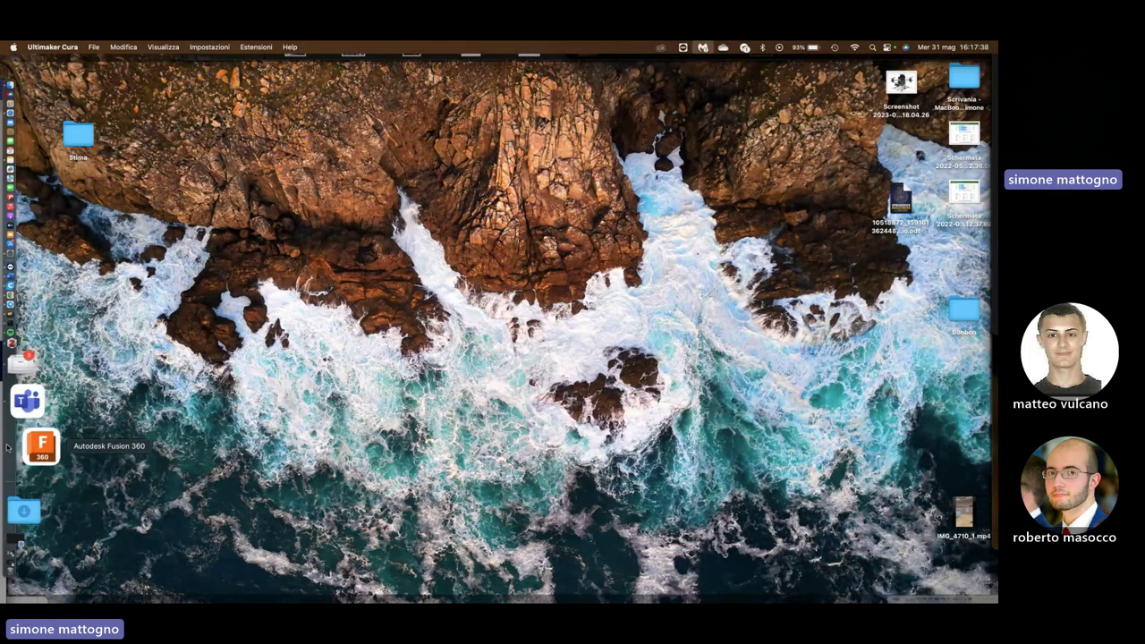
left_click(11, 447)
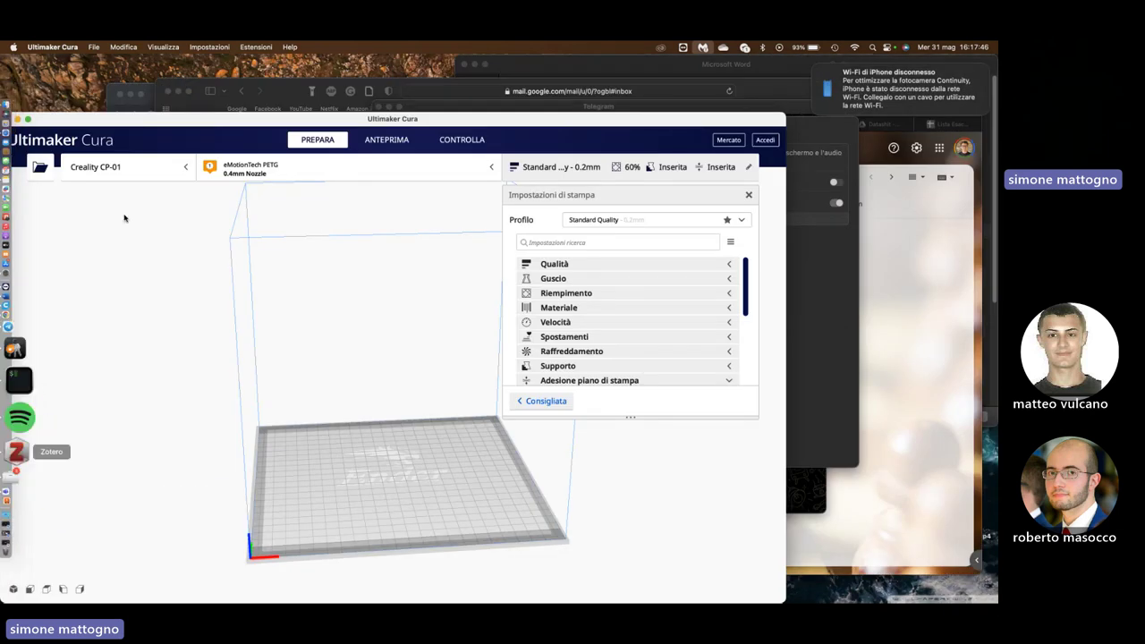
left_click(17, 119)
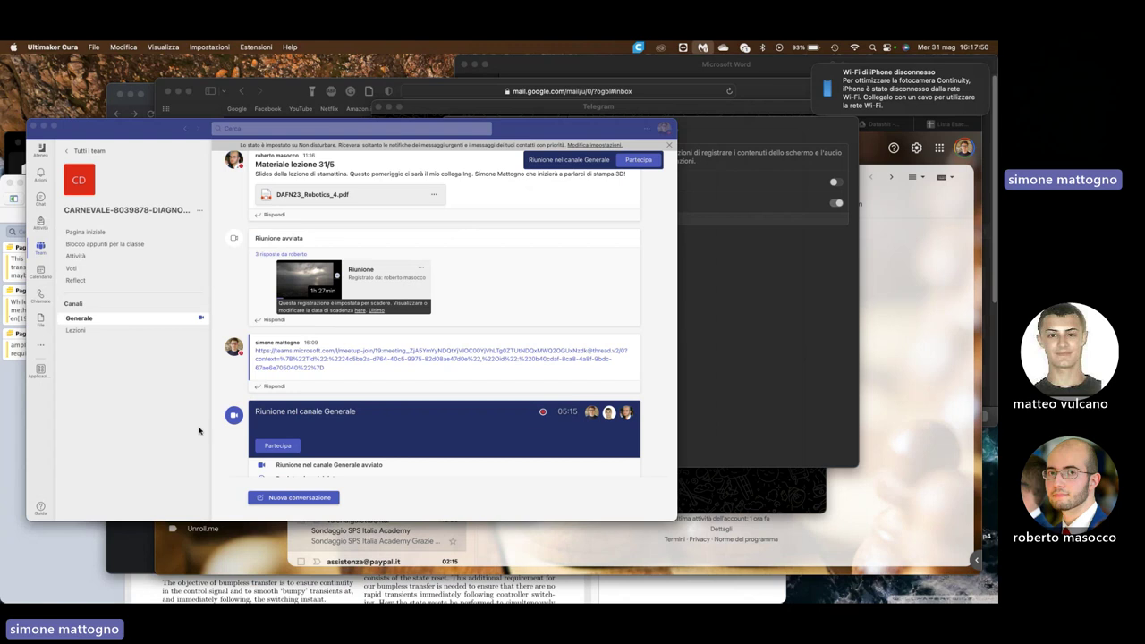
key("ctrl+Up")
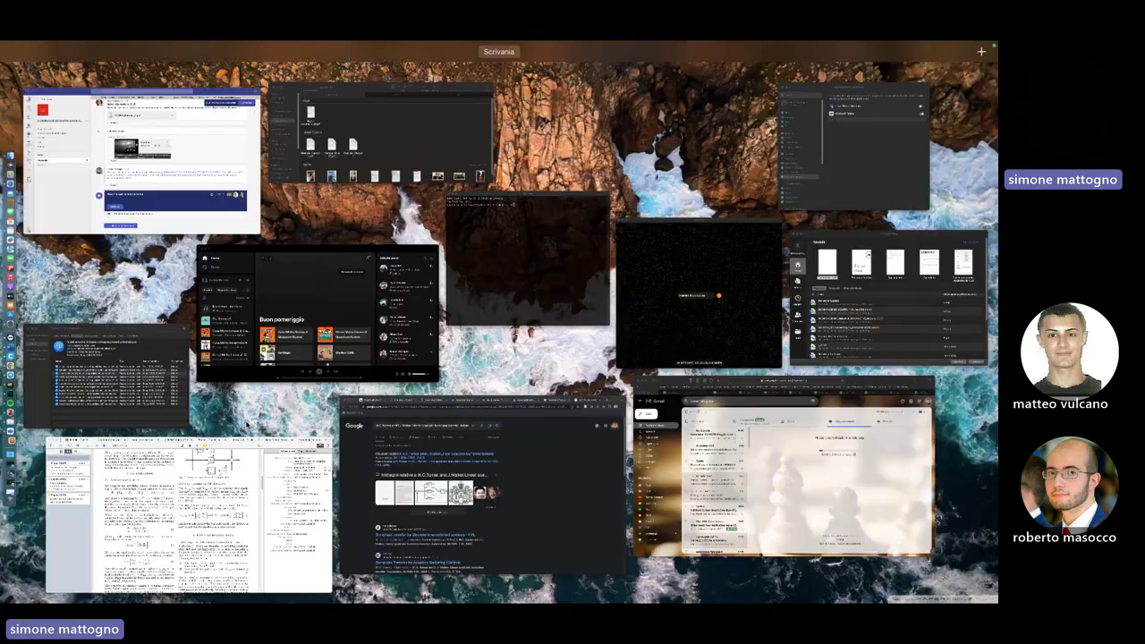
key("F11")
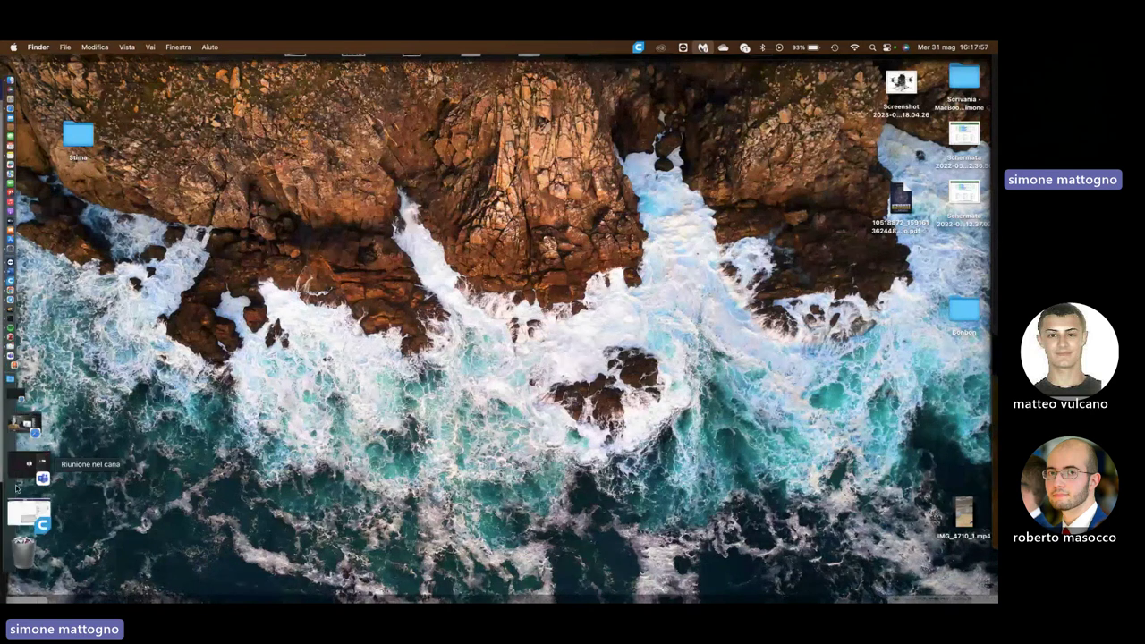
mouse_move(39, 429)
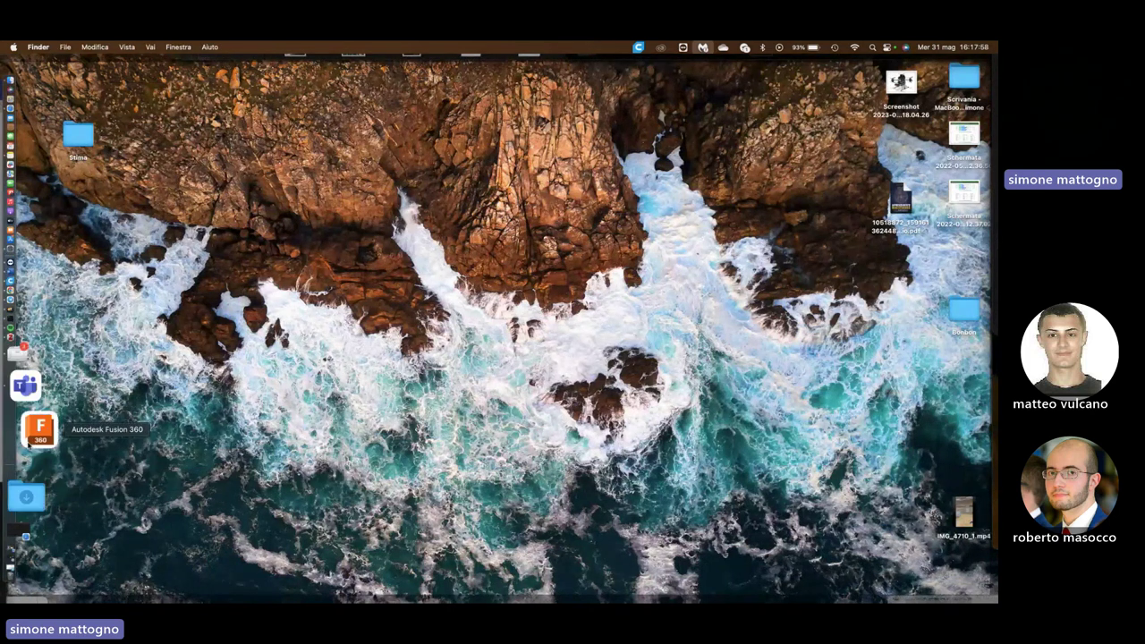
Launch Fusion 360 from the Dock and wait for the empty untitled design to load
left_click(29, 440)
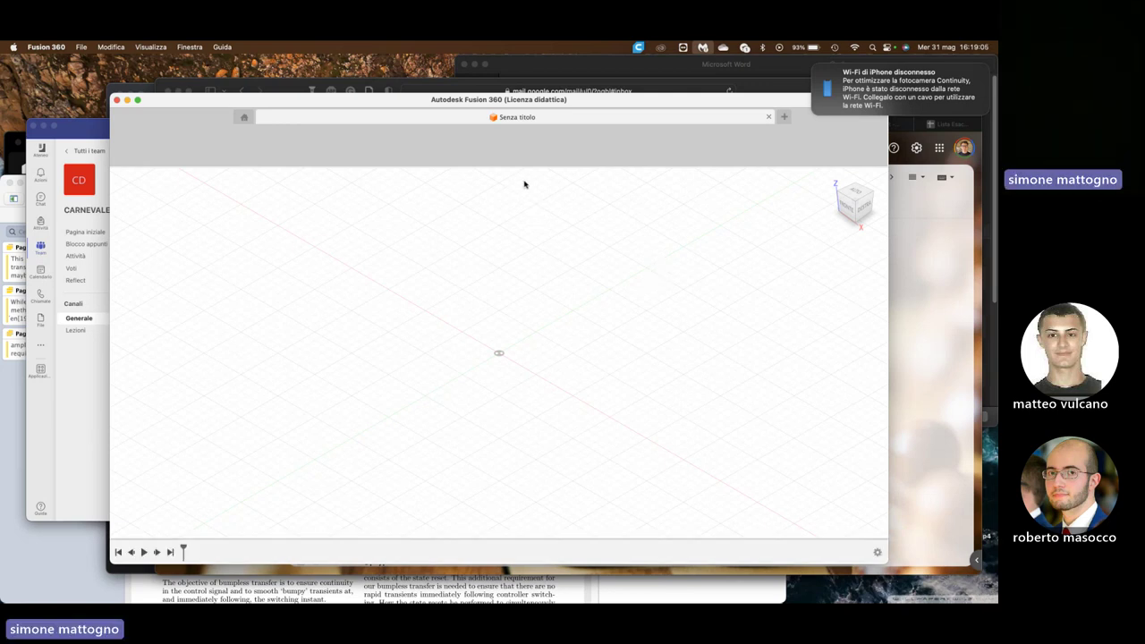
mouse_move(895, 88)
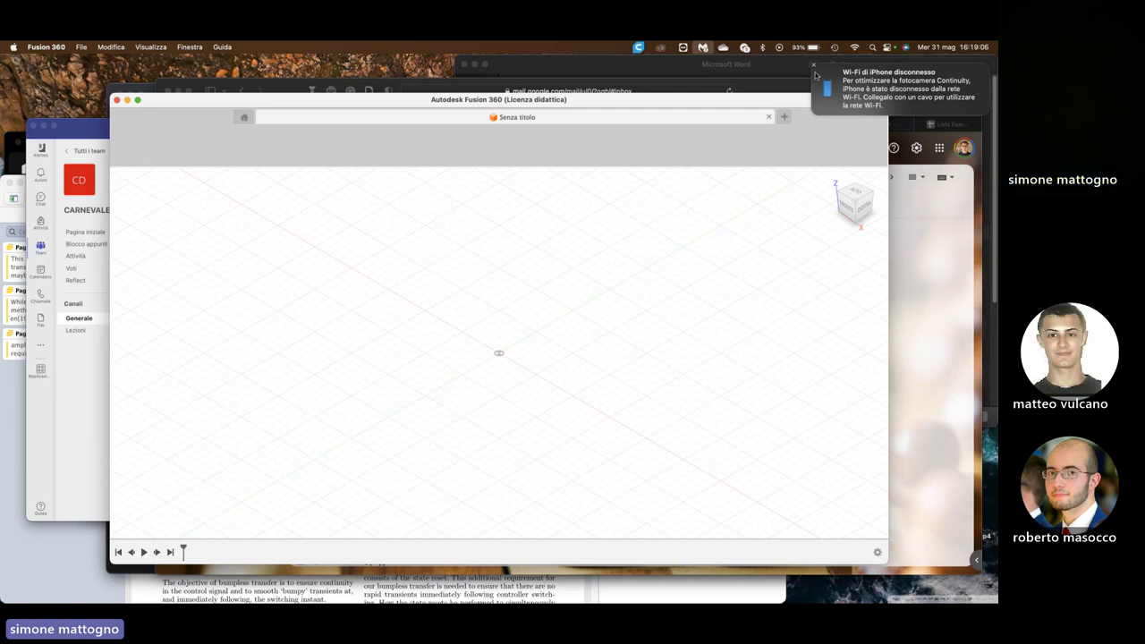
Dismiss the Wi-Fi and update notifications, make Fusion 360 full-screen, and open the File menu
left_click(814, 64)
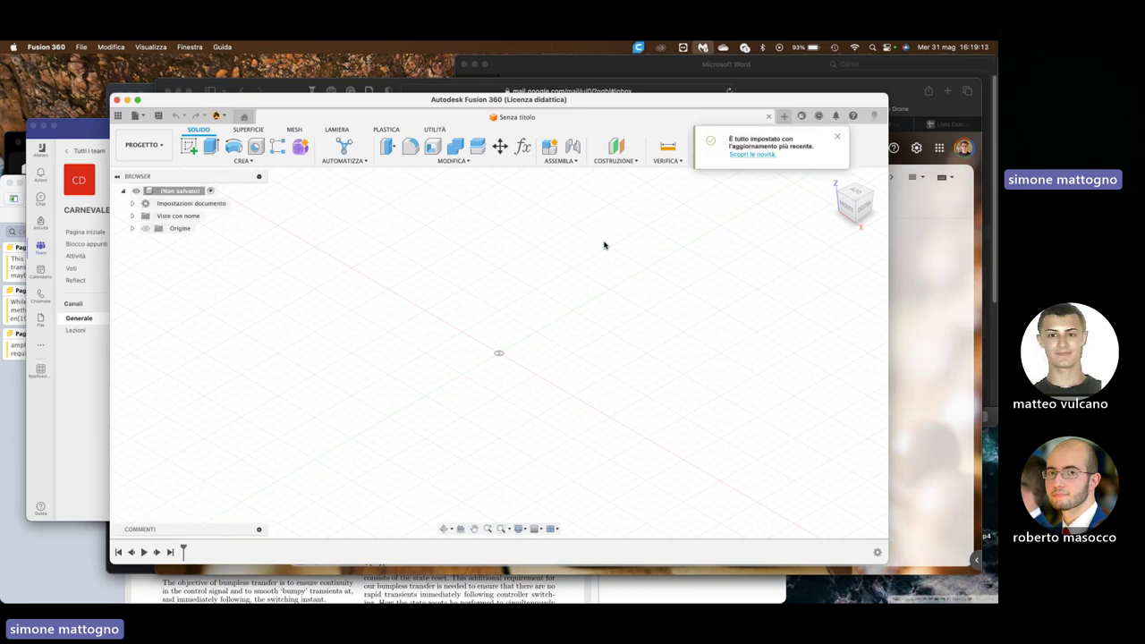
left_click(835, 137)
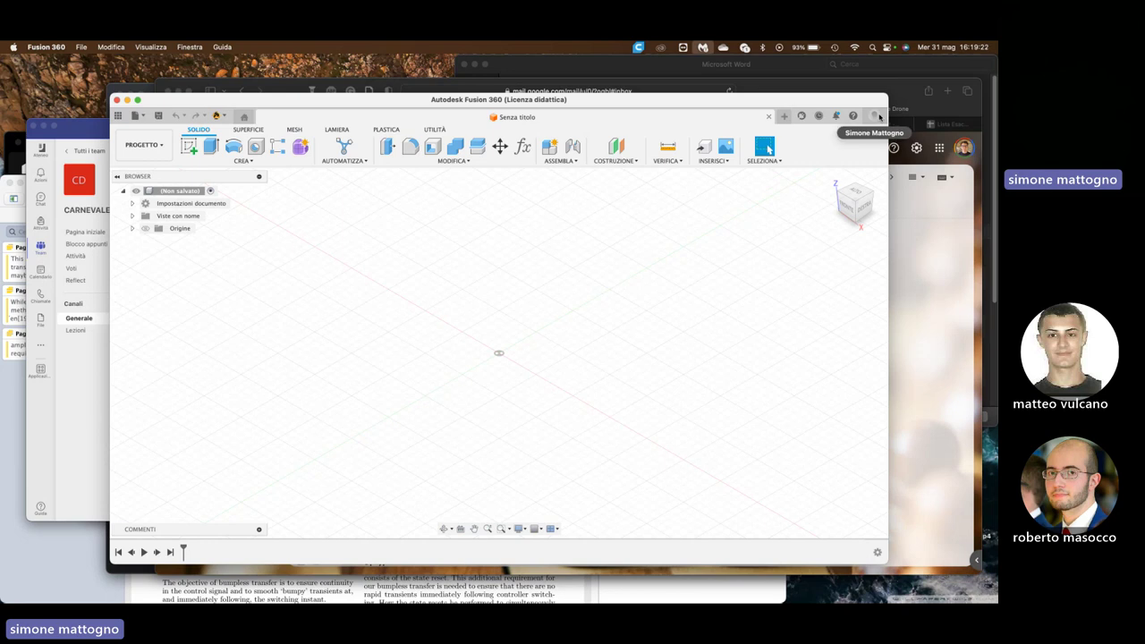
left_click(139, 100)
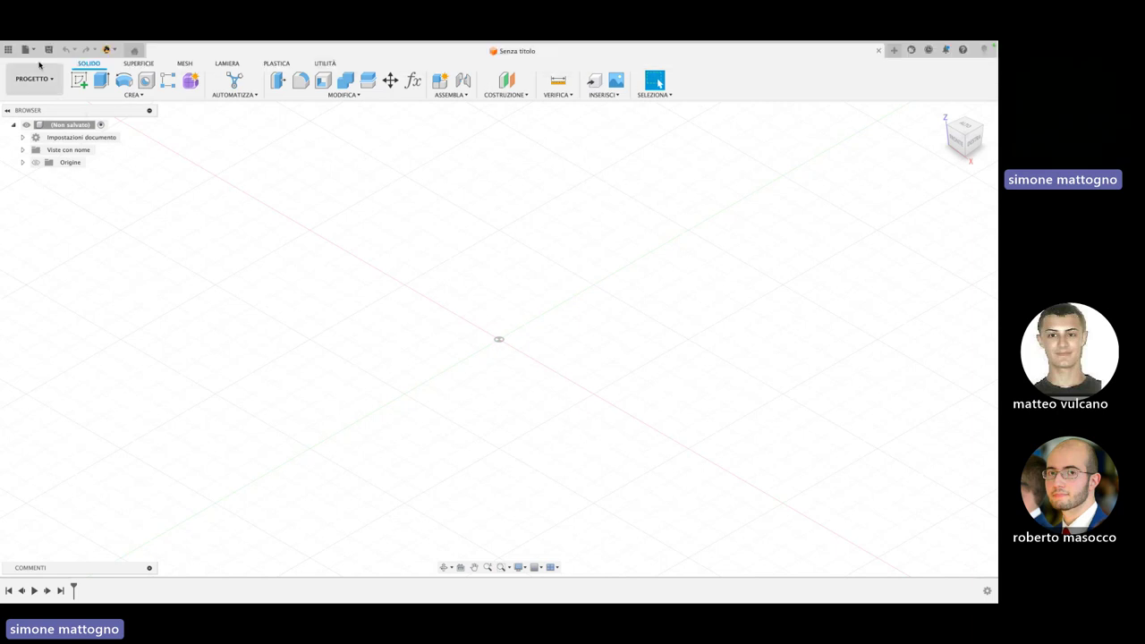
left_click(34, 51)
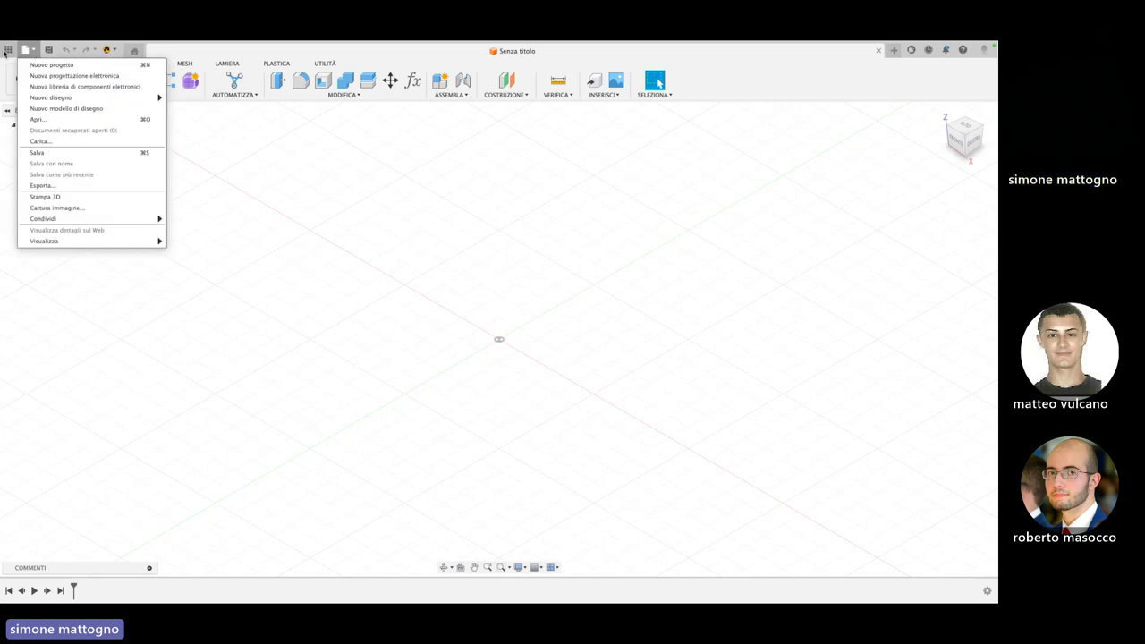
left_click(7, 50)
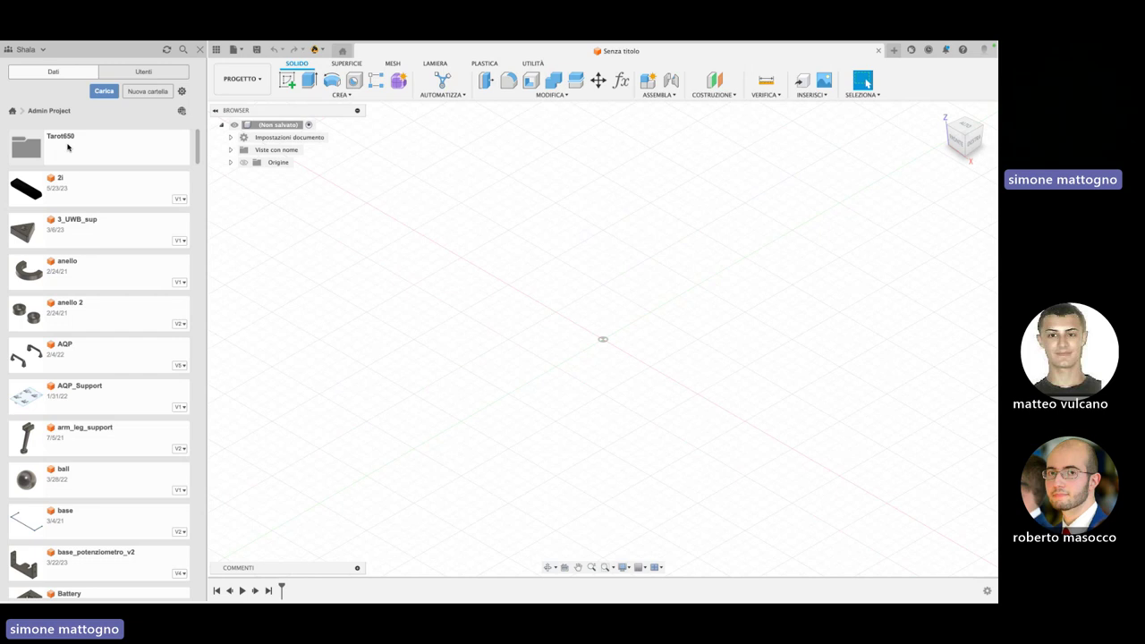
scroll(98, 331, "down", 2)
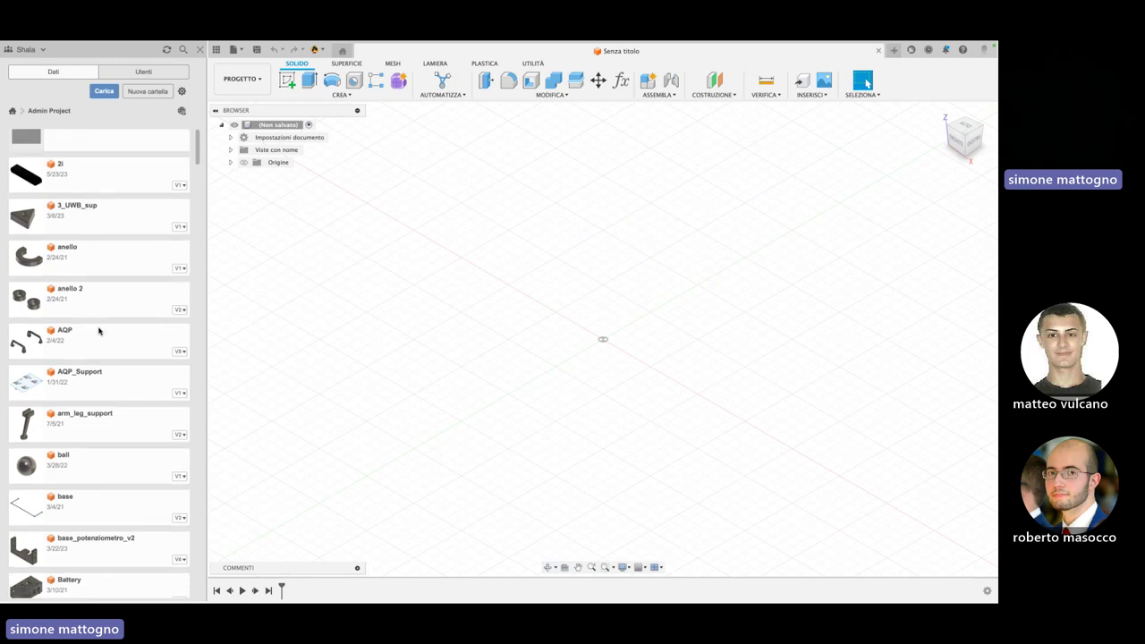
scroll(99, 331, "down", 2)
scroll(85, 345, "down", 7)
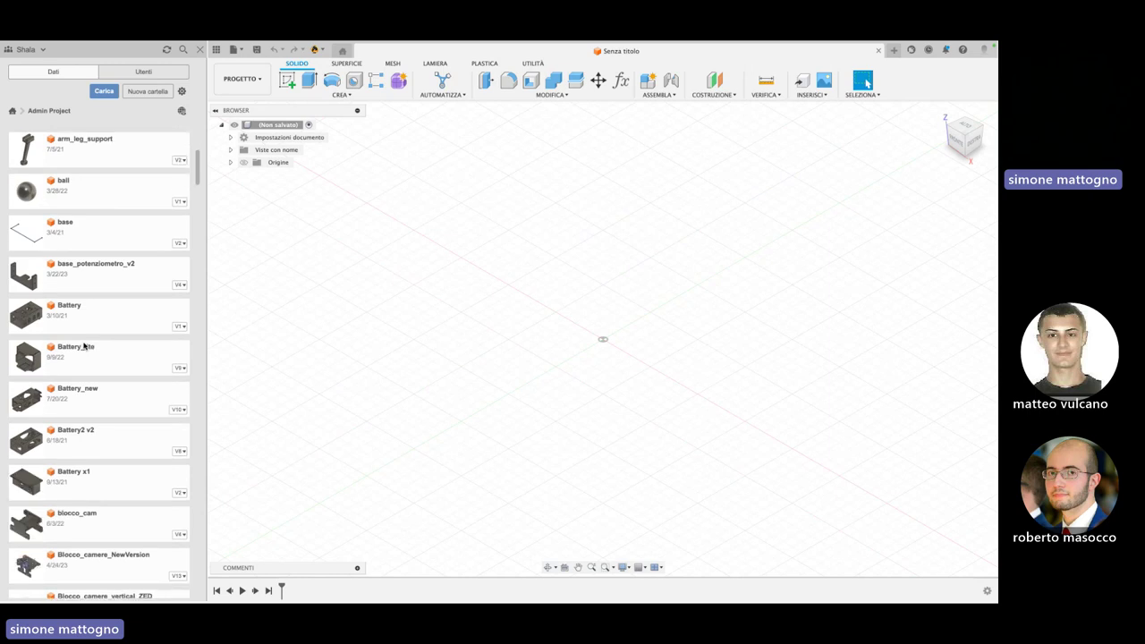
scroll(85, 345, "down", 2)
left_click(79, 347)
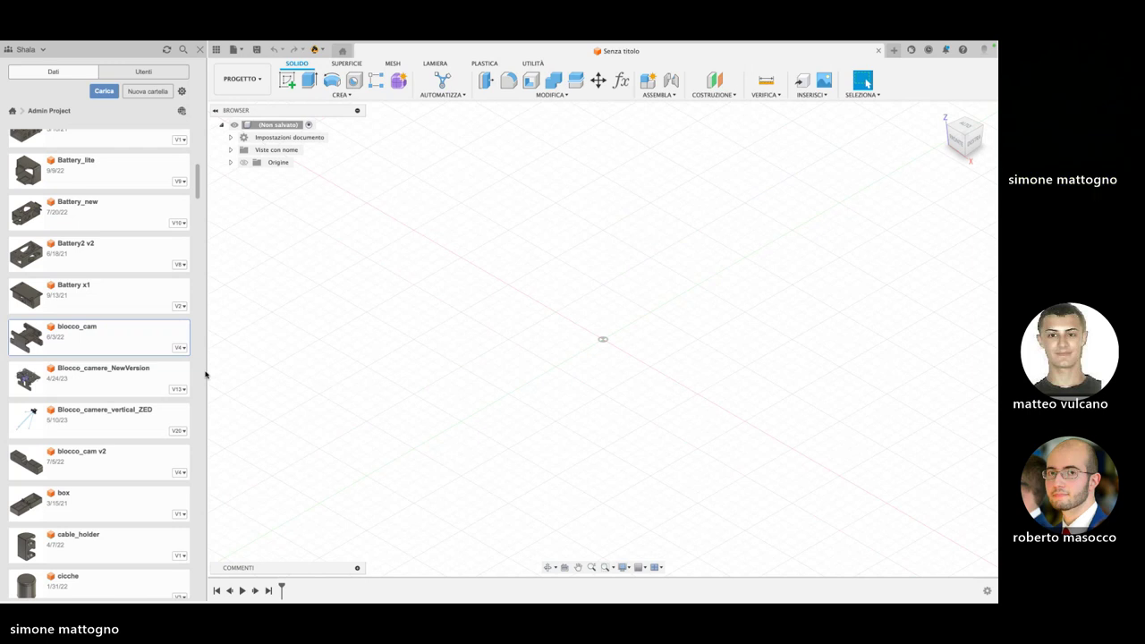
scroll(156, 359, "down", 2)
scroll(157, 360, "down", 1)
scroll(157, 360, "down", 2)
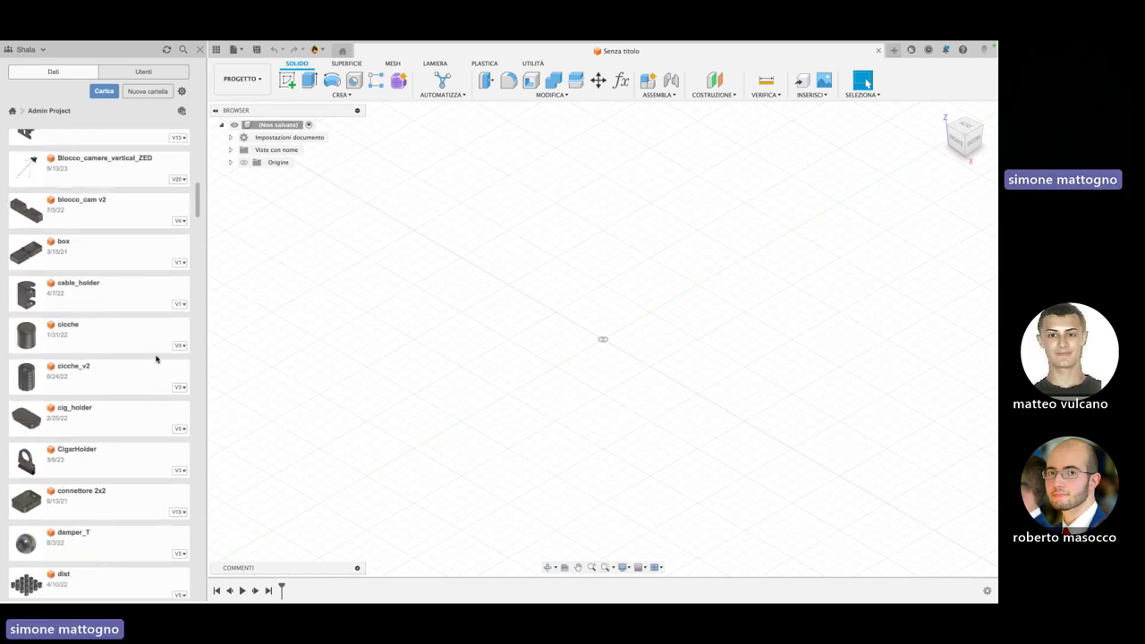
scroll(157, 360, "down", 3)
scroll(156, 359, "down", 2)
scroll(157, 359, "down", 2)
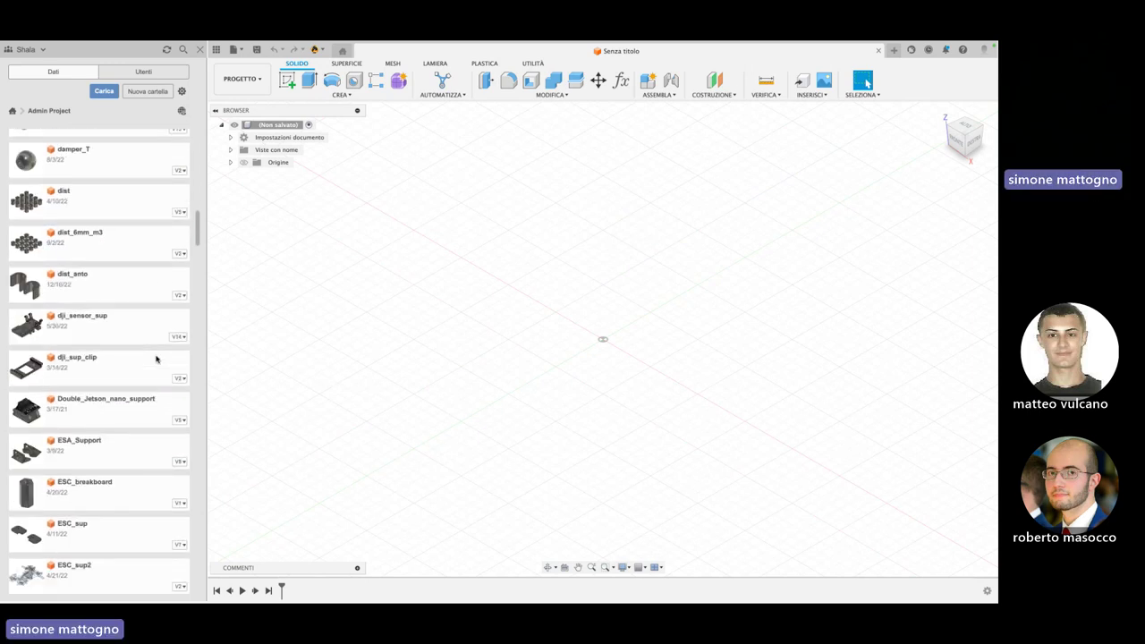
scroll(157, 360, "down", 5)
scroll(156, 360, "down", 3)
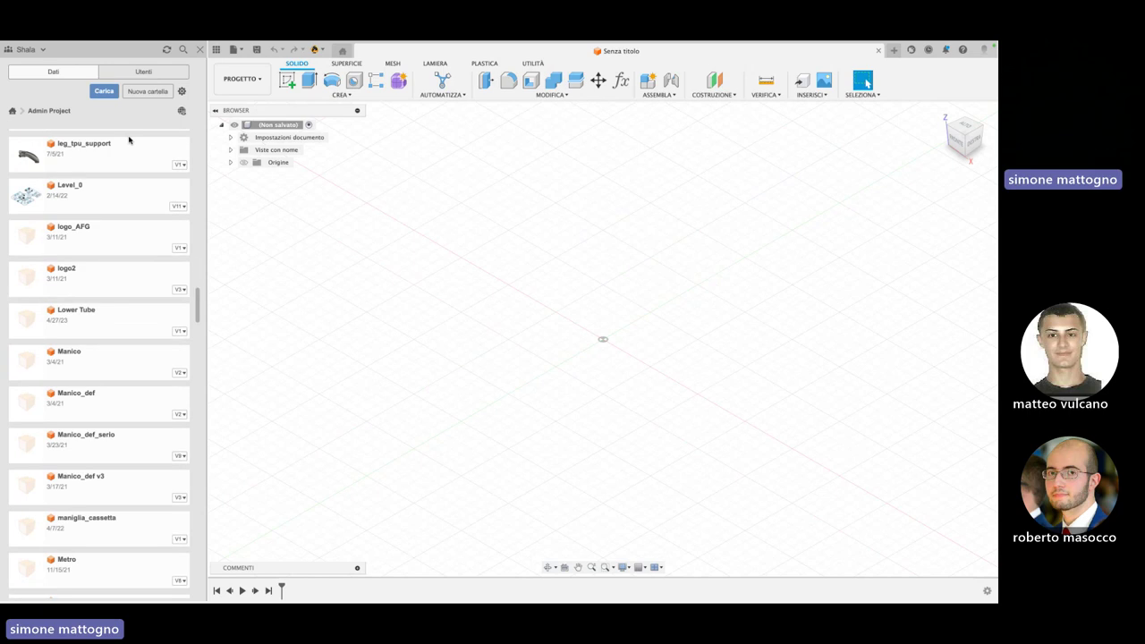
left_click(200, 50)
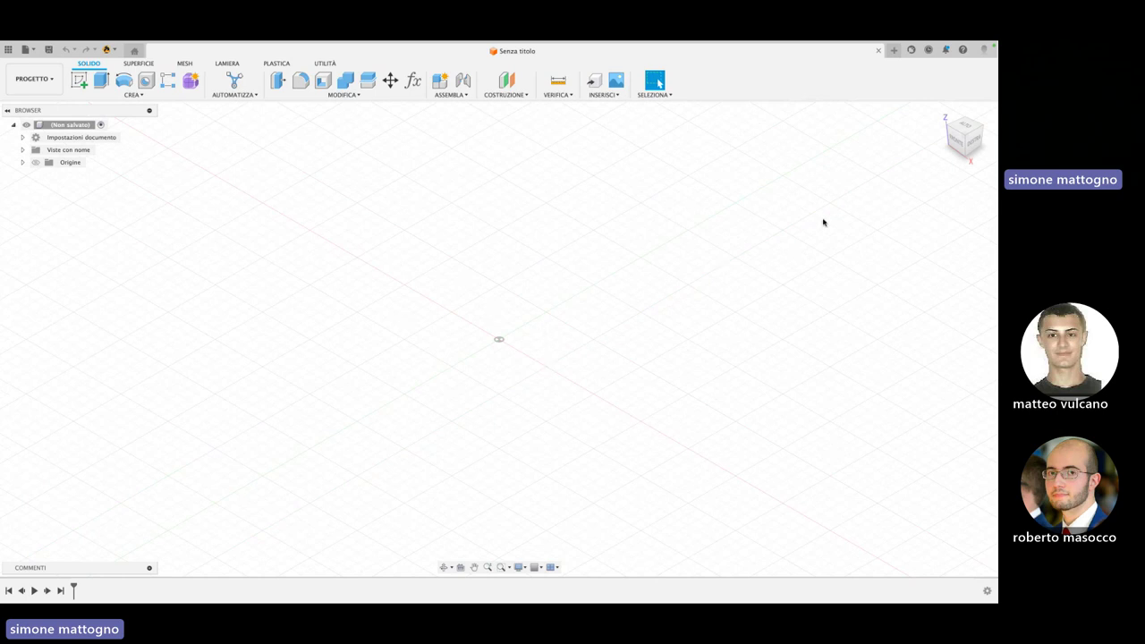
mouse_move(965, 134)
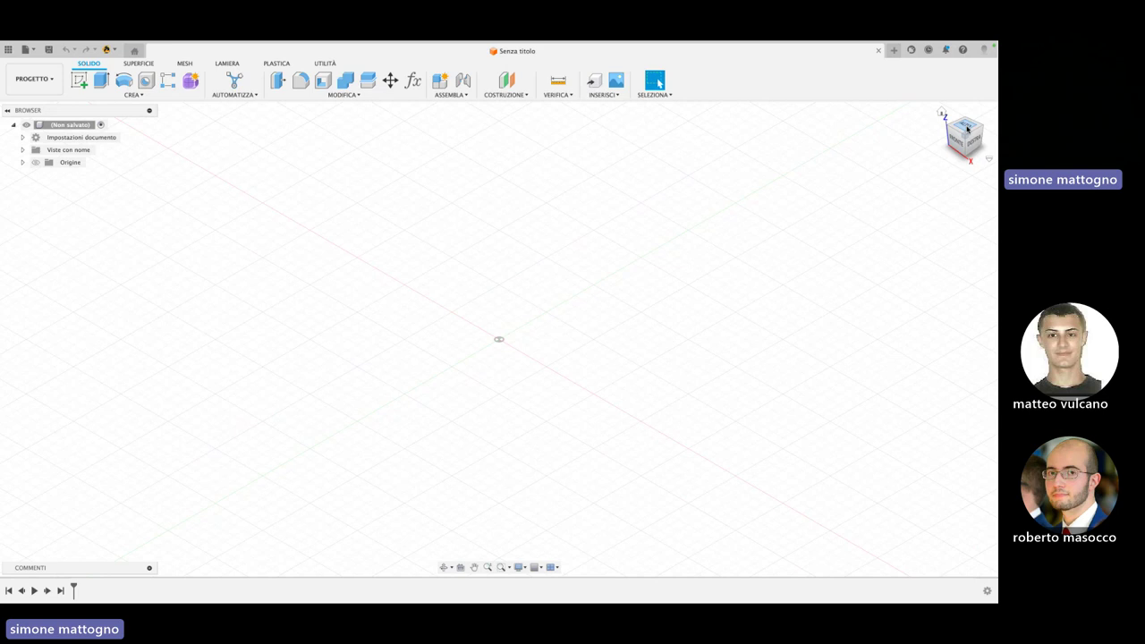
left_click(968, 129)
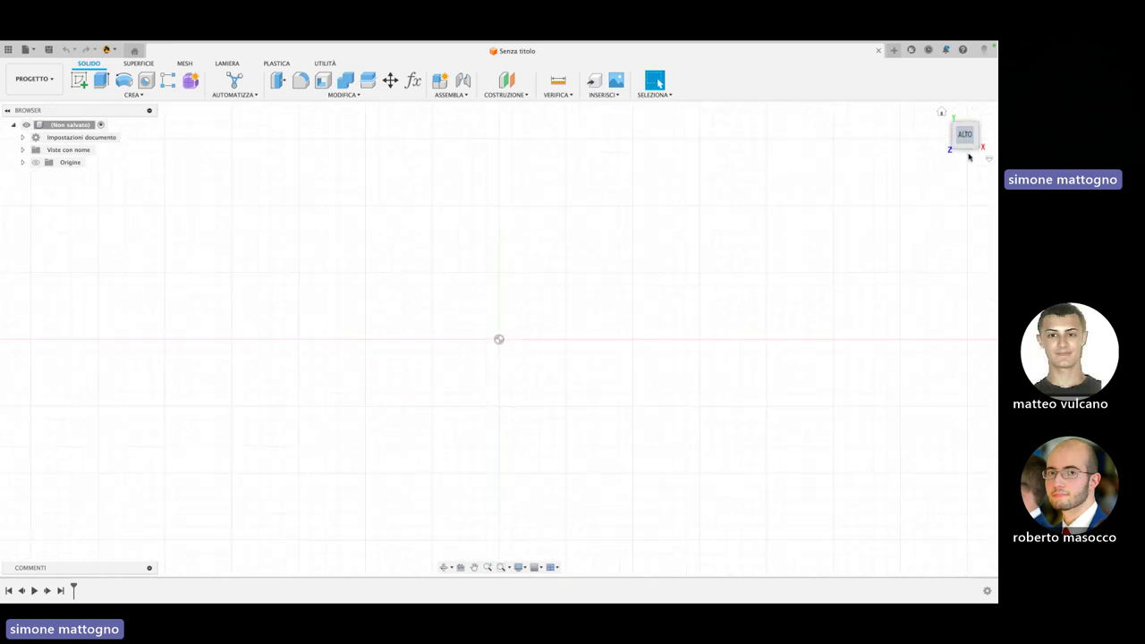
left_click(968, 154)
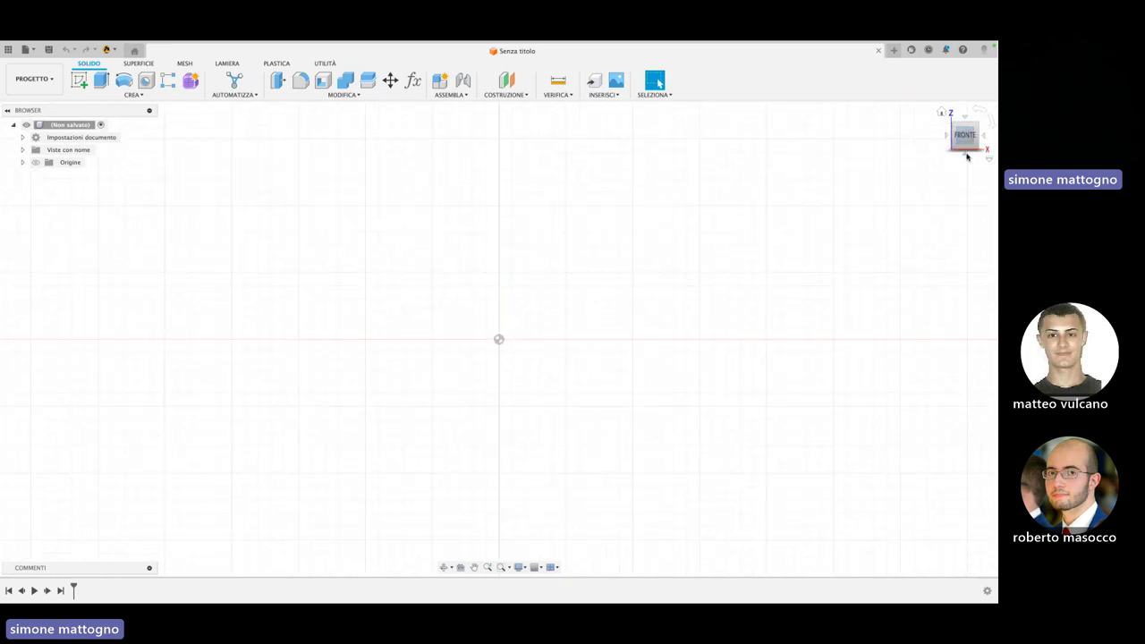
left_click(967, 158)
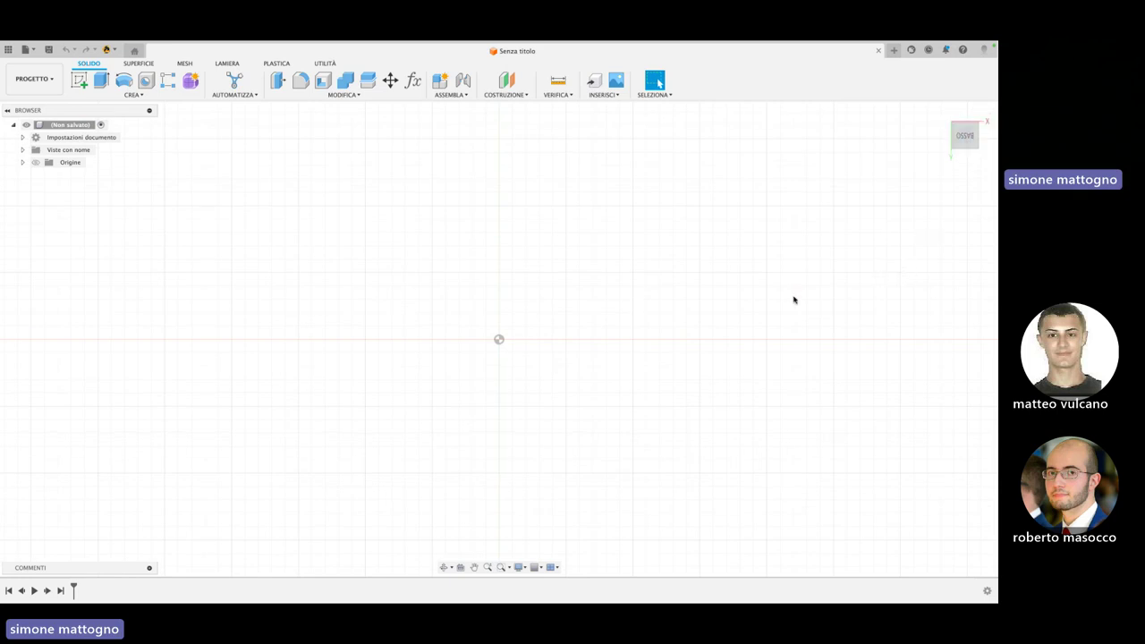
mouse_move(794, 300)
middle_mouse_down("shift")
mouse_move(577, 234)
mouse_move(619, 199)
middle_mouse_up("shift")
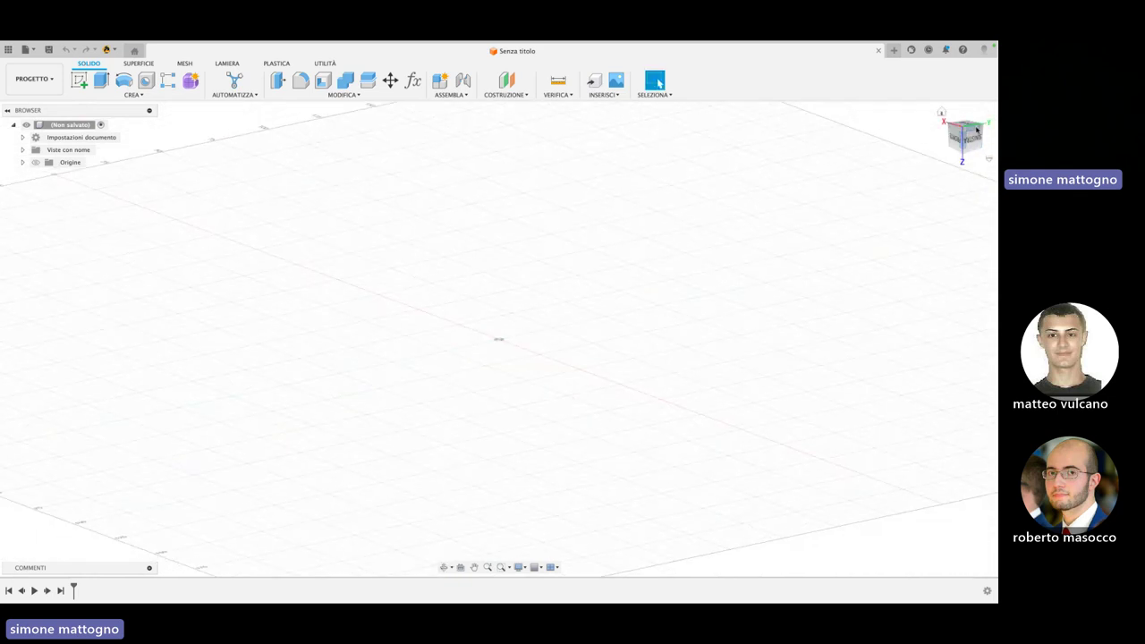
left_click(948, 113)
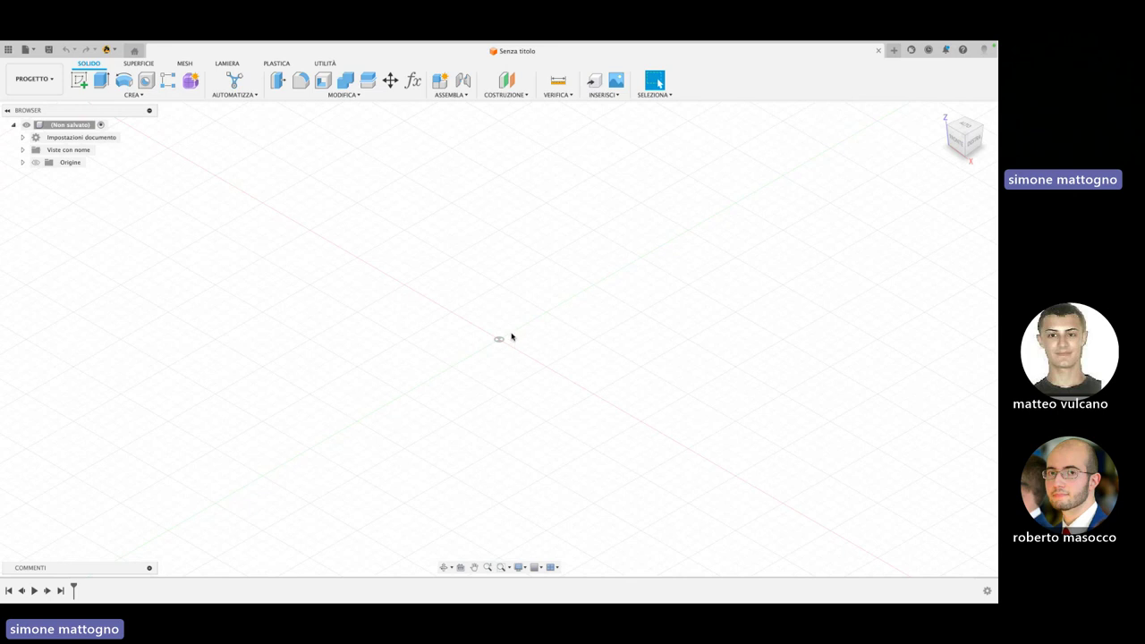
left_click_drag(509, 333, 586, 363)
left_click_drag(454, 319, 564, 385)
middle_click_drag(497, 372, 498, 360, "shift")
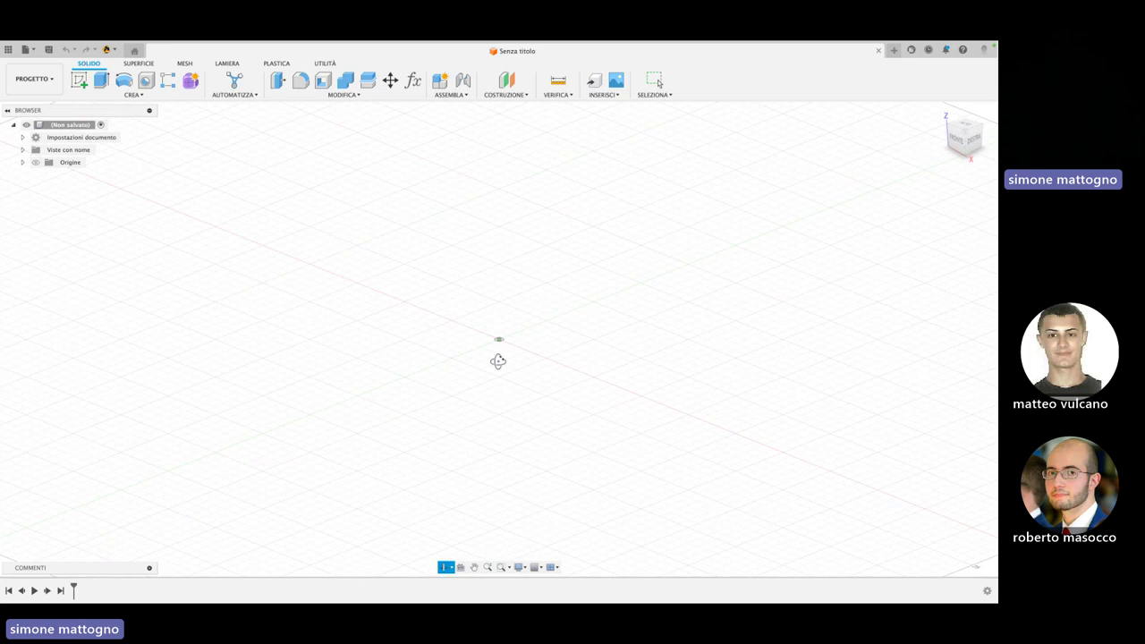
middle_click_drag(498, 360, 499, 365, "shift")
scroll(500, 364, "down", 1)
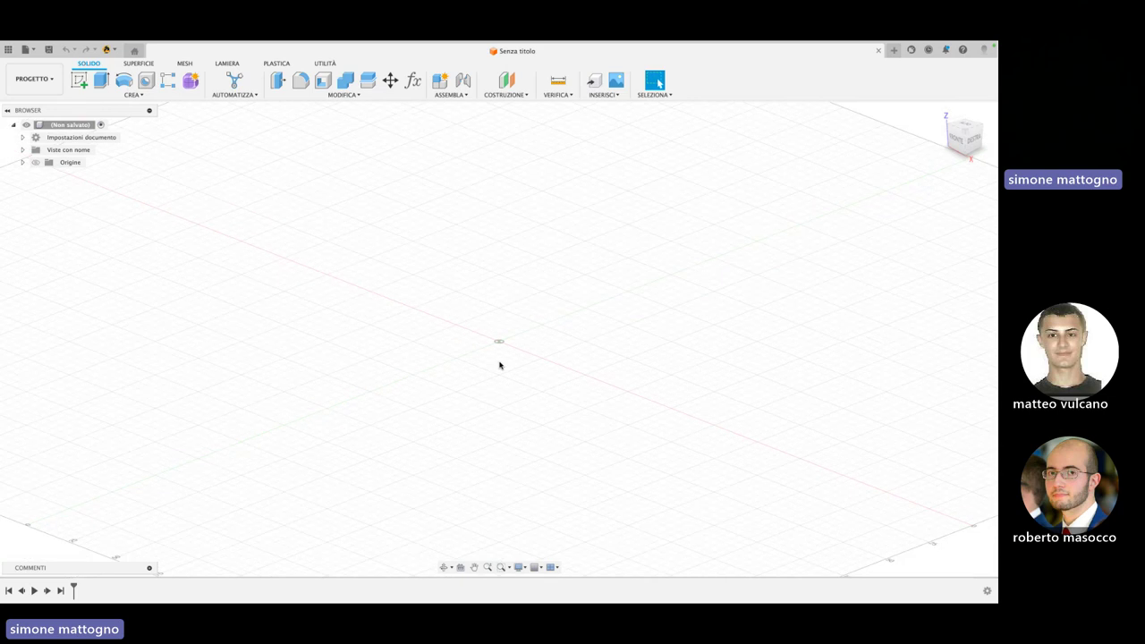
scroll(500, 364, "down", 1)
scroll(501, 364, "up", 2)
scroll(502, 365, "up", 1)
scroll(503, 365, "down", 1)
middle_click_drag(501, 369, 499, 365, "shift")
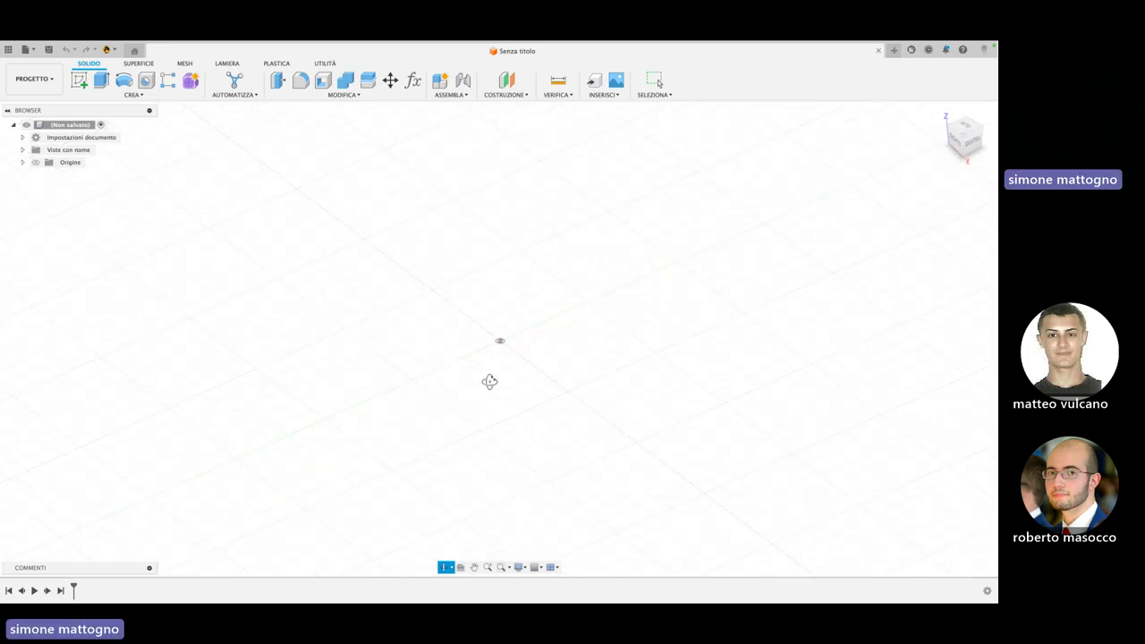
mouse_move(499, 365)
middle_mouse_down("shift")
mouse_move(457, 348)
mouse_move(501, 322)
mouse_move(519, 349)
mouse_move(498, 350)
middle_mouse_up("shift")
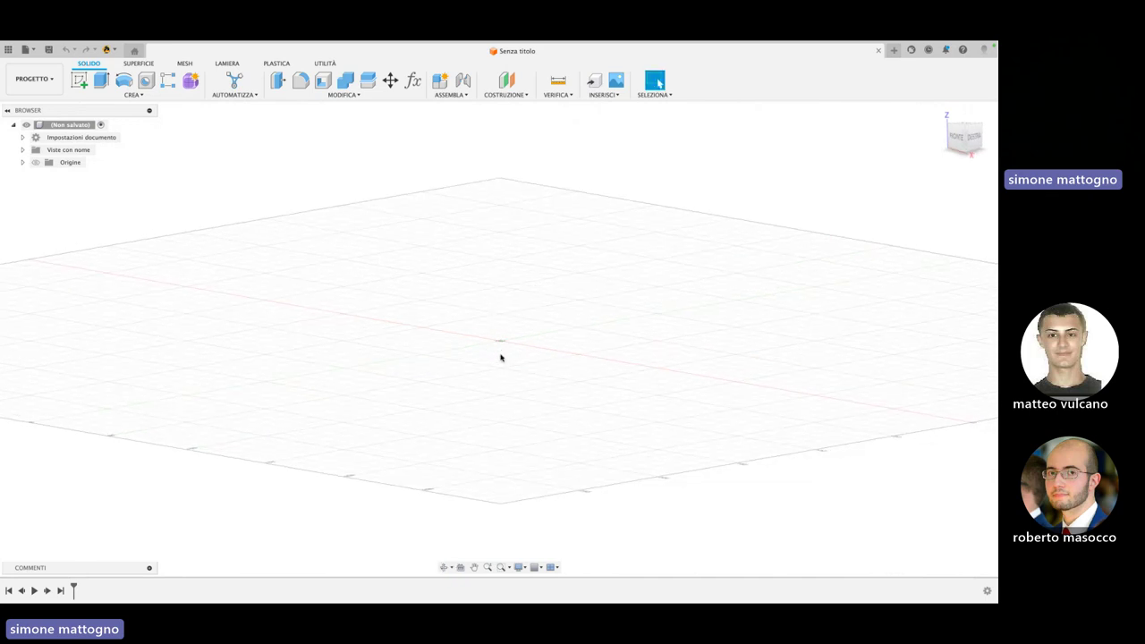
middle_click_drag(535, 294, 514, 347, "shift")
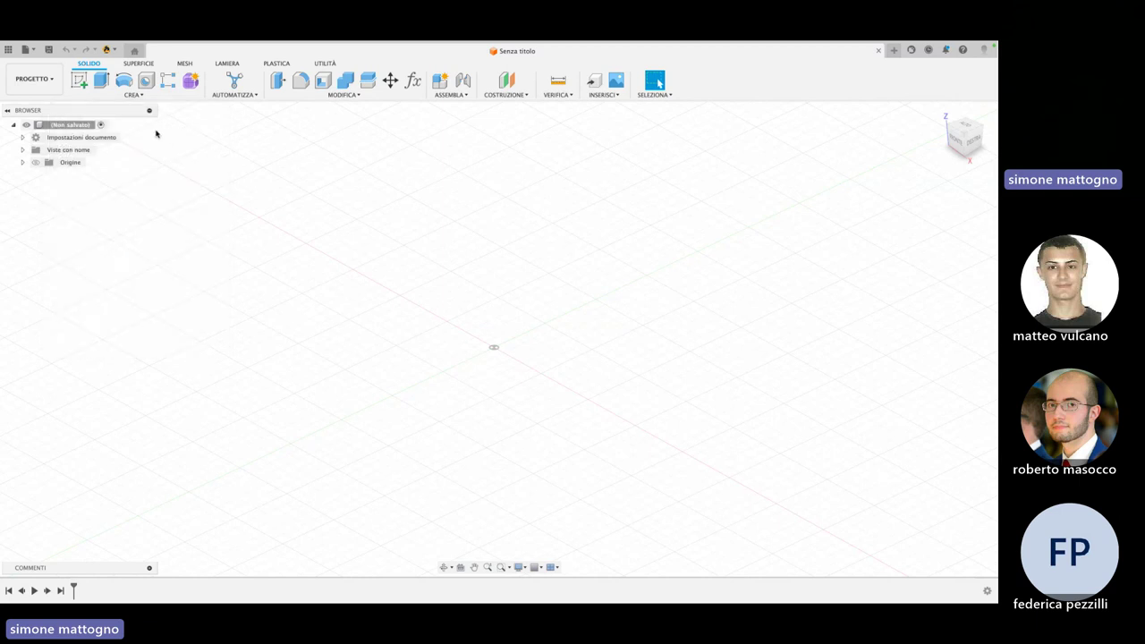
Glance through the CREA menu, close it, and switch to the UTILITÀ tab
left_click(148, 95)
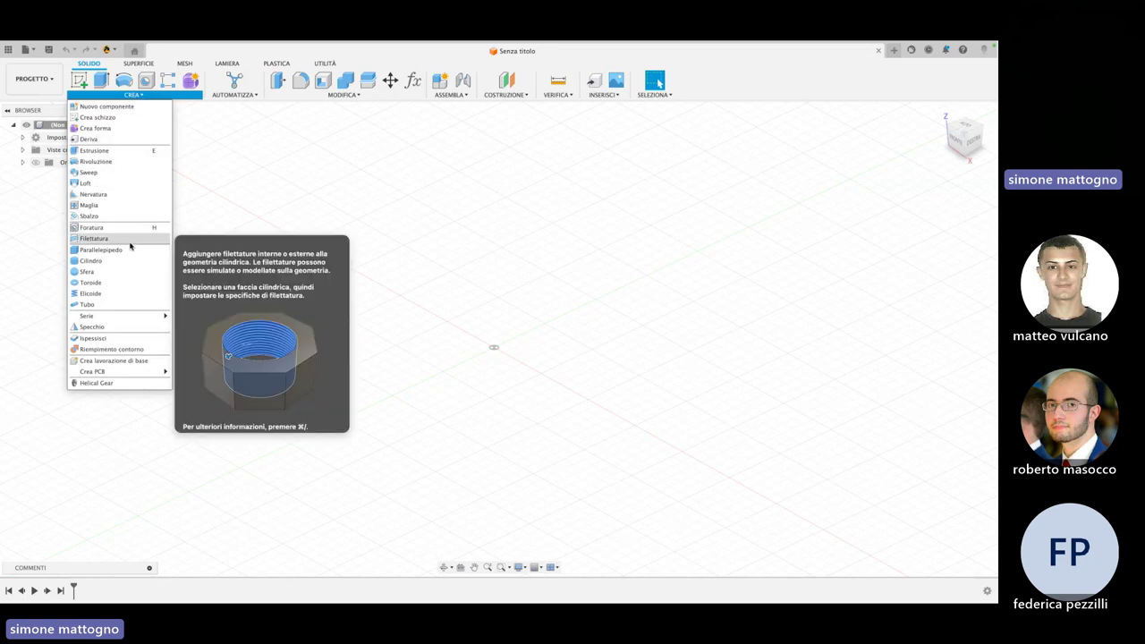
left_click(243, 169)
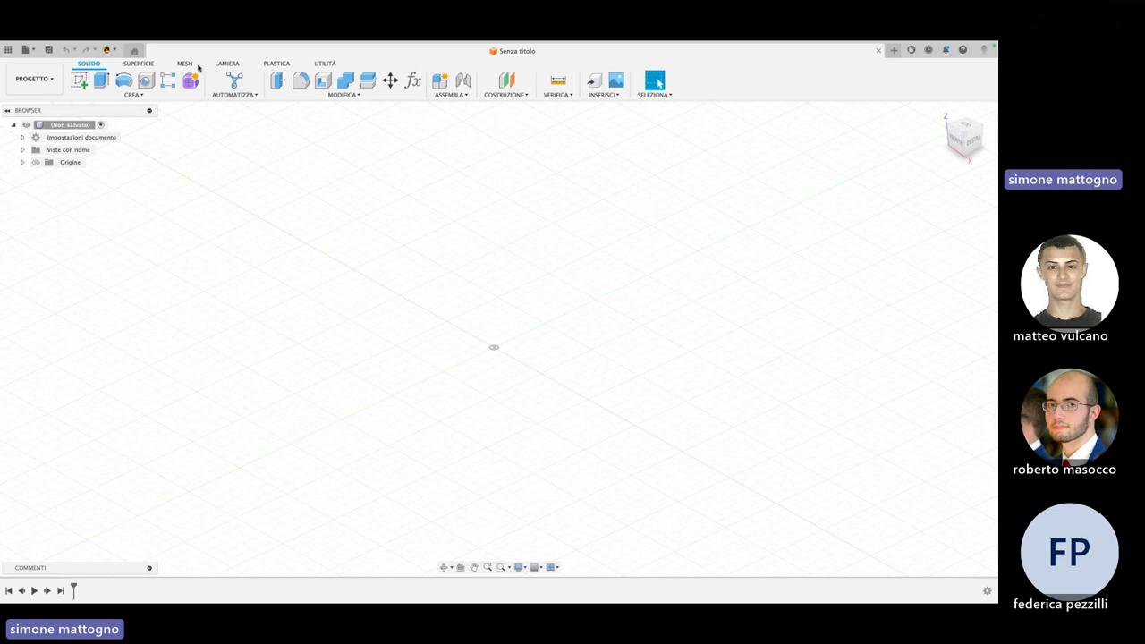
left_click(325, 64)
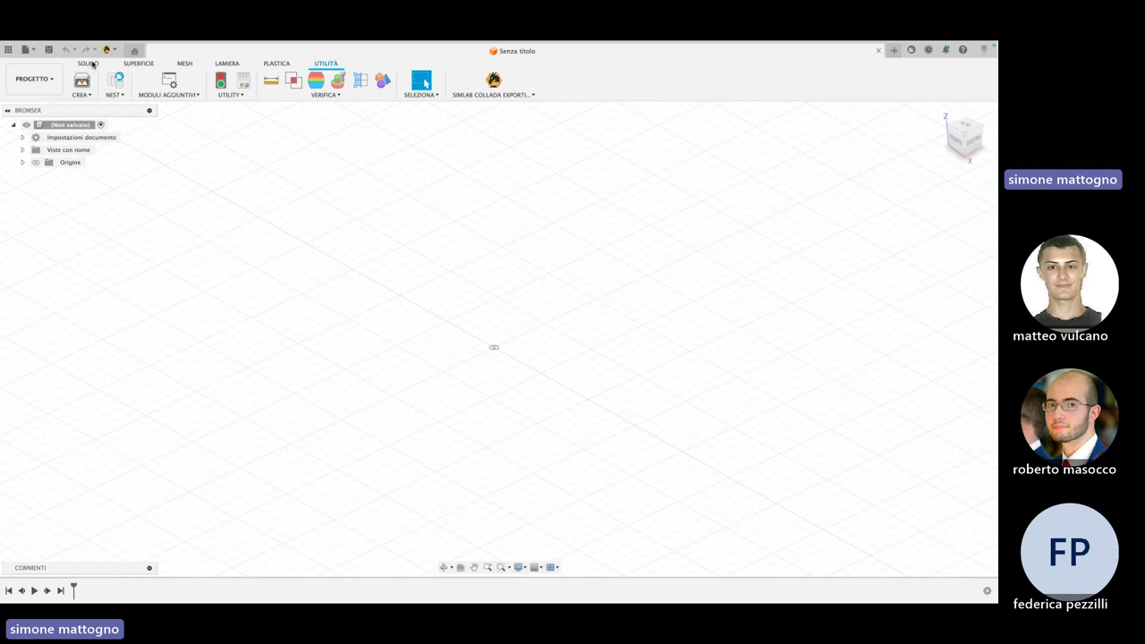
Return to the SOLIDO tab and browse the PROGETTO workspace list without switching
left_click(87, 63)
left_click(43, 81)
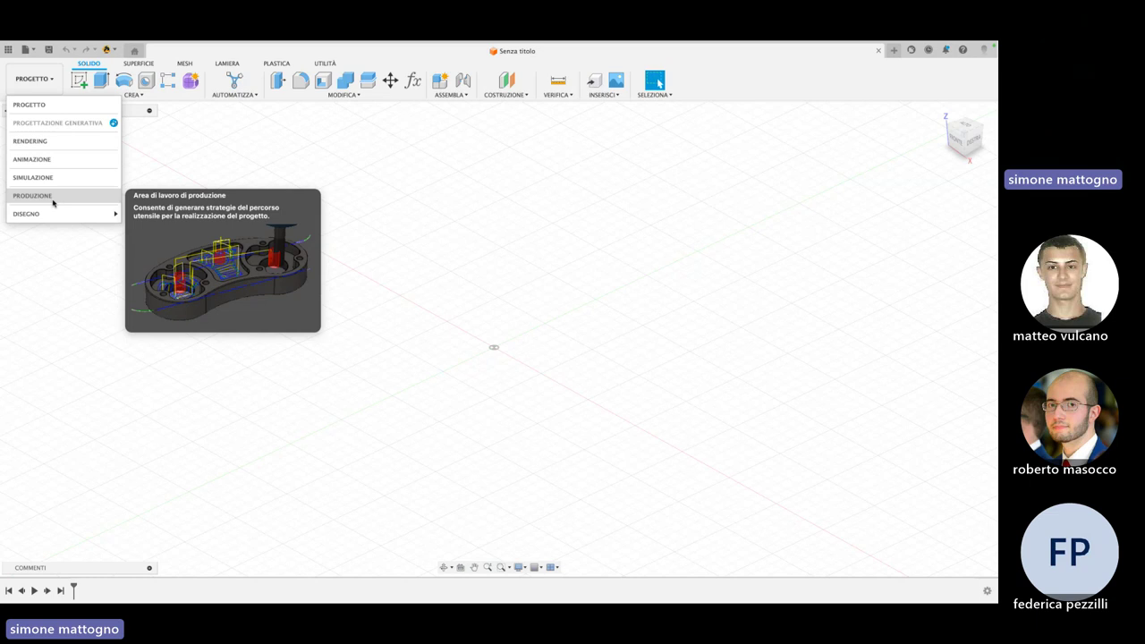
mouse_move(27, 214)
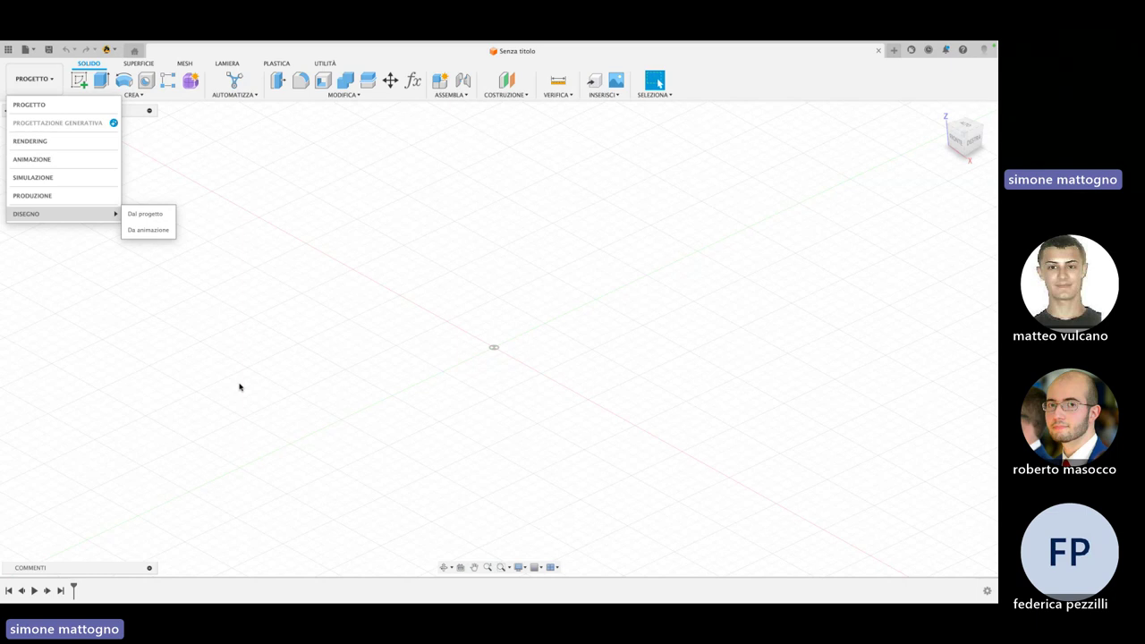
left_click(256, 281)
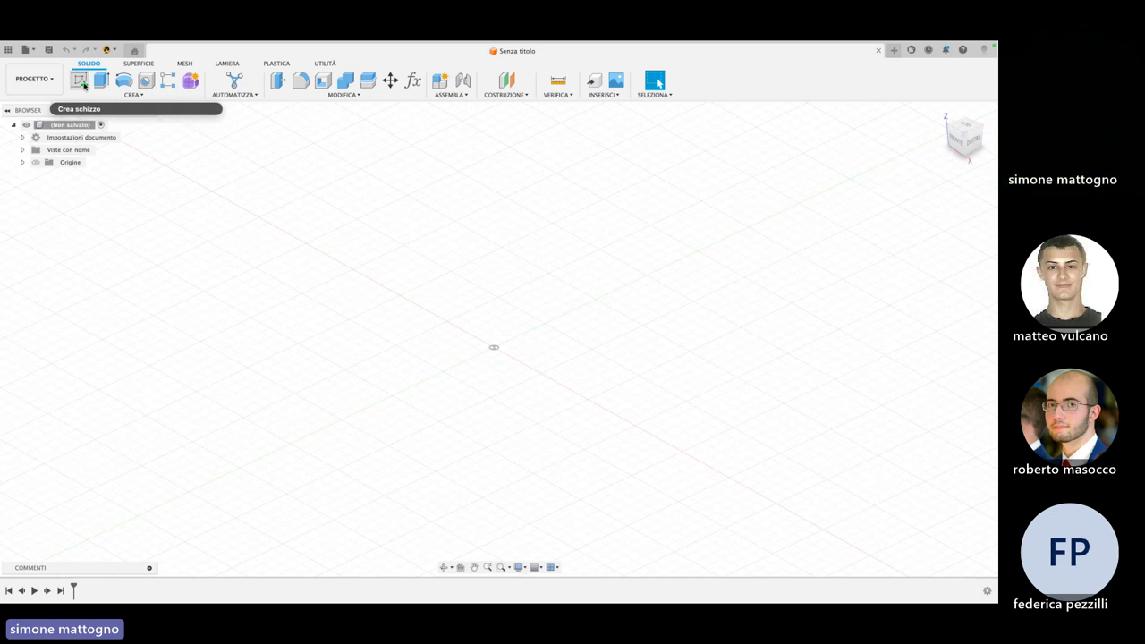
mouse_move(79, 81)
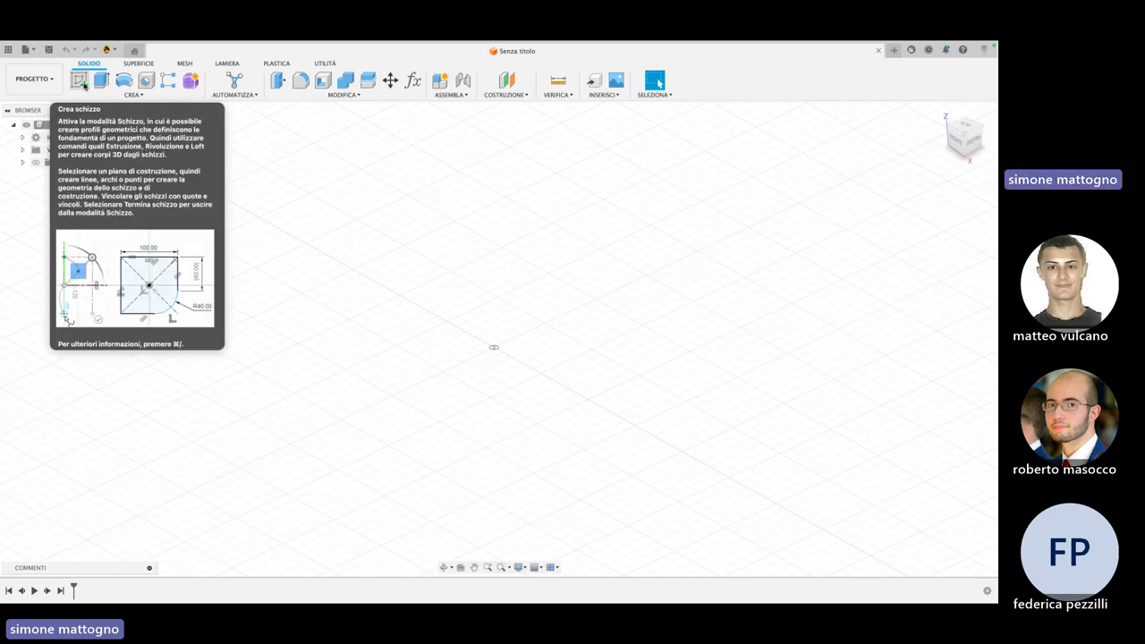
Create a new sketch on the horizontal XY origin plane after orbiting to inspect the planes
left_click(82, 82)
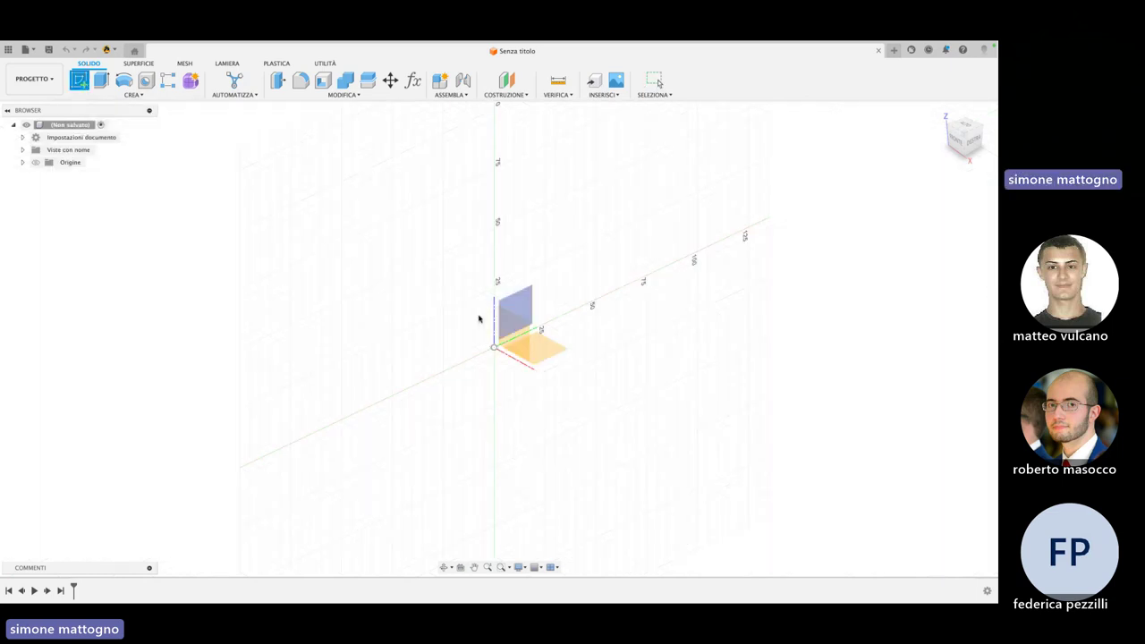
mouse_move(430, 281)
middle_mouse_down("shift")
mouse_move(525, 326)
mouse_move(39, 44)
middle_mouse_up("shift")
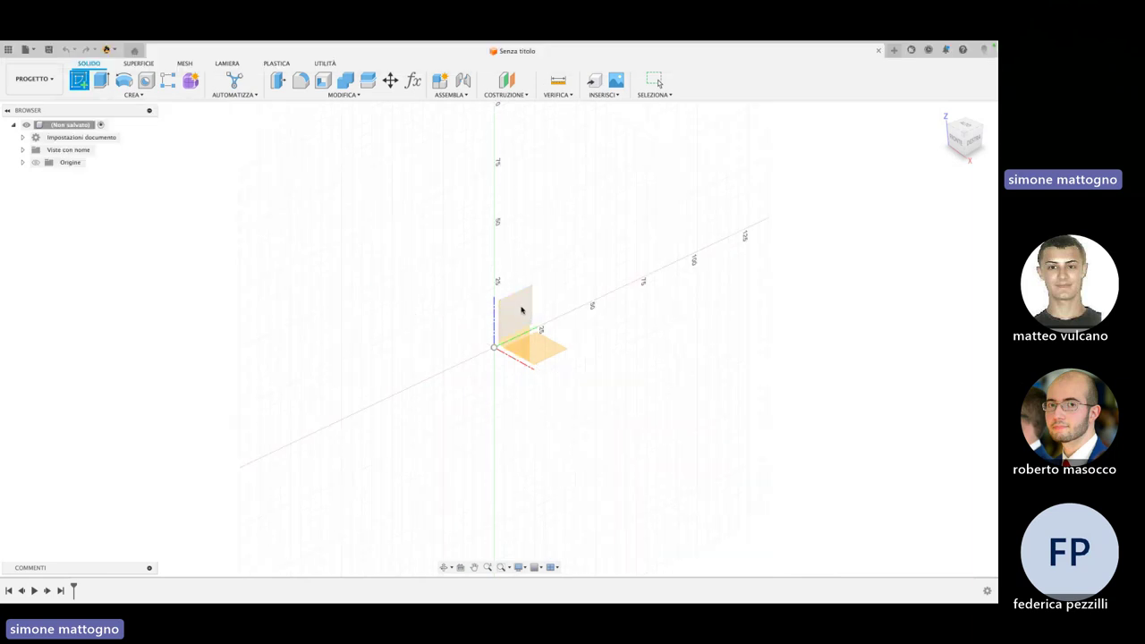
middle_click_drag(521, 309, 541, 344, "shift")
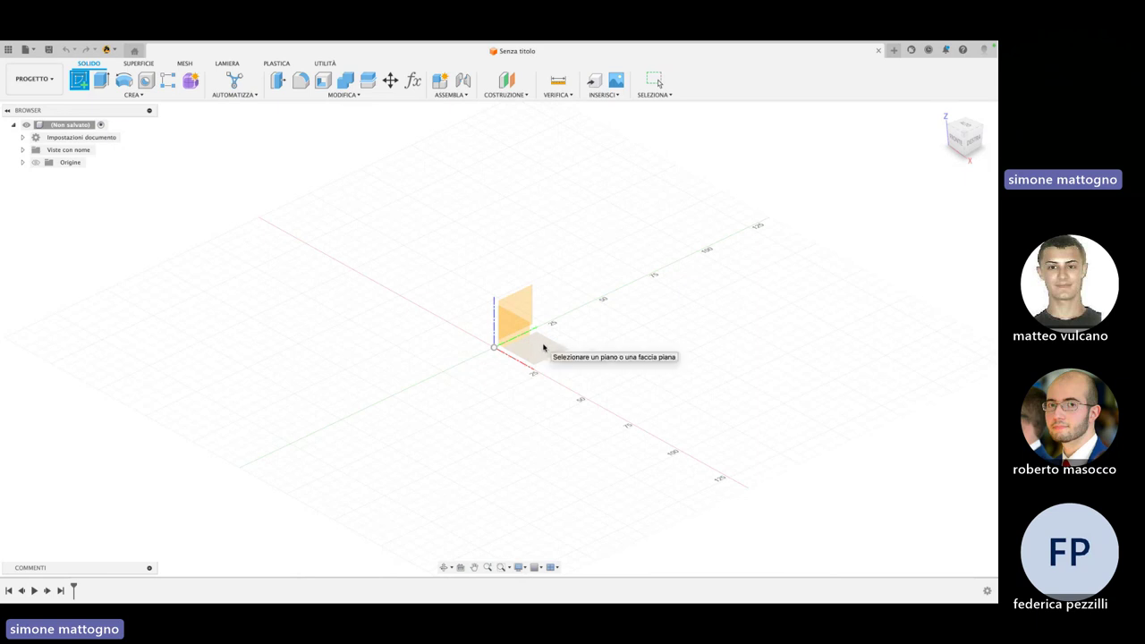
mouse_move(543, 347)
middle_mouse_down("shift")
mouse_move(524, 344)
mouse_move(541, 356)
middle_mouse_up("shift")
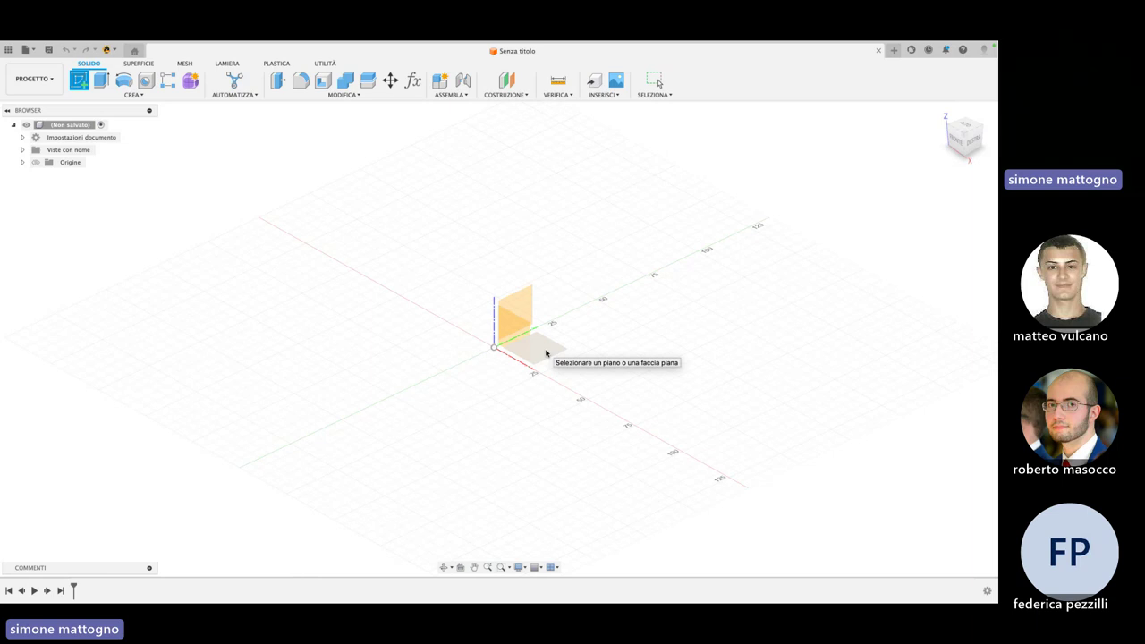
left_click(547, 354)
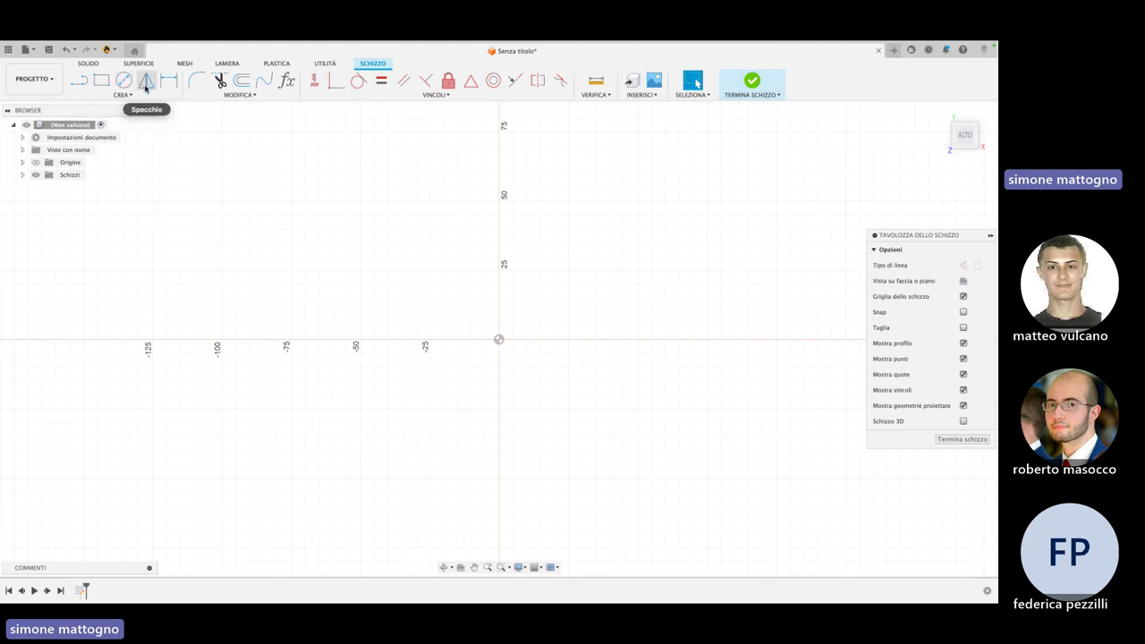
left_click(138, 96)
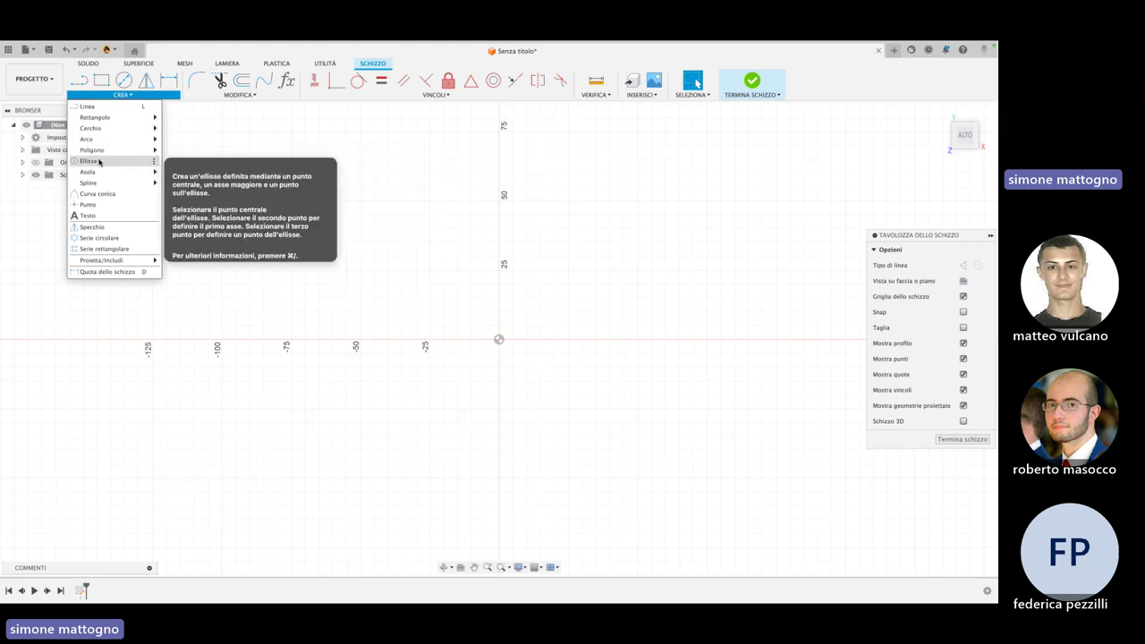
mouse_move(88, 182)
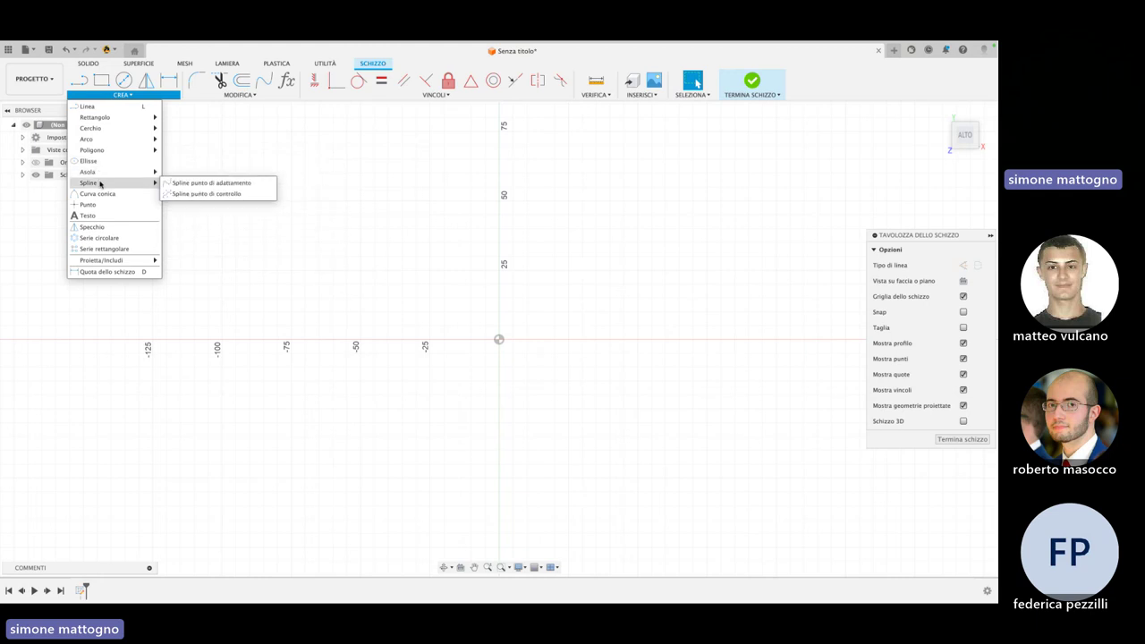
left_click(291, 272)
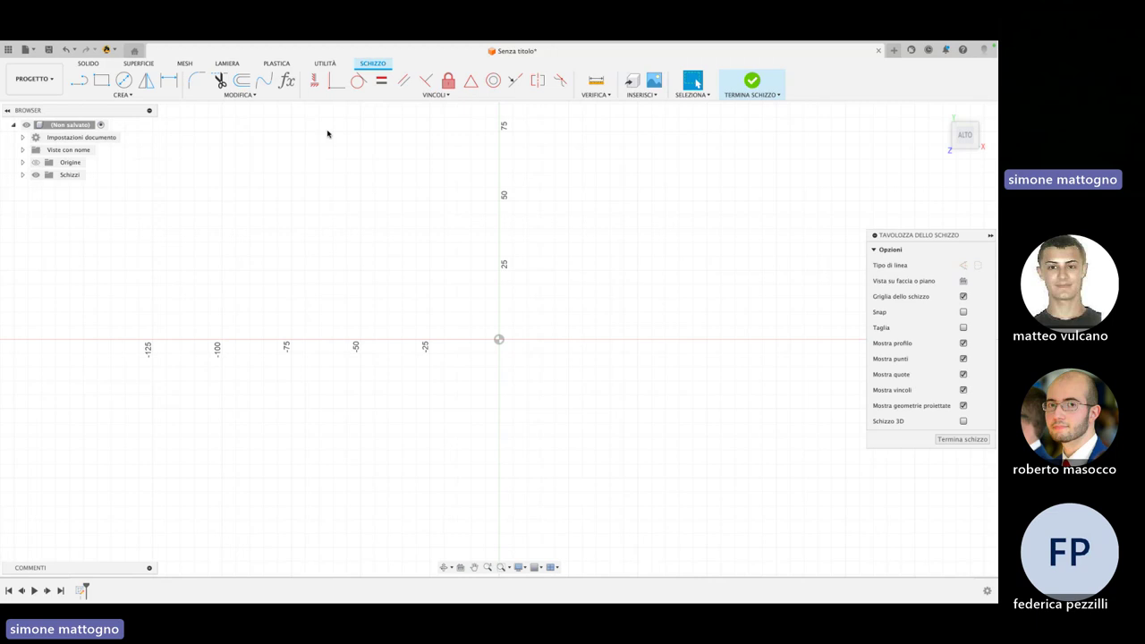
left_click(123, 96)
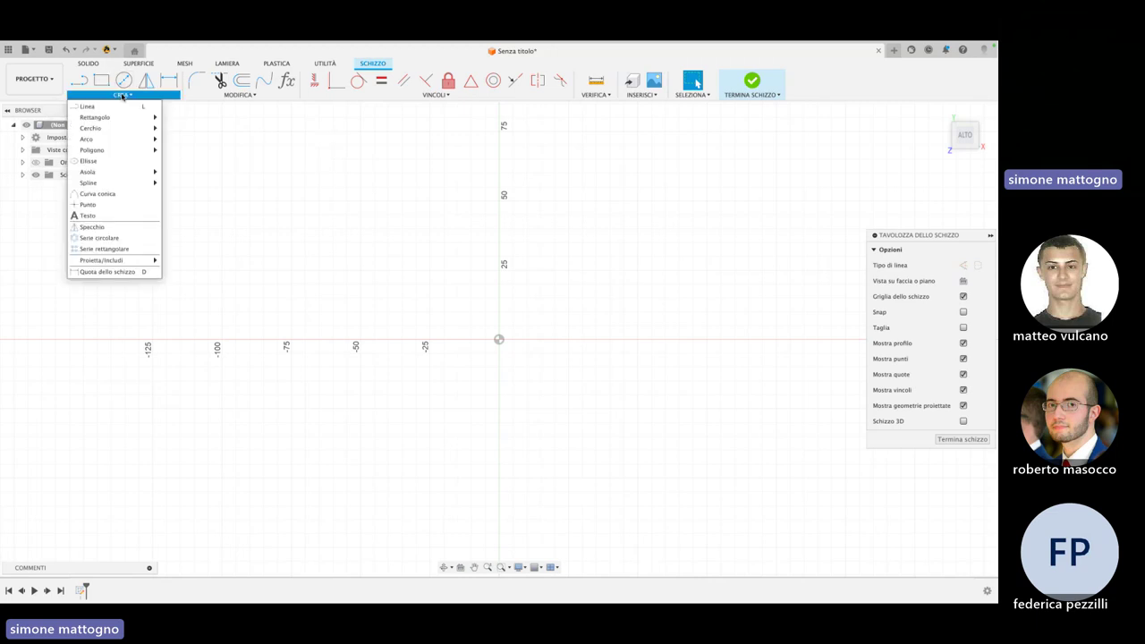
key("c")
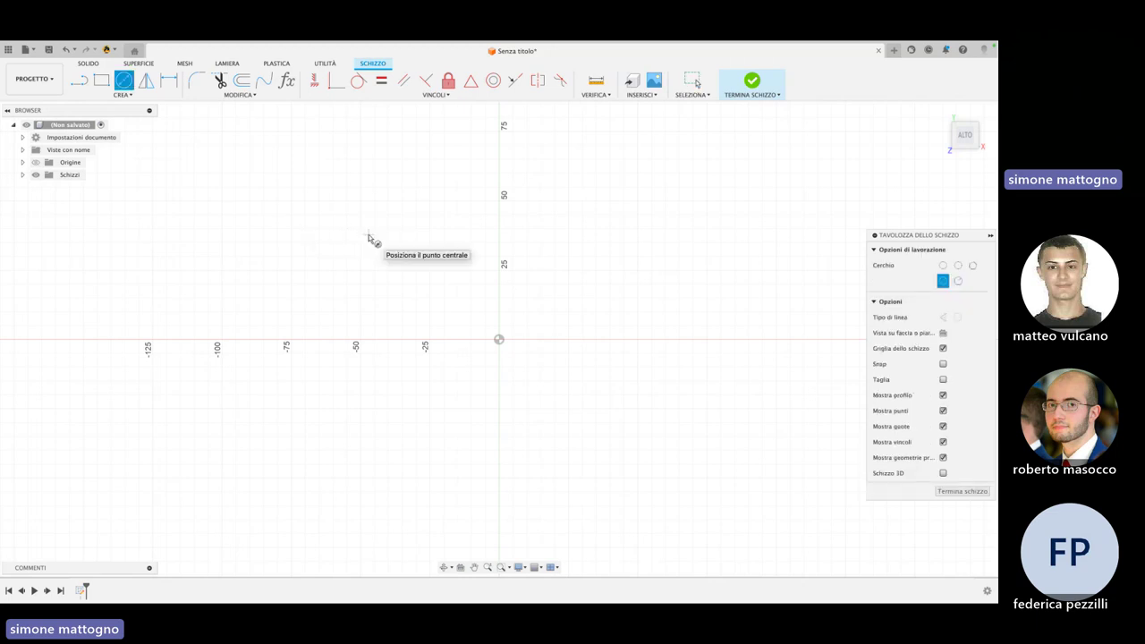
key("Escape")
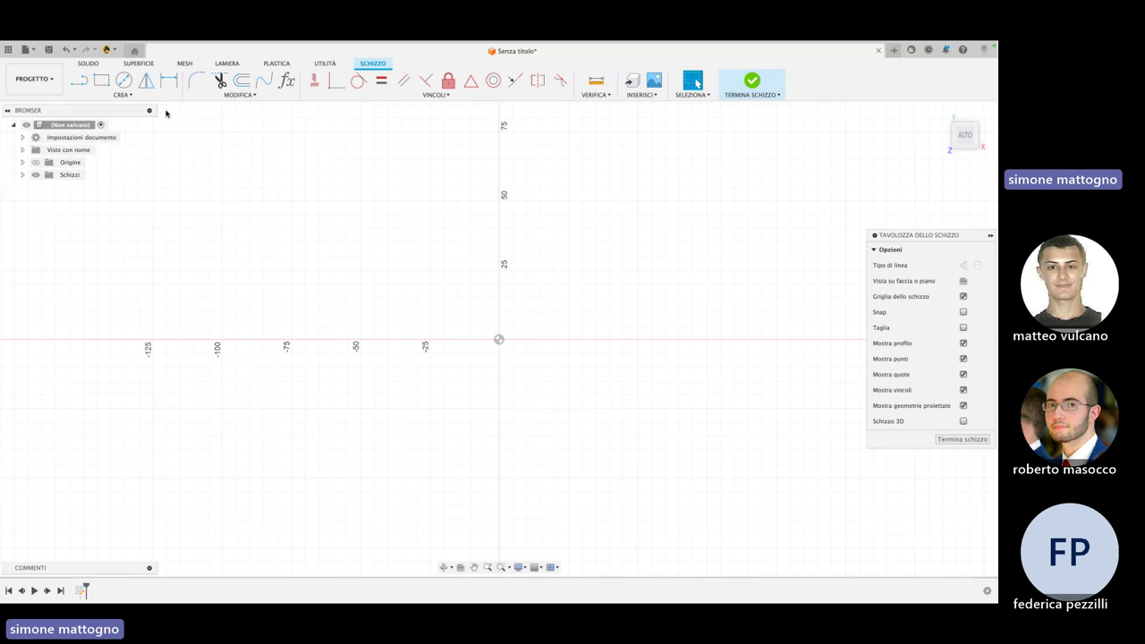
left_click(123, 81)
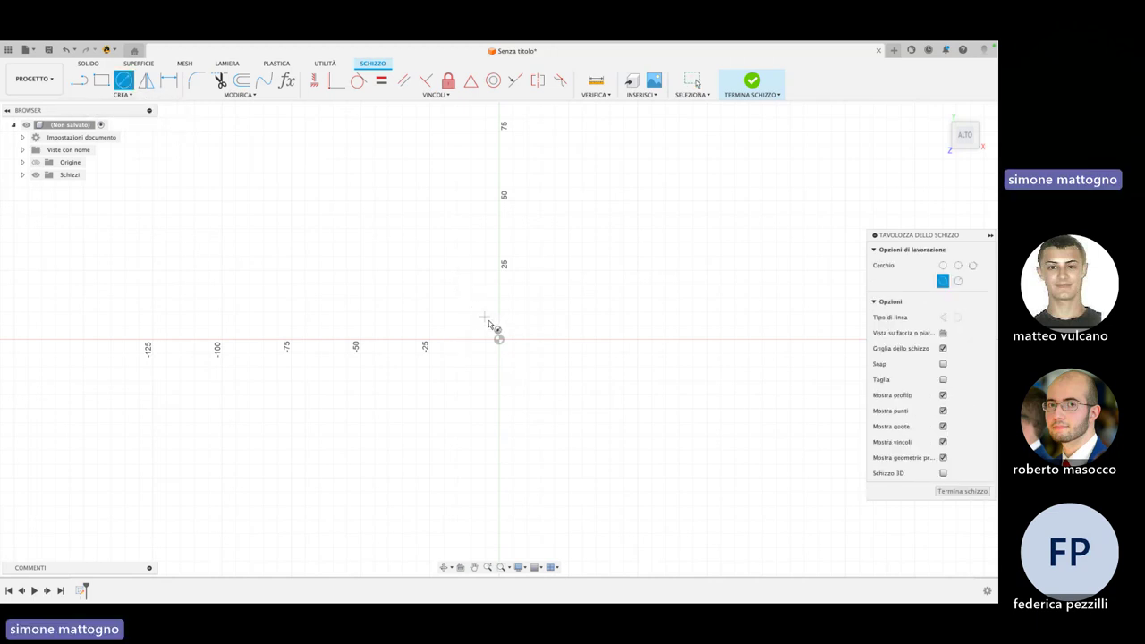
key("Escape")
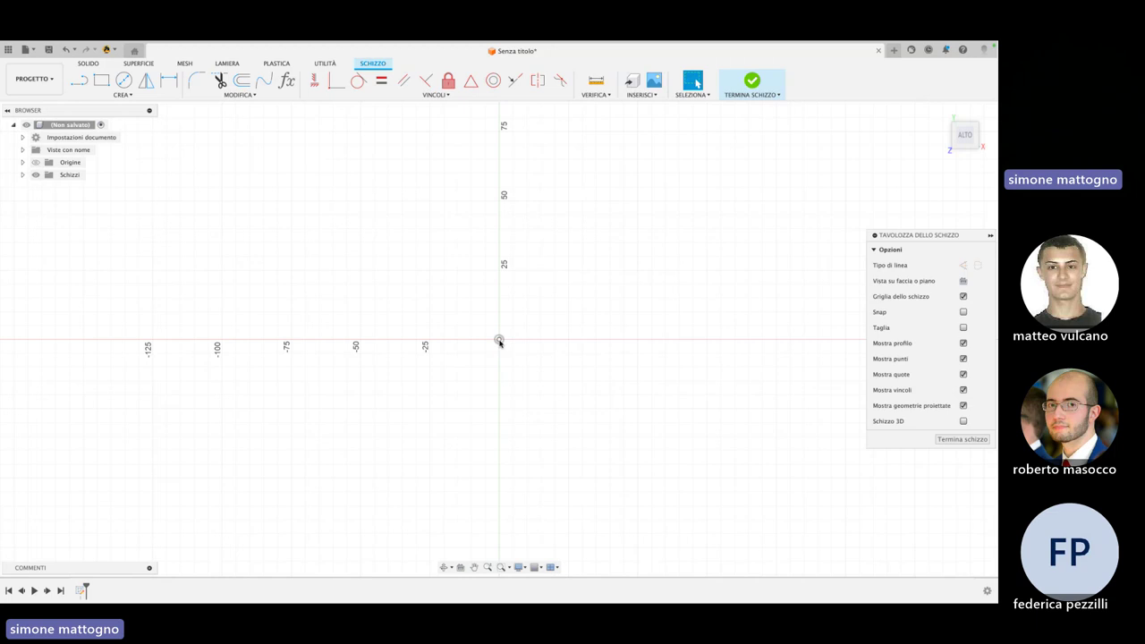
Draw a long near-horizontal line above the origin with the Linea tool
left_click(80, 82)
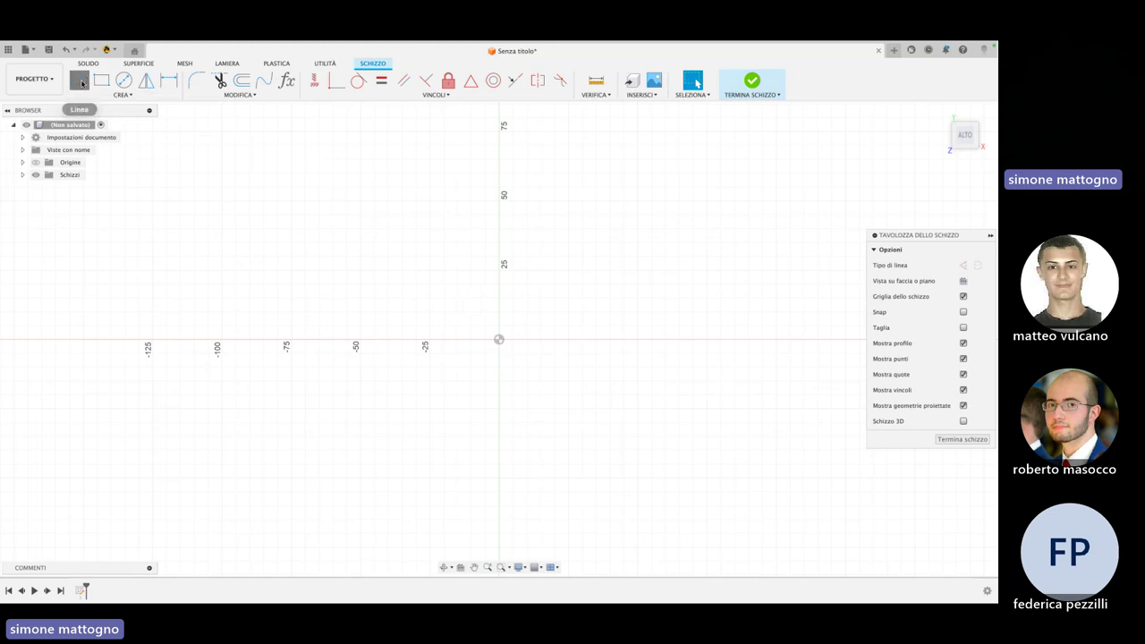
left_click(323, 229)
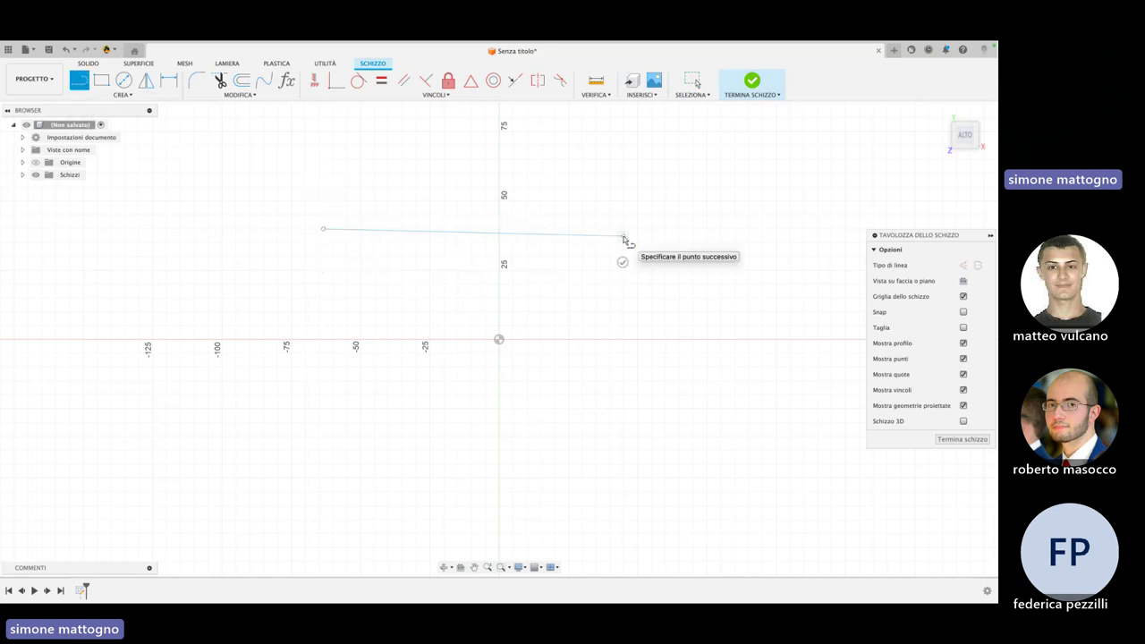
left_click(624, 237)
left_click(622, 260)
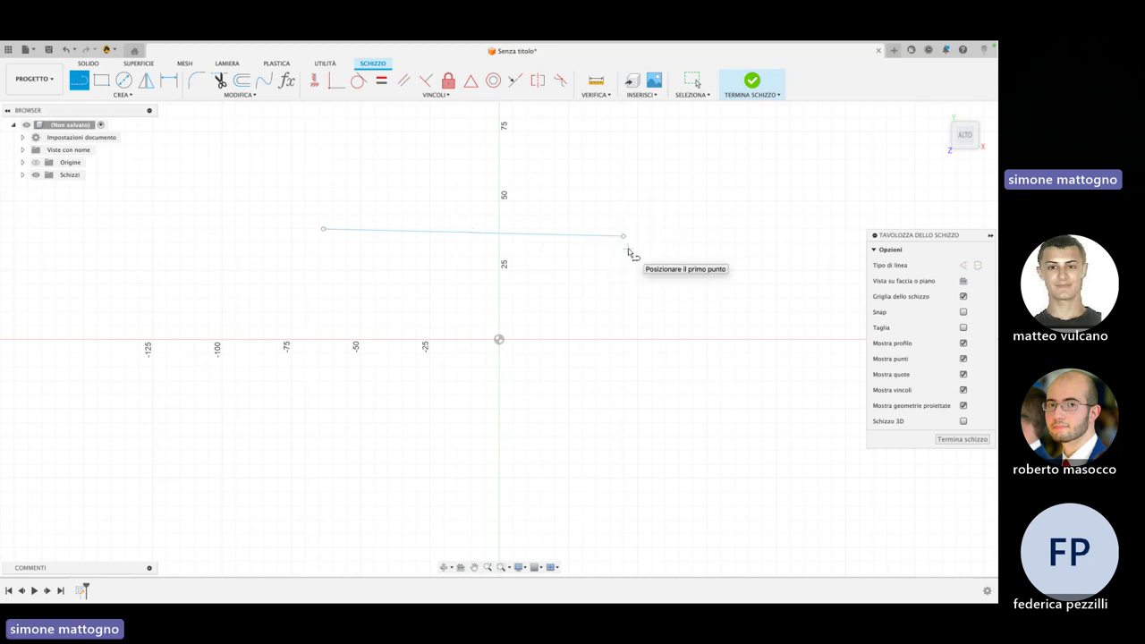
Draw an open three-segment line chain below the top line's right end, ending near the origin
left_click(626, 251)
left_click(682, 368)
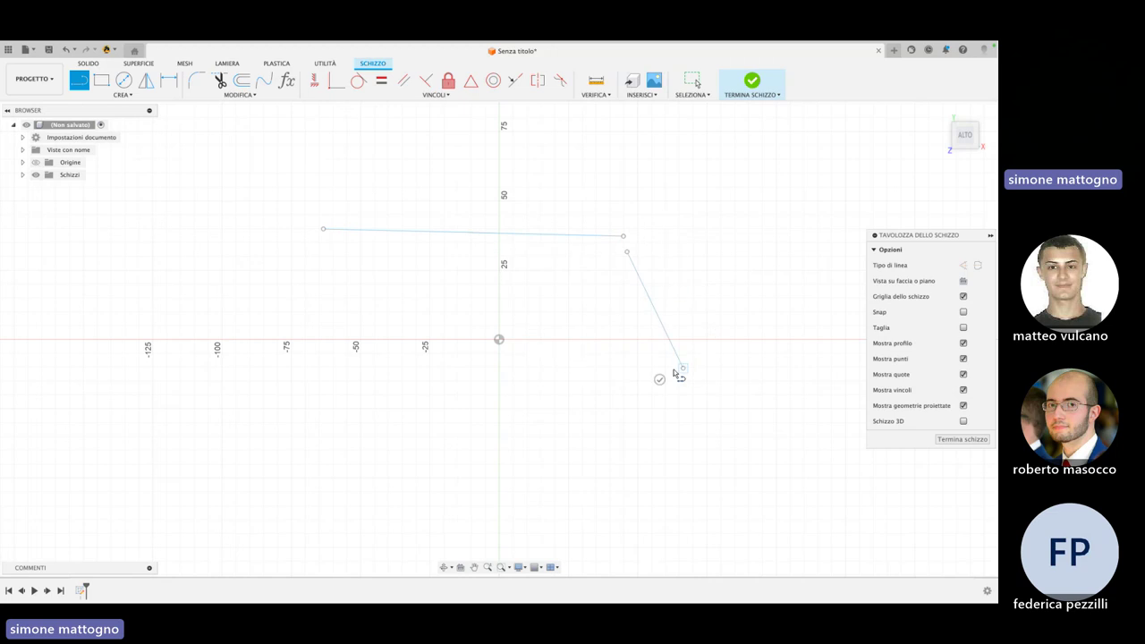
left_click(551, 382)
left_click(471, 346)
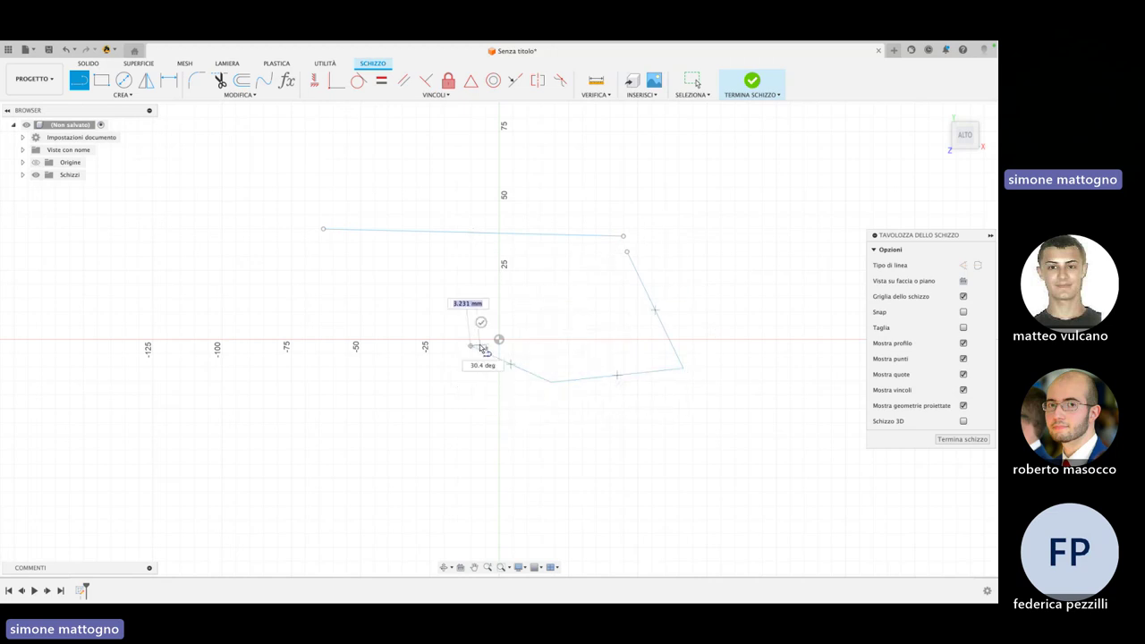
key("Escape")
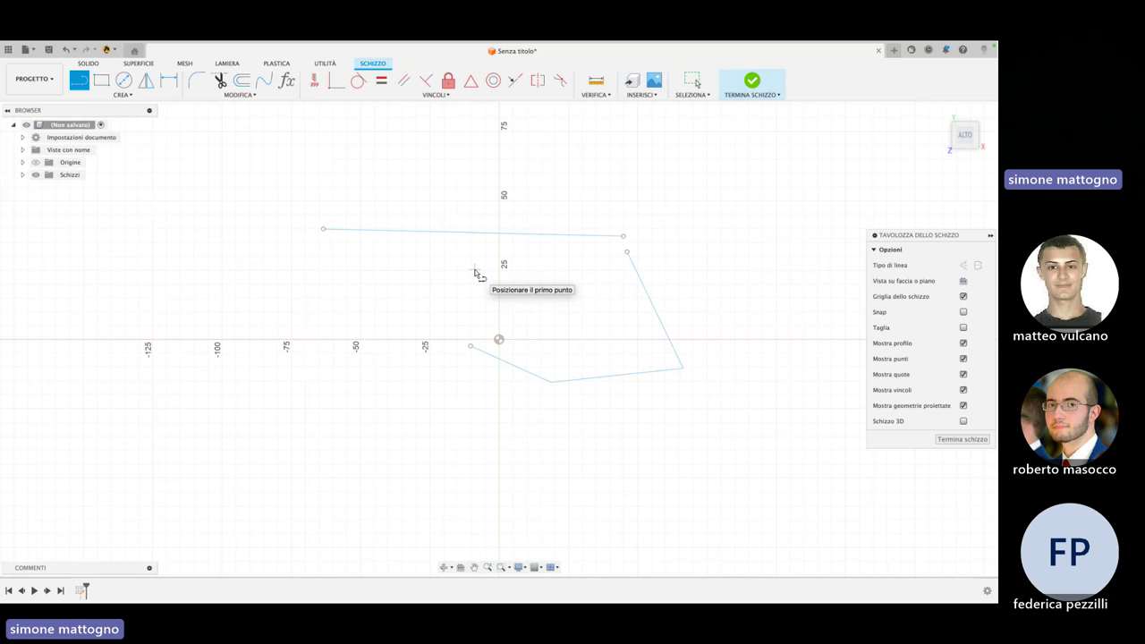
key("Escape")
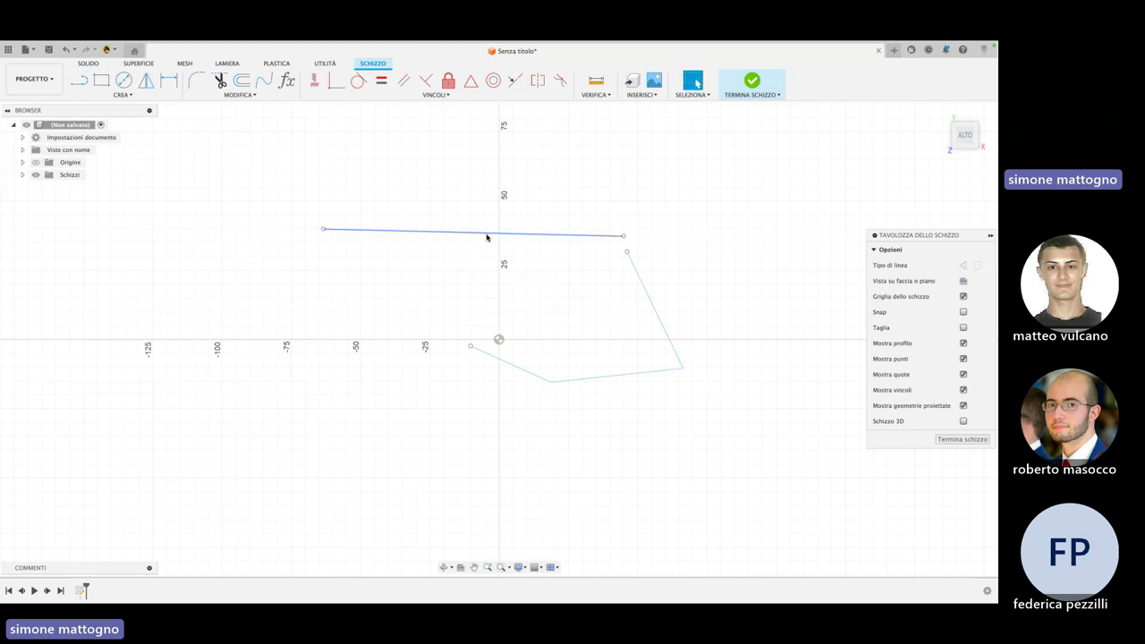
mouse_move(488, 236)
left_mouse_down()
mouse_move(464, 282)
mouse_move(509, 225)
mouse_move(454, 245)
left_mouse_up()
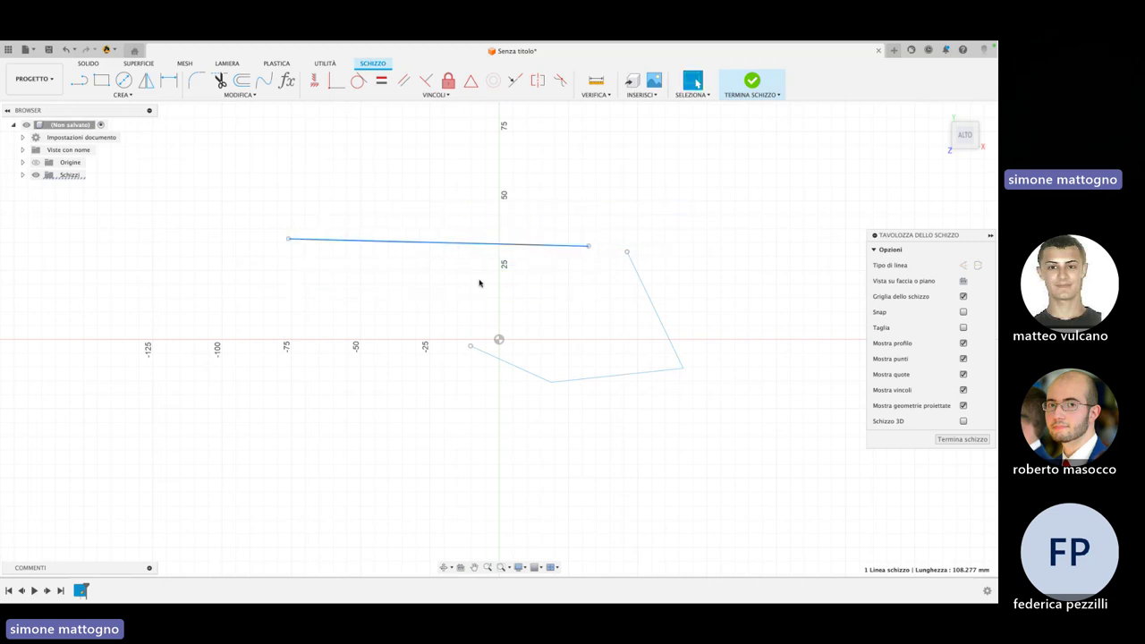
mouse_move(509, 363)
left_mouse_down()
mouse_move(470, 397)
mouse_move(590, 367)
mouse_move(603, 376)
left_mouse_up()
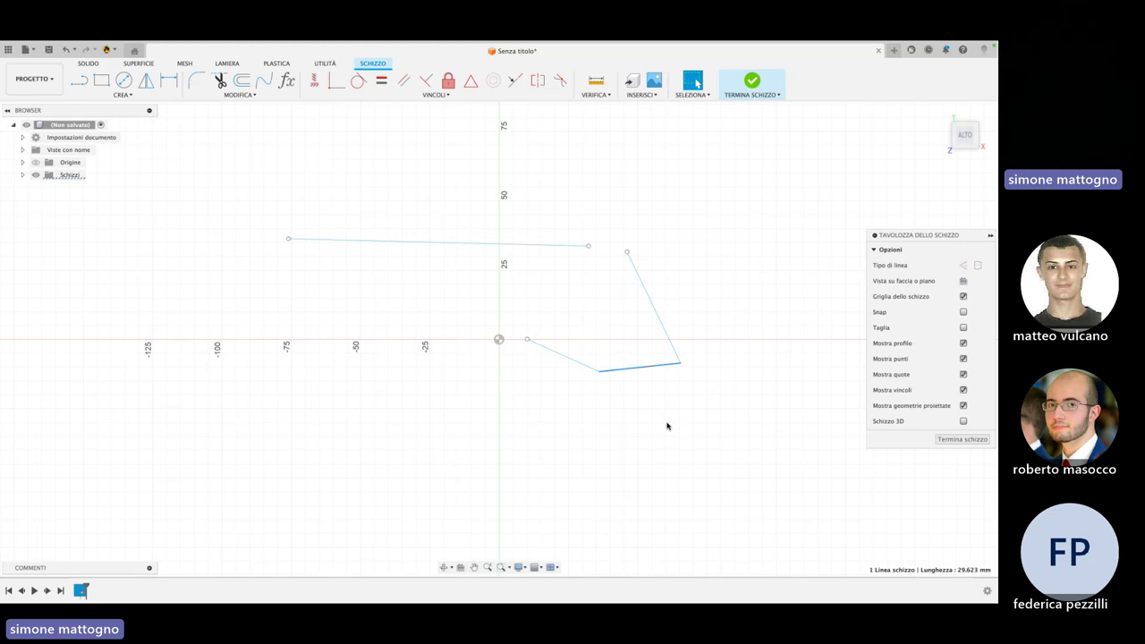
left_click(667, 426)
key("ctrl+z")
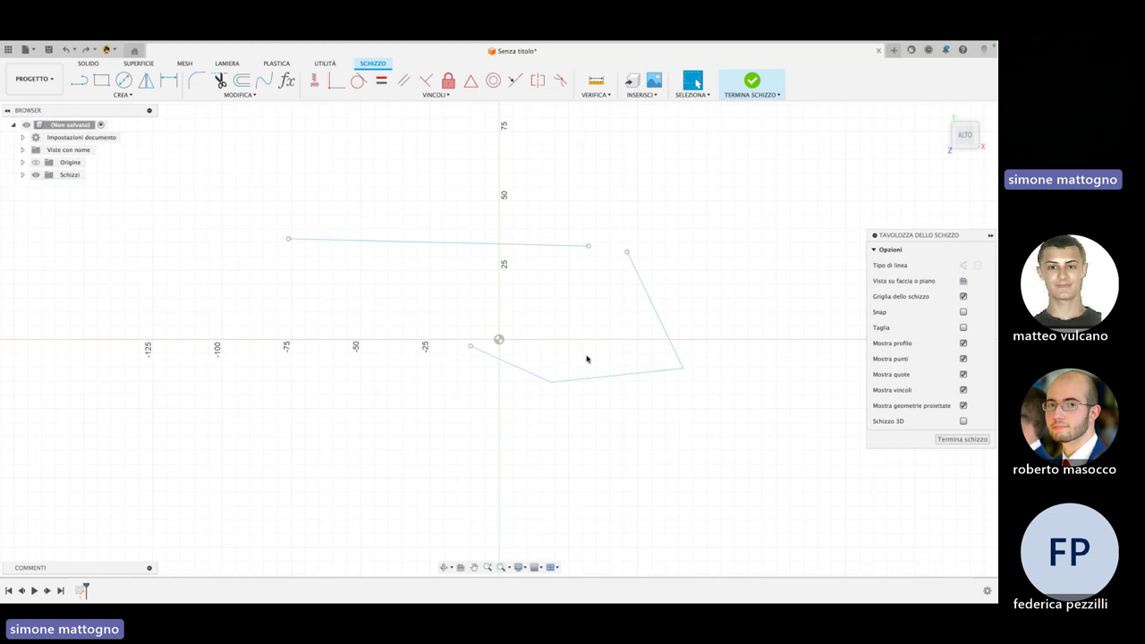
key("ctrl+z")
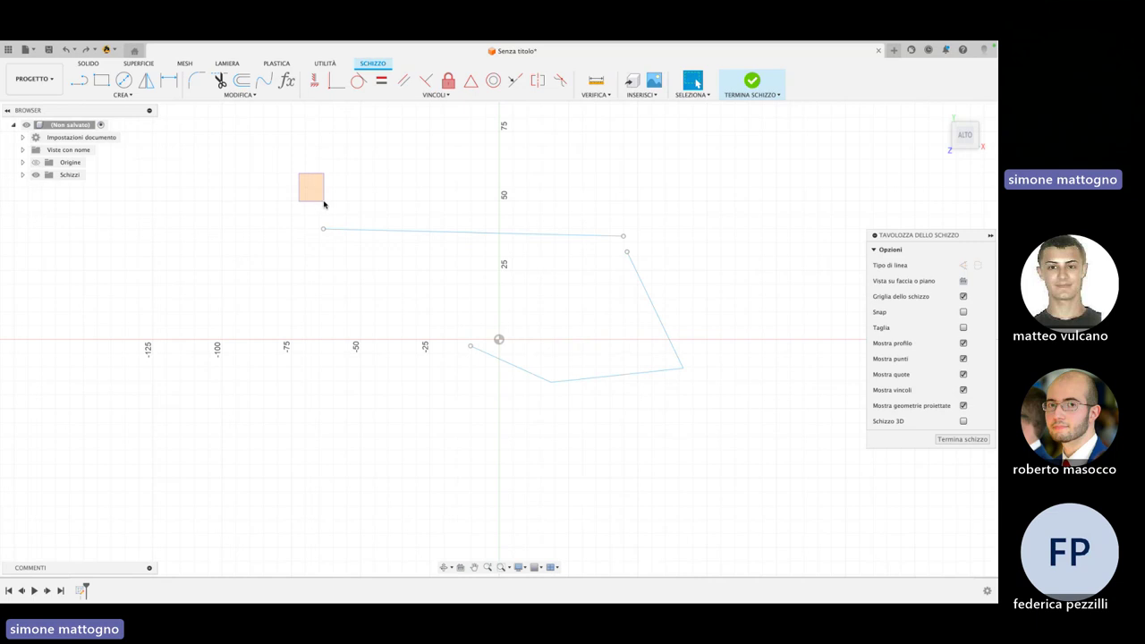
left_click_drag(300, 177, 326, 202)
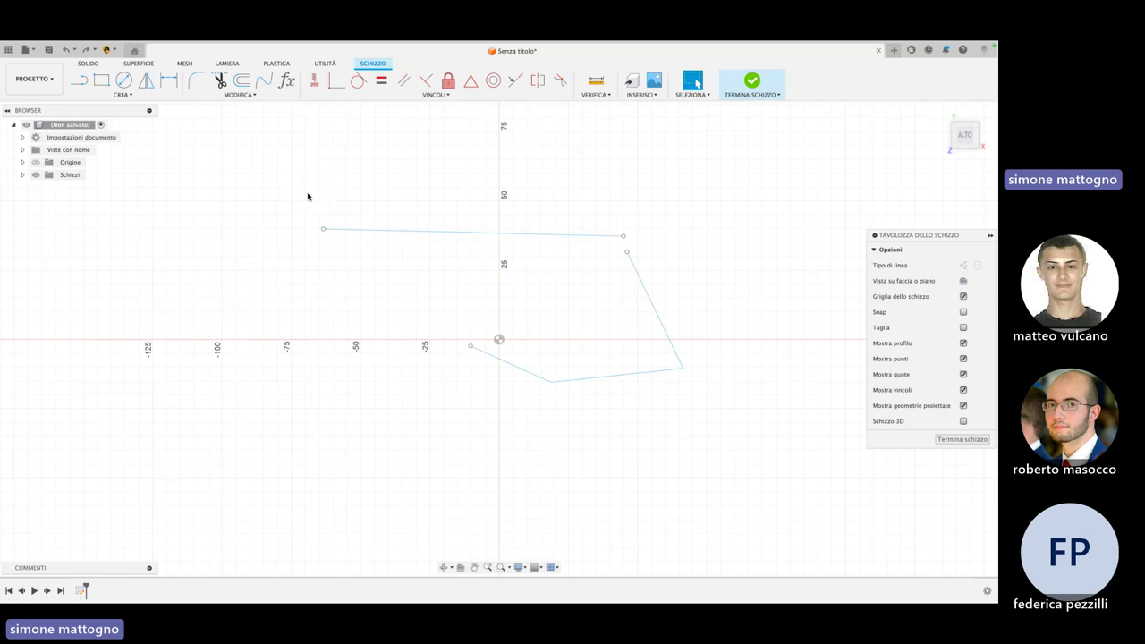
left_click_drag(274, 179, 597, 267)
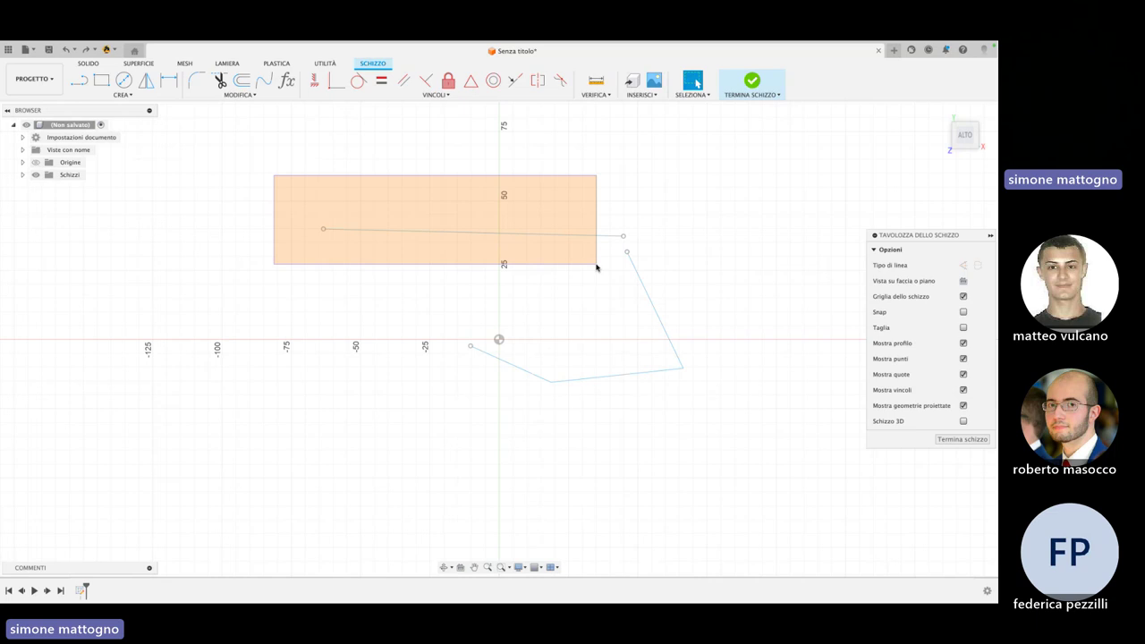
left_click_drag(597, 267, 604, 214)
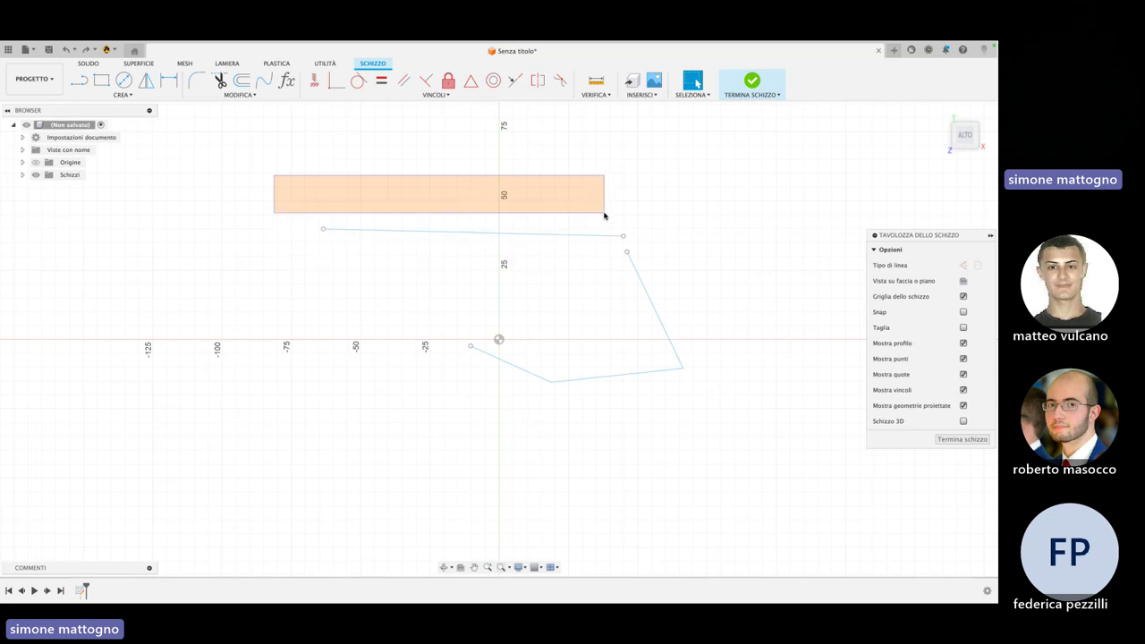
left_click_drag(604, 215, 605, 216)
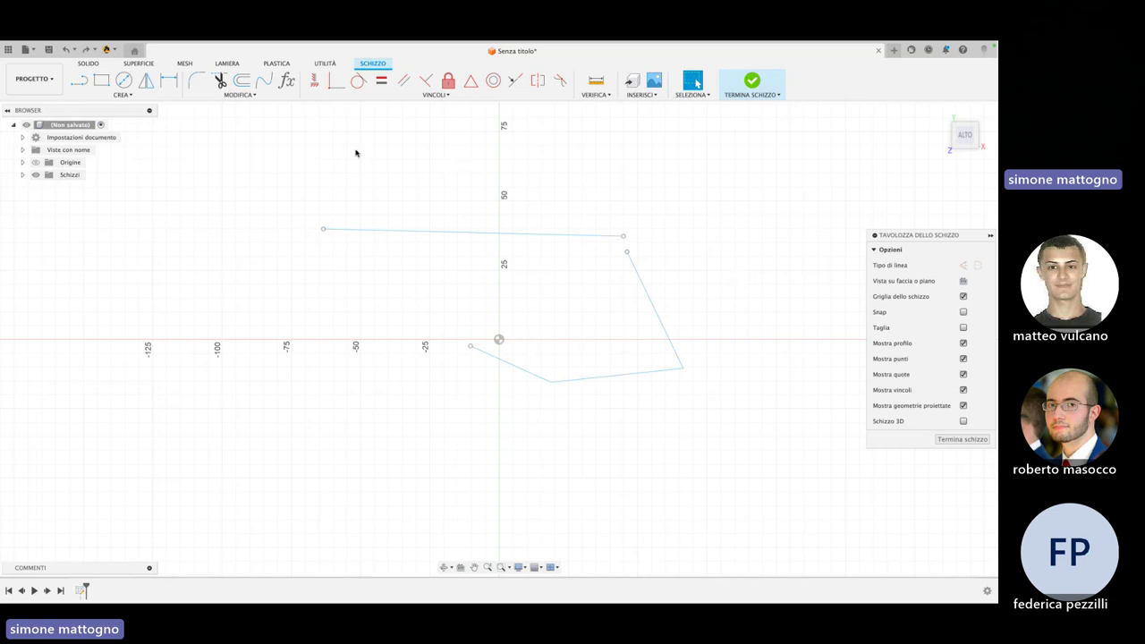
mouse_move(325, 160)
left_mouse_down()
mouse_move(358, 233)
mouse_move(454, 261)
mouse_move(601, 263)
left_mouse_up()
left_click_drag(297, 179, 393, 255)
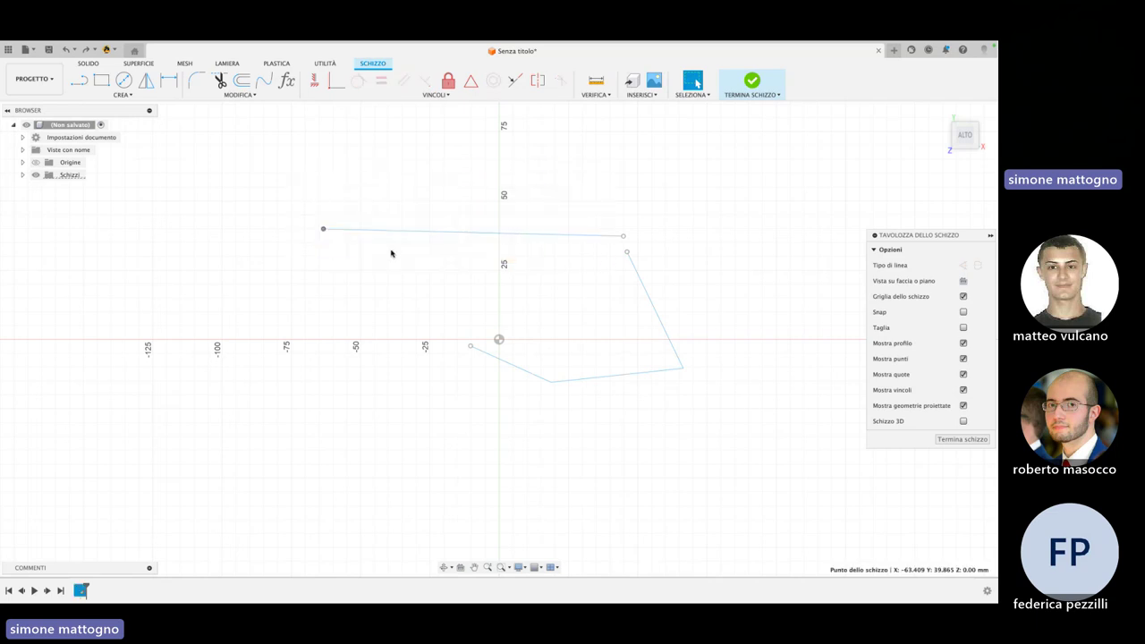
Window-select and delete the top and slanted lines, then the remaining lower lines
left_click(310, 207)
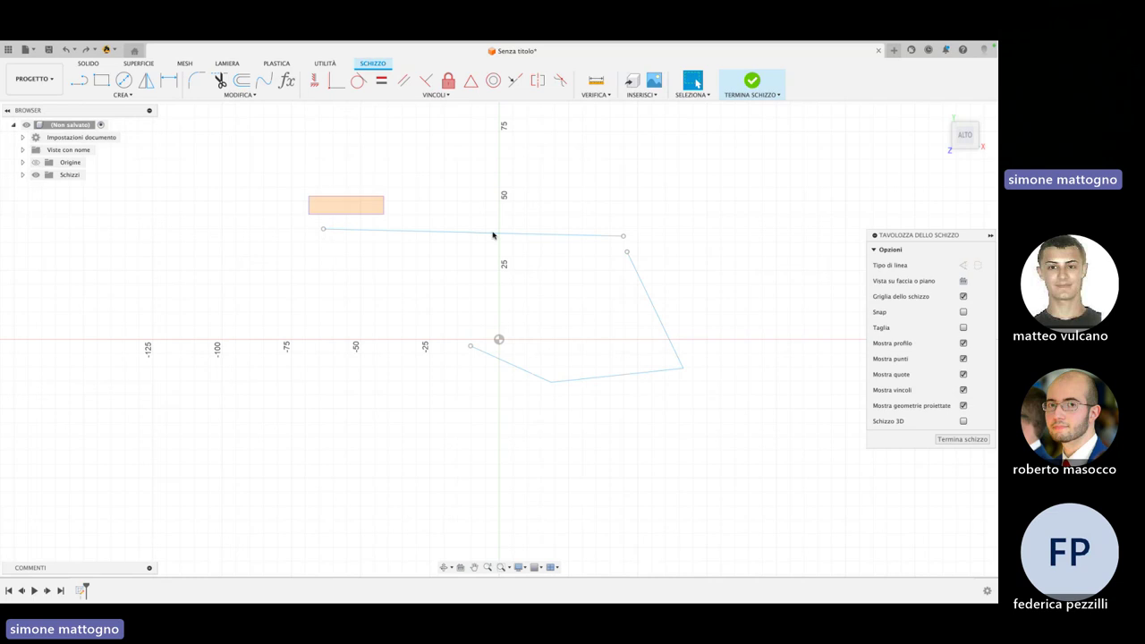
left_click_drag(493, 235, 644, 243)
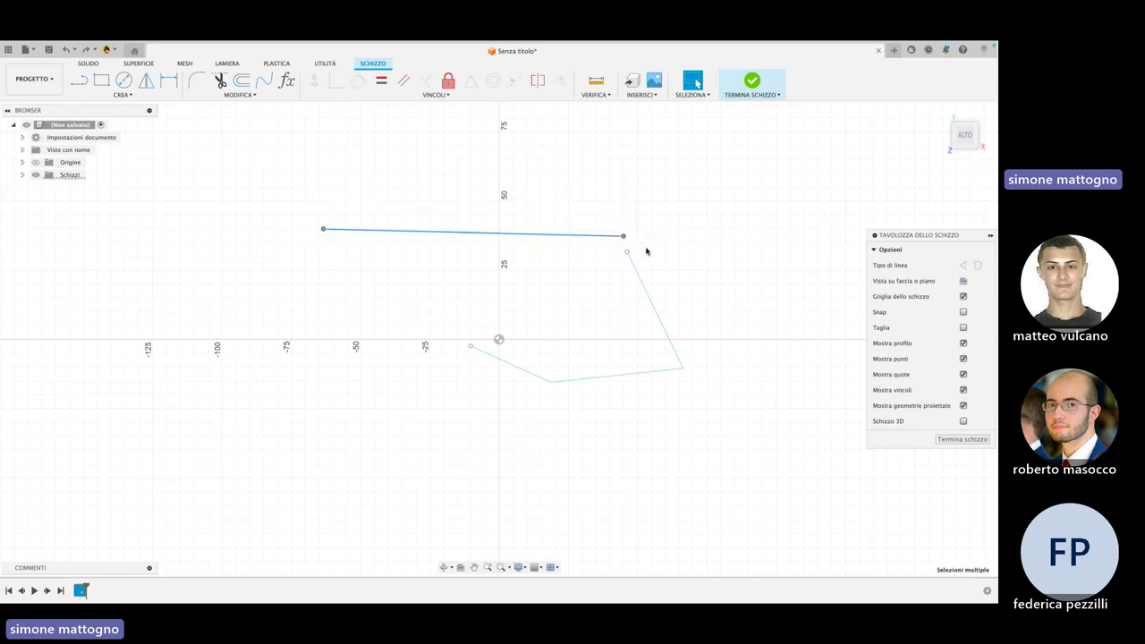
left_click(637, 244)
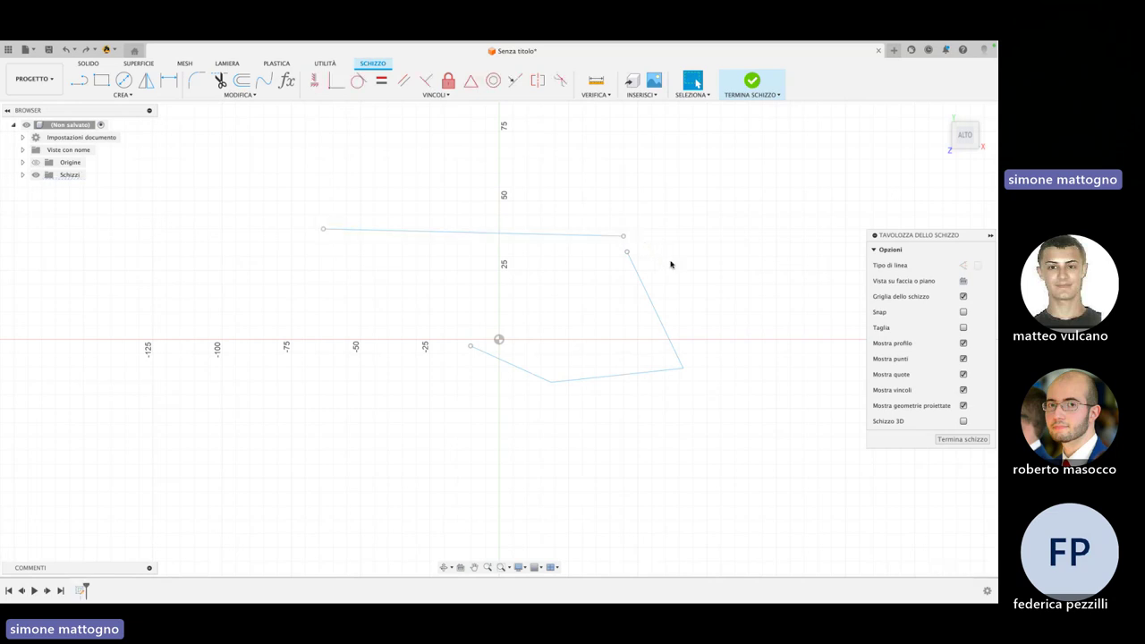
left_click_drag(671, 262, 562, 213)
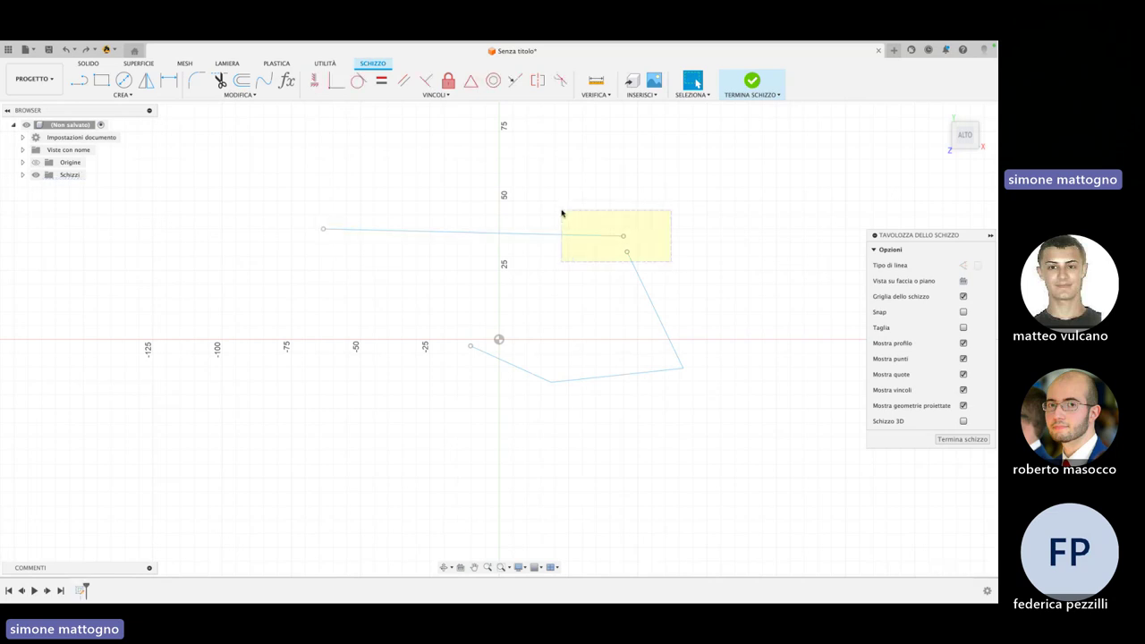
left_click_drag(562, 213, 562, 213)
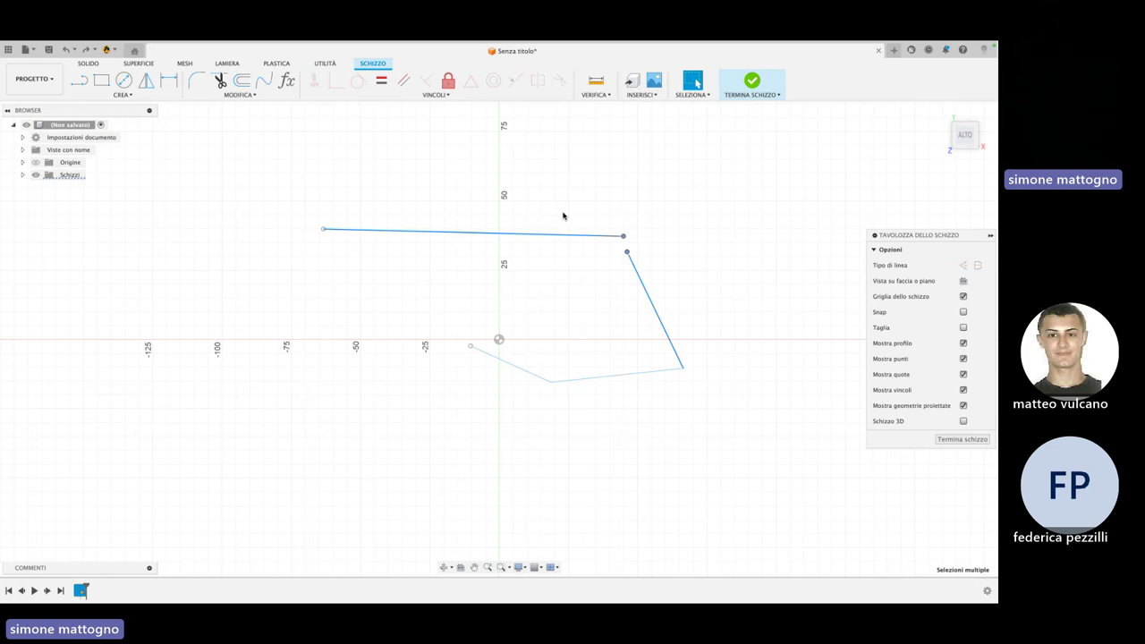
key("Delete")
left_click_drag(682, 418, 407, 290)
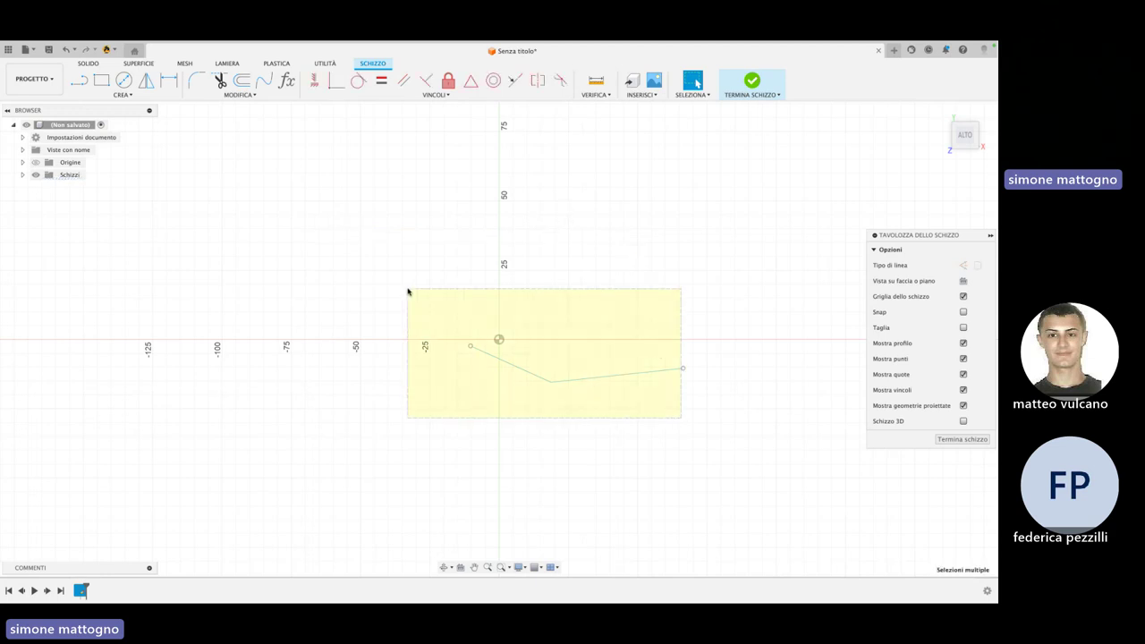
key("Delete")
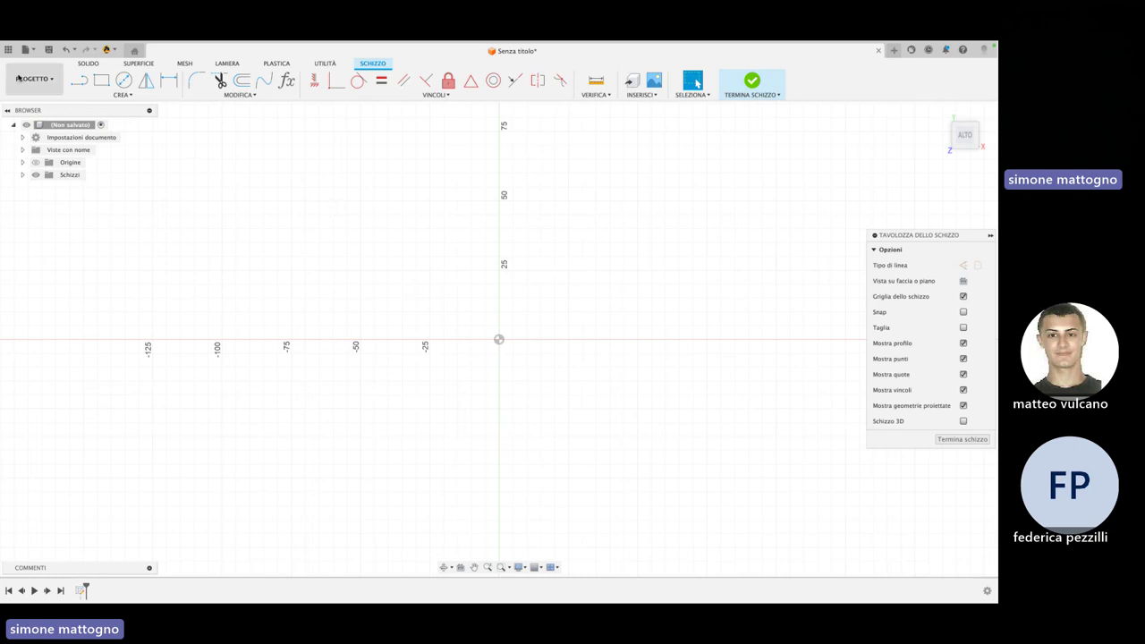
Draw one 50 mm line from the sketch origin, sloping up to the right
left_click(77, 82)
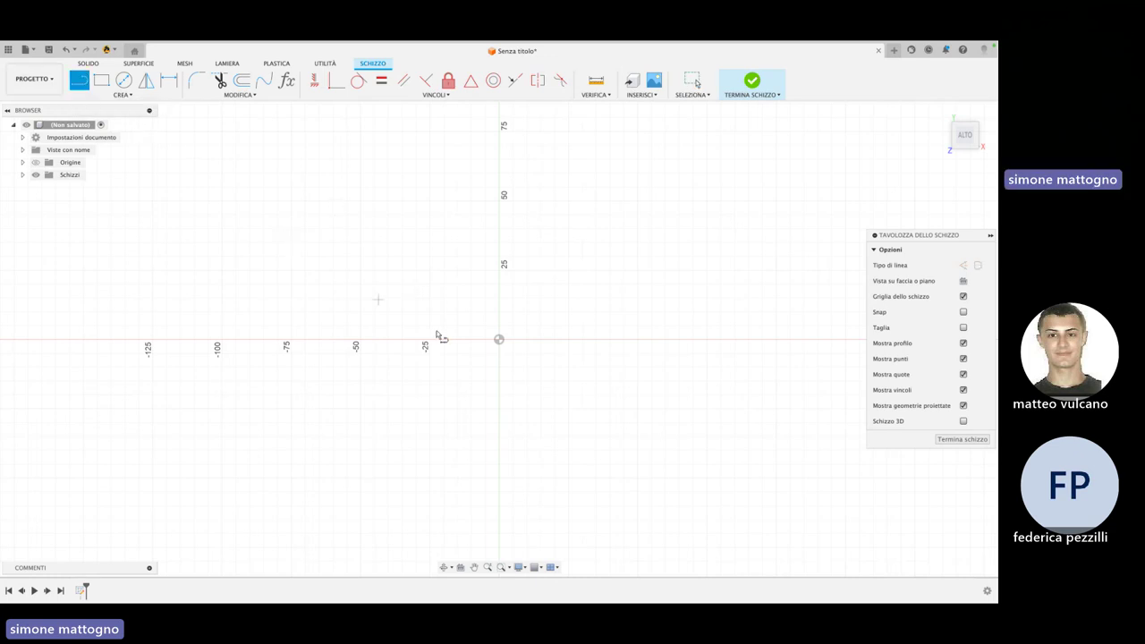
left_click(499, 341)
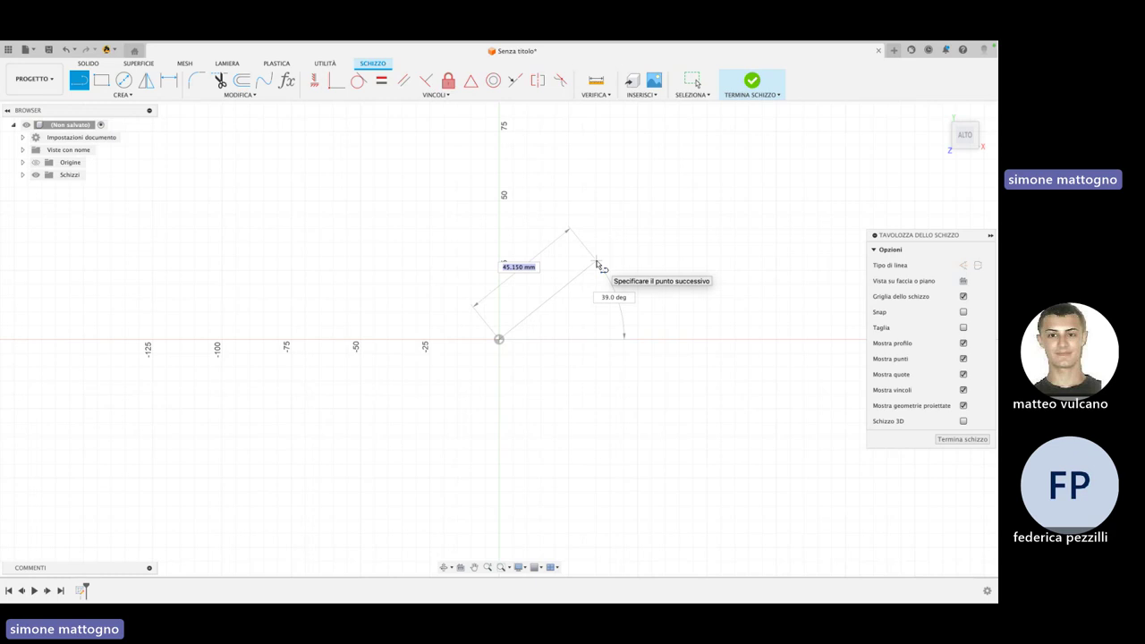
type("50")
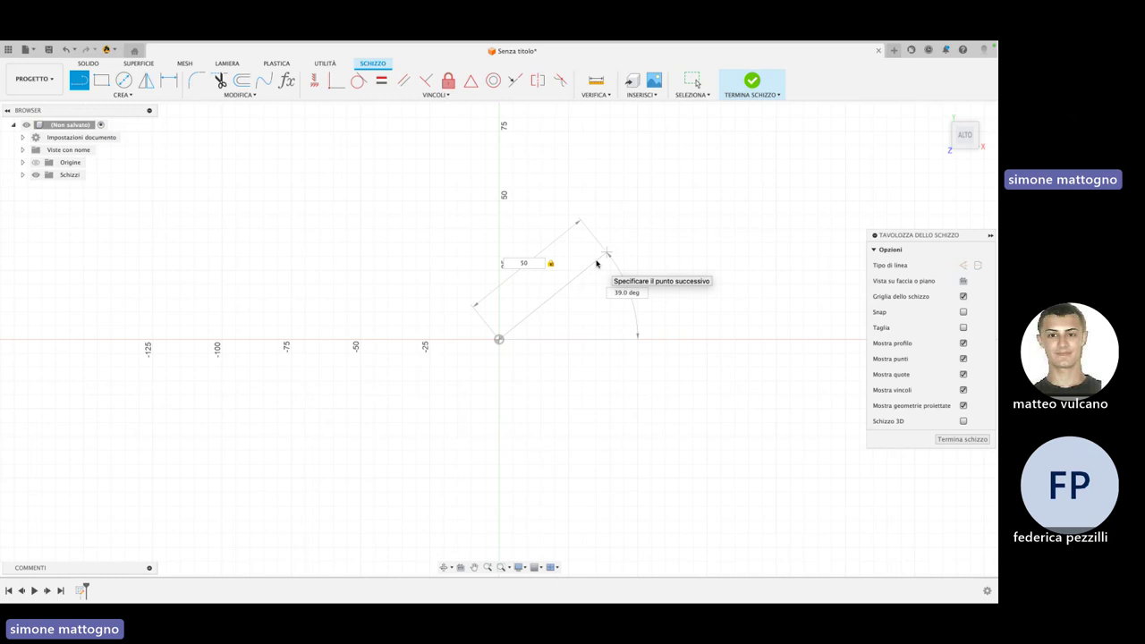
key("Tab")
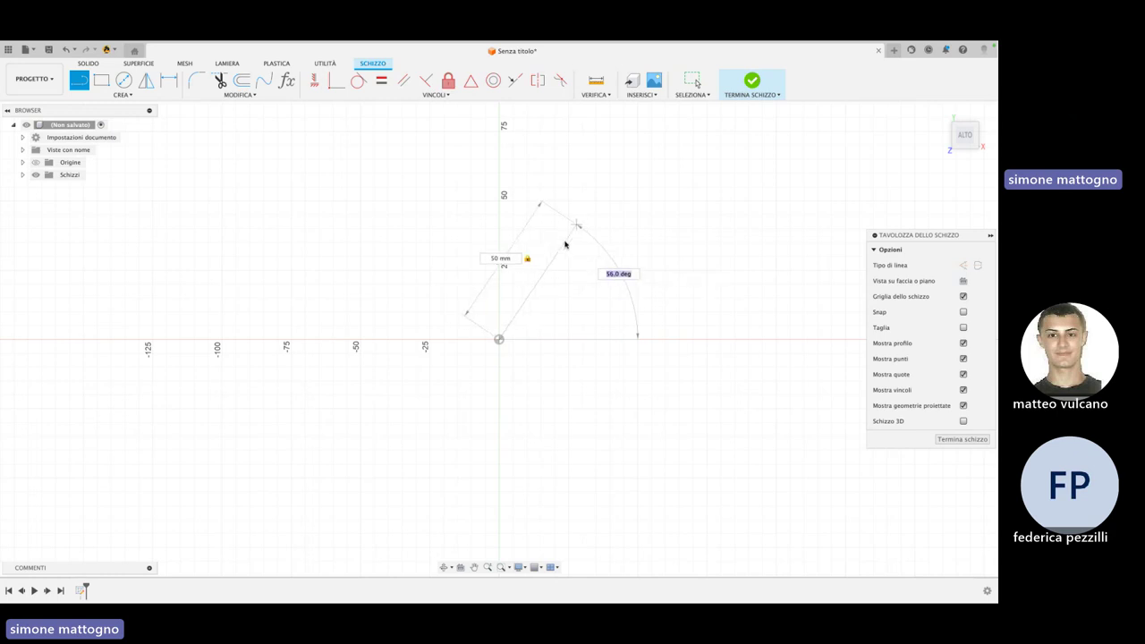
left_click(562, 241)
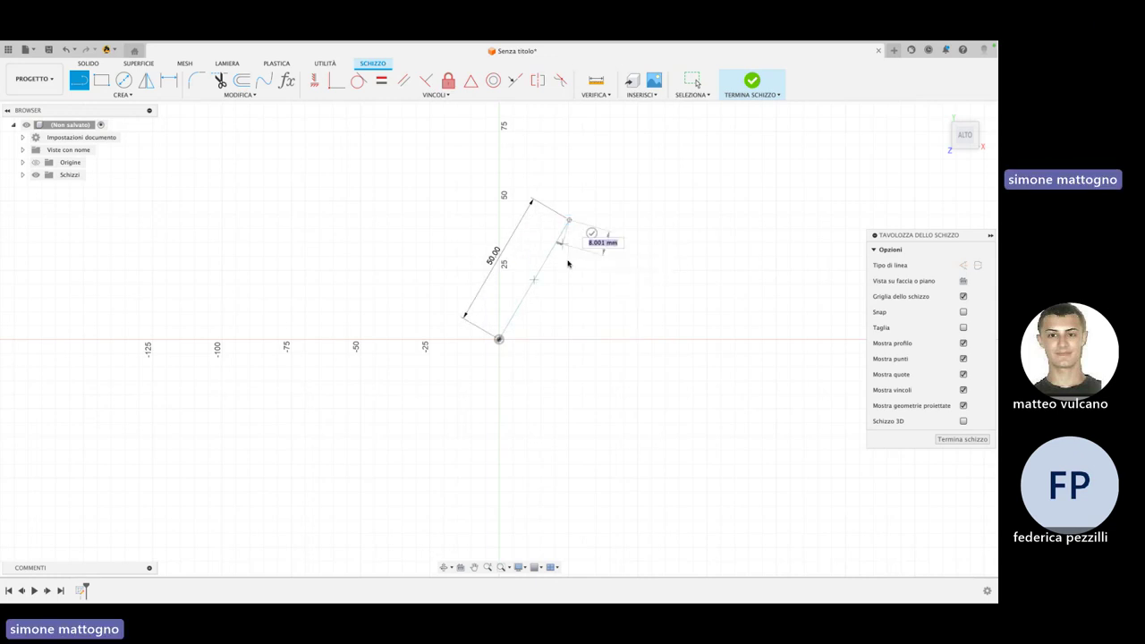
key("Escape")
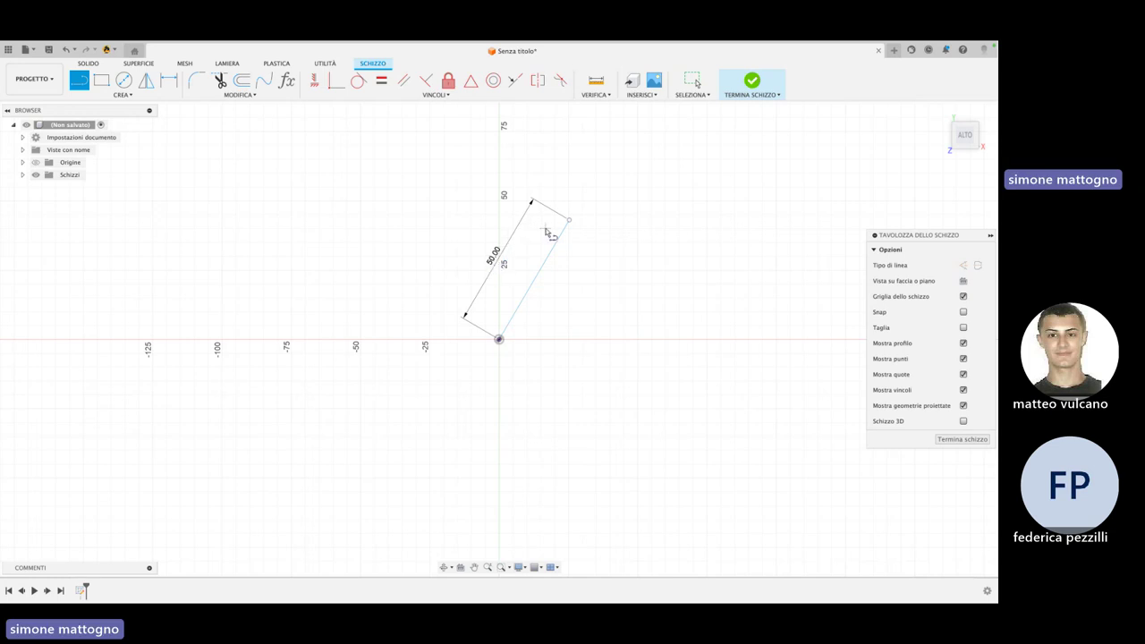
key("Escape")
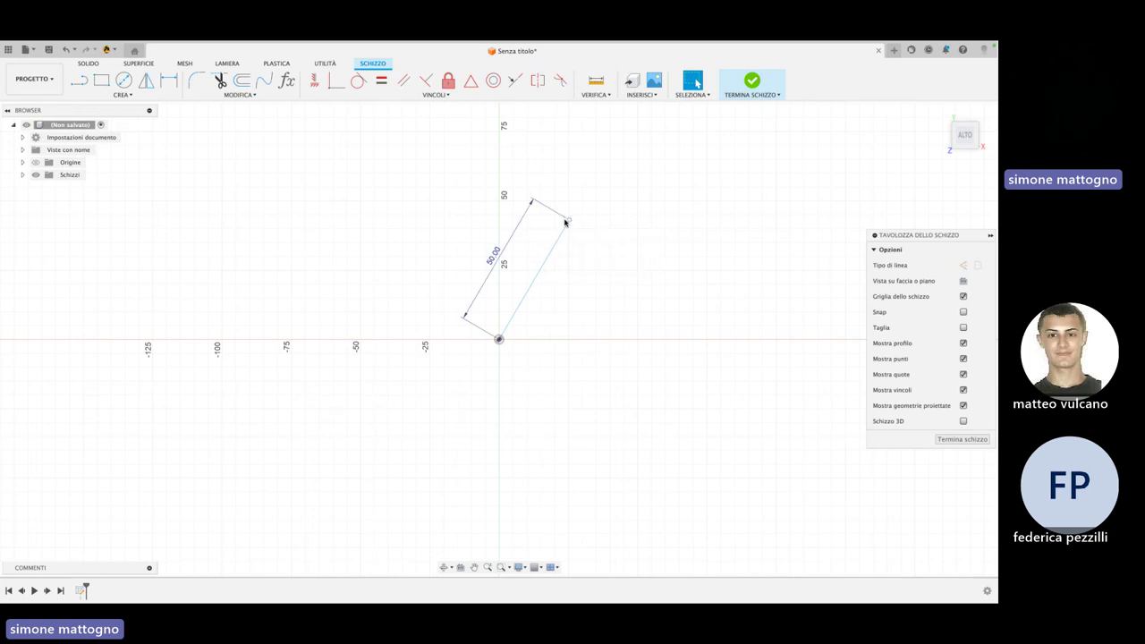
Swing the 50 mm line rightward and give it a 50 mm length dimension
mouse_move(569, 223)
left_mouse_down()
mouse_move(653, 286)
mouse_move(643, 259)
left_mouse_up()
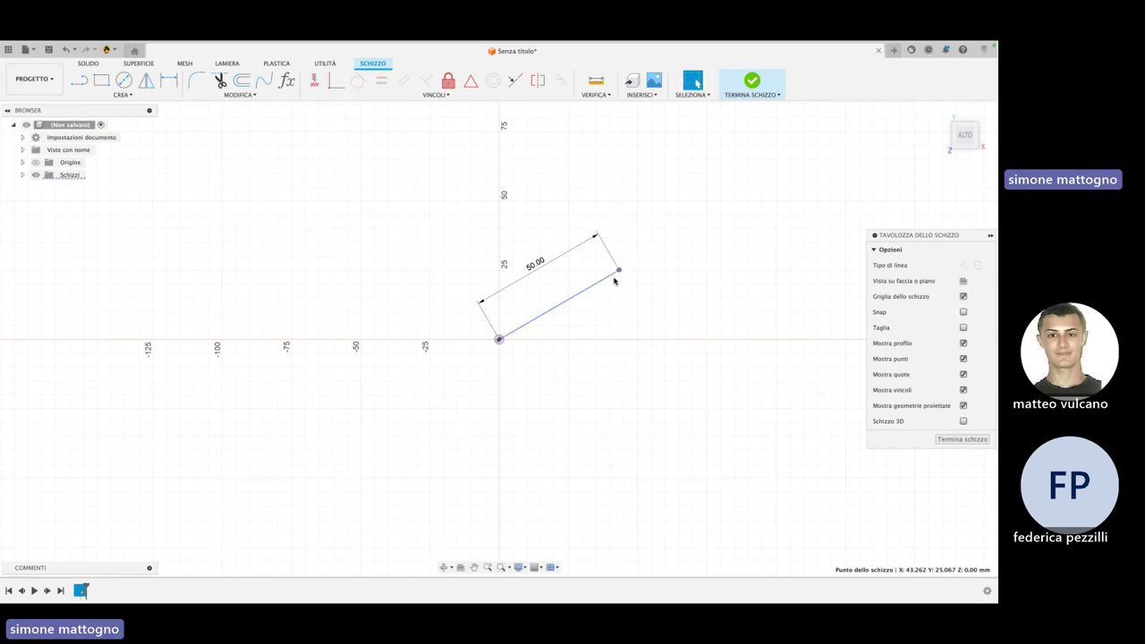
left_click(593, 291)
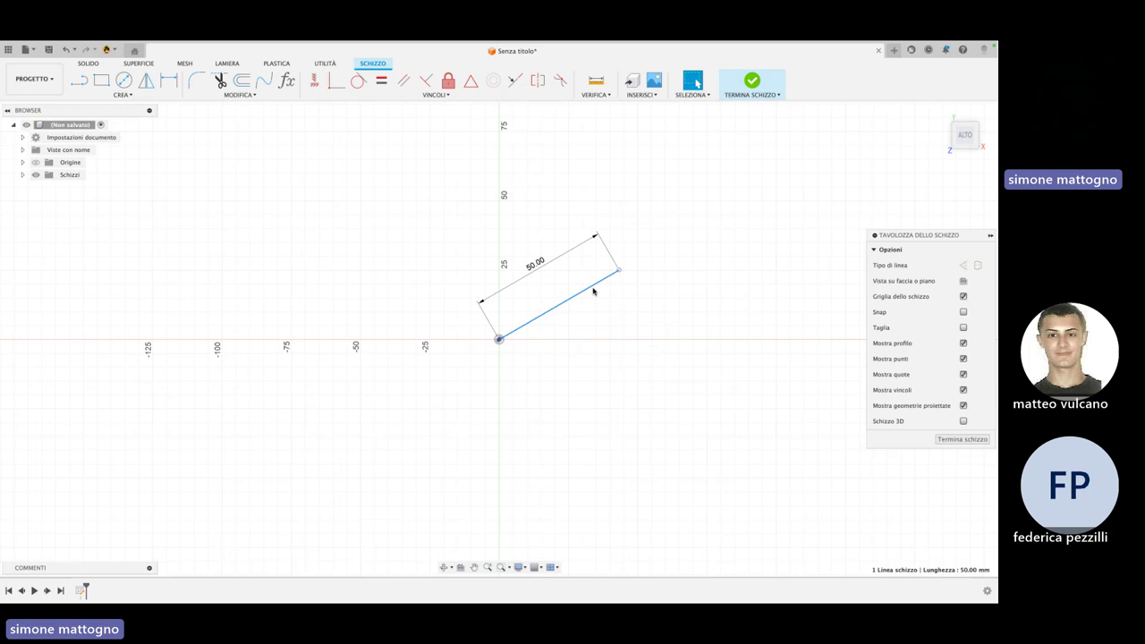
key("d")
left_click(594, 291)
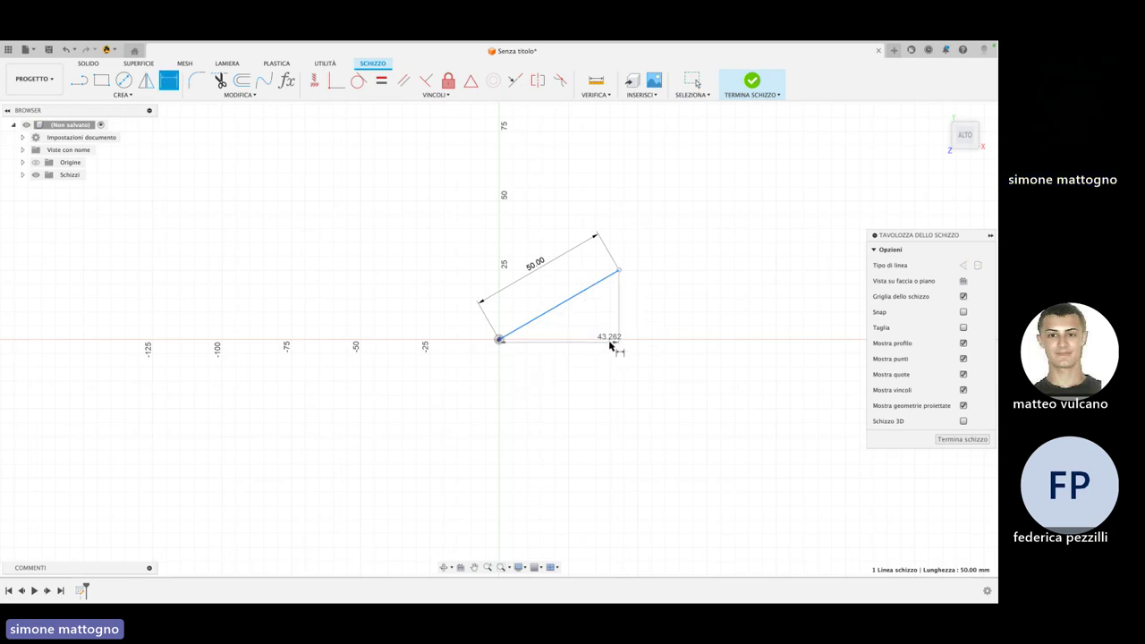
left_click(597, 323)
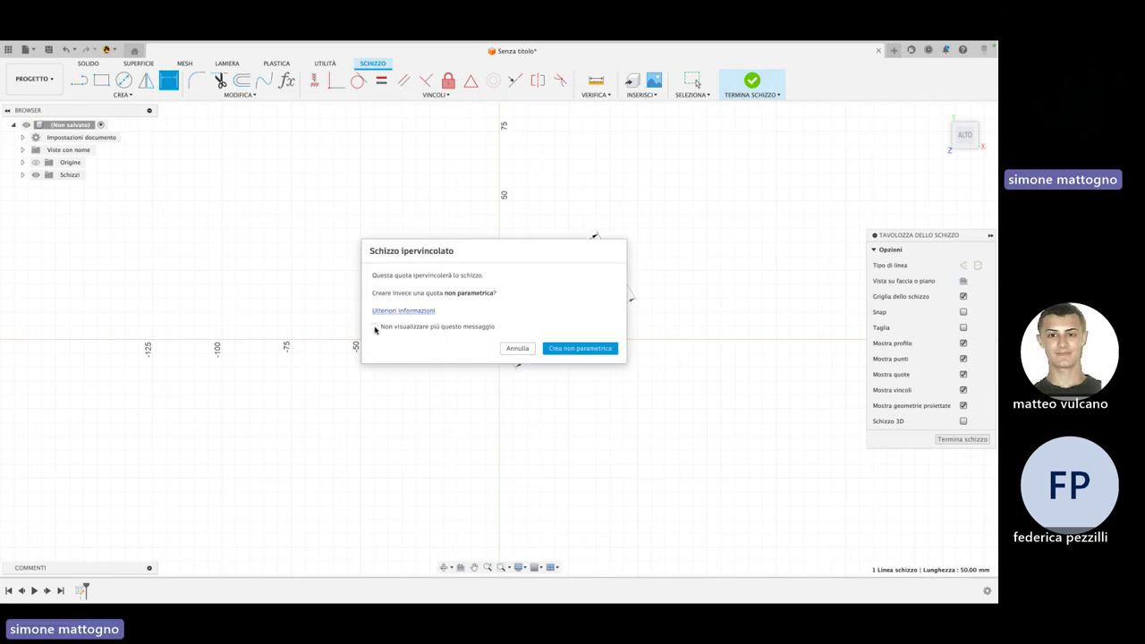
left_click(528, 350)
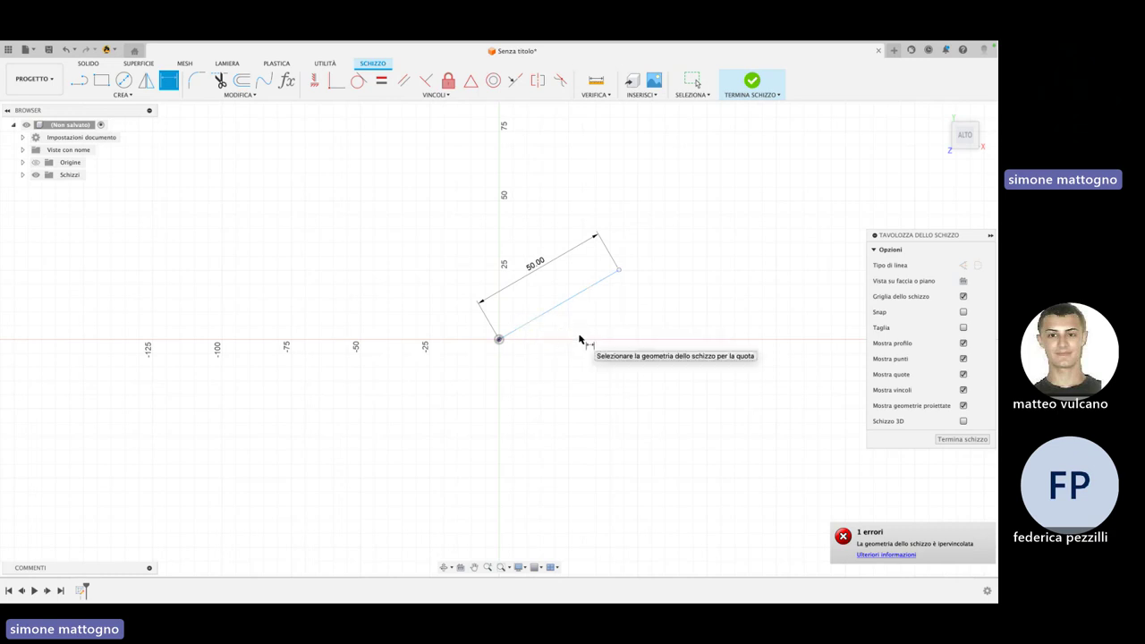
key("Escape")
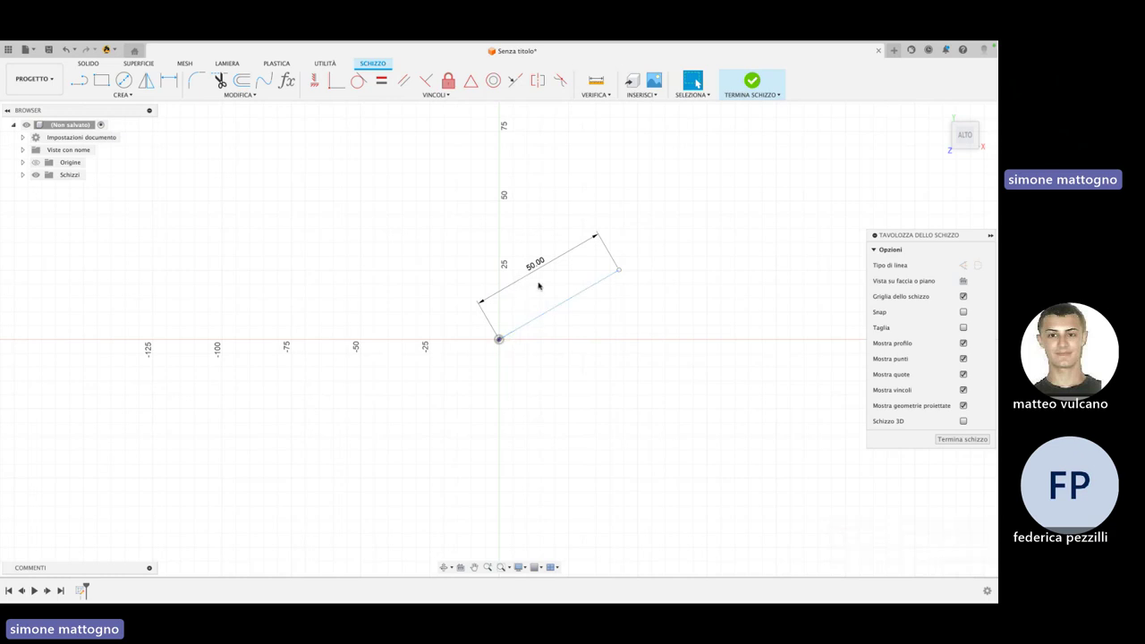
mouse_move(533, 263)
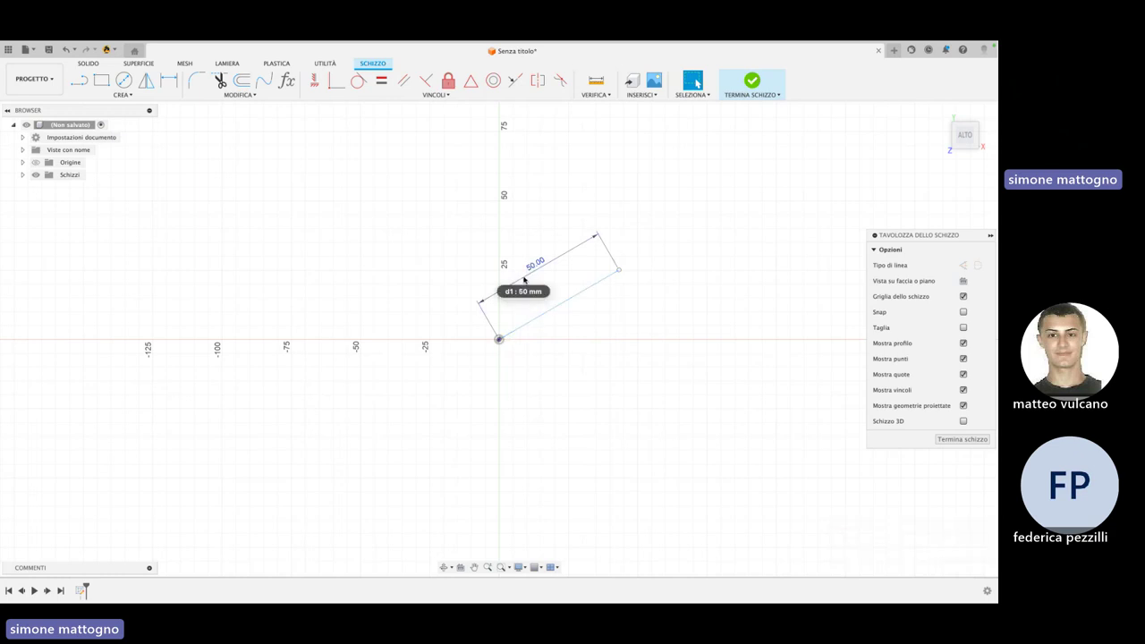
key("l")
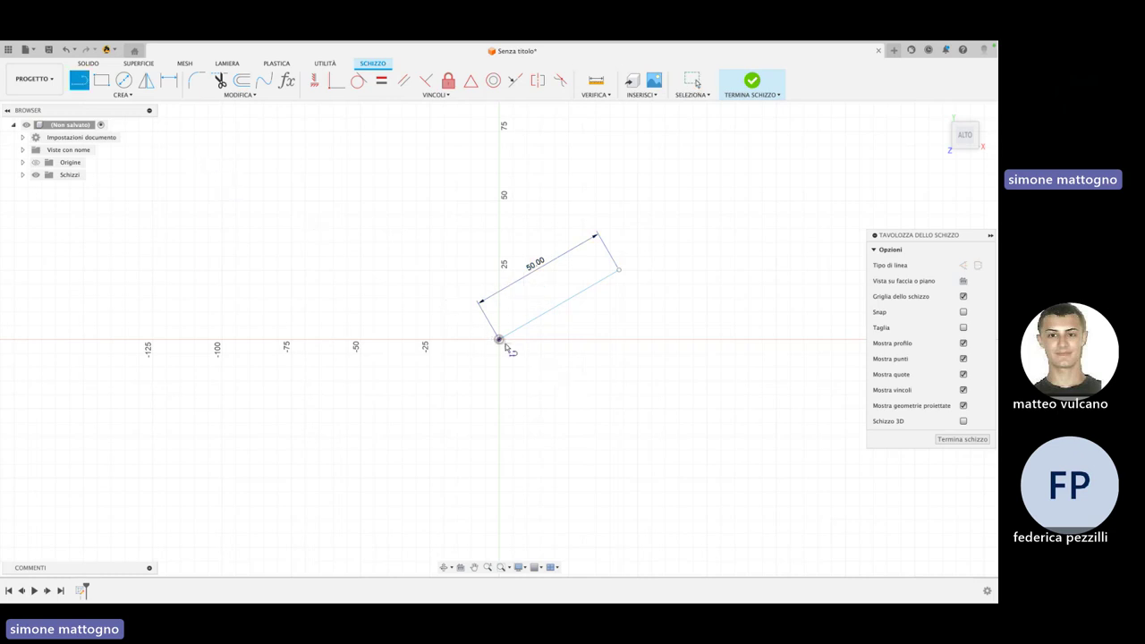
Draw a horizontal line from the origin along the horizontal axis
left_click(499, 340)
double_click(614, 365)
key("Escape")
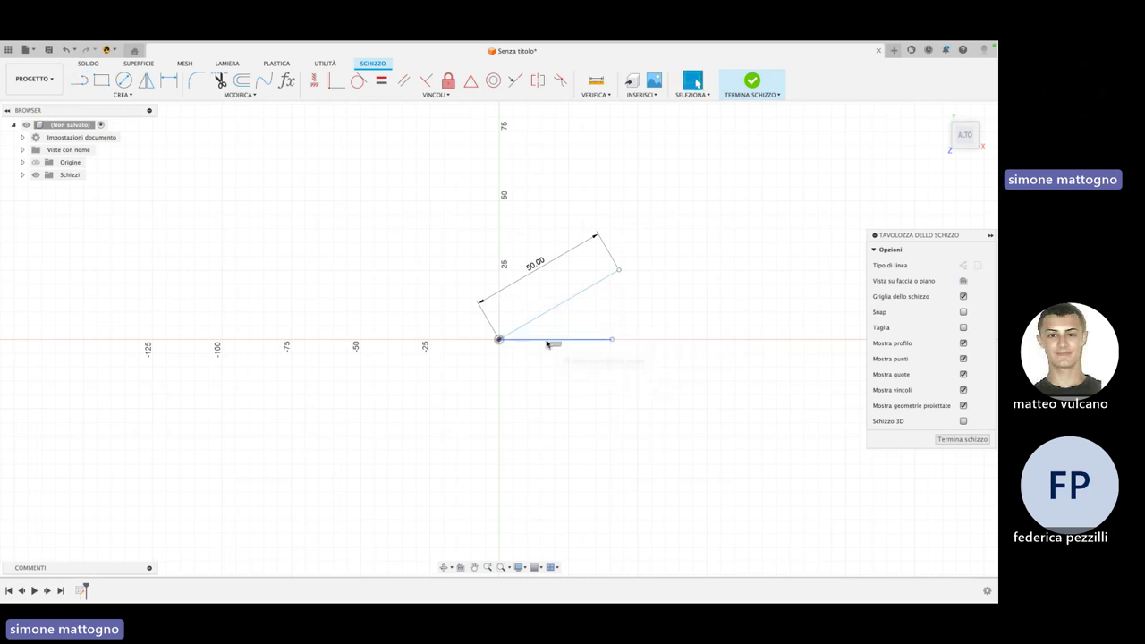
Dimension the angle between the 50 mm diagonal and the horizontal line to 45°
left_click(541, 316)
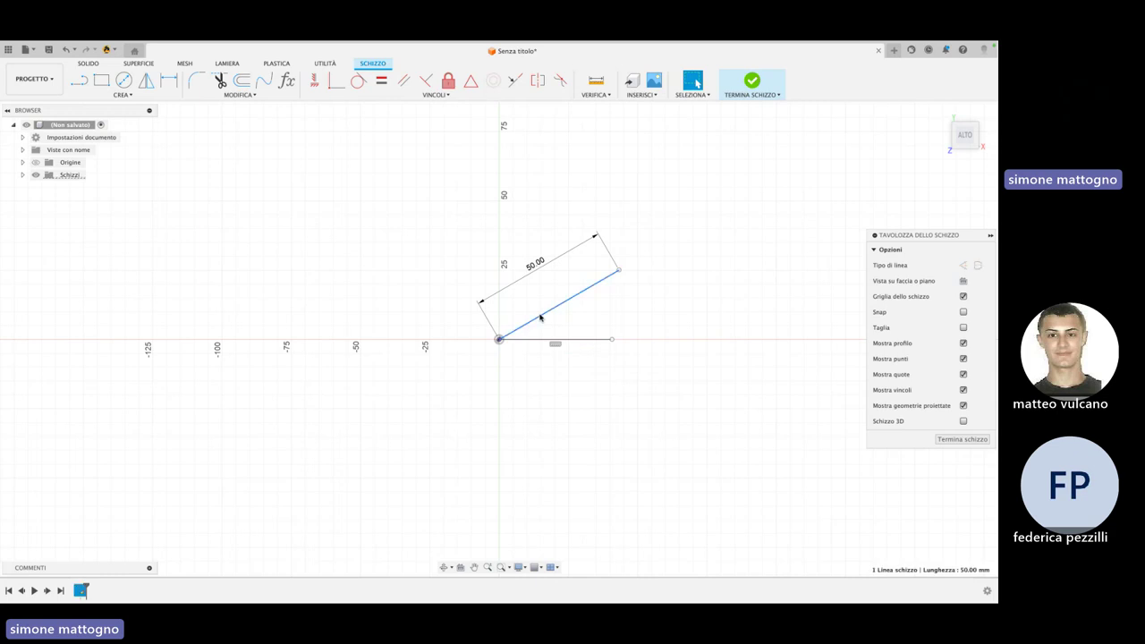
key("d")
left_click(540, 317)
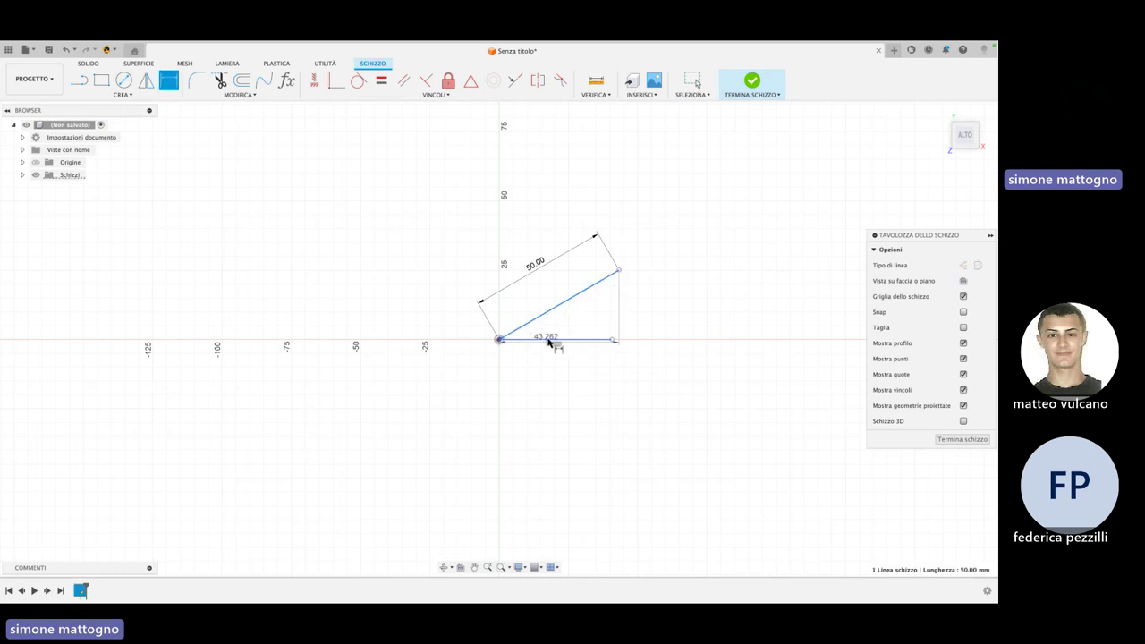
left_click(550, 340)
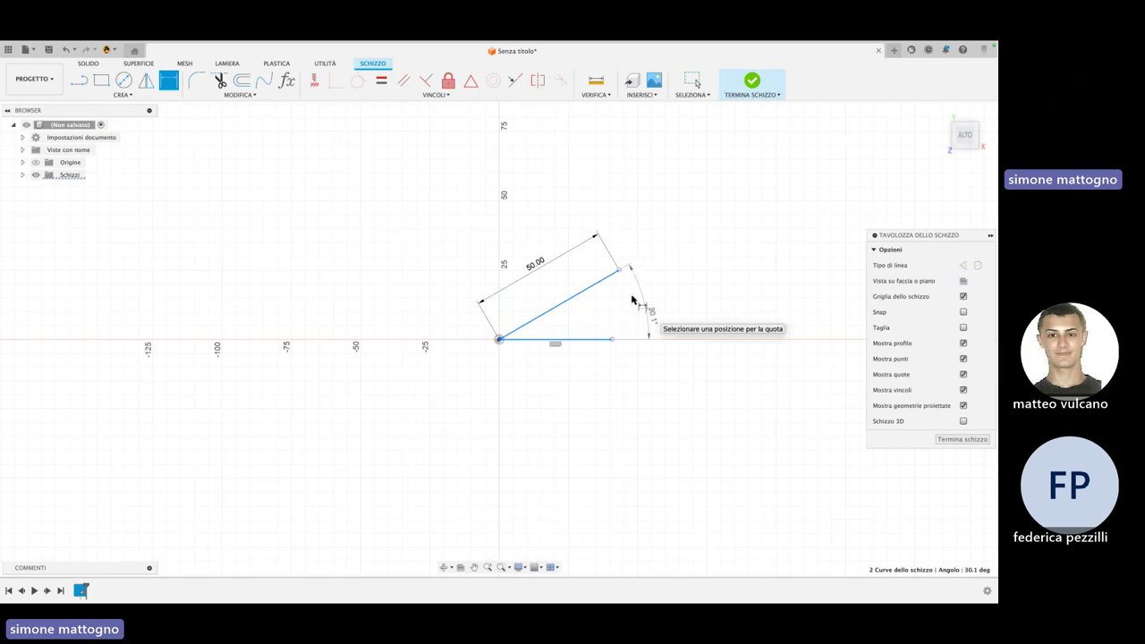
left_click(639, 304)
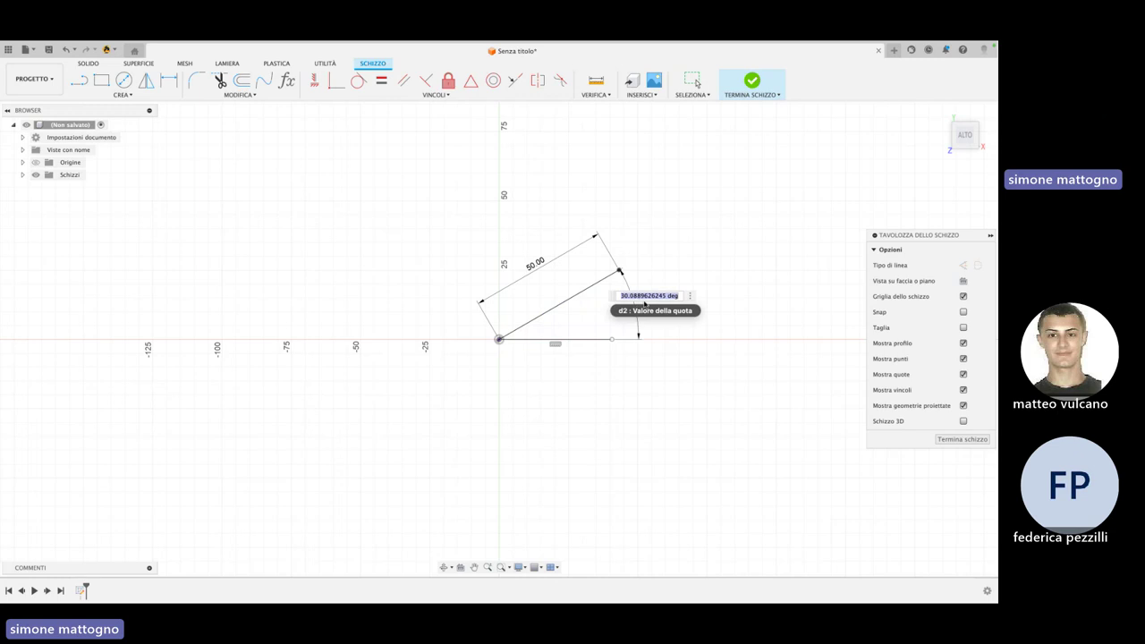
type("45")
key("Return")
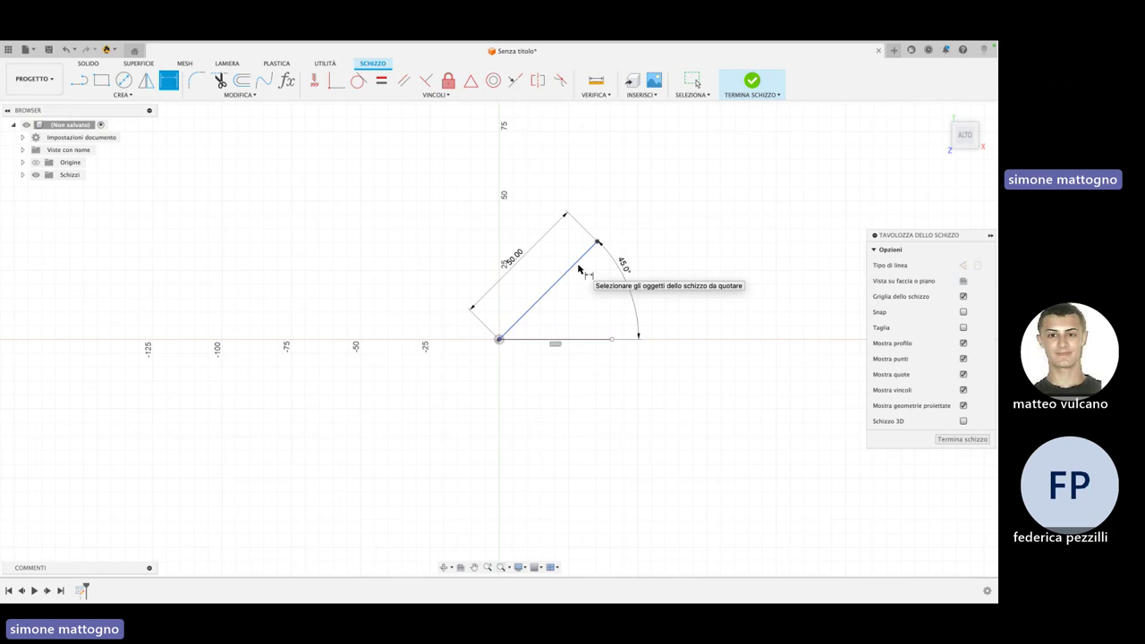
key("Escape")
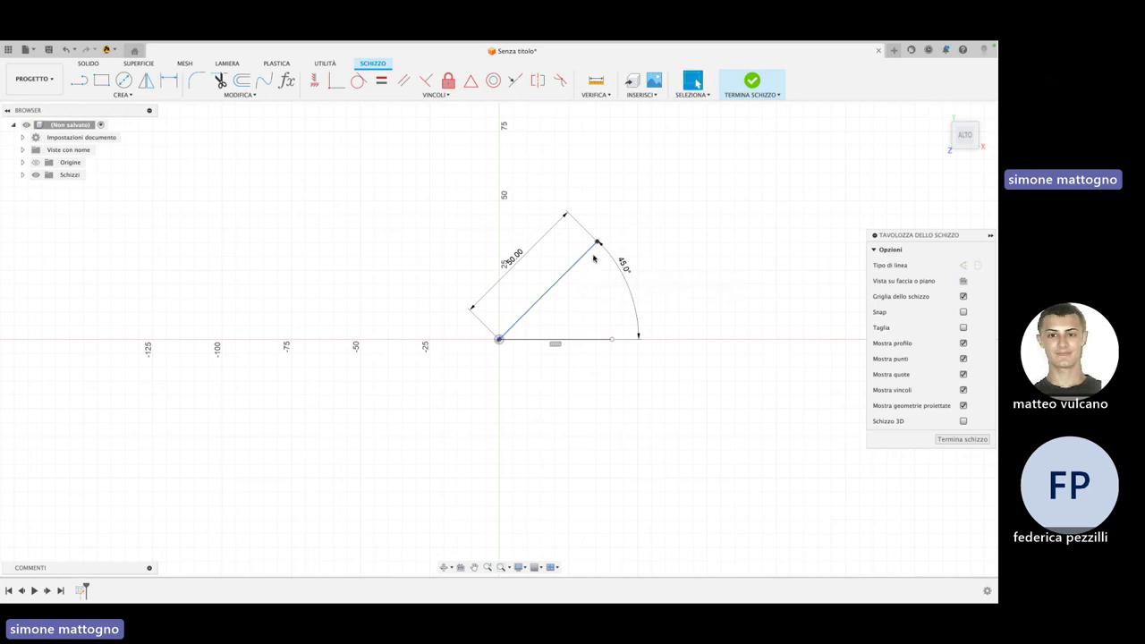
Make the horizontal line construction geometry and stretch it to about 77.7 mm
left_click(576, 341)
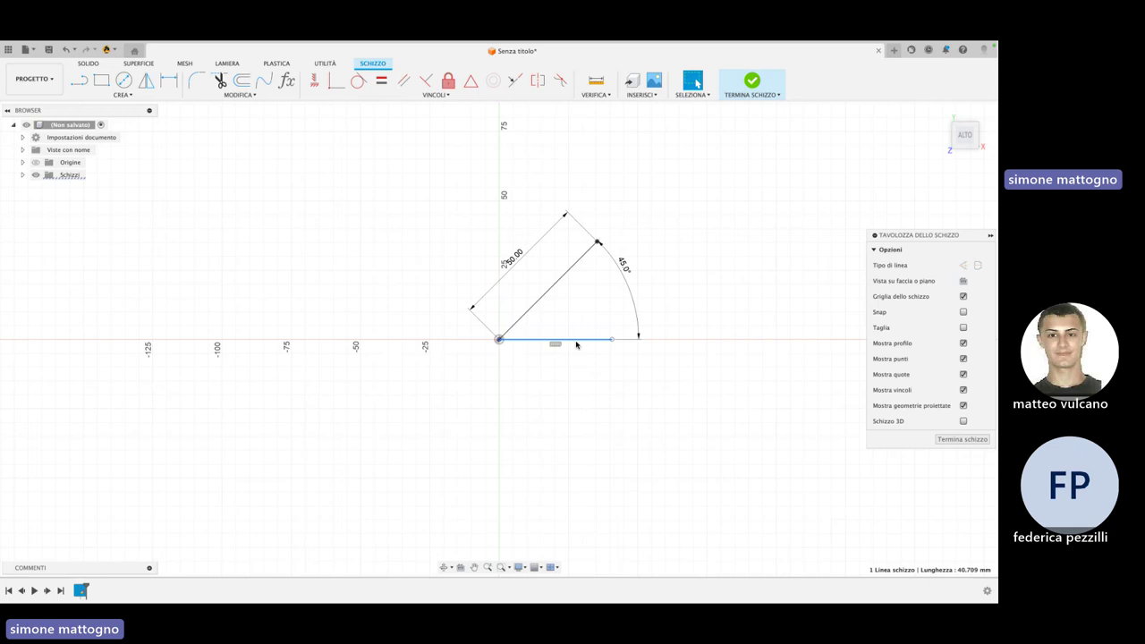
key("x")
left_click_drag(617, 341, 714, 339)
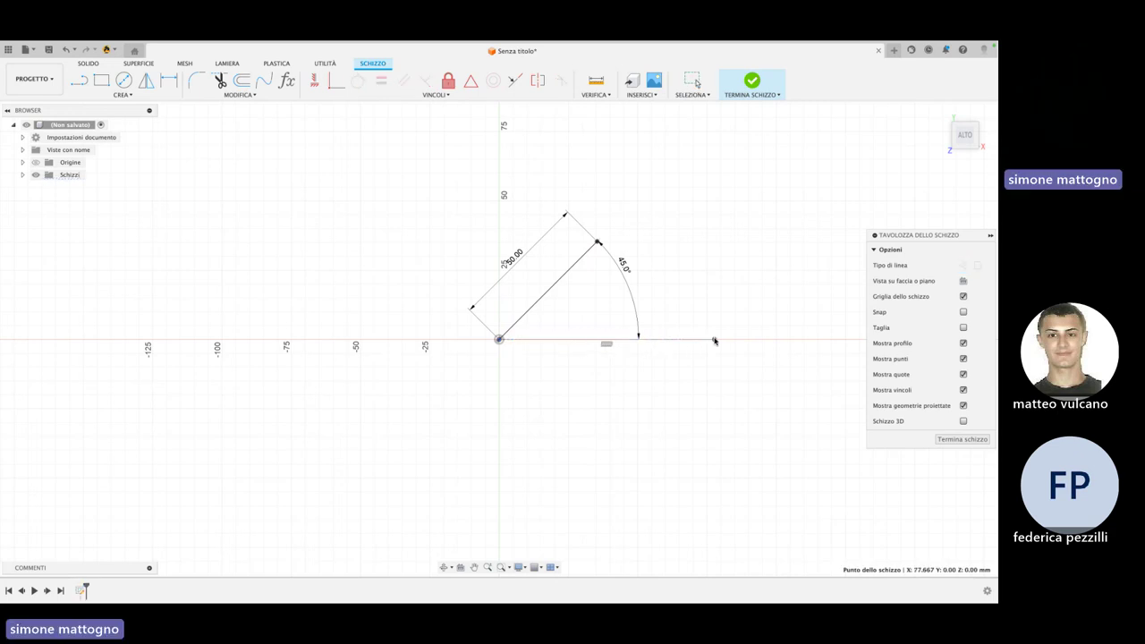
left_click(630, 340)
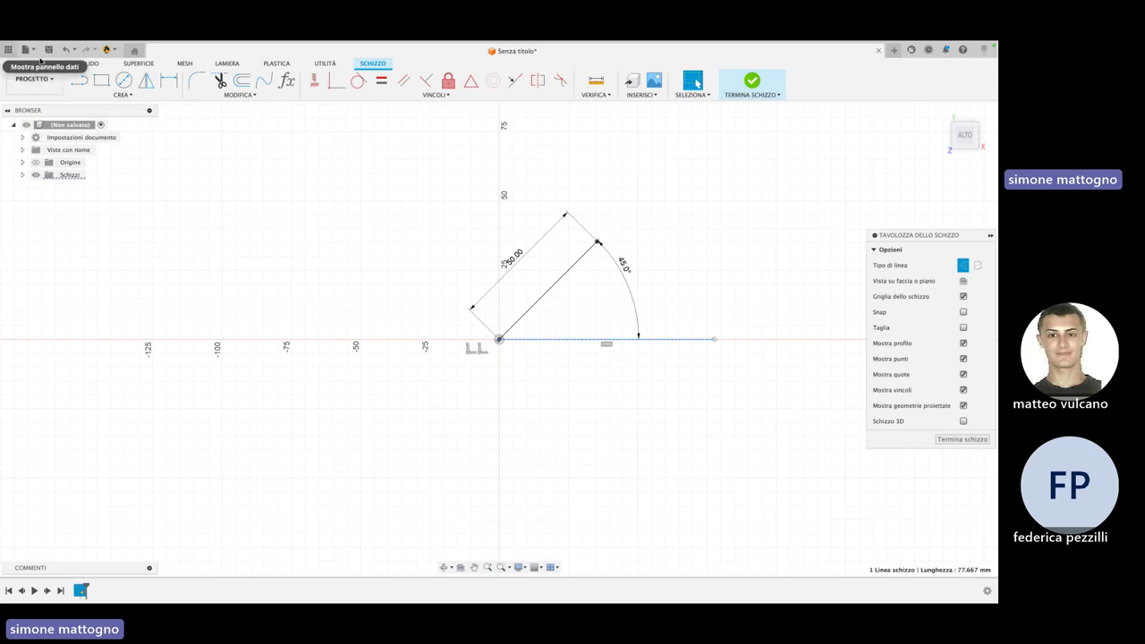
Draw lines from the origin down to a bottom corner and on to a right-hand corner
left_click(101, 81)
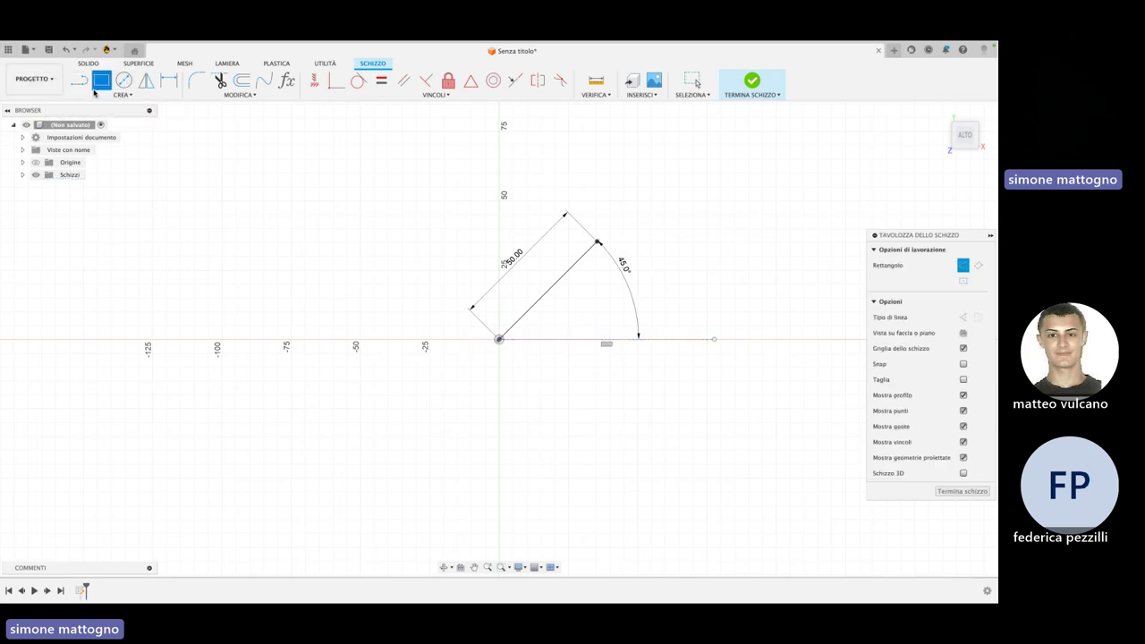
left_click(82, 82)
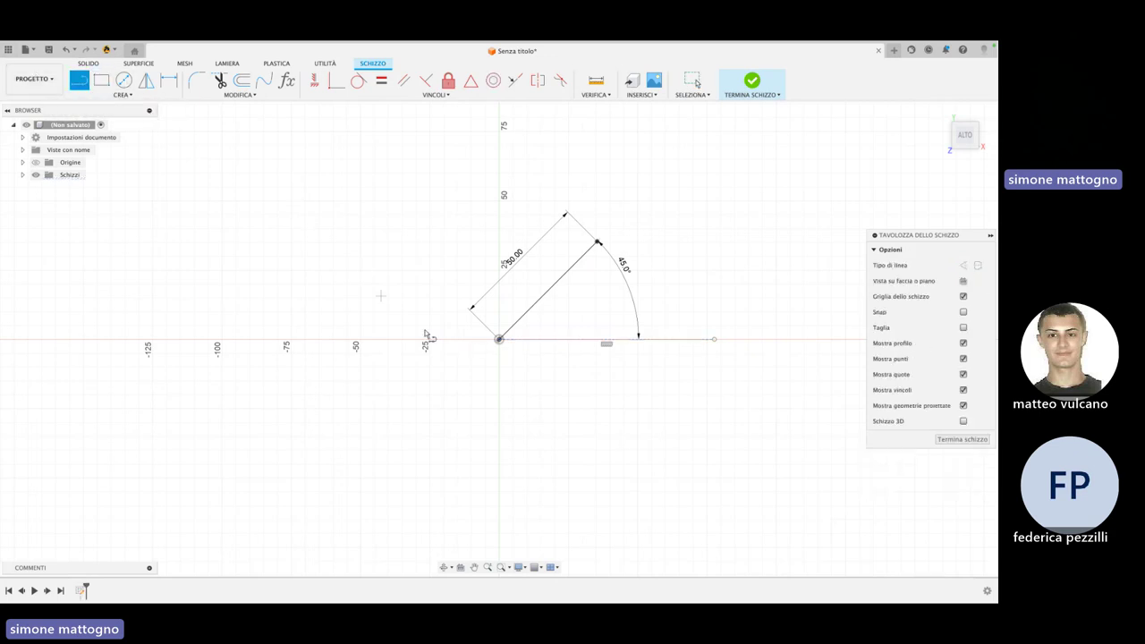
left_click(499, 340)
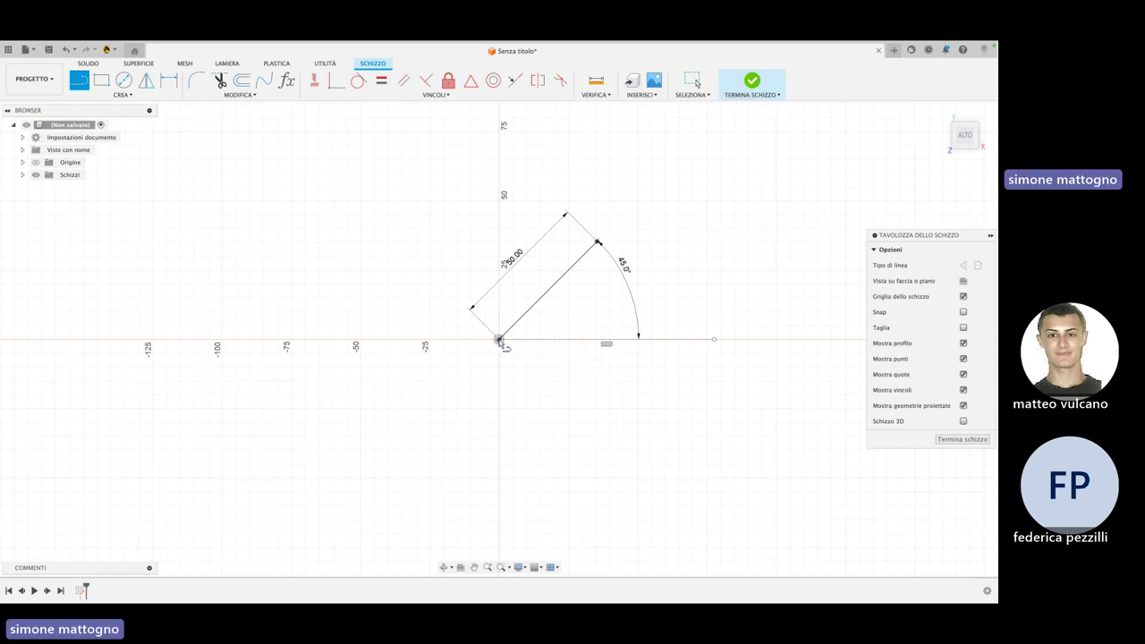
left_click(606, 456)
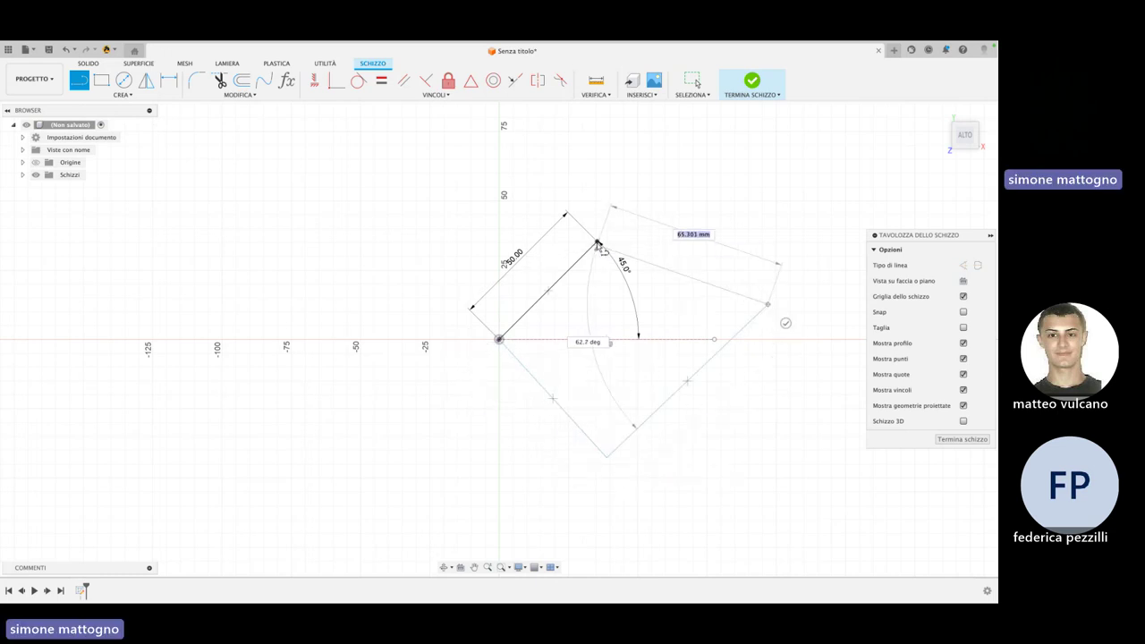
left_click(600, 242)
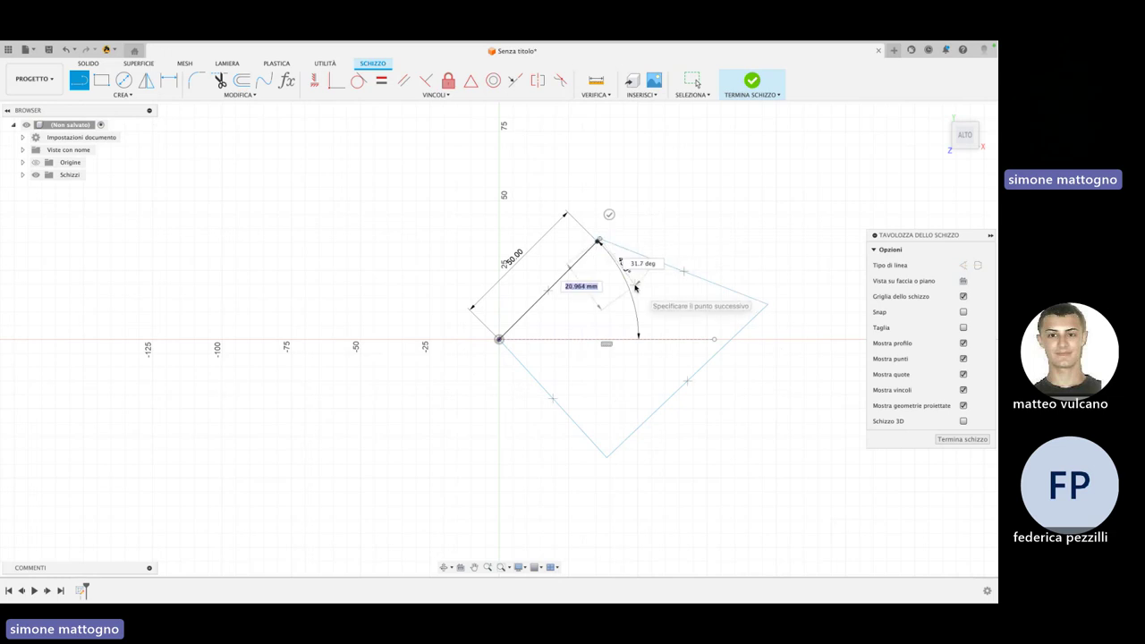
key("Escape")
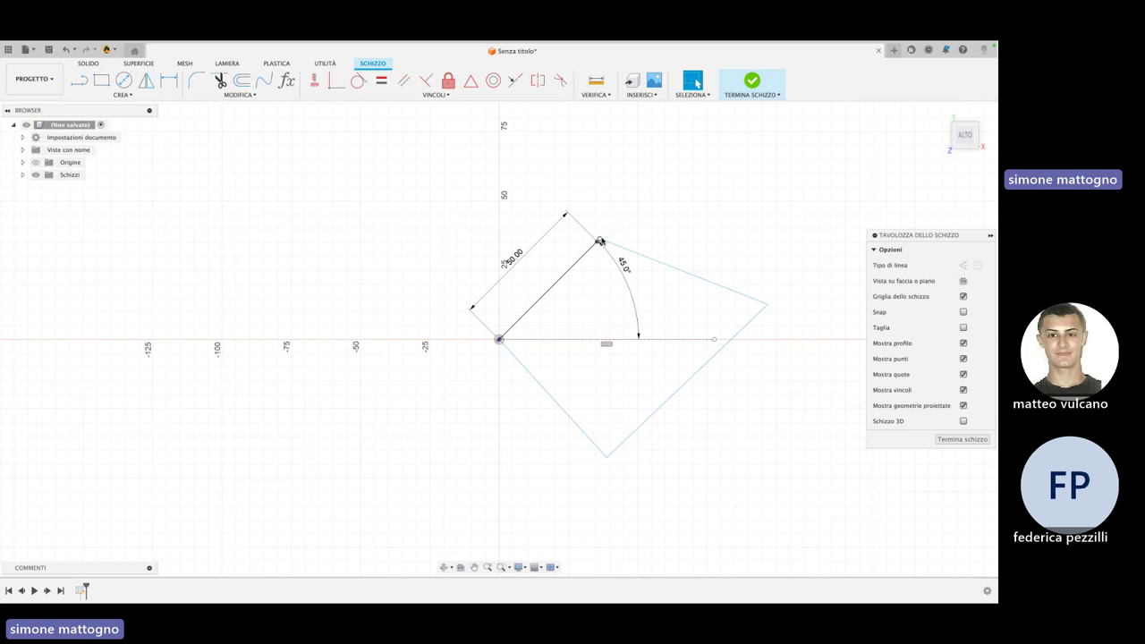
Replace the wrong upper-right segment with a line from the right corner to the 45° line's top
left_click(614, 246)
key("Delete")
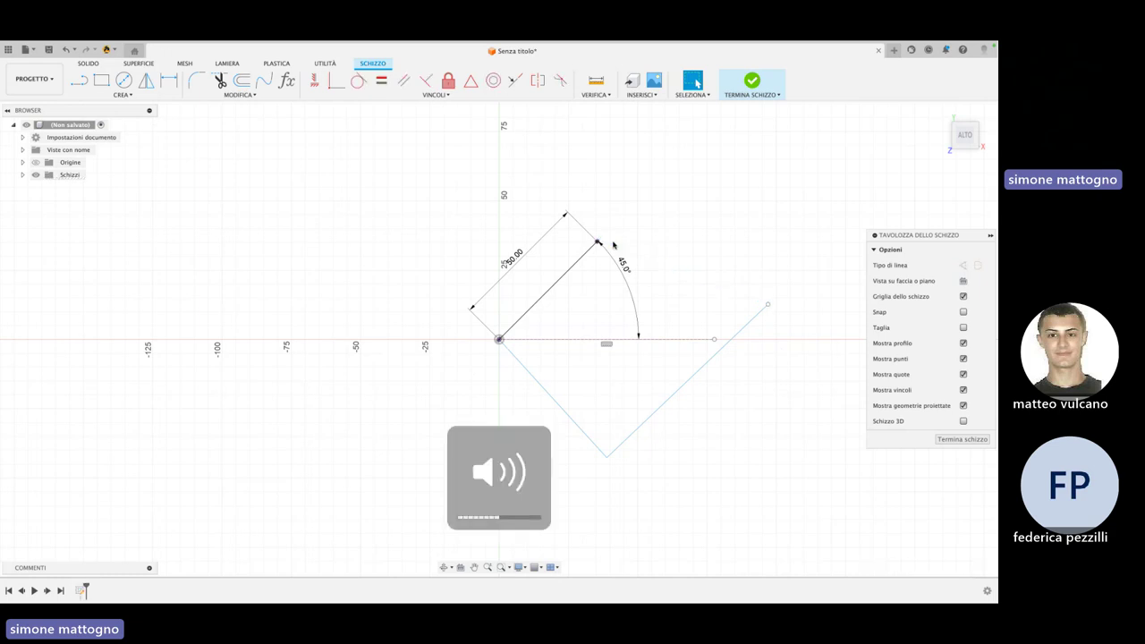
key("l")
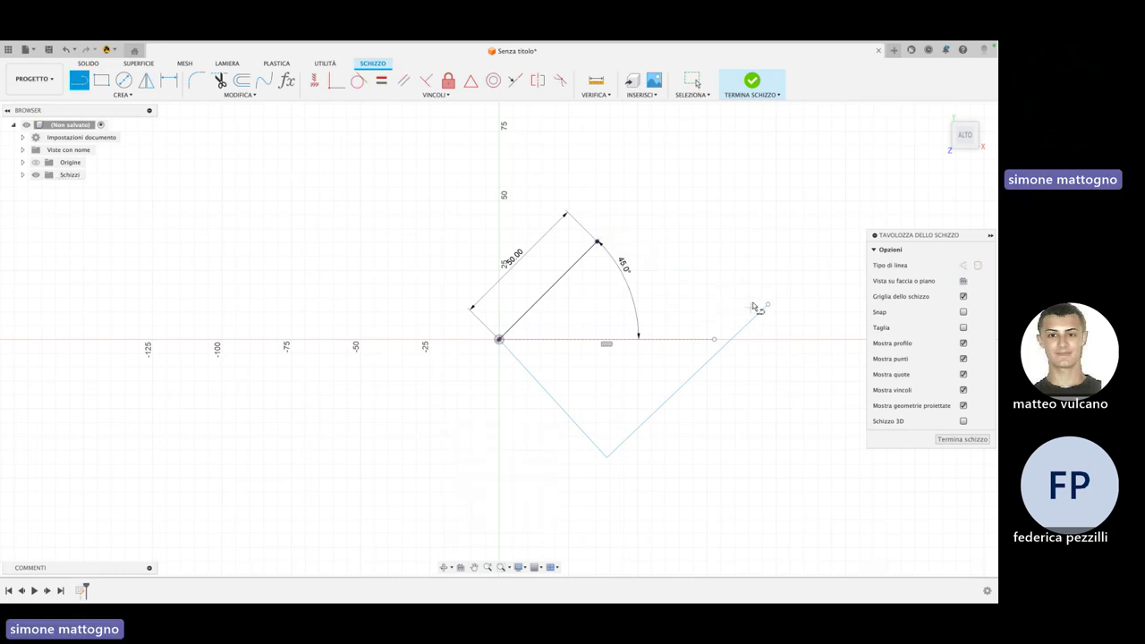
left_click(766, 305)
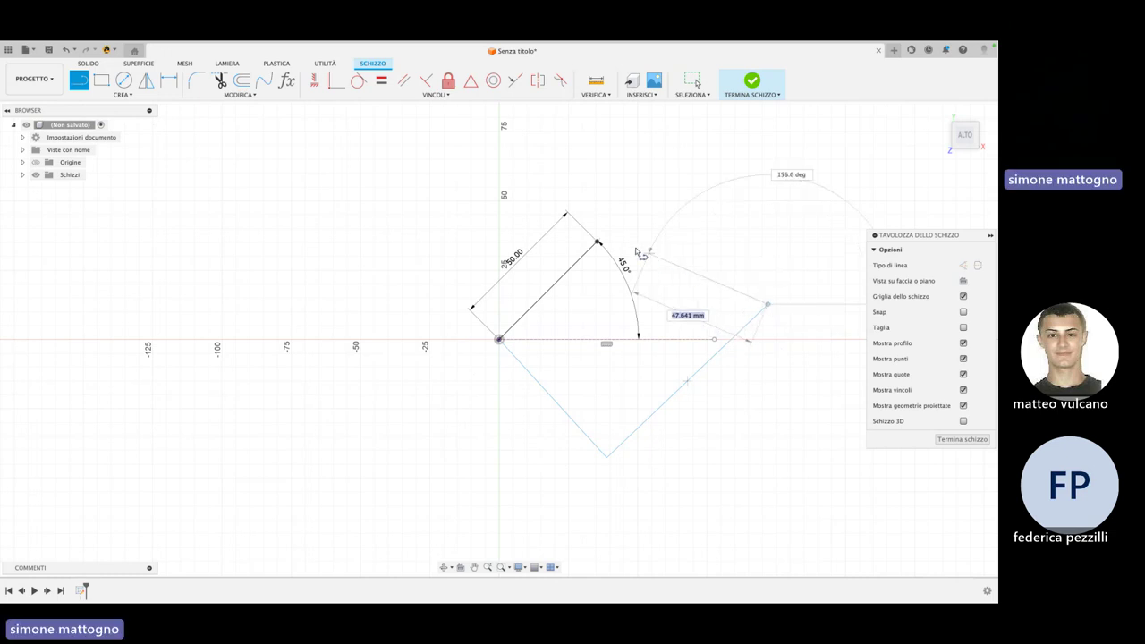
left_click(599, 242)
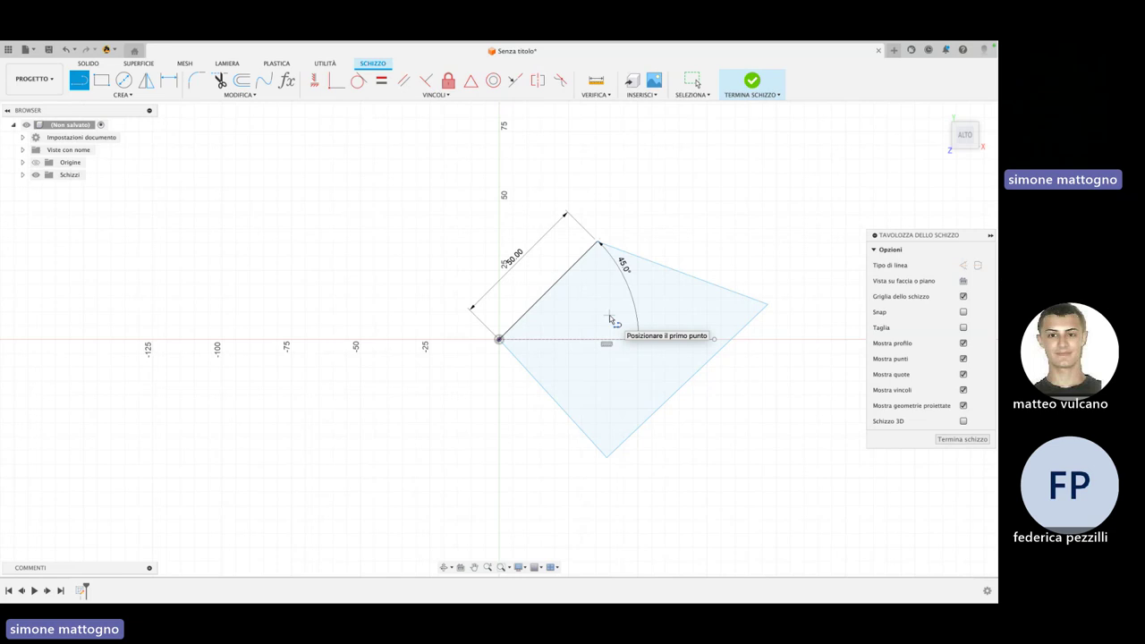
key("Escape")
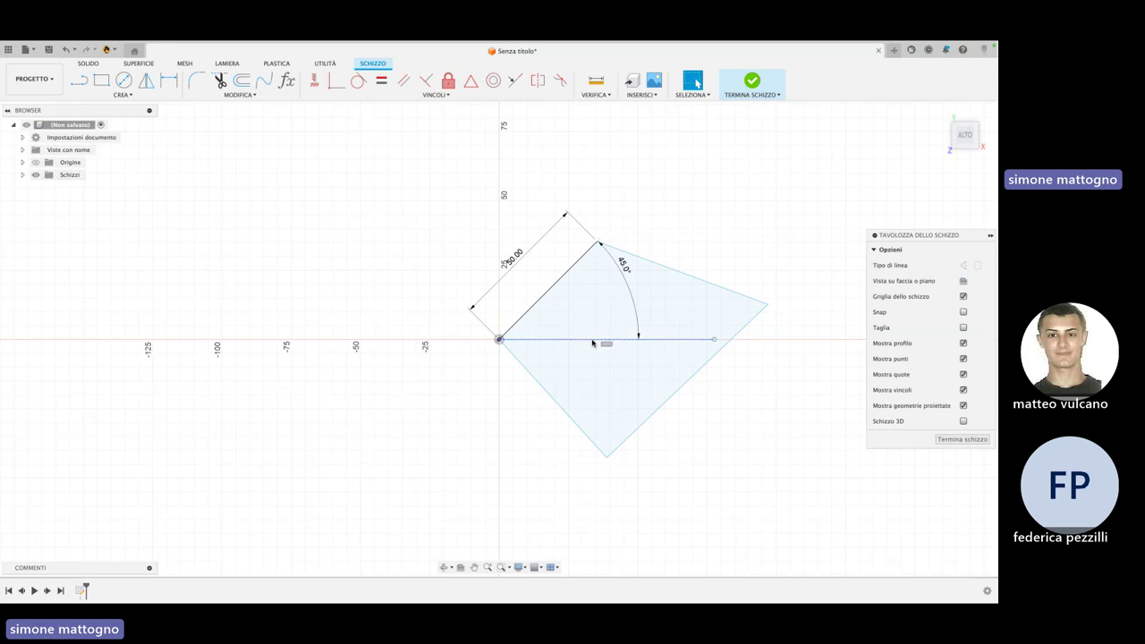
Draw a solid 102.805 mm horizontal line from the origin across the profile, then check both regions
left_click(592, 342)
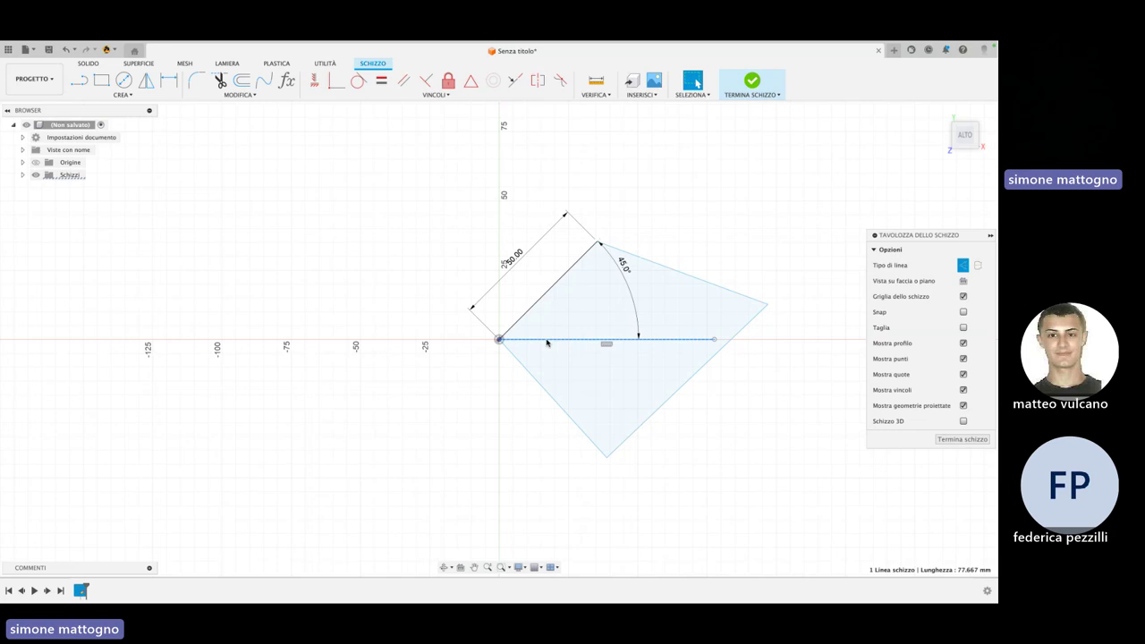
key("l")
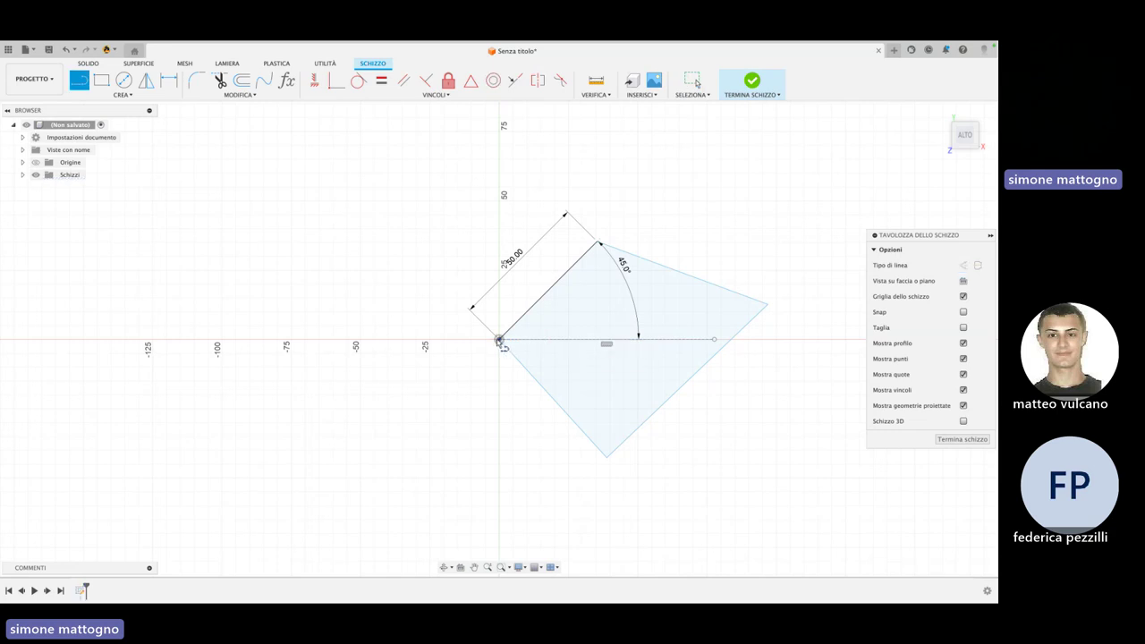
left_click(499, 340)
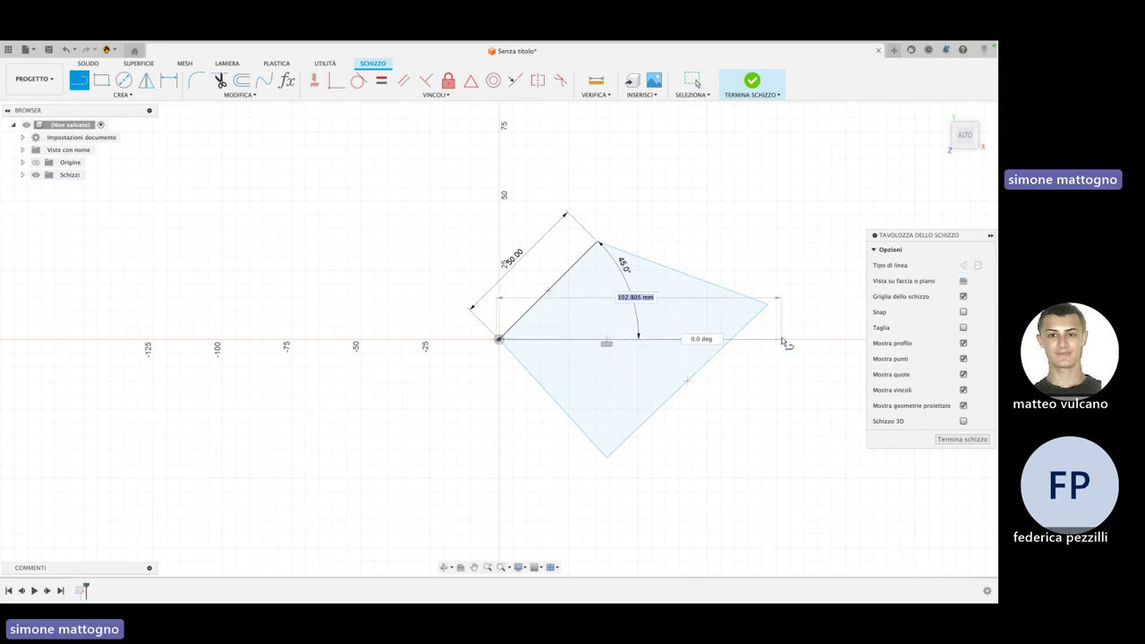
left_click(781, 340)
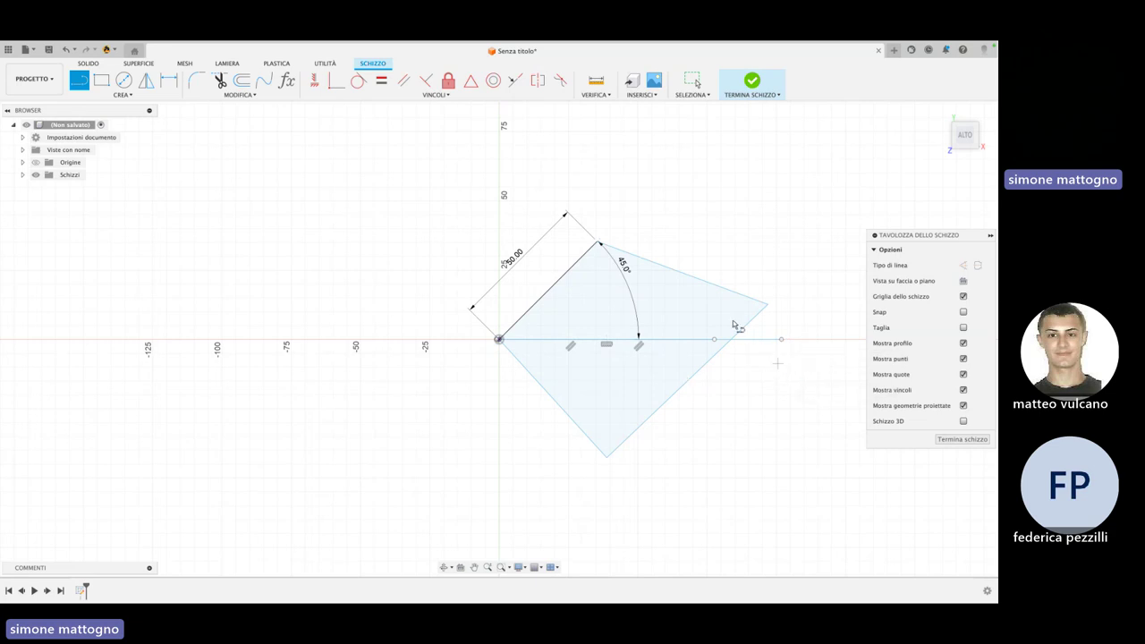
key("Escape")
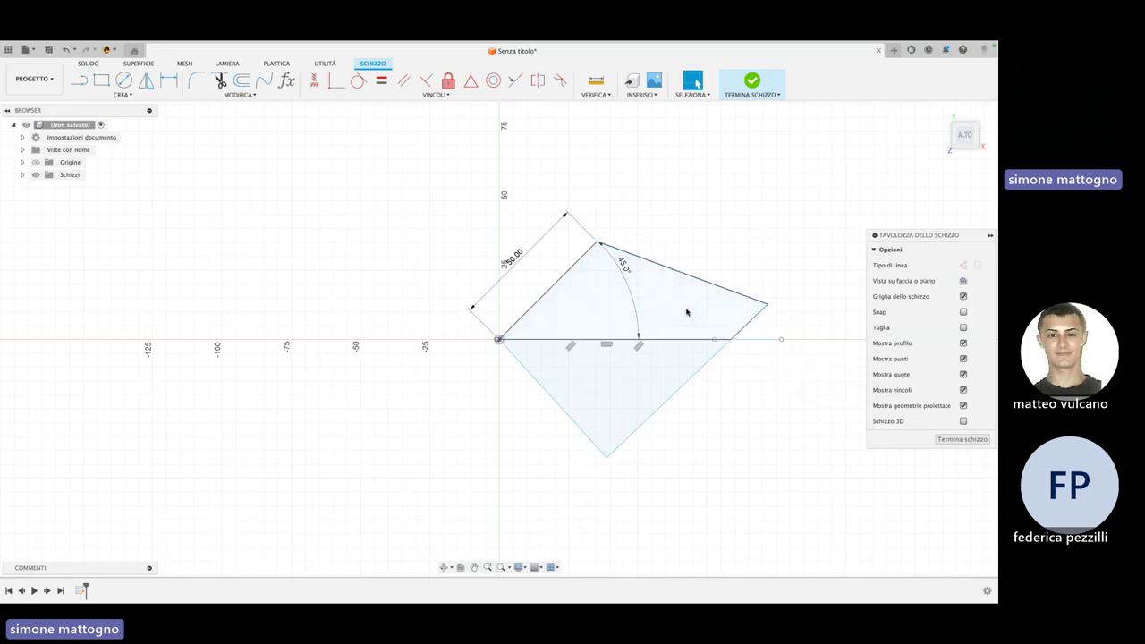
left_click(686, 310)
left_click(665, 372)
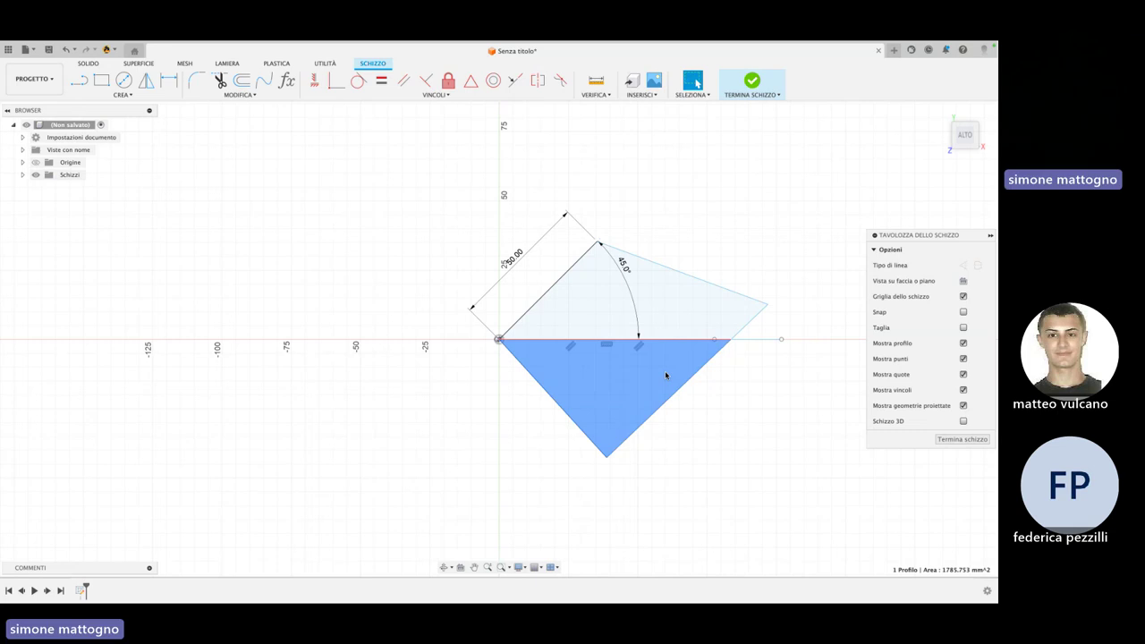
left_click(753, 341)
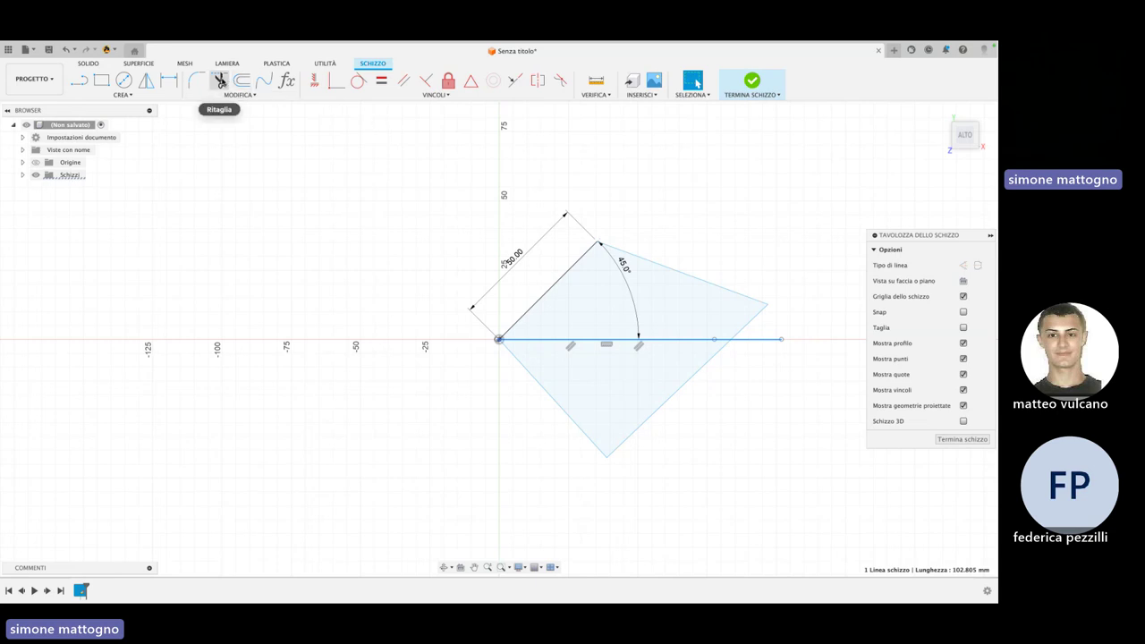
Trim the horizontal line's overhang past the outline's right edge
left_click(220, 80)
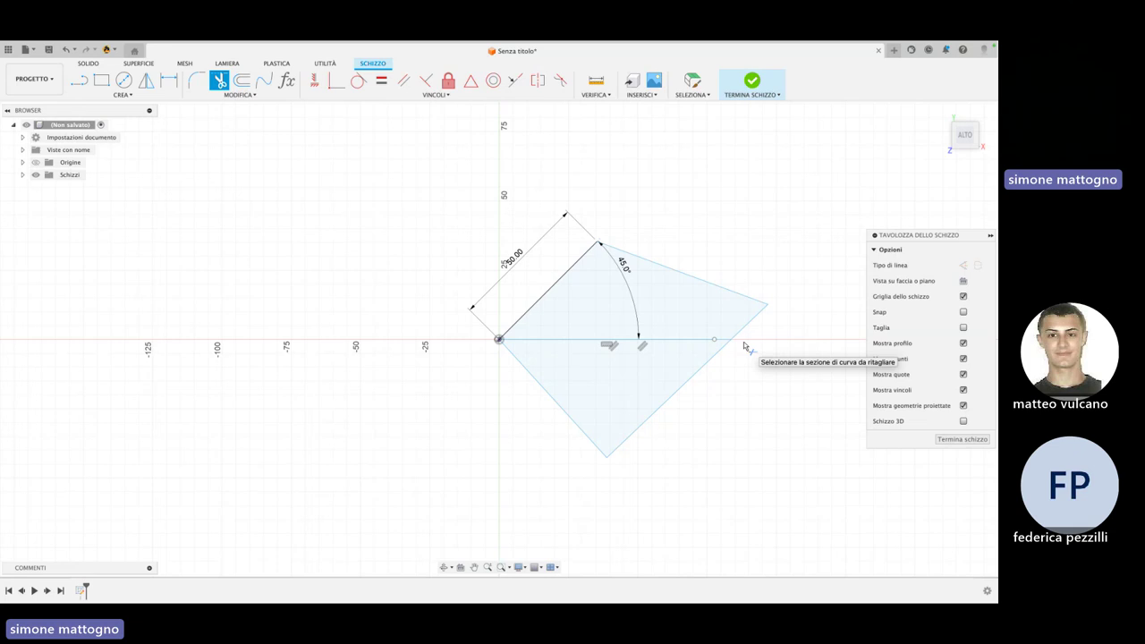
key("Escape")
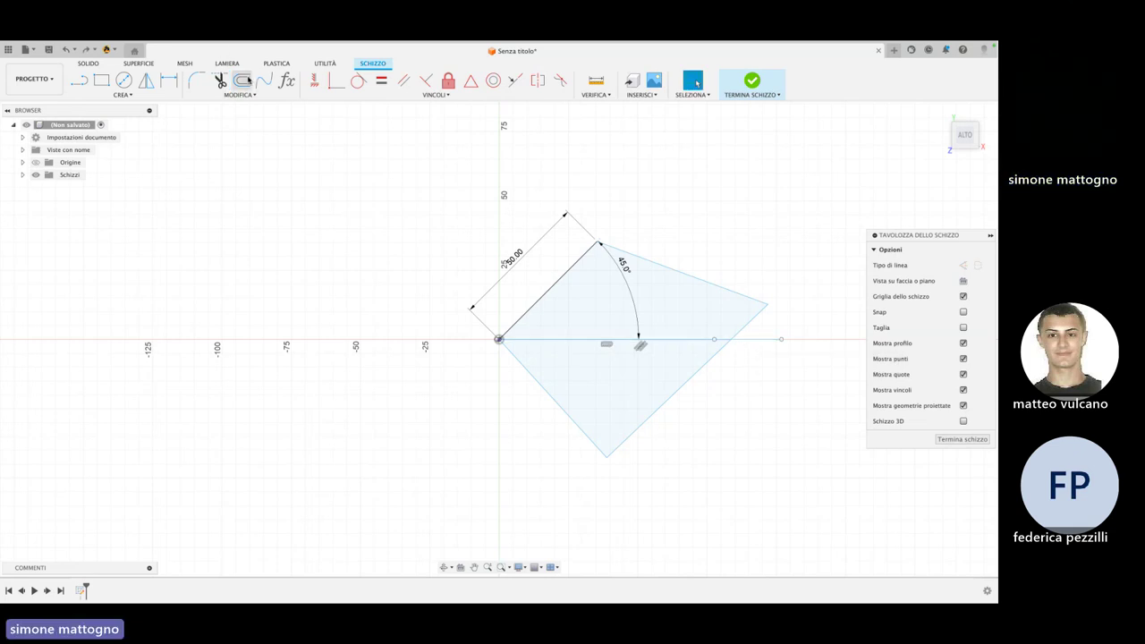
left_click(220, 80)
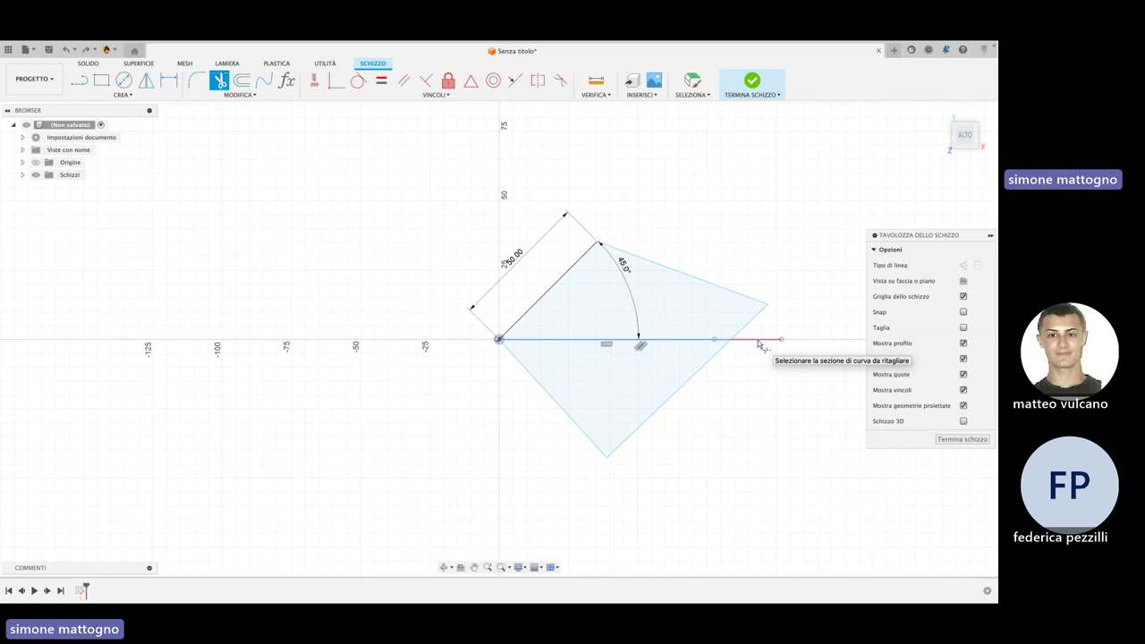
scroll(742, 337, "up", 2)
scroll(735, 340, "up", 5)
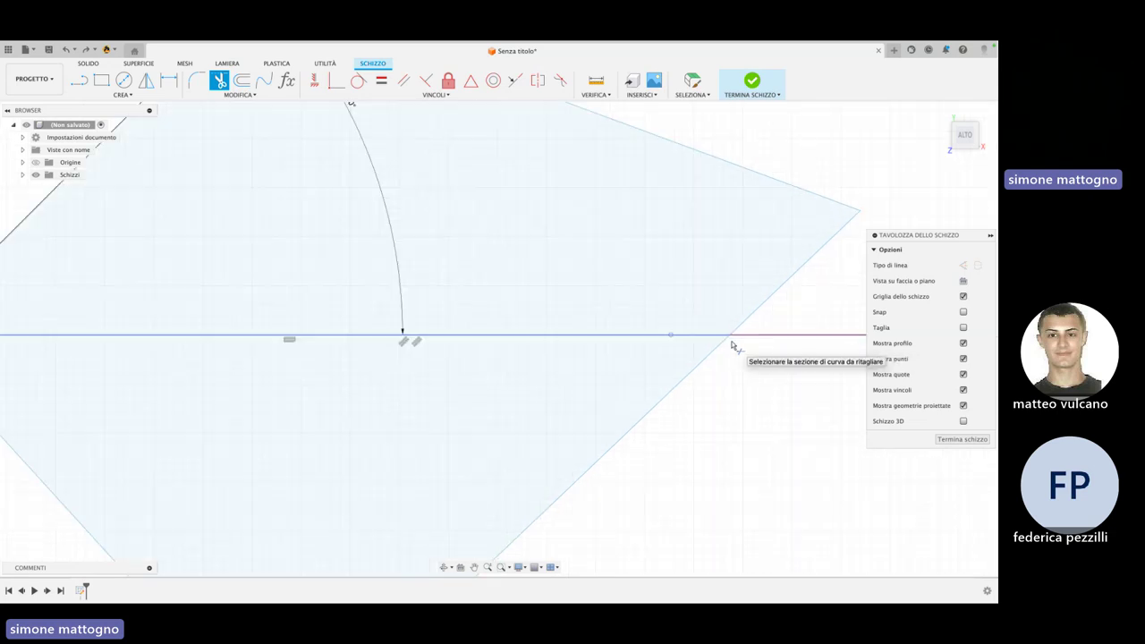
scroll(732, 337, "up", 2)
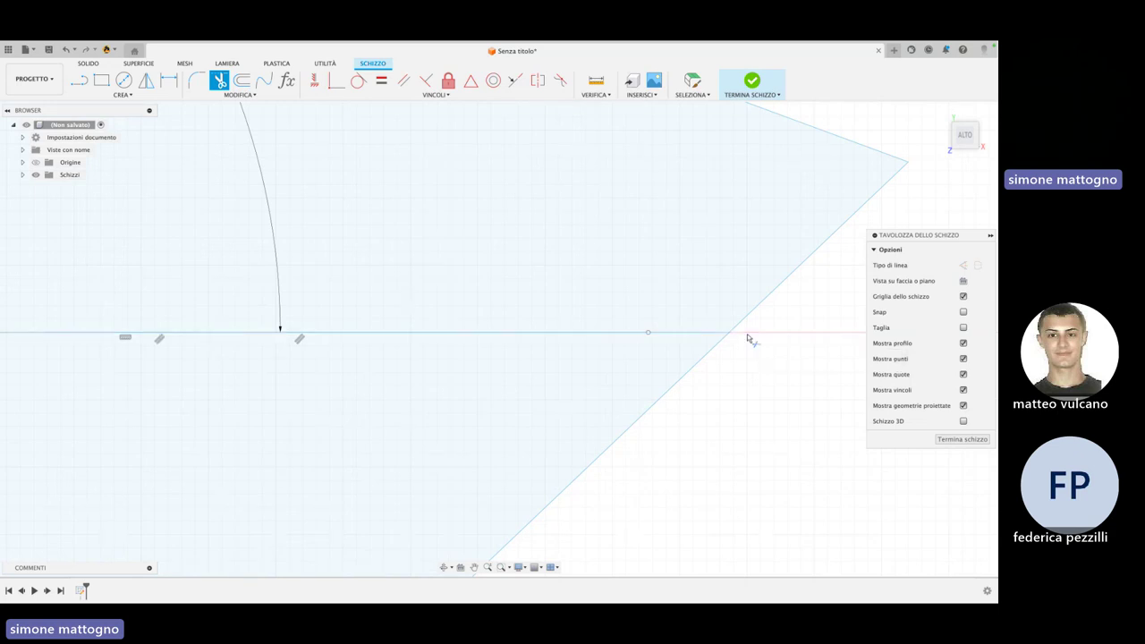
left_click(747, 334)
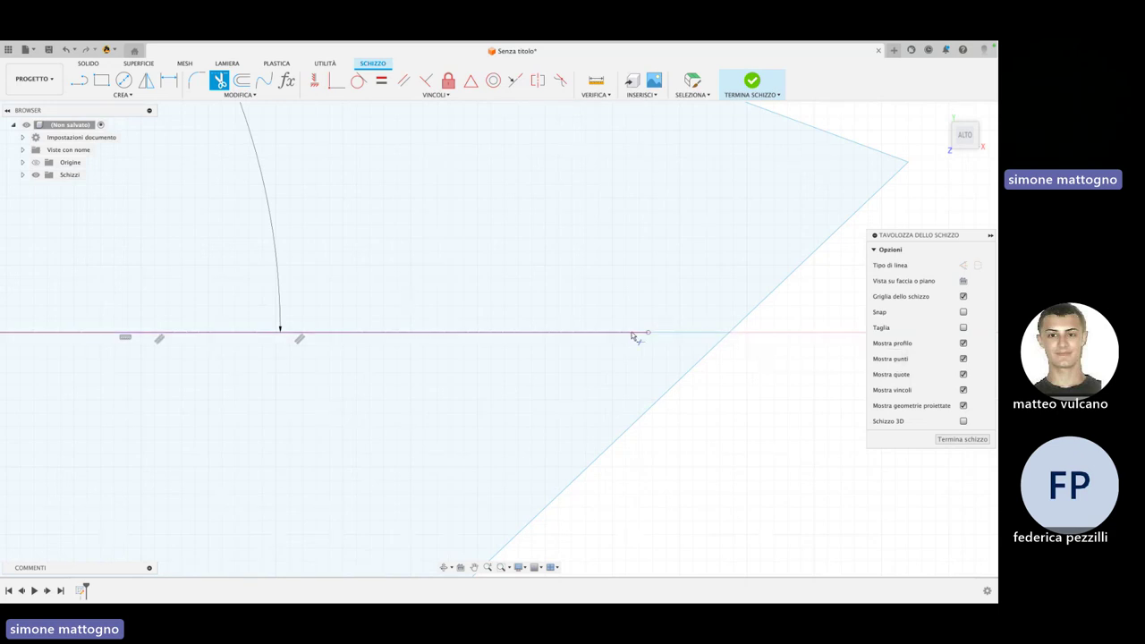
left_click(697, 337)
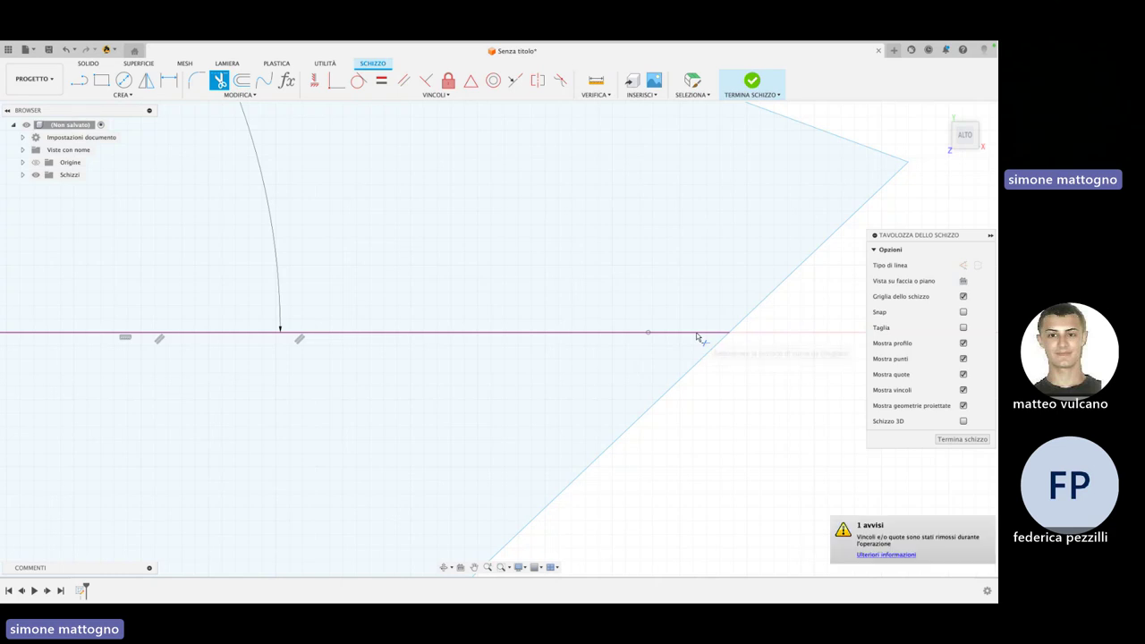
scroll(691, 277, "down", 3)
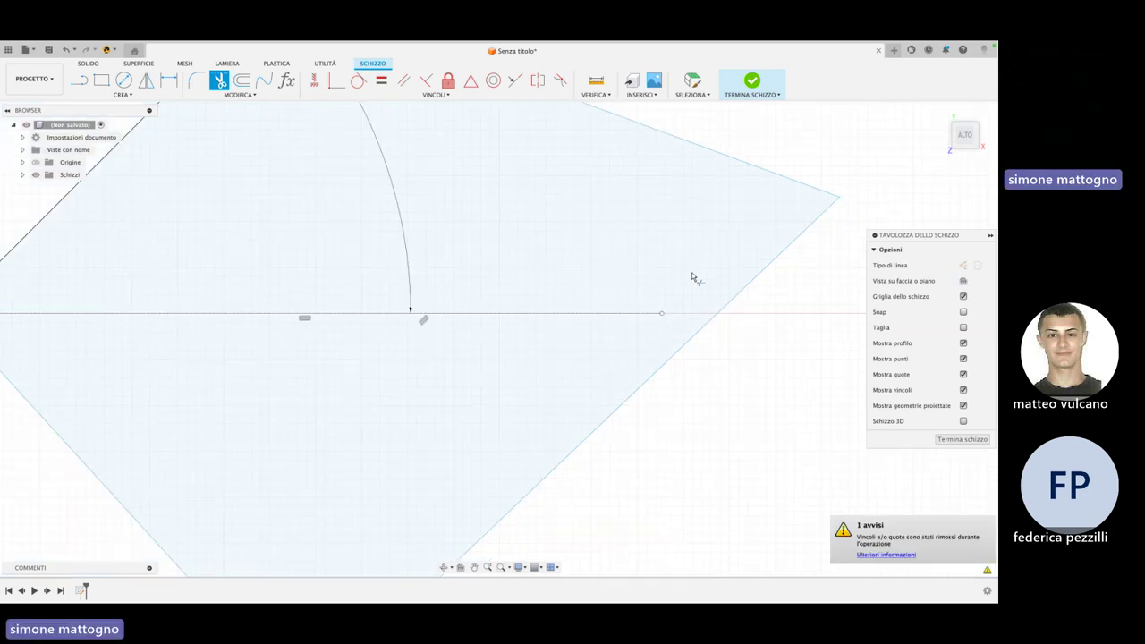
scroll(690, 276, "down", 3)
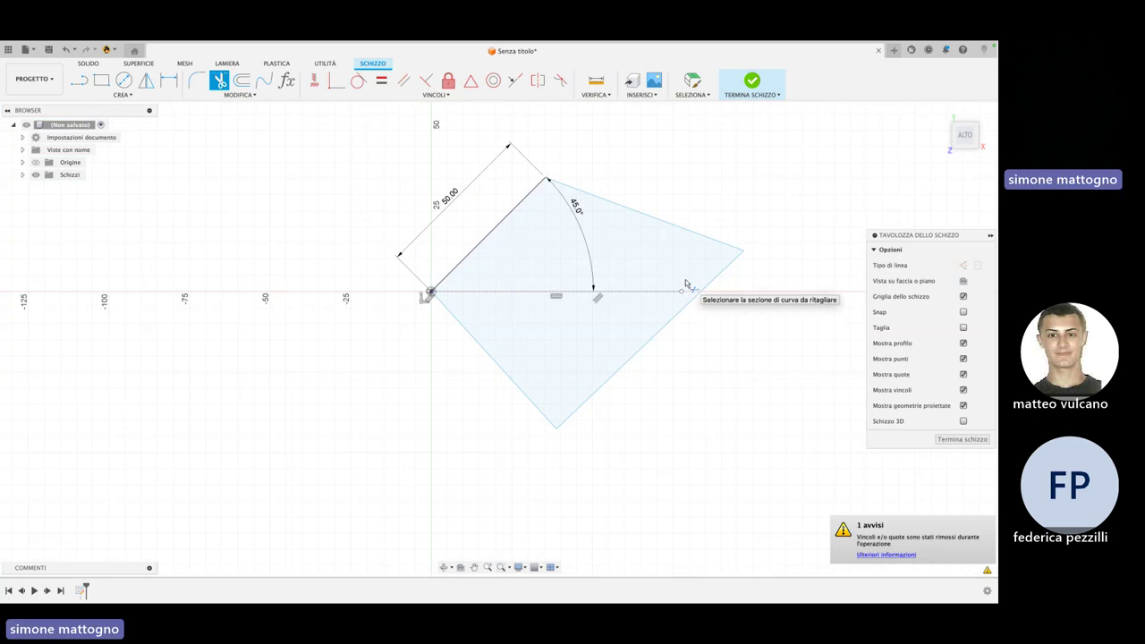
key("Escape")
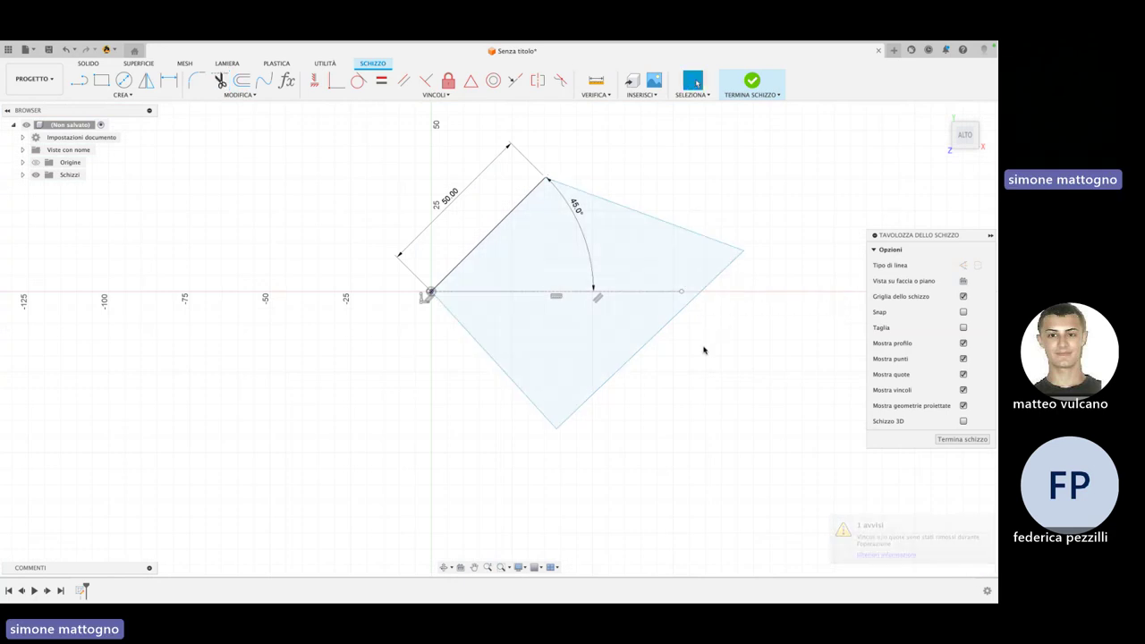
Undo the trims, lines and dimensions until the sketch is empty
key("ctrl+z")
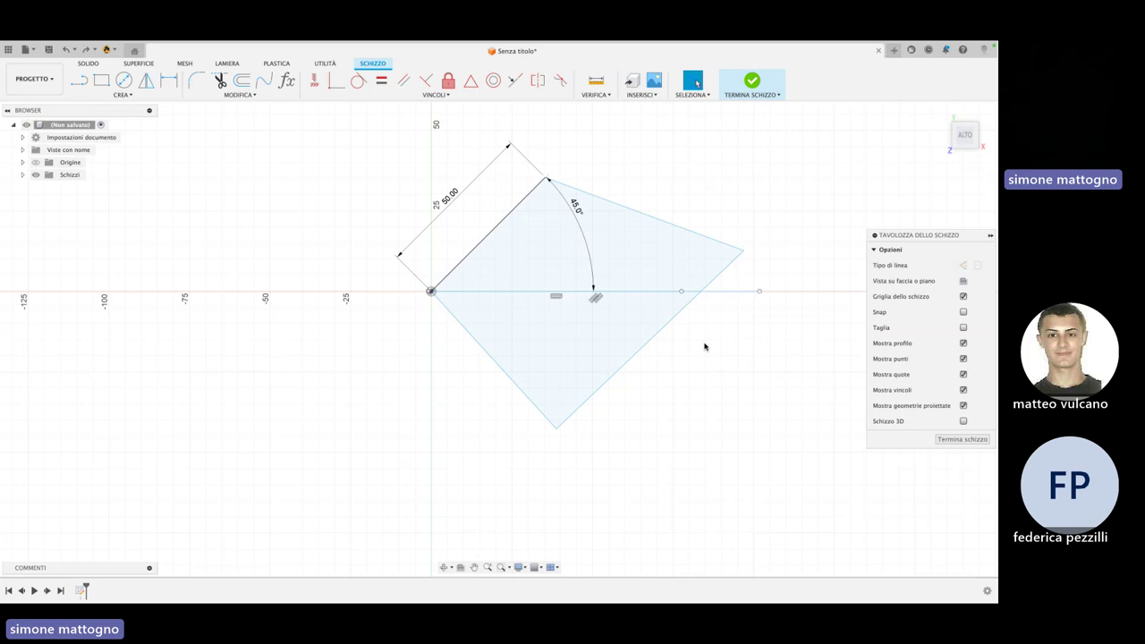
key("ctrl+z")
key("ctrl+z")
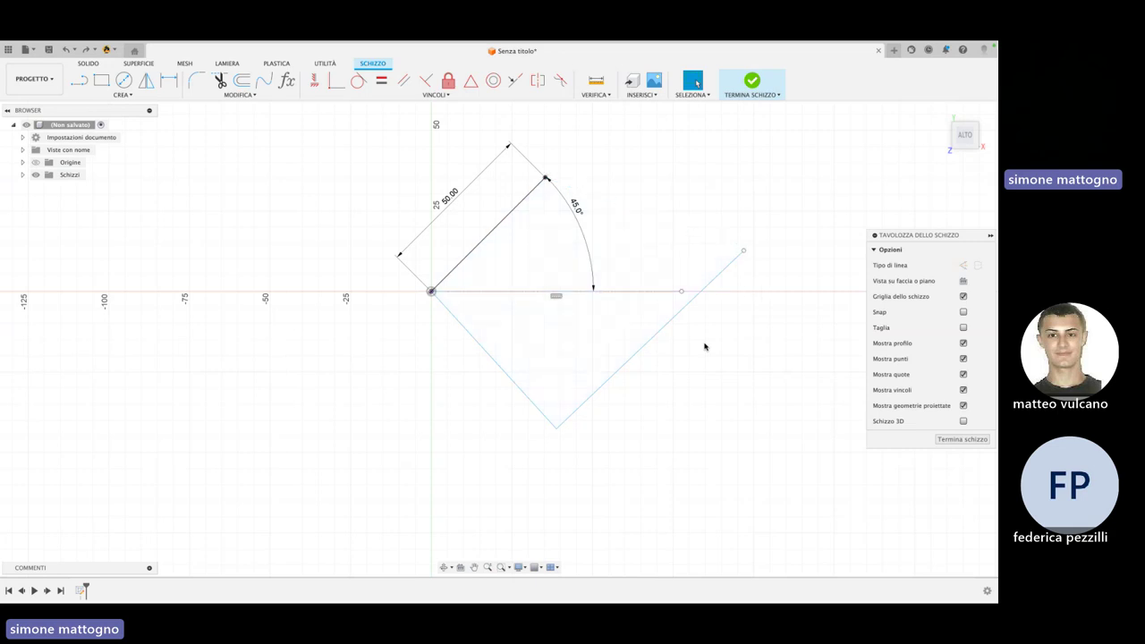
key("ctrl+z")
key("ctrl+z")
key("ctrl+z")
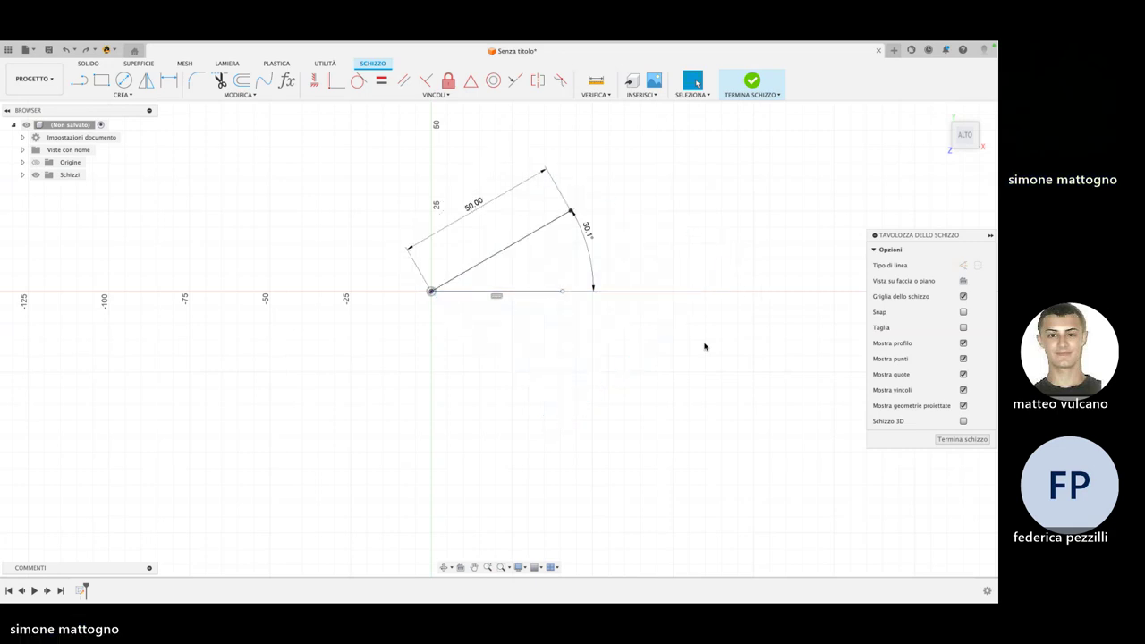
key("ctrl+z")
key("ctrl+z")
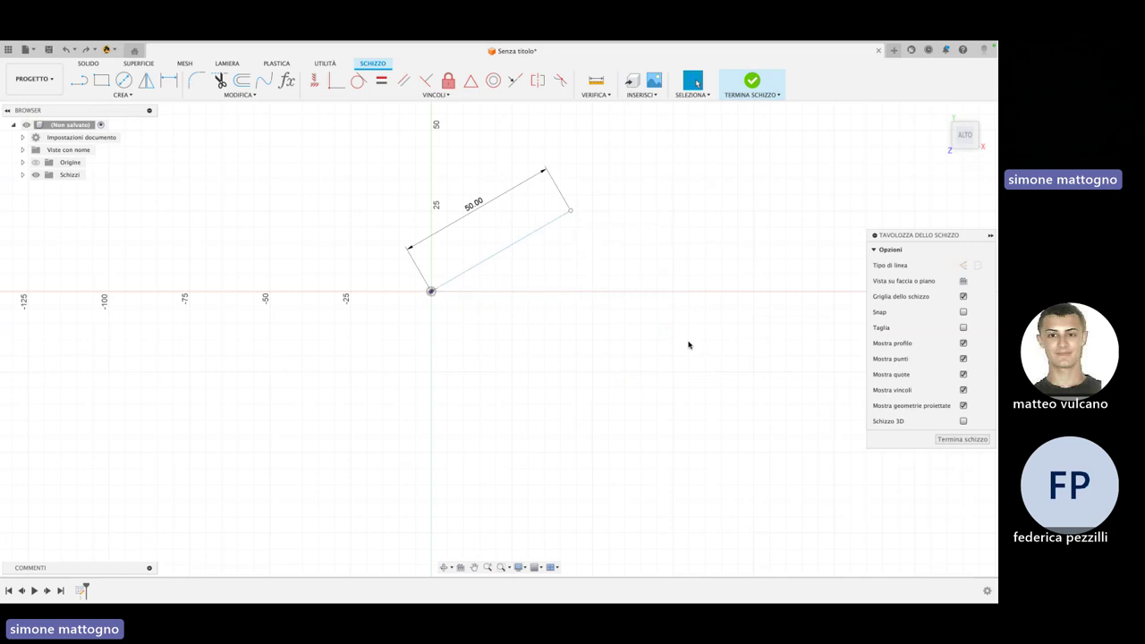
key("ctrl+z")
key("ctrl+z")
Draw a 100 mm wide by 150 mm tall rectangle anchored at the origin
key("r")
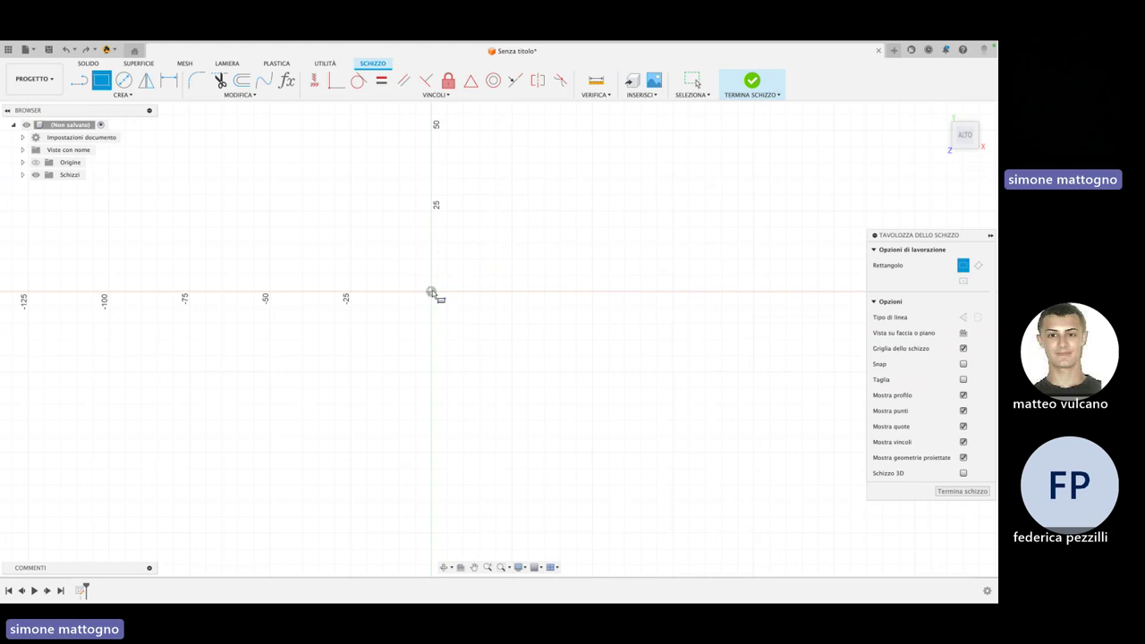
left_click(432, 292)
key("Escape")
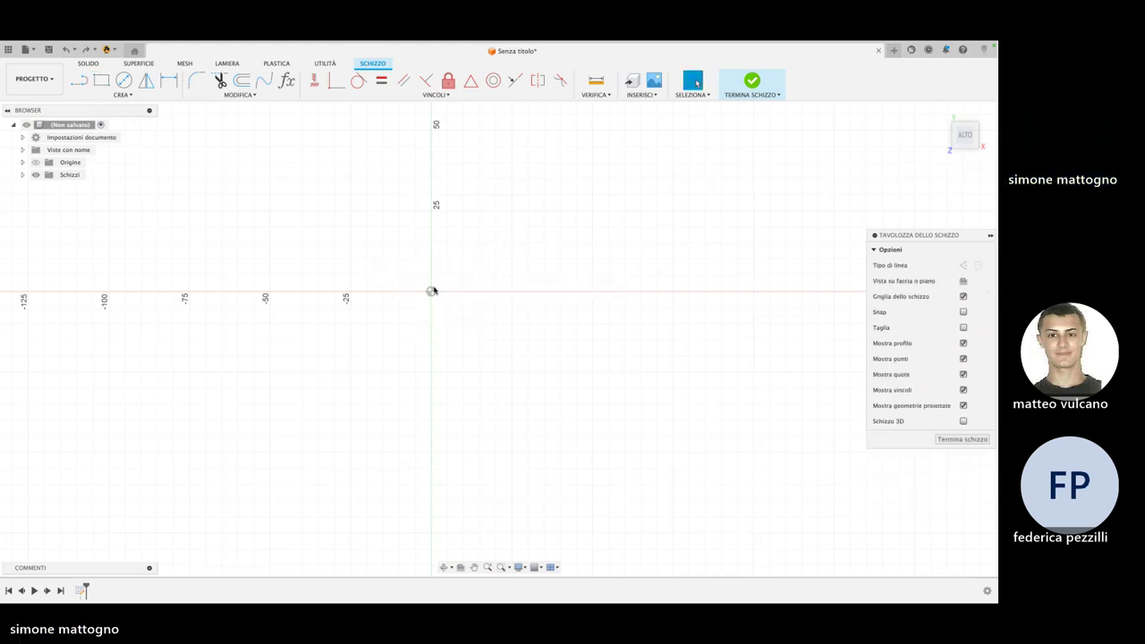
key("r")
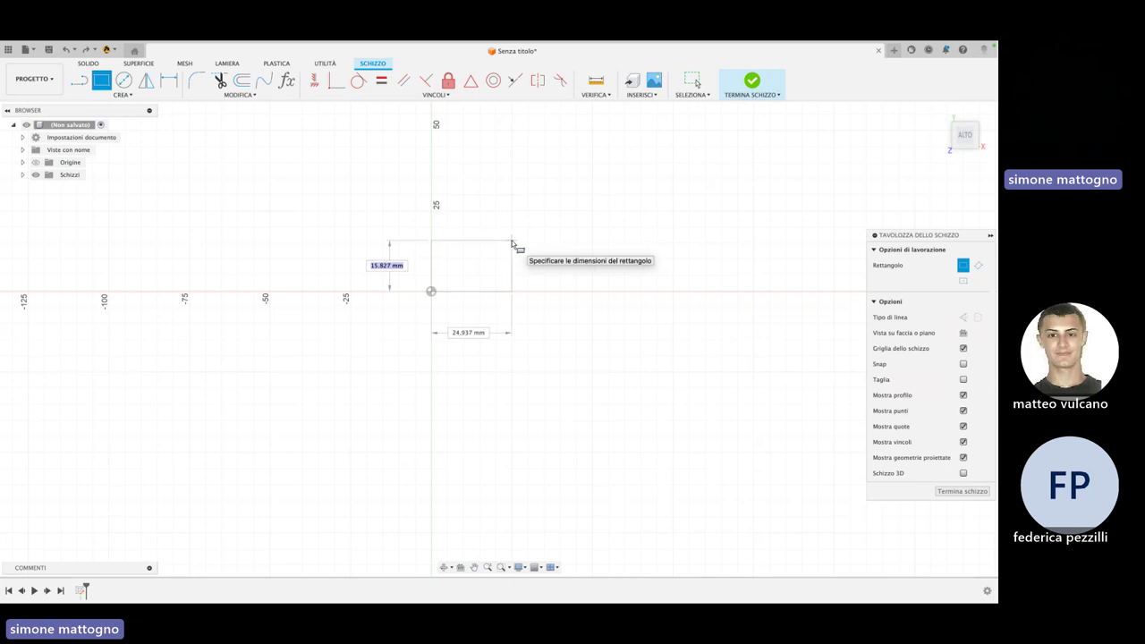
type("150")
key("Tab")
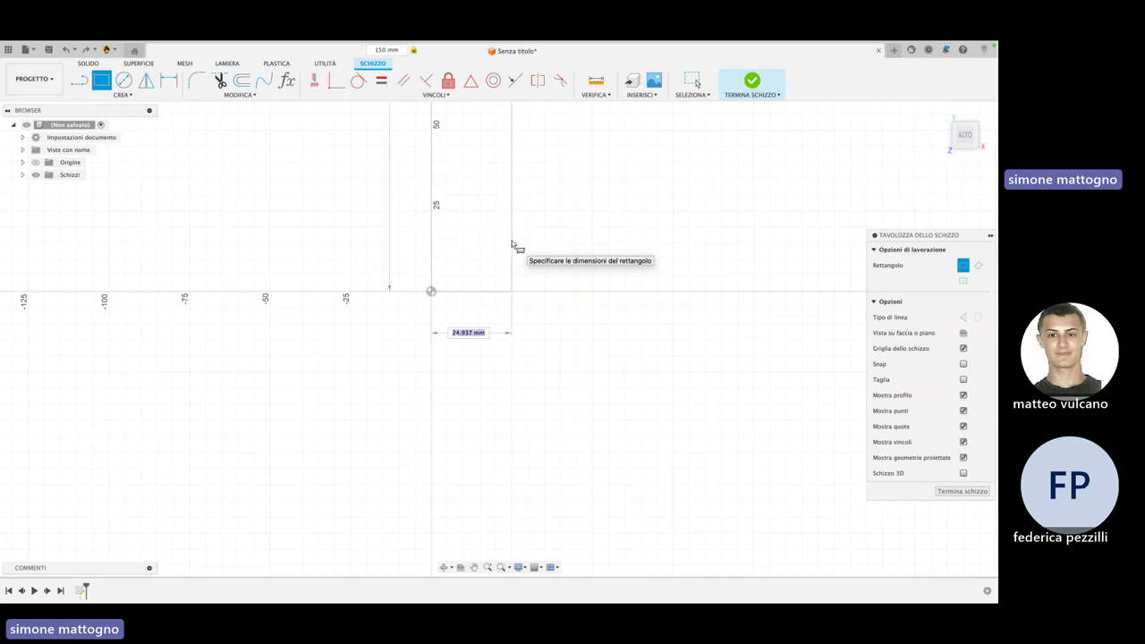
type("100")
key("Return")
key("Escape")
Select the rectangle profile and finish the sketch
scroll(502, 281, "down", 2)
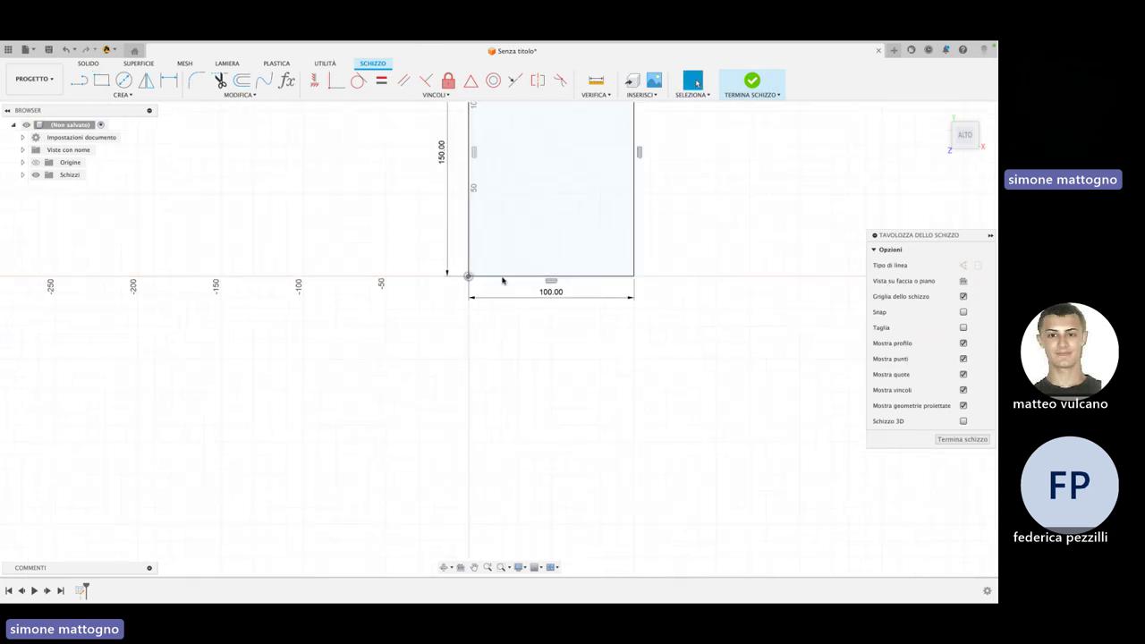
scroll(492, 304, "down", 2)
scroll(505, 273, "down", 1)
scroll(532, 189, "up", 1)
scroll(532, 201, "up", 1)
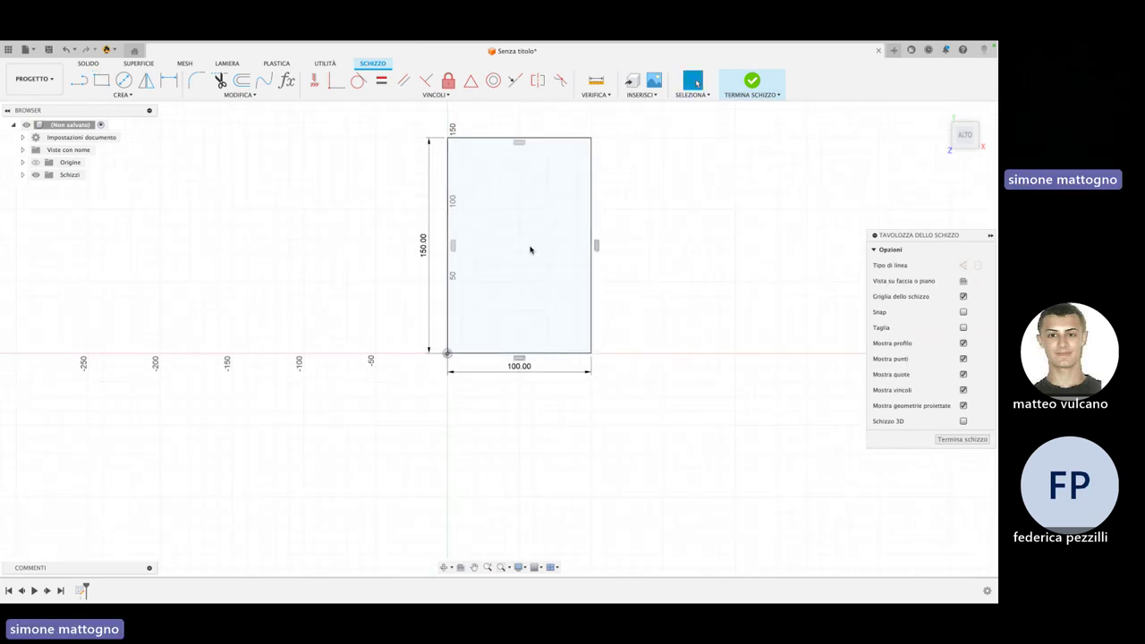
left_click(530, 250)
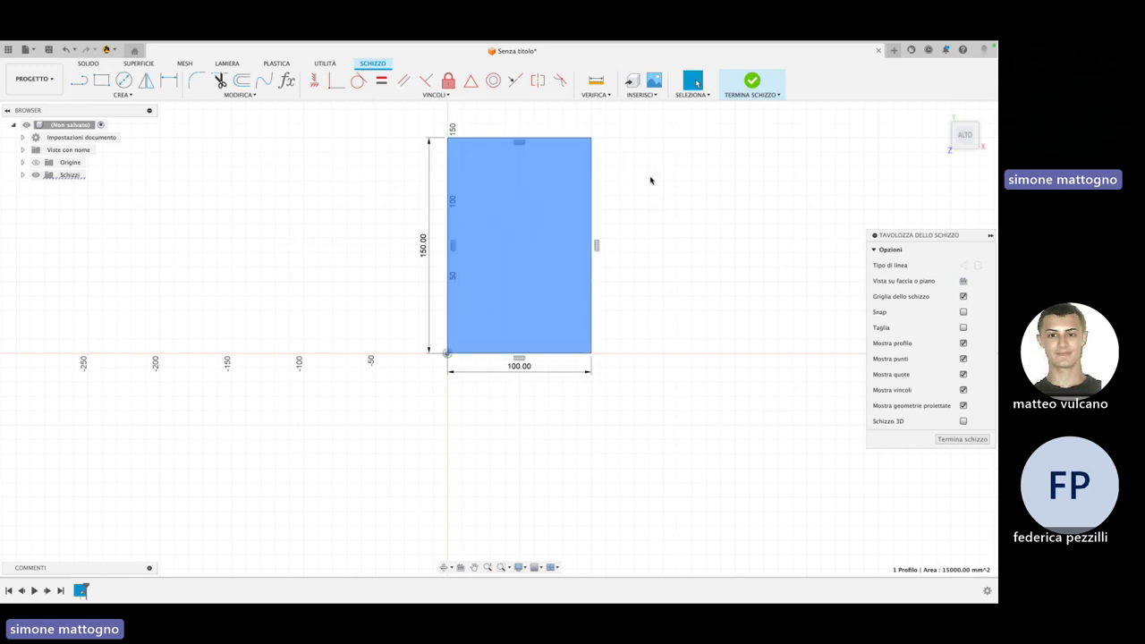
left_click(753, 82)
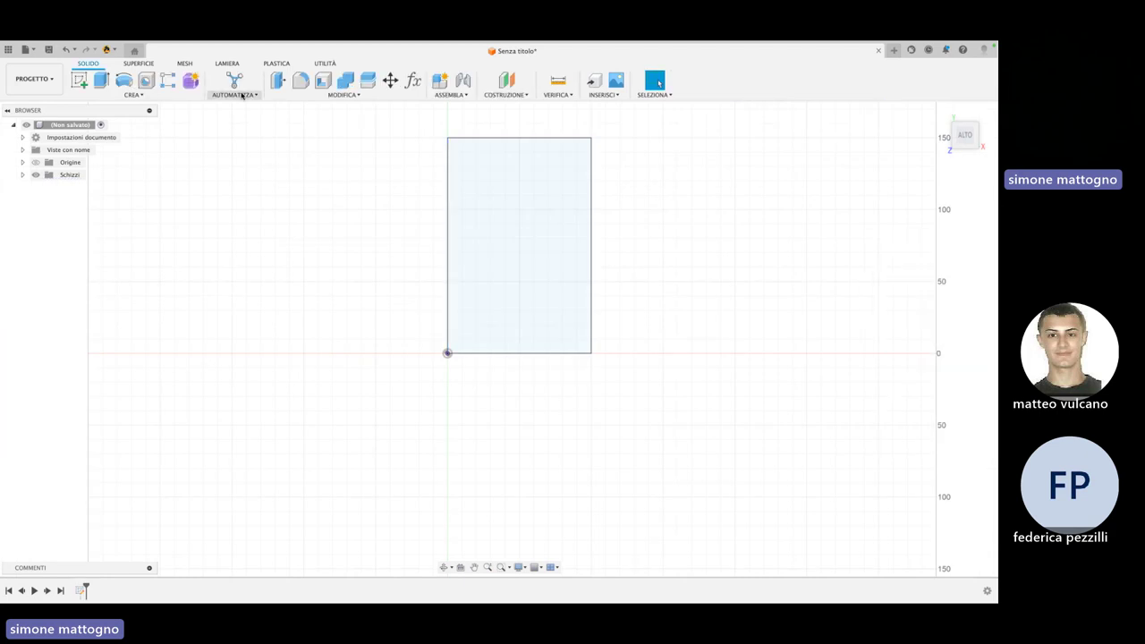
Extrude the 100 × 150 mm rectangle profile 50 mm as a new body
middle_click_drag(724, 259, 701, 211, "shift")
left_click(516, 231)
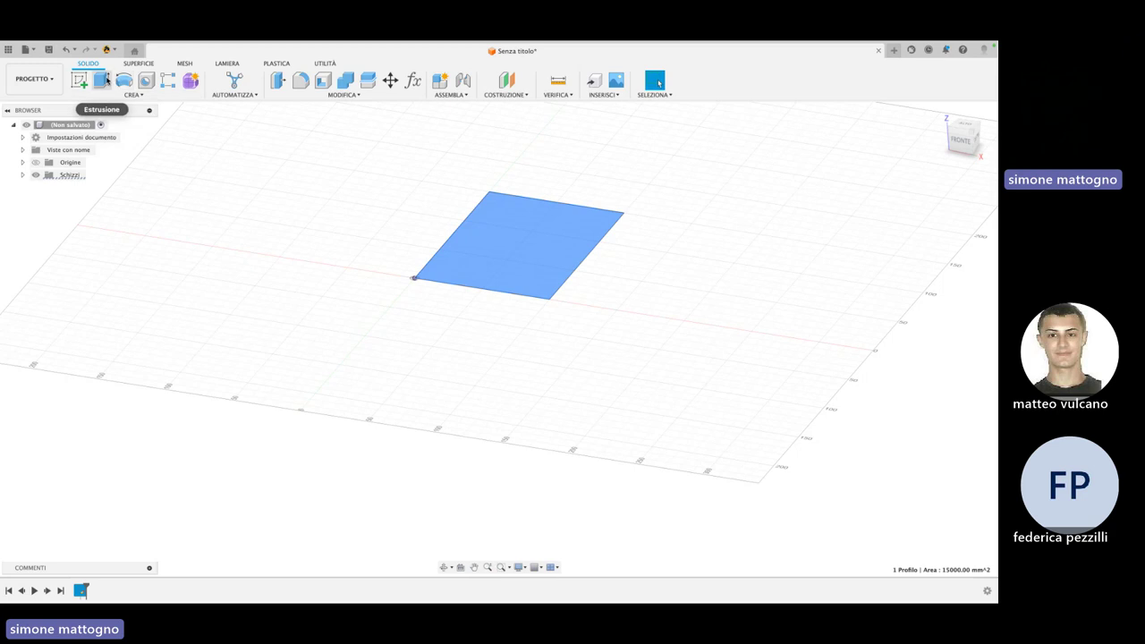
left_click(102, 80)
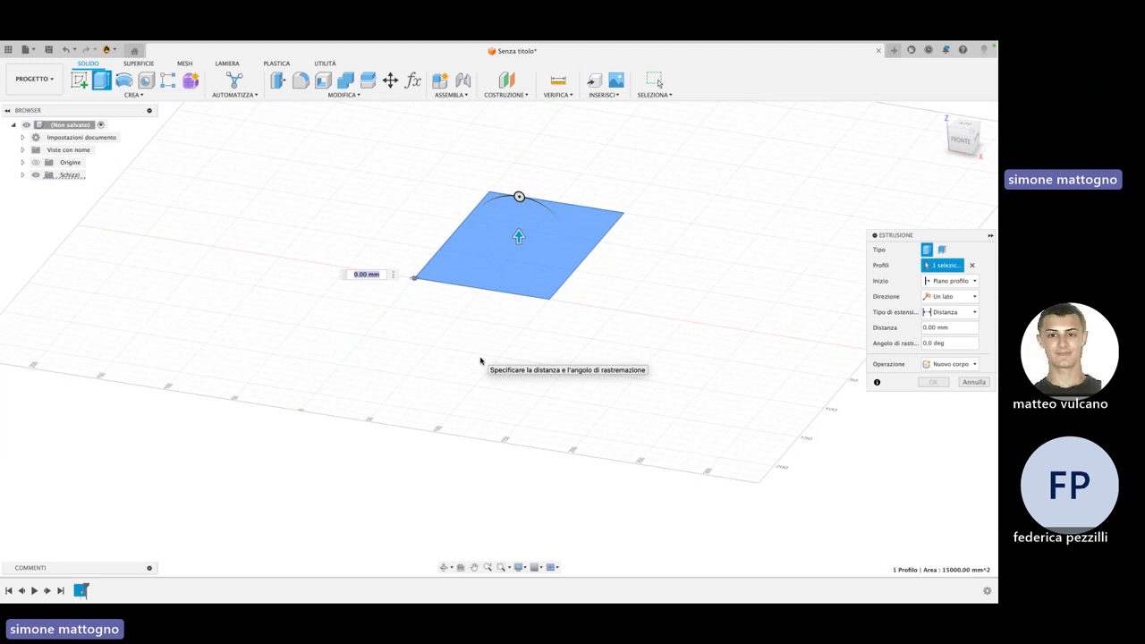
type("20")
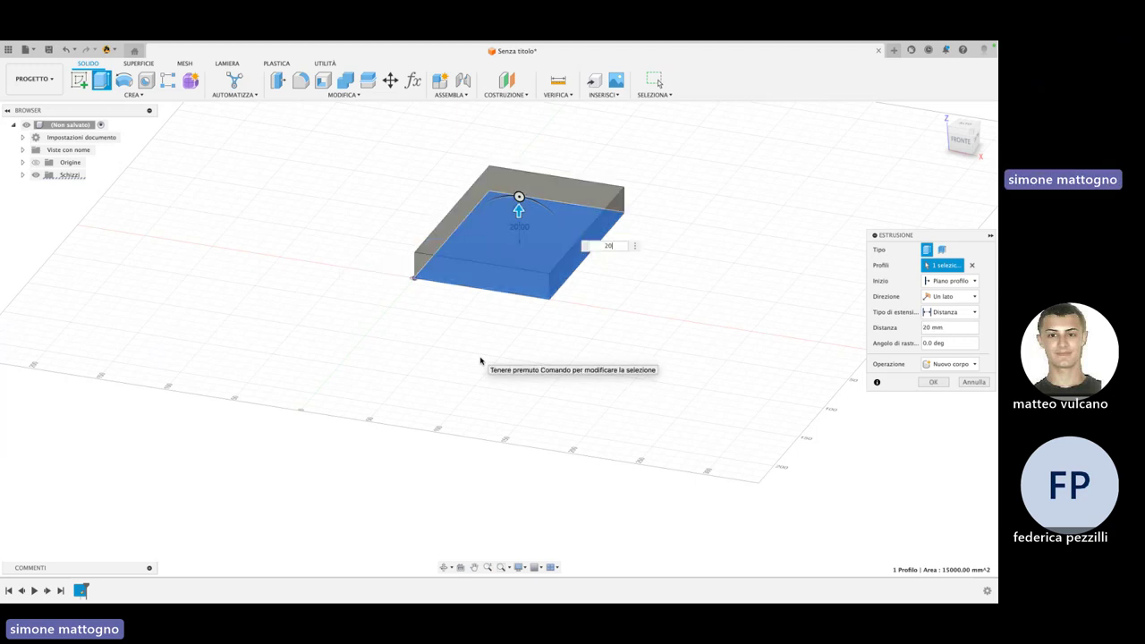
key("BackSpace")
key("BackSpace")
type("0")
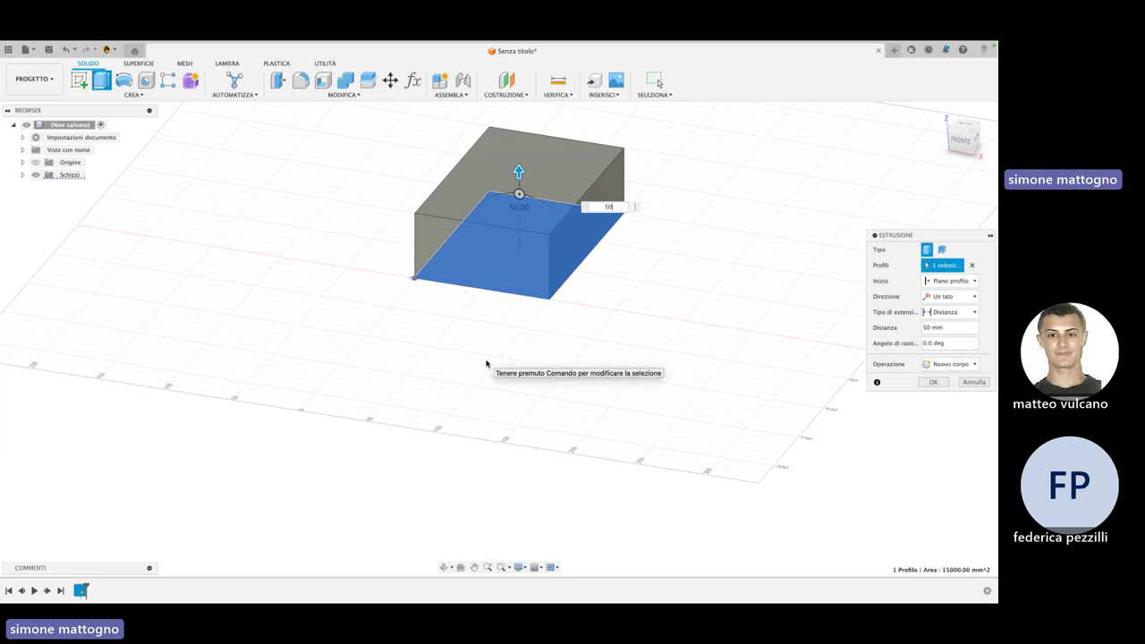
key("Return")
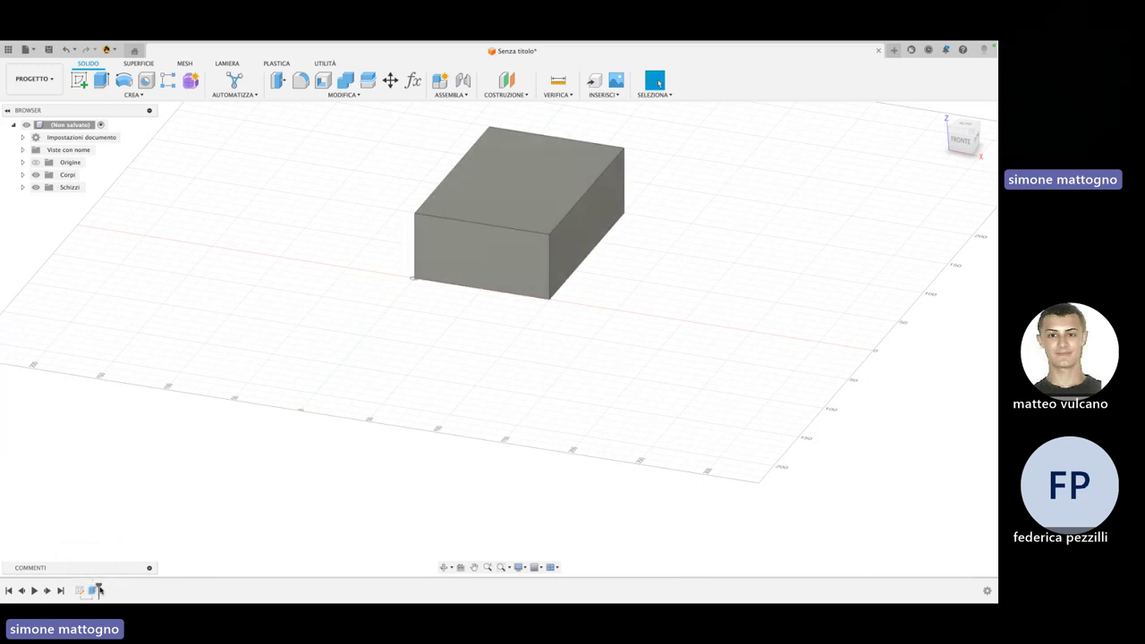
left_click_drag(85, 590, 86, 592)
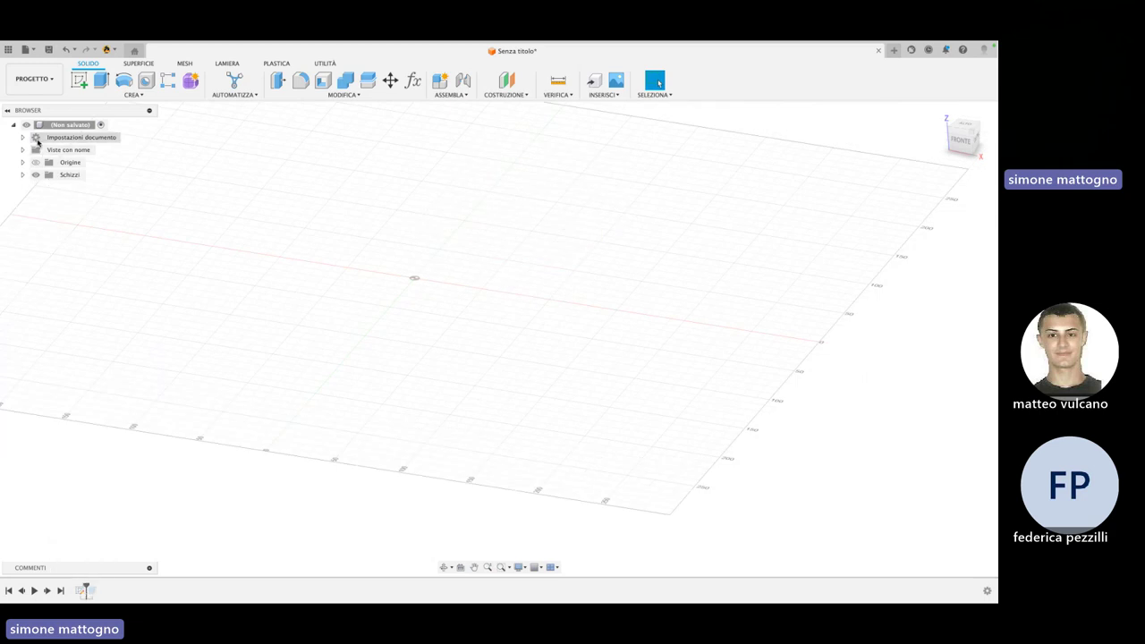
left_click(23, 175)
left_click(49, 187)
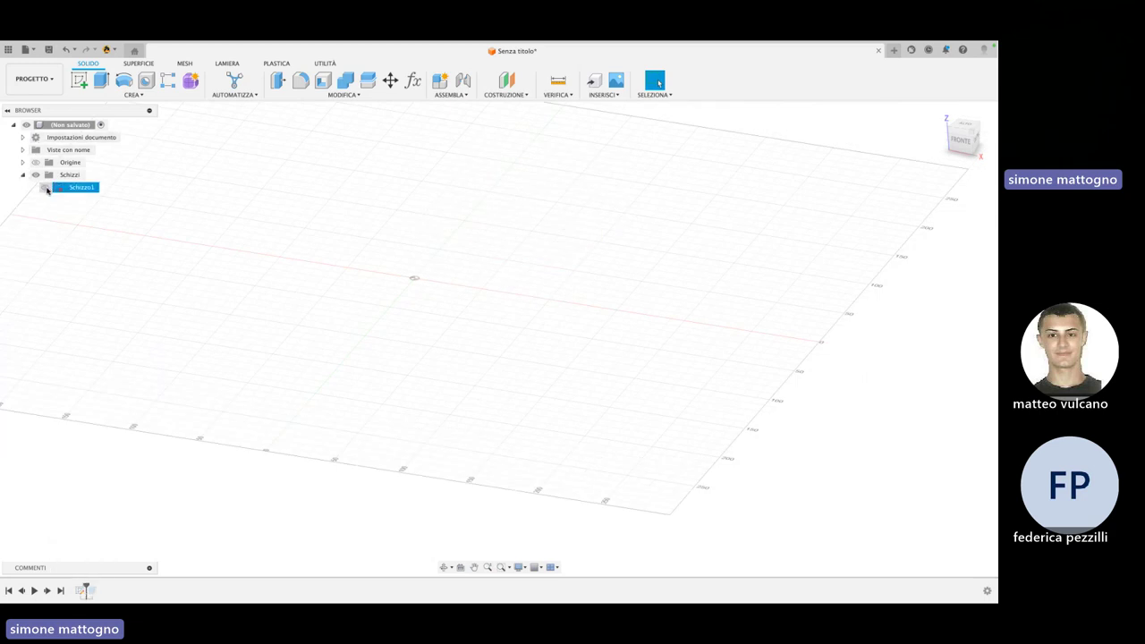
left_click(47, 188)
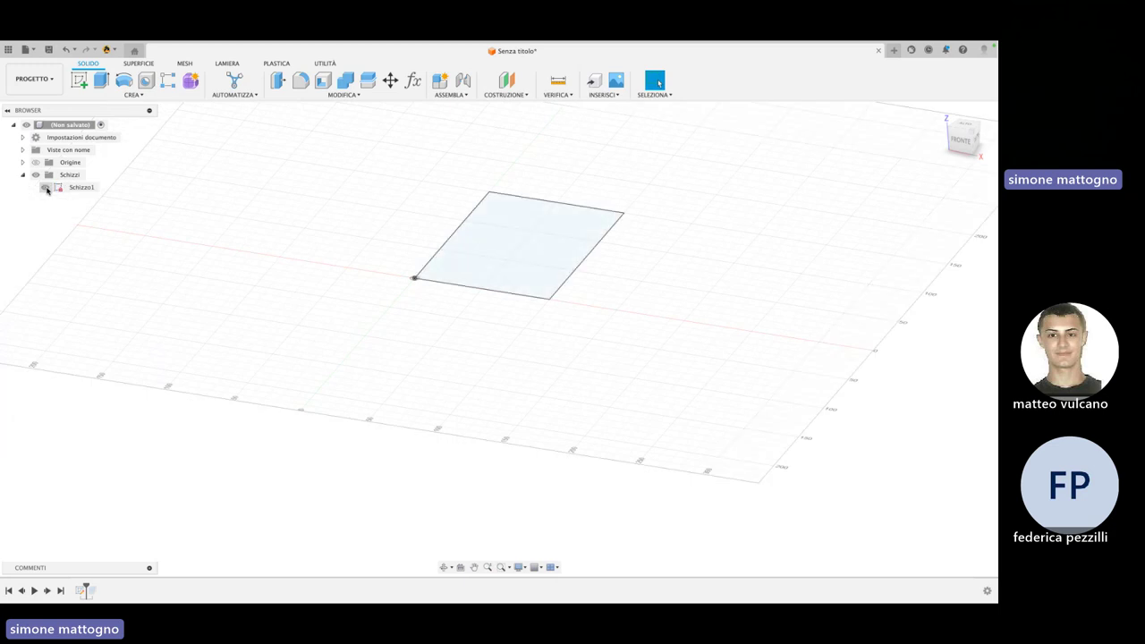
left_click(47, 188)
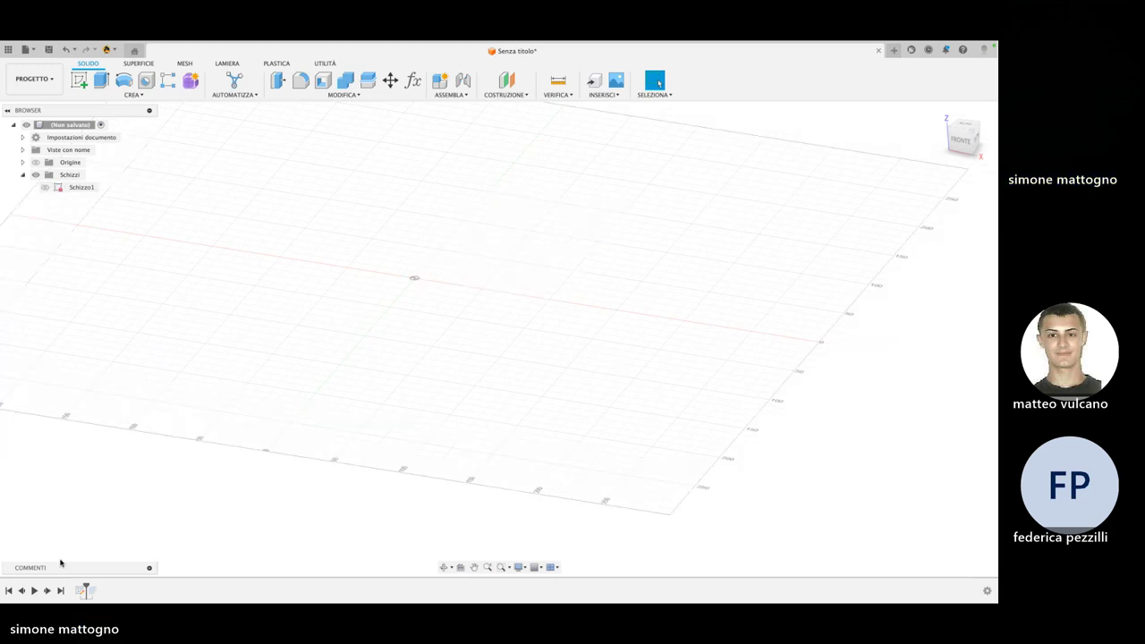
left_click_drag(86, 589, 100, 590)
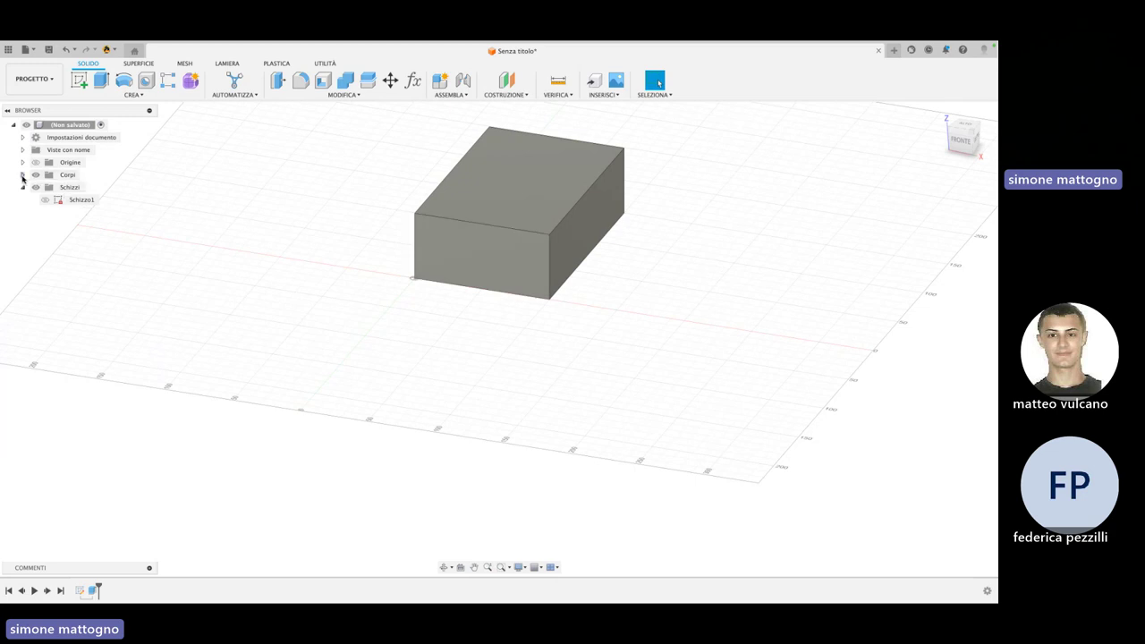
Expand the Corpi folder and rename body Corpo1 to 'box'
left_click(23, 175)
left_click(82, 188)
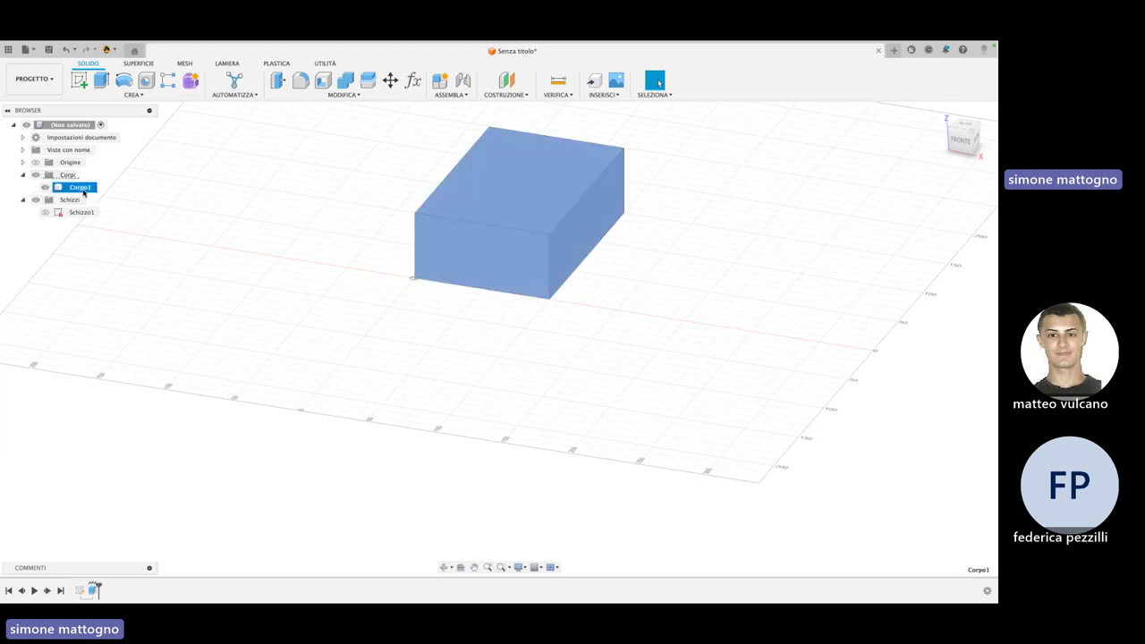
double_click(82, 188)
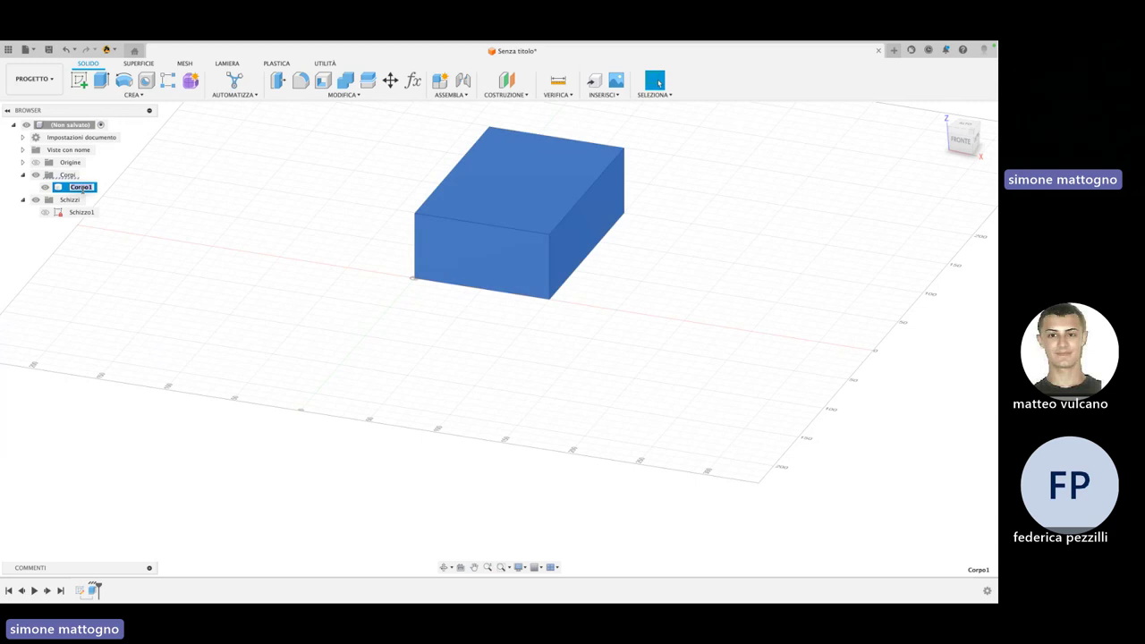
type("box")
key("Return")
Rename sketch Schizzo1 to 'base', then reselect the box body
left_click(77, 215)
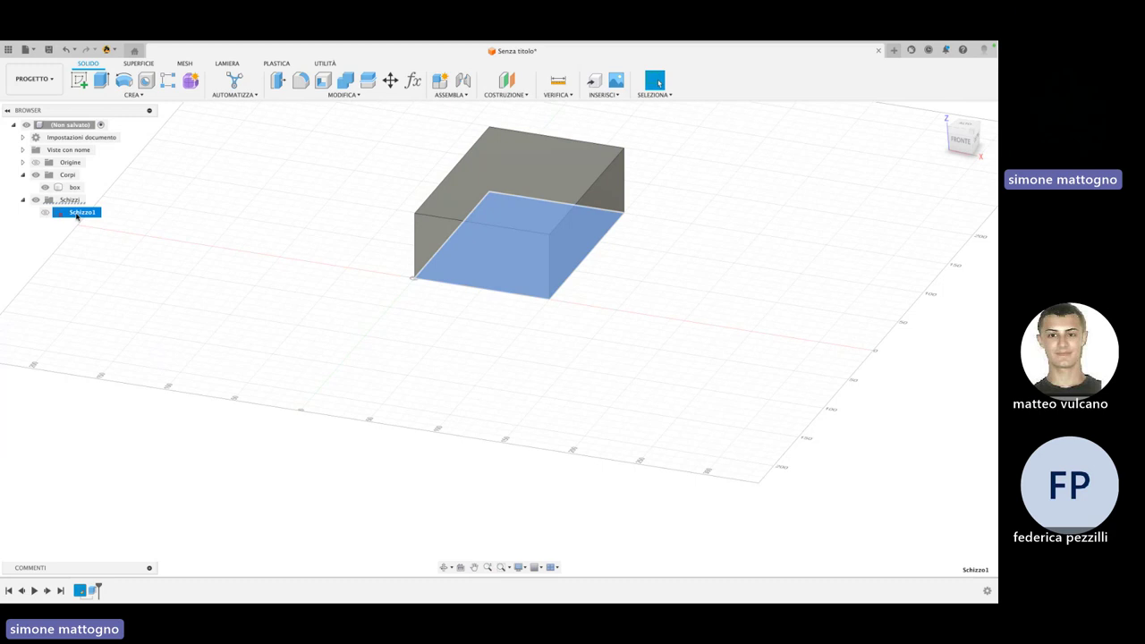
double_click(79, 212)
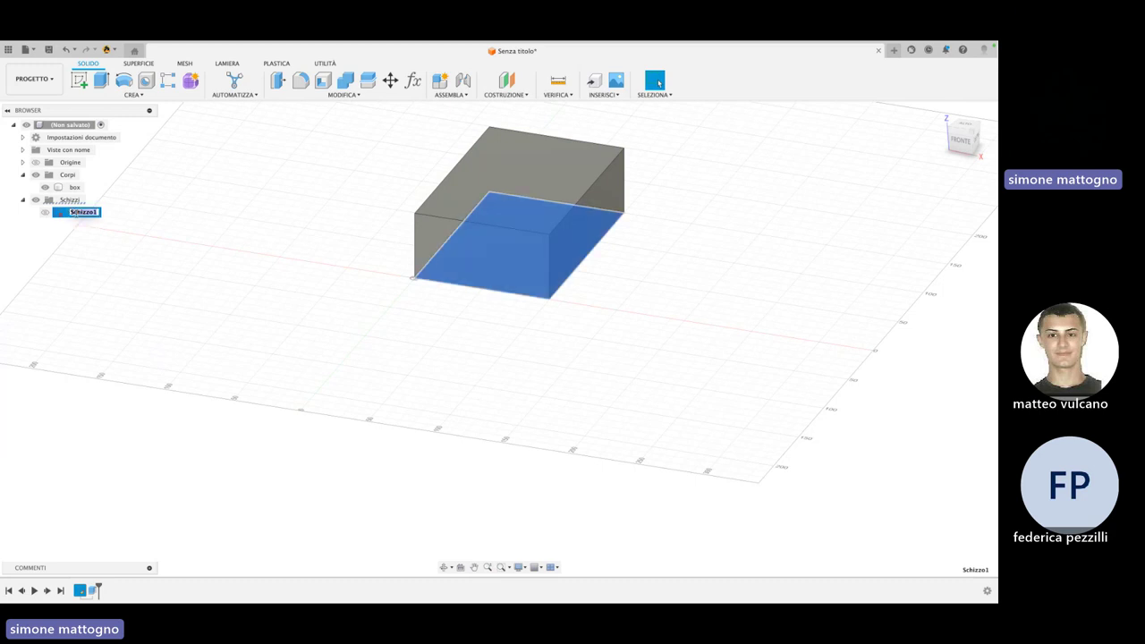
type("base")
key("Return")
left_click(158, 206)
left_click(74, 187)
right_click(77, 188)
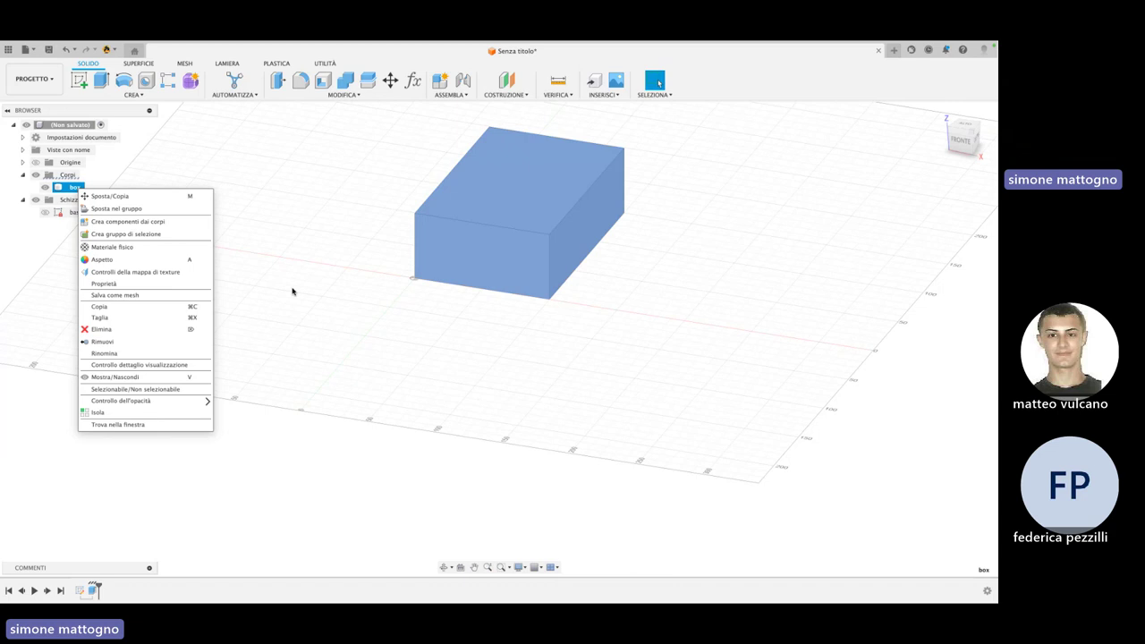
Browse the Modifica and Crea menus, then launch the Raccordo fillet command
left_click(292, 290)
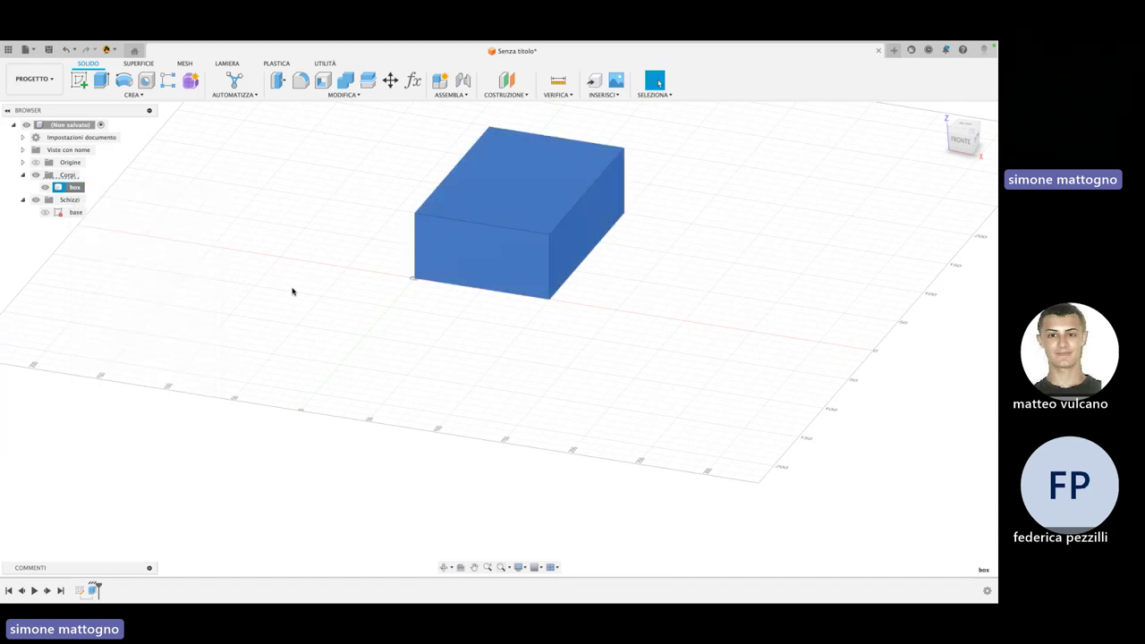
left_click(503, 349)
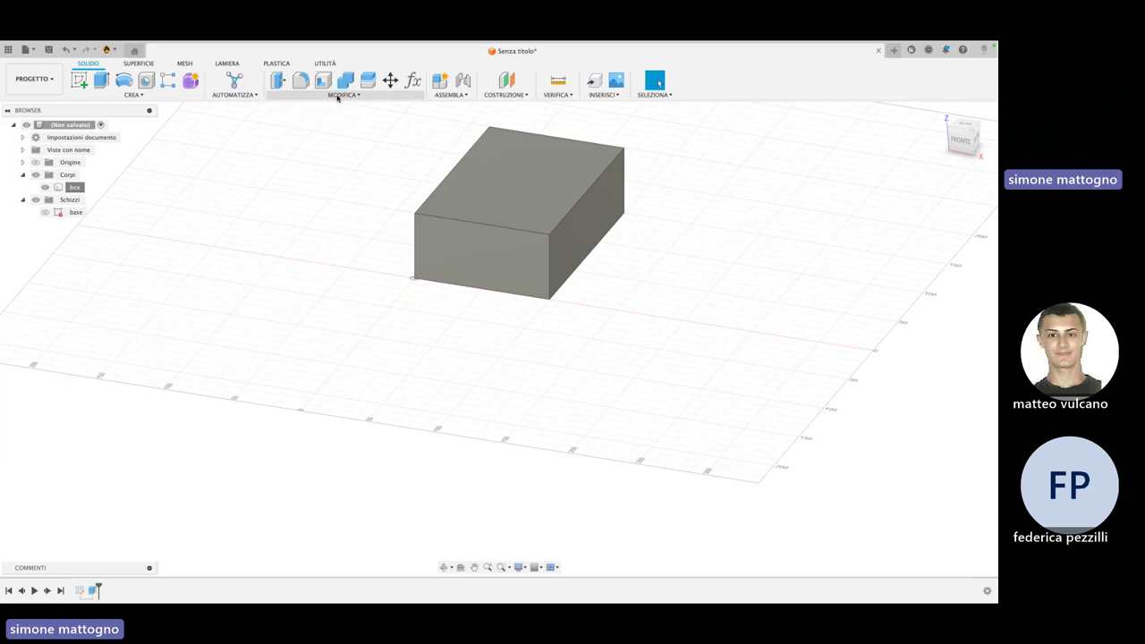
left_click(409, 97)
left_click(409, 96)
left_click(491, 205)
left_click(257, 166)
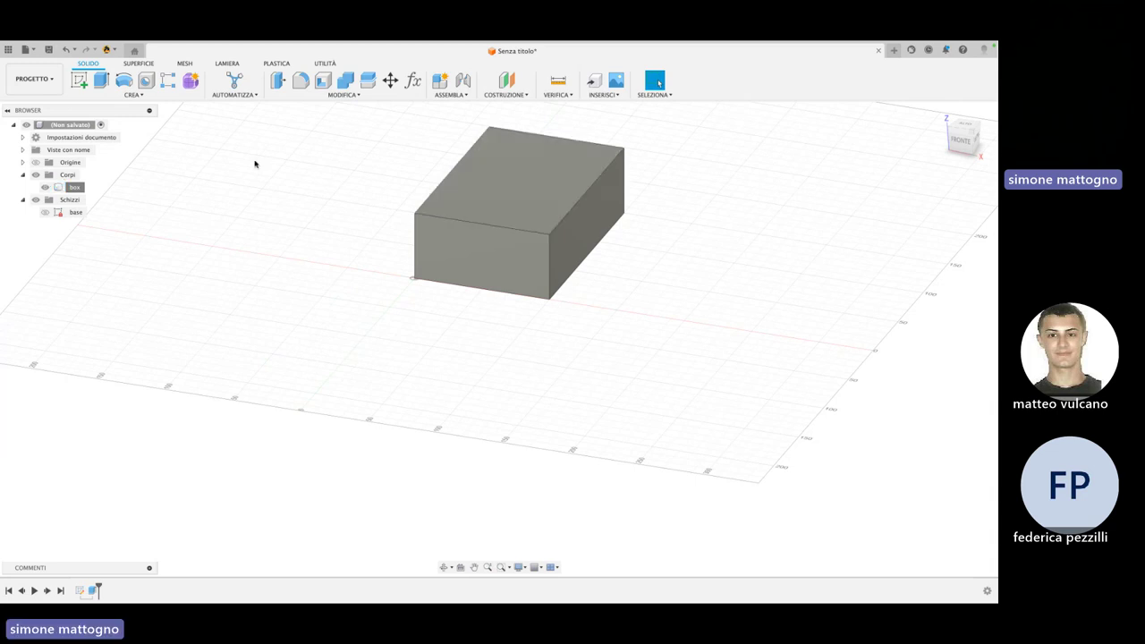
left_click(158, 96)
mouse_move(344, 95)
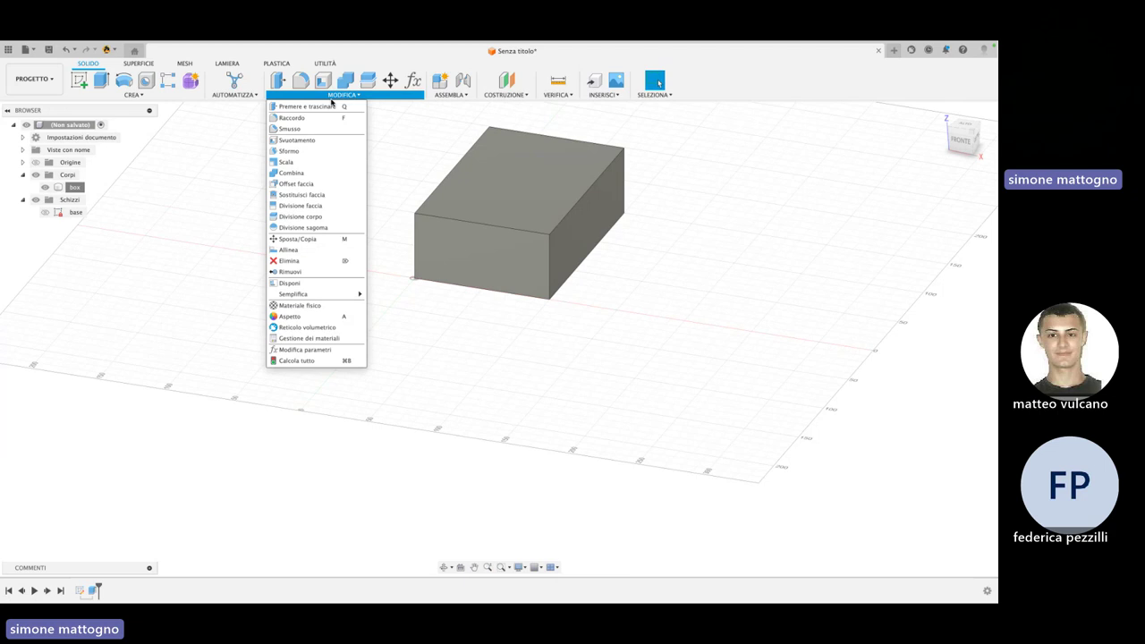
left_click(130, 95)
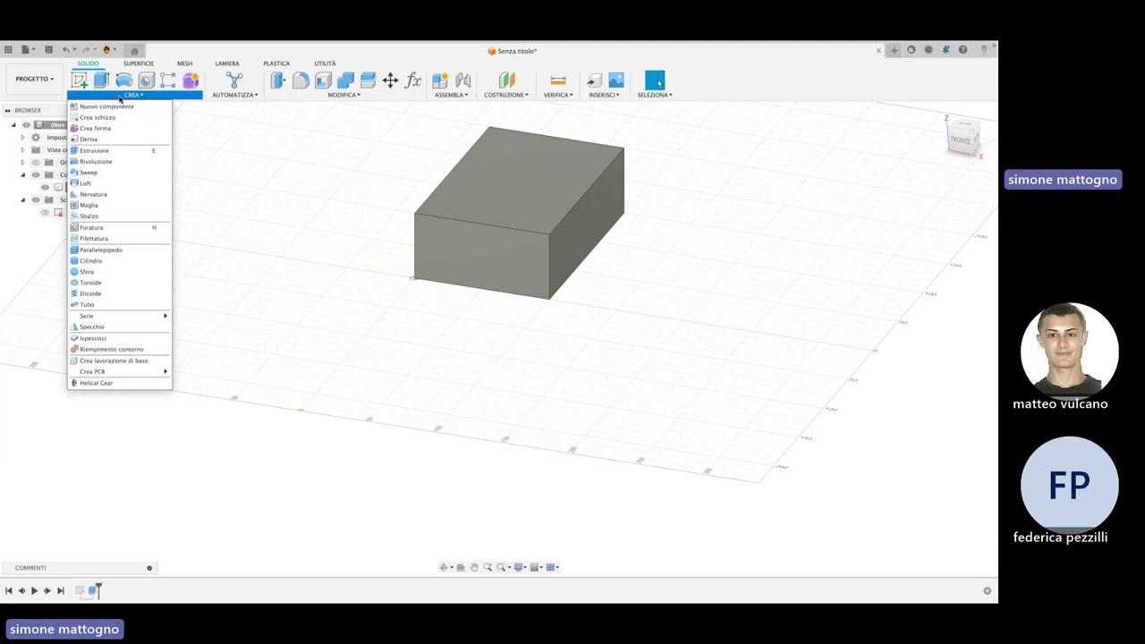
left_click(390, 93)
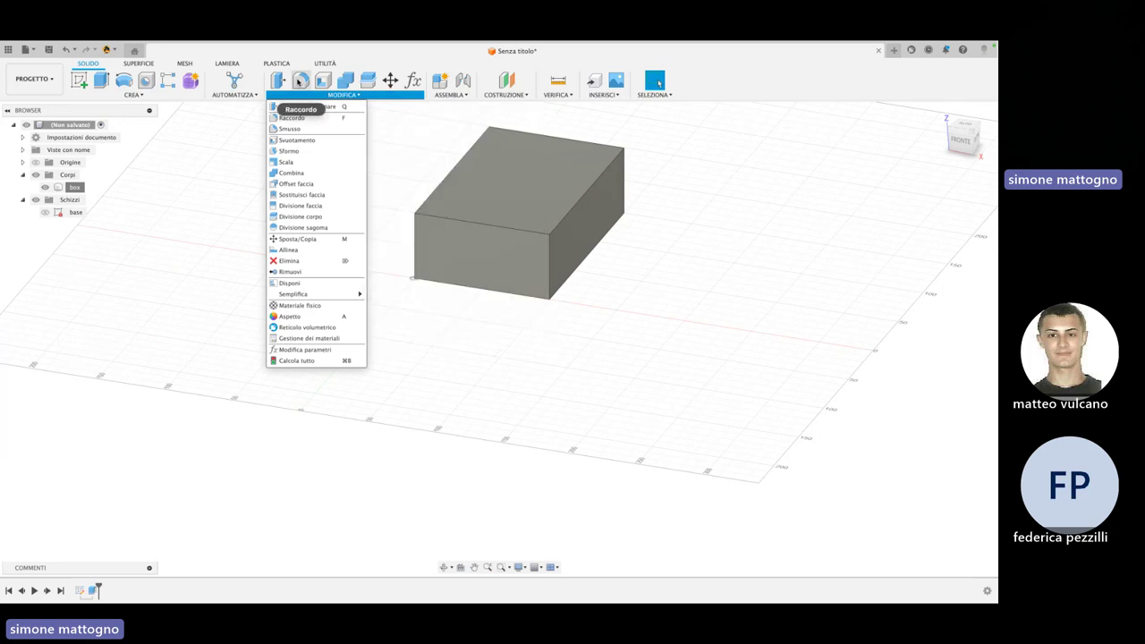
left_click(300, 81)
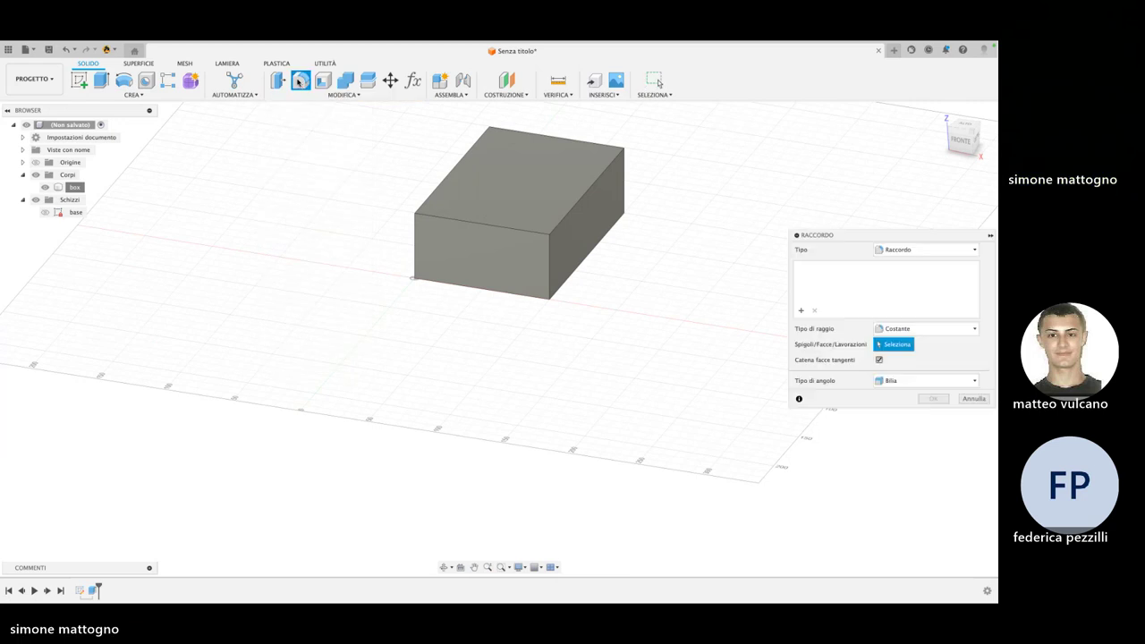
Pick two top edges, try a 2 then 5 mm radius, and cancel the fillet
left_click(453, 221)
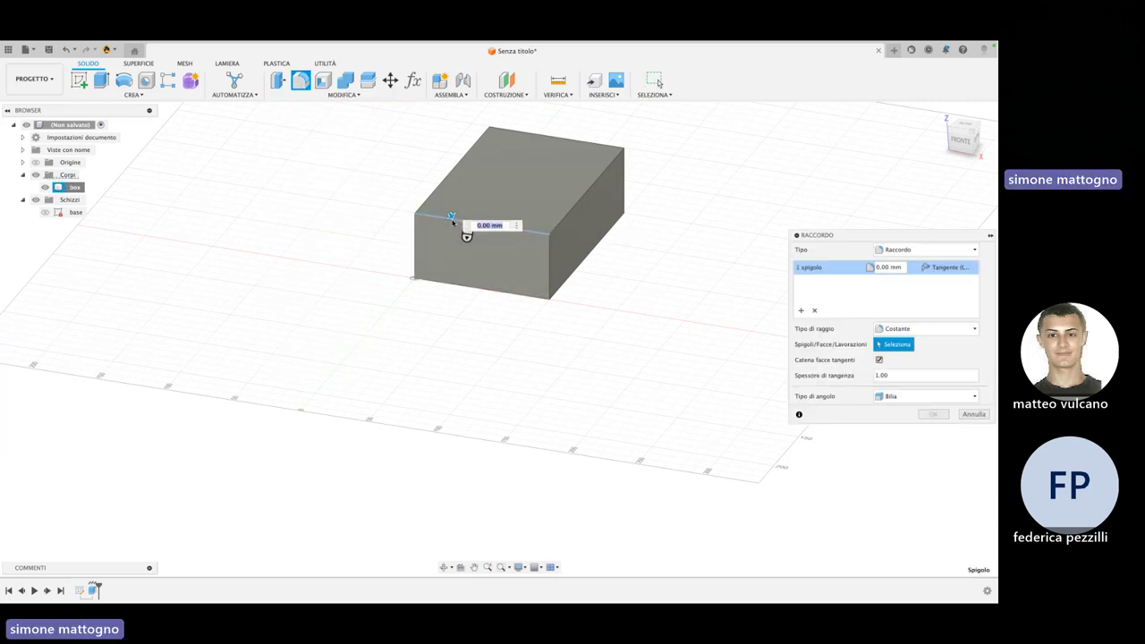
left_click(441, 187)
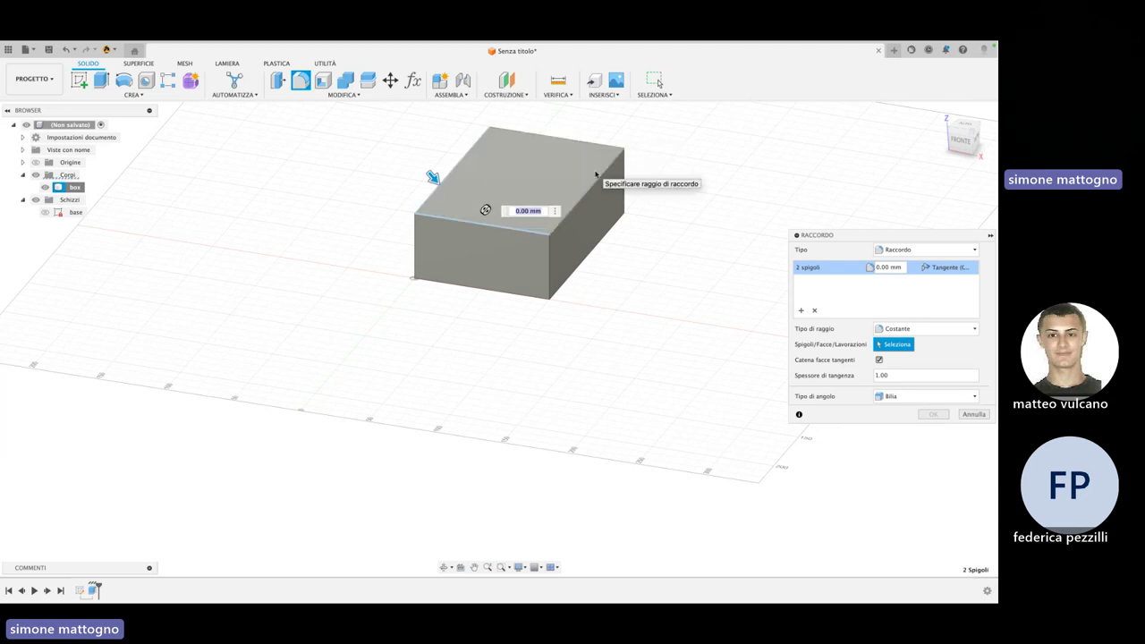
type("2")
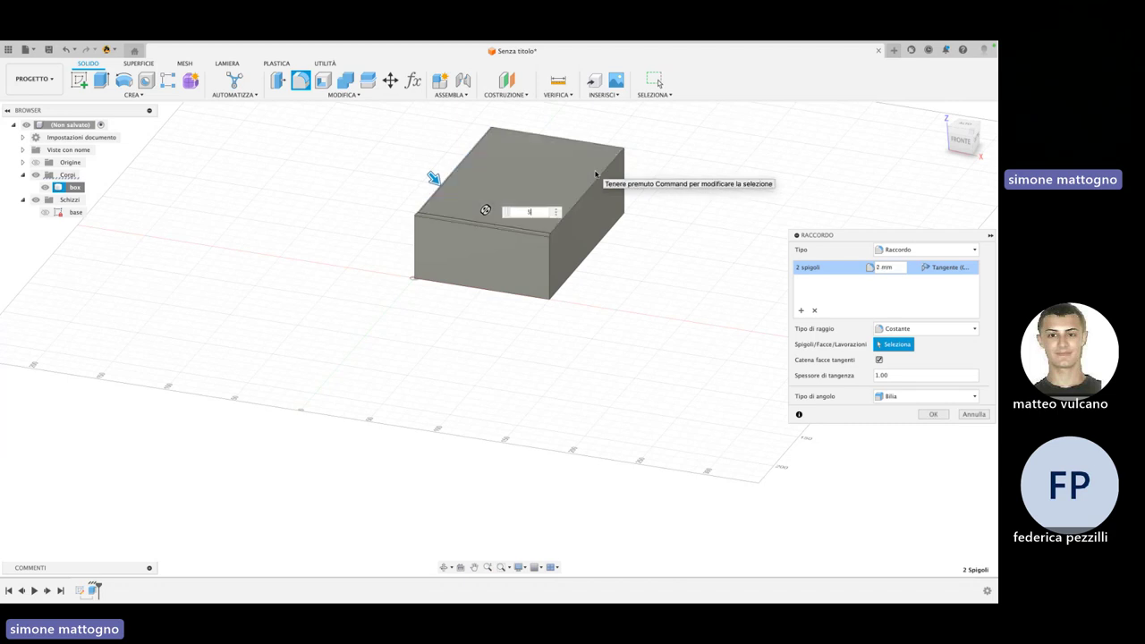
key("BackSpace")
type("5")
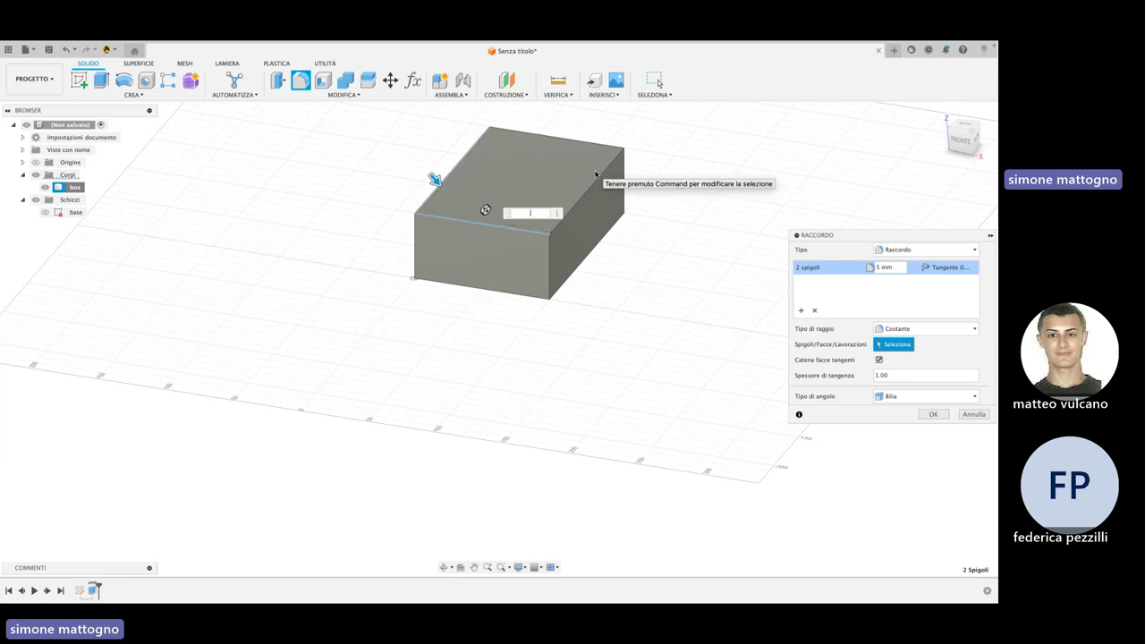
left_click(959, 416)
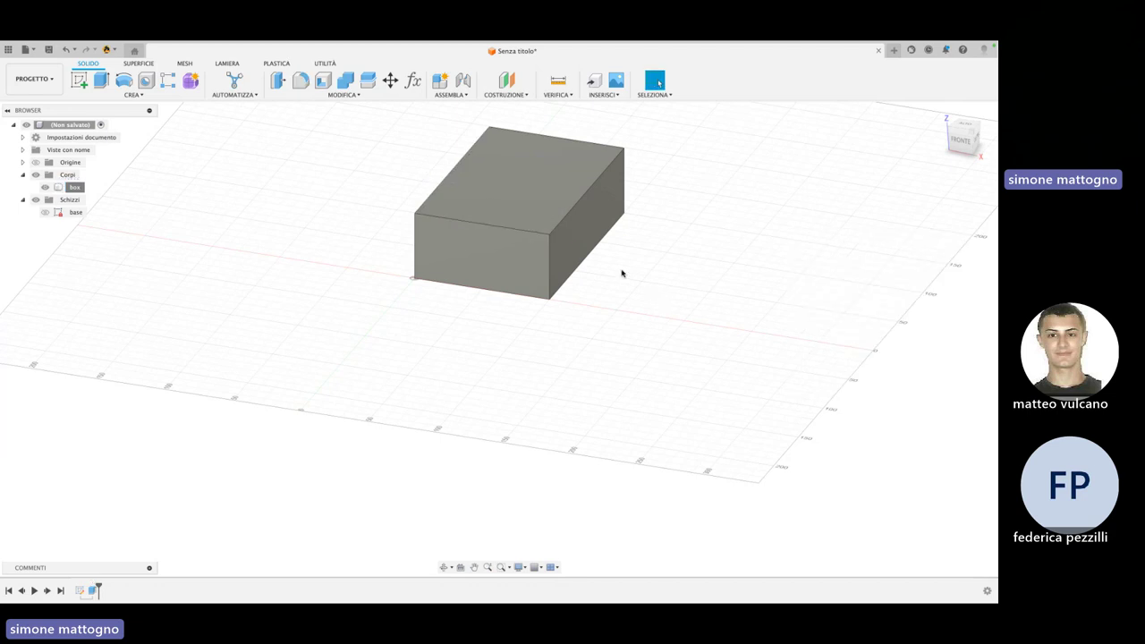
left_click(504, 186)
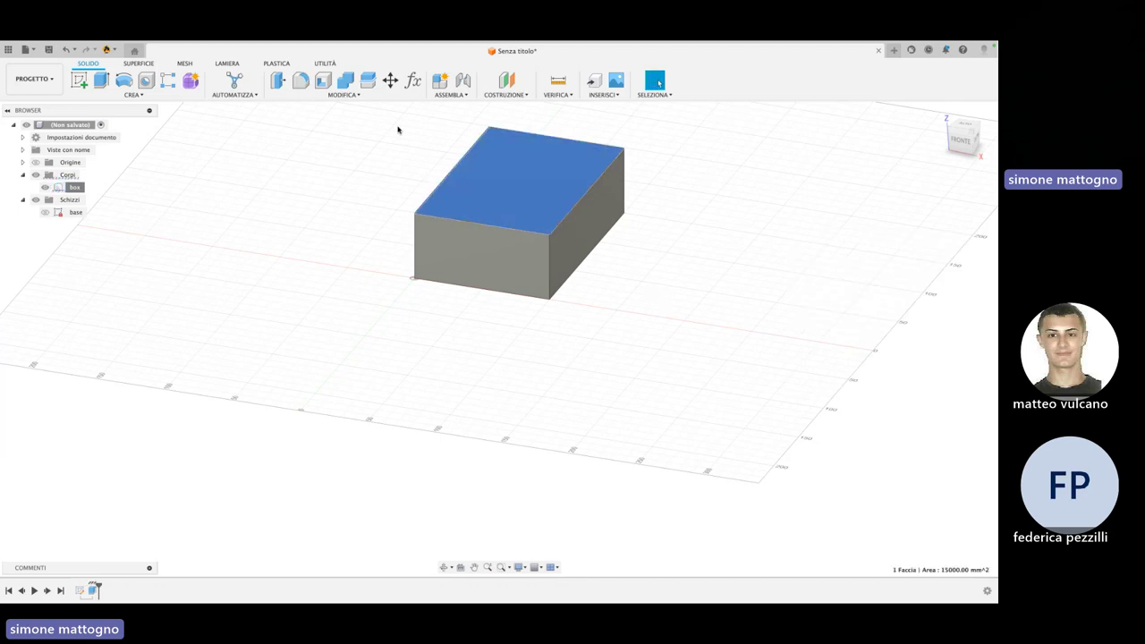
left_click(309, 83)
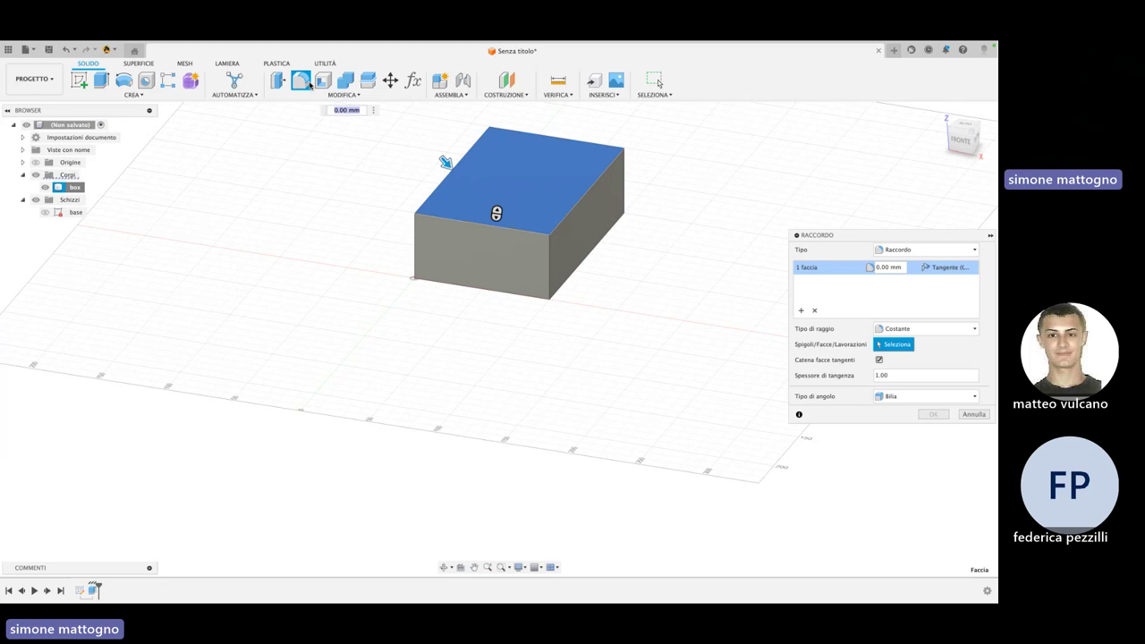
type("5")
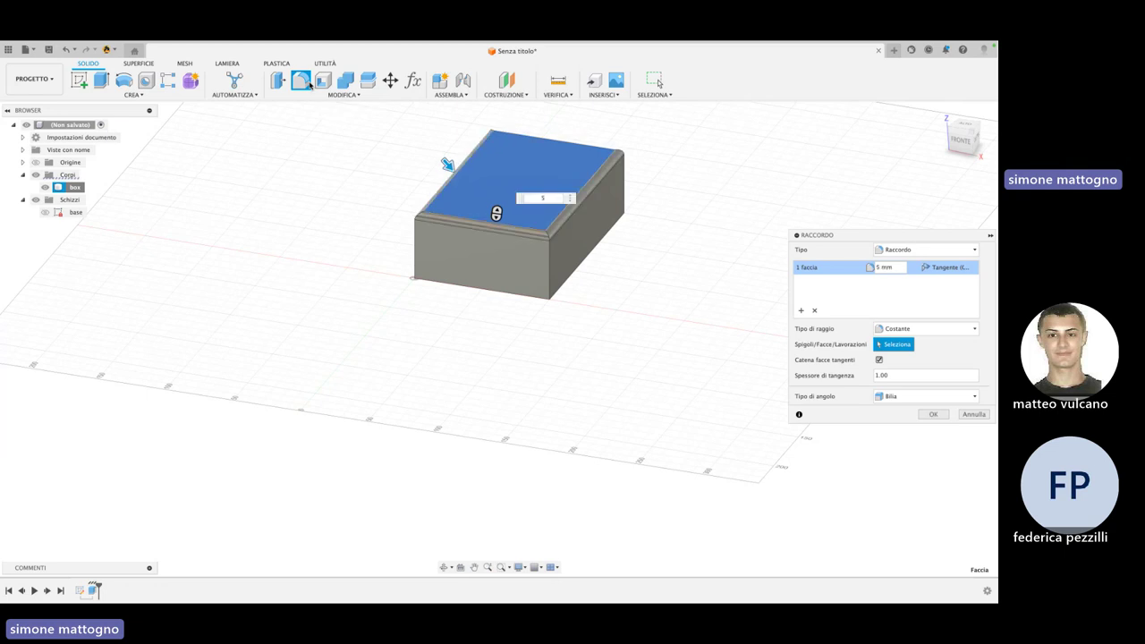
left_click(967, 414)
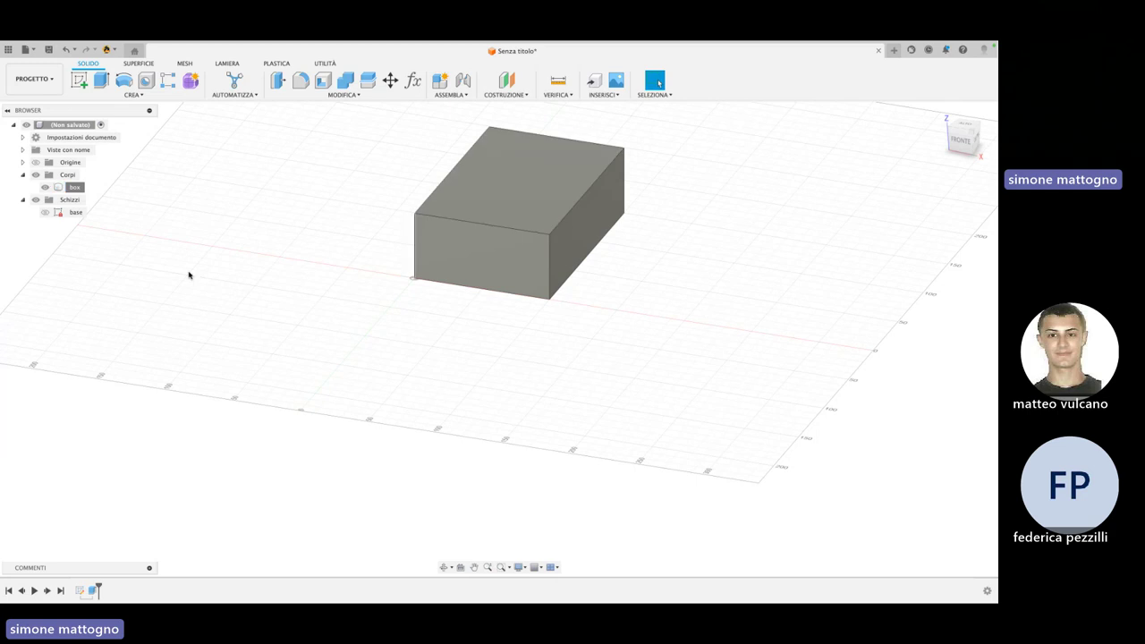
Edit the base sketch via Modifica schizzo and draw a line left of the origin
right_click(78, 214)
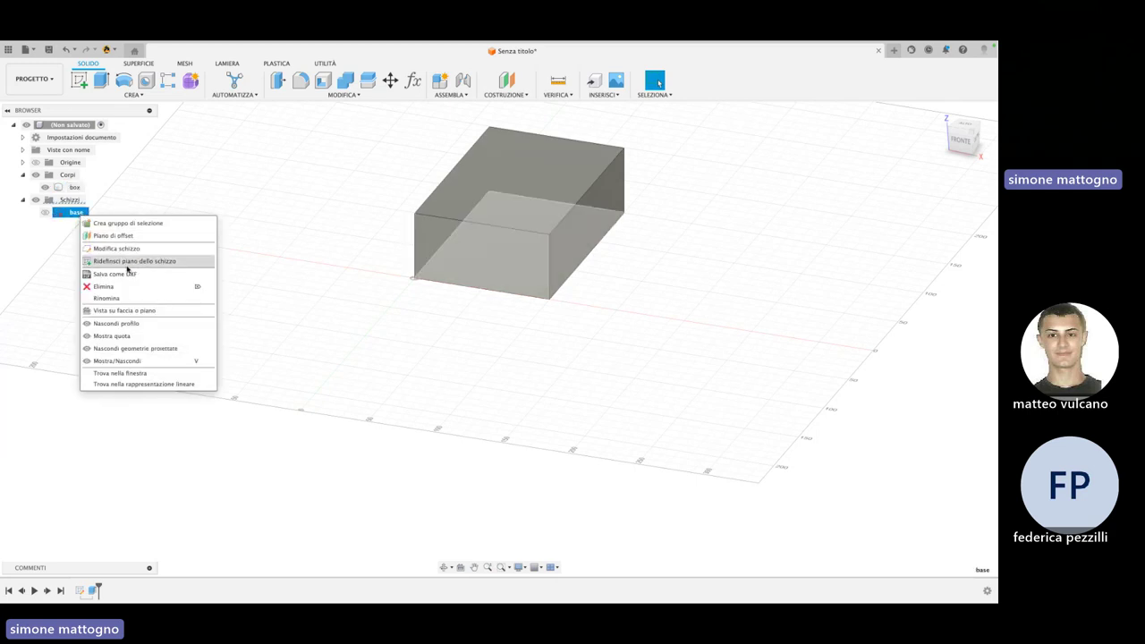
left_click(132, 249)
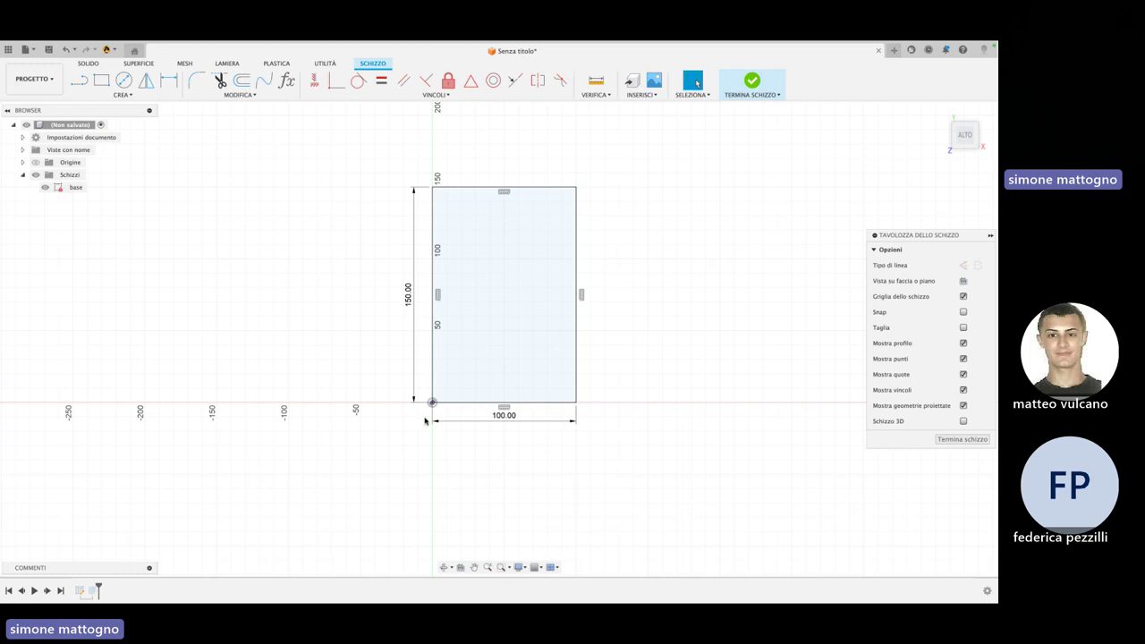
key("l")
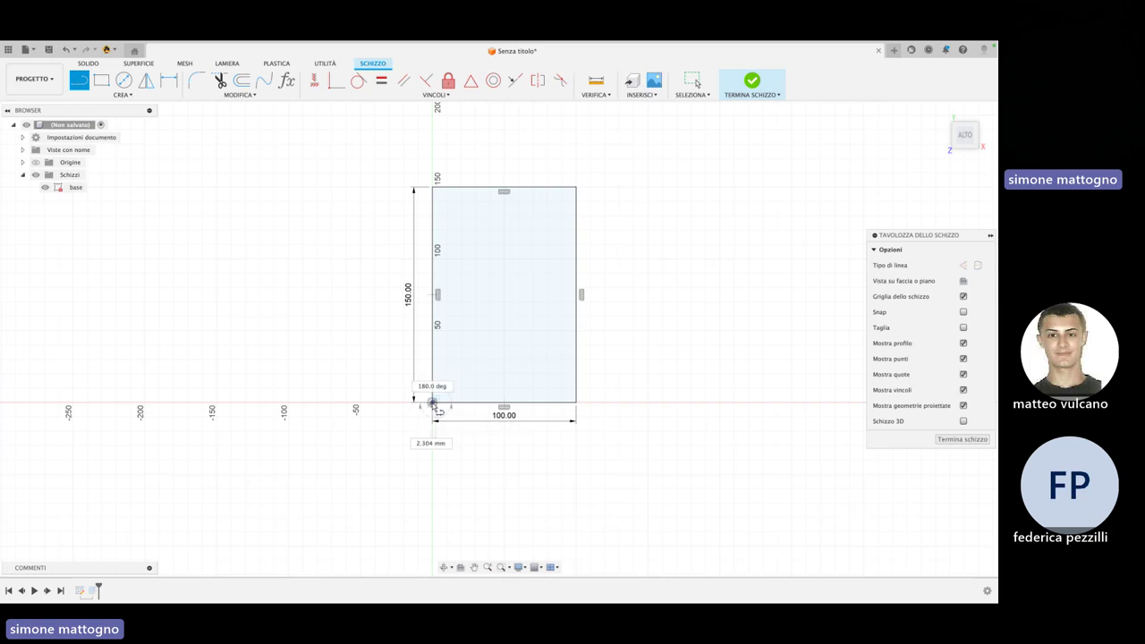
left_click(433, 403)
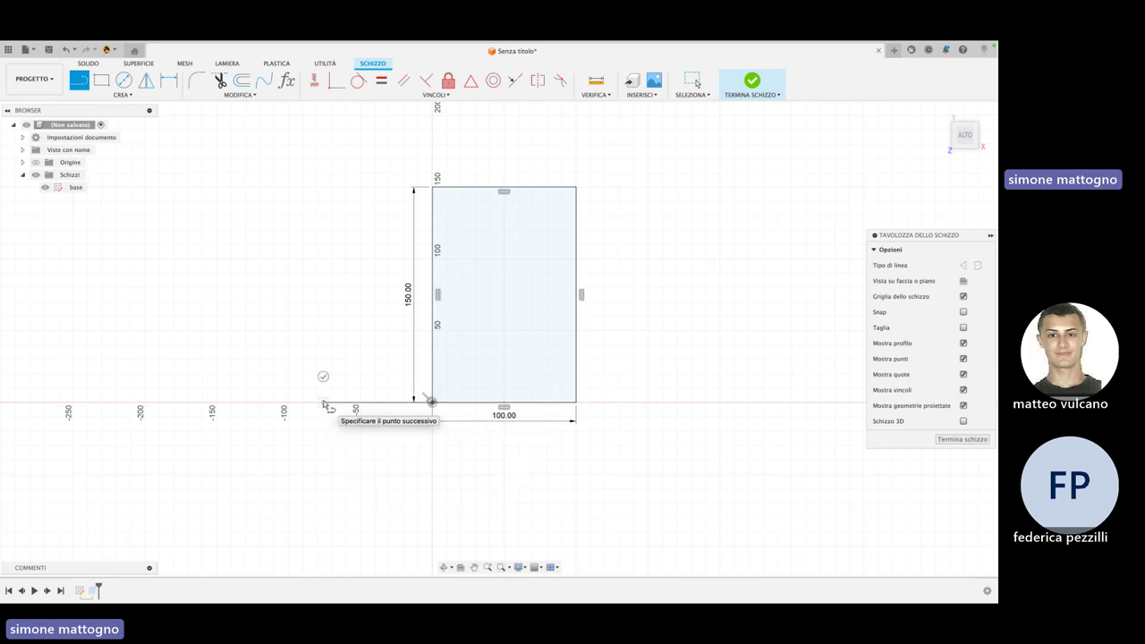
left_click(325, 403)
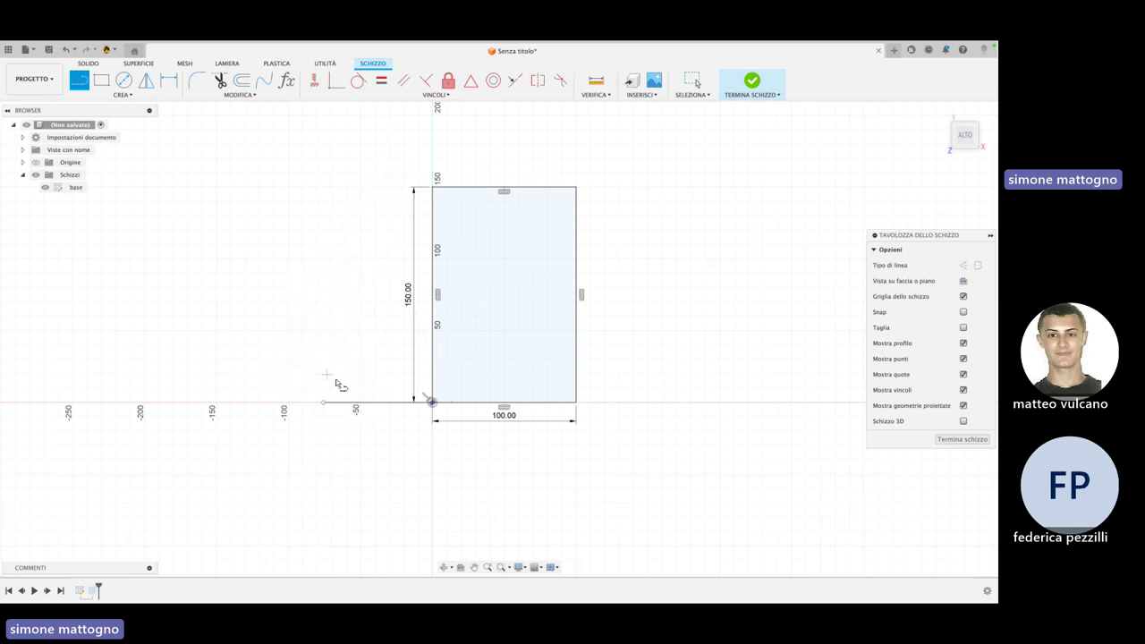
key("Escape")
key("Escape")
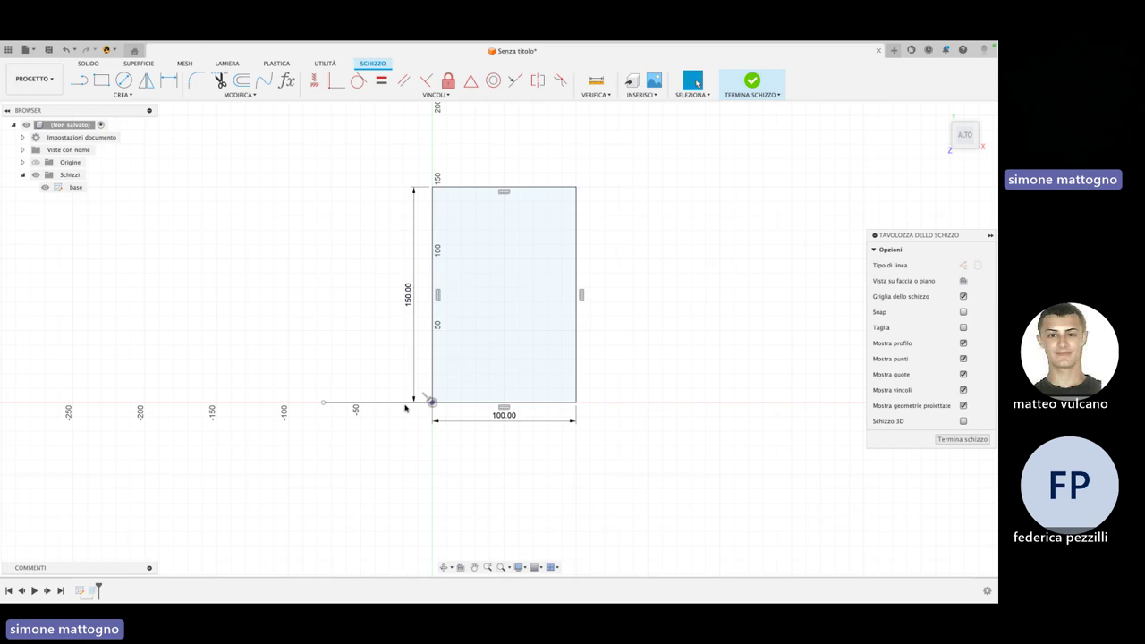
Delete the stray line and finish the sketch, returning to the 3D box
left_click(405, 403)
key("Delete")
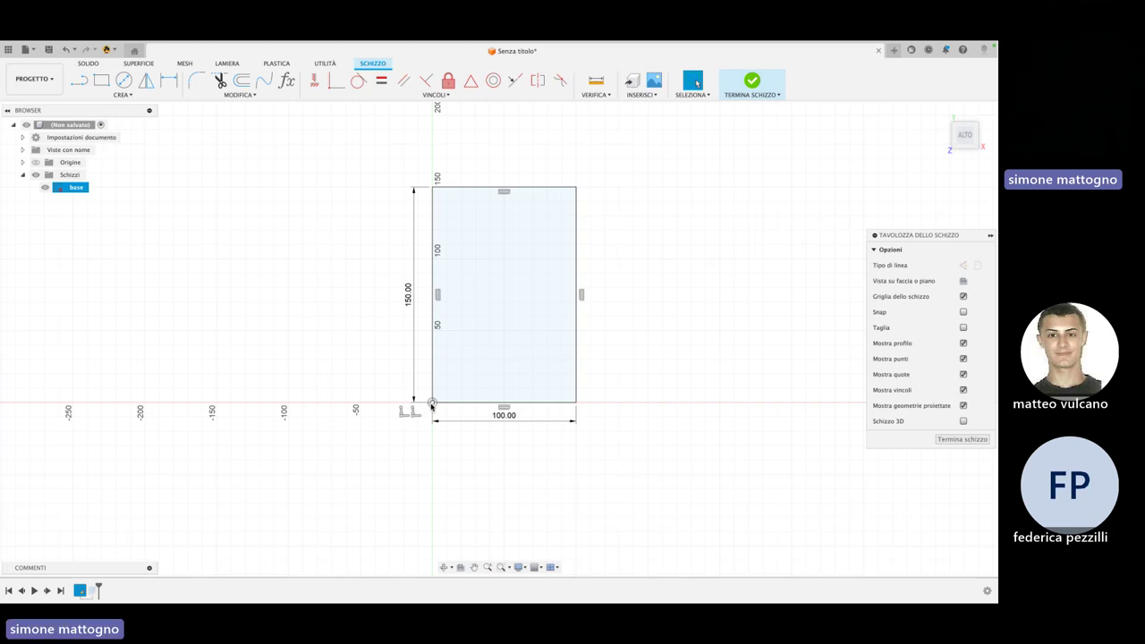
left_click(462, 299)
left_click(749, 83)
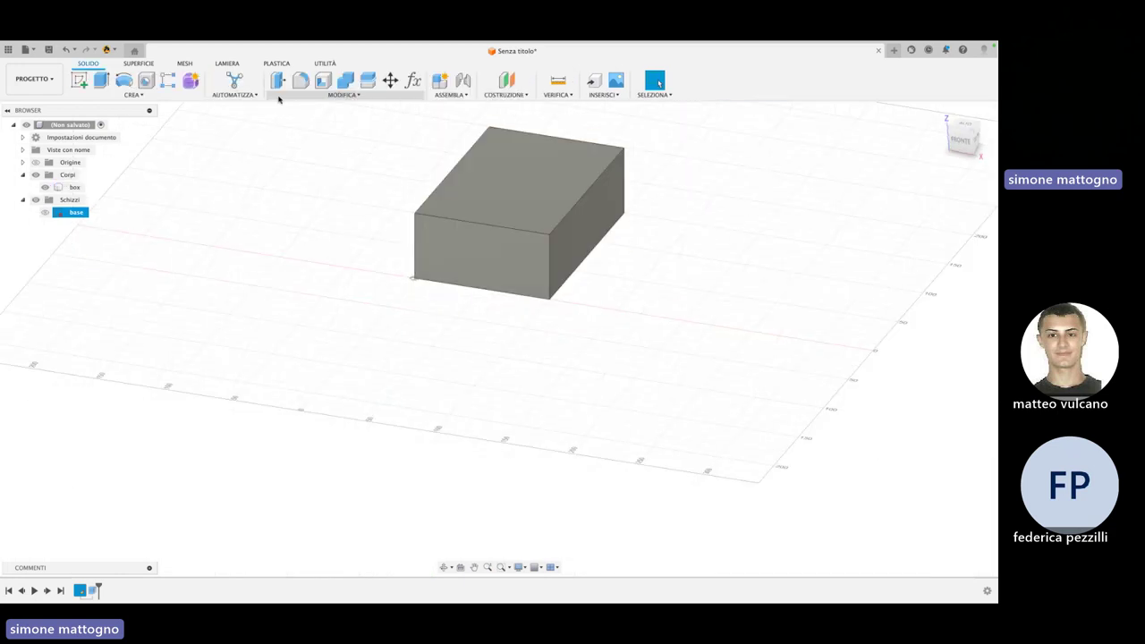
Create user parameter 'altezza' with expression 30 in the parameters dialog
left_click(414, 82)
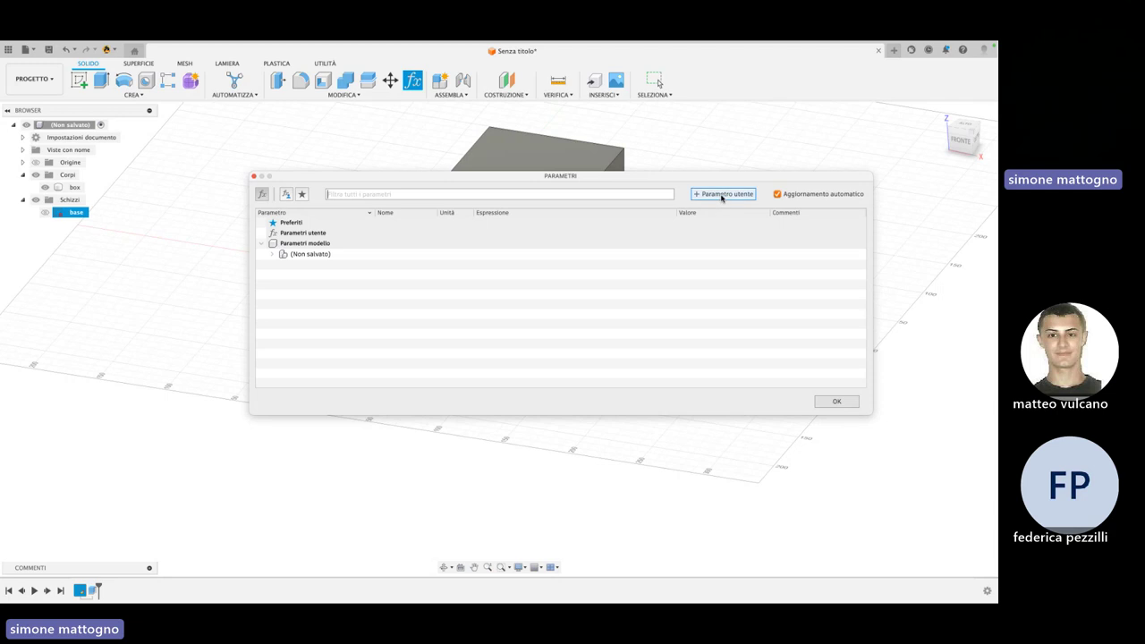
left_click(722, 195)
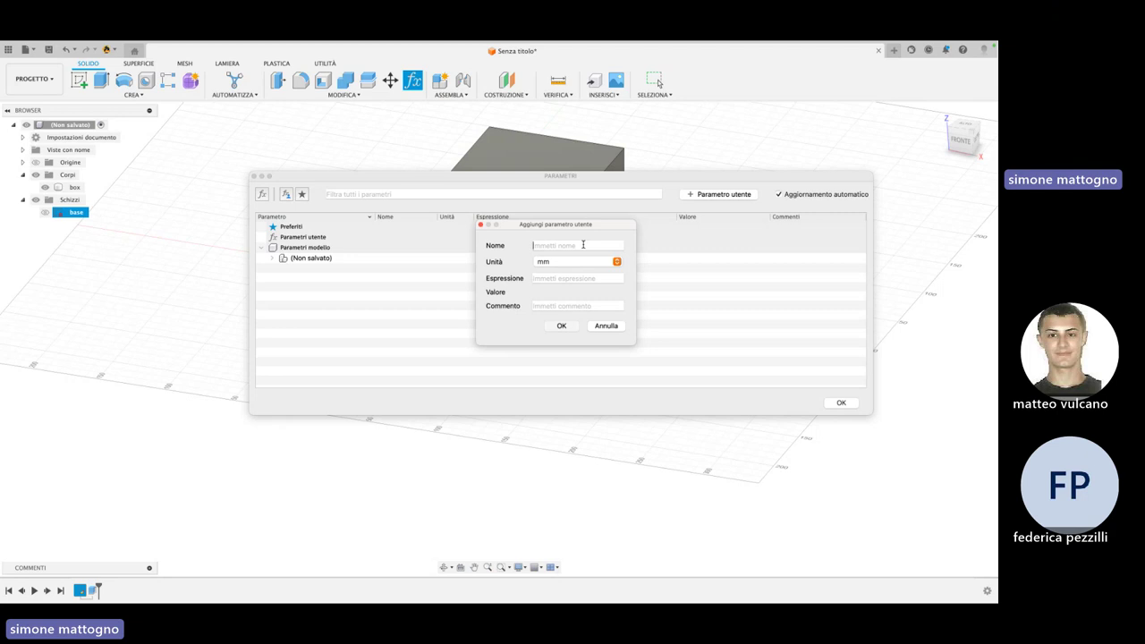
type("altezza")
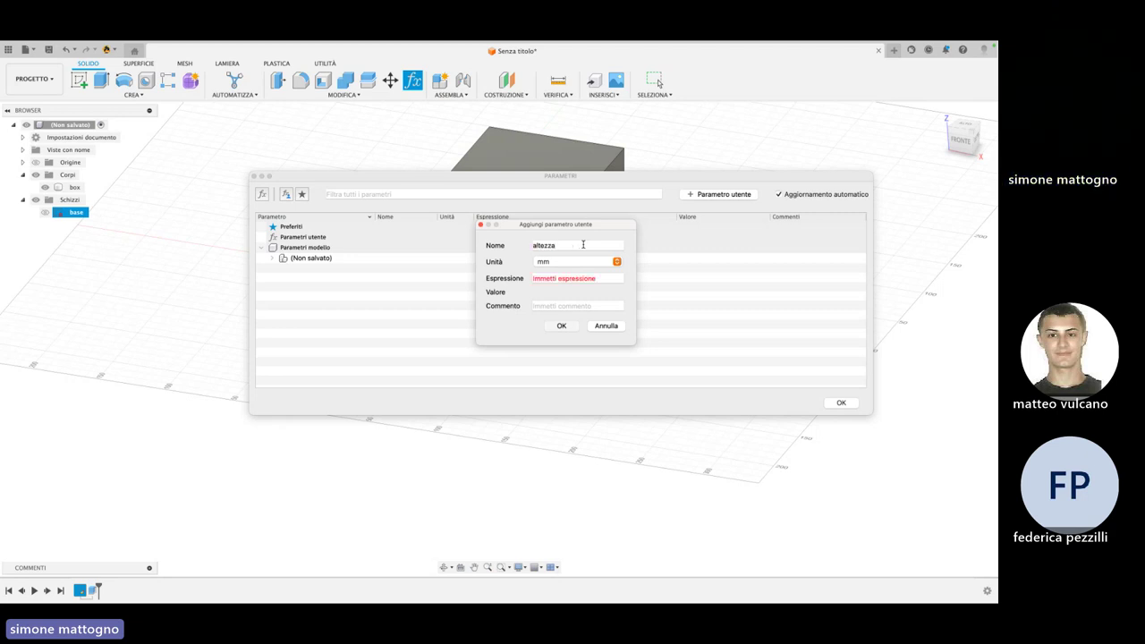
left_click(576, 278)
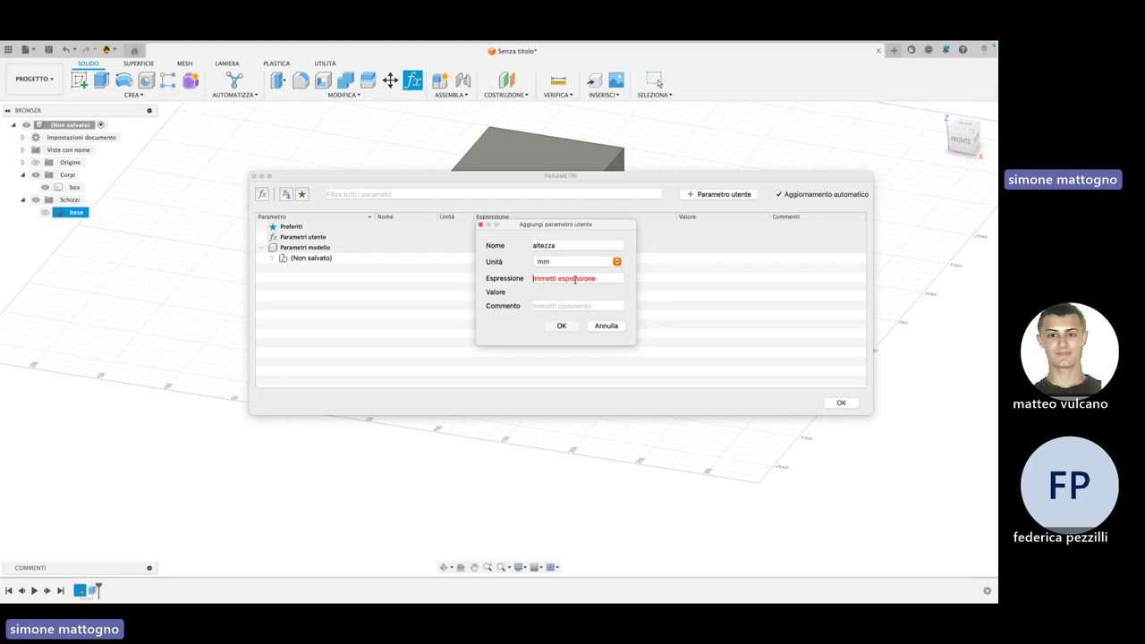
type("30")
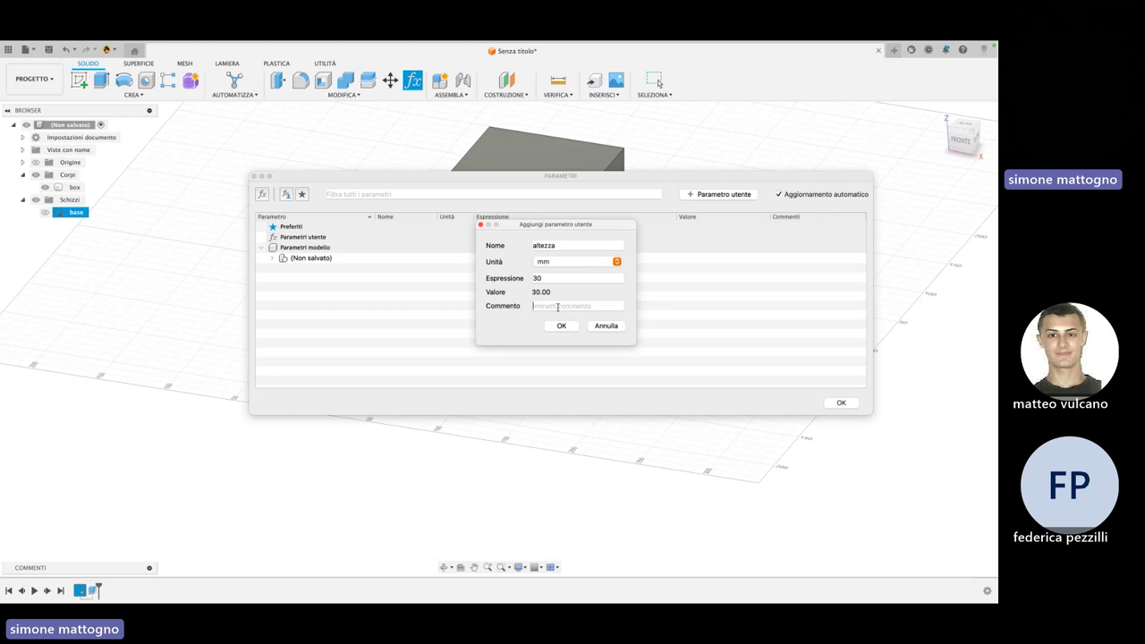
key("Tab")
left_click(572, 330)
left_click(566, 327)
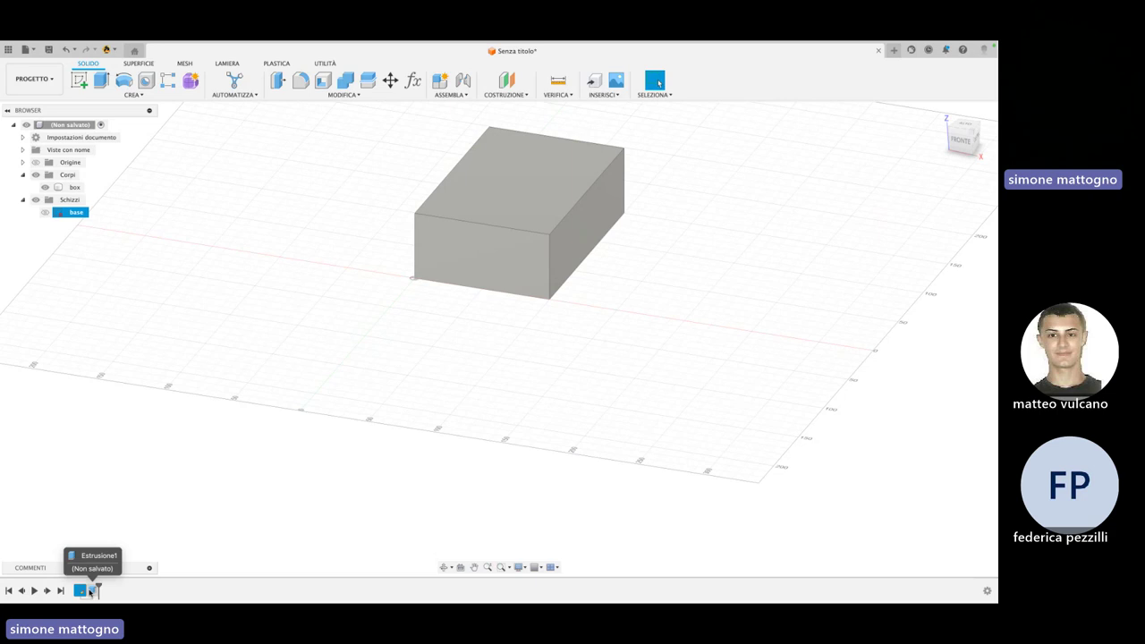
Edit Estrusione1 so its distance is 'altezza', making the box 30 mm tall
left_click(91, 592)
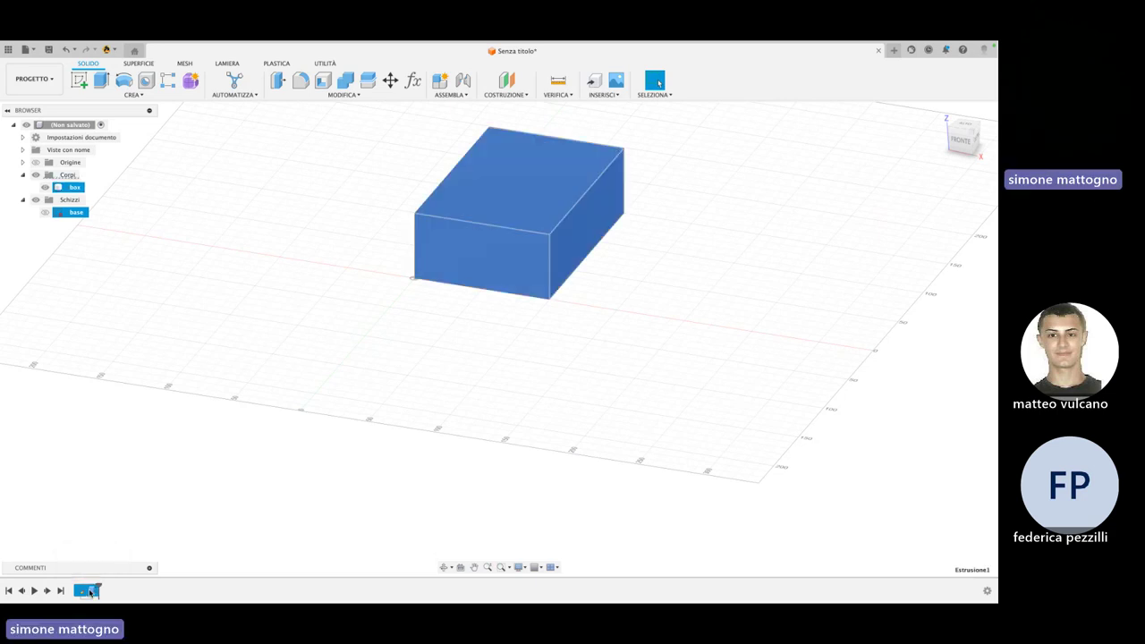
left_click(91, 591)
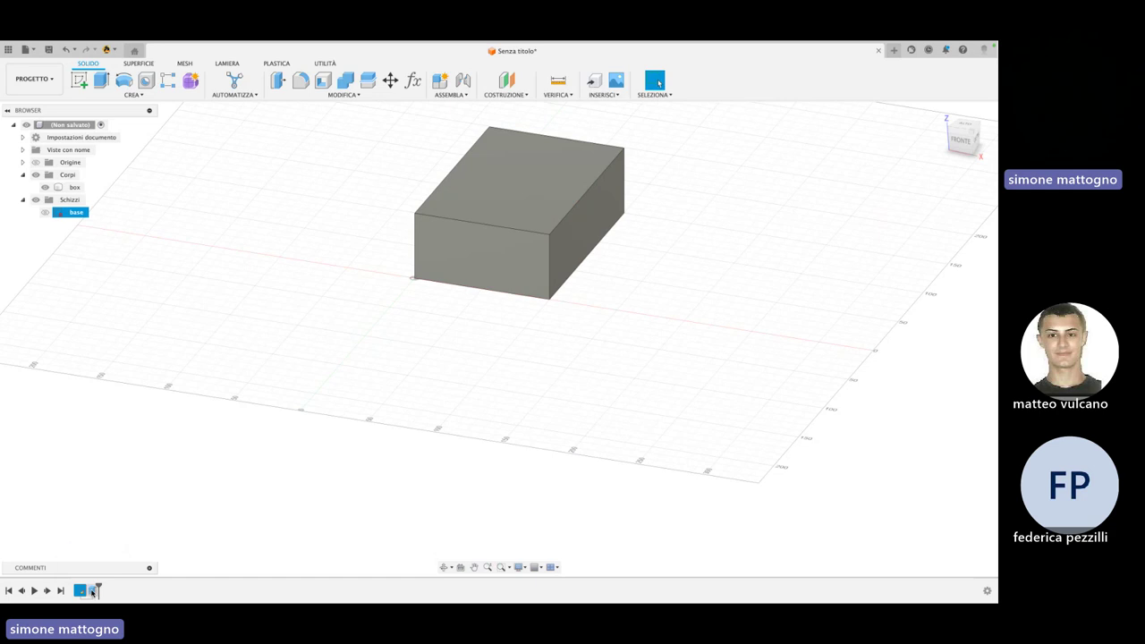
right_click(95, 591)
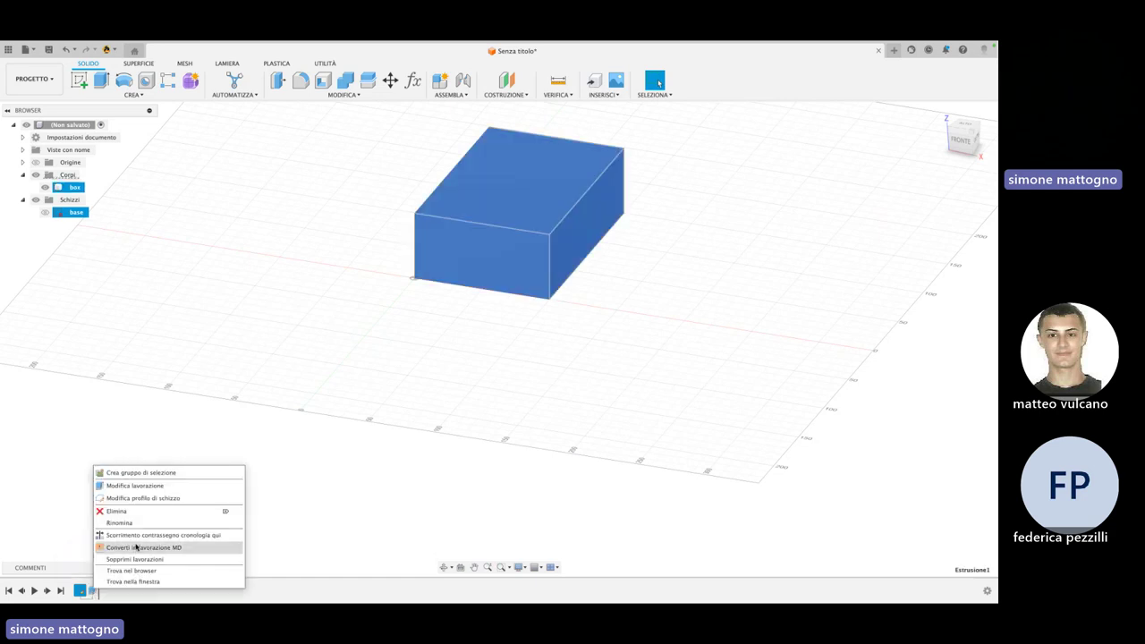
left_click(158, 493)
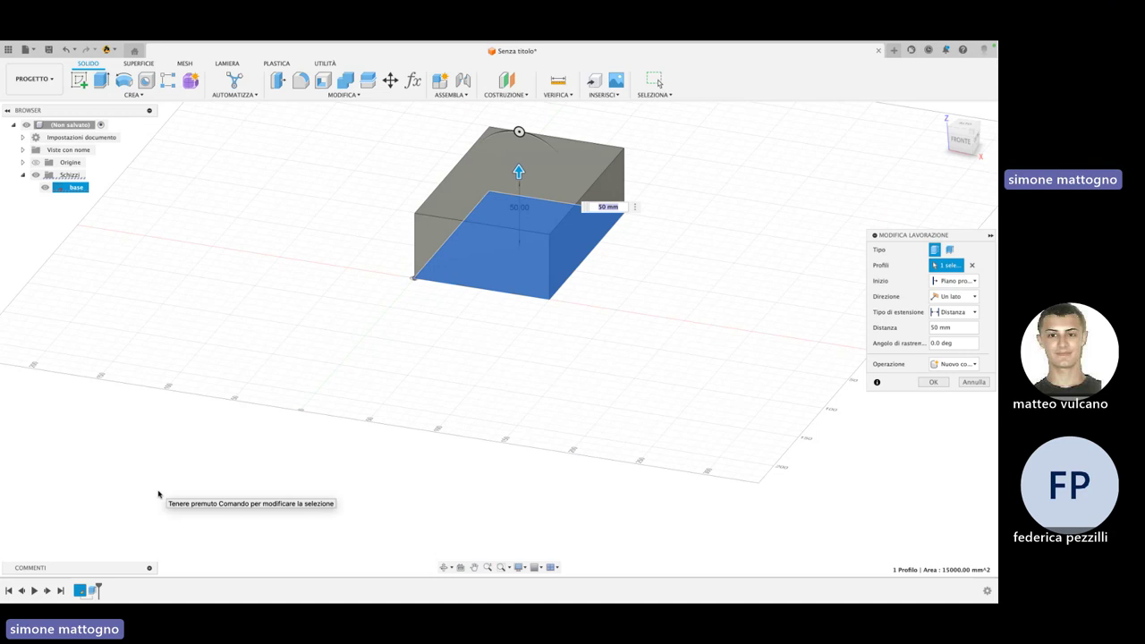
type("altezza")
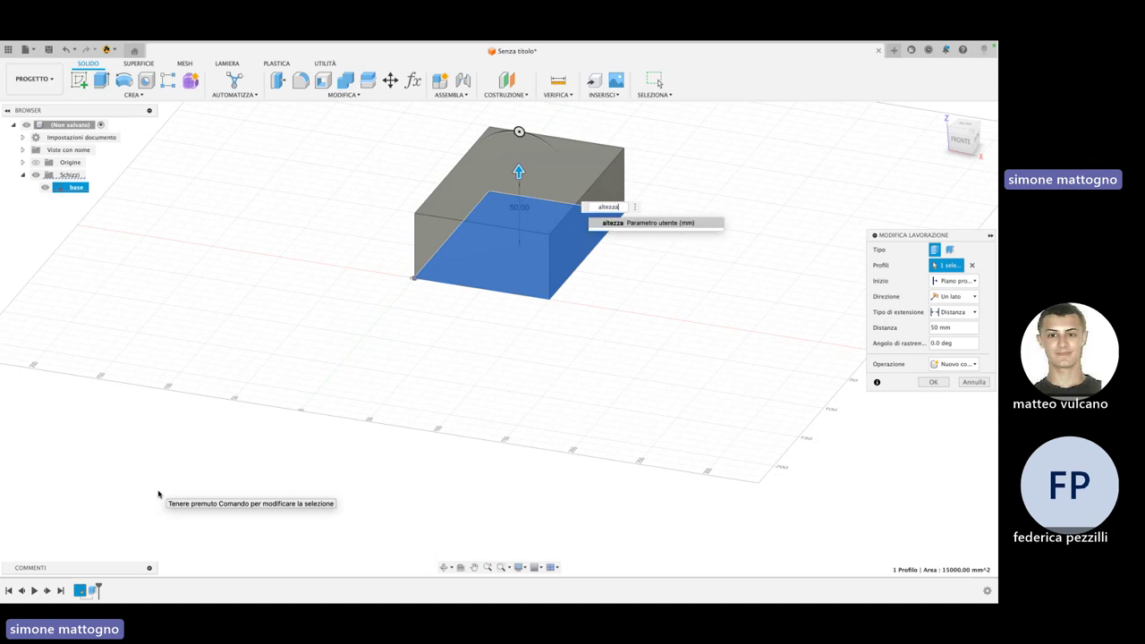
key("Return")
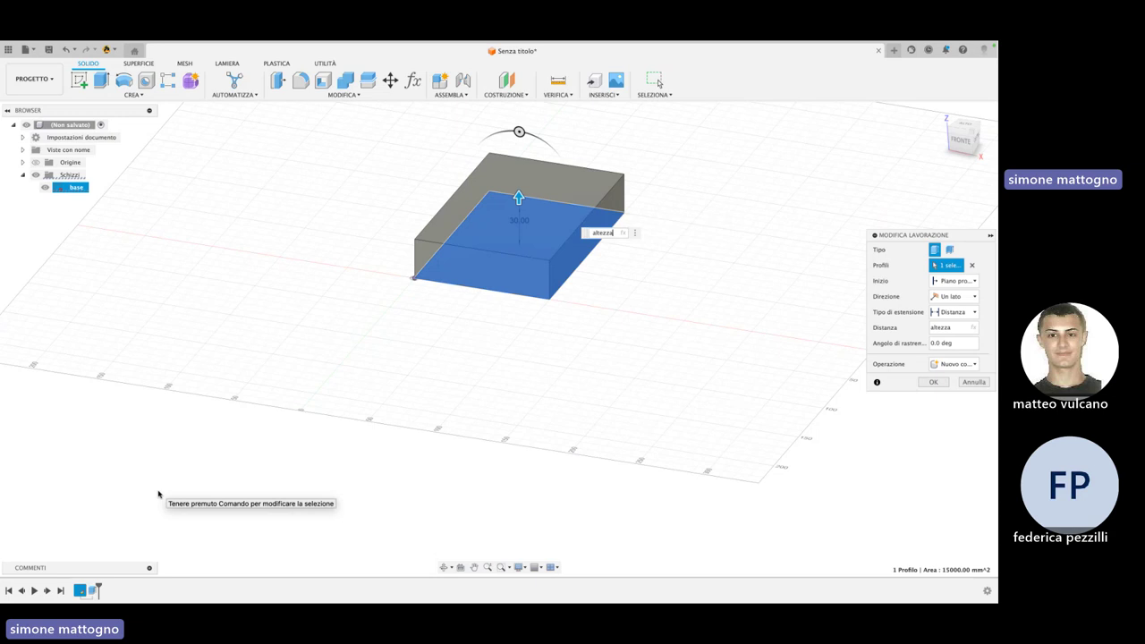
key("Return")
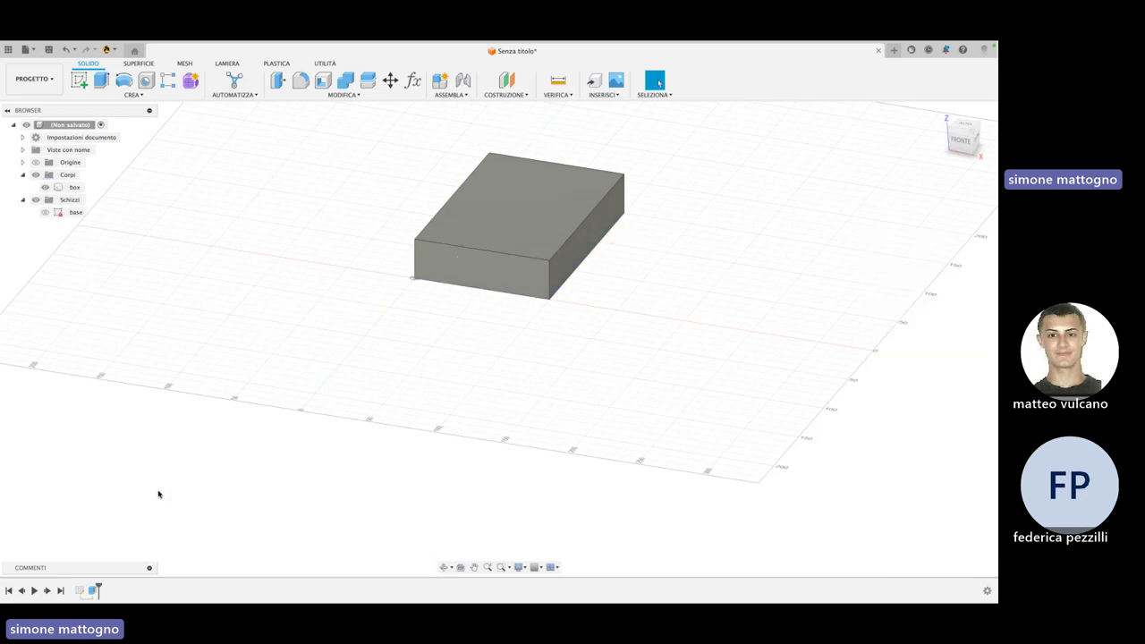
Change the extrusion distance expression to 'altezza*2'
double_click(94, 590)
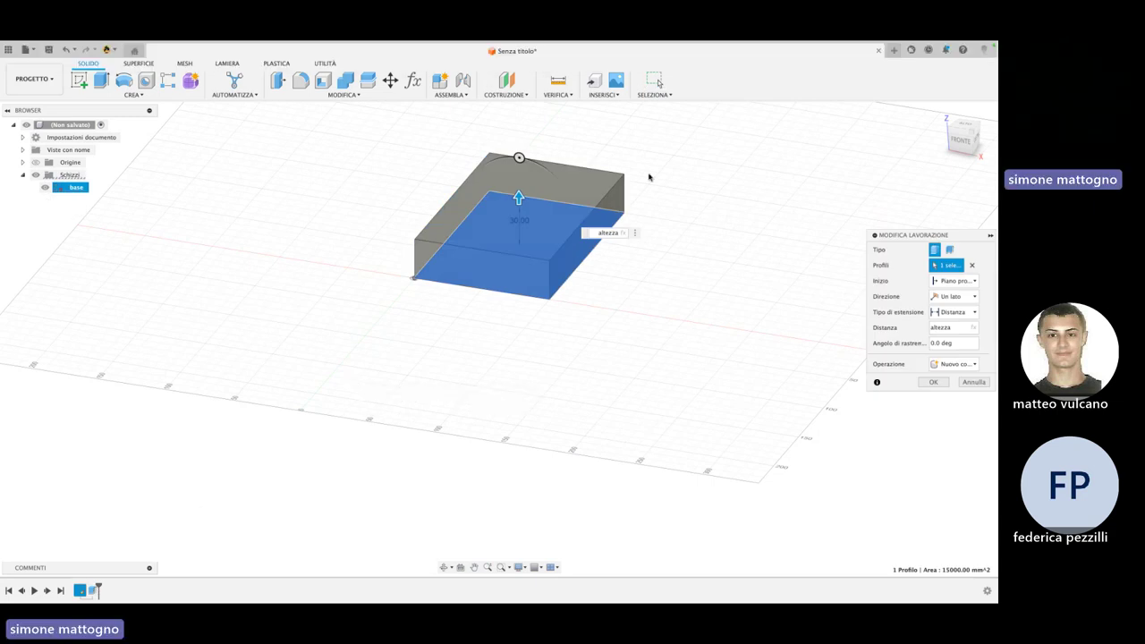
left_click(626, 232)
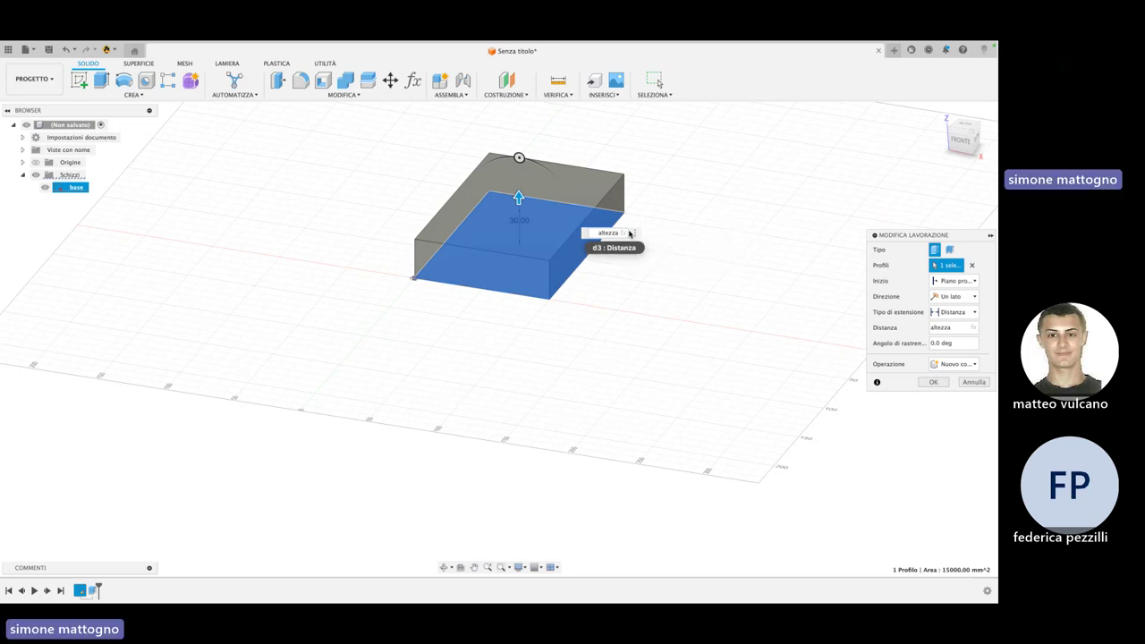
type("*2")
key("Return")
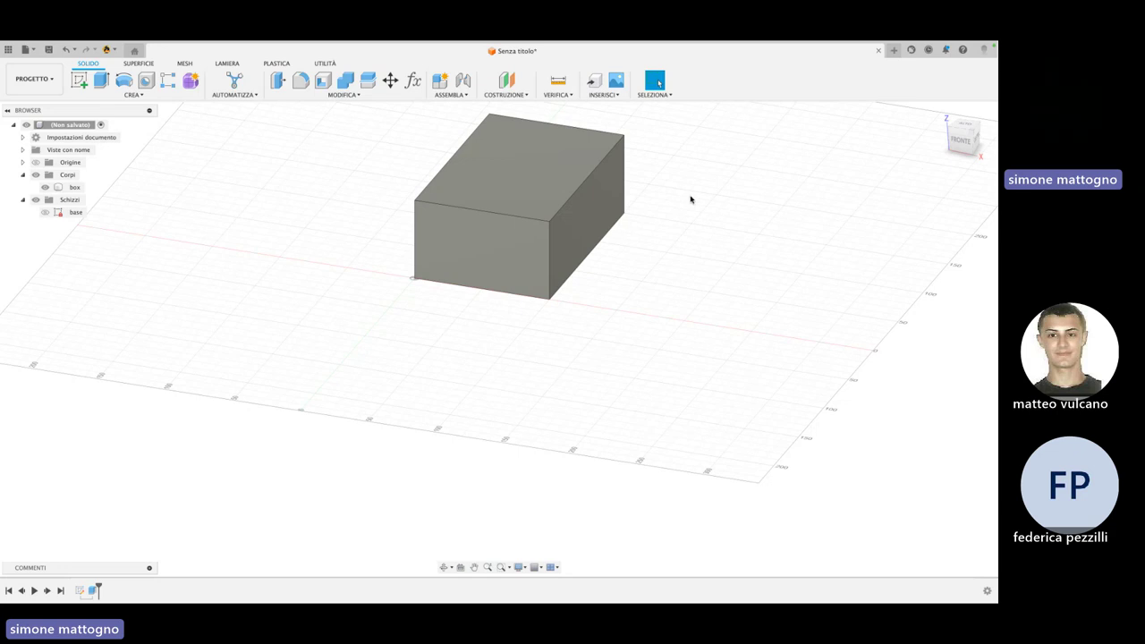
left_click(573, 254)
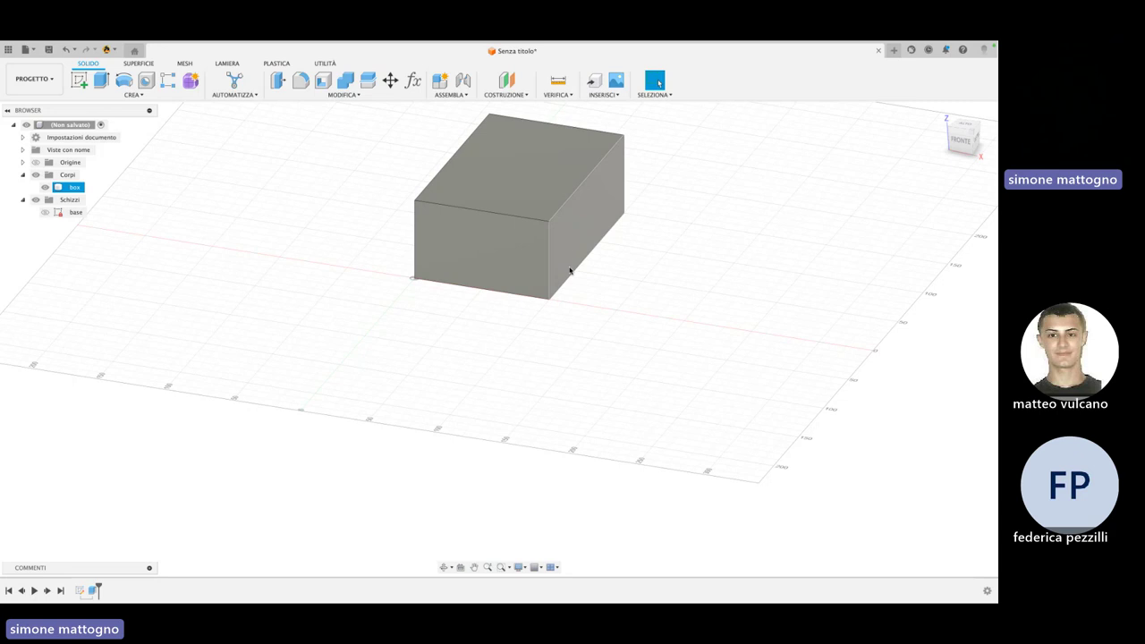
left_click(570, 279)
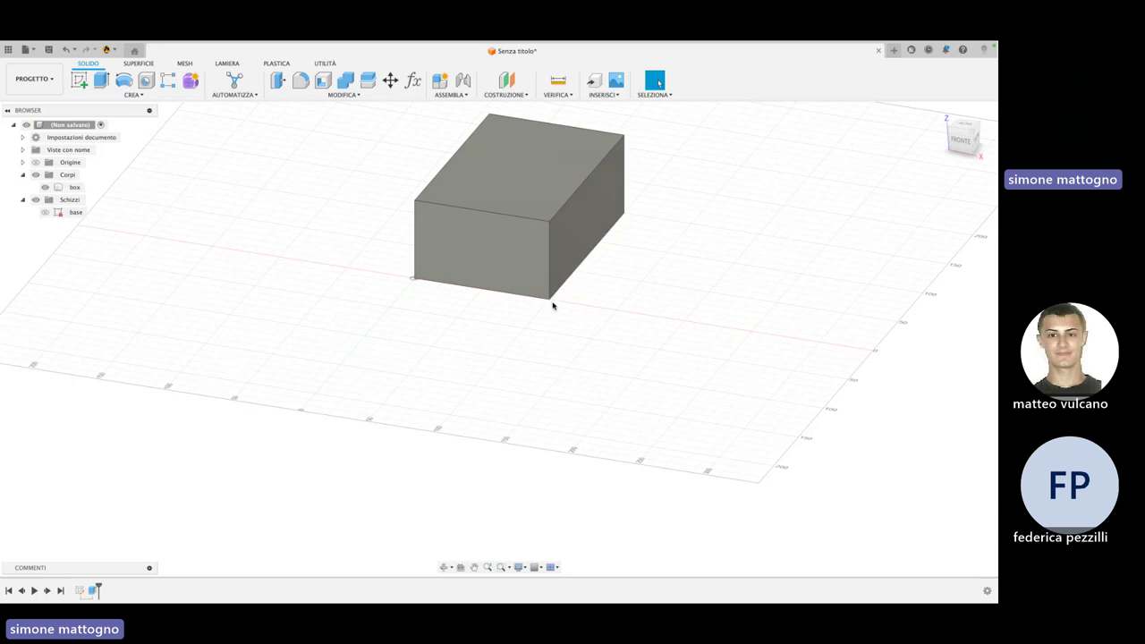
left_click(537, 192)
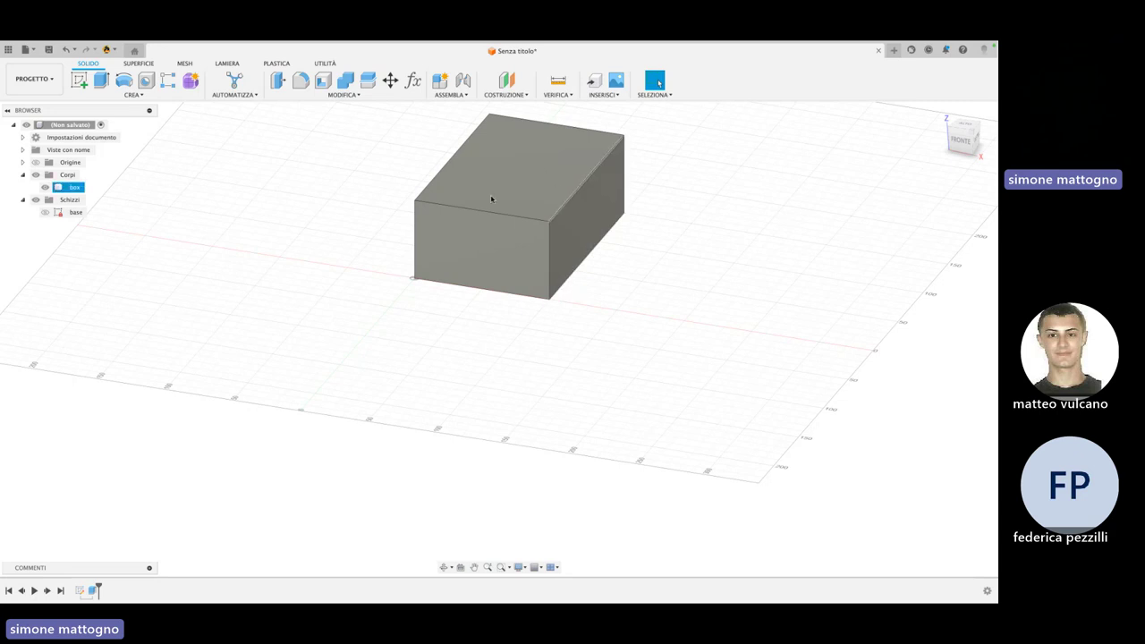
left_click(577, 279)
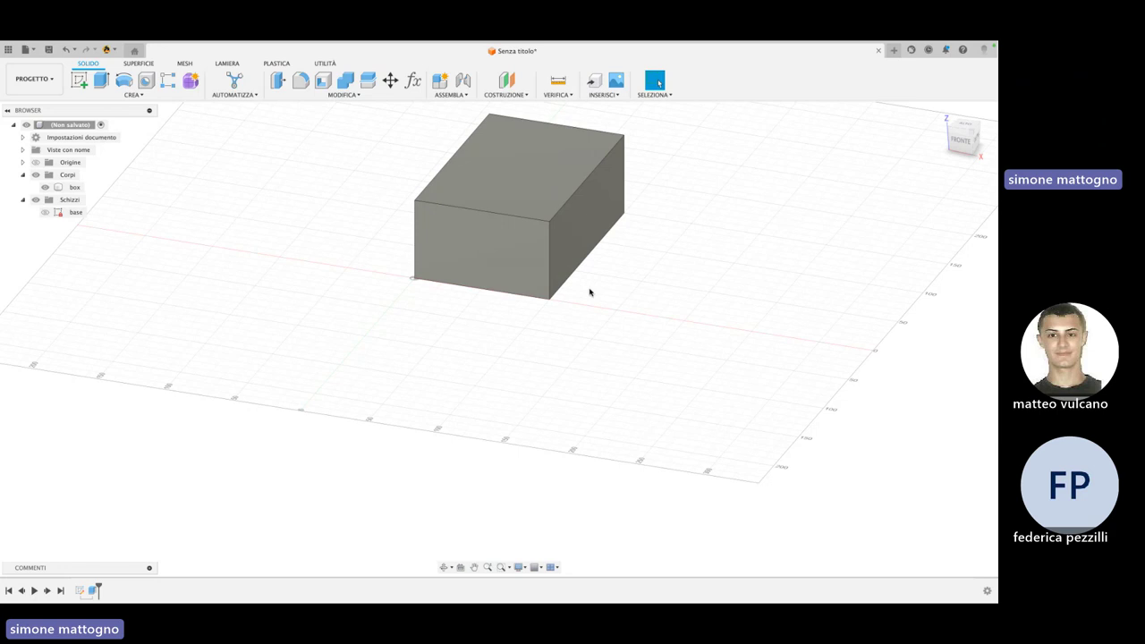
left_click(558, 272)
left_click(550, 285)
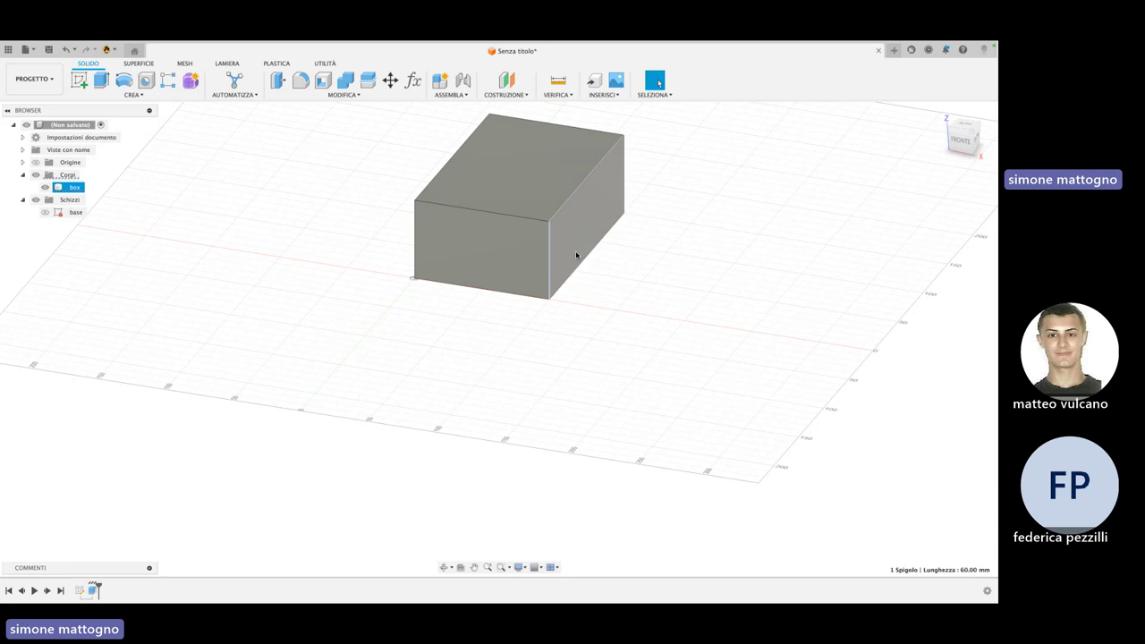
left_click(577, 252)
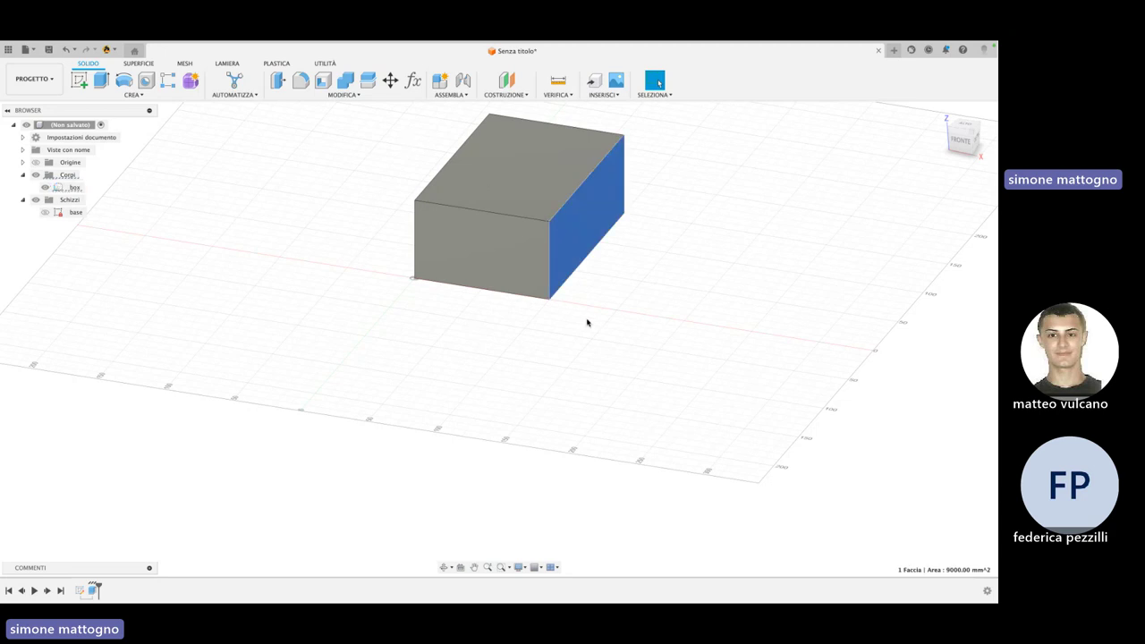
left_click(550, 269)
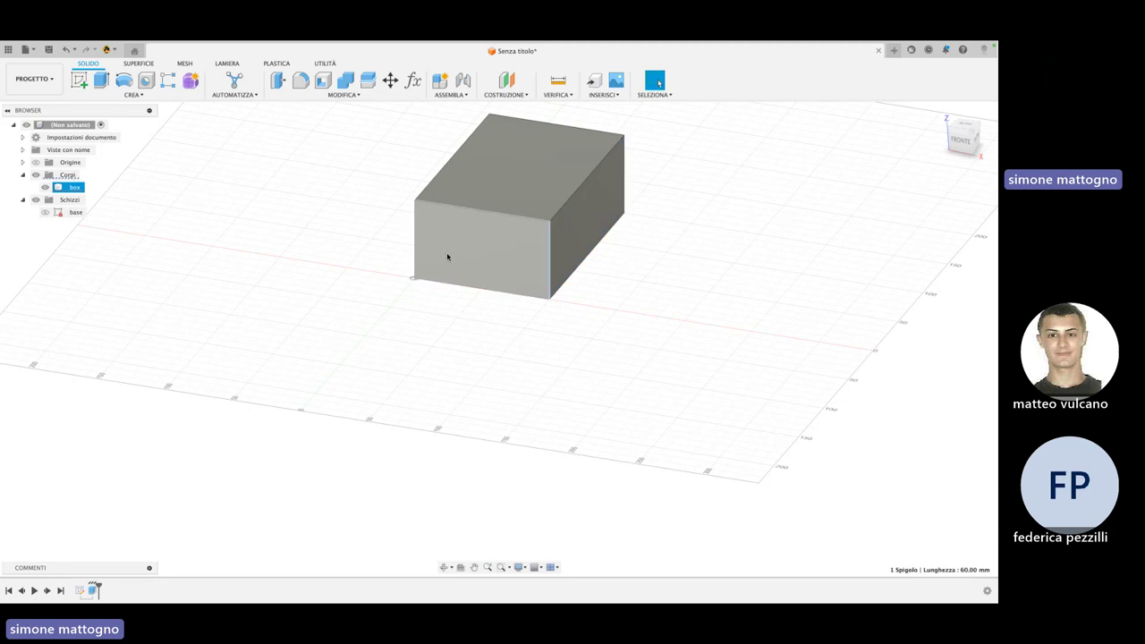
Select the remaining vertical edges, orbiting to the back ones, and fillet all four
left_click(416, 249, "shift")
middle_click_drag(417, 246, 525, 303, "shift")
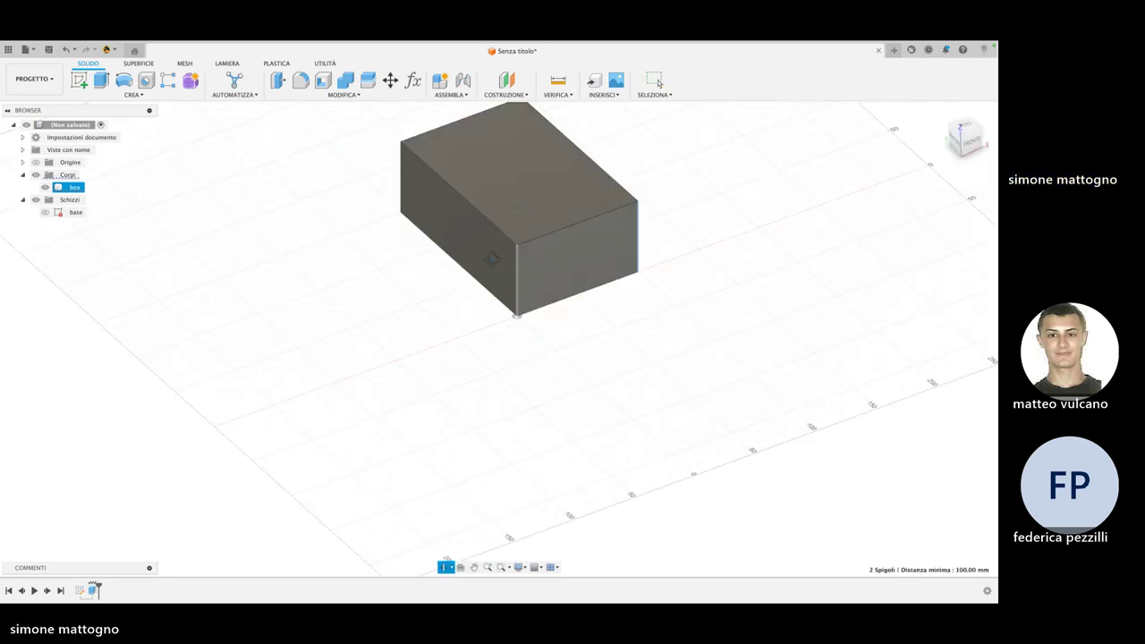
left_click(524, 303, "shift")
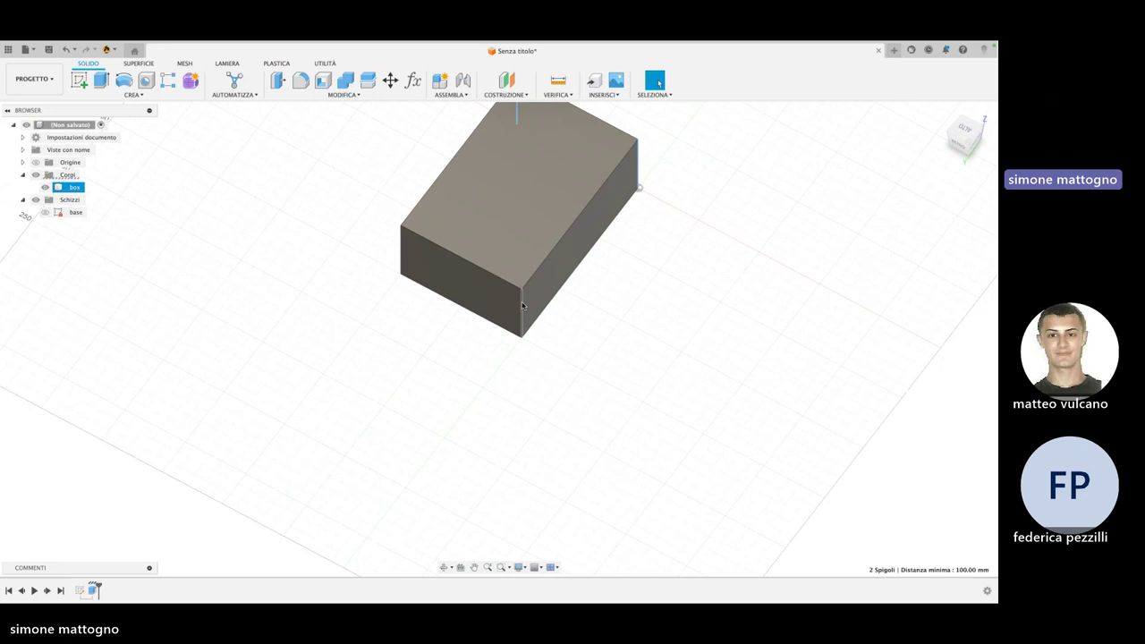
left_click(402, 243, "shift")
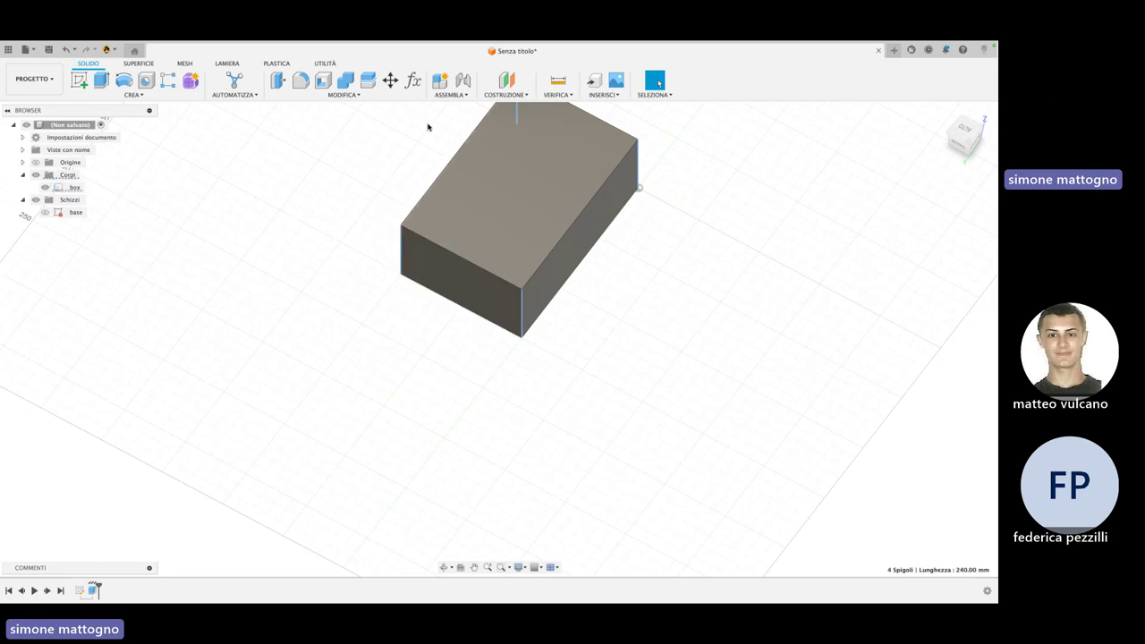
left_click(301, 80)
key("Escape")
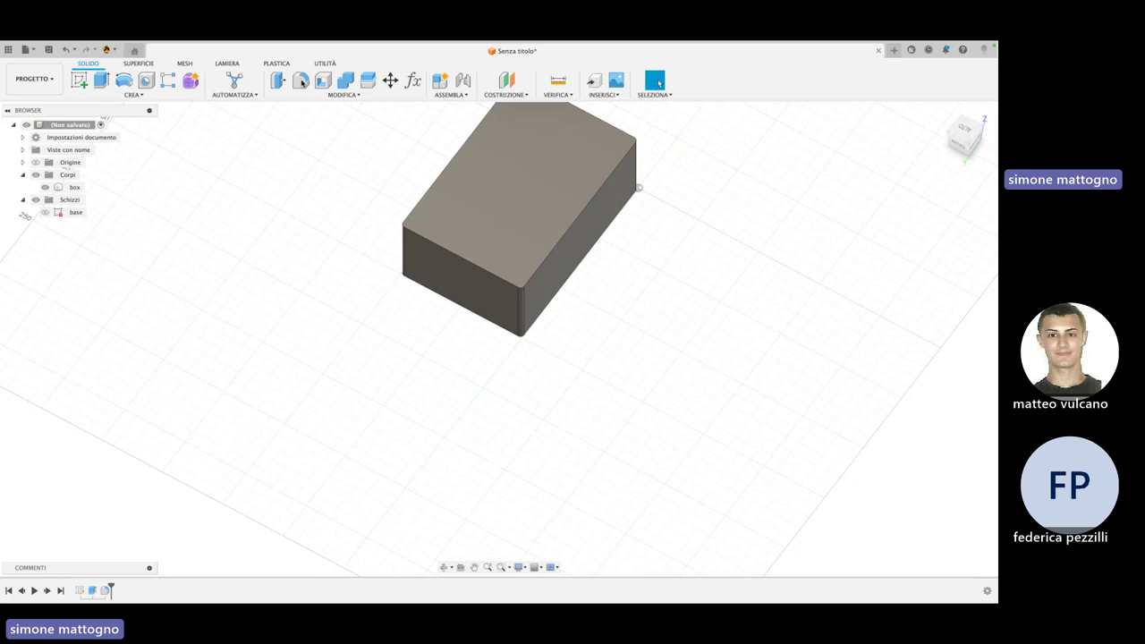
left_click(494, 164)
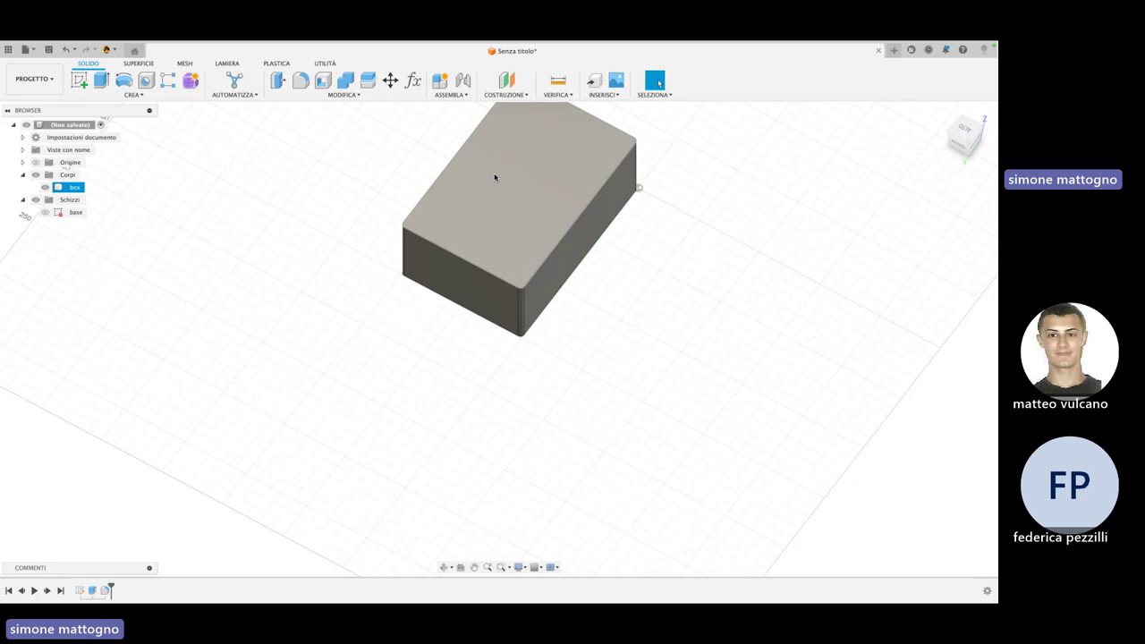
mouse_move(552, 263)
middle_mouse_down("shift")
mouse_move(599, 315)
mouse_move(591, 266)
mouse_move(588, 283)
middle_mouse_up("shift")
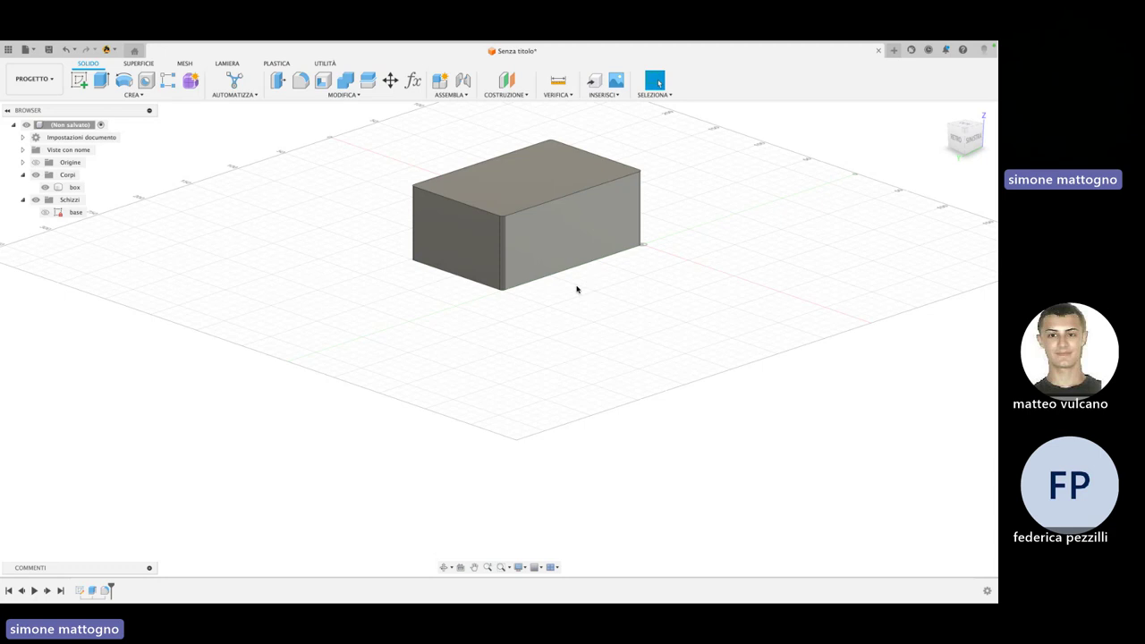
Orbit to a low front view and select the box's top face
left_click(533, 205)
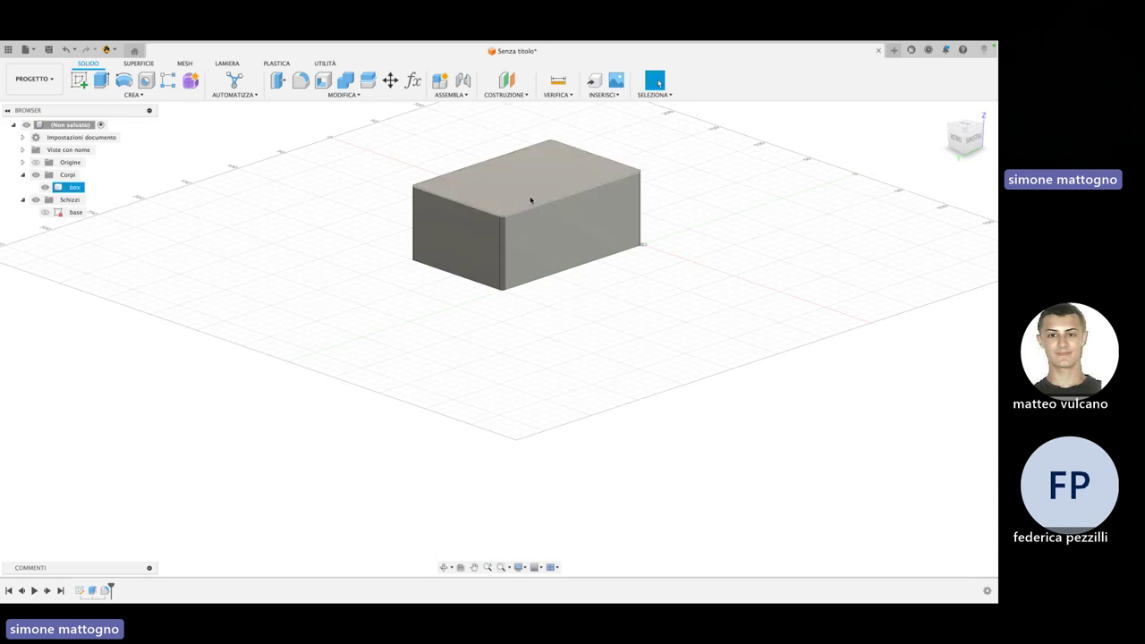
left_click(540, 249)
scroll(533, 240, "up", 2)
scroll(527, 235, "up", 3)
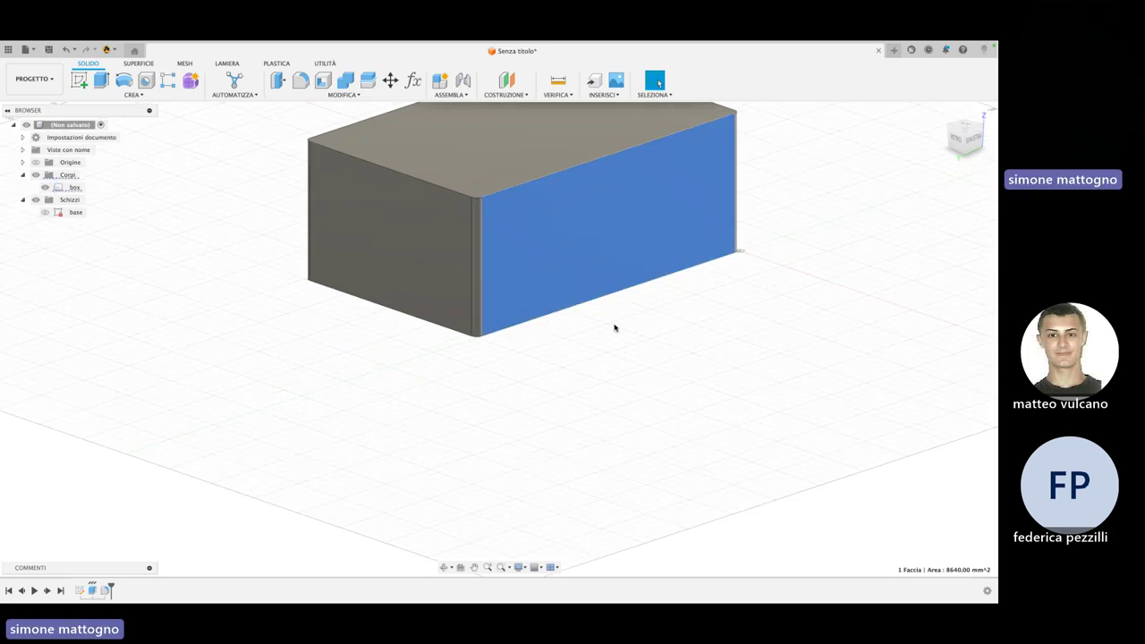
middle_click_drag(613, 325, 603, 355, "shift")
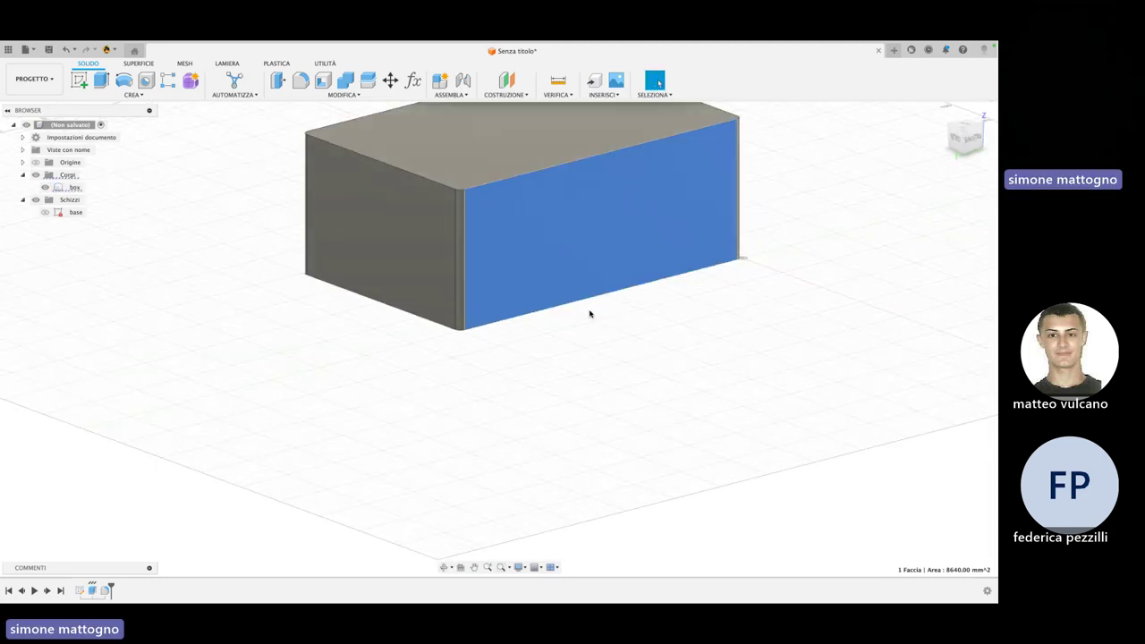
scroll(593, 350, "down", 2)
scroll(535, 202, "up", 3)
left_click(535, 202)
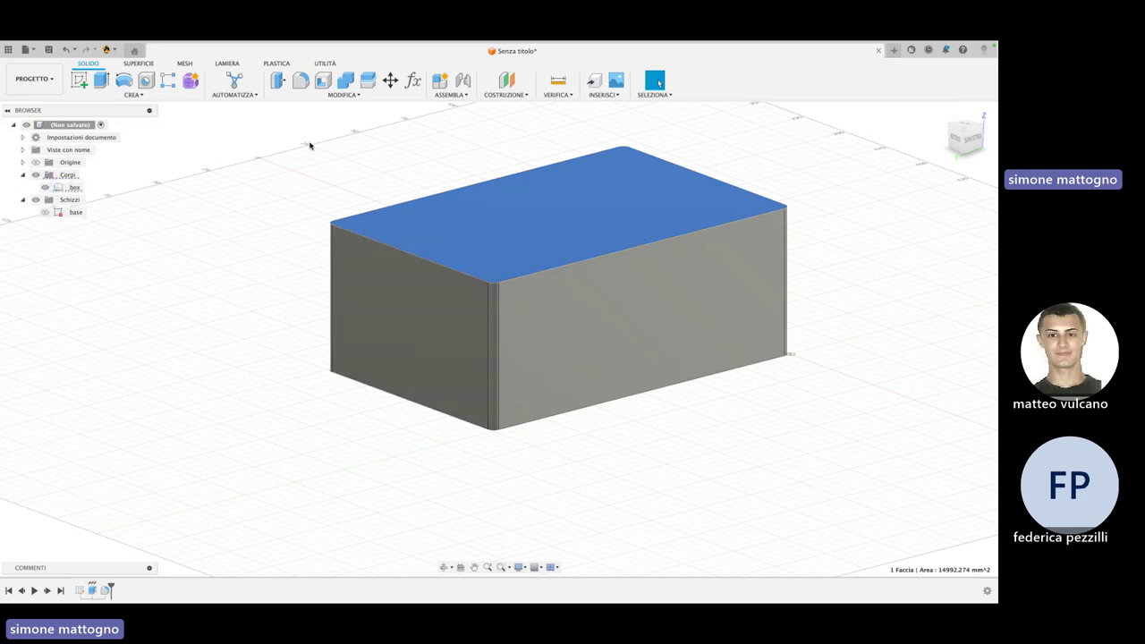
Fillet the edges around the top face with a 3 mm radius
left_click(300, 84)
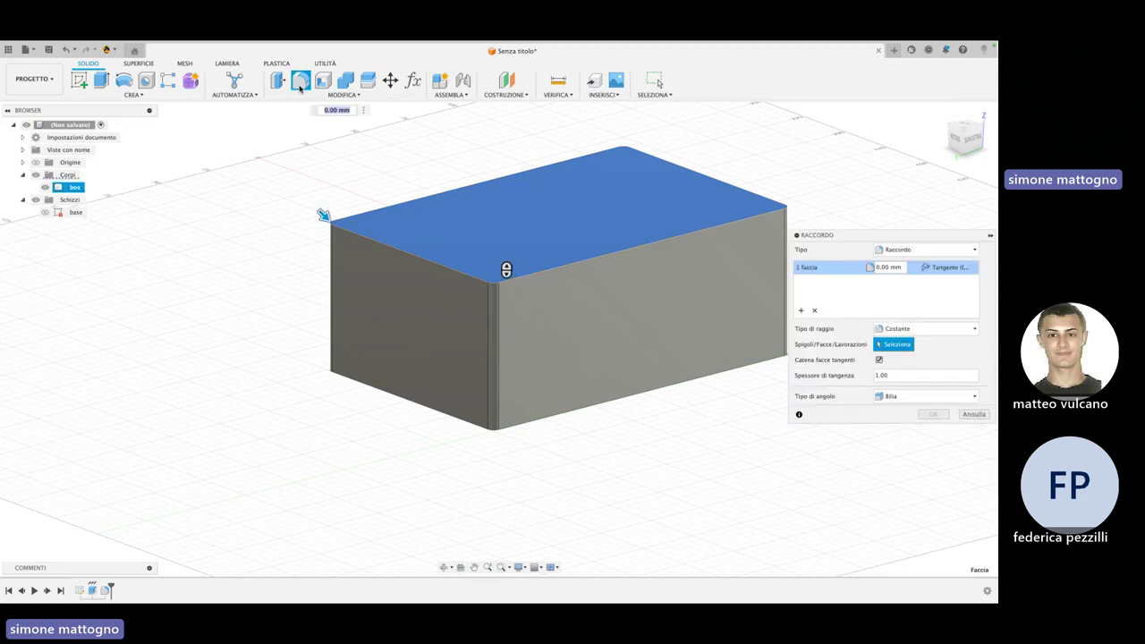
type("5")
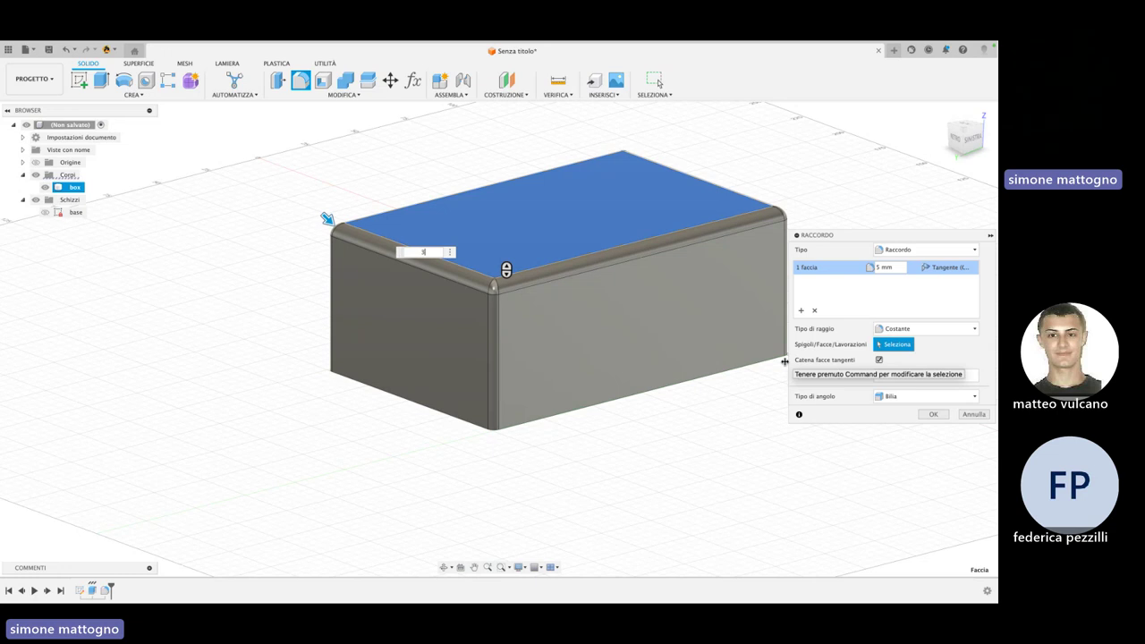
type("3")
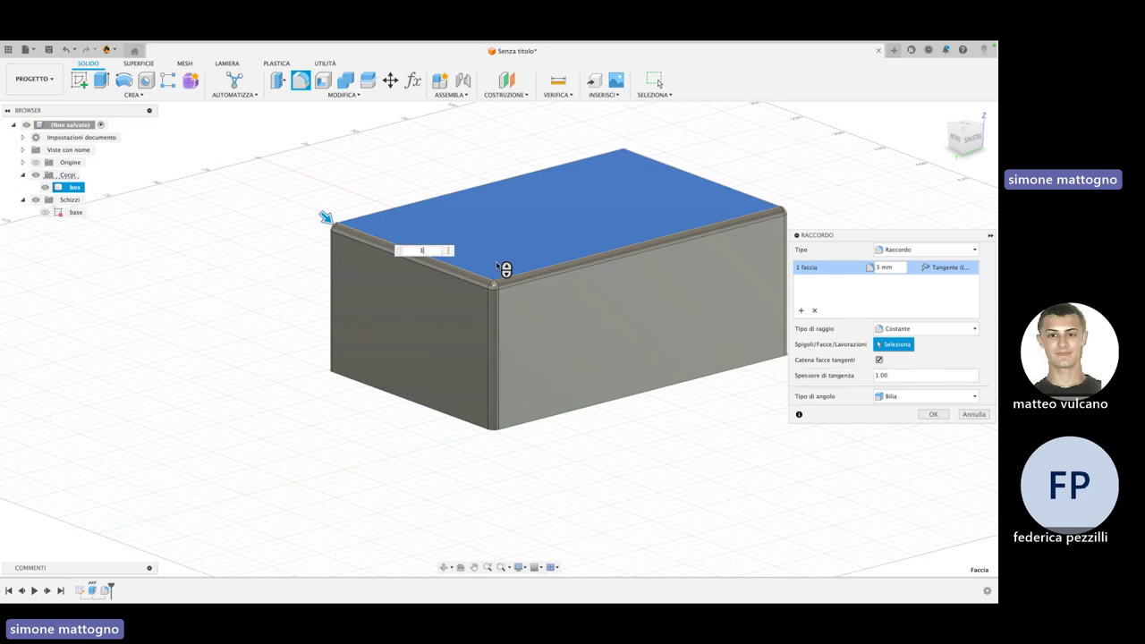
left_click(933, 414)
middle_click_drag(799, 469, 791, 438, "shift")
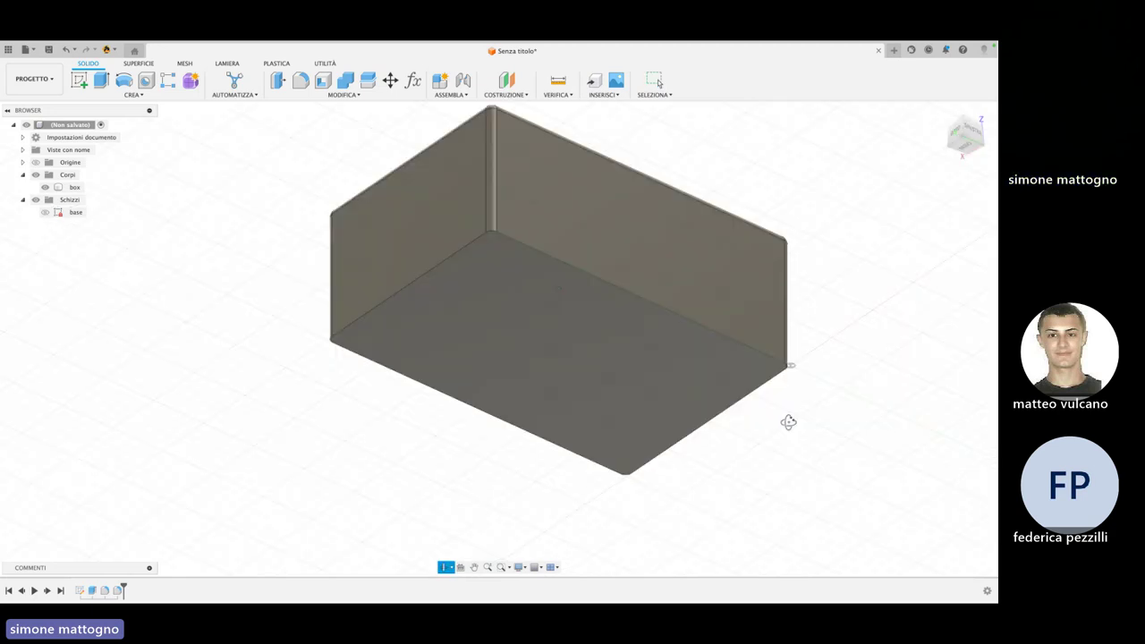
Fillet the edges around the box's bottom face with a 1 mm radius
left_click(466, 264)
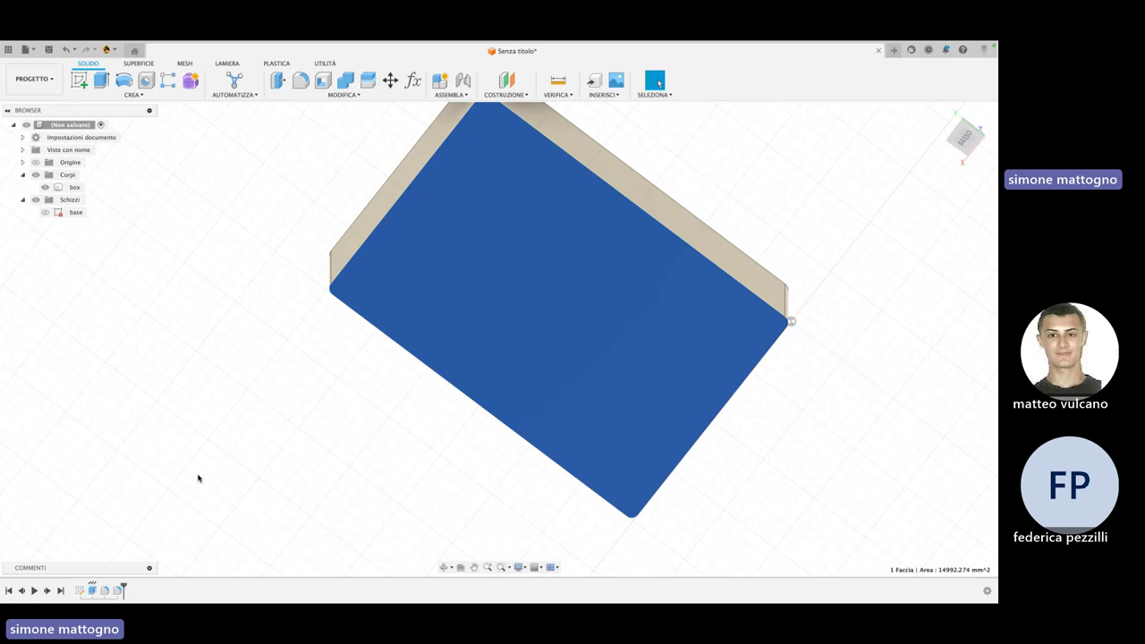
left_click(302, 82)
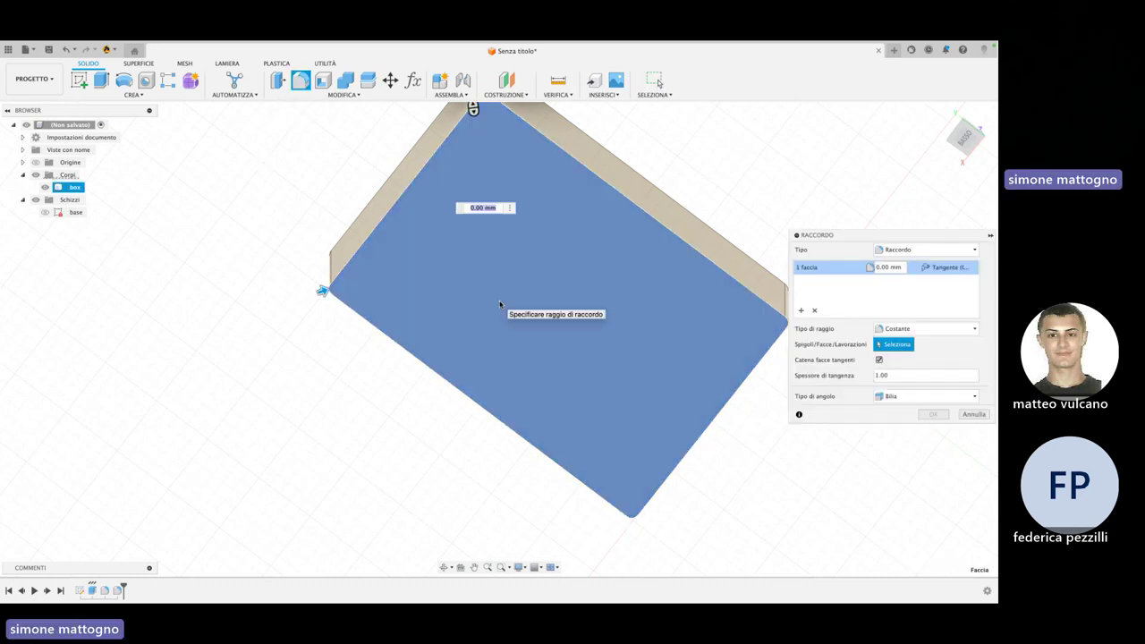
type("1")
key("Return")
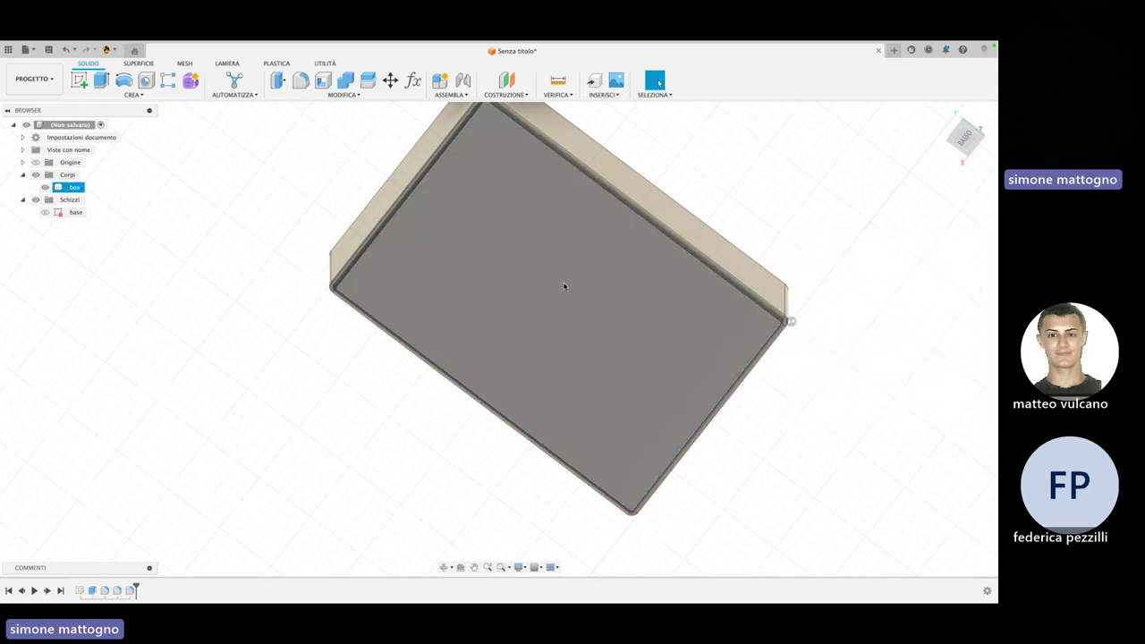
mouse_move(563, 286)
middle_mouse_down("shift")
mouse_move(570, 343)
mouse_move(590, 342)
middle_mouse_up("shift")
left_click(639, 367)
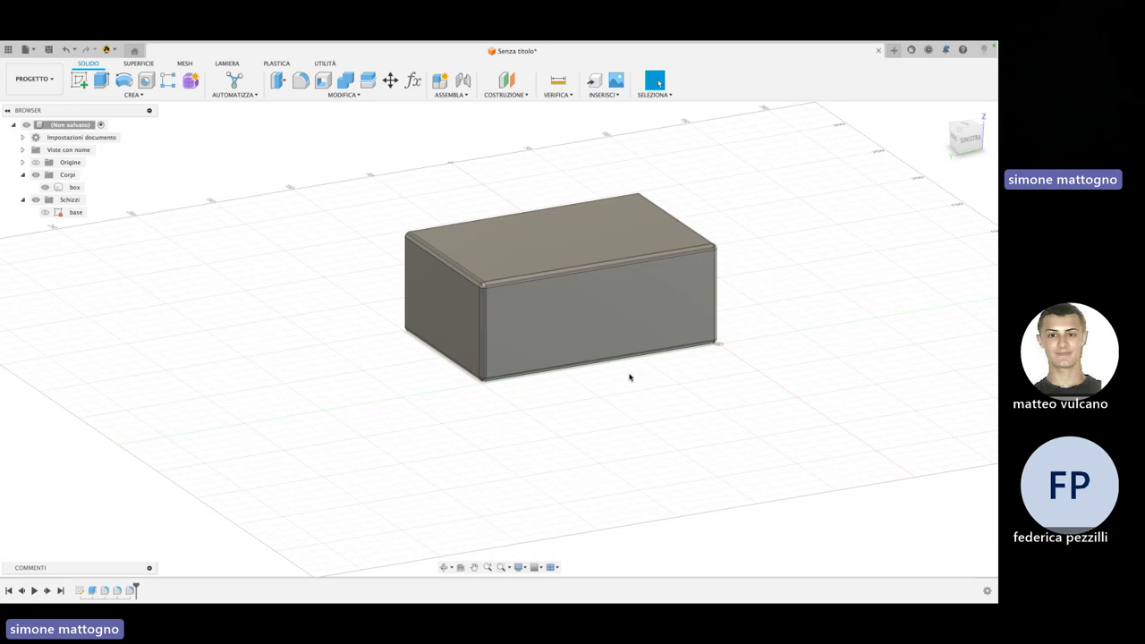
Select the box body and launch the Offset Plane command
left_click(688, 323)
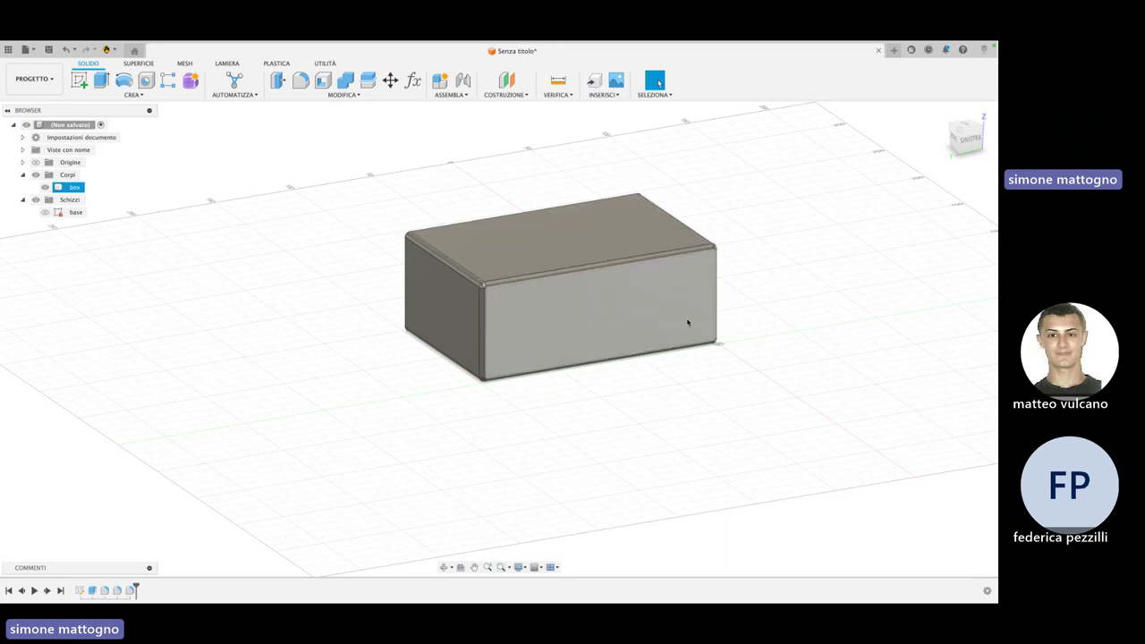
left_click(699, 357)
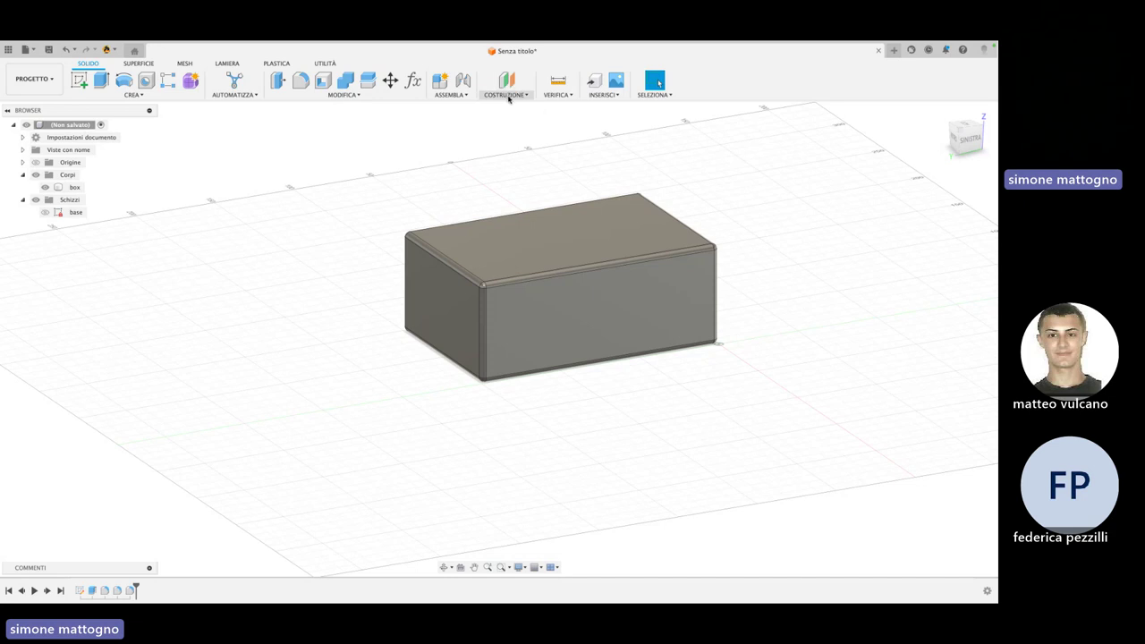
left_click(564, 368)
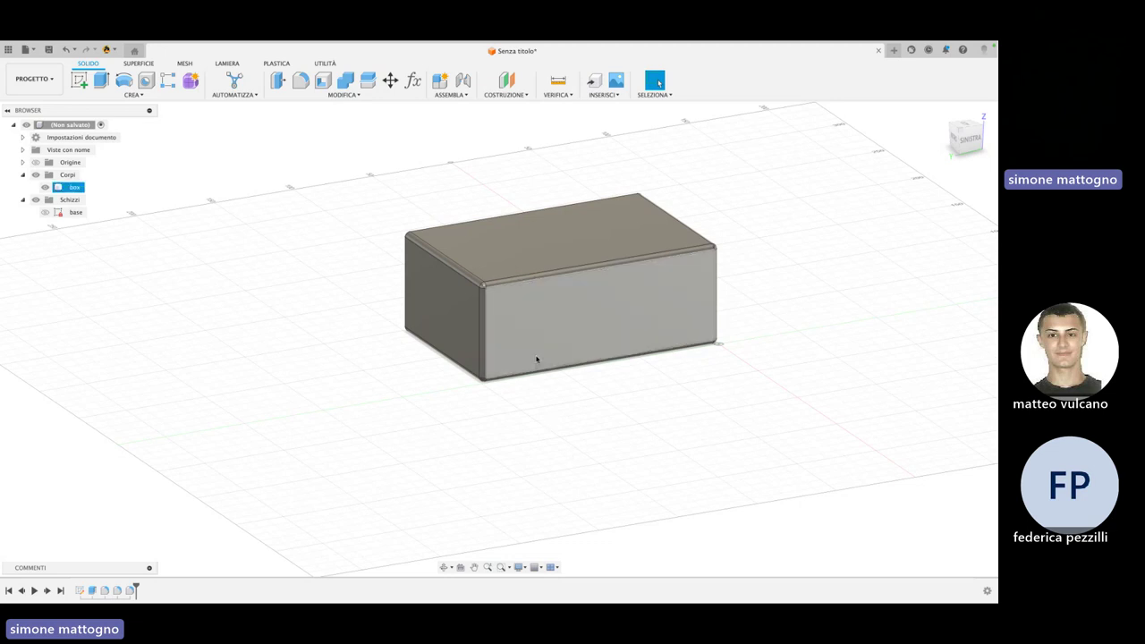
left_click(506, 82)
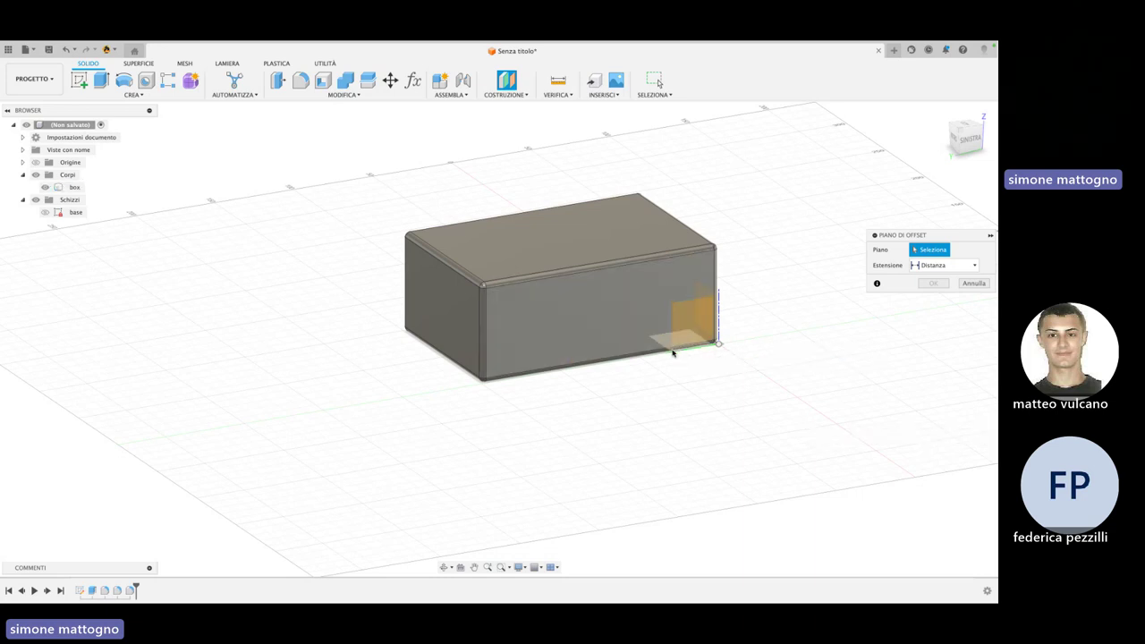
Create a construction plane offset 45 mm from the XY plane
left_click(672, 351)
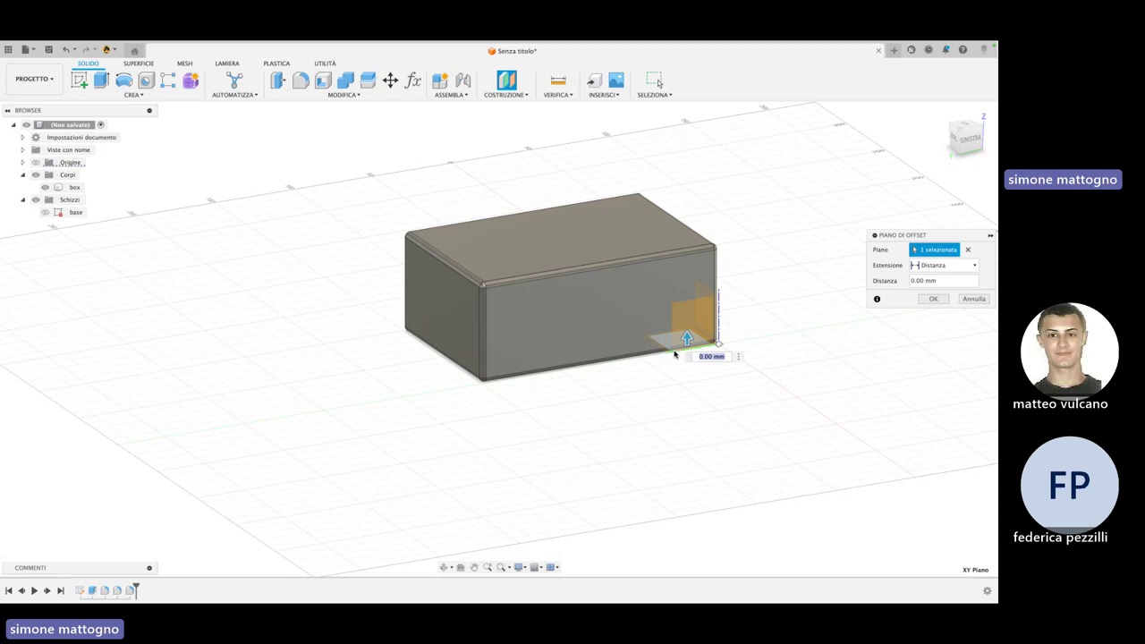
type("45")
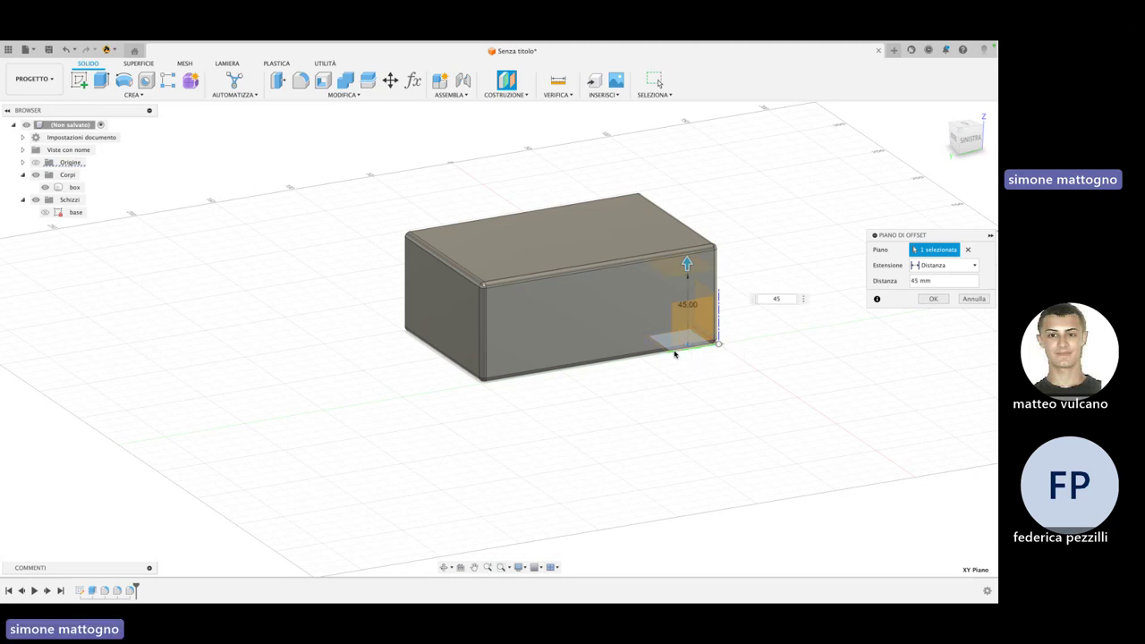
key("Return")
left_click(674, 354)
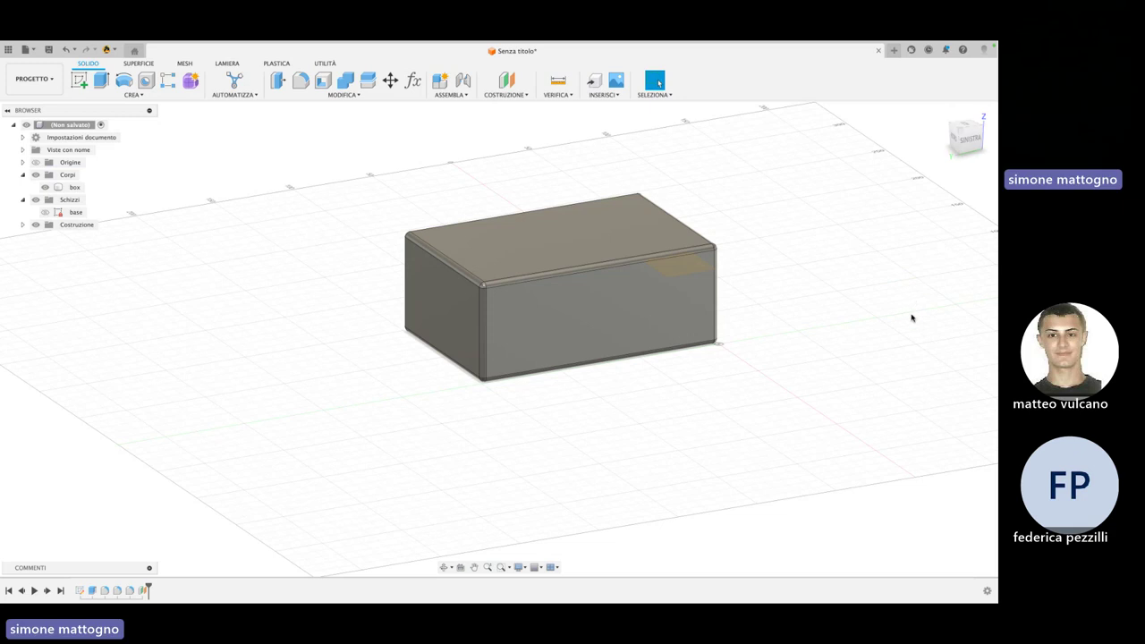
Hide the box to inspect the new construction plane, then show the box again
mouse_move(910, 317)
middle_mouse_down("shift")
mouse_move(895, 300)
mouse_move(943, 312)
mouse_move(934, 315)
middle_mouse_up("shift")
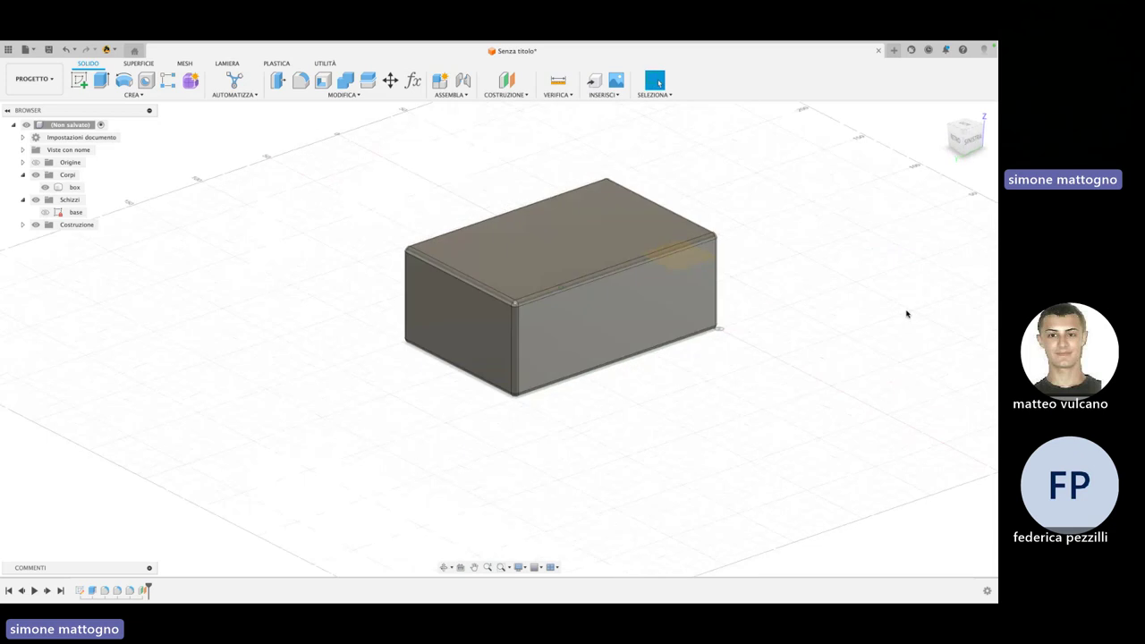
left_click(684, 267)
scroll(681, 268, "up", 5)
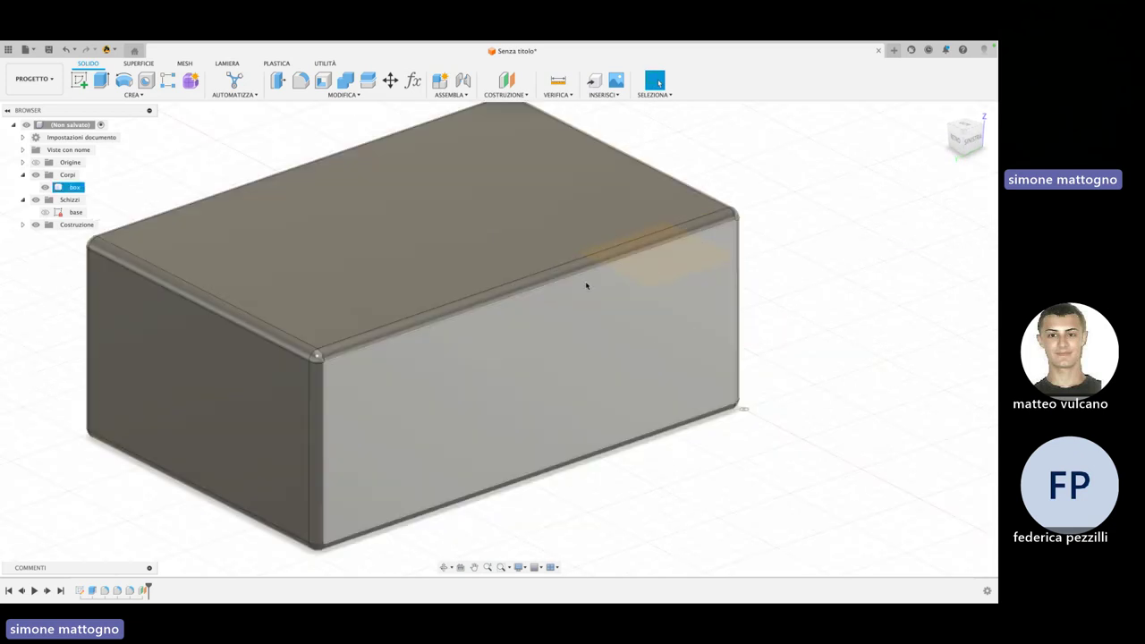
left_click(44, 187)
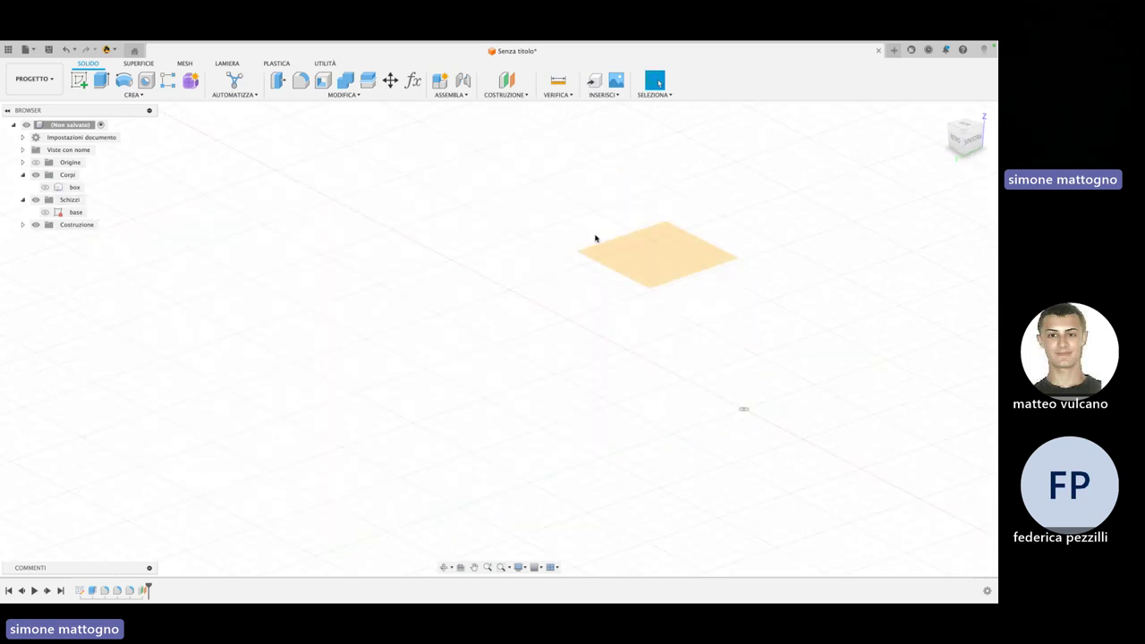
left_click(657, 262)
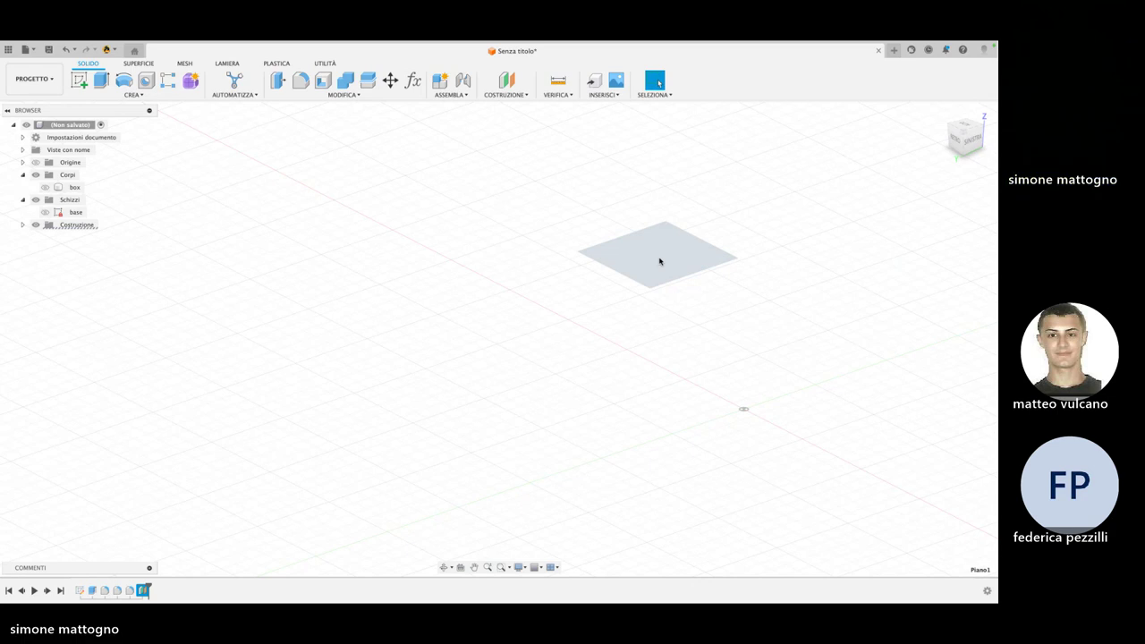
left_click(660, 261)
scroll(727, 340, "down", 3)
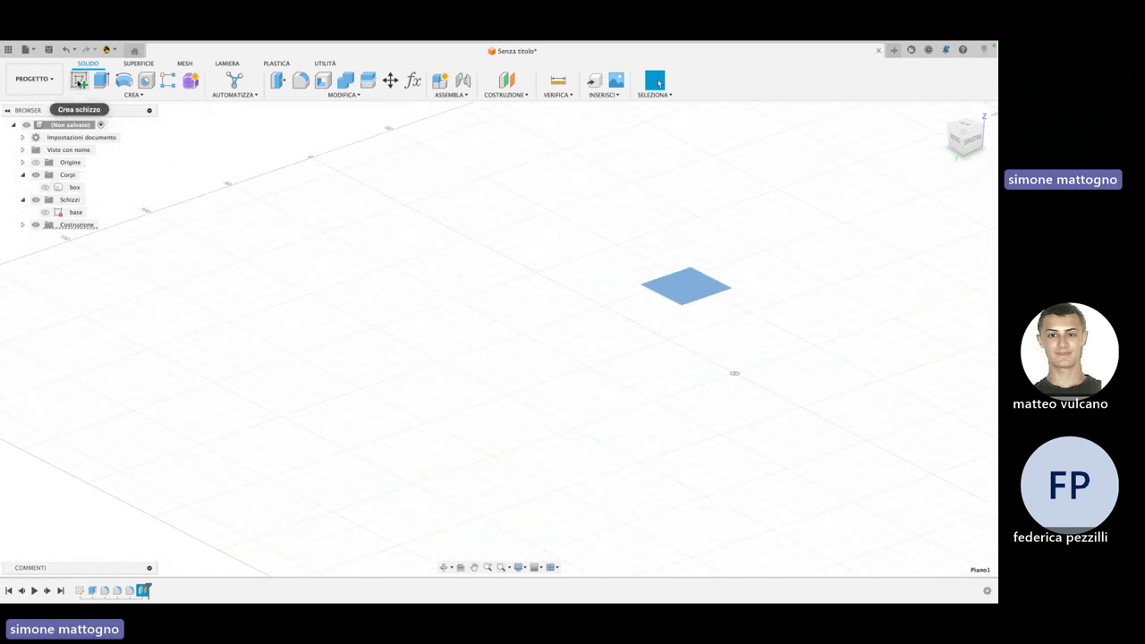
left_click(44, 187)
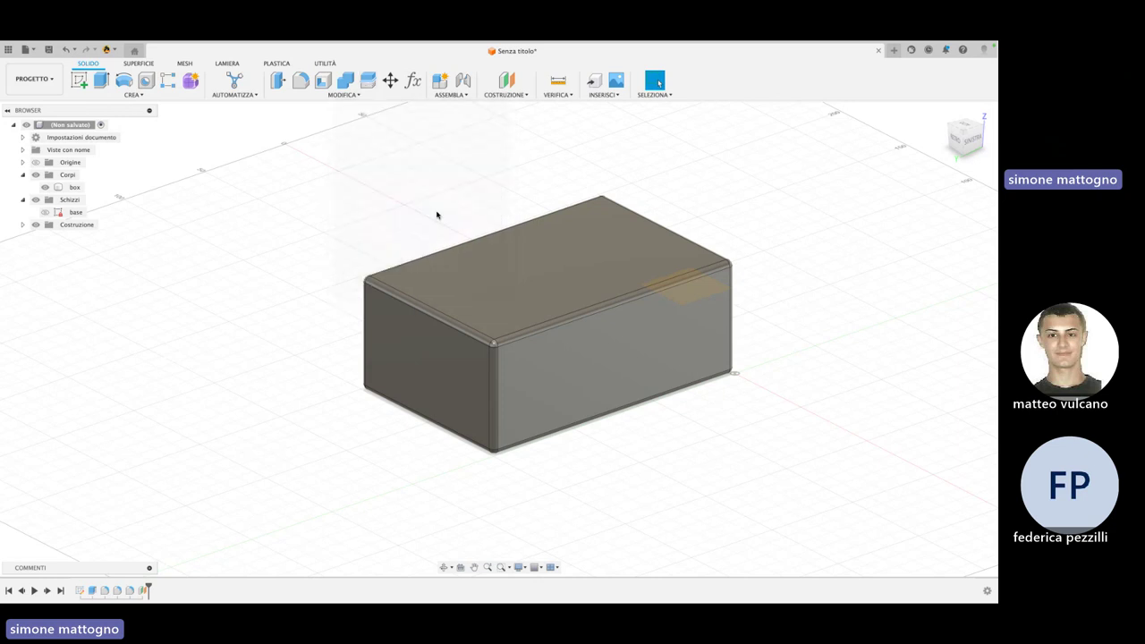
Split the box body using the circular surface as the splitting tool
left_click(487, 300)
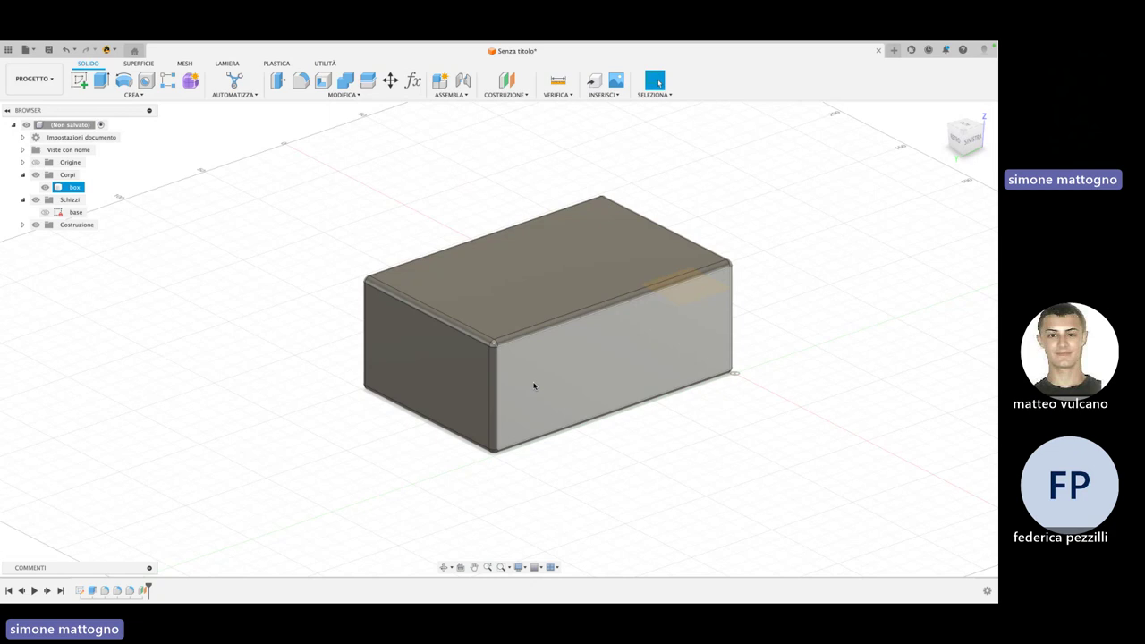
left_click(690, 303)
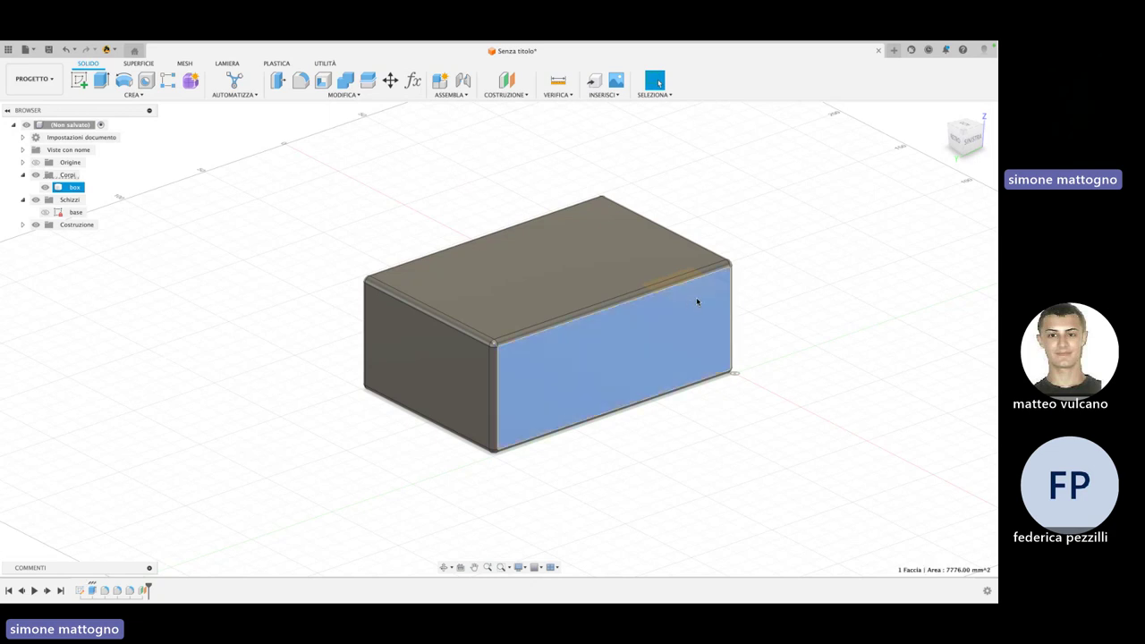
left_click(44, 187)
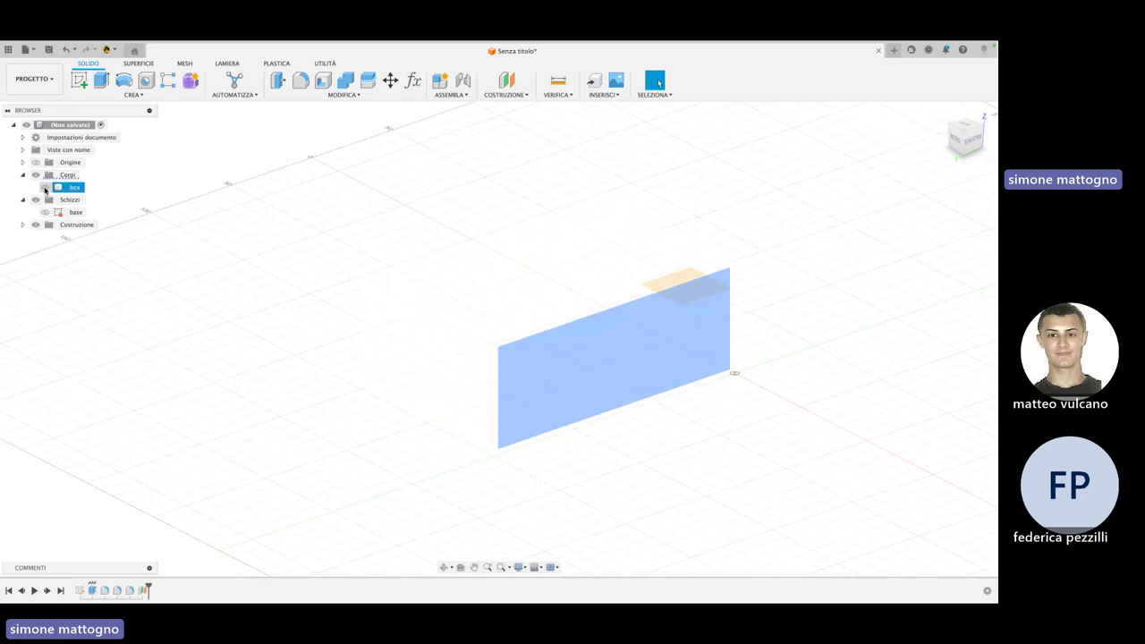
left_click(511, 176)
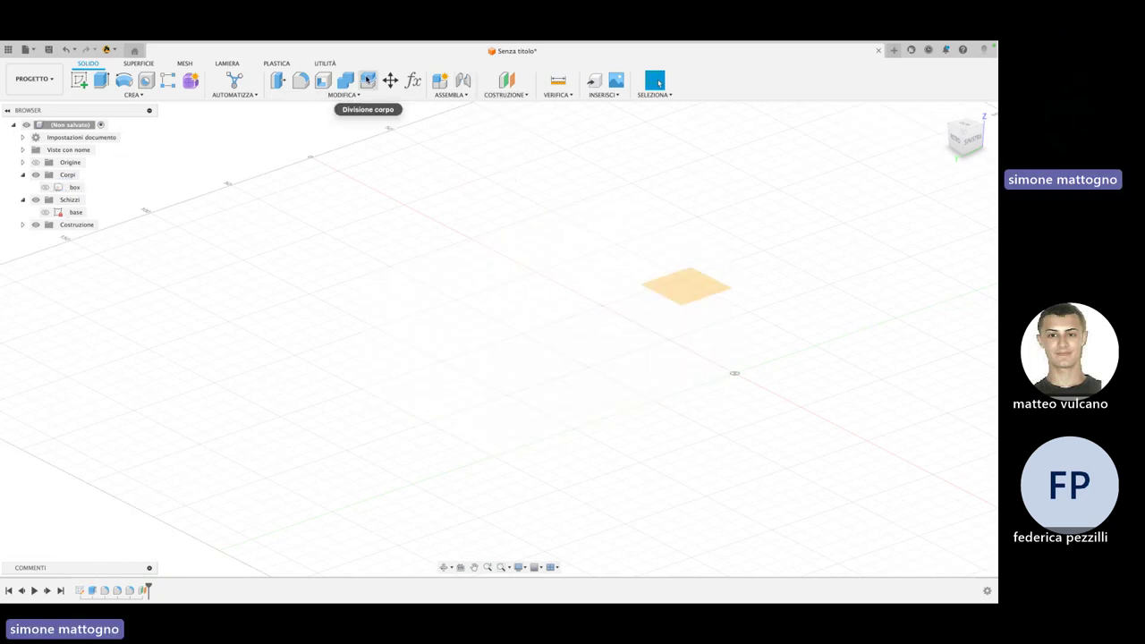
left_click(368, 81)
left_click(45, 187)
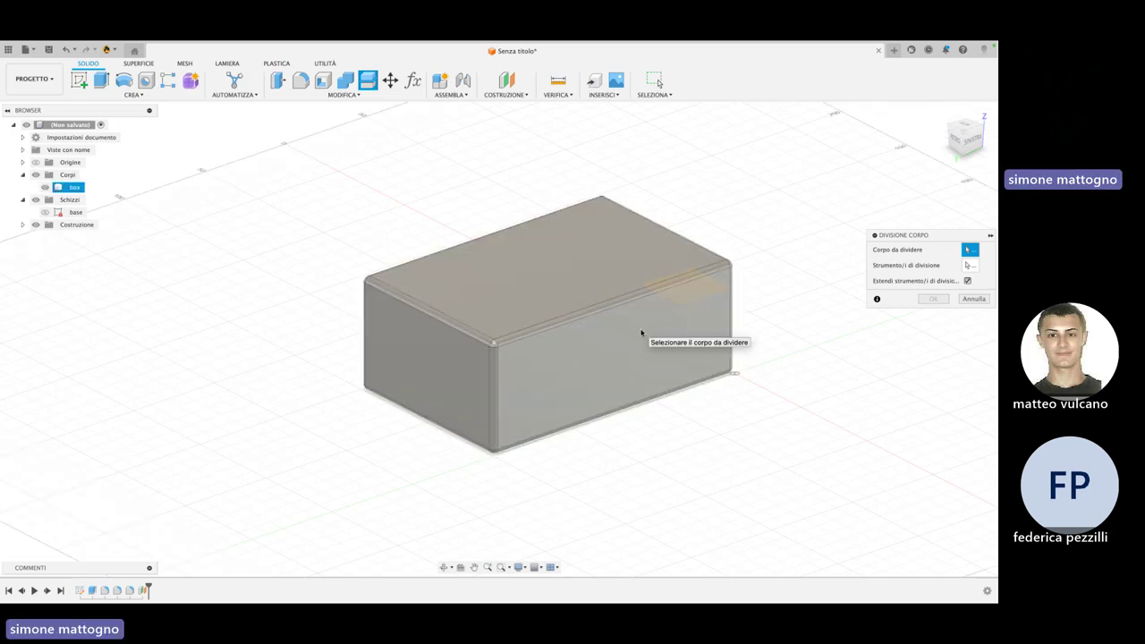
left_click(642, 329)
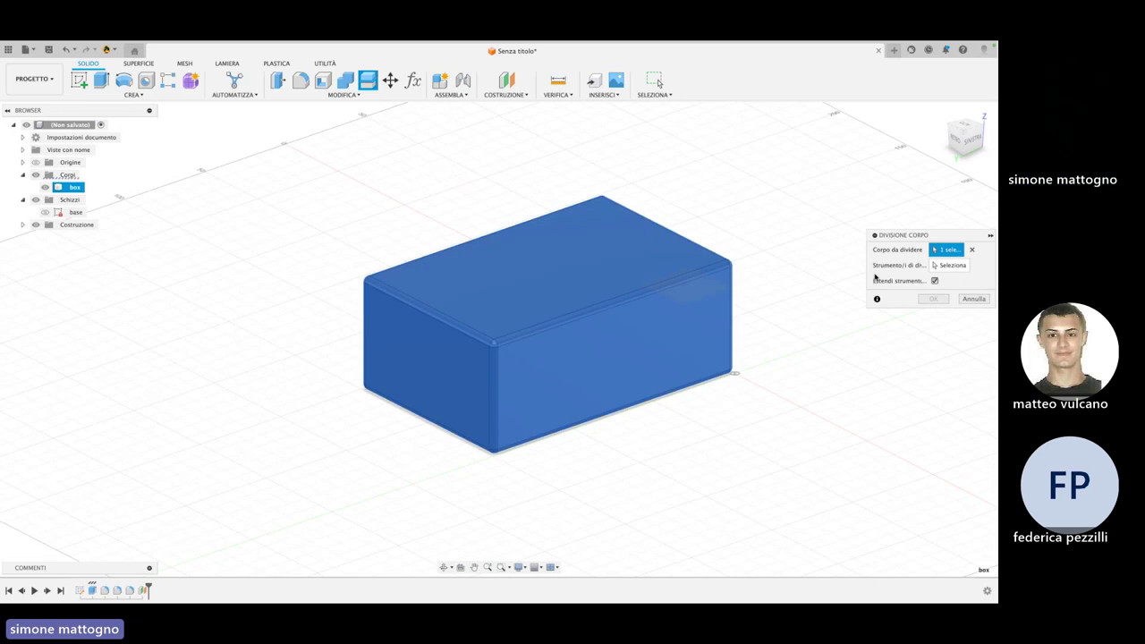
left_click(935, 268)
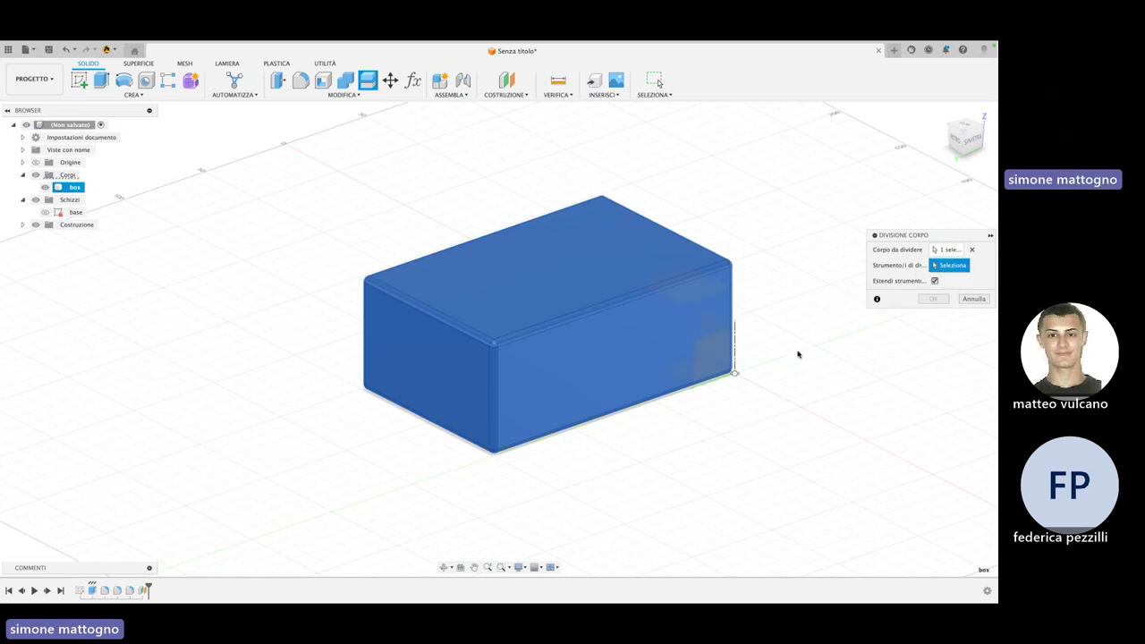
left_click(47, 189)
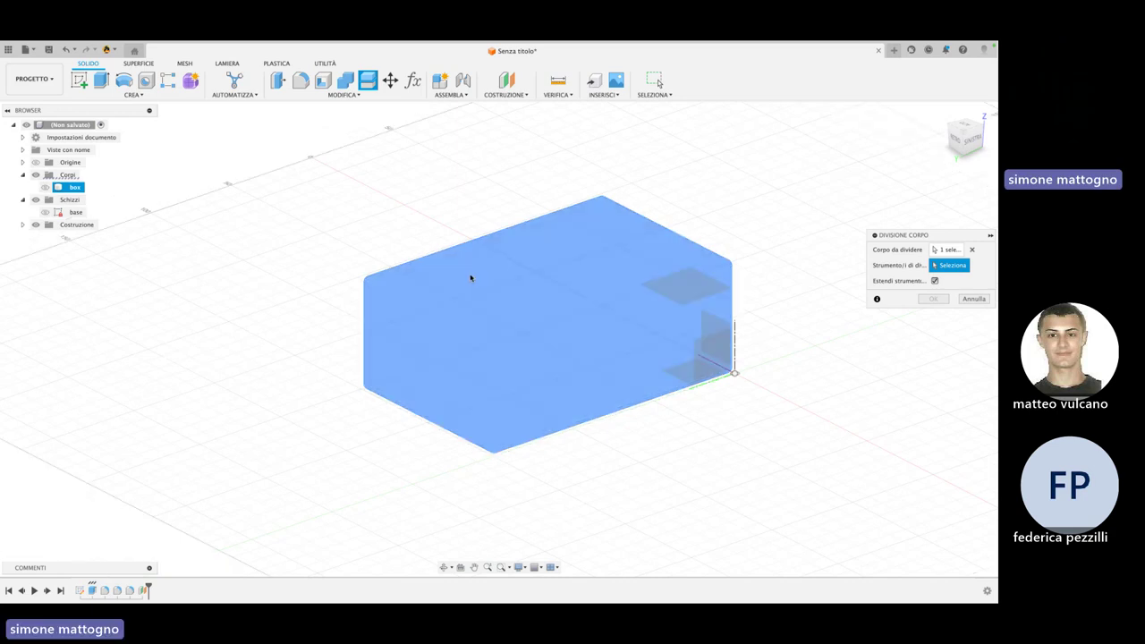
left_click(674, 290)
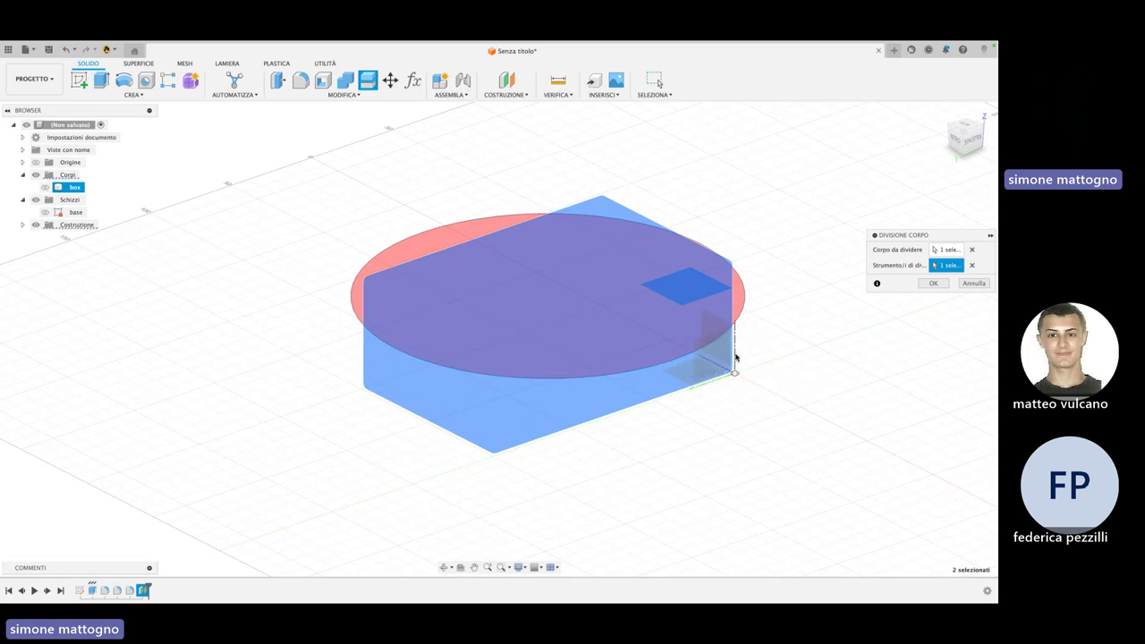
left_click(933, 284)
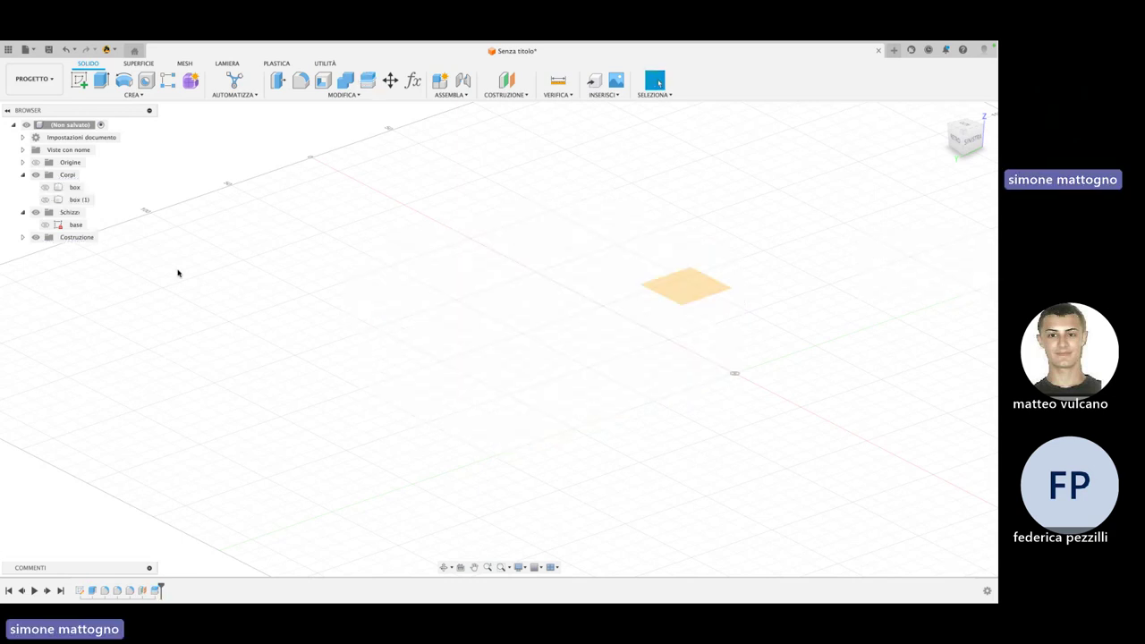
Show both split box halves, box and box (1), again
left_click(47, 188)
left_click(45, 187)
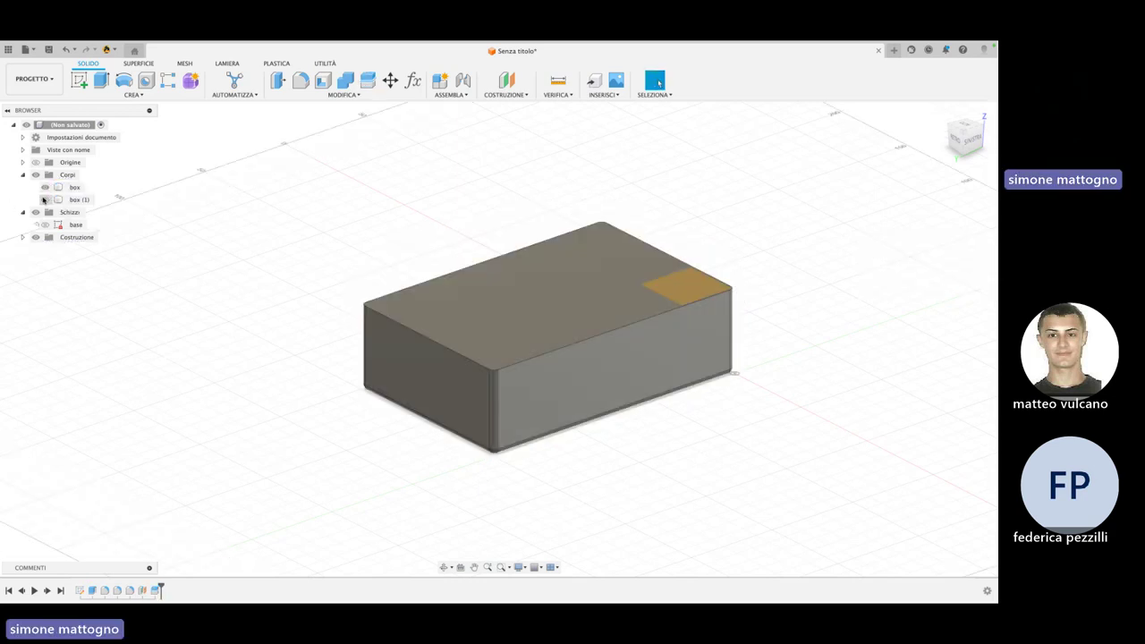
left_click(46, 200)
left_click(583, 469)
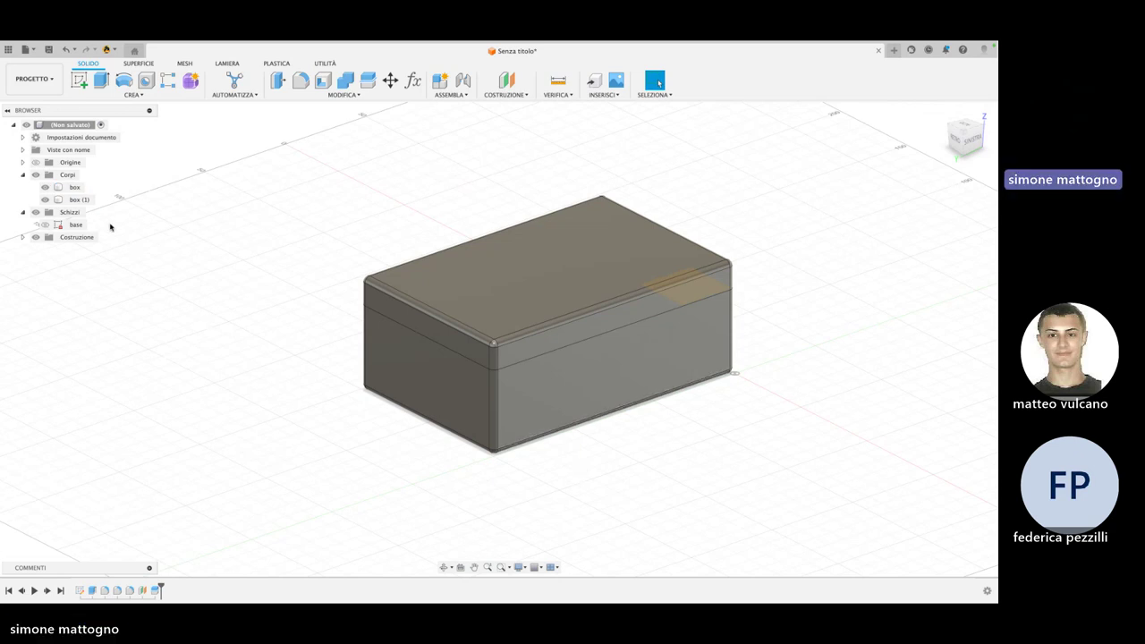
Rename the lower body 'down' and the lid body 'up'
left_click(75, 189)
double_click(75, 188)
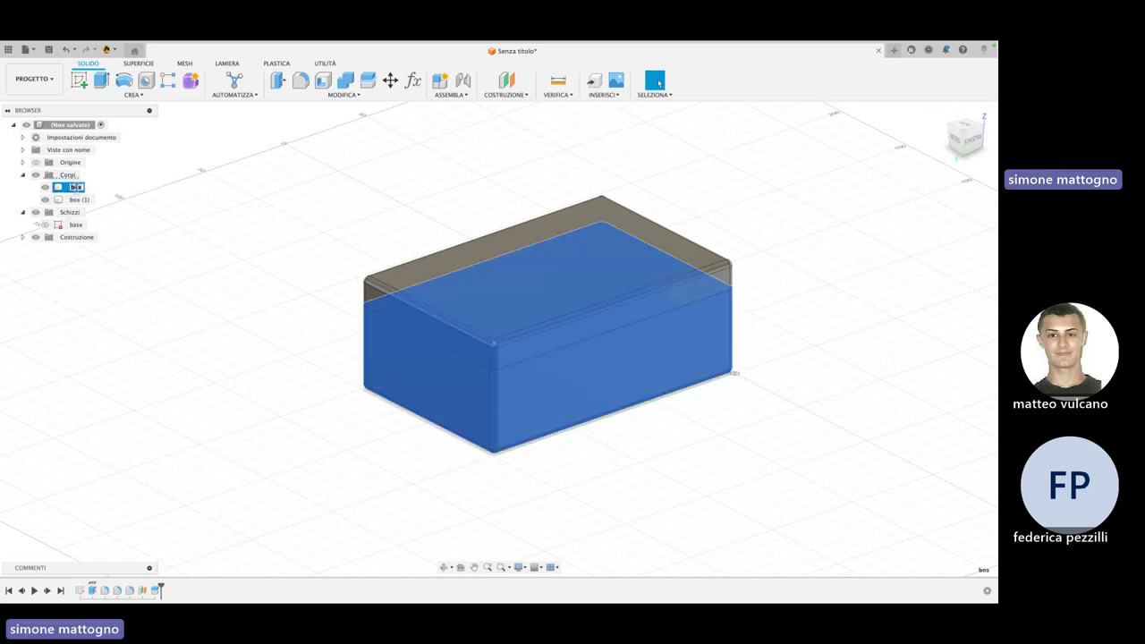
type("c")
type("own")
left_click(79, 199)
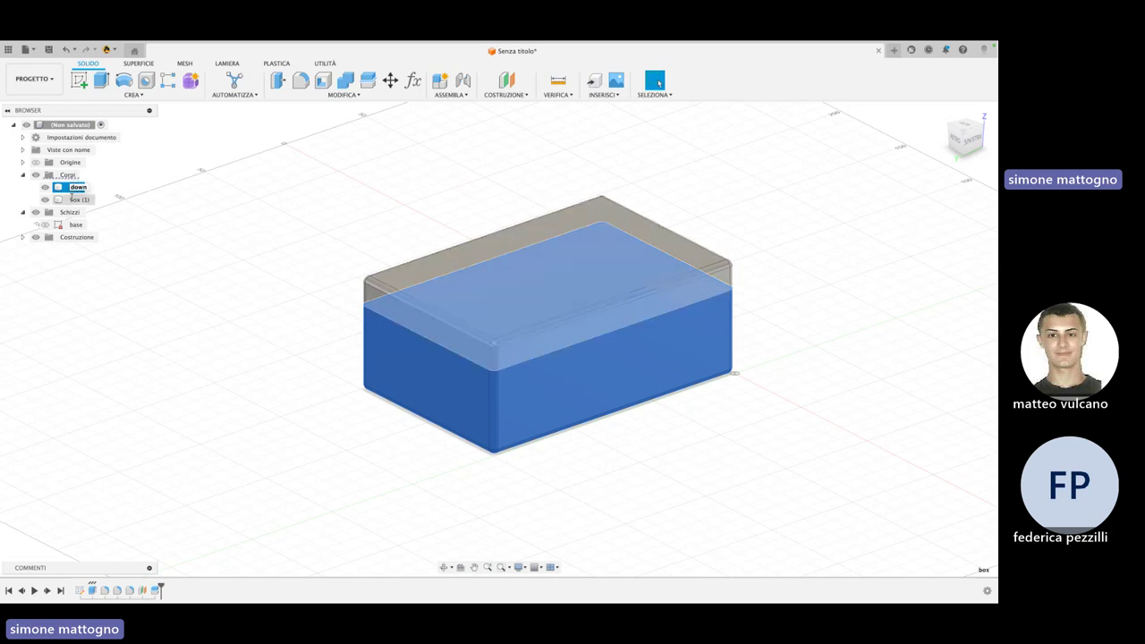
double_click(81, 200)
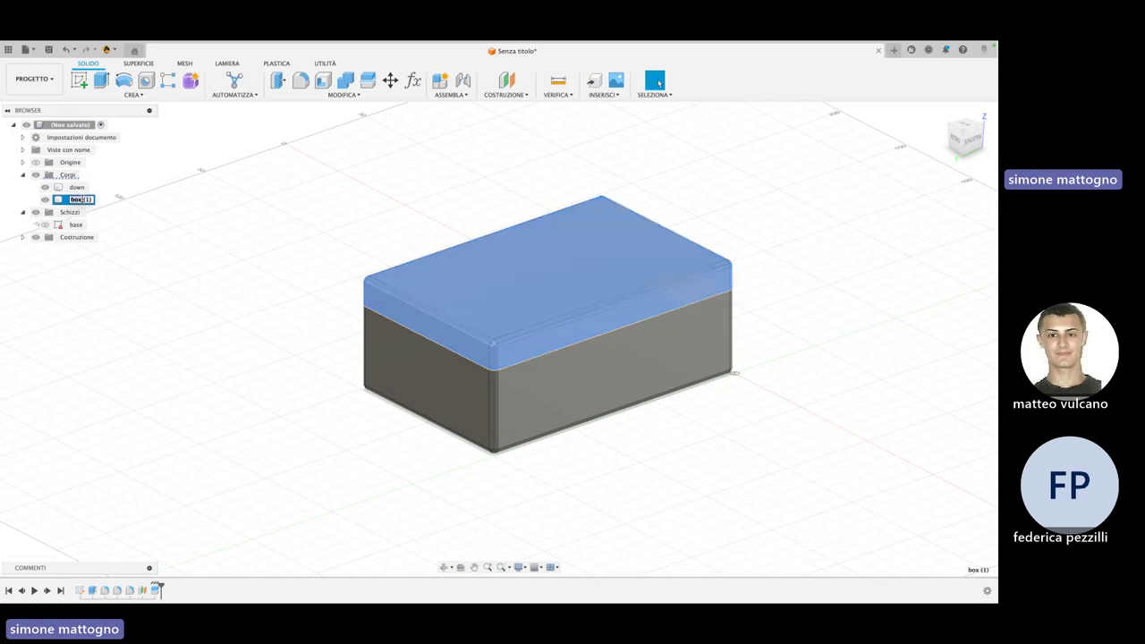
key("BackSpace")
type("up")
key("Return")
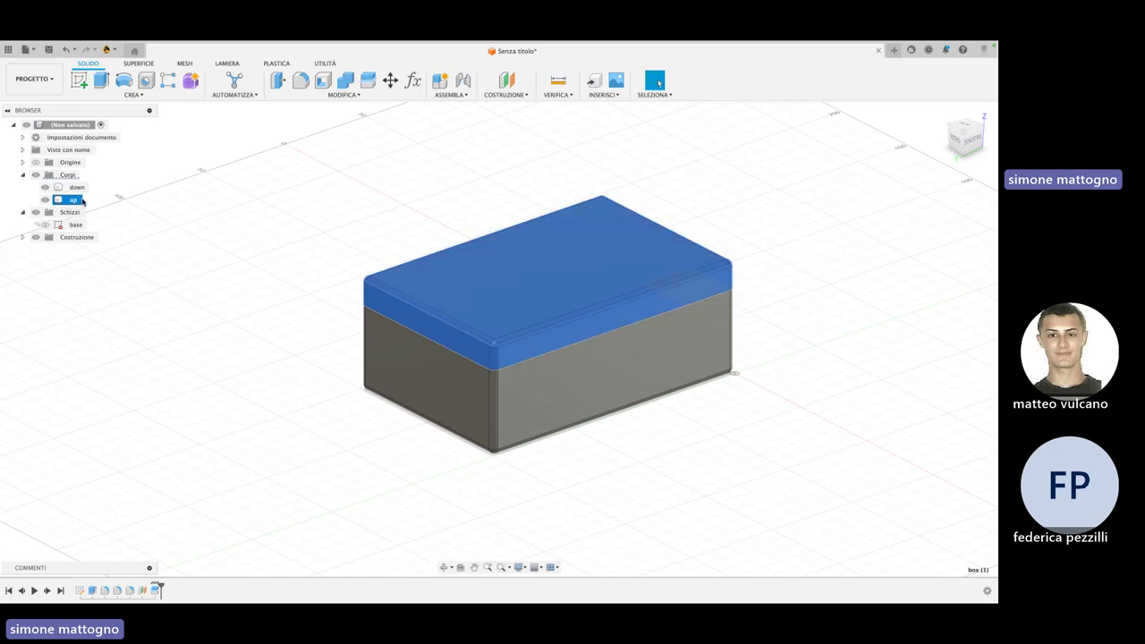
Hide both the down and up bodies
left_click(116, 286)
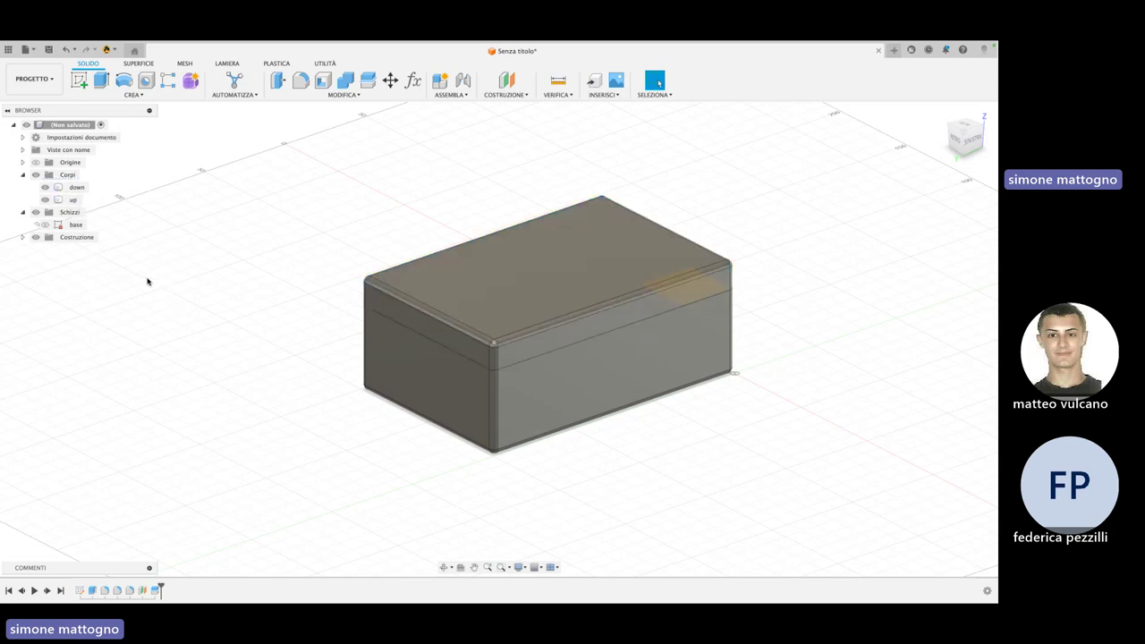
left_click(44, 187)
left_click(44, 200)
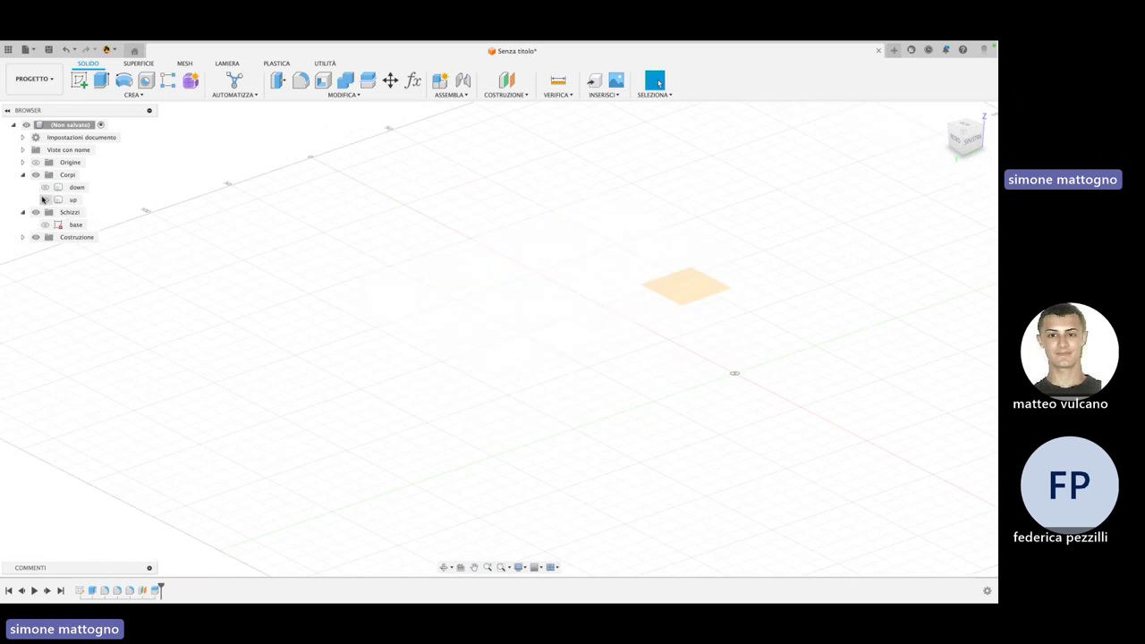
Sketch a 2-point rectangle on the ground plane and finish the sketch
left_click(78, 87)
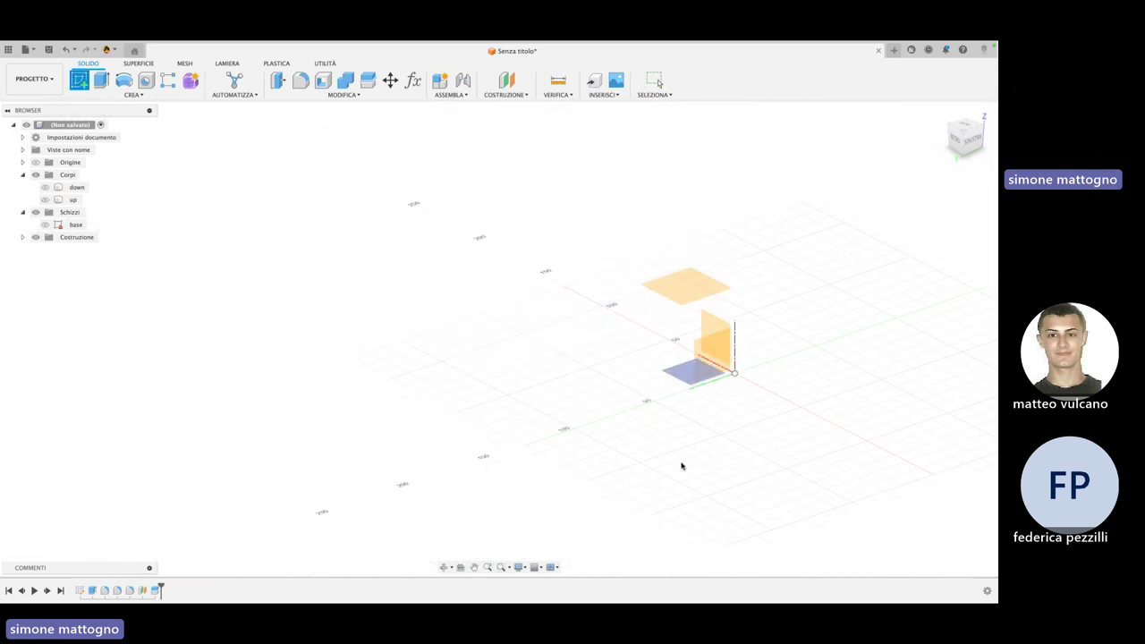
left_click(683, 375)
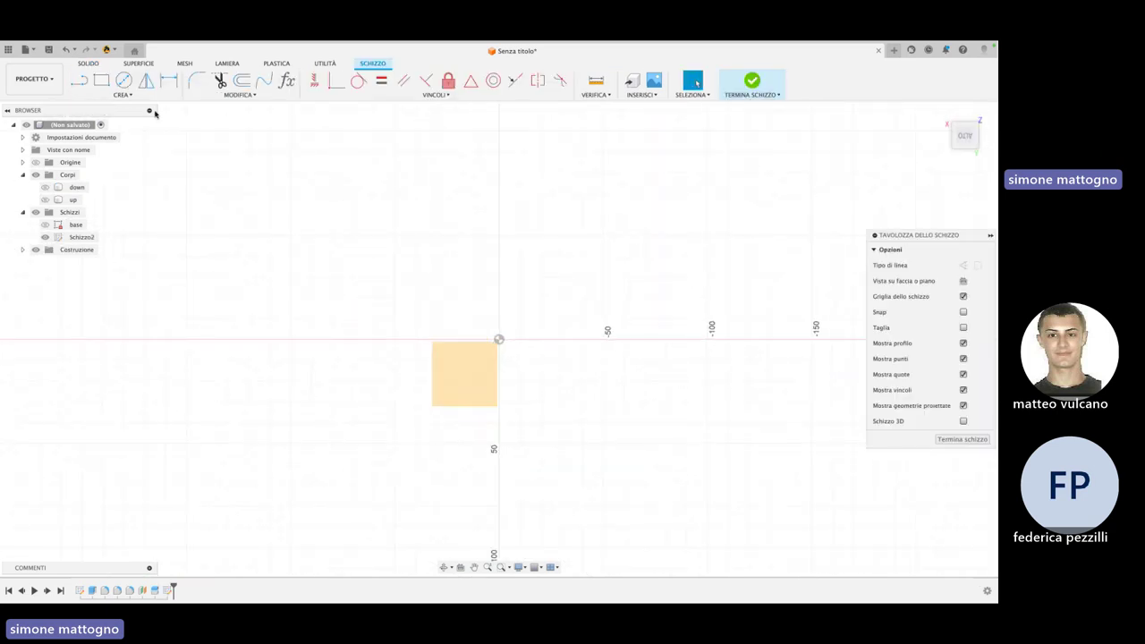
left_click(101, 81)
left_click(326, 162)
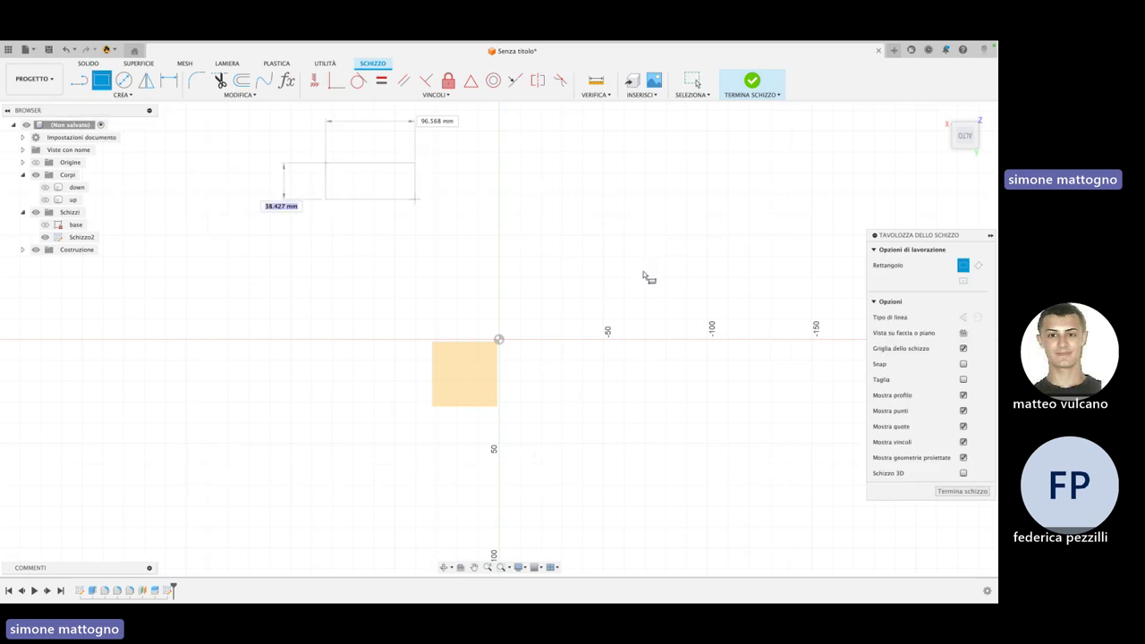
left_click(551, 283)
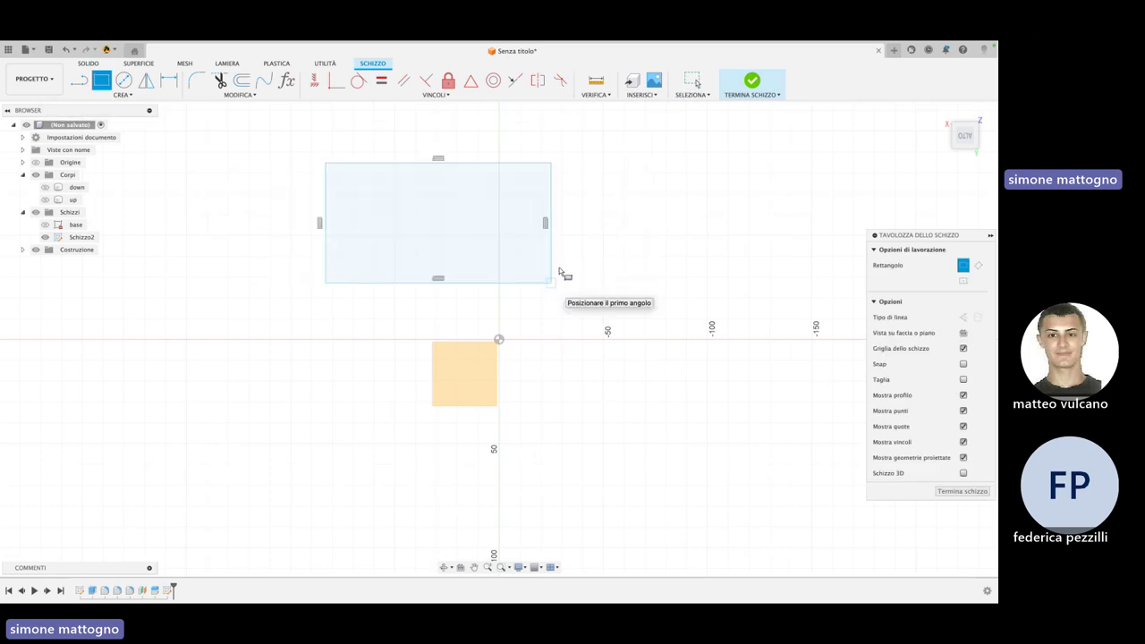
left_click(751, 85)
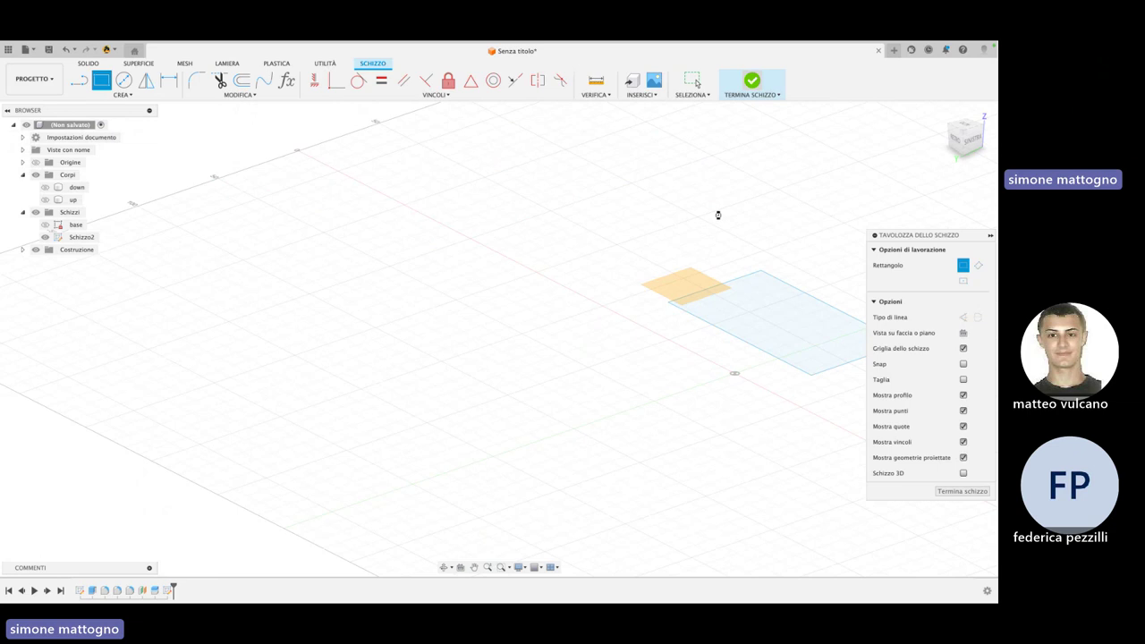
left_click(802, 314)
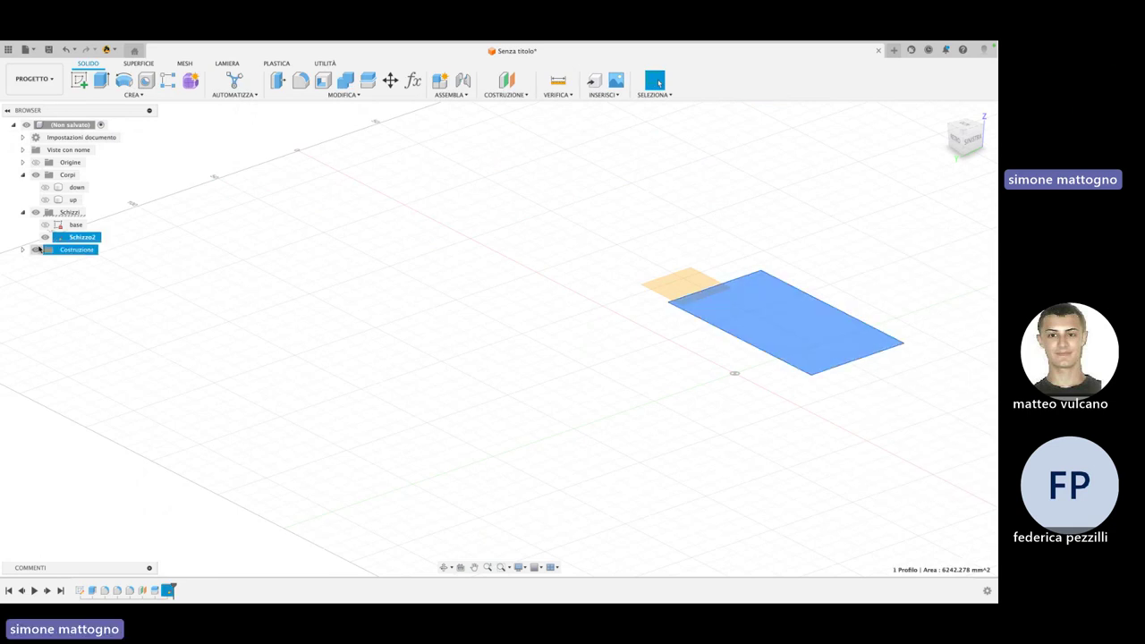
Briefly show the down body and orbit to check the rectangle against the box
middle_click_drag(285, 318, 184, 307)
scroll(638, 343, "up", 2)
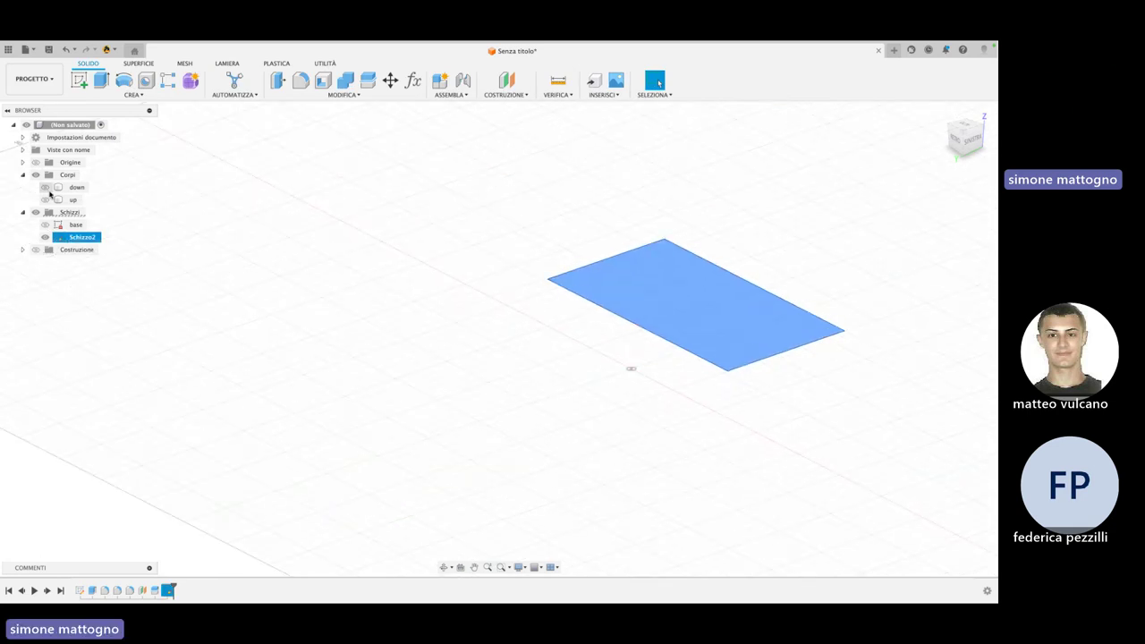
left_click(45, 187)
middle_click_drag(582, 357, 338, 273, "shift")
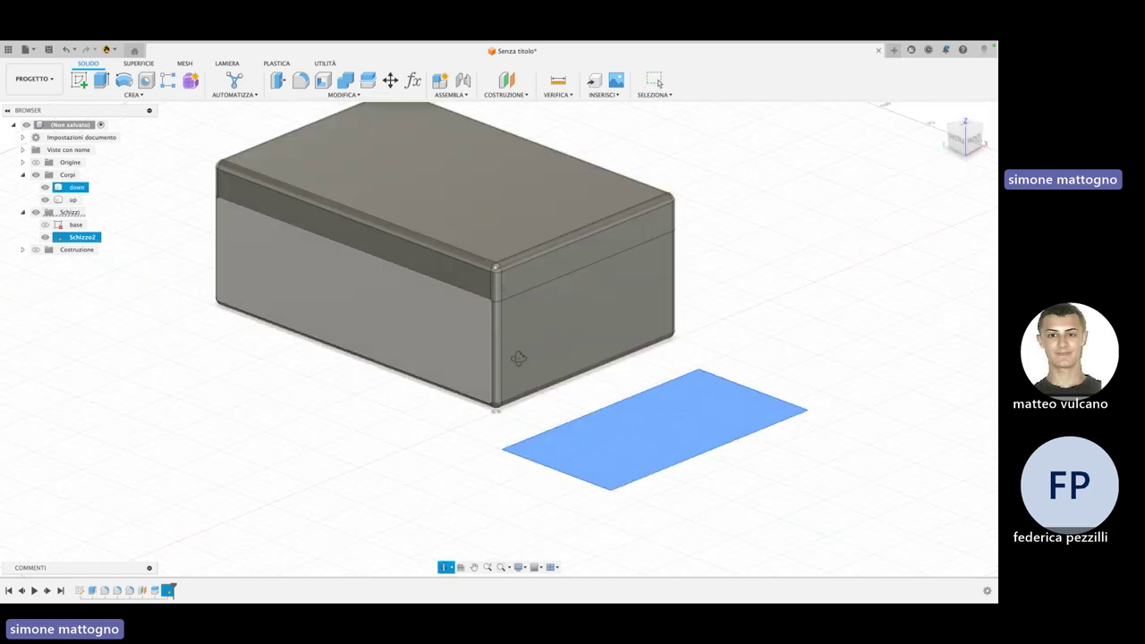
left_click(45, 228)
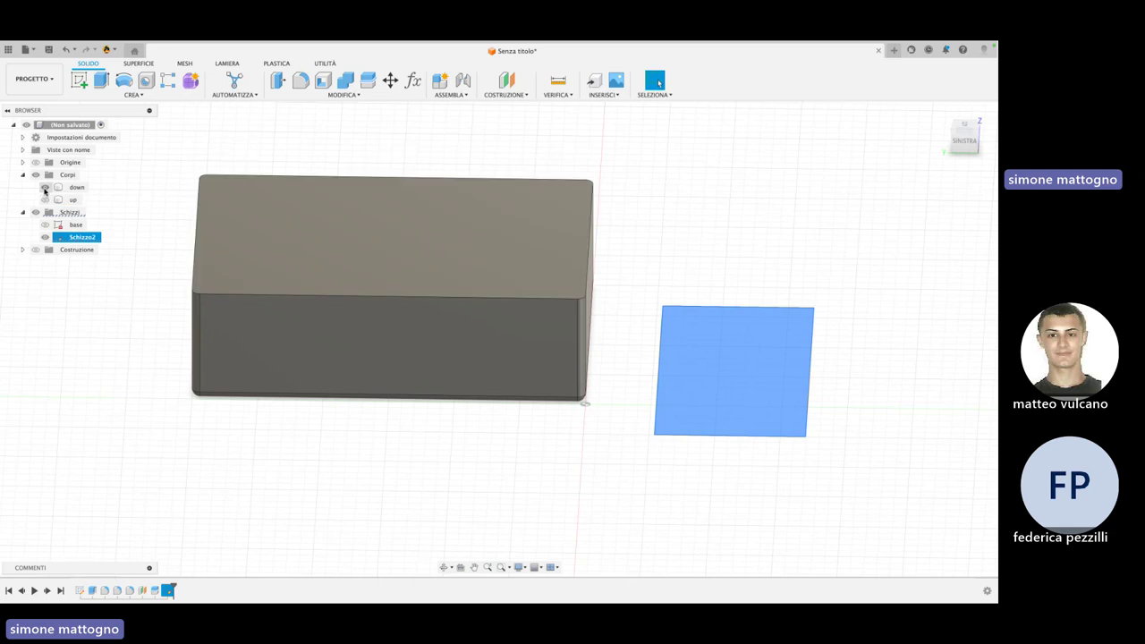
left_click(45, 187)
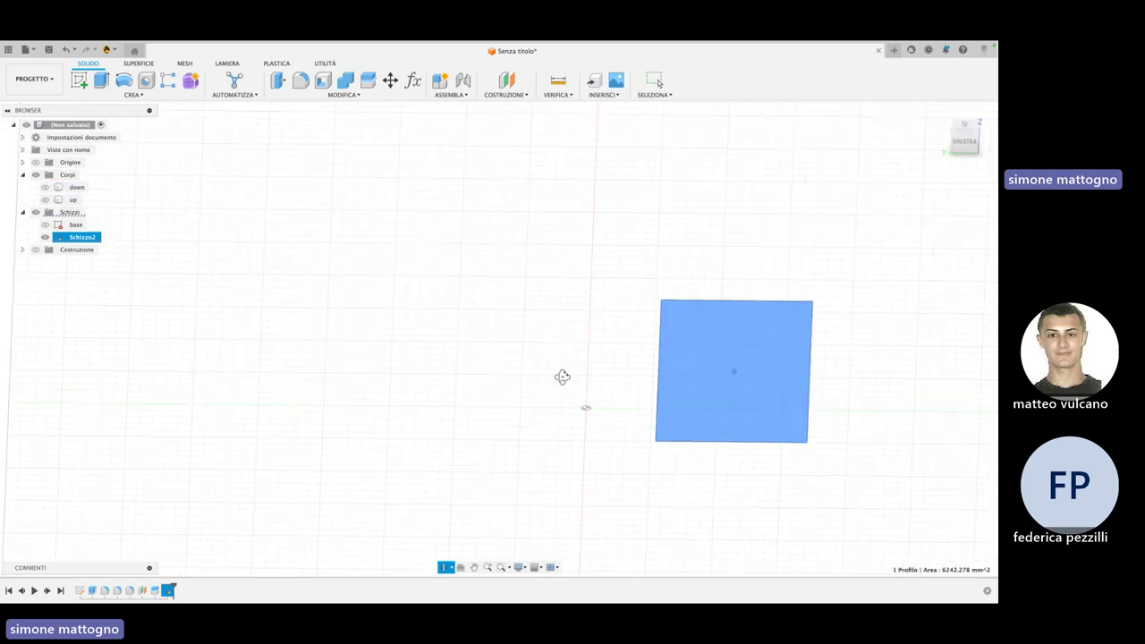
middle_click_drag(563, 376, 709, 380, "shift")
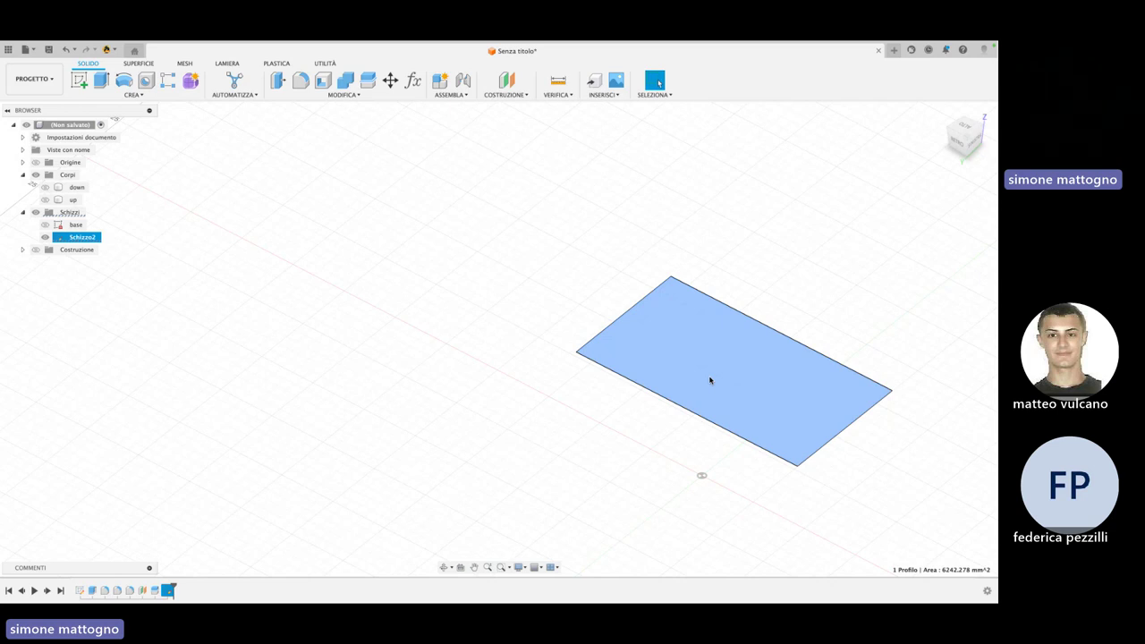
Extrude the rectangle into block Corpo3, then extrude its top face as separate new body Corpo4
key("e")
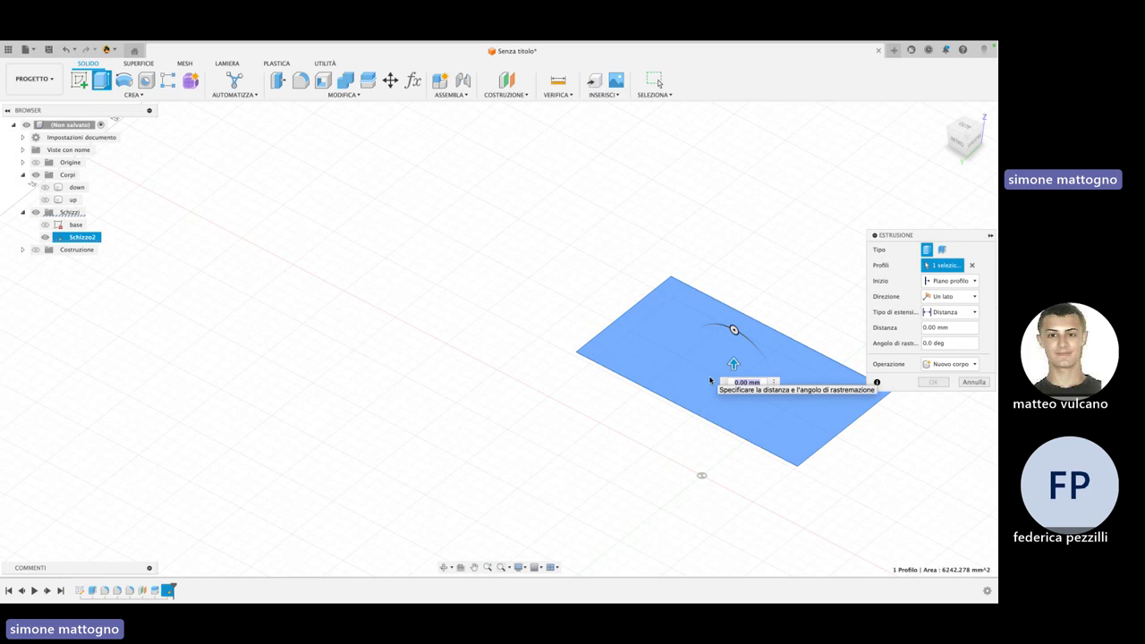
key("Return")
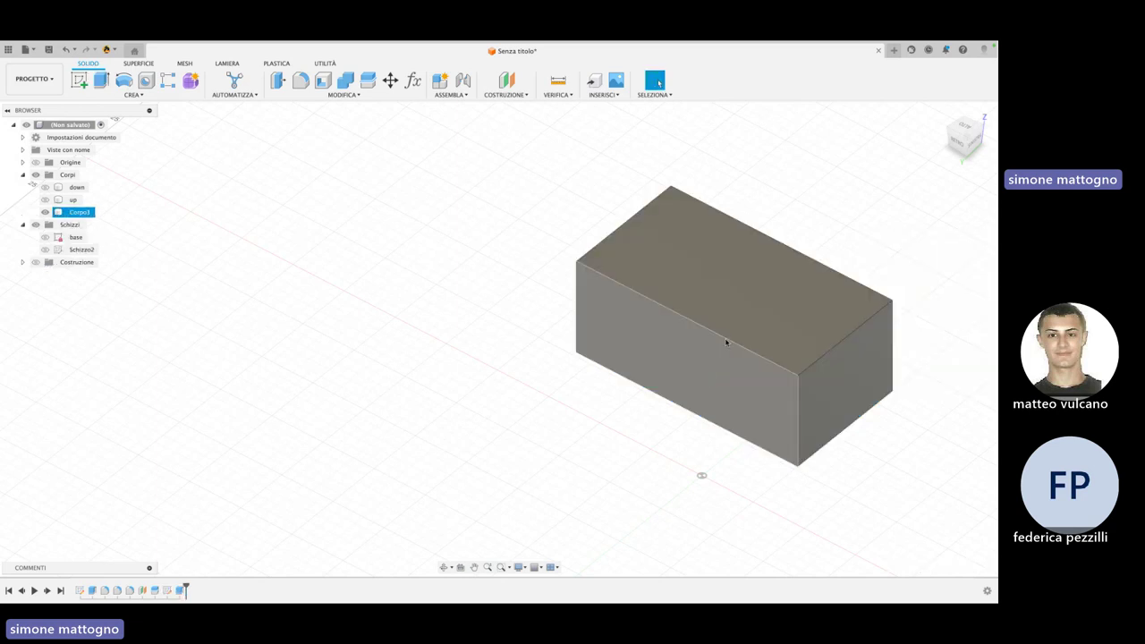
left_click(734, 333)
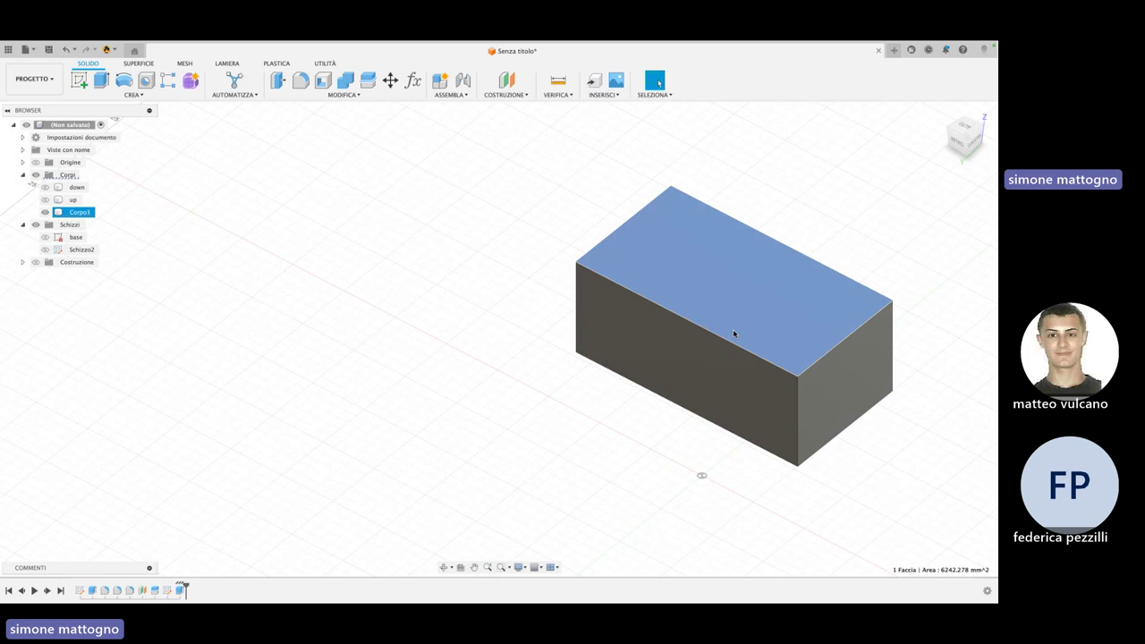
key("e")
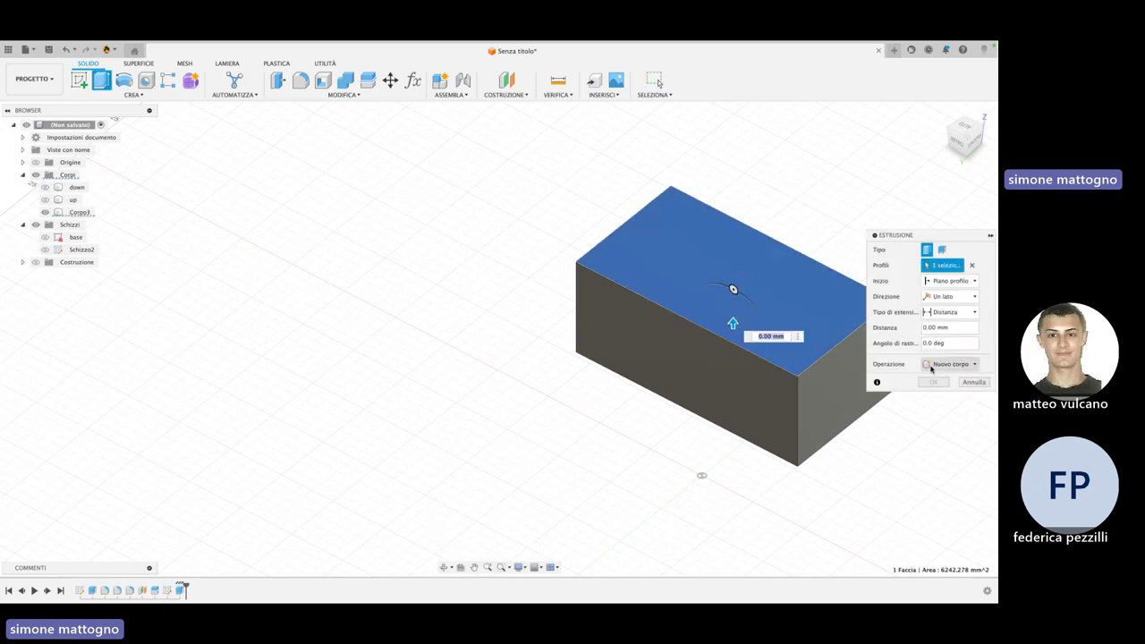
left_click(932, 365)
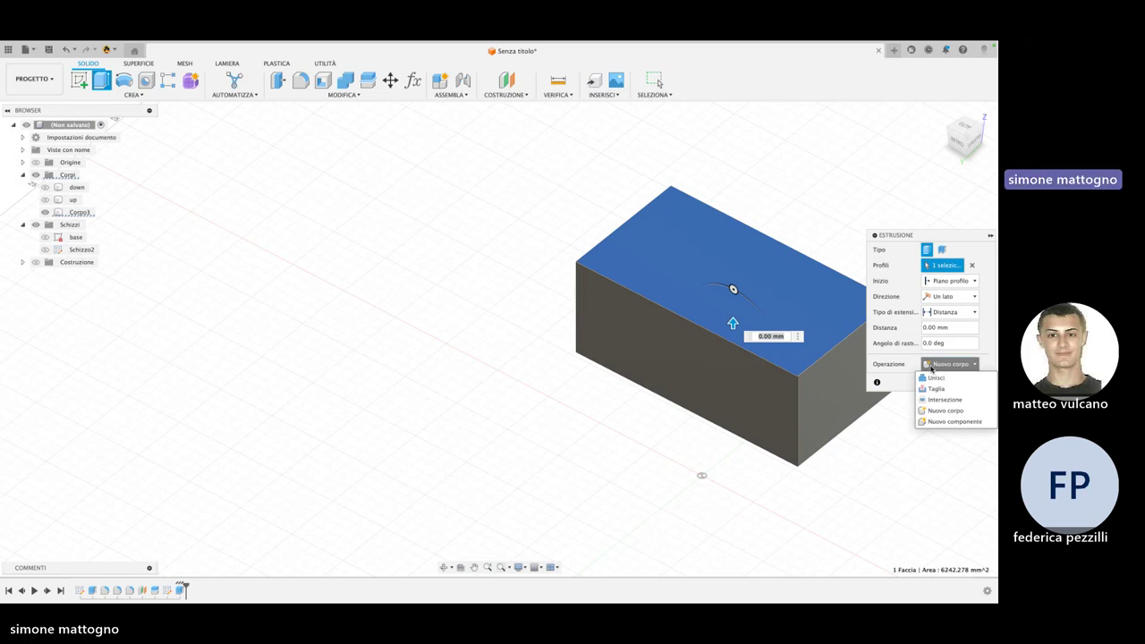
left_click(943, 411)
type("15")
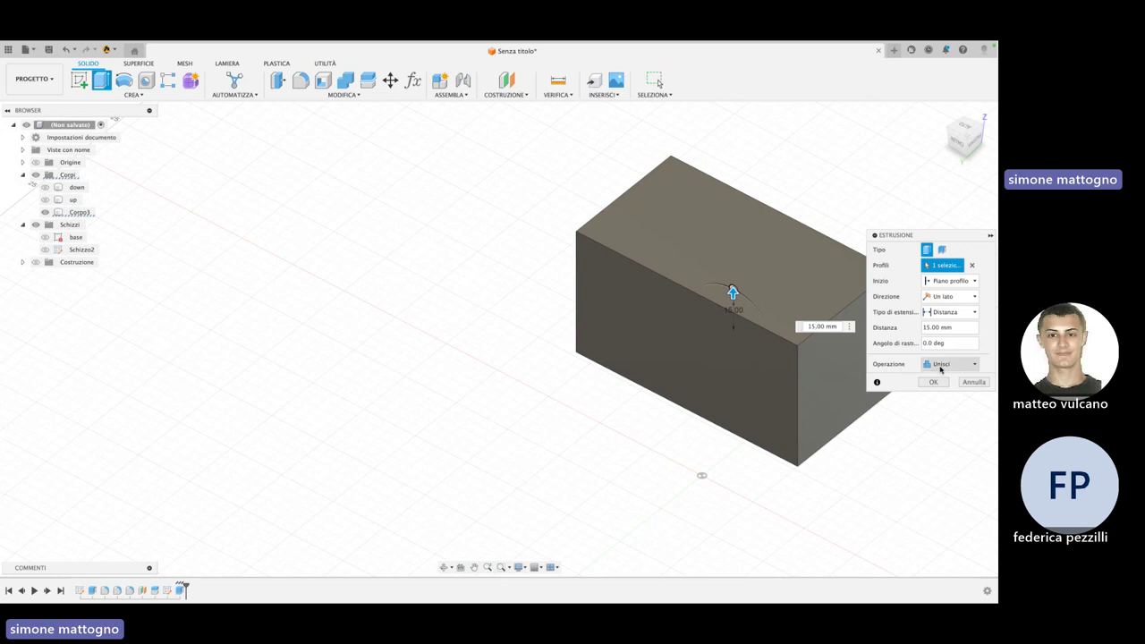
left_click(940, 364)
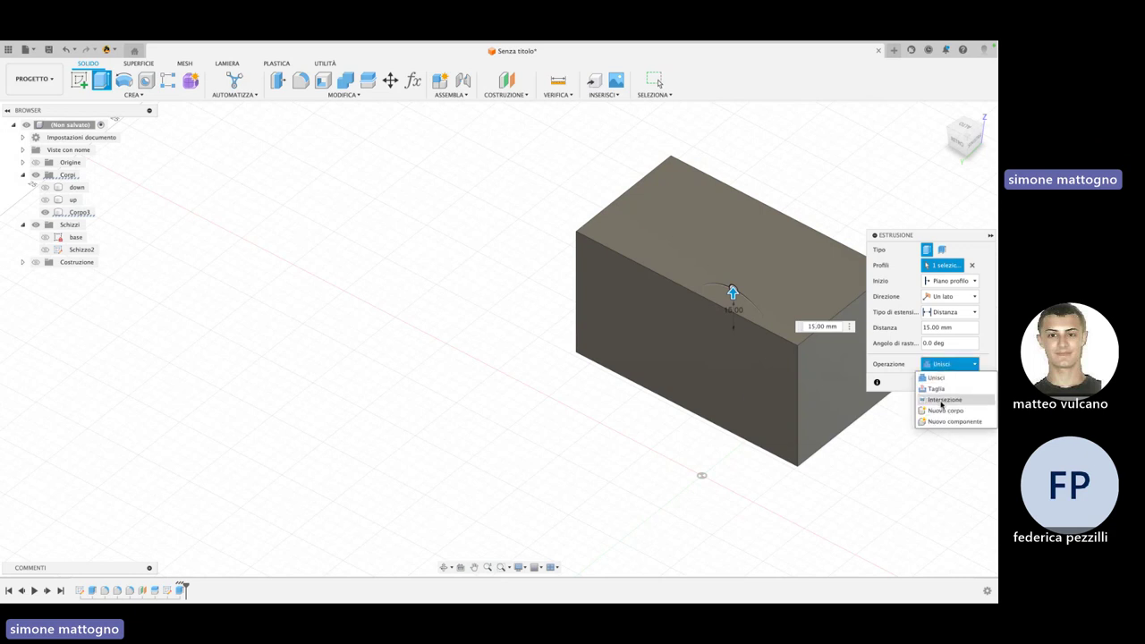
left_click(944, 401)
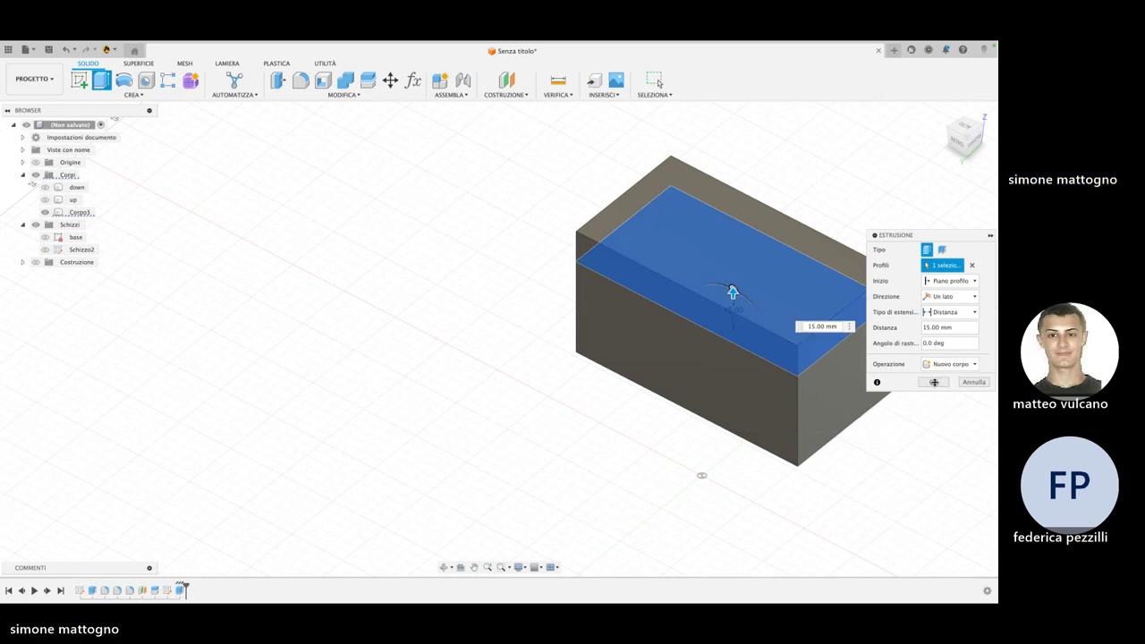
left_click(933, 382)
Hide Corpo3 and Corpo4 and show the up and down bodies
middle_click_drag(846, 413, 854, 391, "shift")
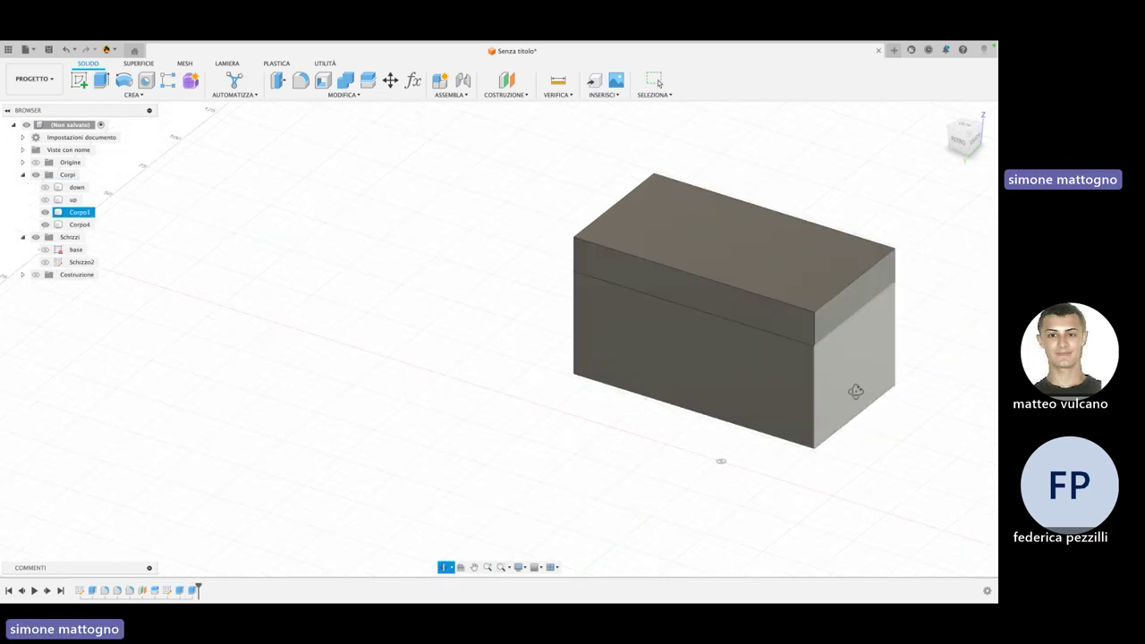
left_click(45, 212)
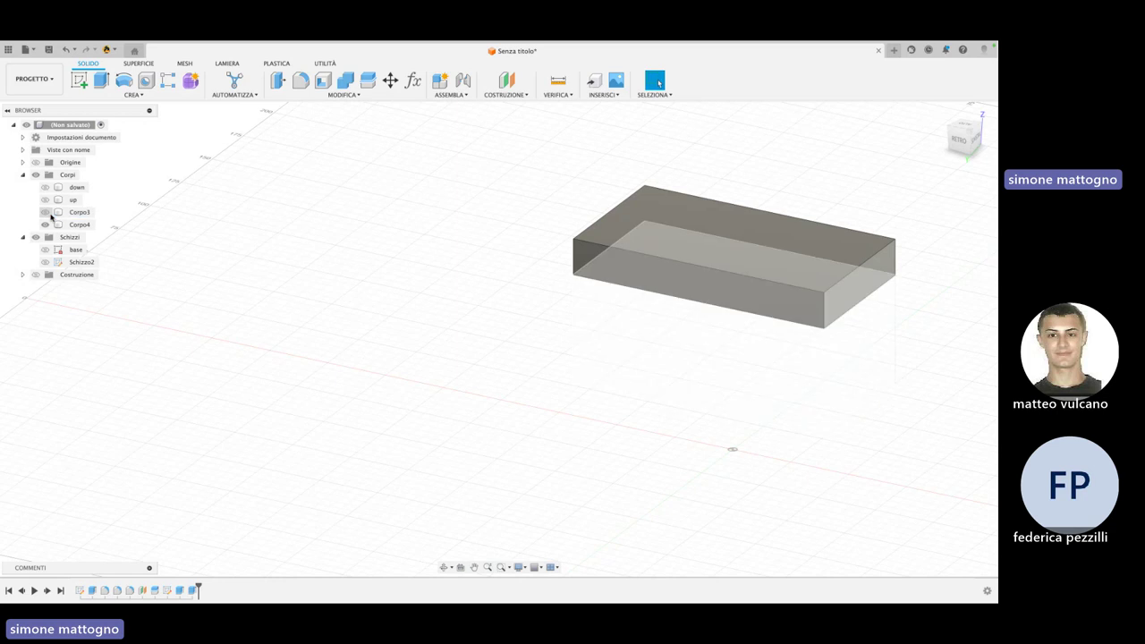
left_click(45, 225)
left_click(45, 200)
left_click(44, 187)
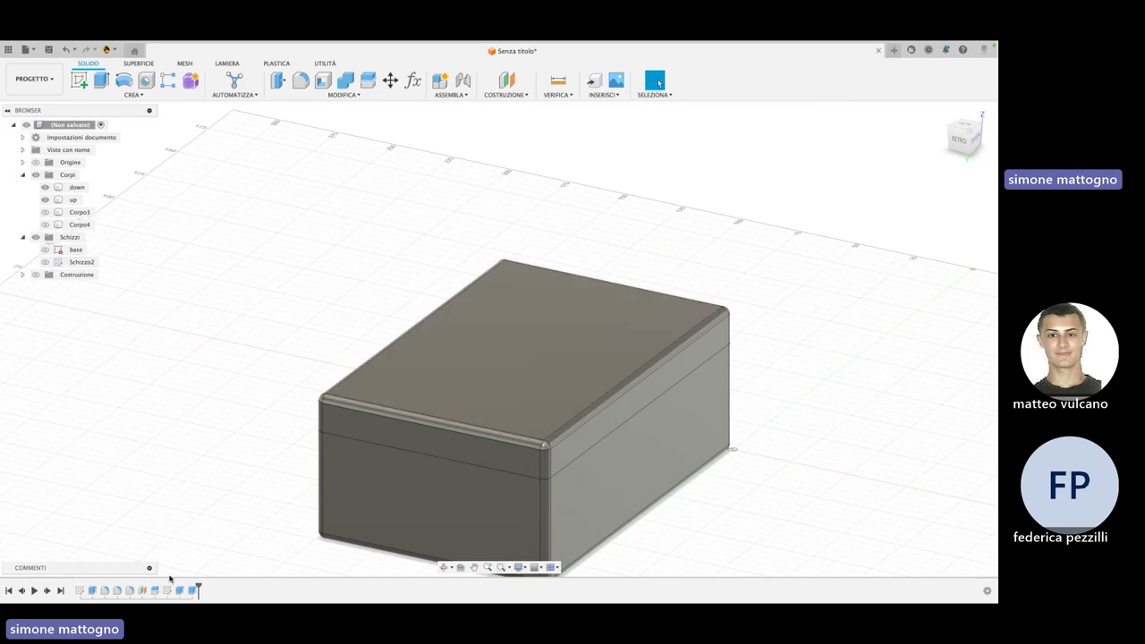
Delete sketch Schizzo2 and the Corpo3 and Corpo4 bodies with their features
left_click(167, 593)
left_click(190, 592, "shift")
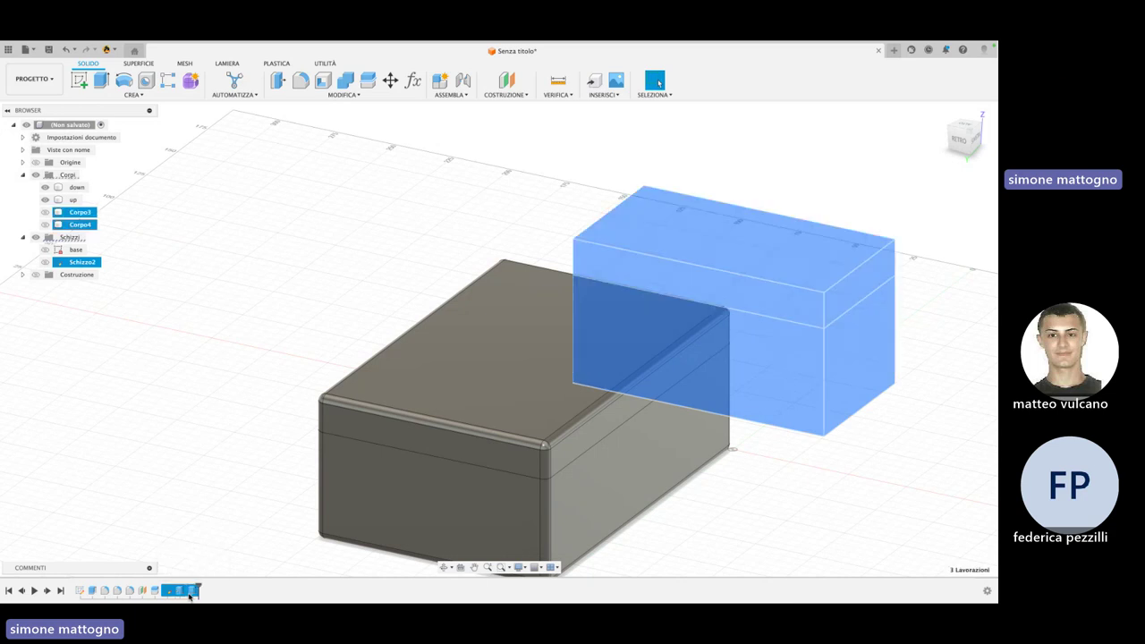
key("Delete")
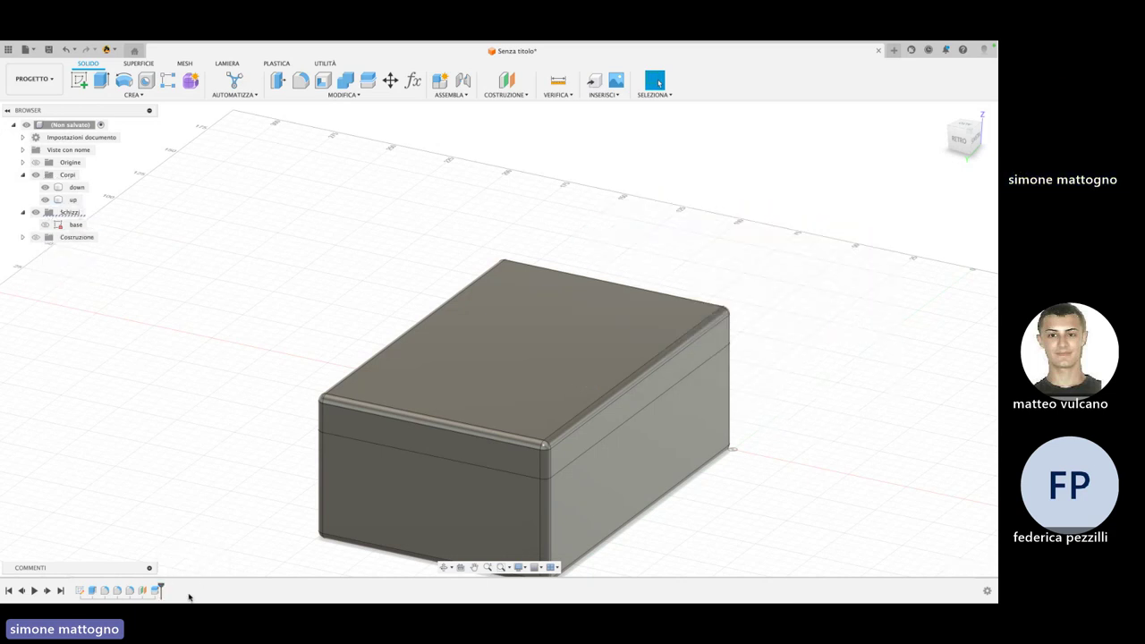
Hide the up lid and select the top face of the down body
scroll(322, 232, "down", 3)
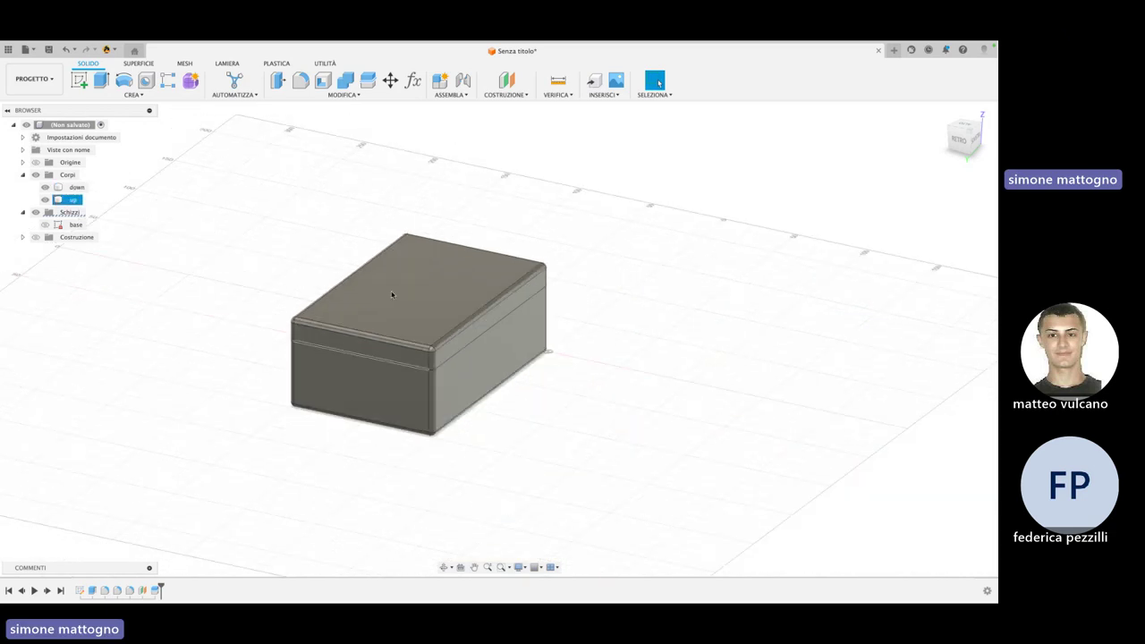
scroll(447, 366, "up", 3)
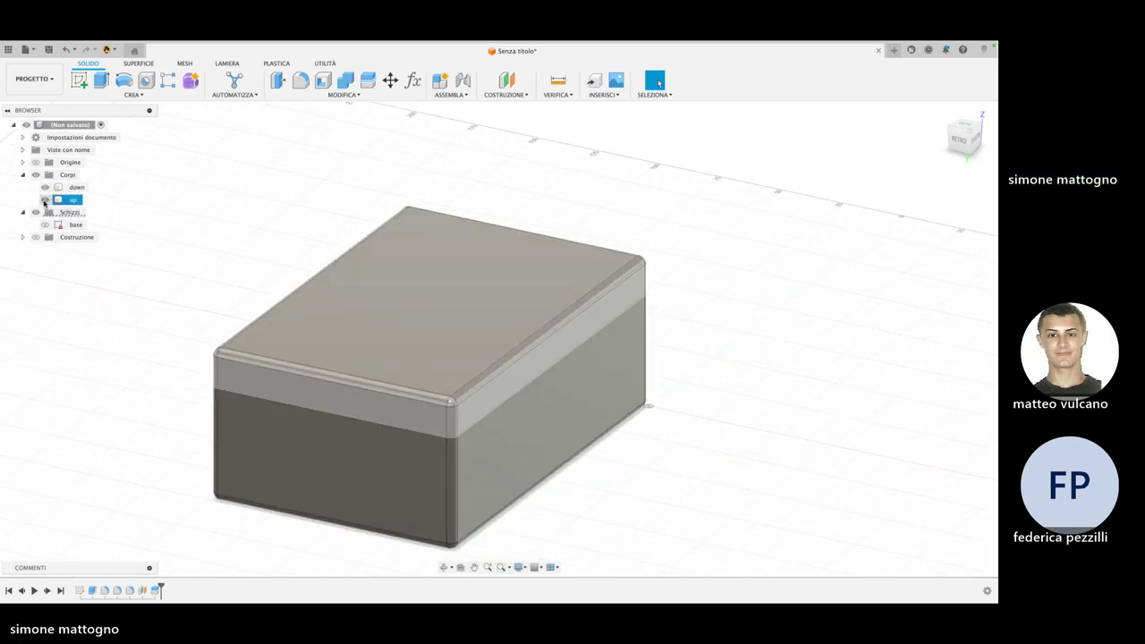
left_click(45, 200)
left_click(480, 378)
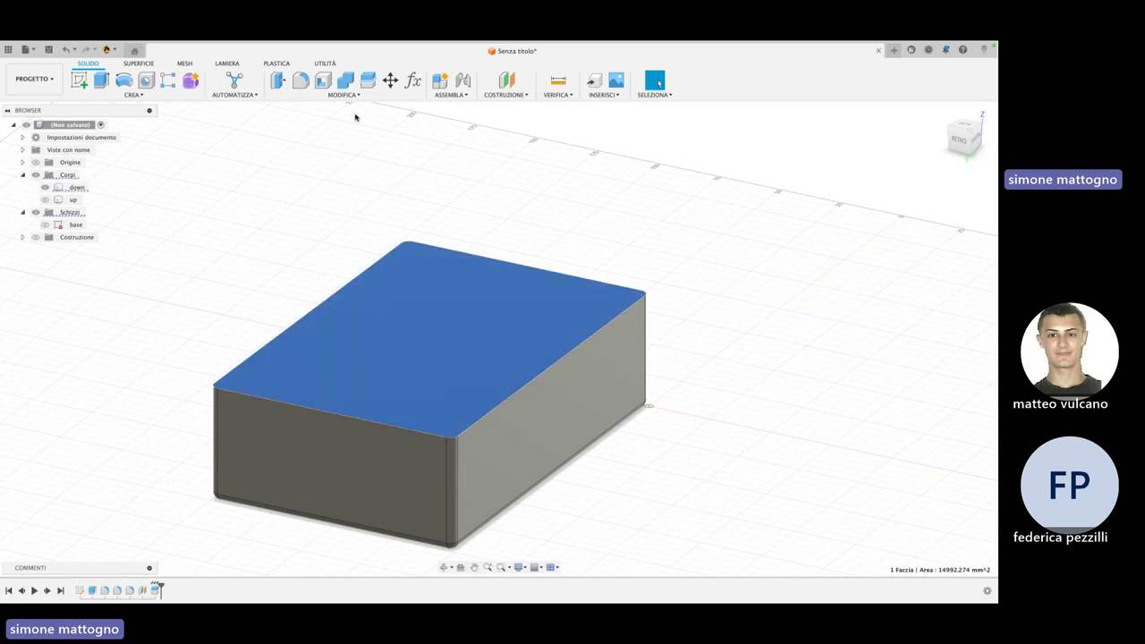
Shell the down body from its top face with a 3 mm inside thickness
left_click(323, 81)
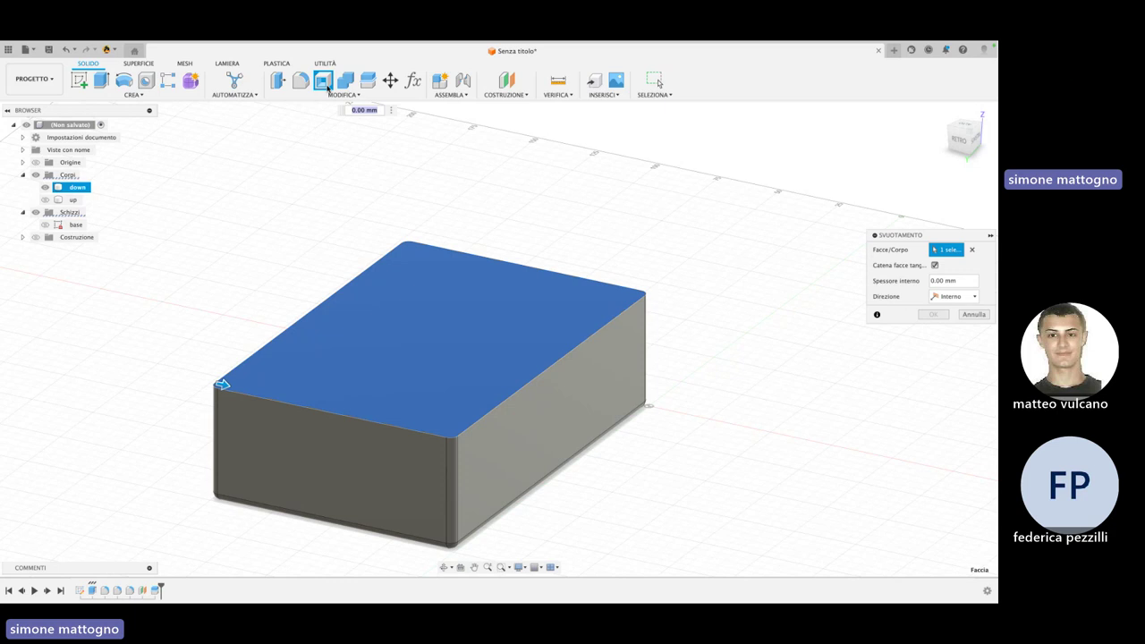
type("3")
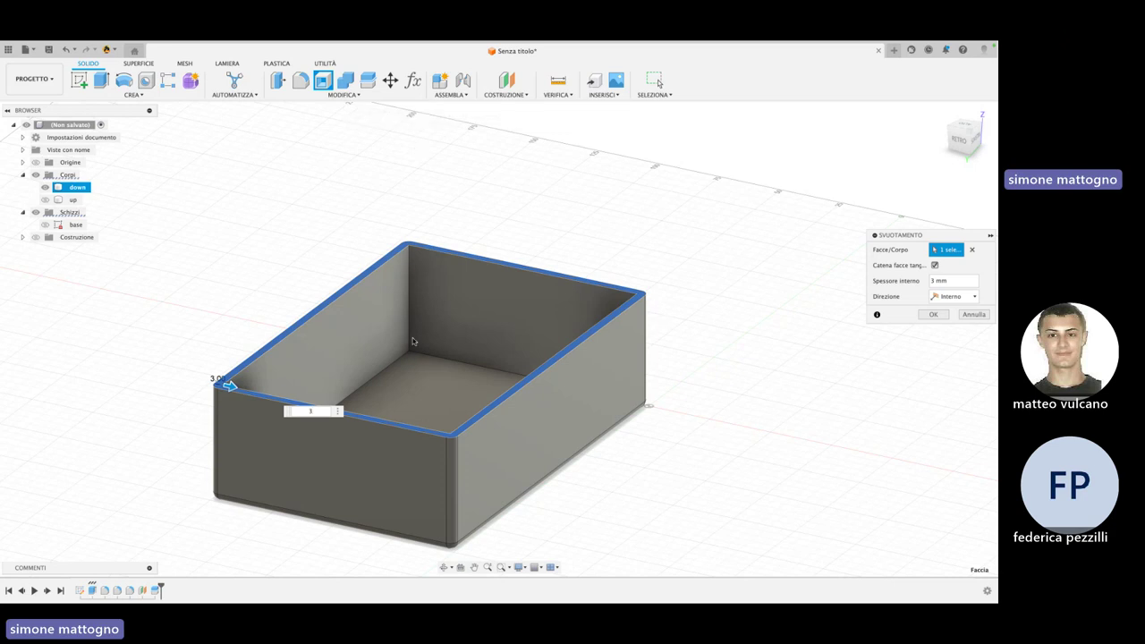
middle_click_drag(435, 368, 444, 319, "shift")
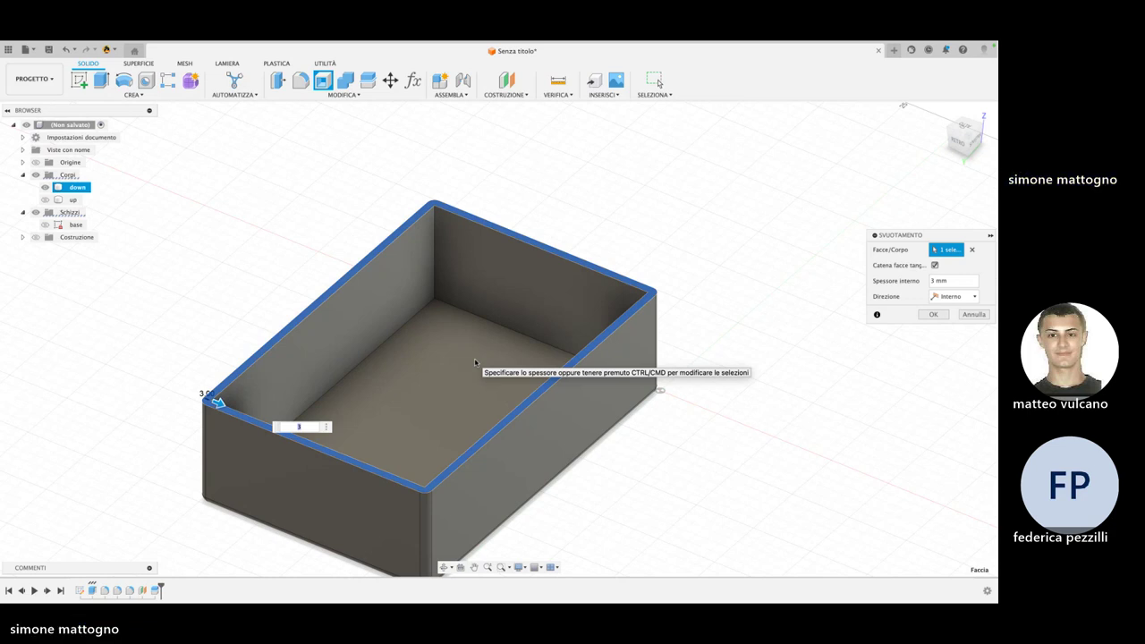
key("Return")
Orbit around the tray and pick its floor face to inspect the hollow
middle_click_drag(443, 398, 454, 364, "shift")
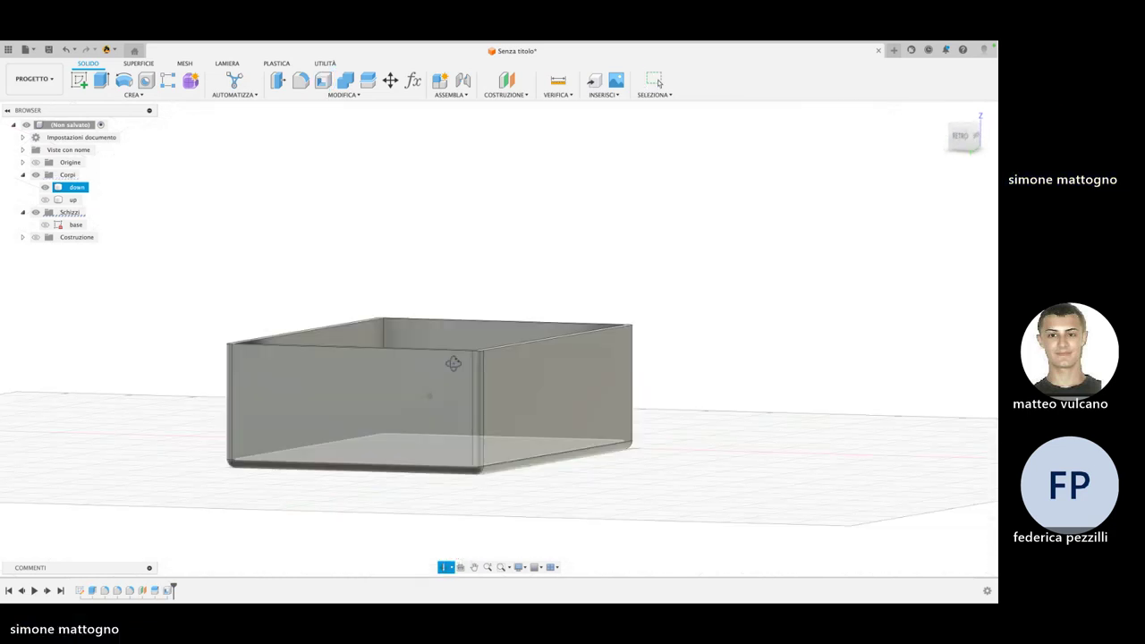
mouse_move(457, 403)
middle_mouse_down("shift")
mouse_move(448, 416)
mouse_move(476, 404)
mouse_move(438, 459)
middle_mouse_up("shift")
left_click(481, 435)
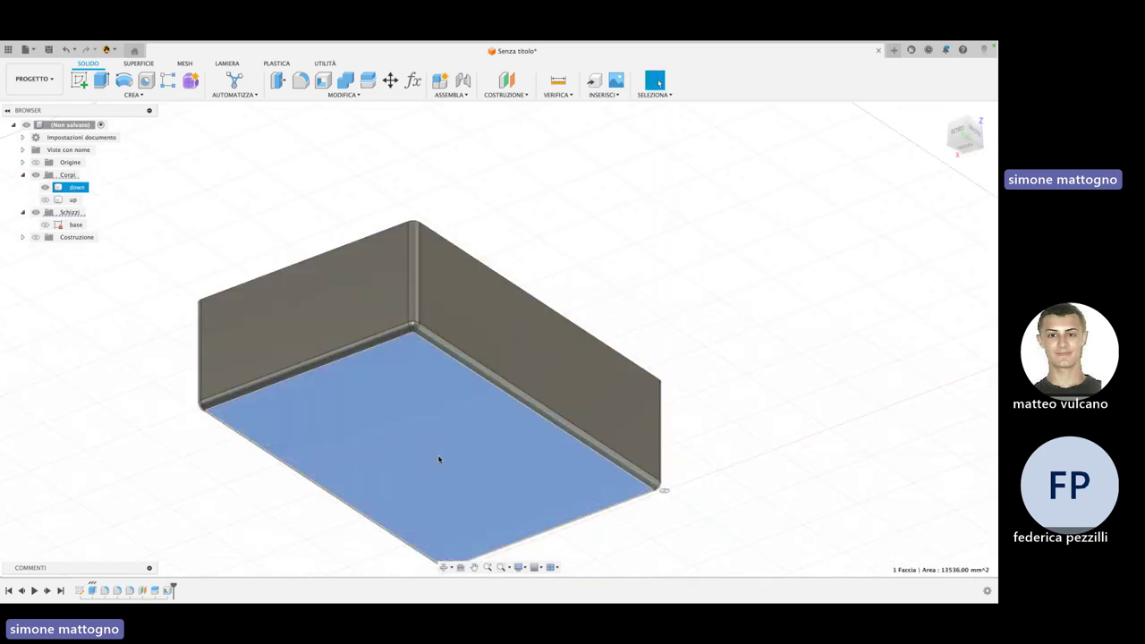
scroll(437, 455, "down", 2)
middle_click_drag(434, 420, 429, 438, "shift")
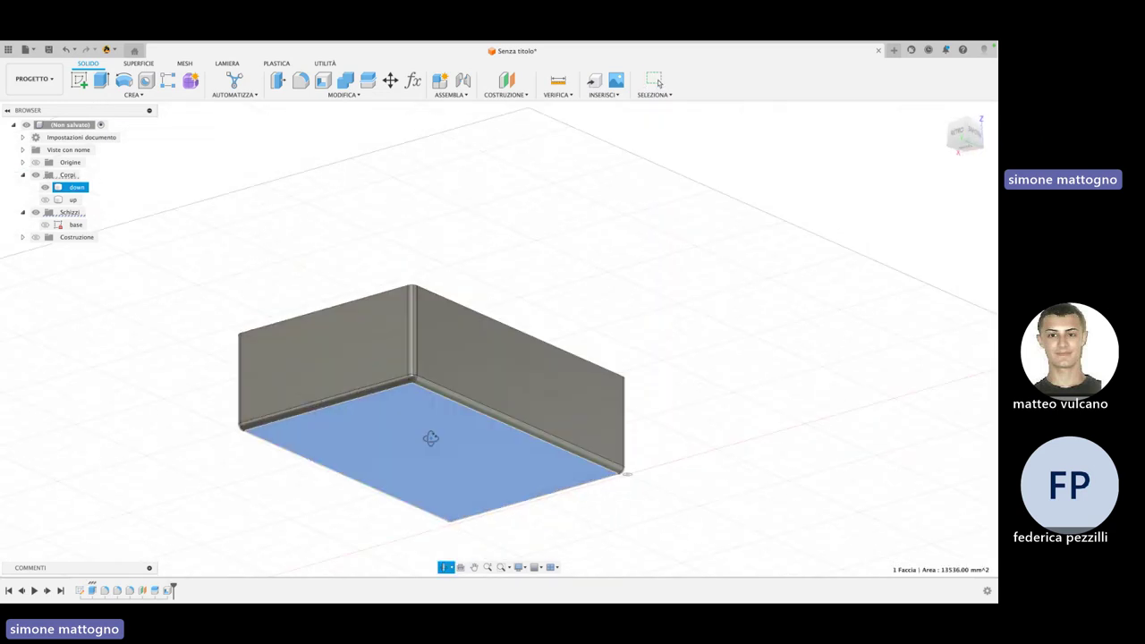
Edit the Shell feature from the timeline, then cancel, leaving the 3 mm-wall tray unchanged
right_click(167, 591)
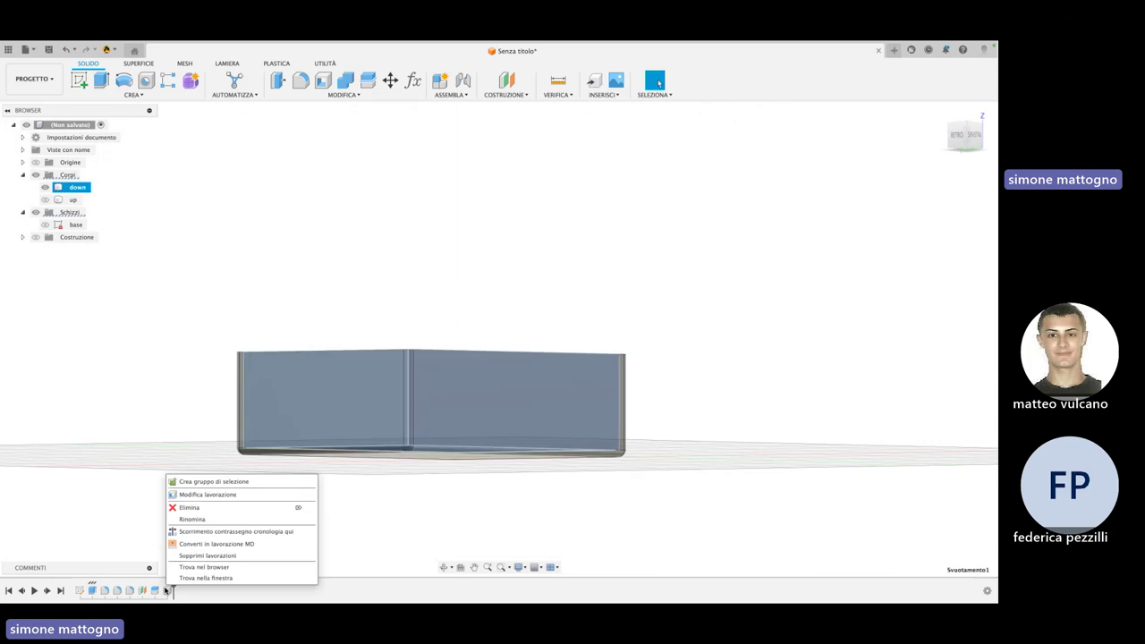
left_click(219, 495)
middle_click_drag(371, 442, 394, 431, "shift")
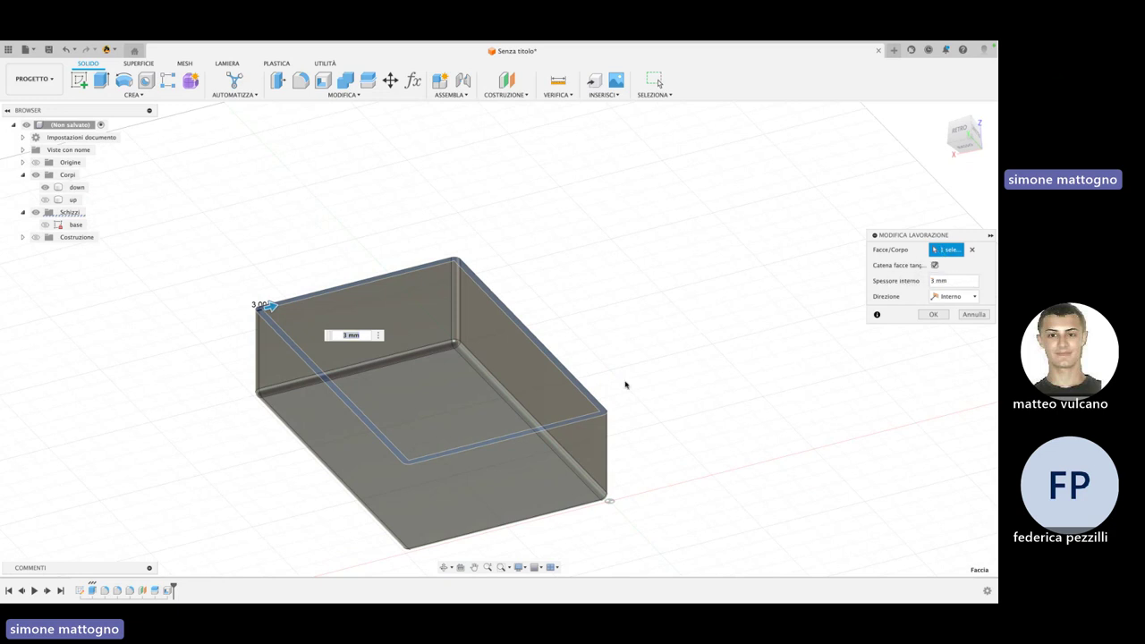
left_click(421, 450)
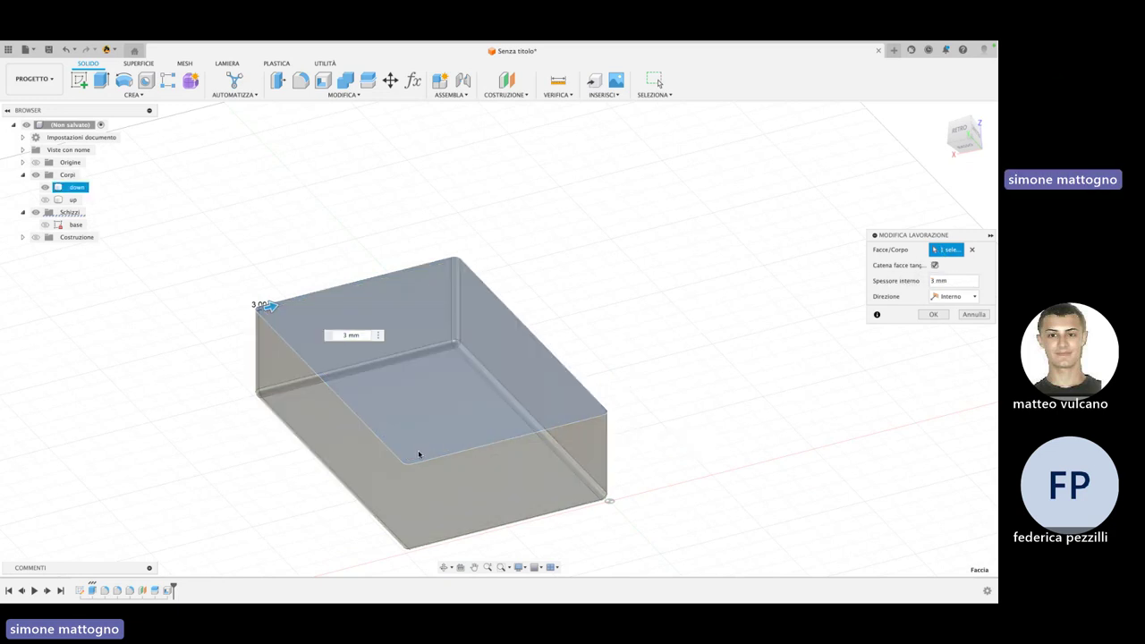
left_click(418, 454)
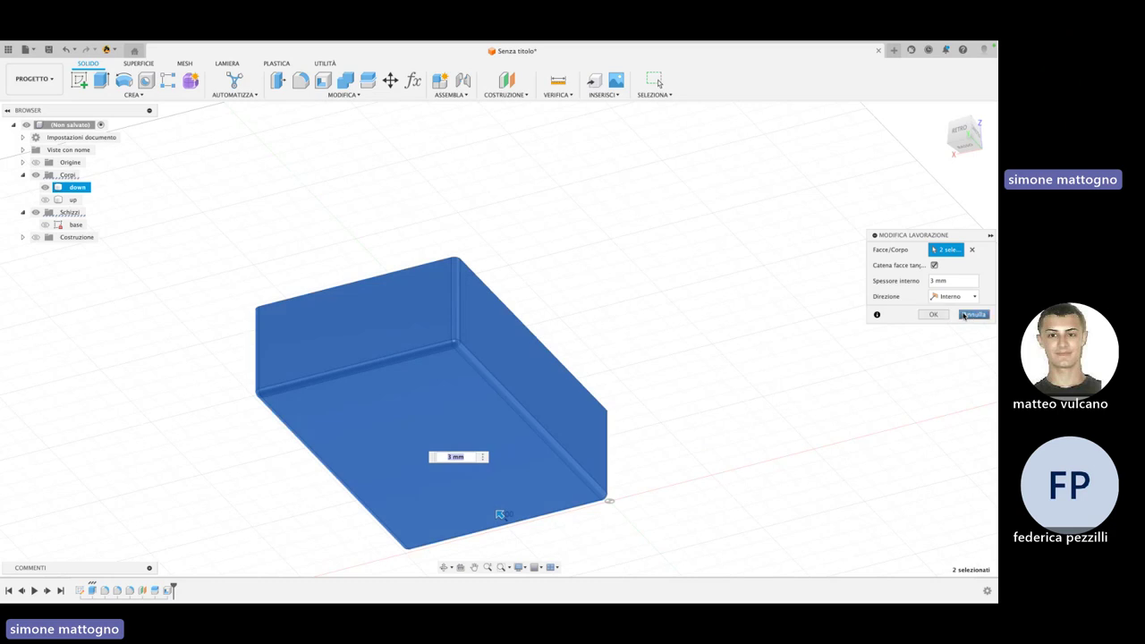
left_click(964, 315)
middle_click_drag(452, 402, 446, 438, "shift")
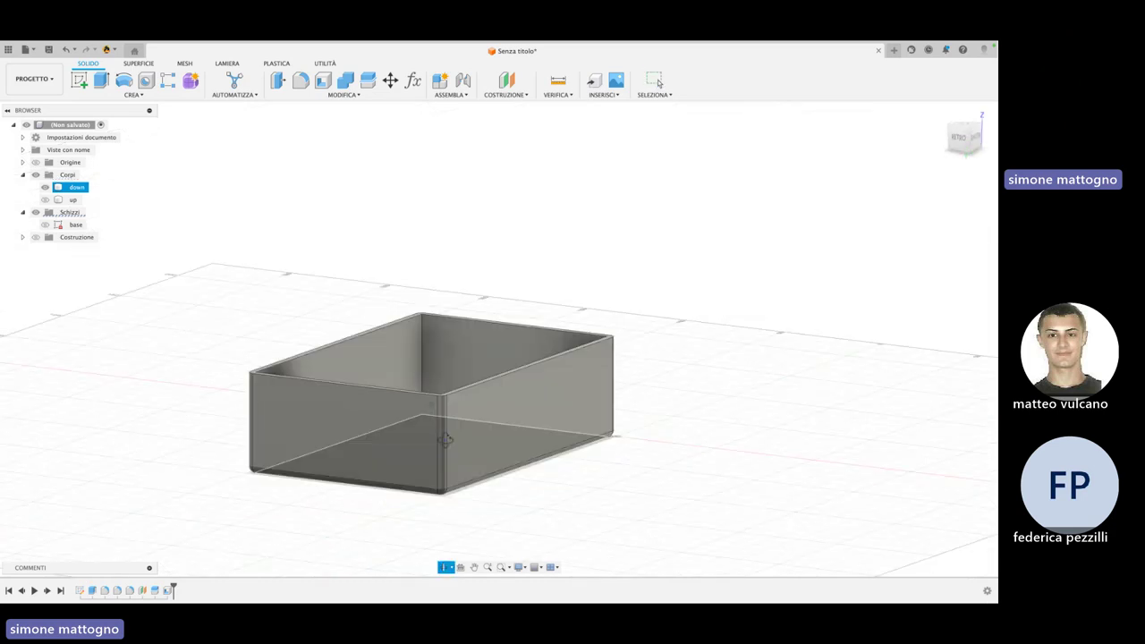
left_click(658, 79)
right_click(167, 588)
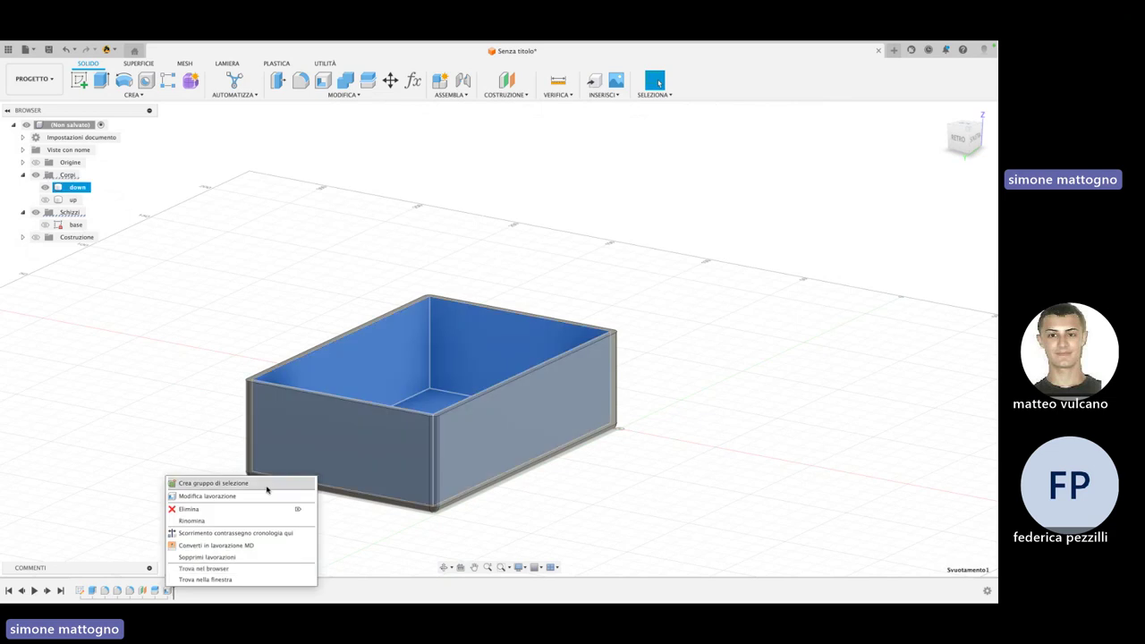
left_click(257, 502)
left_click(961, 298)
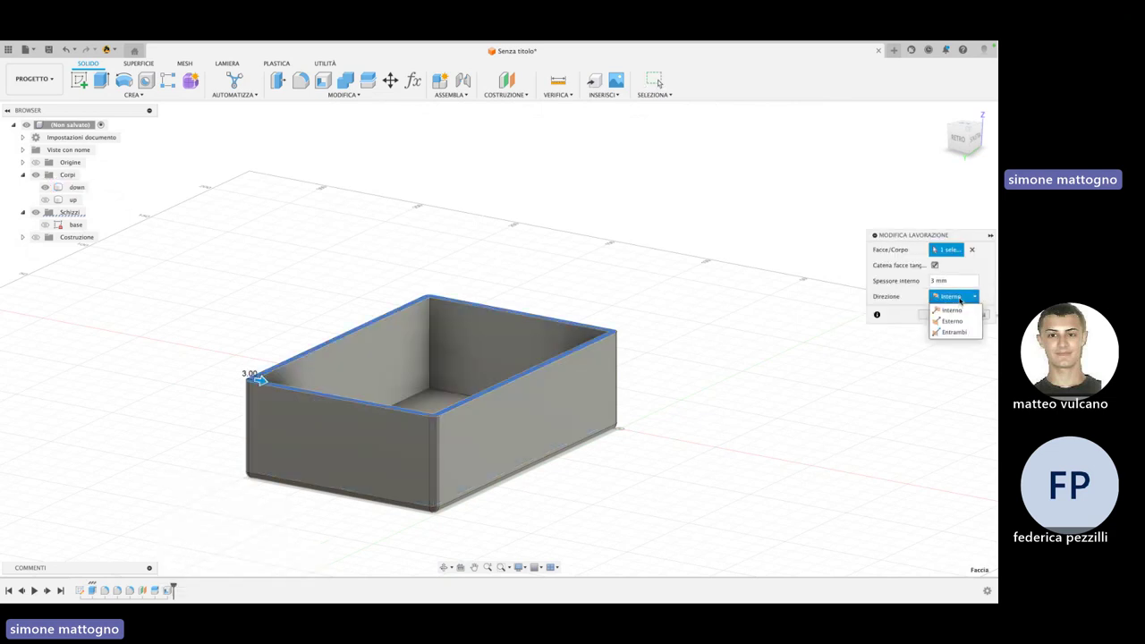
left_click(955, 332)
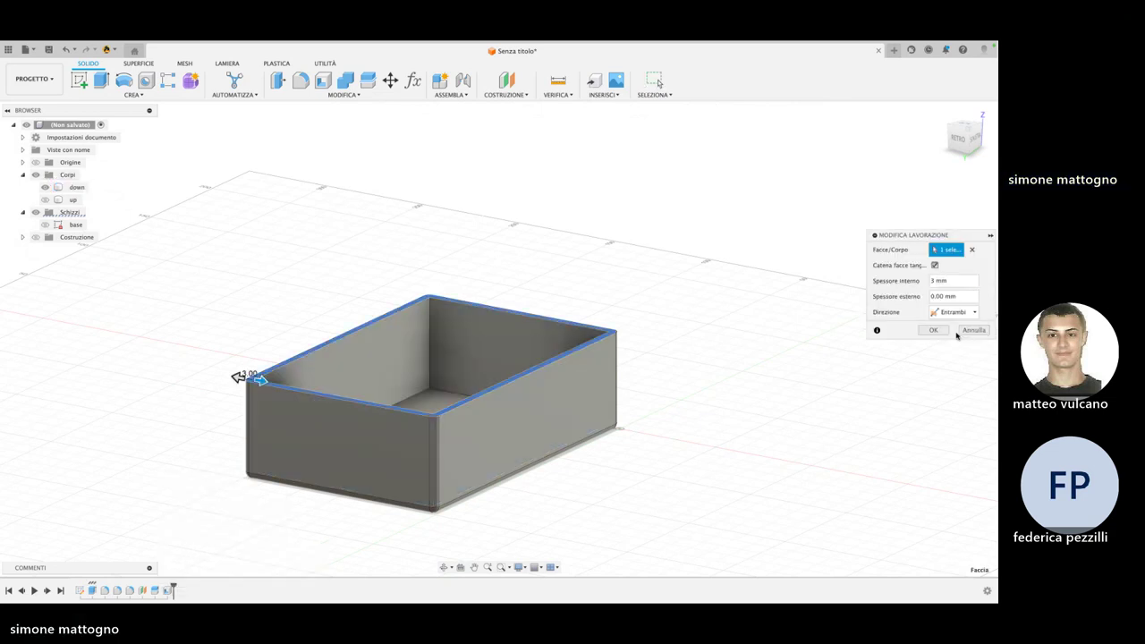
middle_click_drag(802, 379, 787, 401, "shift")
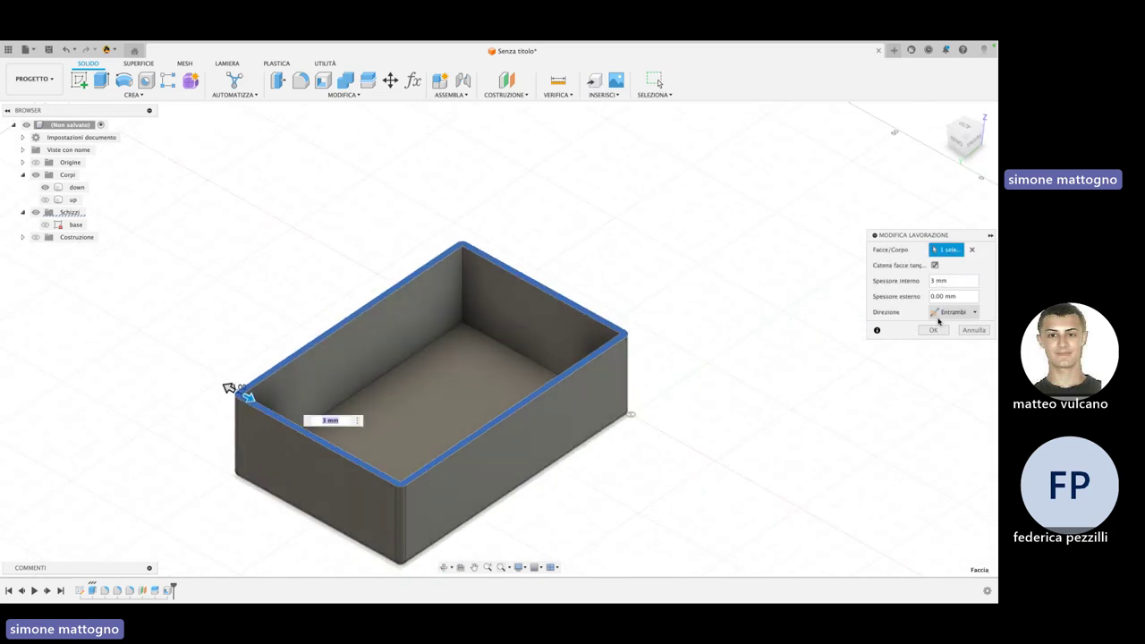
left_click(953, 311)
left_click(950, 327)
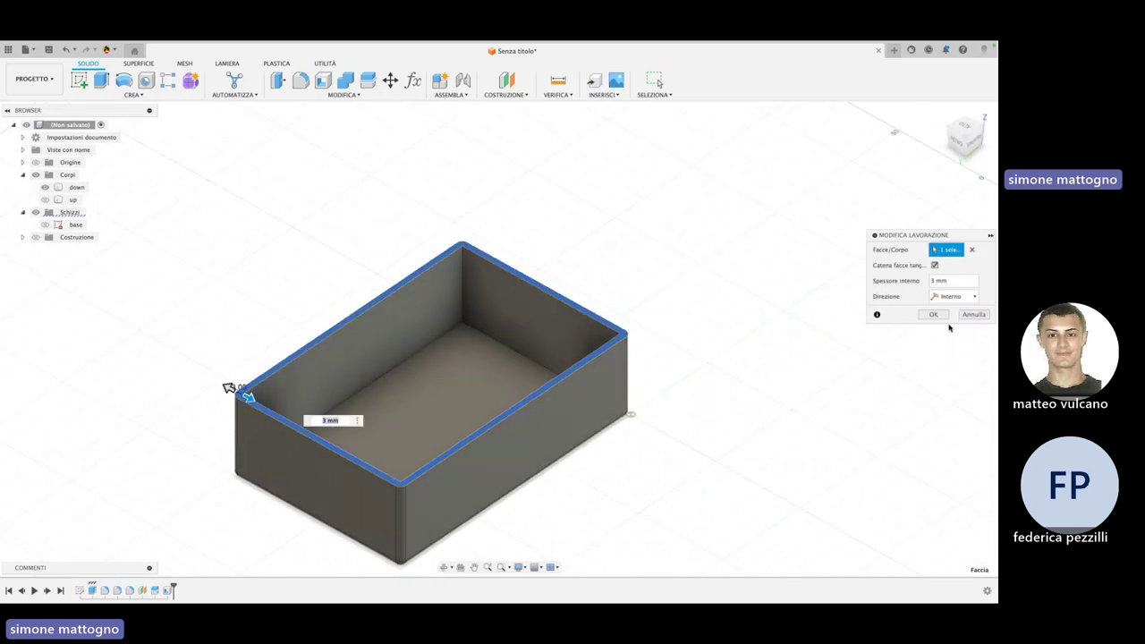
left_click(935, 265)
middle_click_drag(739, 403, 744, 340, "shift")
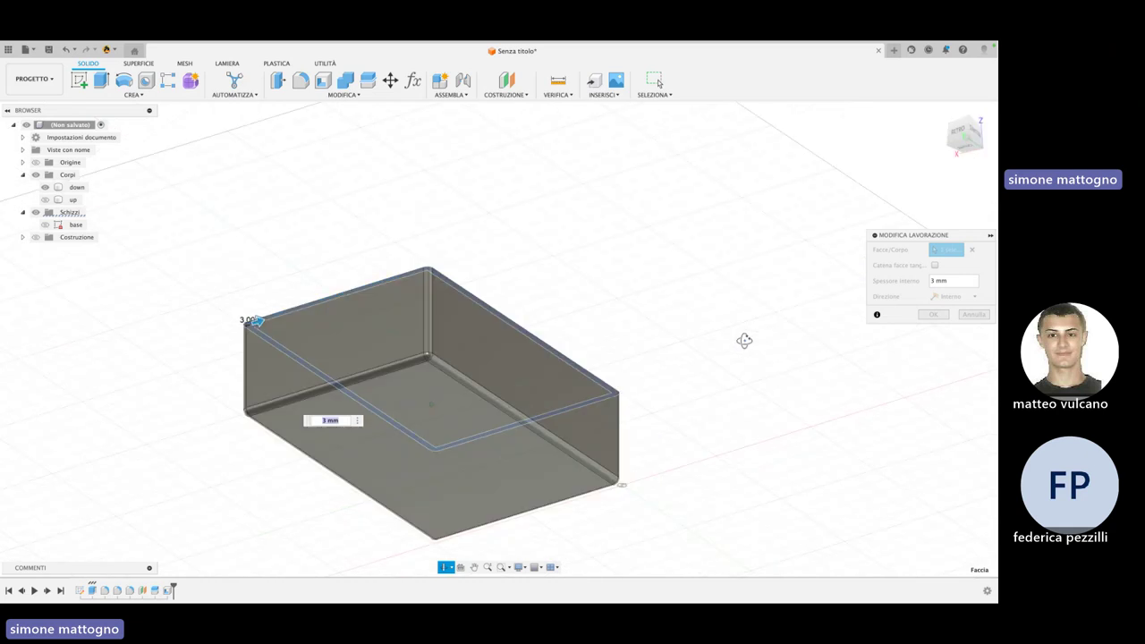
mouse_move(596, 320)
middle_mouse_down("shift")
mouse_move(550, 493)
mouse_move(577, 316)
mouse_move(486, 340)
middle_mouse_up("shift")
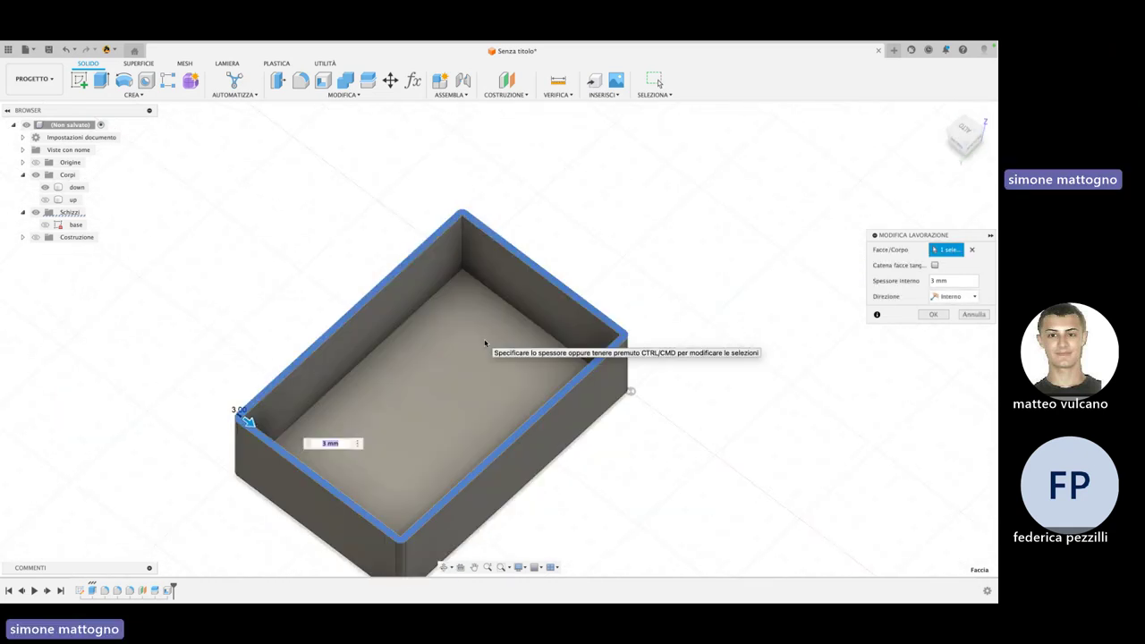
key("m")
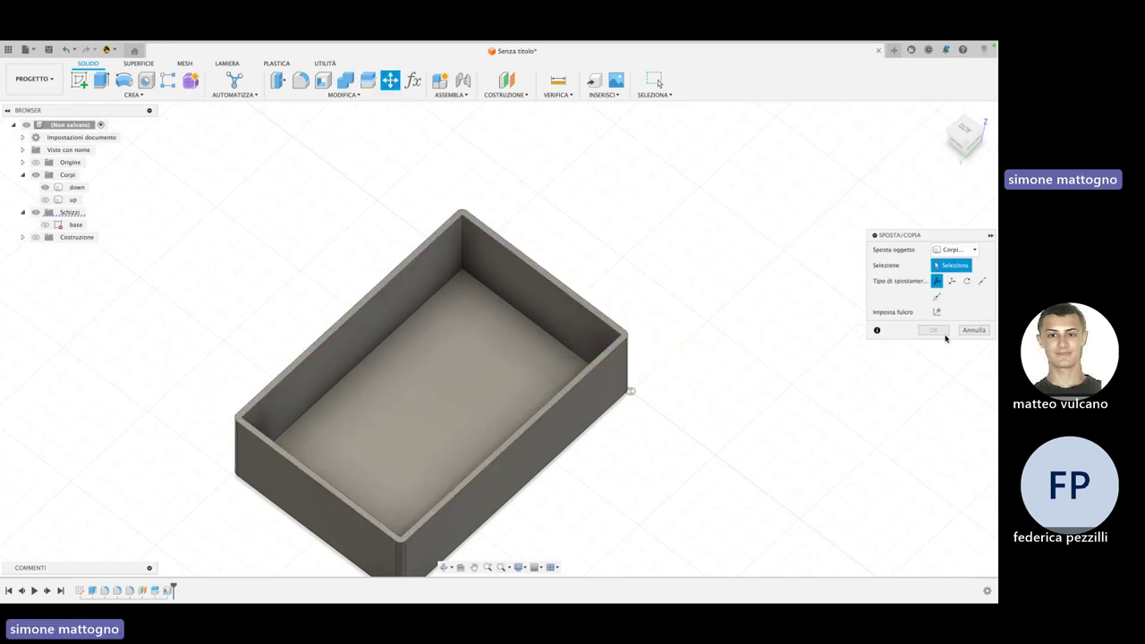
left_click(974, 330)
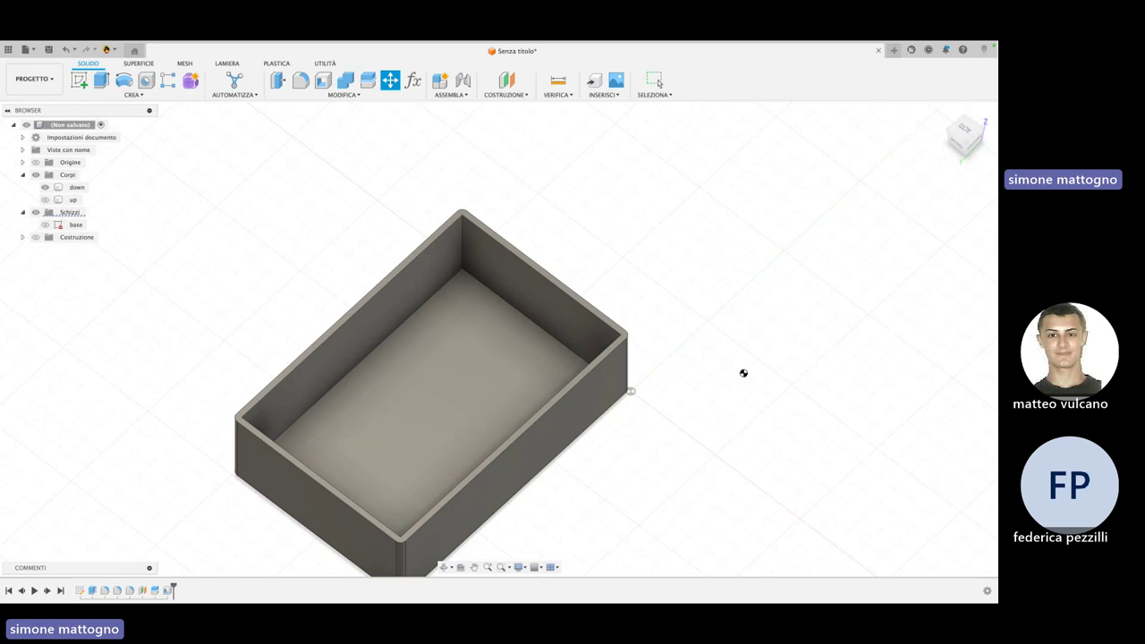
middle_click_drag(638, 411, 486, 508, "shift")
middle_click_drag(562, 471, 544, 489, "shift")
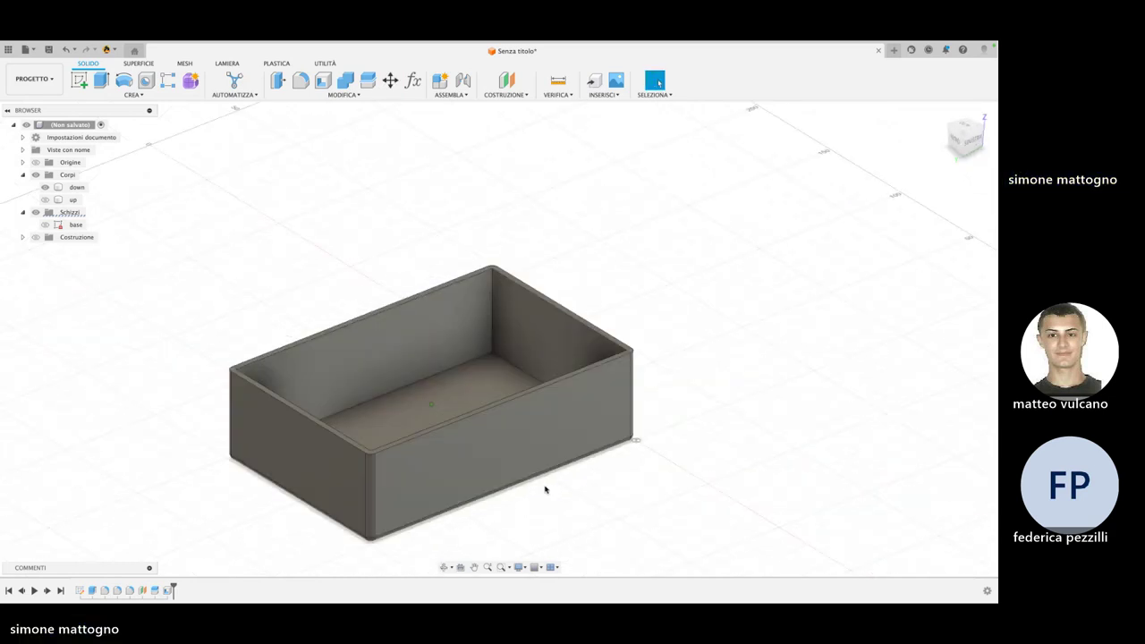
right_click(168, 590)
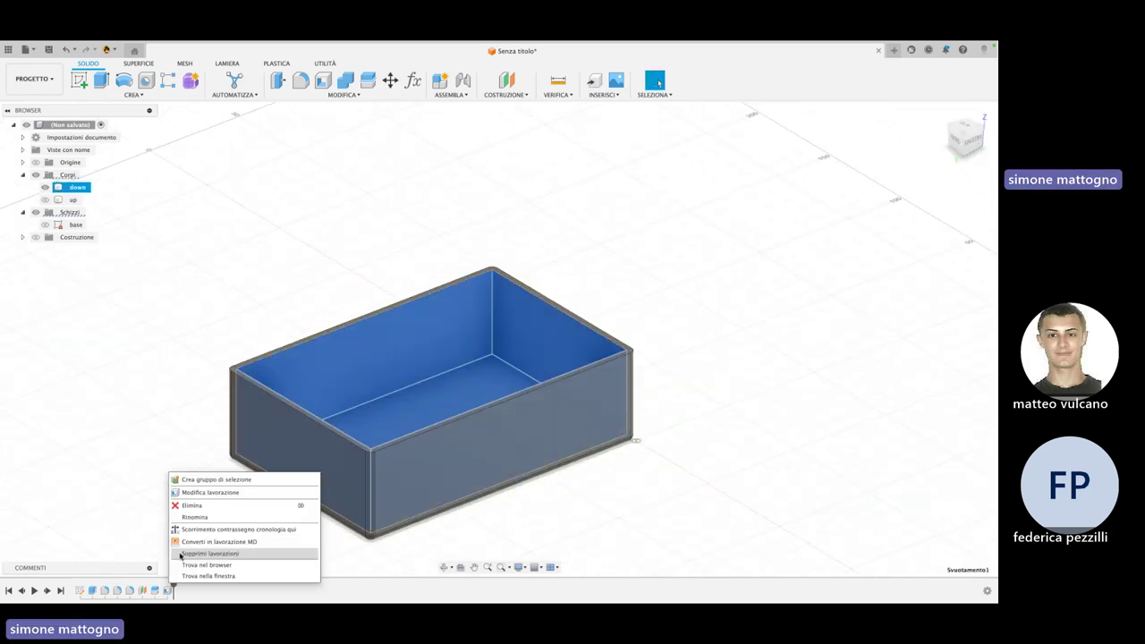
left_click(213, 494)
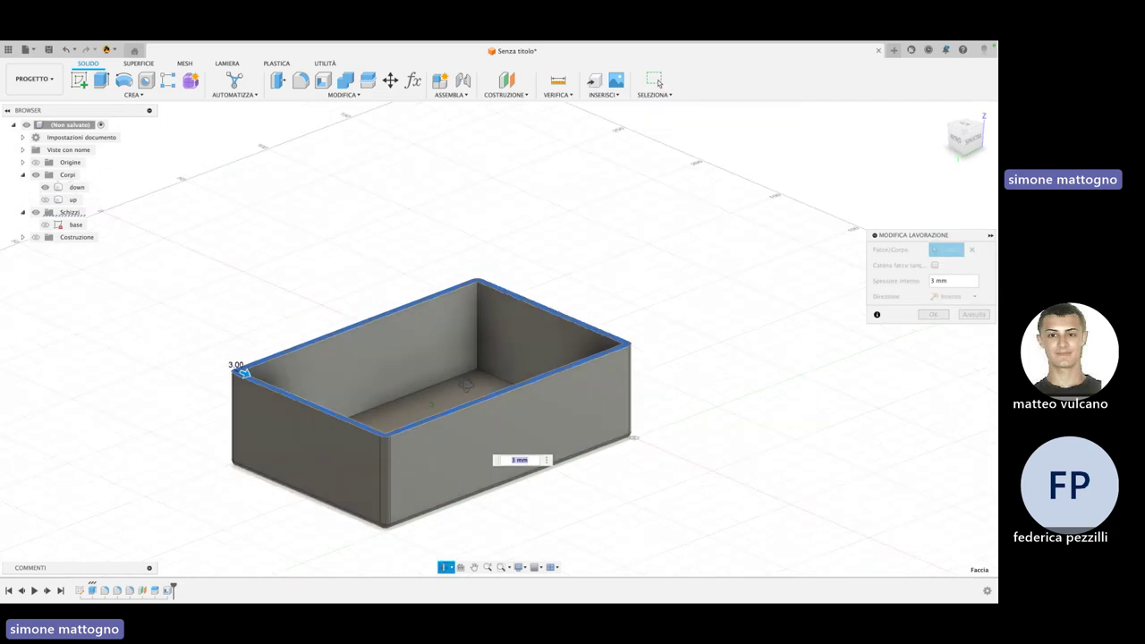
mouse_move(463, 394)
middle_mouse_down("shift")
mouse_move(471, 360)
mouse_move(445, 408)
middle_mouse_up("shift")
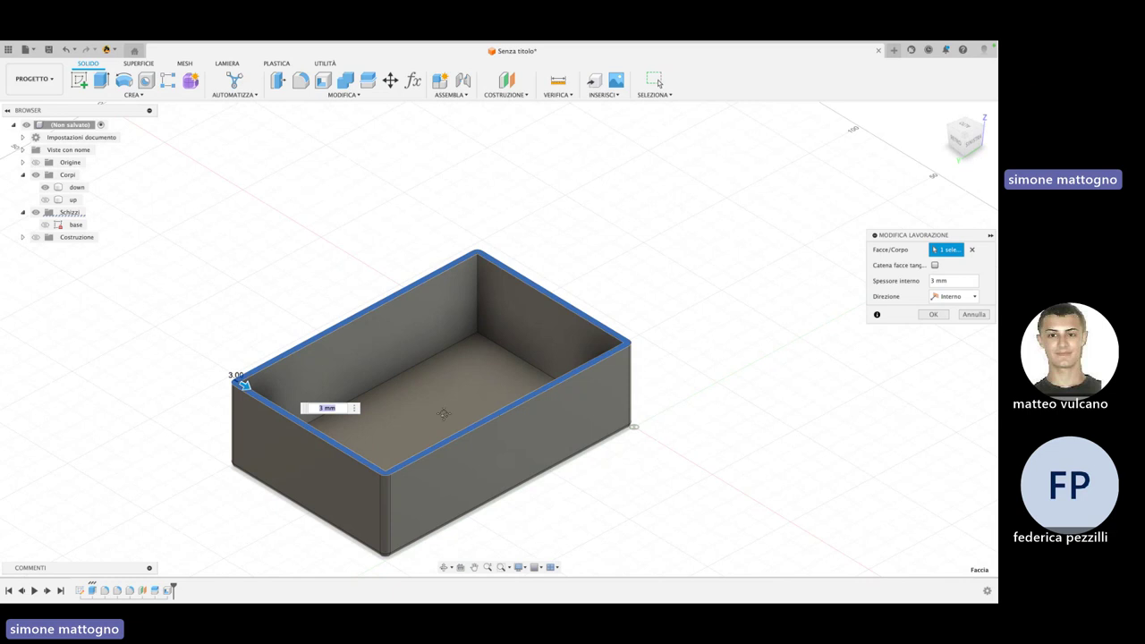
middle_click_drag(443, 413, 473, 412, "shift")
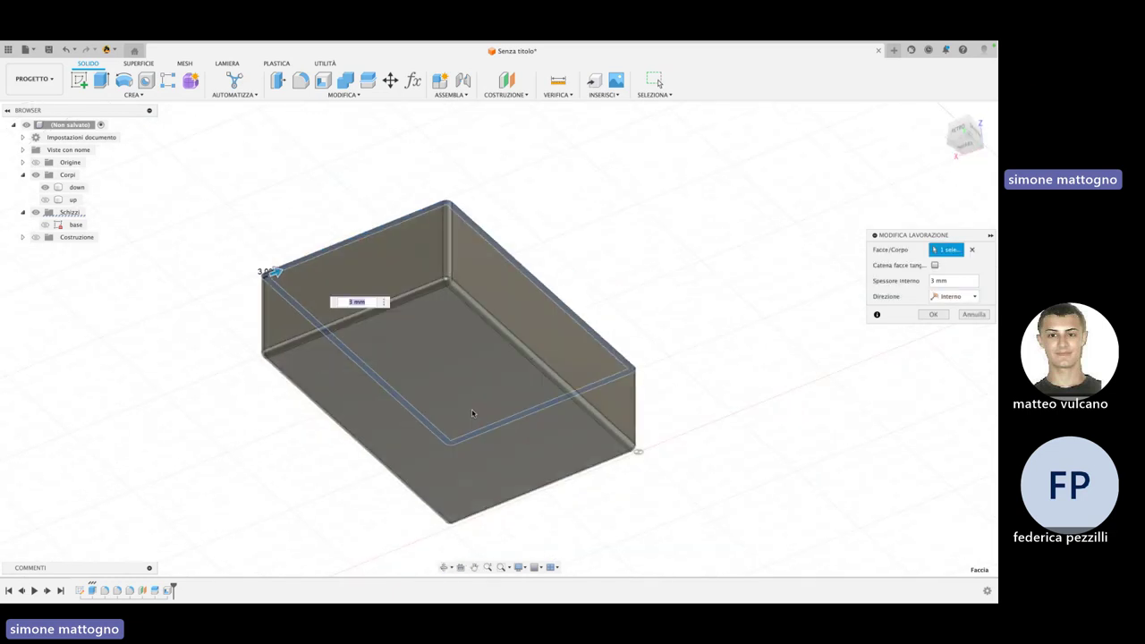
right_click(472, 412)
left_click(524, 391)
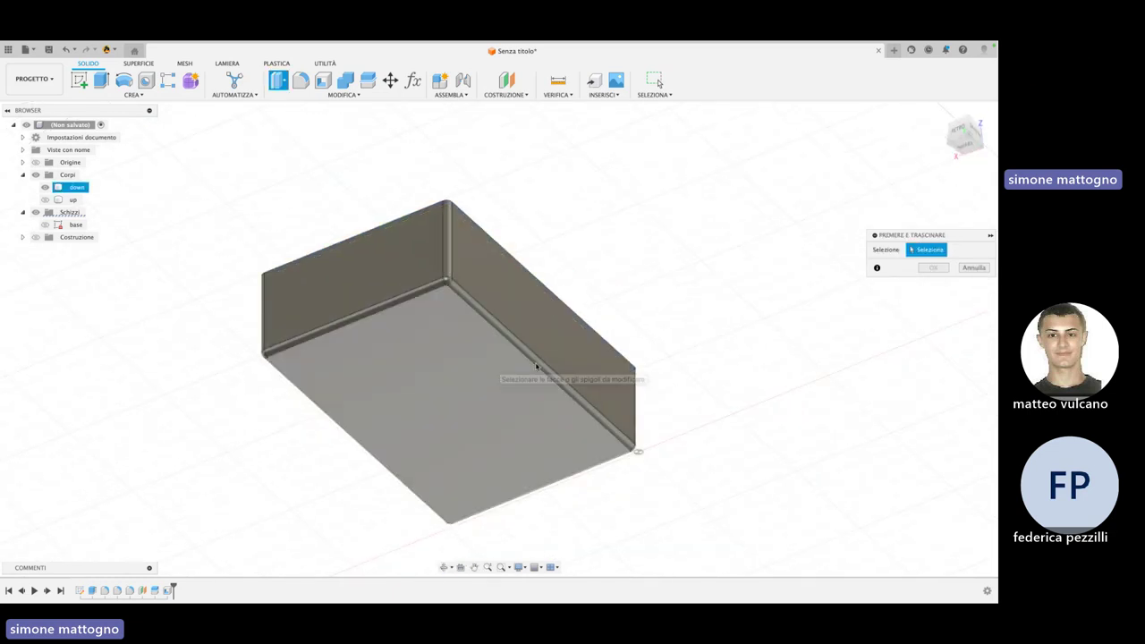
left_click(974, 268)
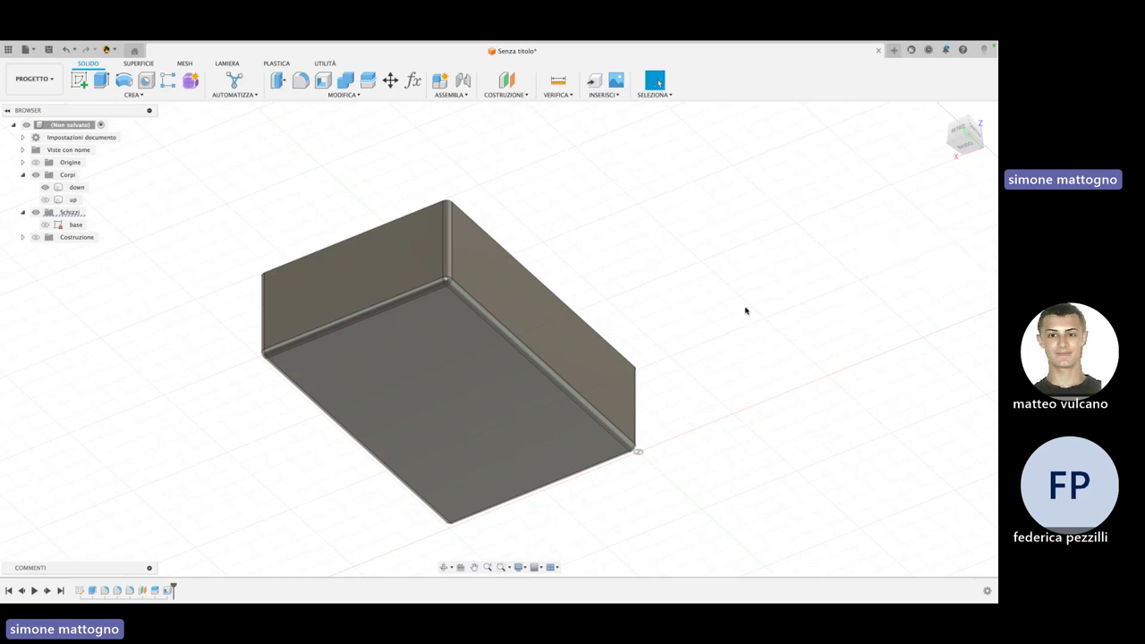
mouse_move(745, 310)
middle_mouse_down("shift")
mouse_move(713, 363)
mouse_move(734, 383)
middle_mouse_up("shift")
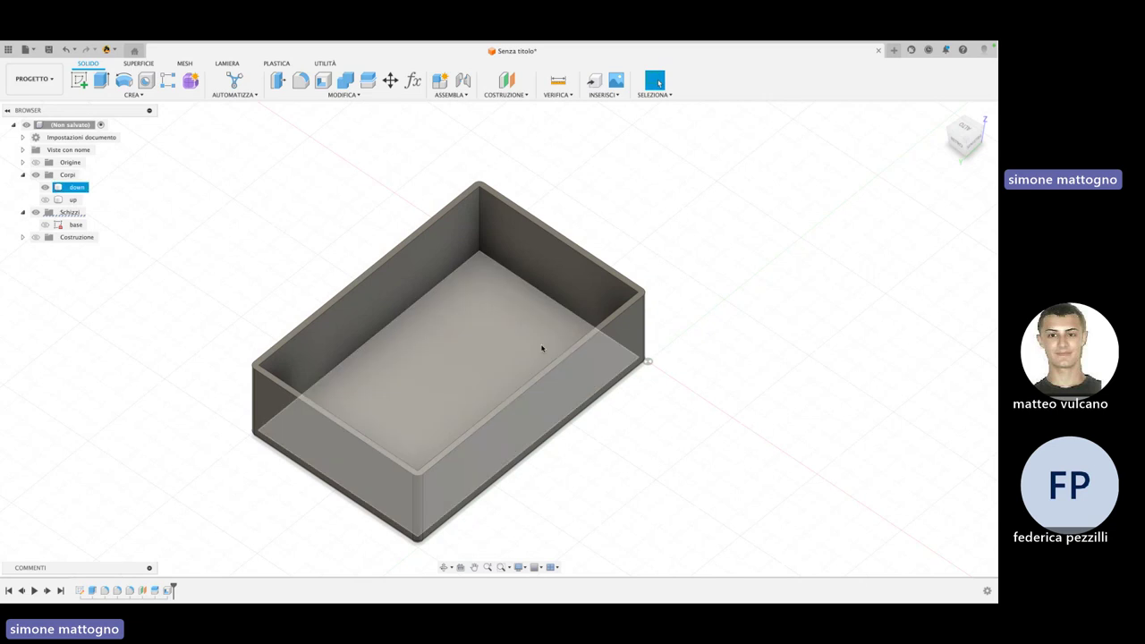
middle_click_drag(549, 330, 218, 296, "shift")
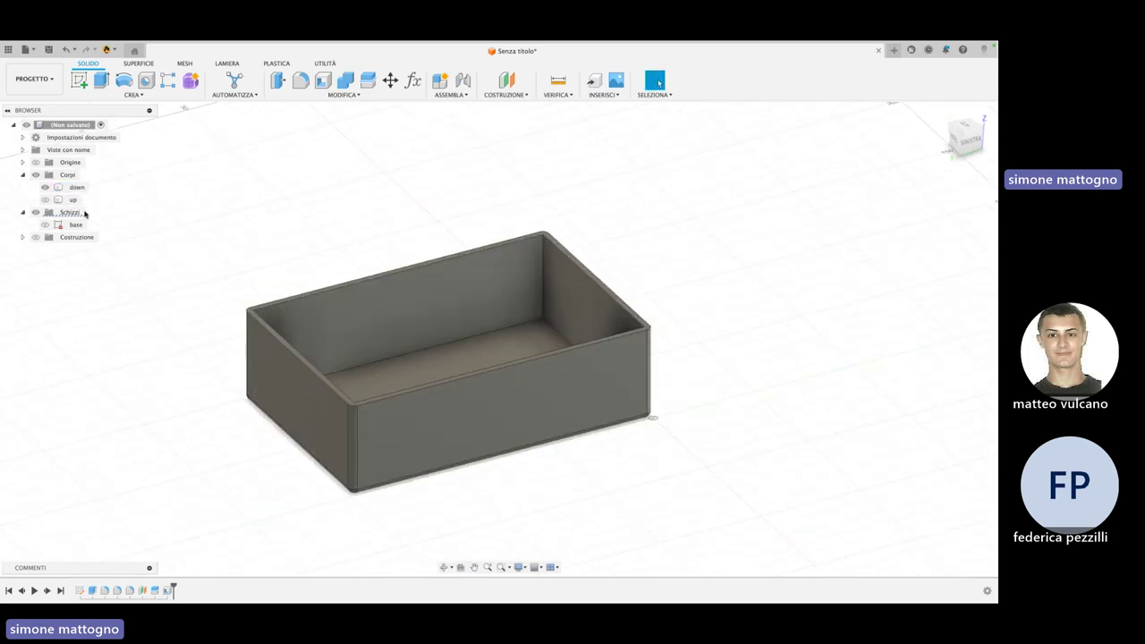
Isolate body 'up', shell it open from its bottom face, then show body 'down' again
left_click(74, 200)
left_click(45, 200)
left_click(73, 200)
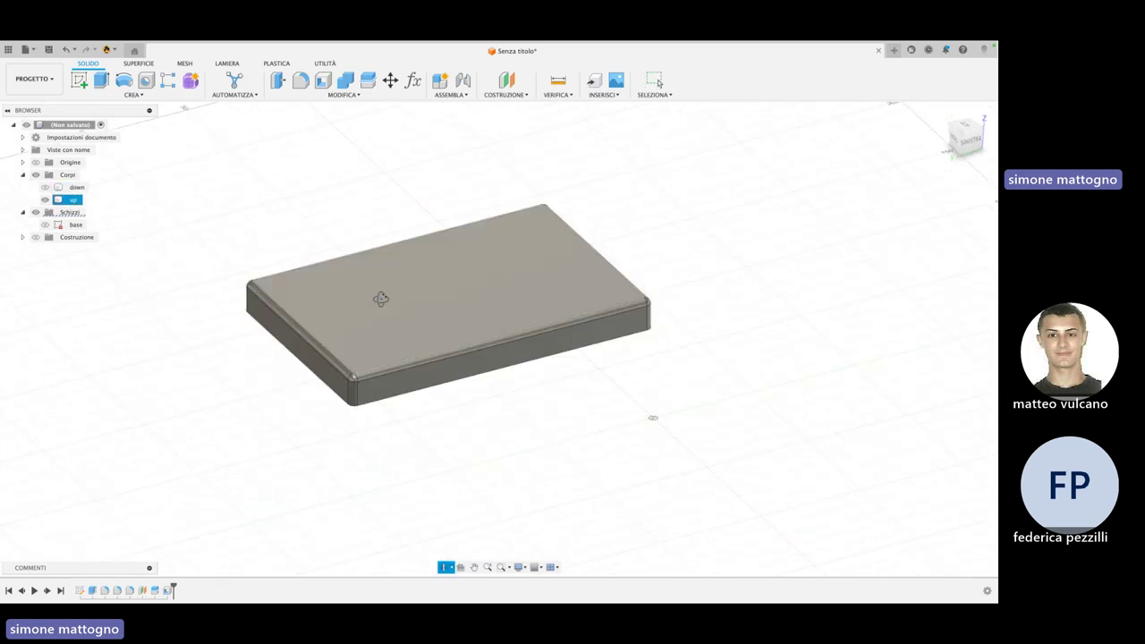
mouse_move(379, 296)
middle_mouse_down("shift")
mouse_move(391, 253)
mouse_move(399, 289)
middle_mouse_up("shift")
left_click(399, 289)
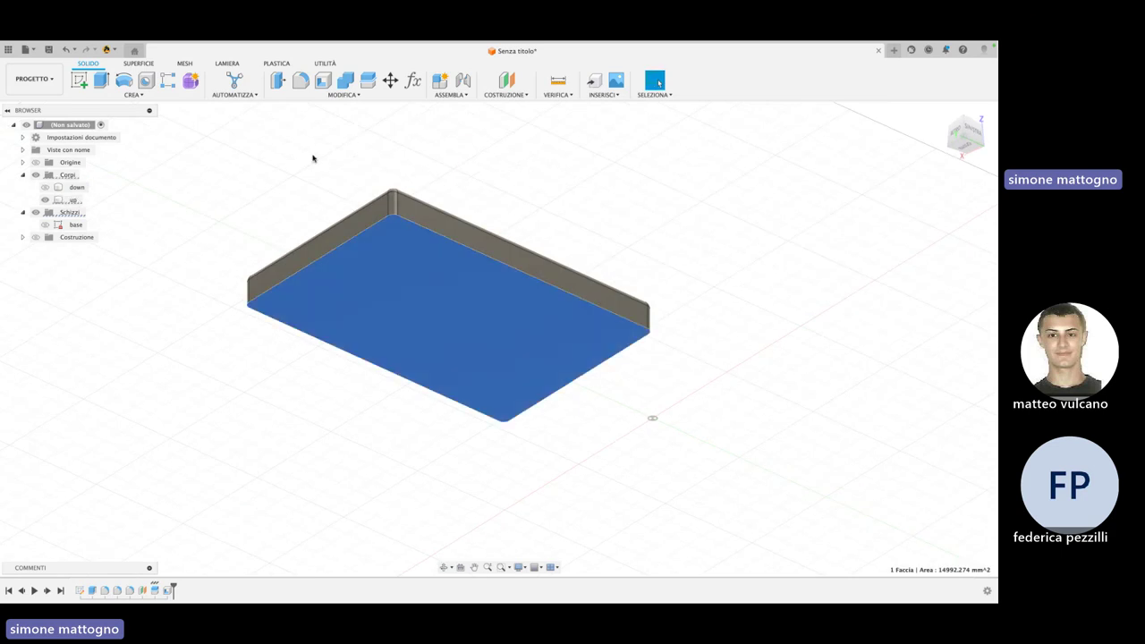
left_click(323, 81)
type("1")
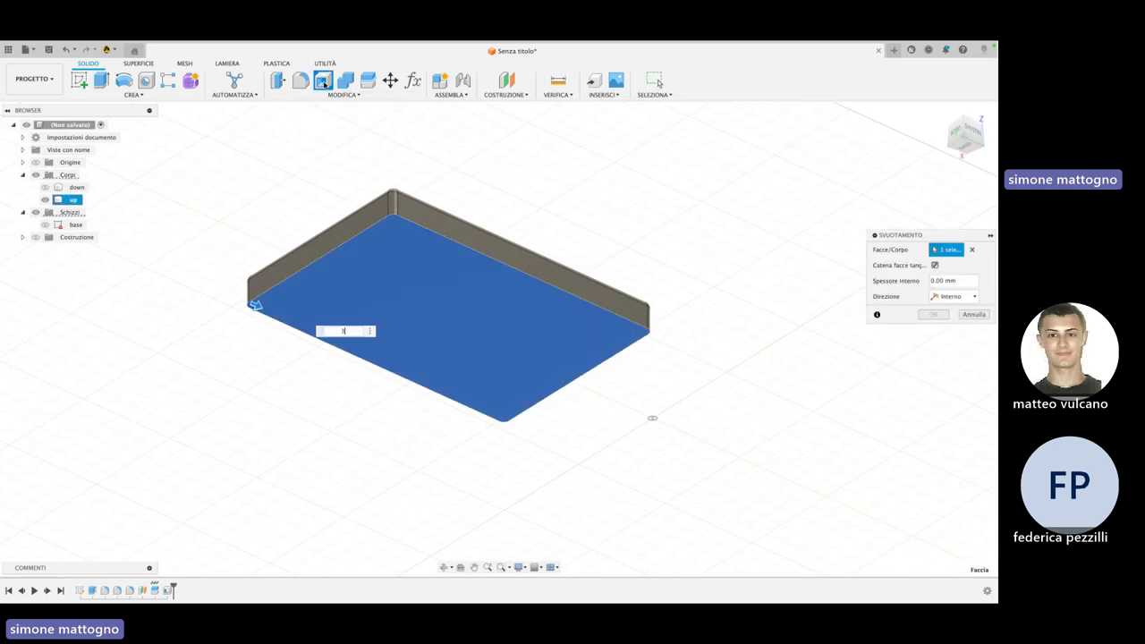
key("Return")
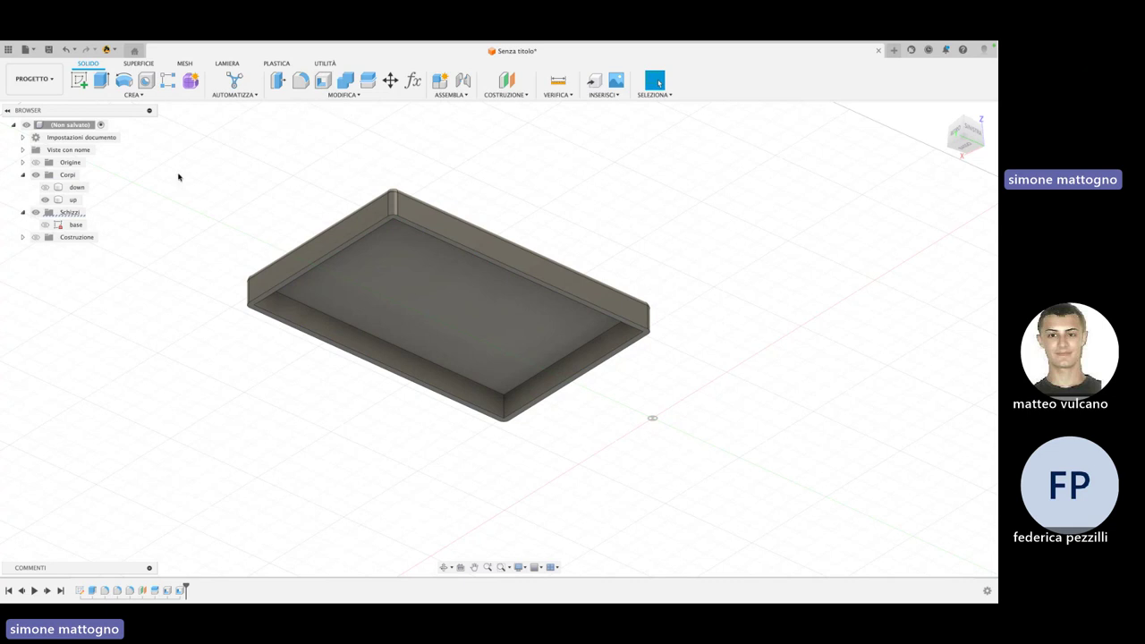
left_click(45, 187)
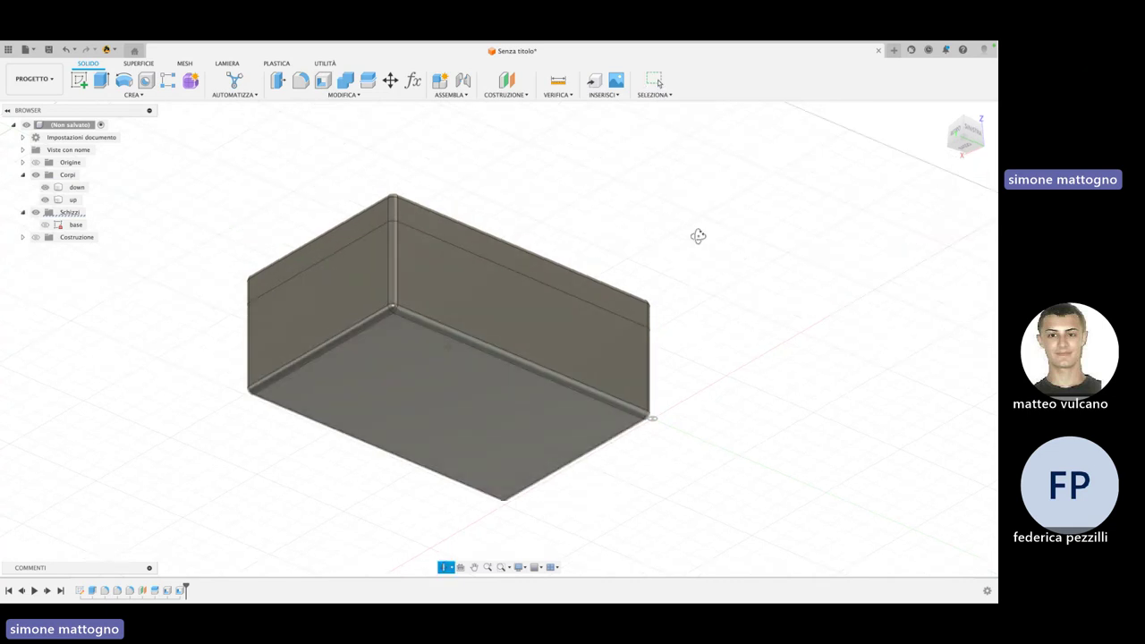
middle_click_drag(702, 225, 691, 280, "shift")
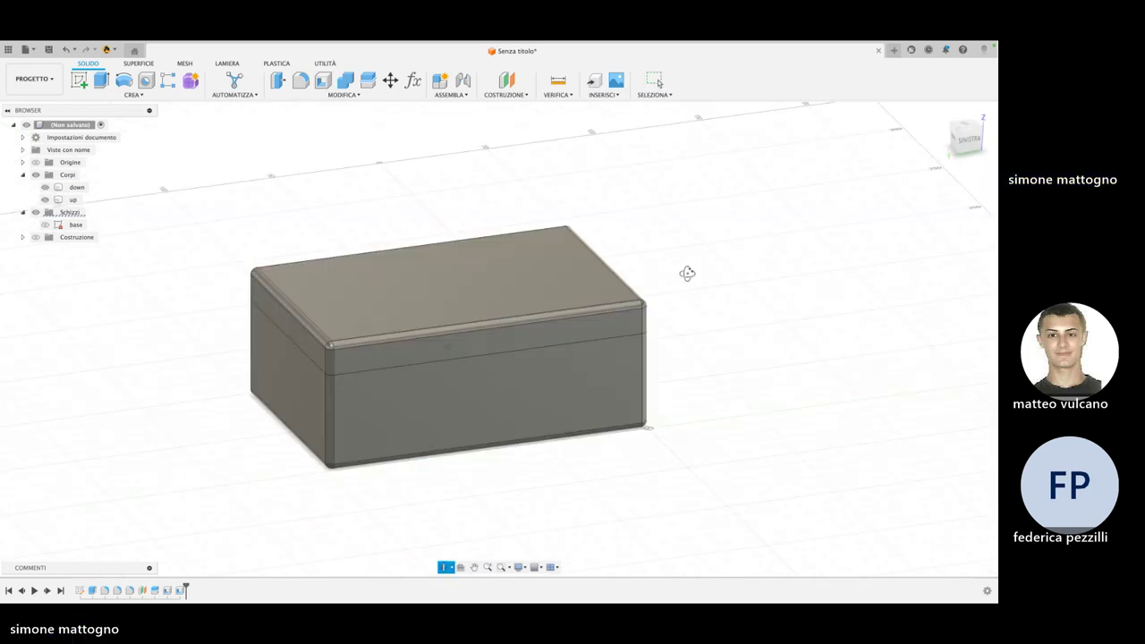
Create section analysis Sezione1 on the box's front face, cut to -50 mm
left_click(549, 95)
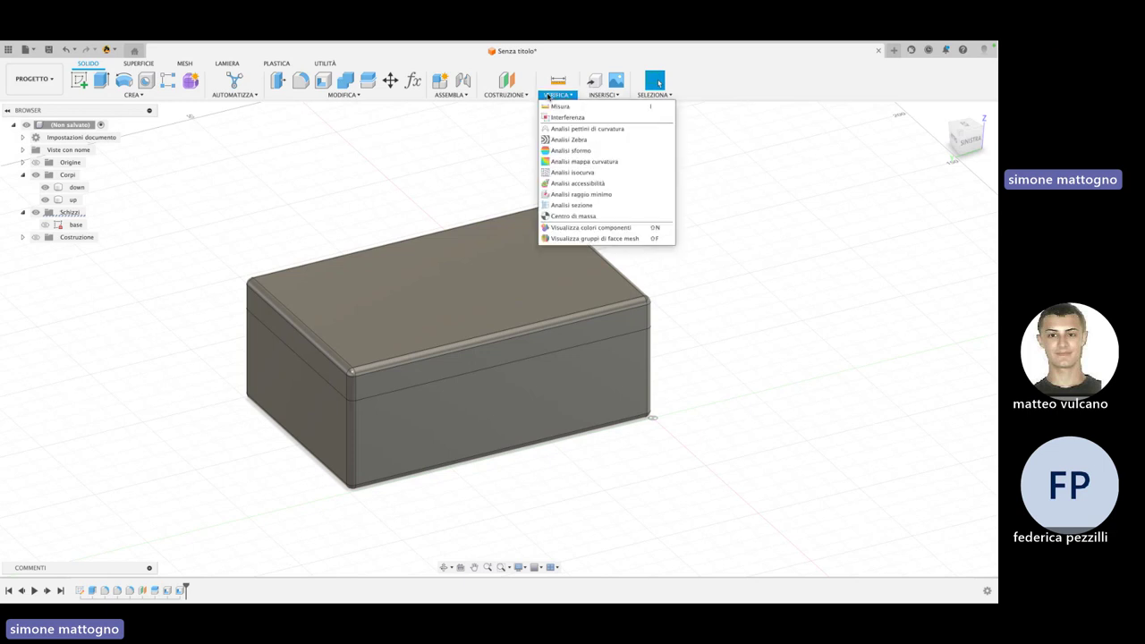
left_click(595, 208)
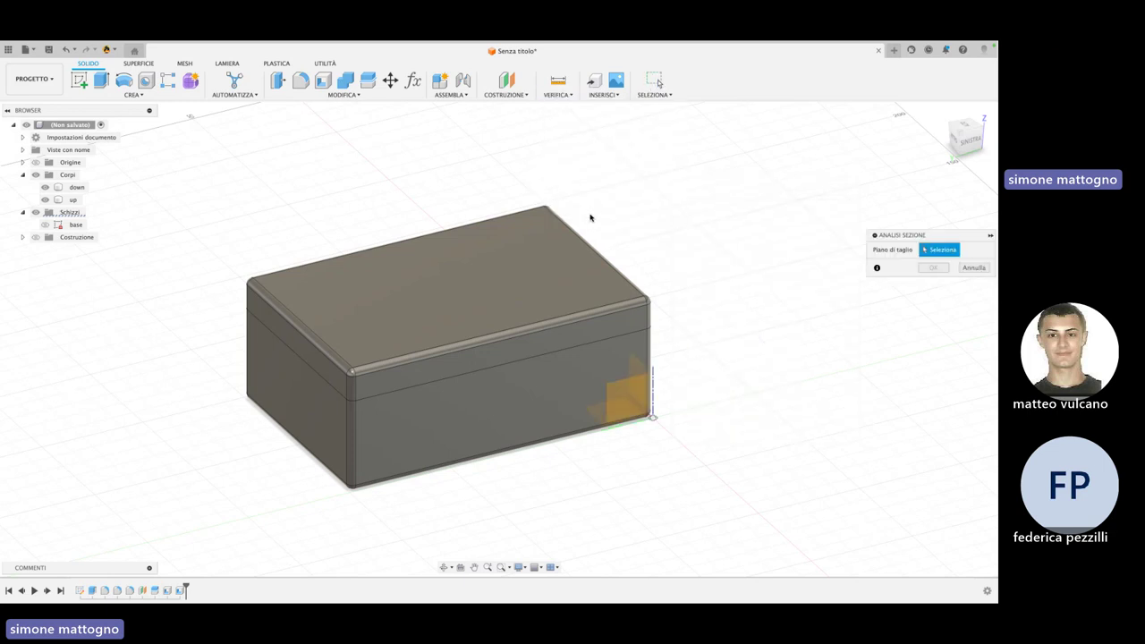
left_click(536, 383)
left_click_drag(547, 394, 507, 355)
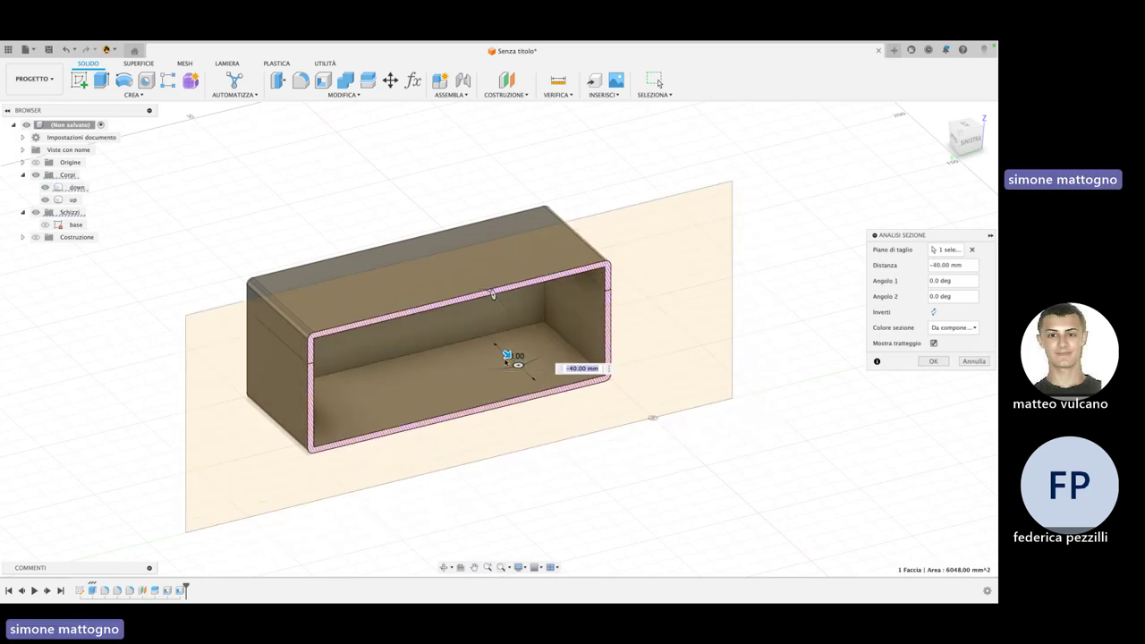
left_click_drag(497, 363, 498, 351)
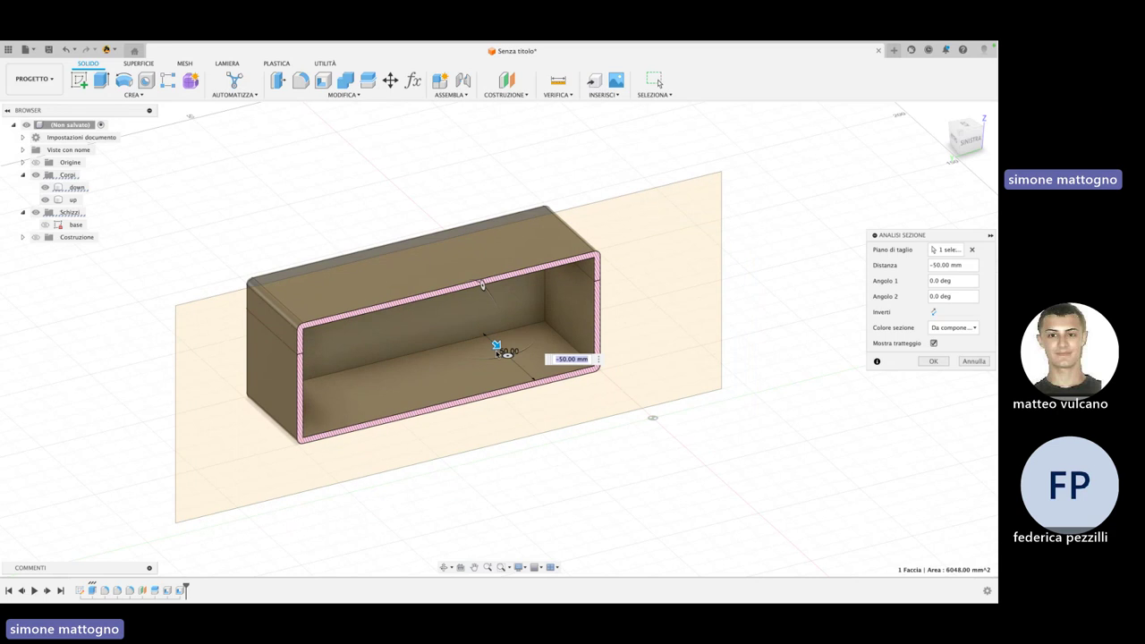
left_click(934, 364)
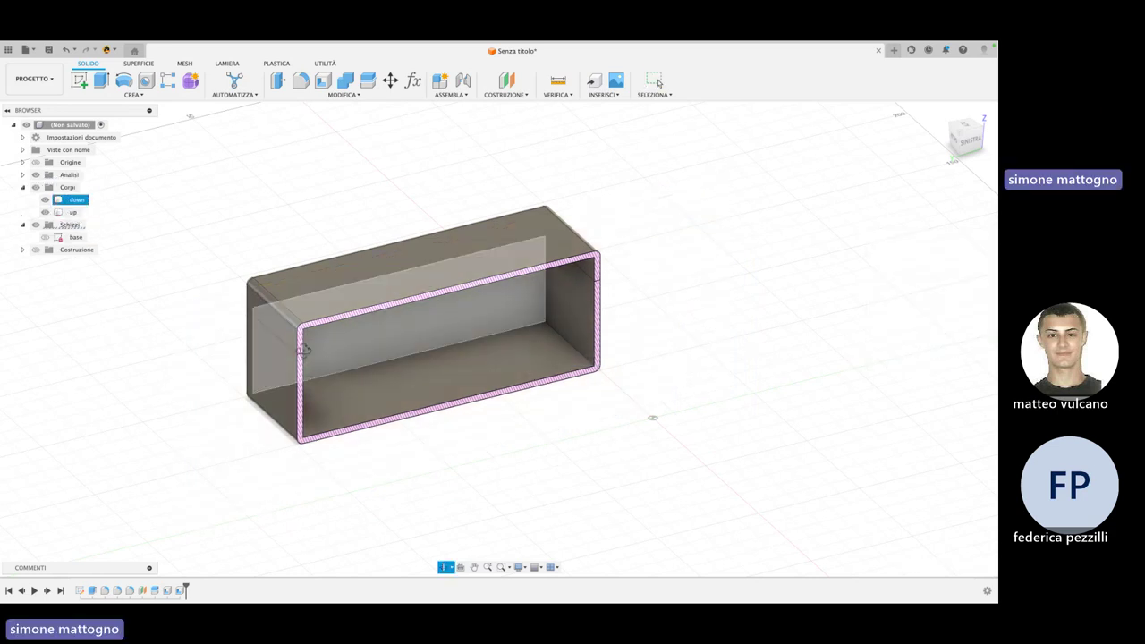
Expand the Analisi folder and hide Sezione1 so the box shows whole
scroll(298, 332, "up", 3)
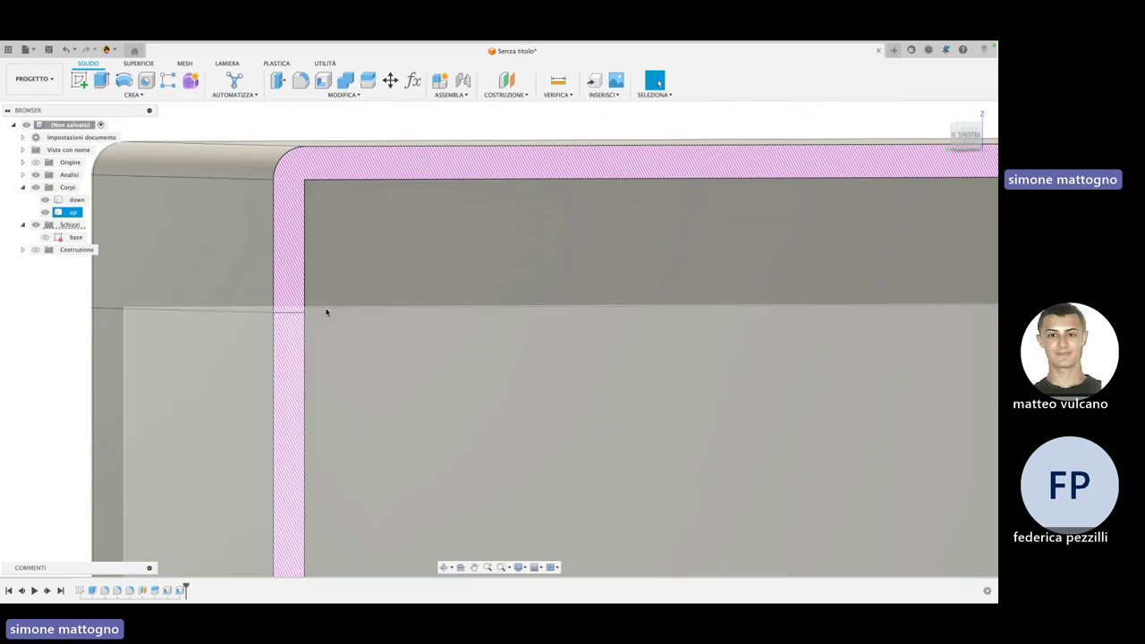
scroll(348, 352, "down", 3)
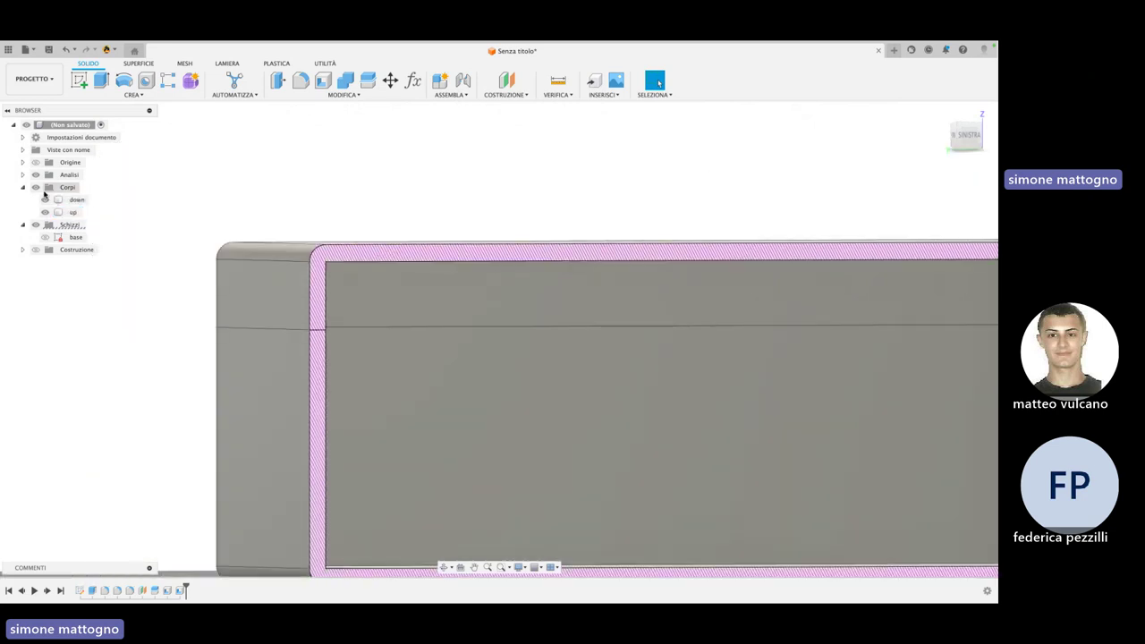
left_click(22, 176)
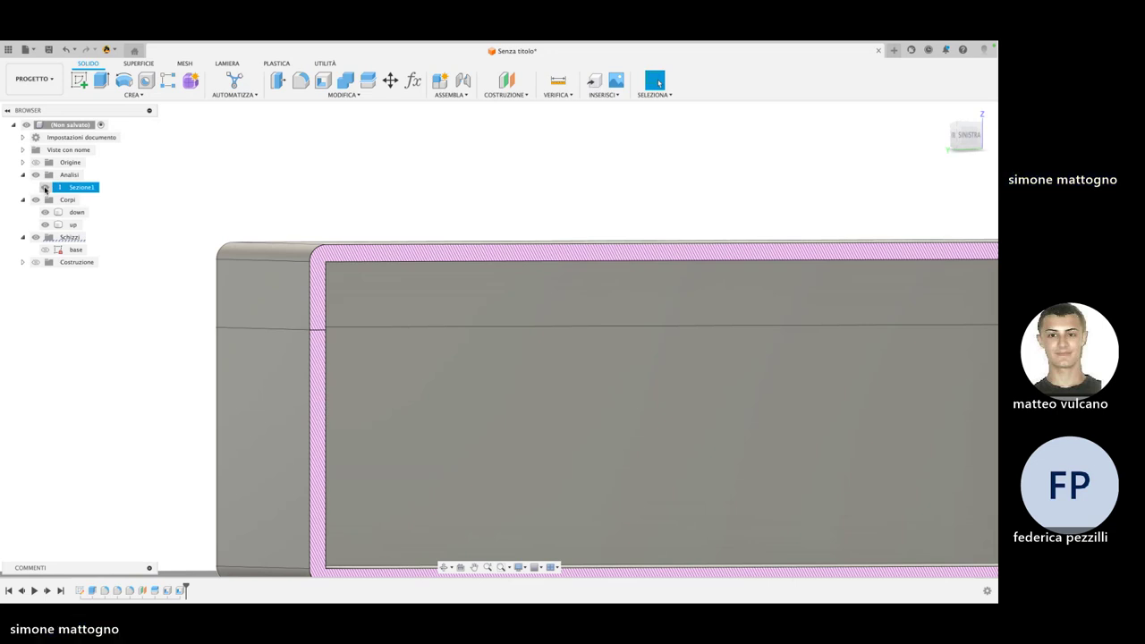
left_click(45, 188)
Return to the home view and briefly toggle Sezione1 on, leaving it hidden
key("Home")
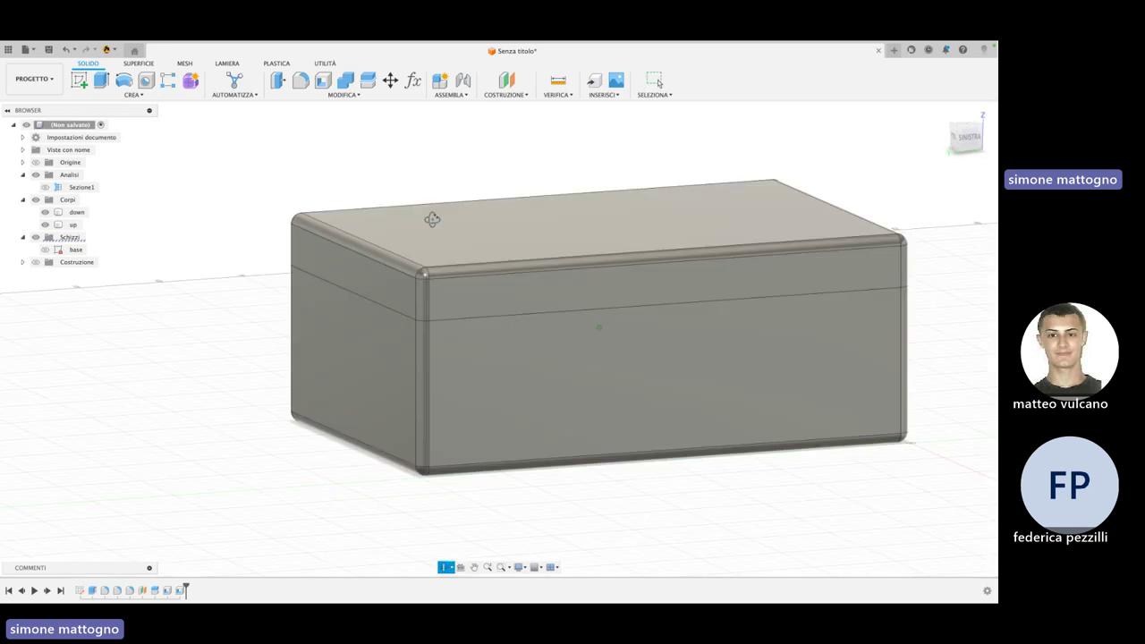
scroll(442, 223, "down", 2)
scroll(427, 217, "down", 2)
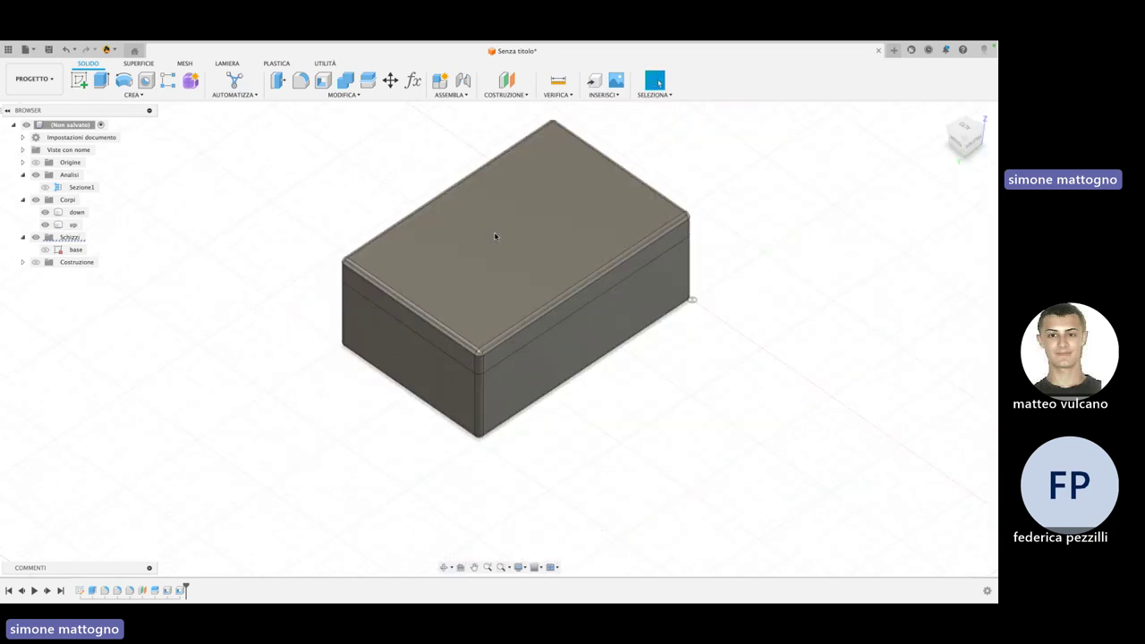
mouse_move(494, 232)
middle_mouse_down("shift")
mouse_move(622, 303)
mouse_move(572, 278)
middle_mouse_up("shift")
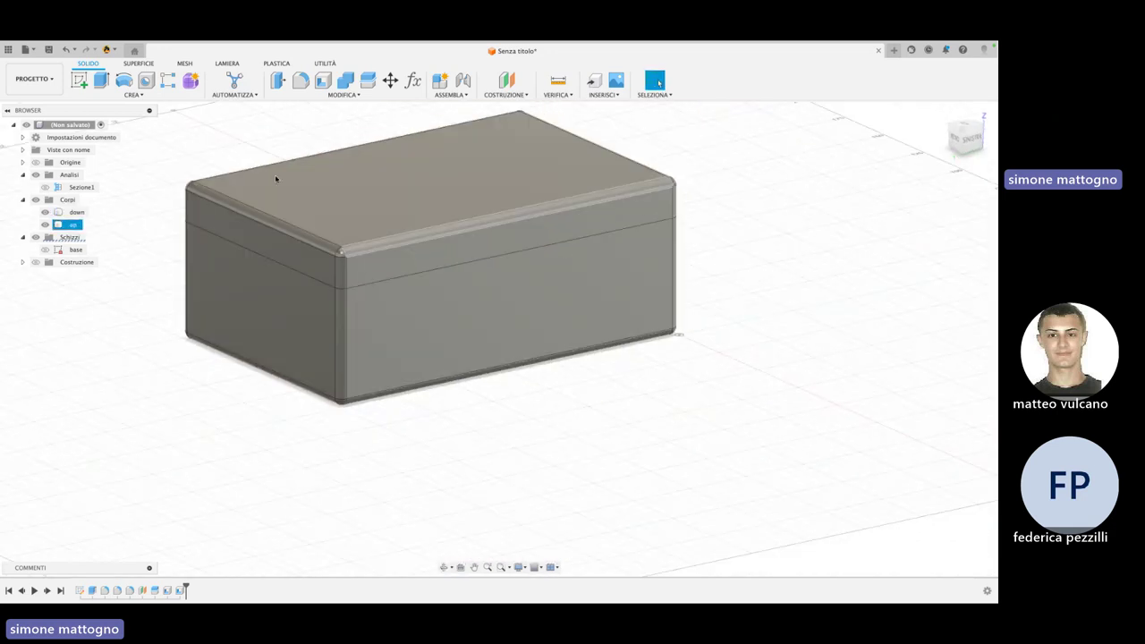
left_click(47, 188)
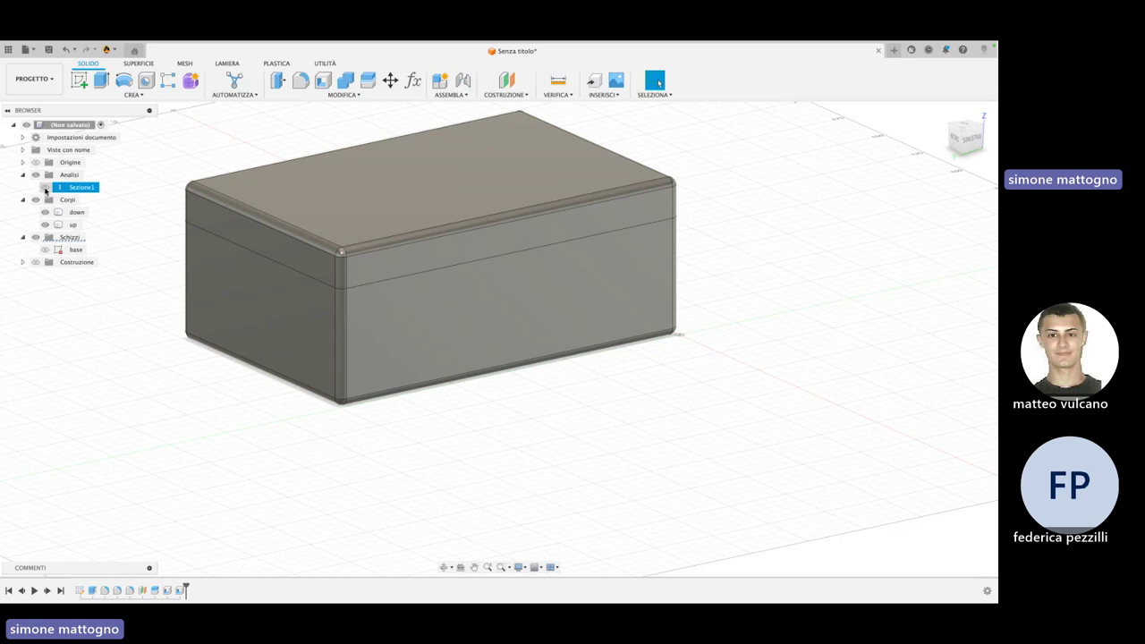
left_click(45, 189)
left_click(46, 189)
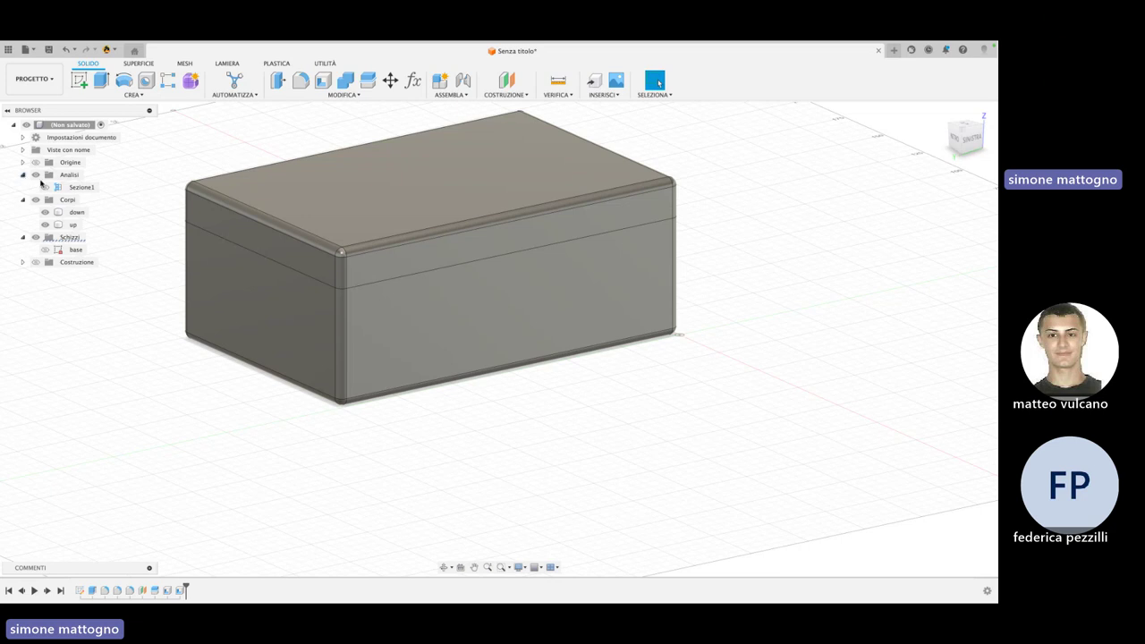
left_click_drag(611, 386, 616, 376)
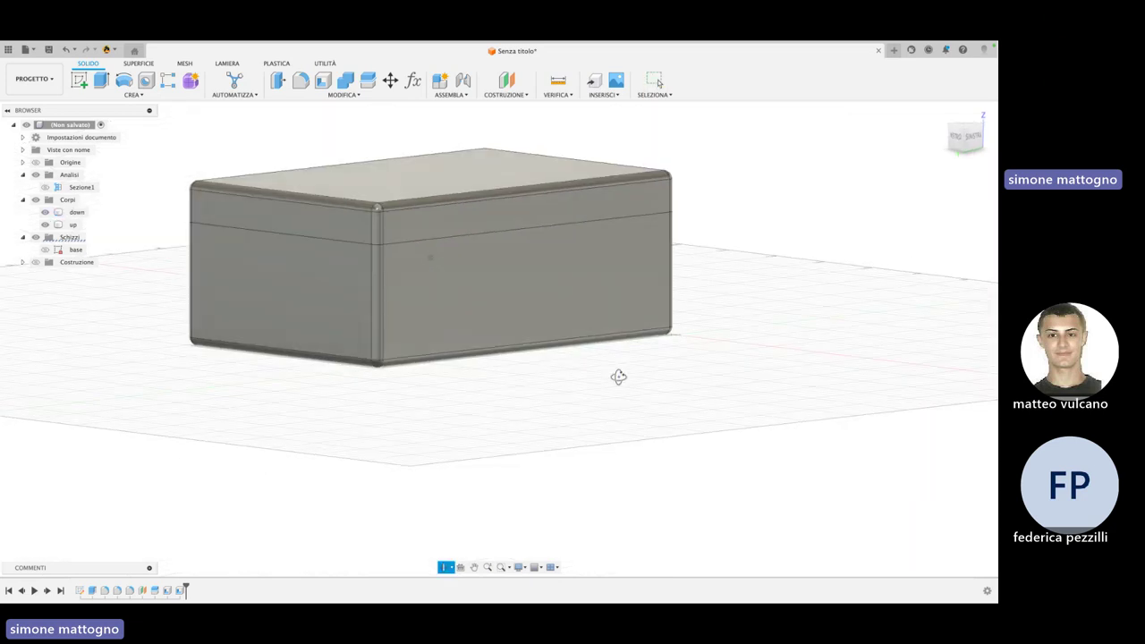
key("Escape")
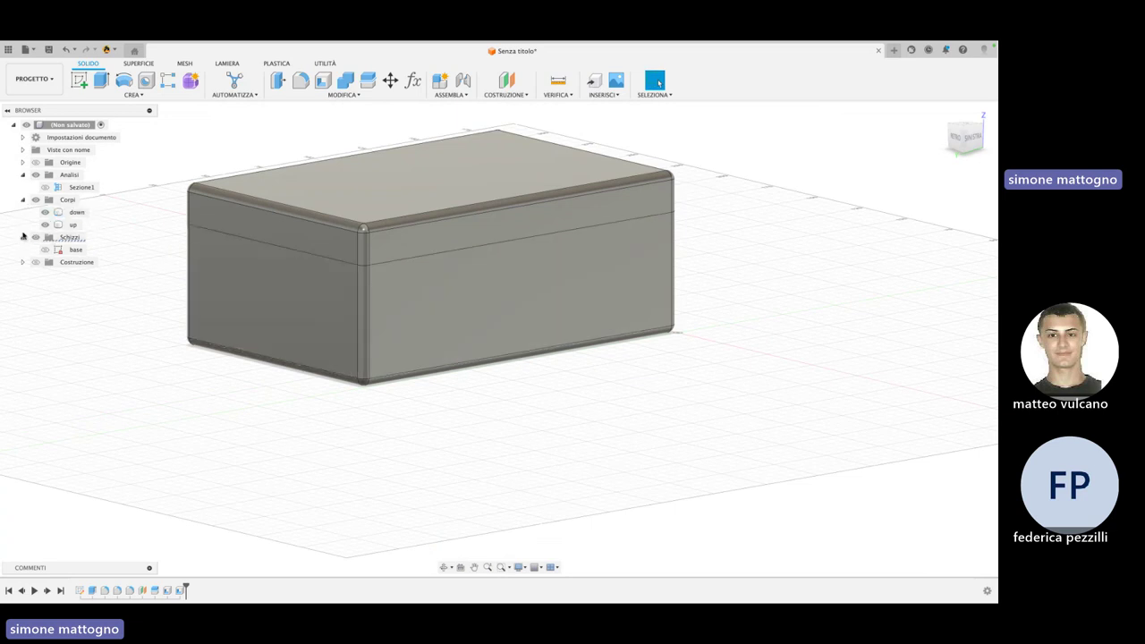
mouse_move(500, 253)
middle_mouse_down("shift")
mouse_move(484, 220)
mouse_move(488, 189)
middle_mouse_up("shift")
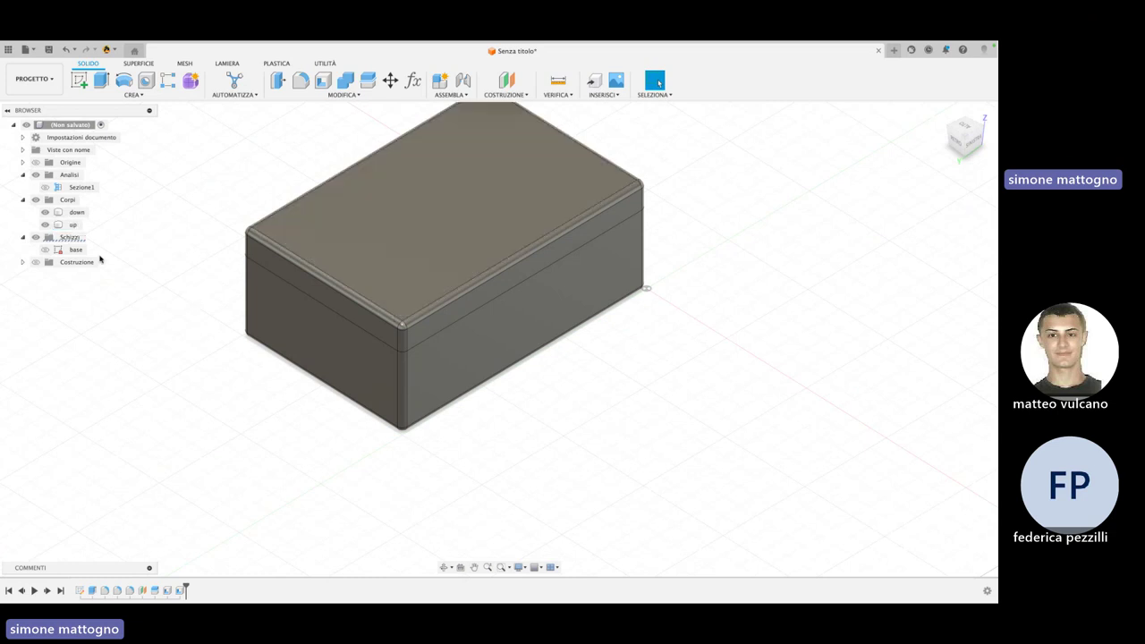
Select body 'down' and its large front face
left_click(76, 212)
mouse_move(563, 289)
middle_mouse_down("shift")
mouse_move(551, 270)
mouse_move(489, 286)
middle_mouse_up("shift")
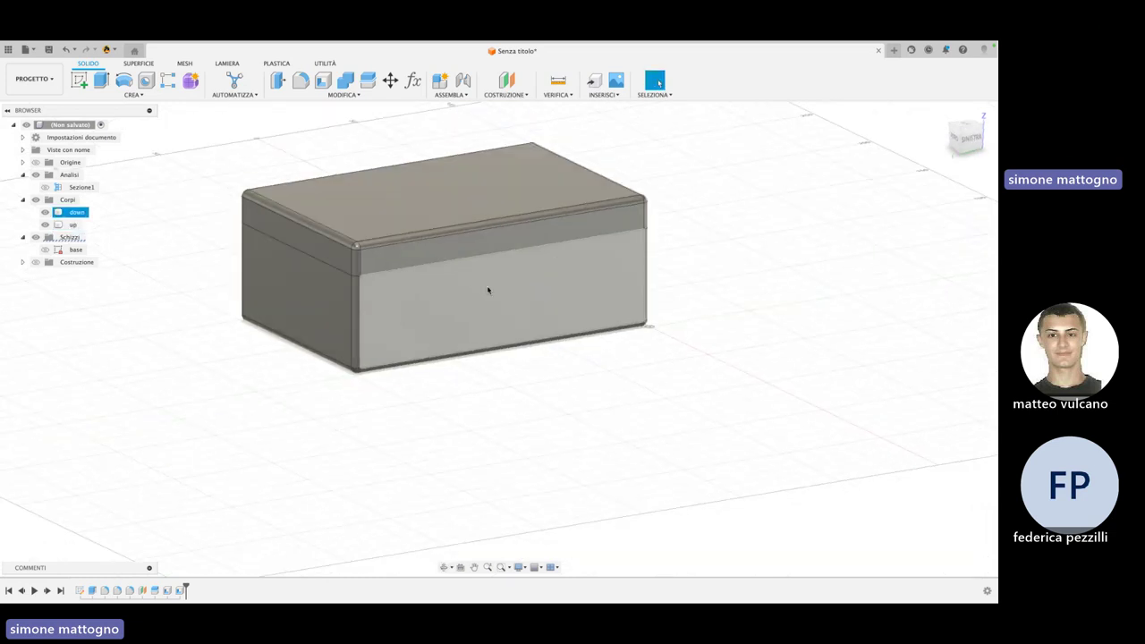
left_click(507, 298)
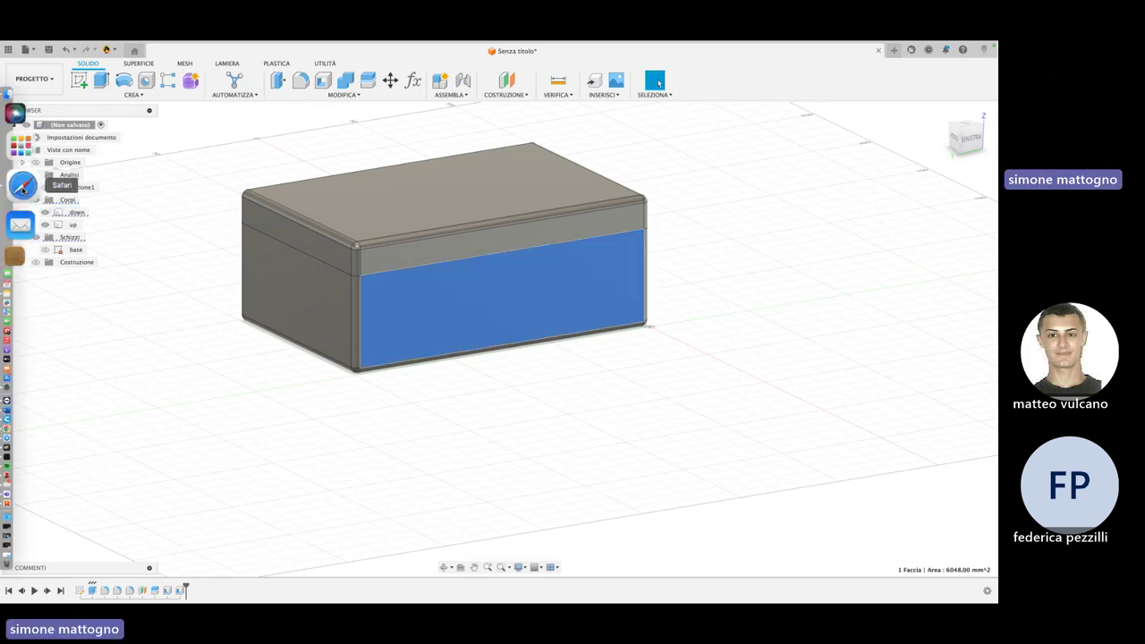
Start a new sketch on the front face and view it flat from SINISTRA
left_click(84, 85)
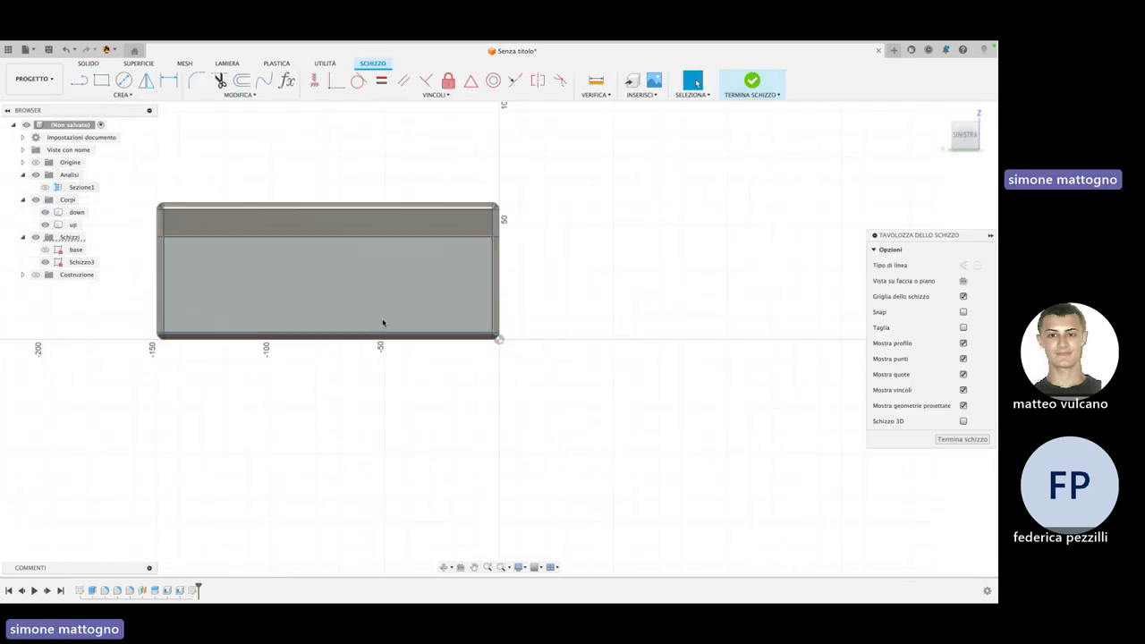
middle_click_drag(428, 291, 509, 304, "shift")
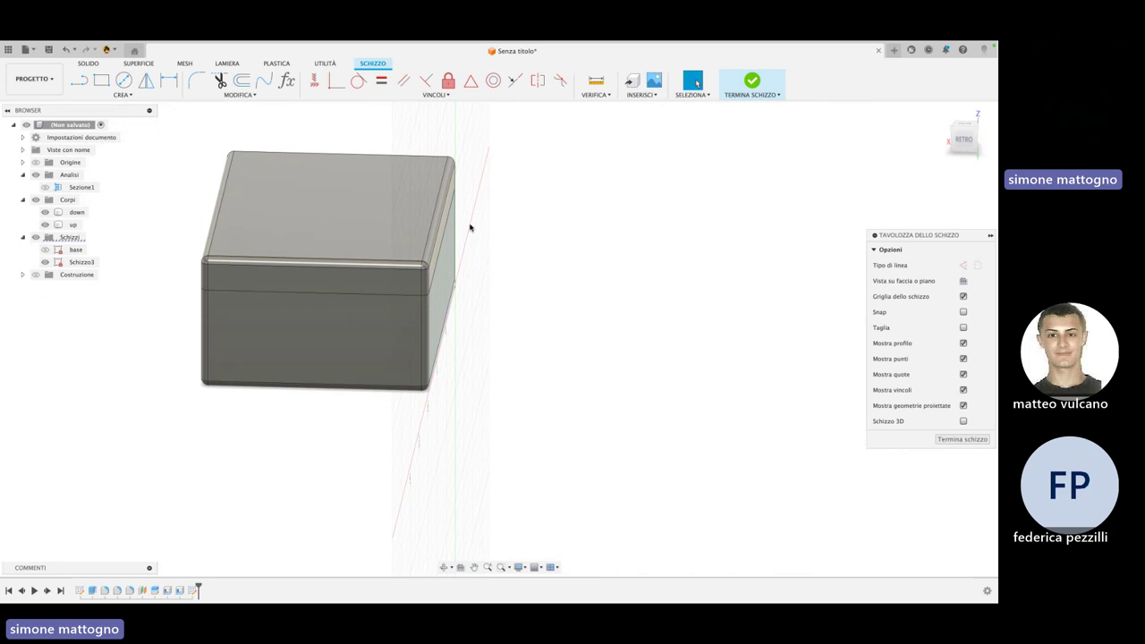
mouse_move(591, 335)
middle_mouse_down("shift")
mouse_move(479, 295)
mouse_move(628, 302)
mouse_move(577, 296)
mouse_move(596, 304)
mouse_move(737, 225)
middle_mouse_up("shift")
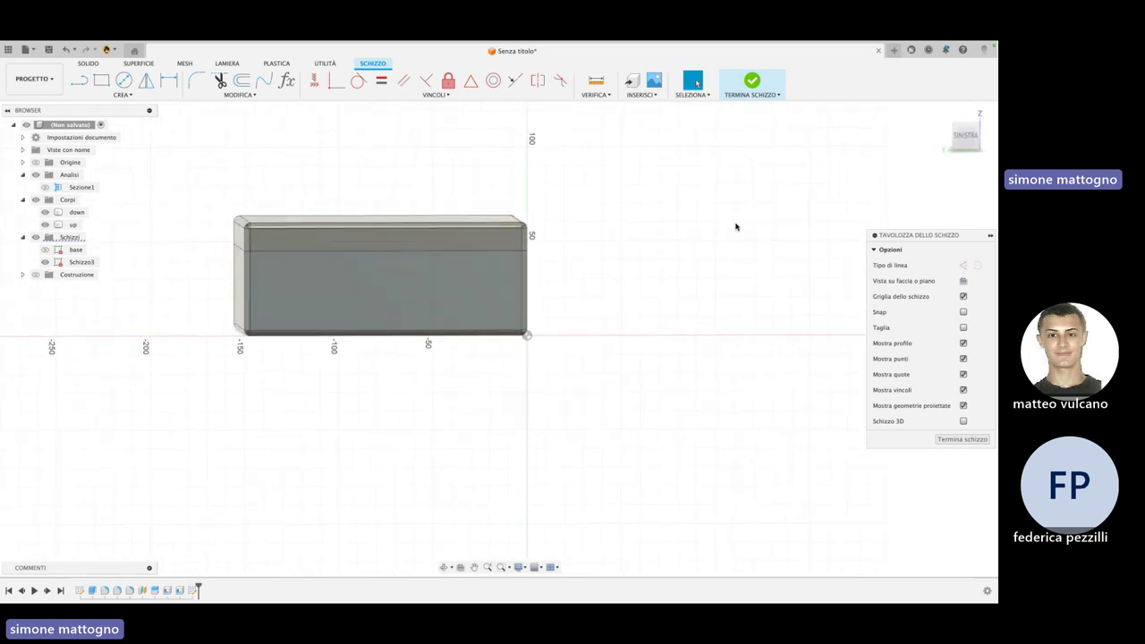
left_click(965, 135)
scroll(393, 255, "up", 1)
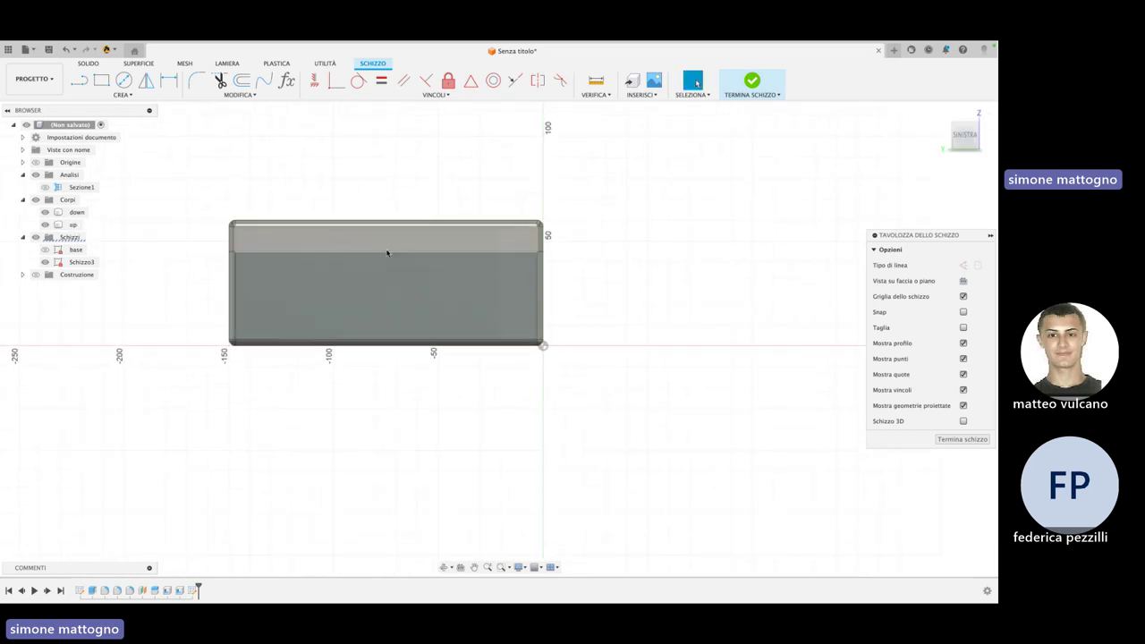
scroll(388, 253, "up", 3)
scroll(680, 248, "down", 1)
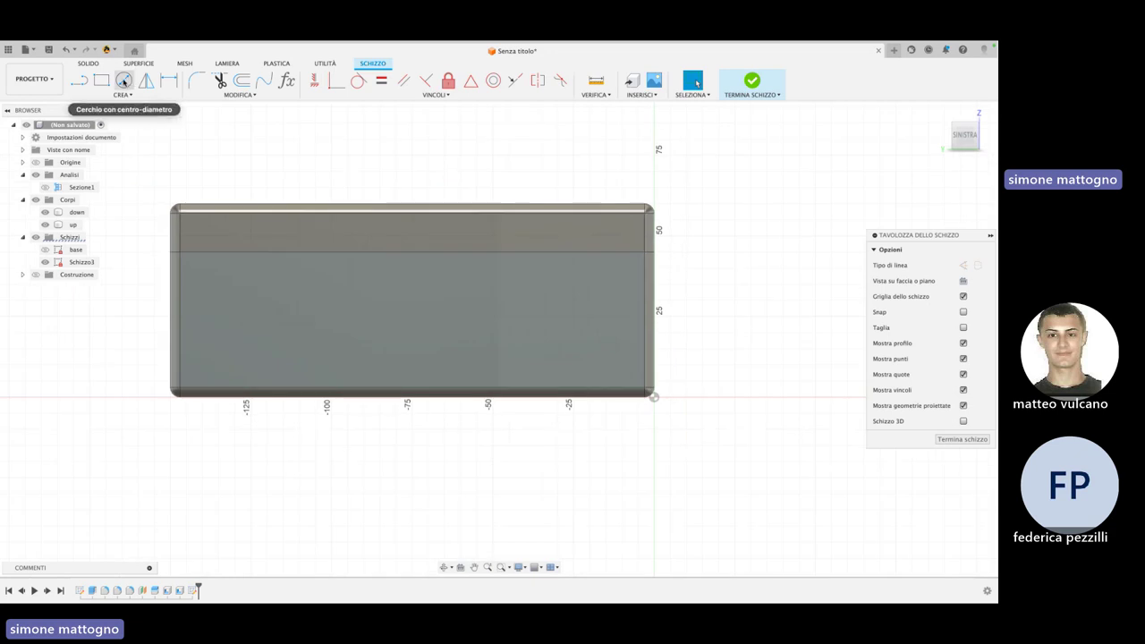
Draw a diagonal line from the left edge at the seam to the lower-right corner
left_click(124, 81)
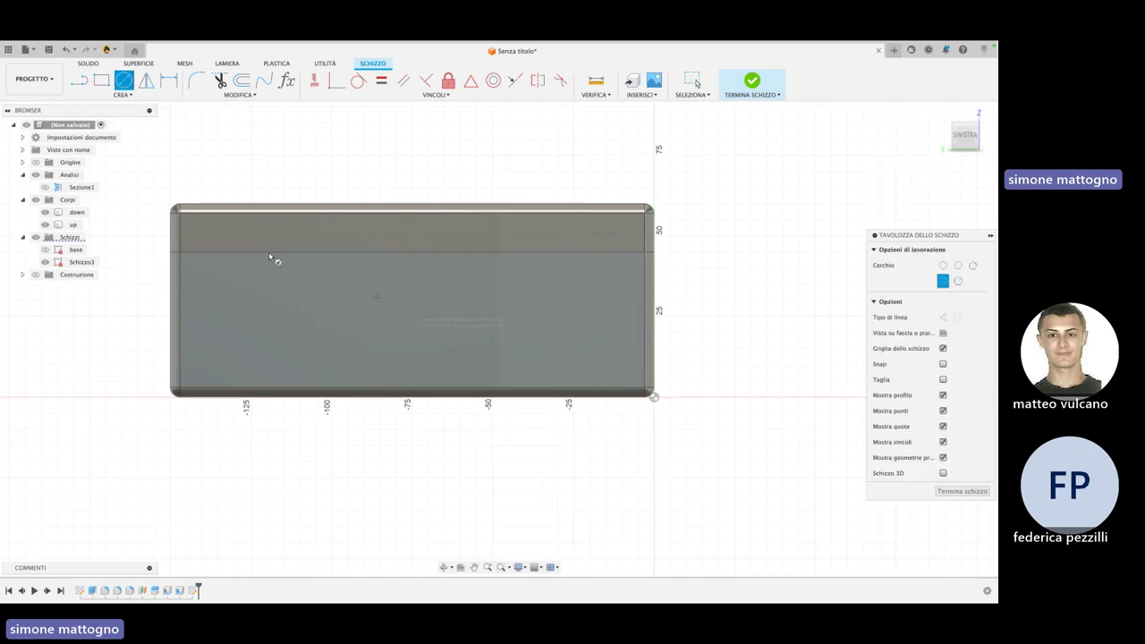
left_click(79, 81)
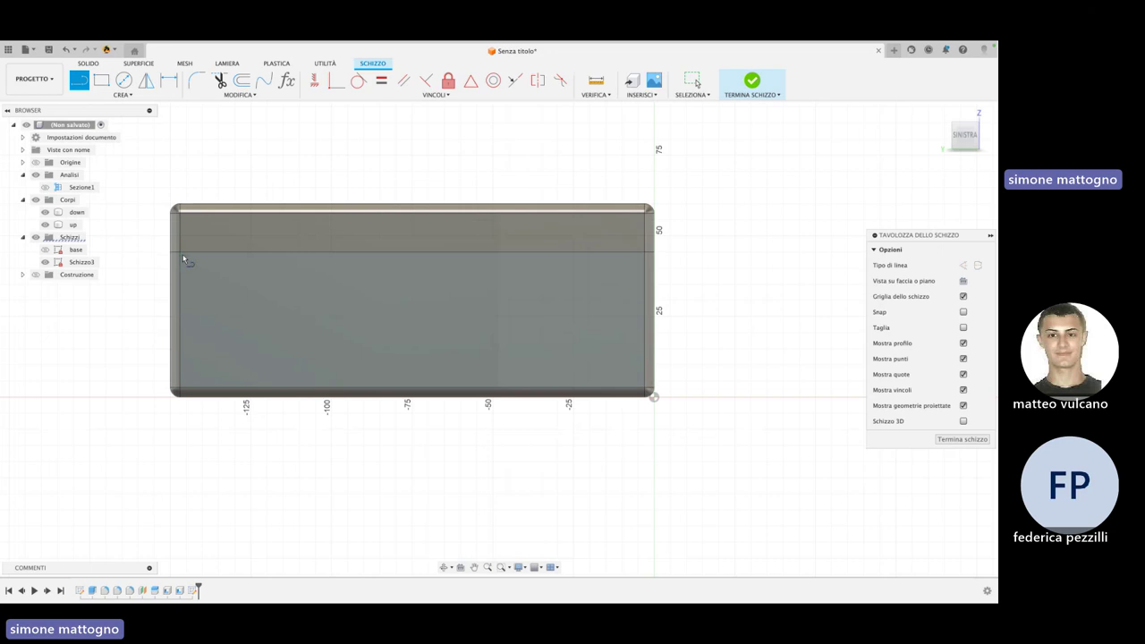
left_click(182, 256)
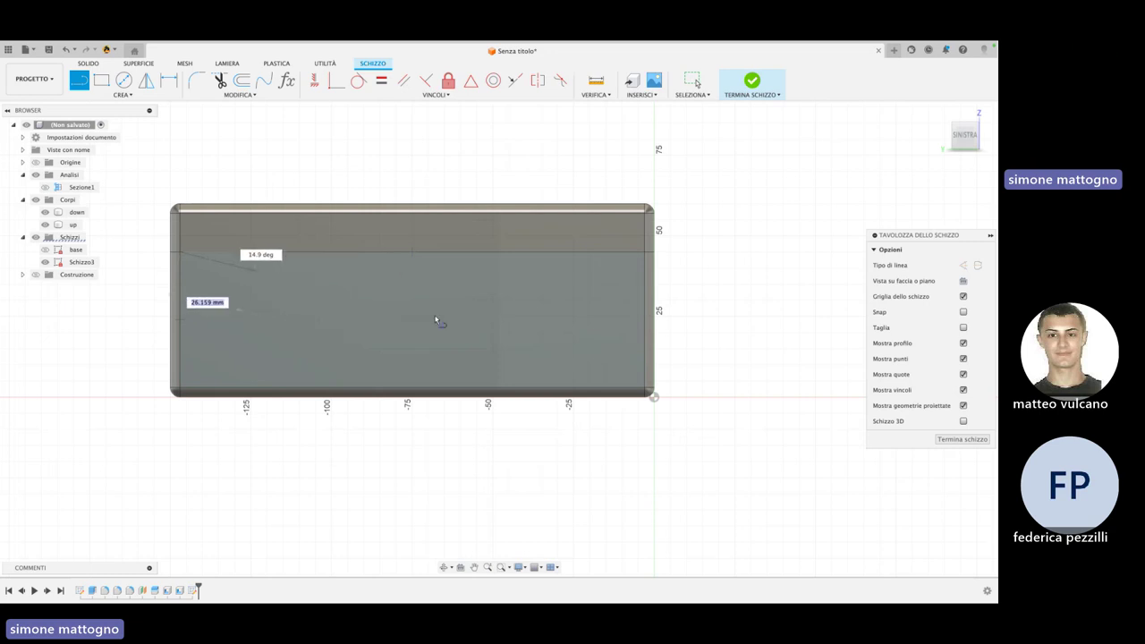
left_click(644, 391)
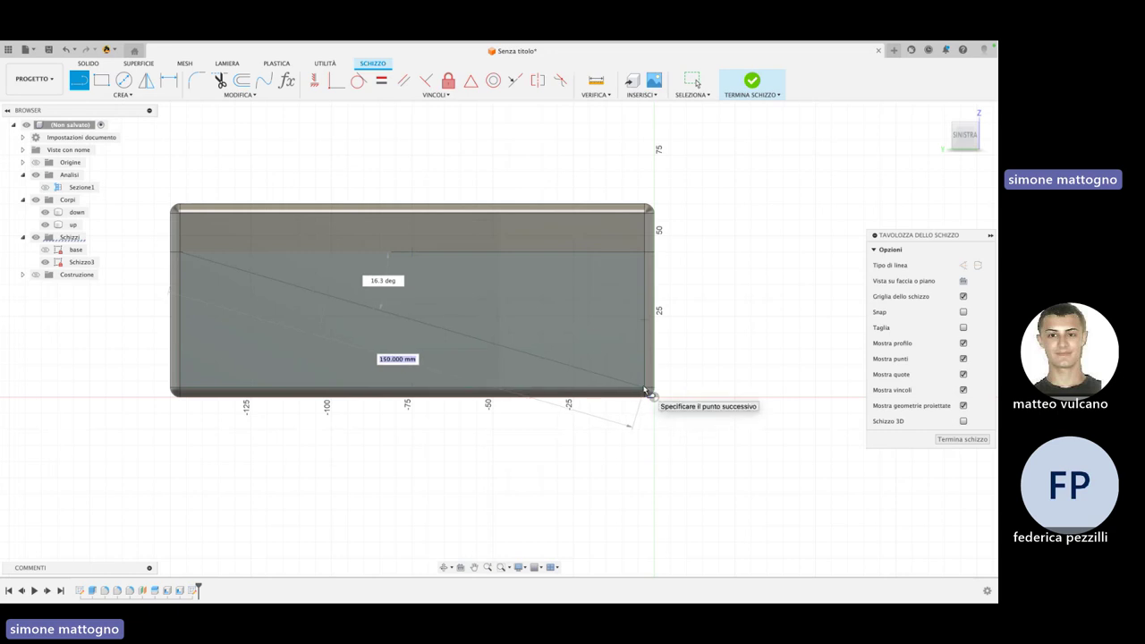
key("Escape")
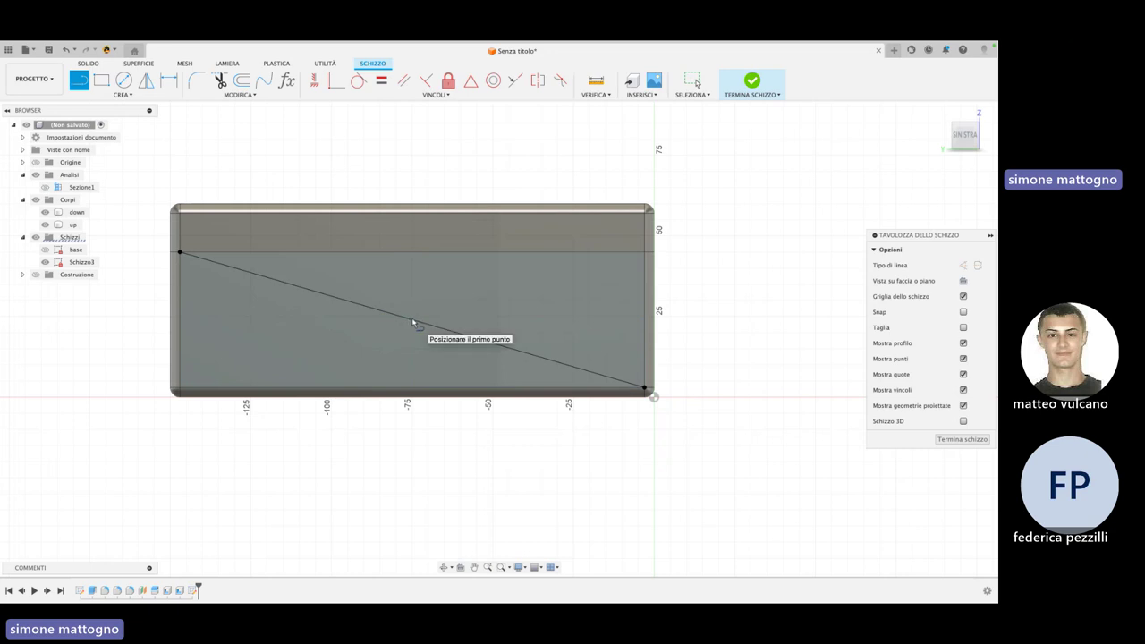
Draw a 3 mm circle centred on the diagonal line near its middle
key("c")
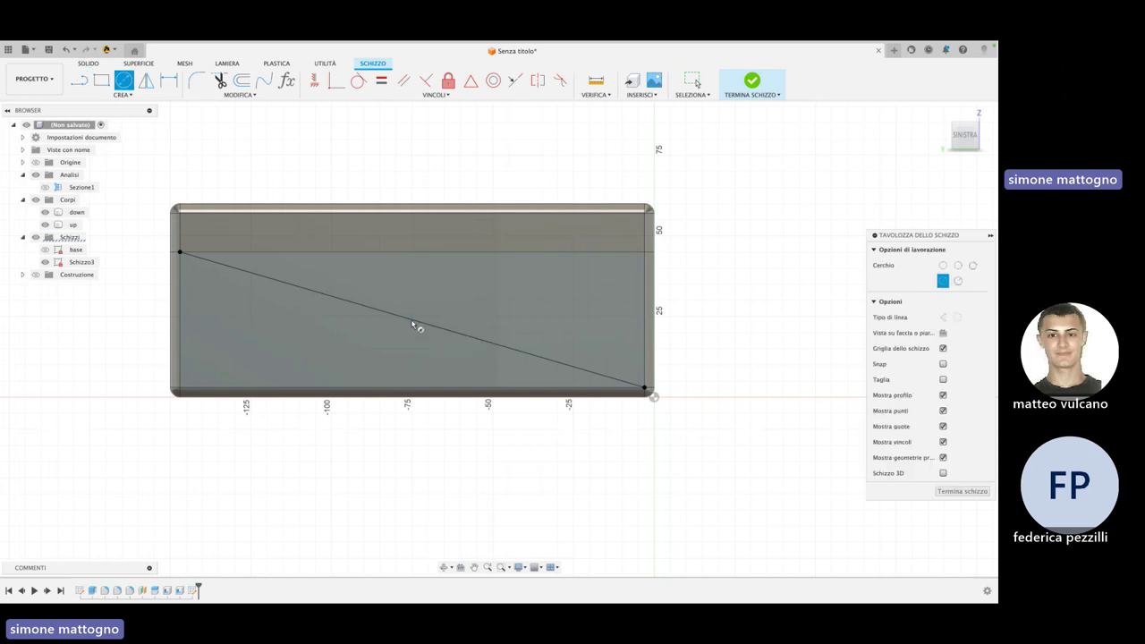
left_click(406, 322)
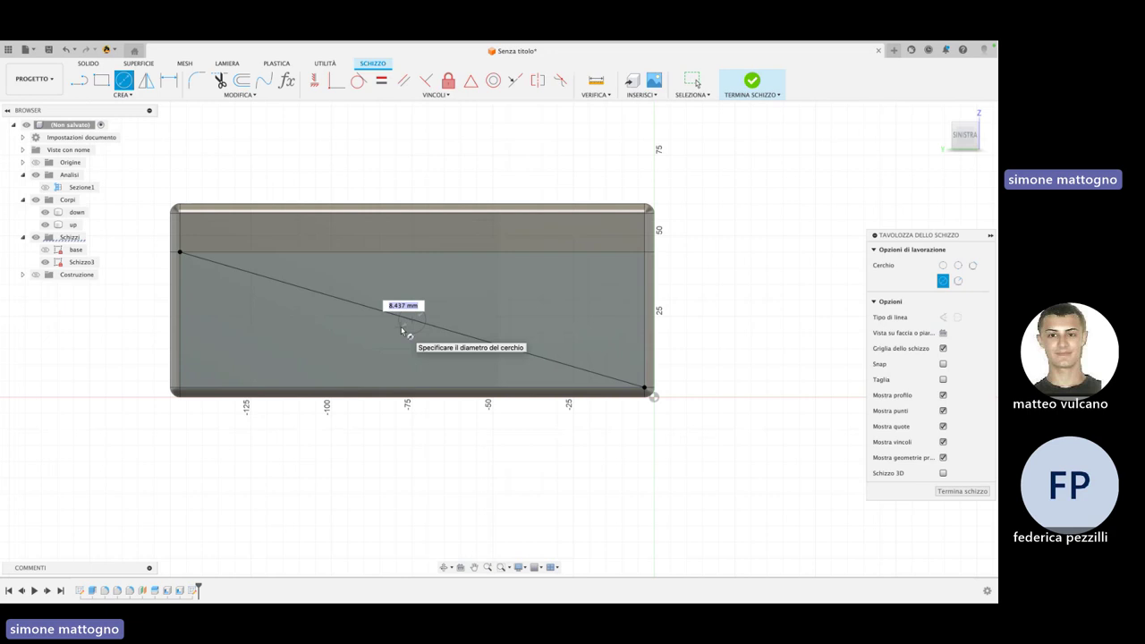
type("3")
key("Return")
key("Escape")
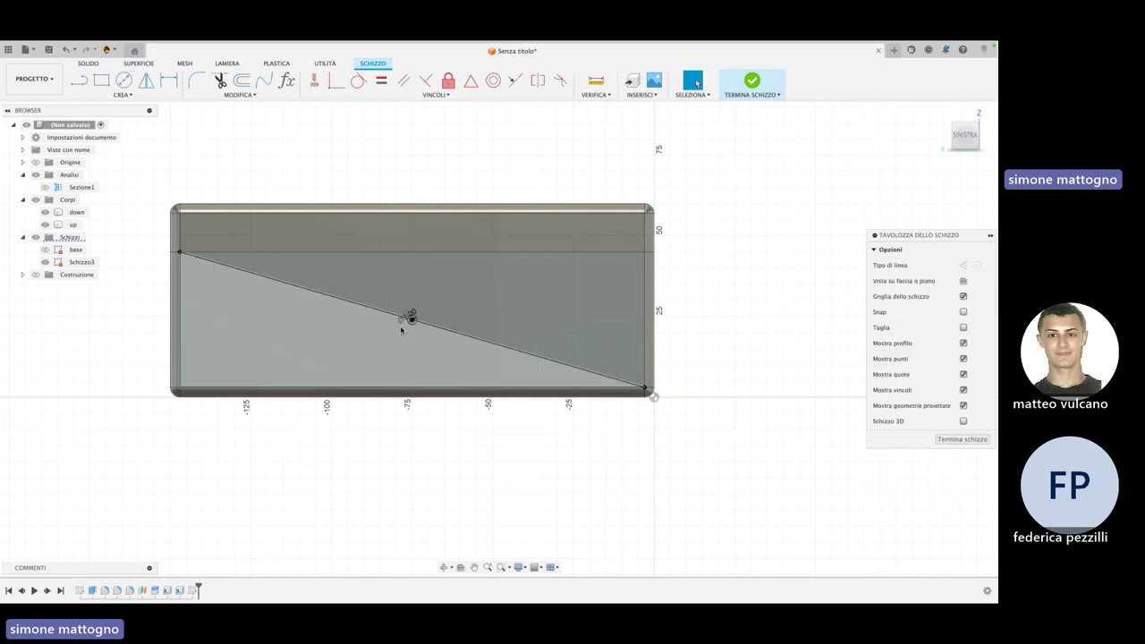
scroll(420, 319, "up", 2)
scroll(482, 323, "down", 2)
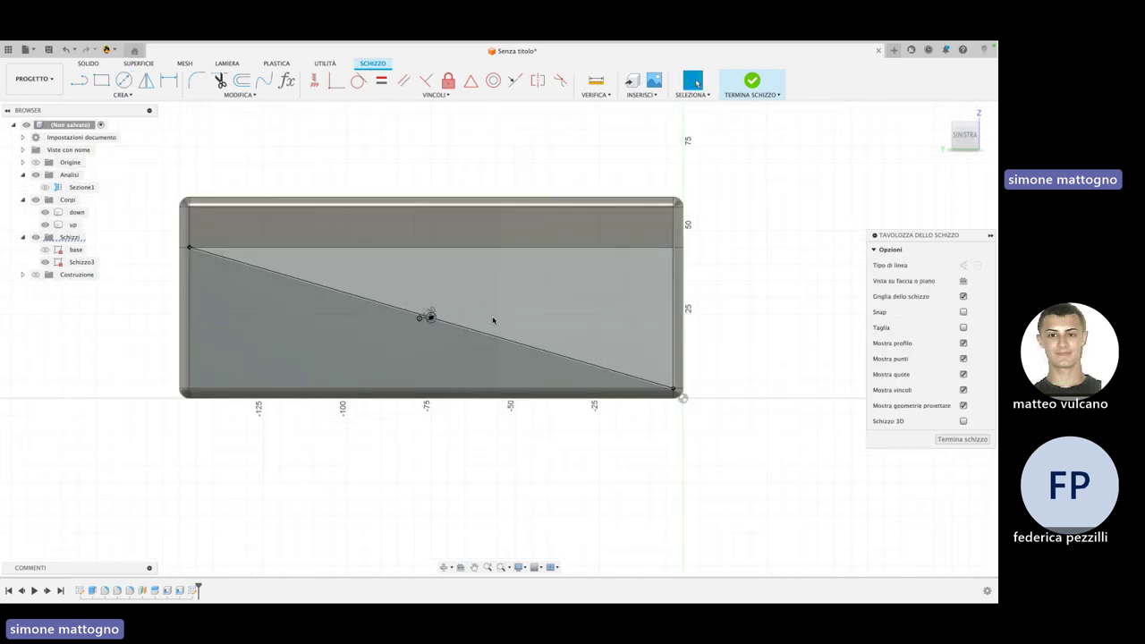
Start an extra line at the circle's centre, then cancel it
left_click(81, 81)
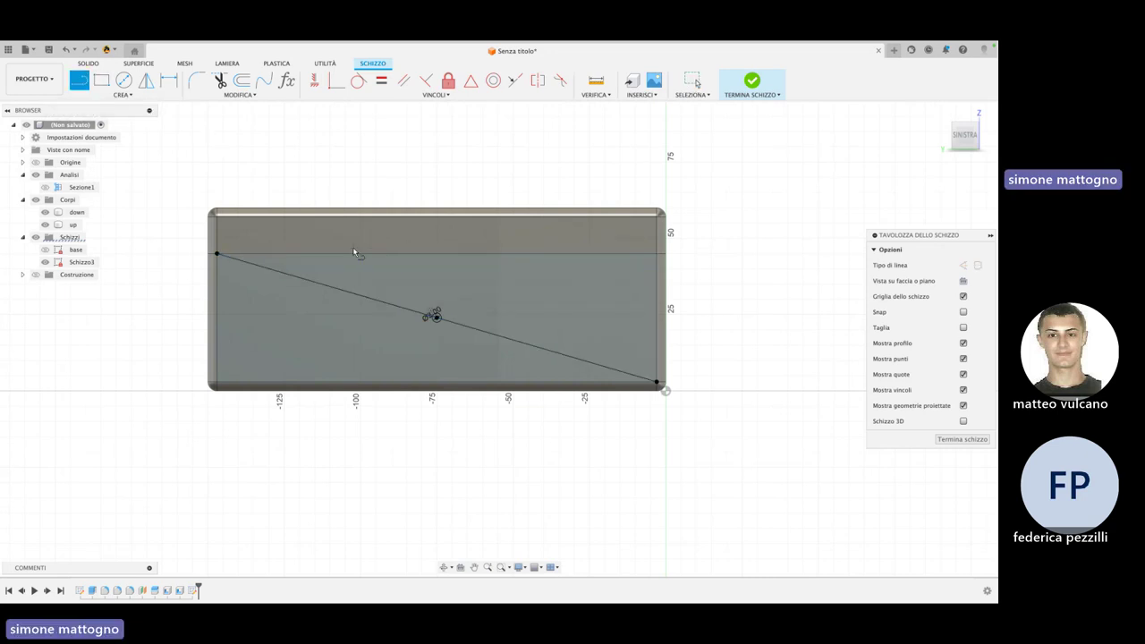
left_click(438, 256)
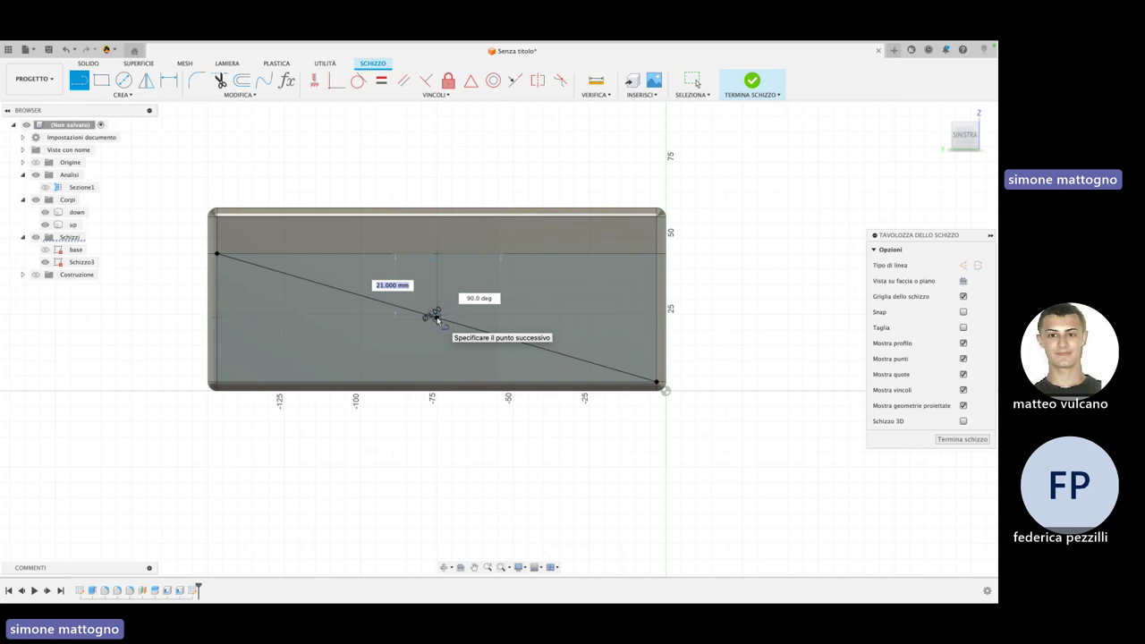
key("Escape")
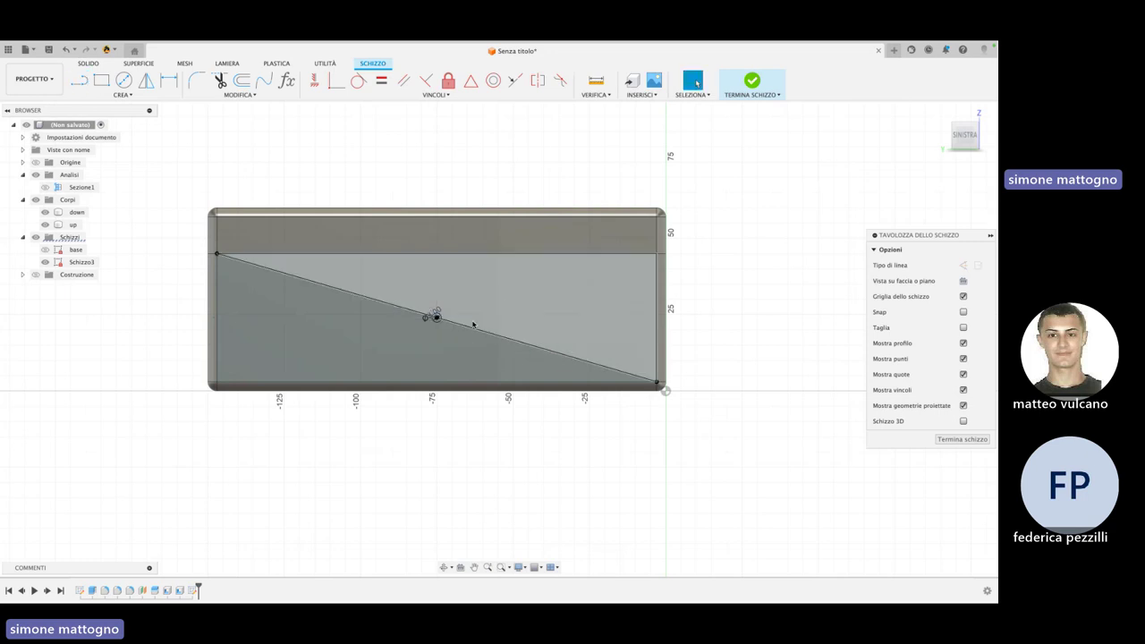
scroll(474, 324, "up", 3)
middle_click_drag(465, 345, 579, 372, "shift")
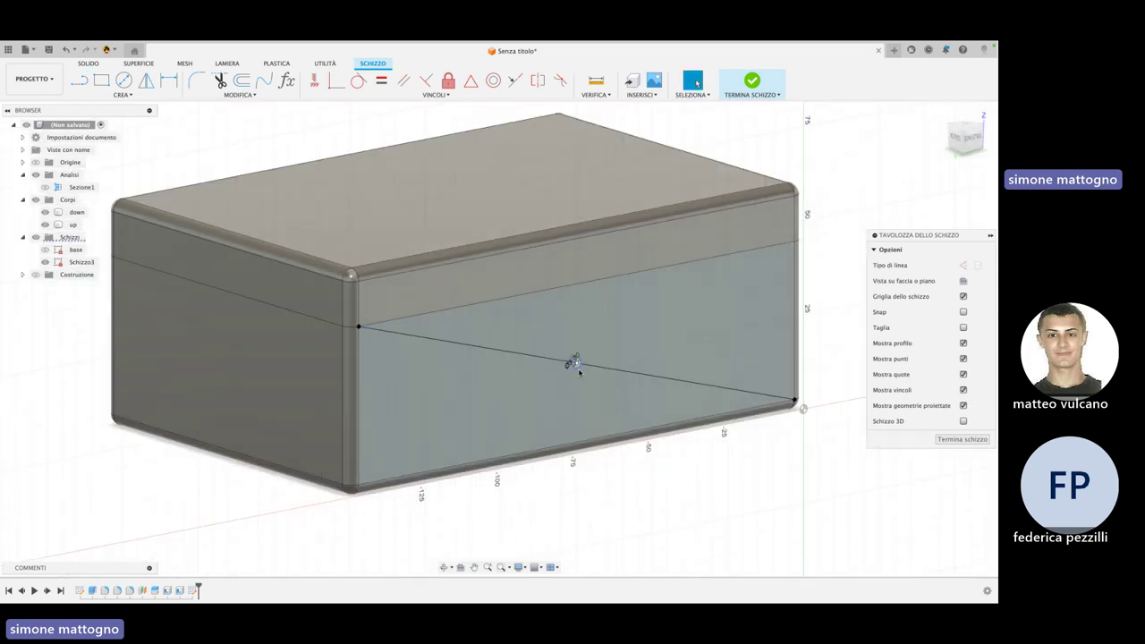
scroll(573, 362, "up", 5)
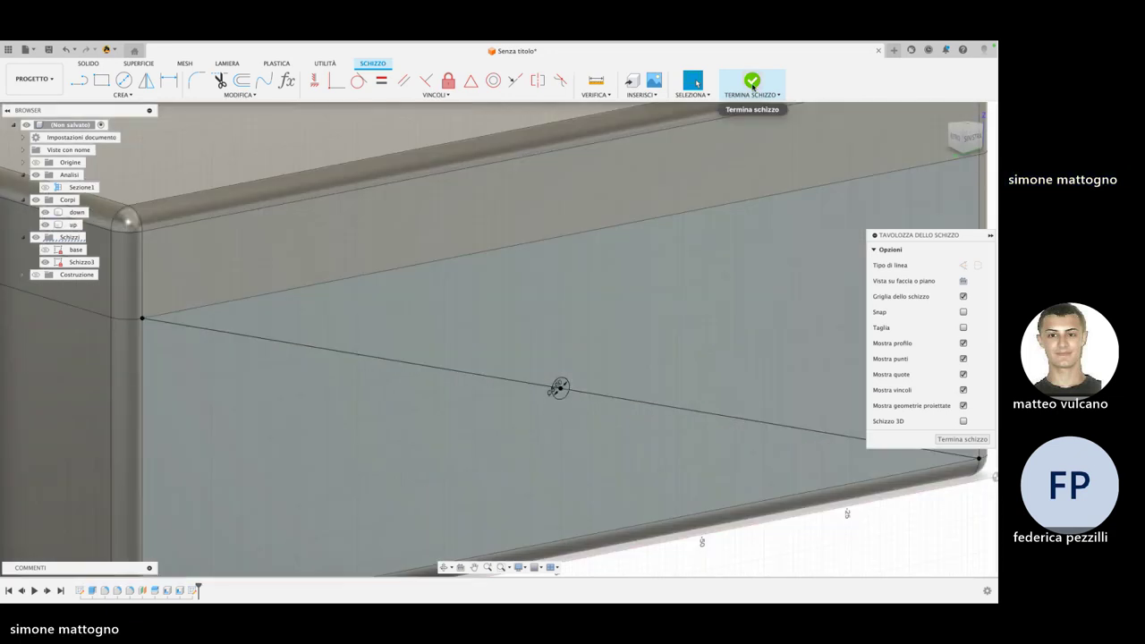
Finish sketch Schizzo3 and inspect the sketched front face
left_click(750, 84)
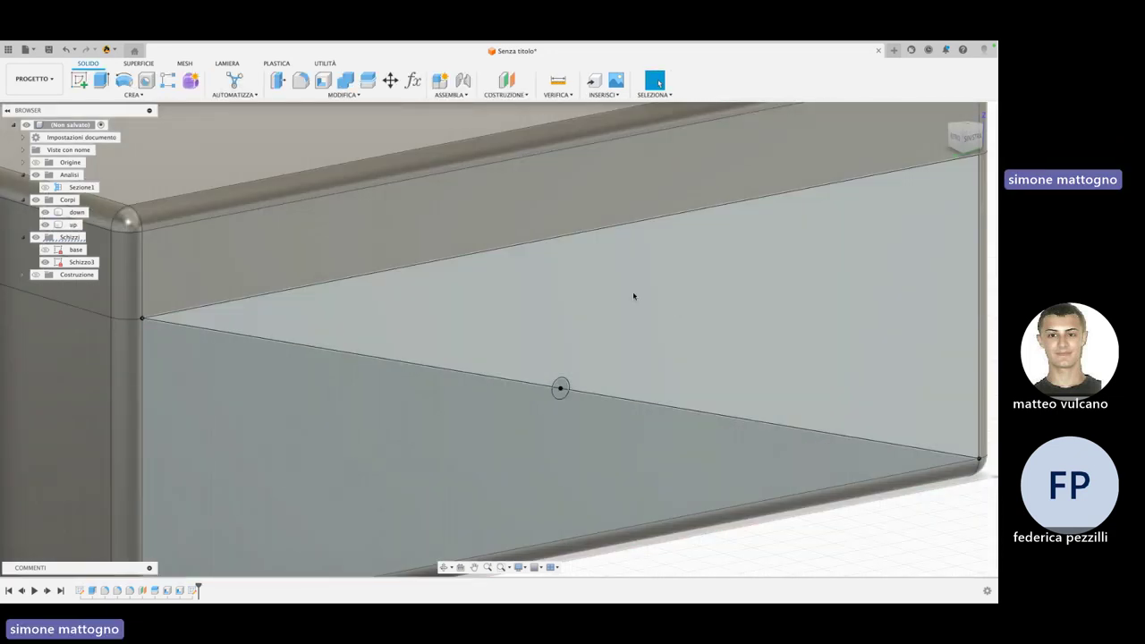
scroll(574, 361, "down", 5)
middle_click_drag(577, 358, 595, 356, "shift")
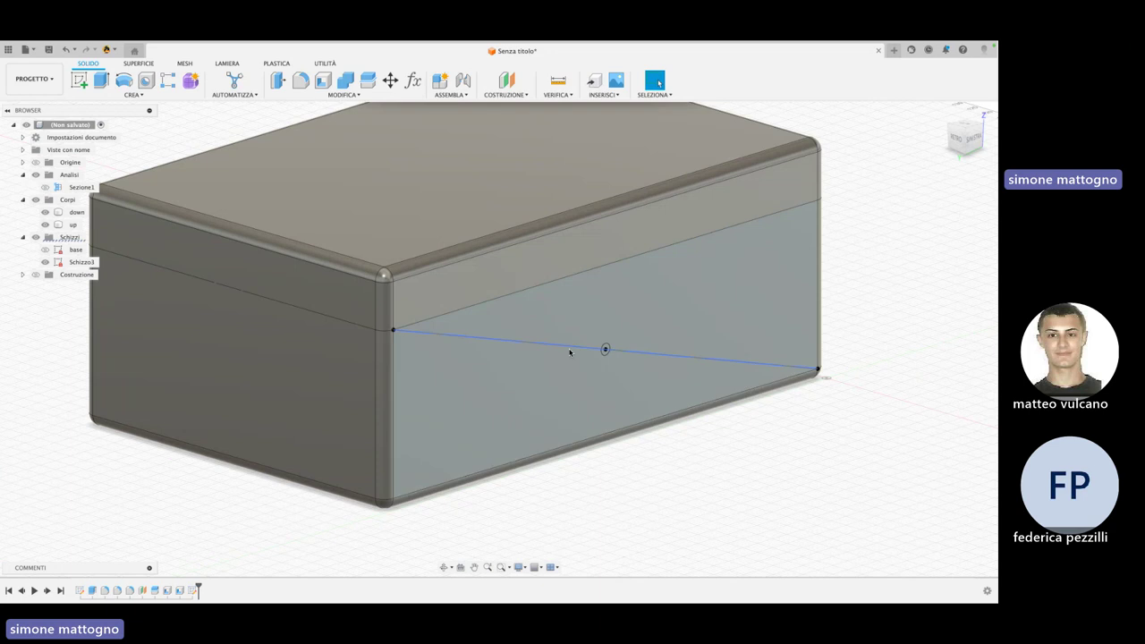
scroll(600, 359, "up", 3)
scroll(601, 358, "up", 3)
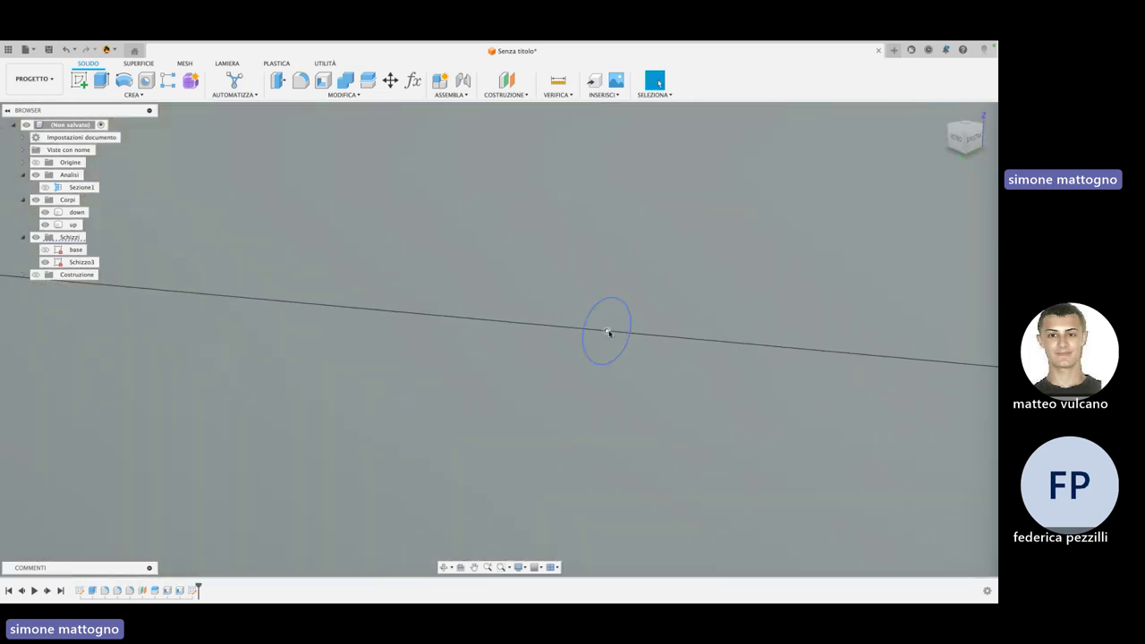
scroll(606, 335, "down", 4)
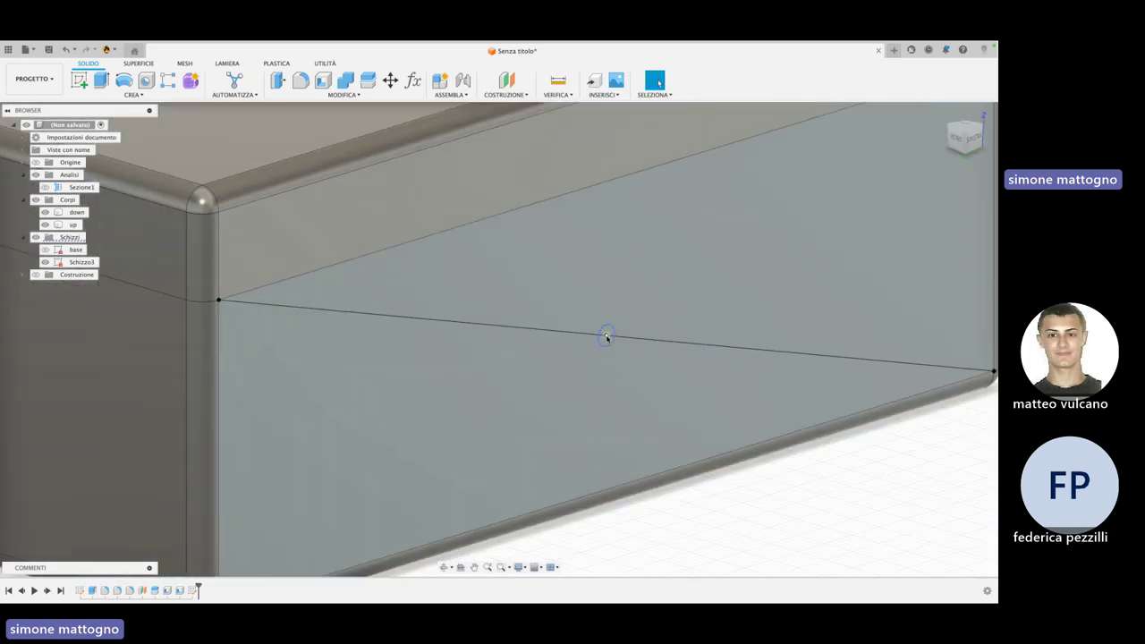
scroll(607, 337, "up", 4)
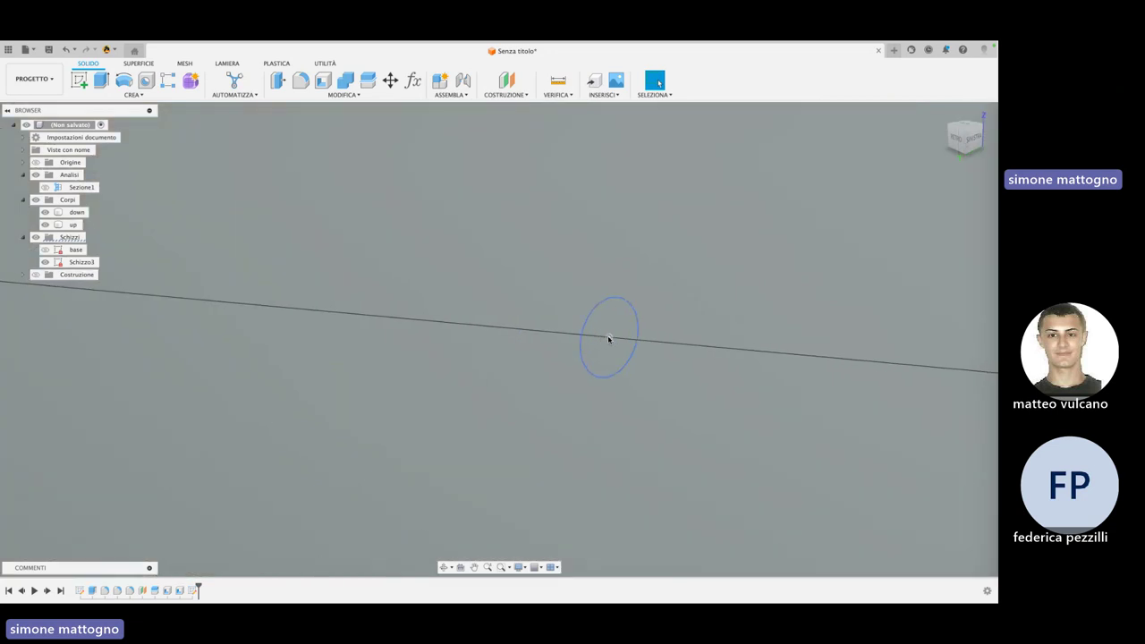
scroll(611, 340, "down", 2)
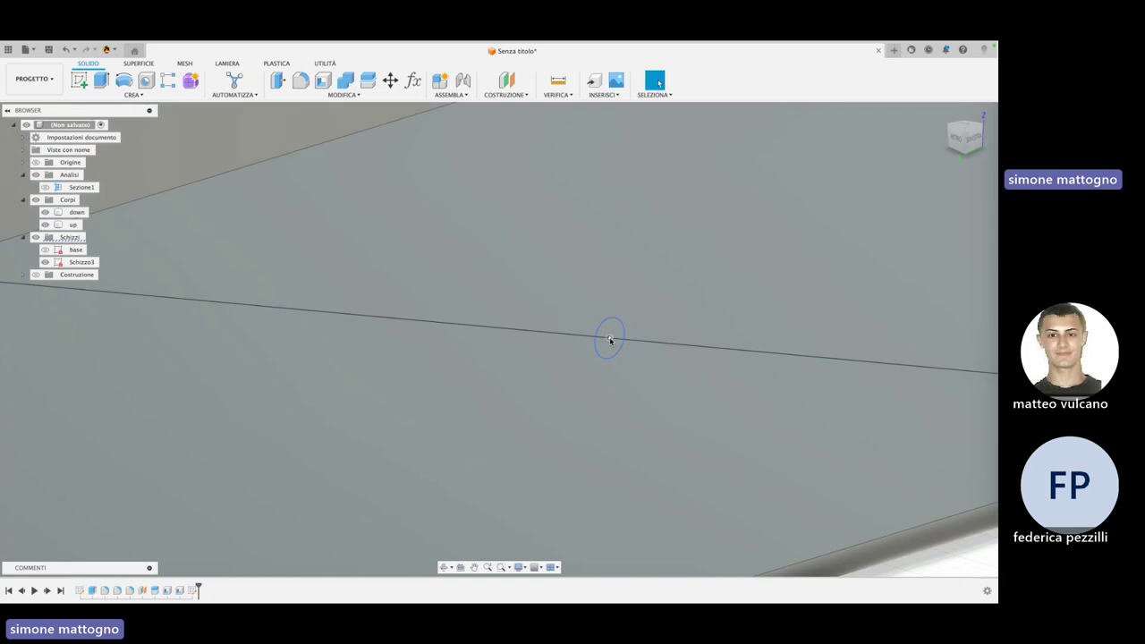
scroll(610, 340, "down", 3)
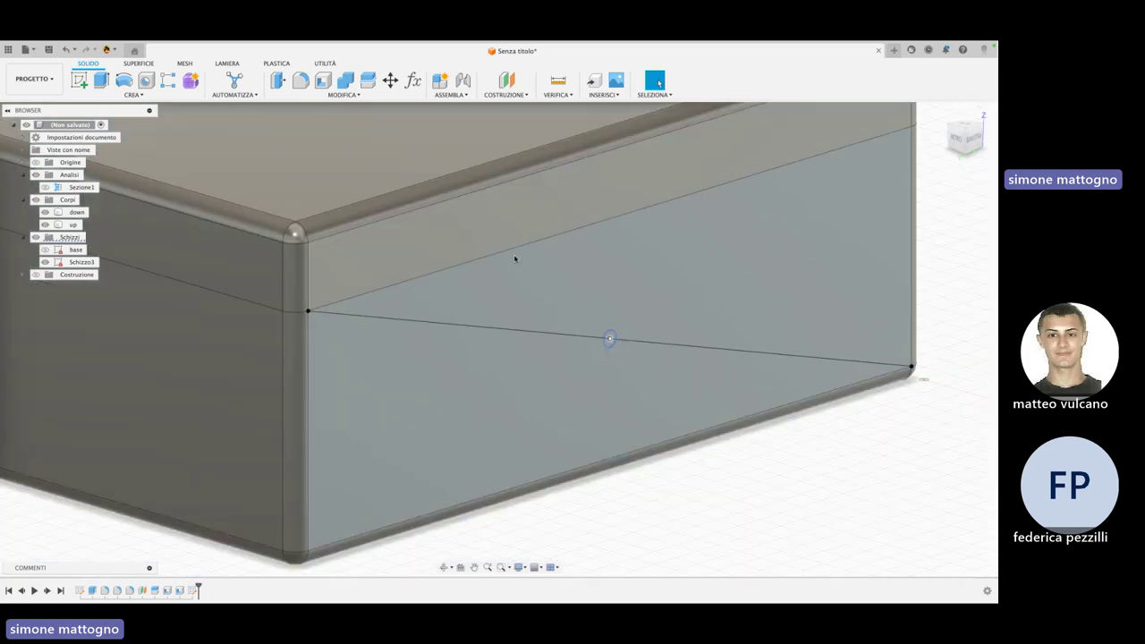
Place a hole on the blue side face and make it a Lamato counterbored hole
left_click(146, 81)
left_click(614, 385)
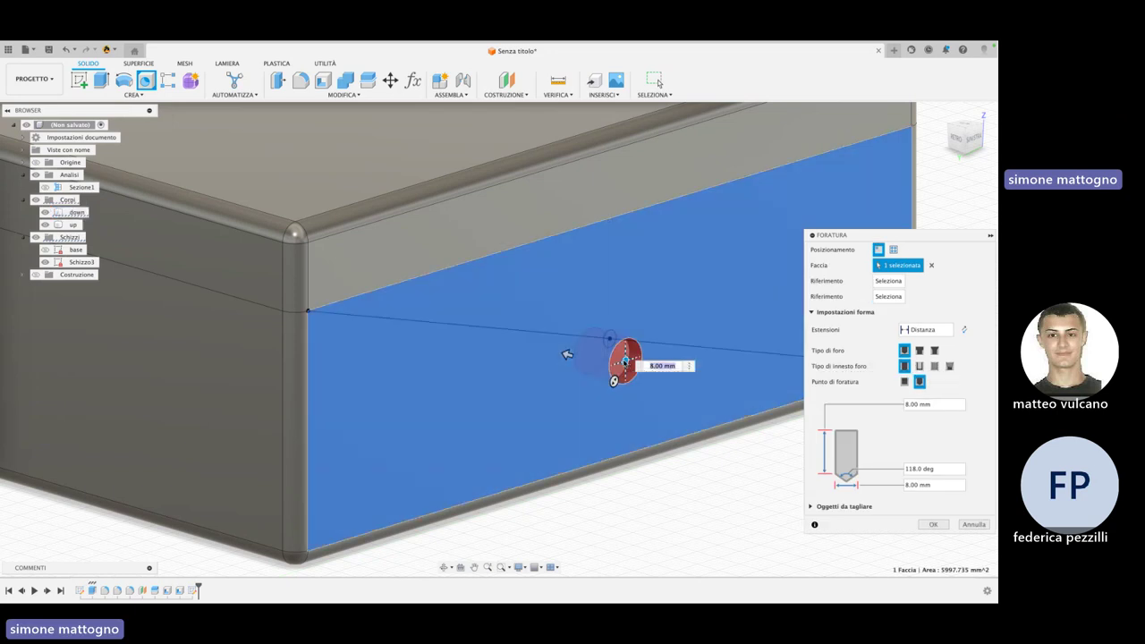
left_click_drag(617, 345, 609, 338)
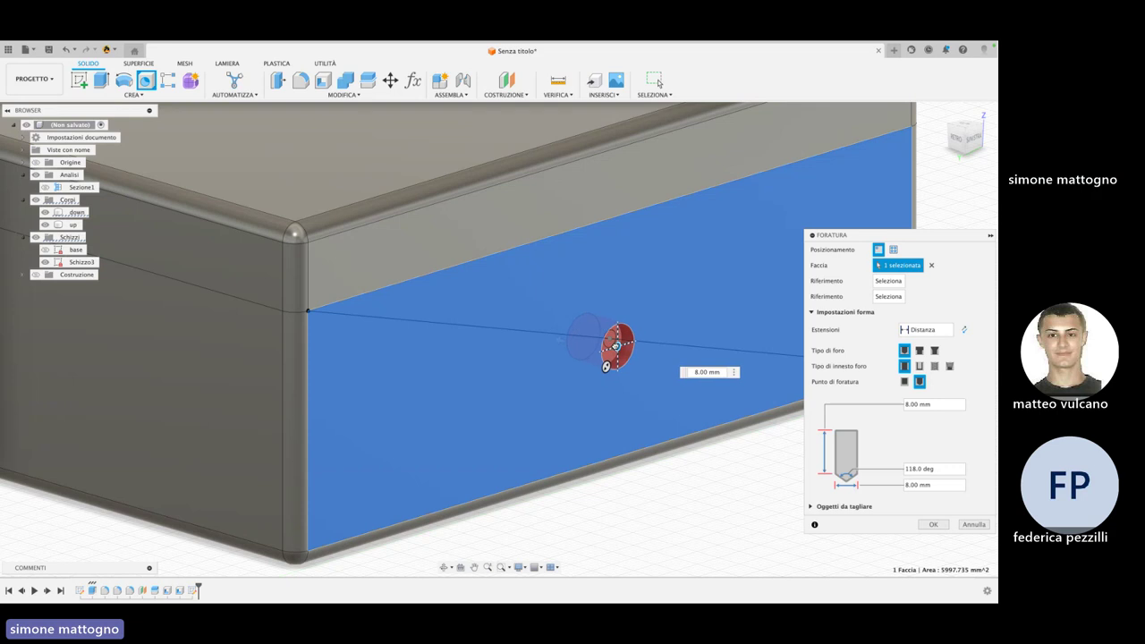
left_click_drag(610, 338, 610, 340)
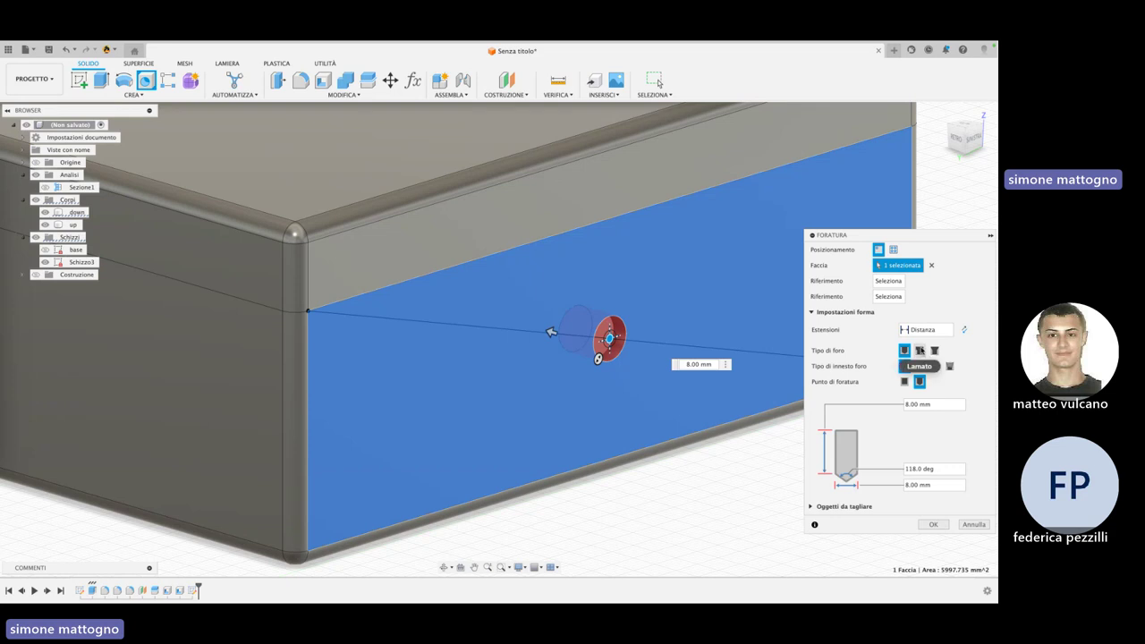
left_click(920, 350)
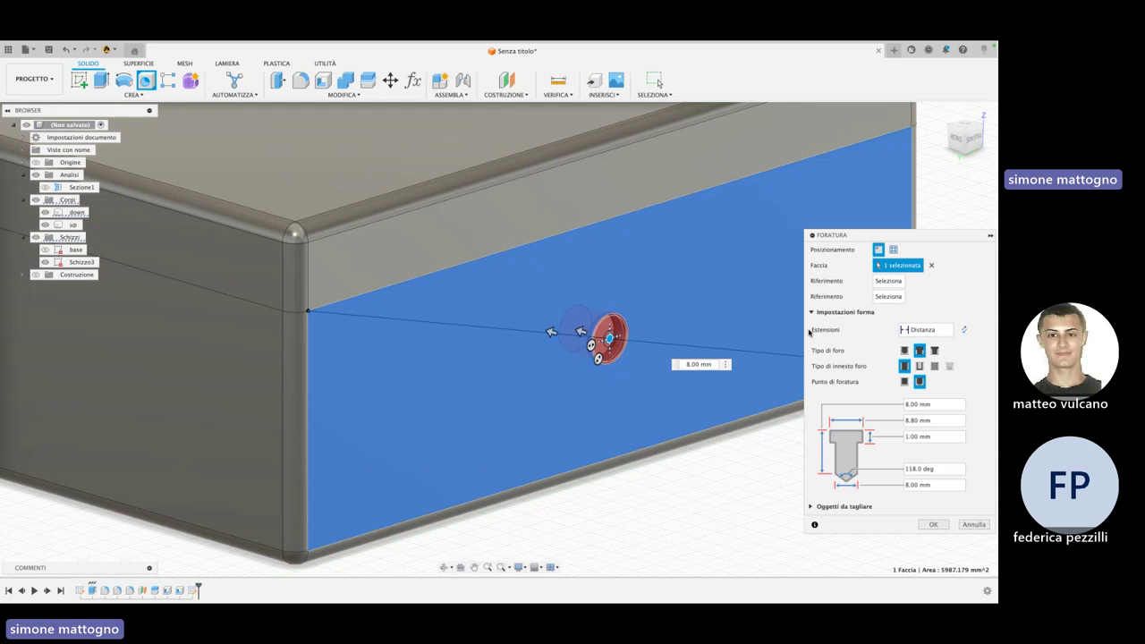
scroll(610, 326, "up", 2)
scroll(618, 340, "up", 3)
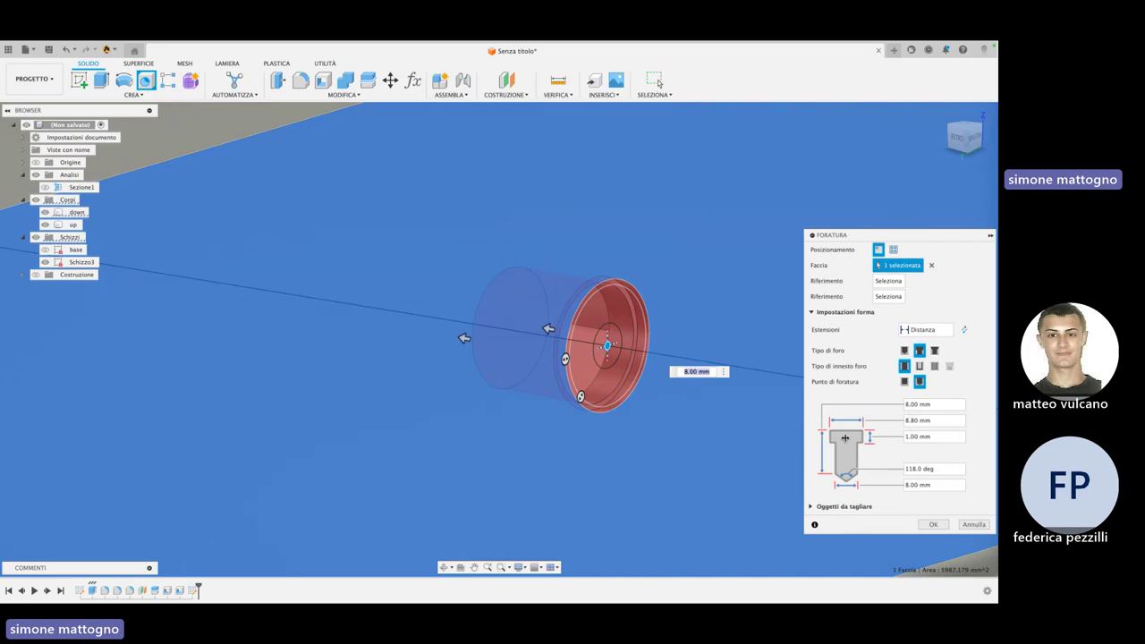
Make the hole Svasato with a 6 mm, 90° countersink and 3.5 mm final dimension
left_click(935, 351)
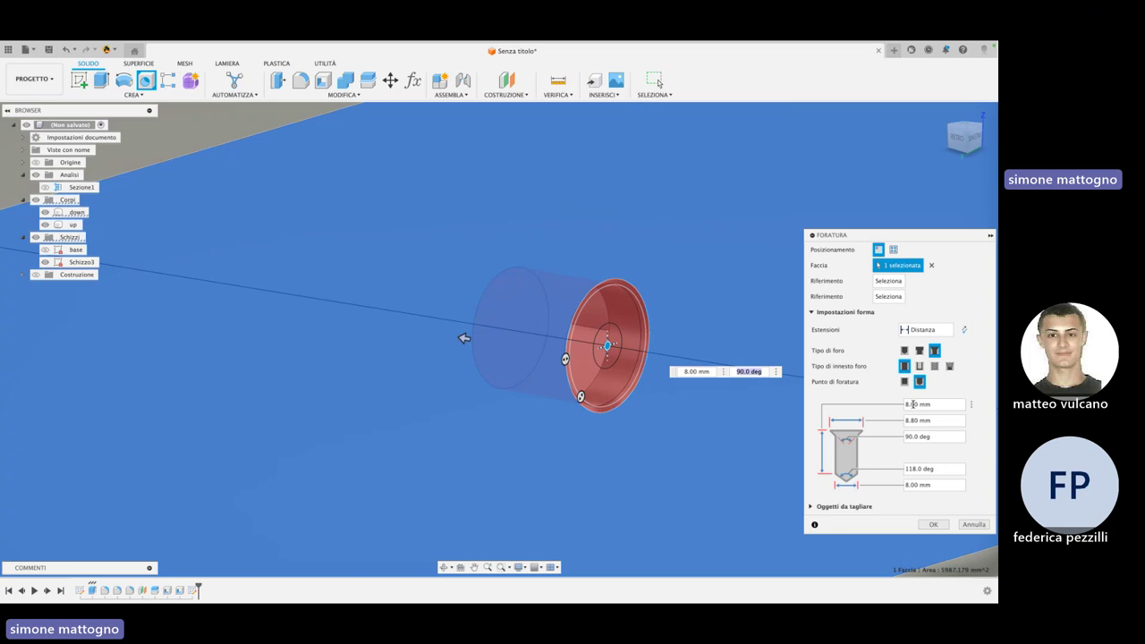
left_click_drag(914, 421, 904, 420)
key("BackSpace")
type("6")
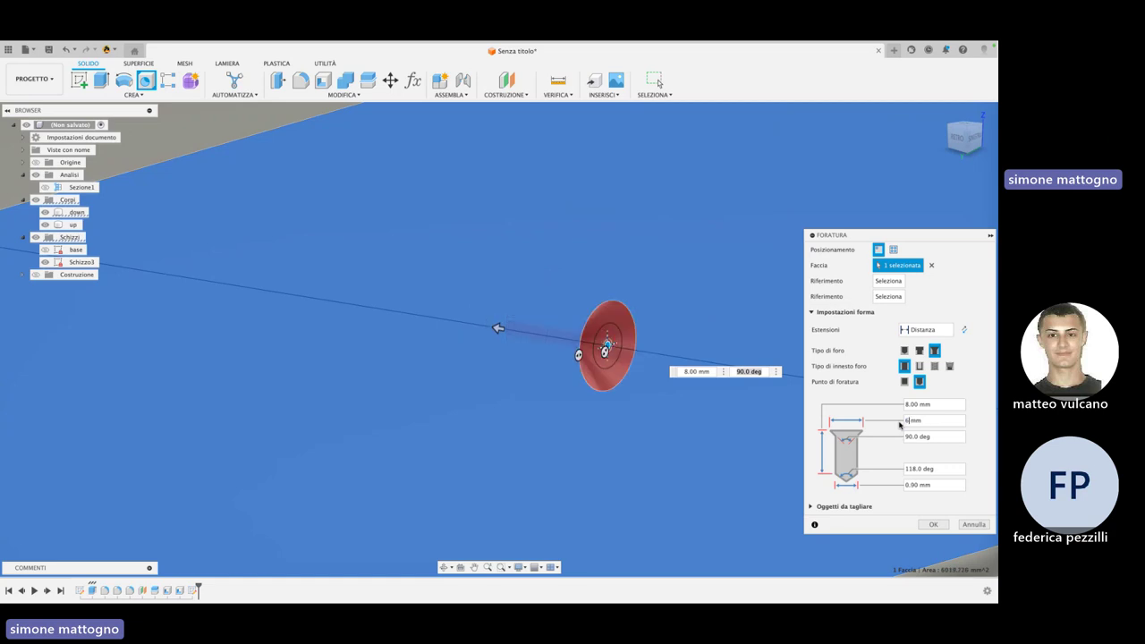
left_click(911, 420)
left_click(904, 382)
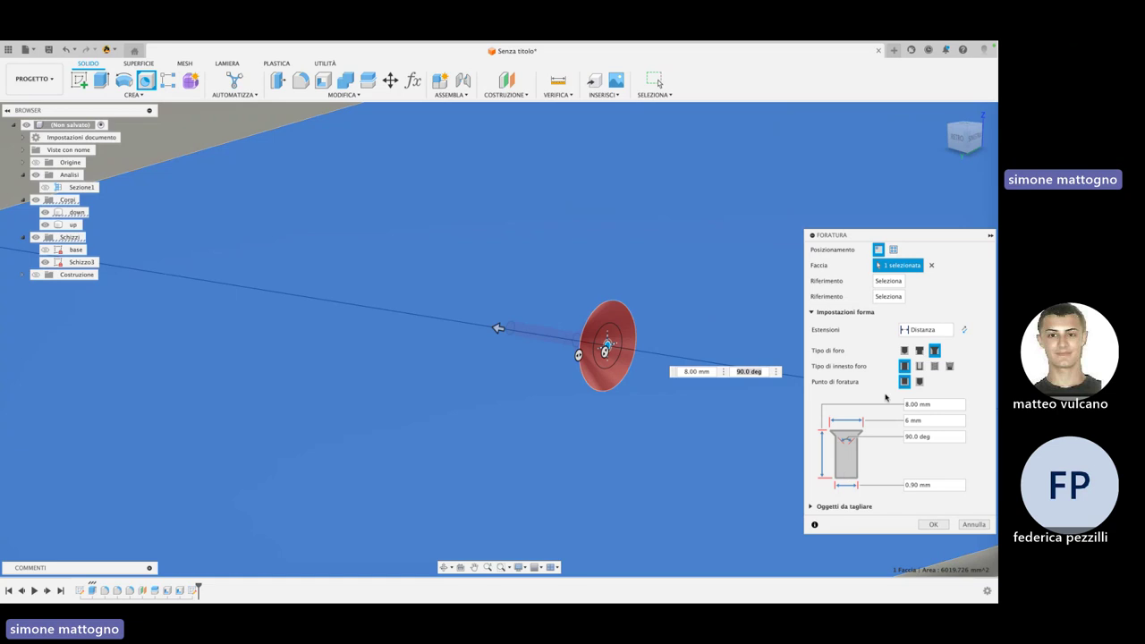
left_click(920, 382)
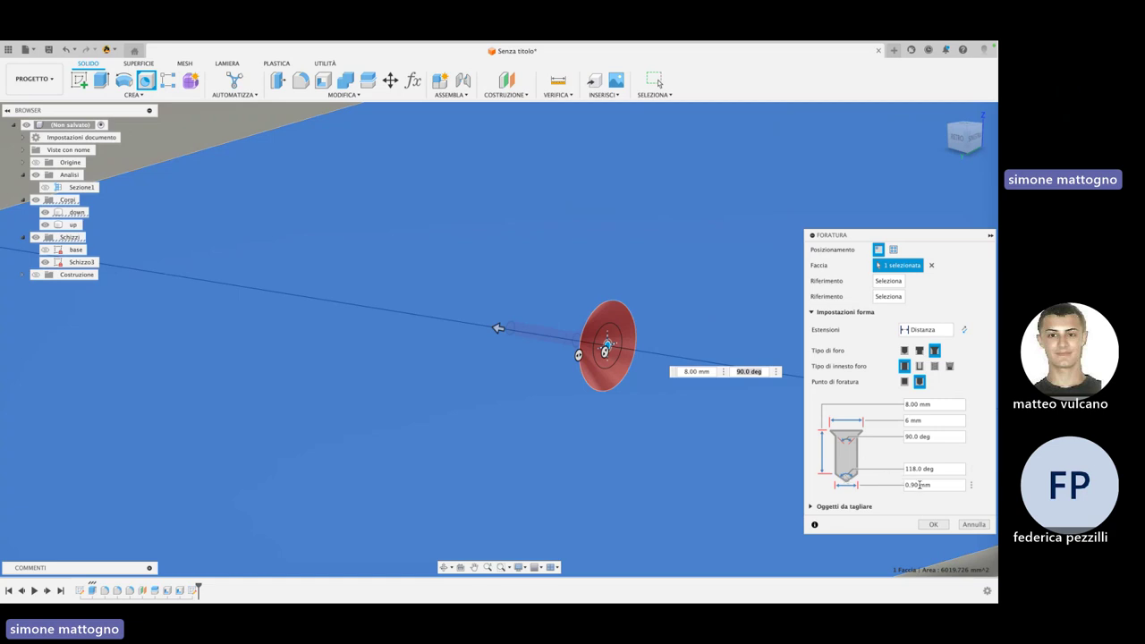
left_click(913, 484)
type("3")
type(".5")
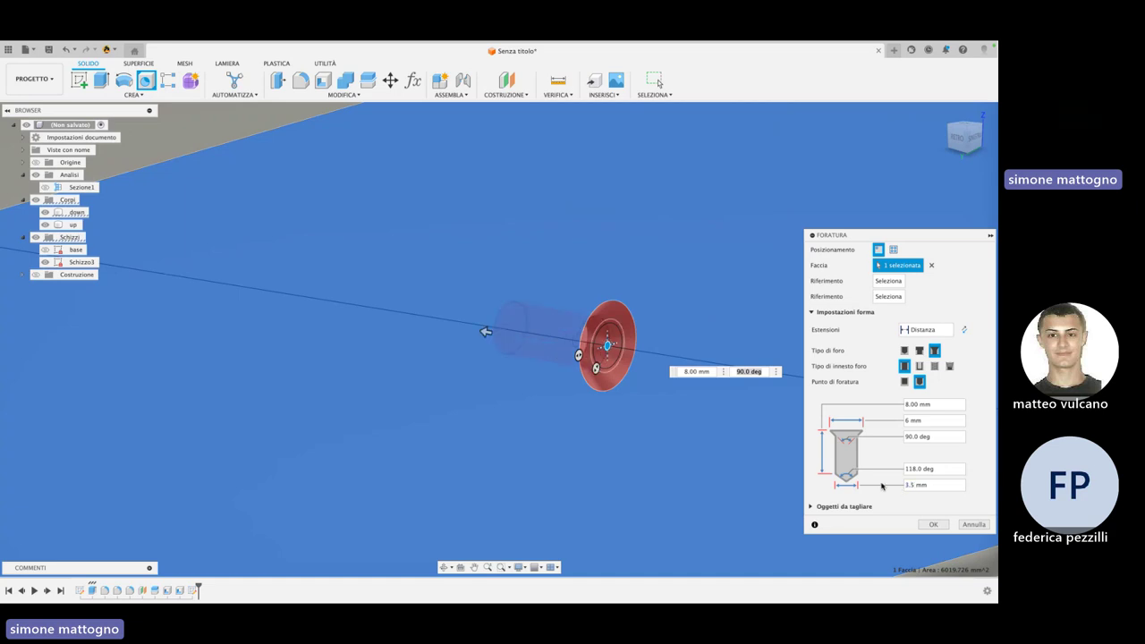
left_click(935, 528)
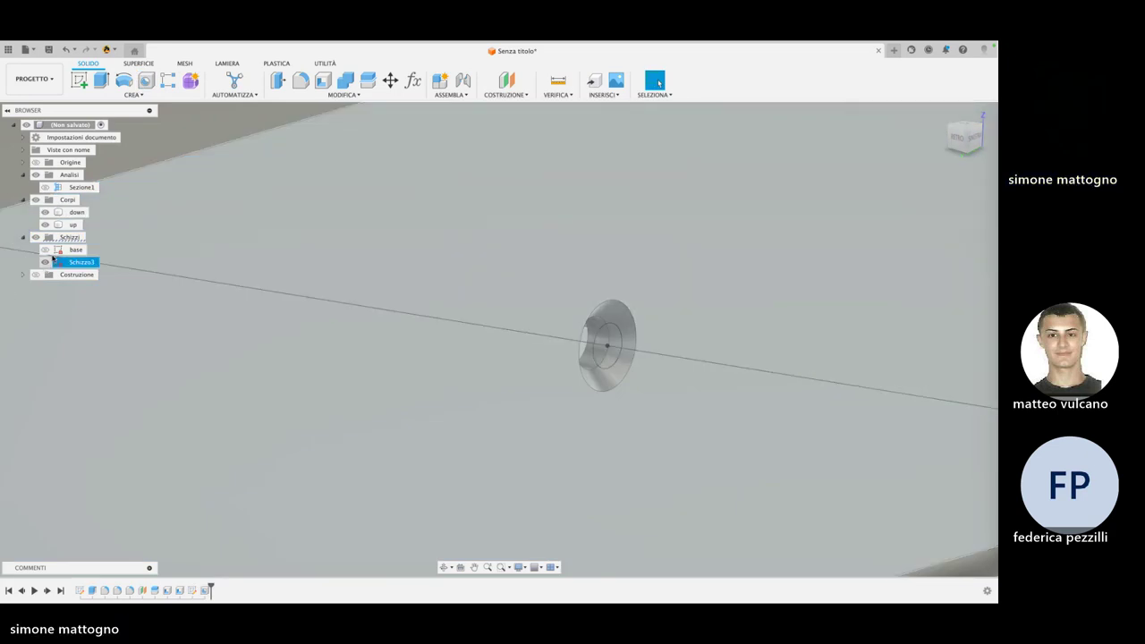
Hide sketch Schizzo3 and zoom in to inspect the countersunk hole
left_click(44, 263)
left_click(45, 262)
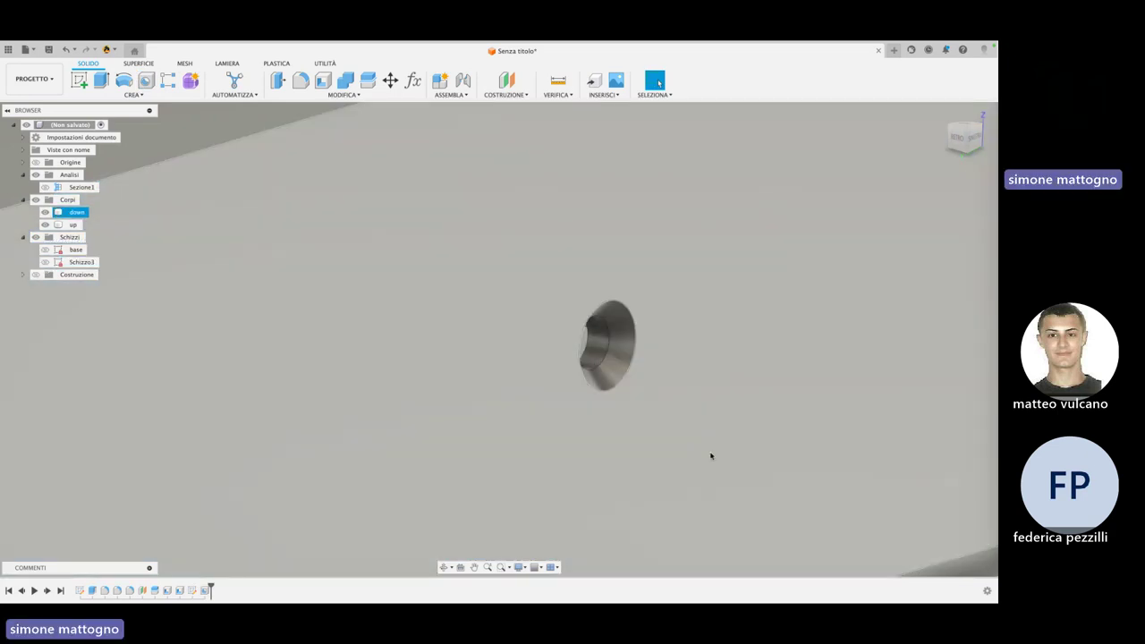
mouse_move(710, 456)
middle_mouse_down("shift")
mouse_move(699, 426)
mouse_move(705, 440)
middle_mouse_up("shift")
scroll(634, 362, "up", 2)
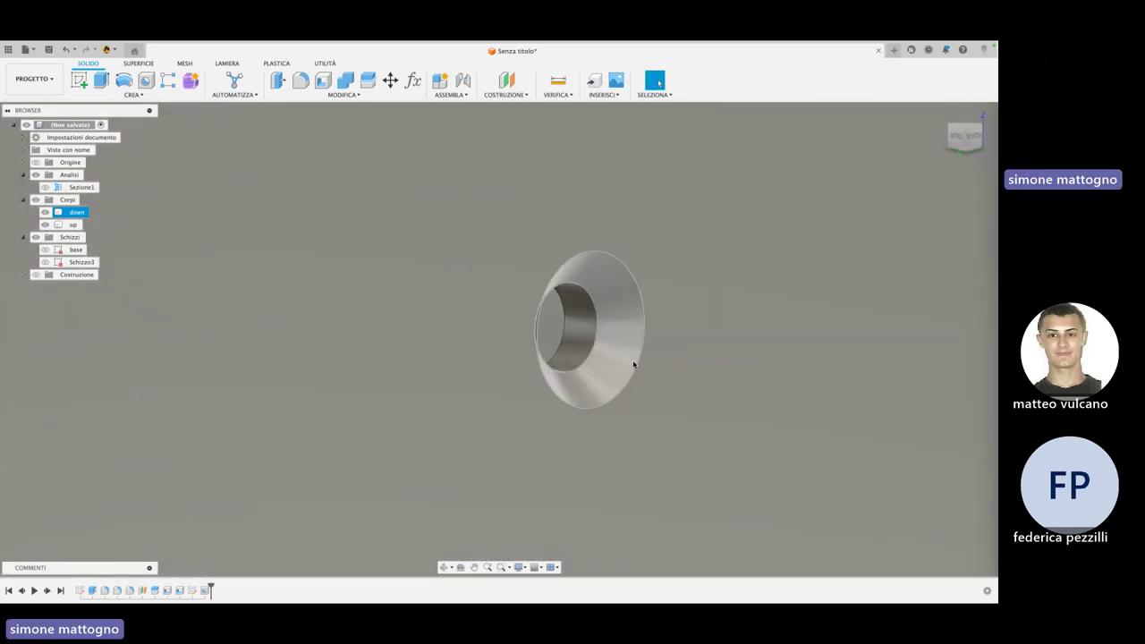
scroll(633, 363, "down", 5)
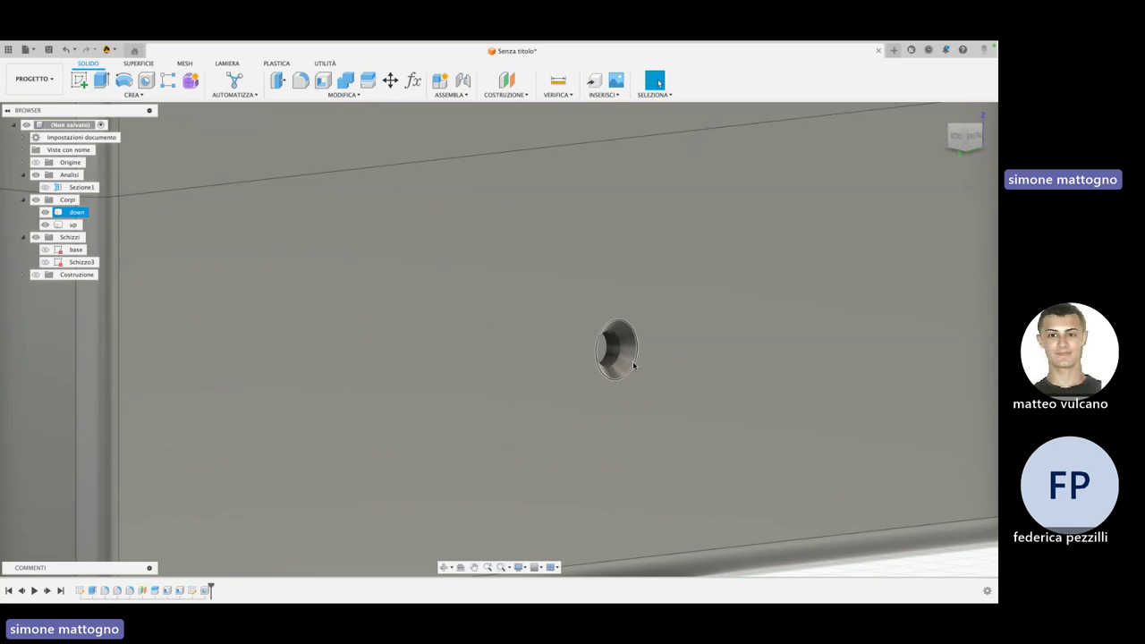
scroll(631, 362, "down", 3)
middle_click_drag(626, 358, 238, 230, "shift")
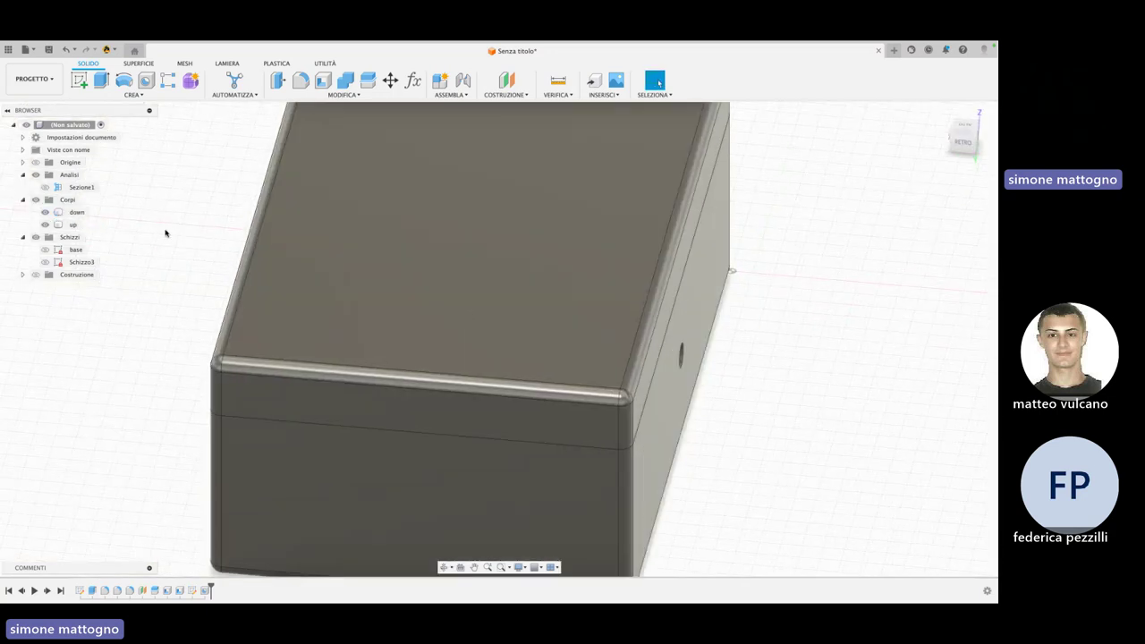
Toggle Schizzo3's visibility again and bring up the CREA feature list
left_click(44, 263)
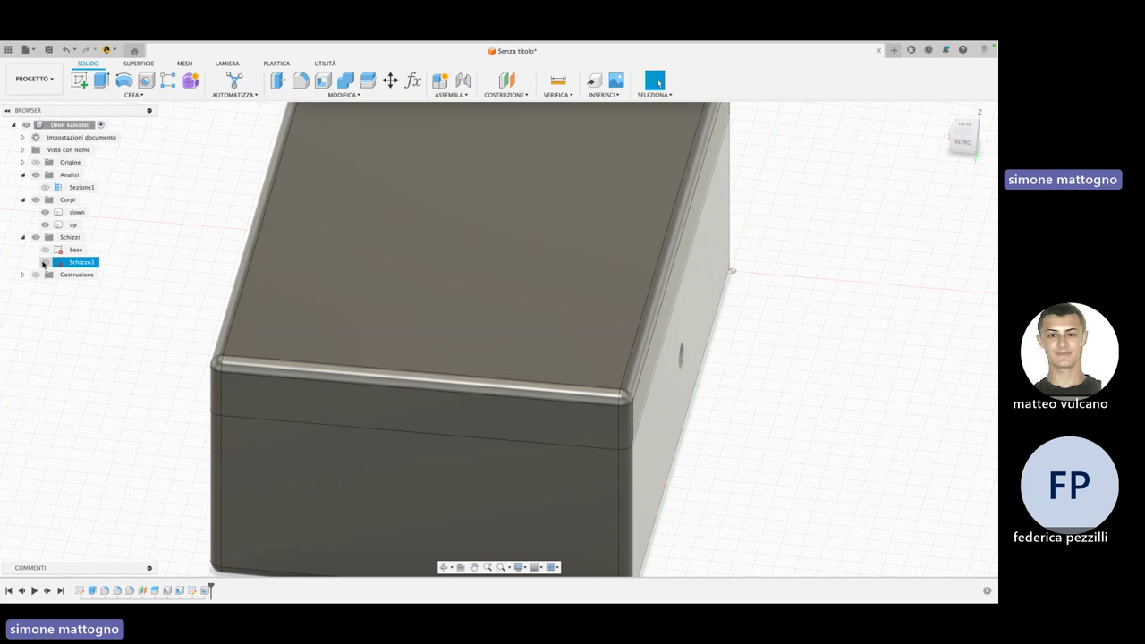
left_click(43, 264)
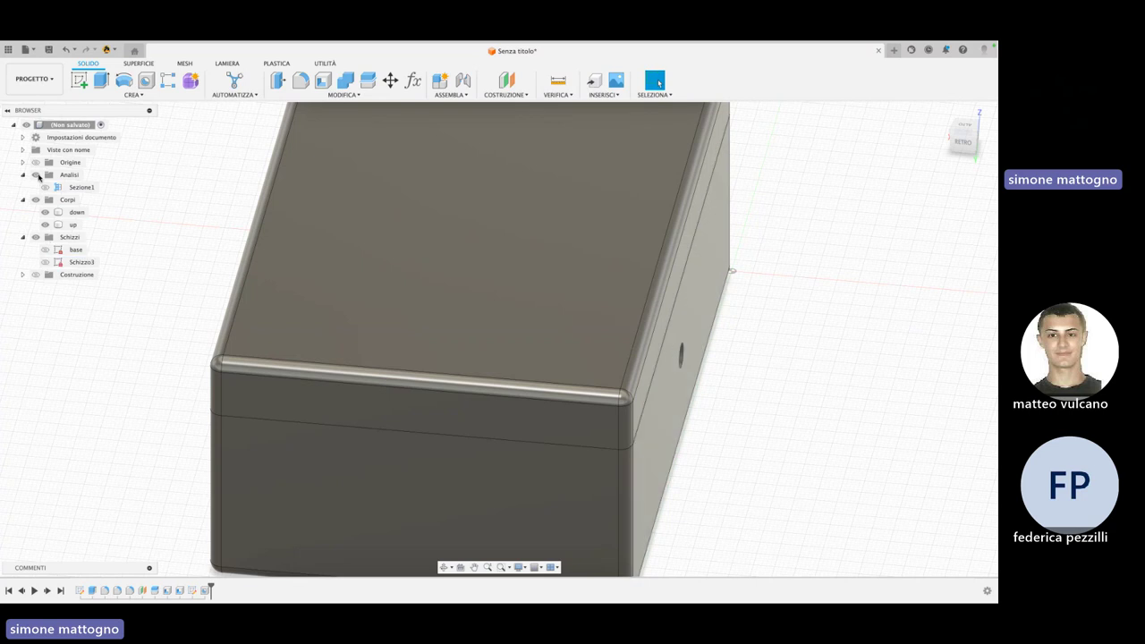
left_click(133, 94)
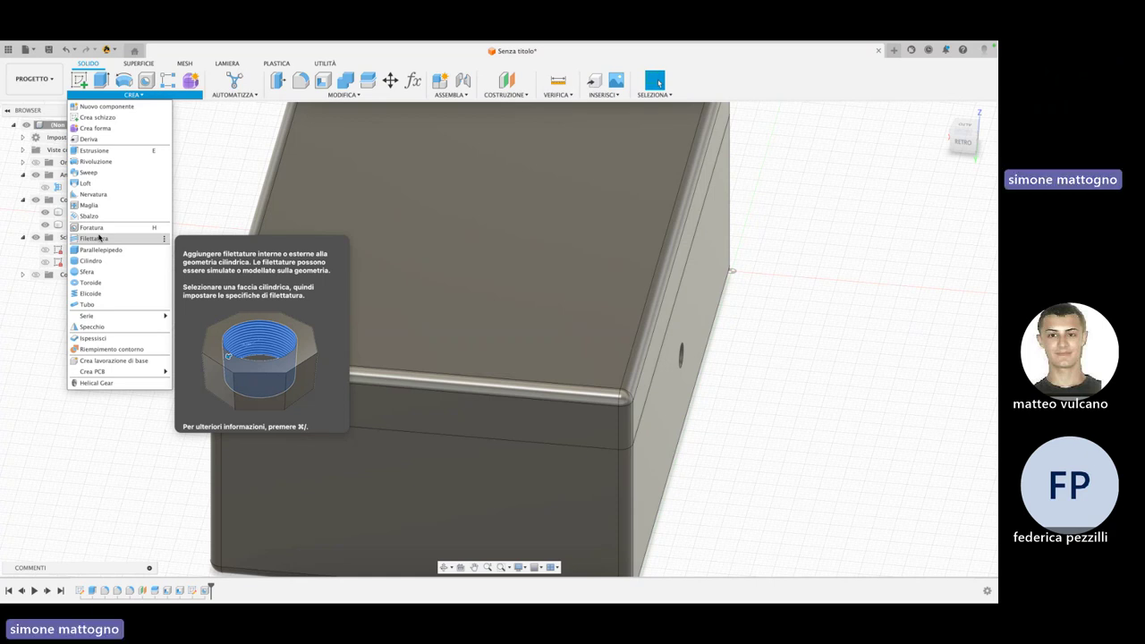
Orbit to the box side and select the hole's inner cylindrical face
scroll(483, 343, "down", 5)
scroll(719, 373, "up", 5)
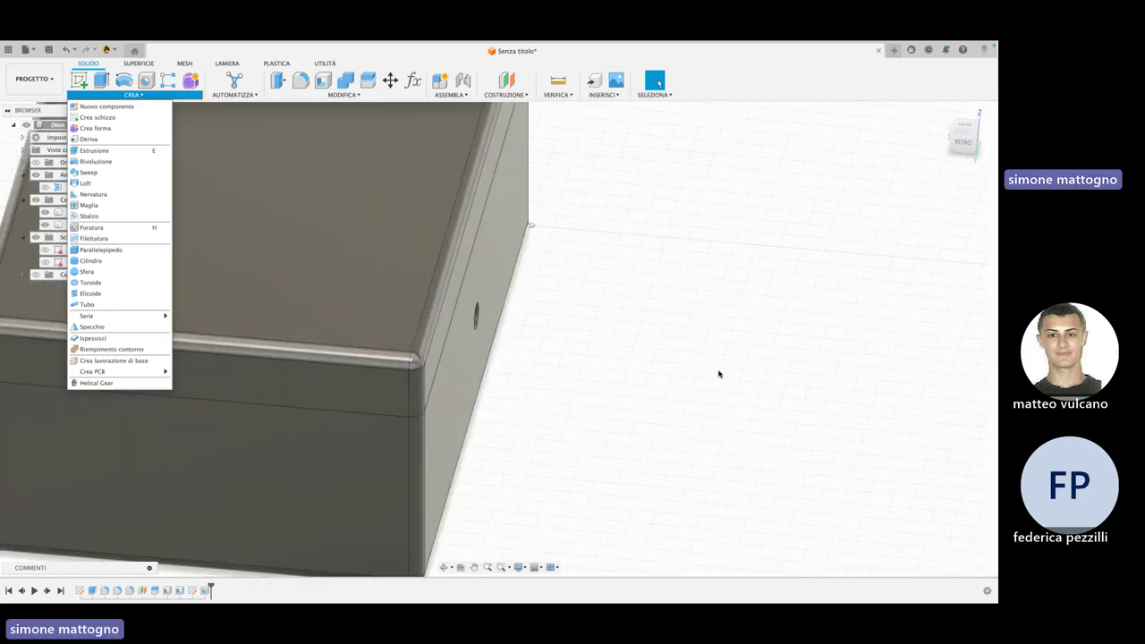
mouse_move(575, 366)
middle_mouse_down("shift")
mouse_move(470, 360)
mouse_move(308, 221)
middle_mouse_up("shift")
left_click(308, 221)
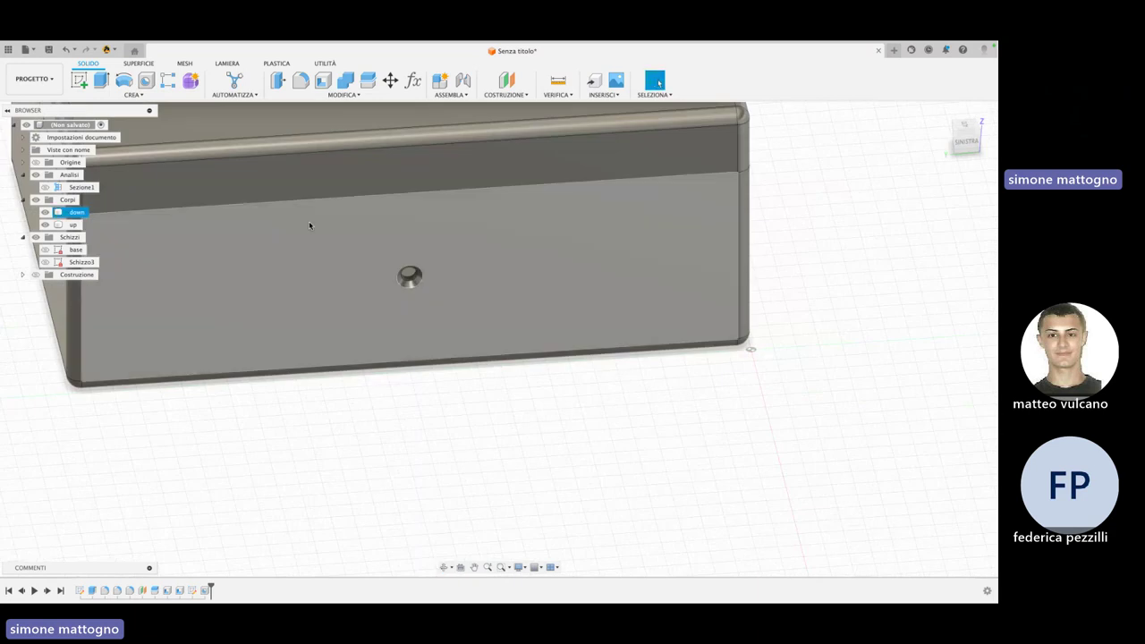
scroll(454, 313, "up", 5)
scroll(565, 365, "up", 5)
left_click(569, 374)
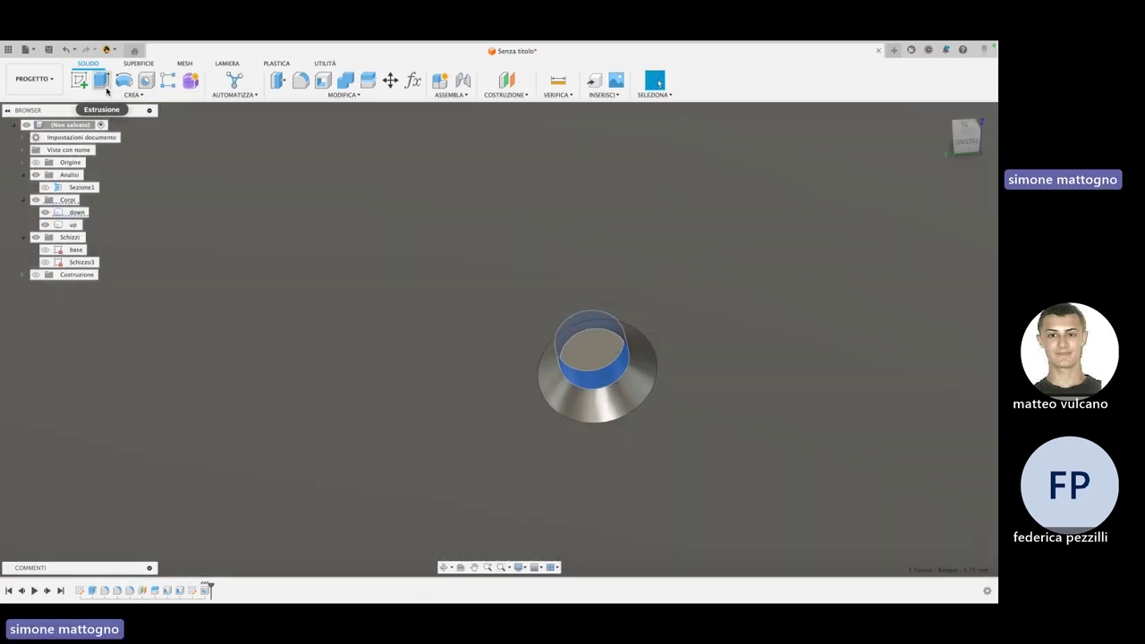
Add a Filettatura thread: 3.5 mm, M3.5x0.6, class 6H, right-hand
left_click(101, 95)
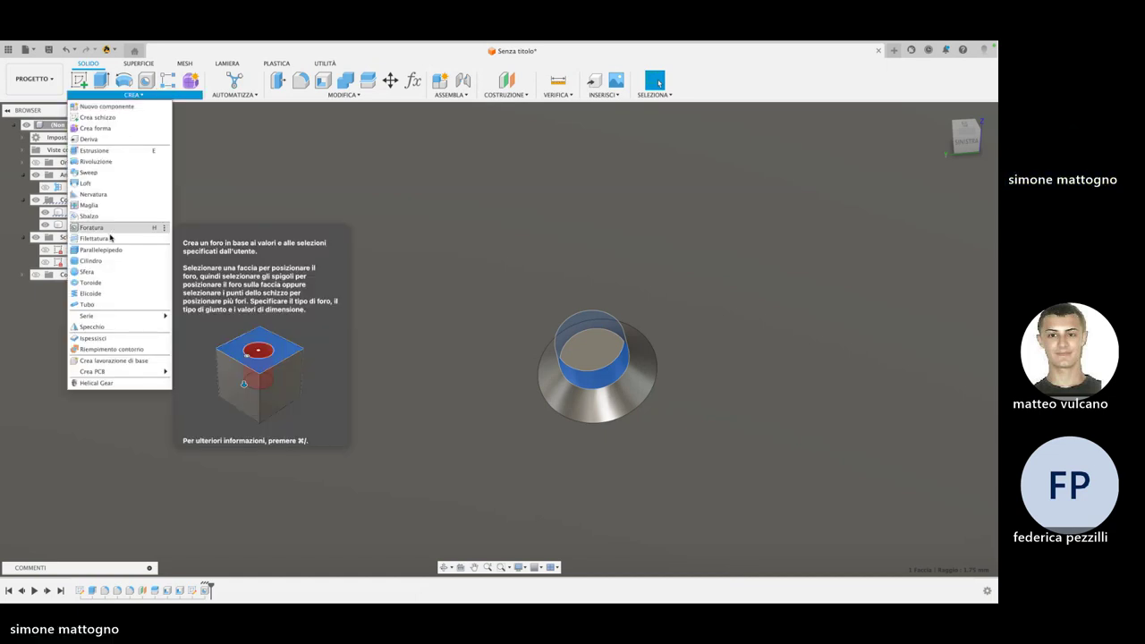
left_click(110, 240)
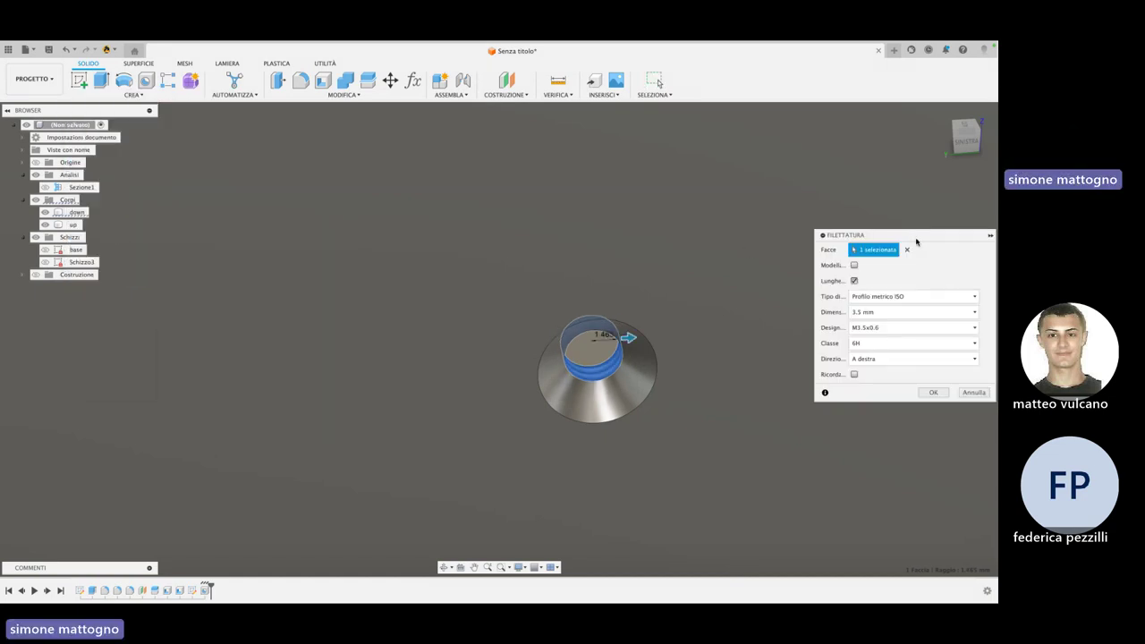
left_click(895, 312)
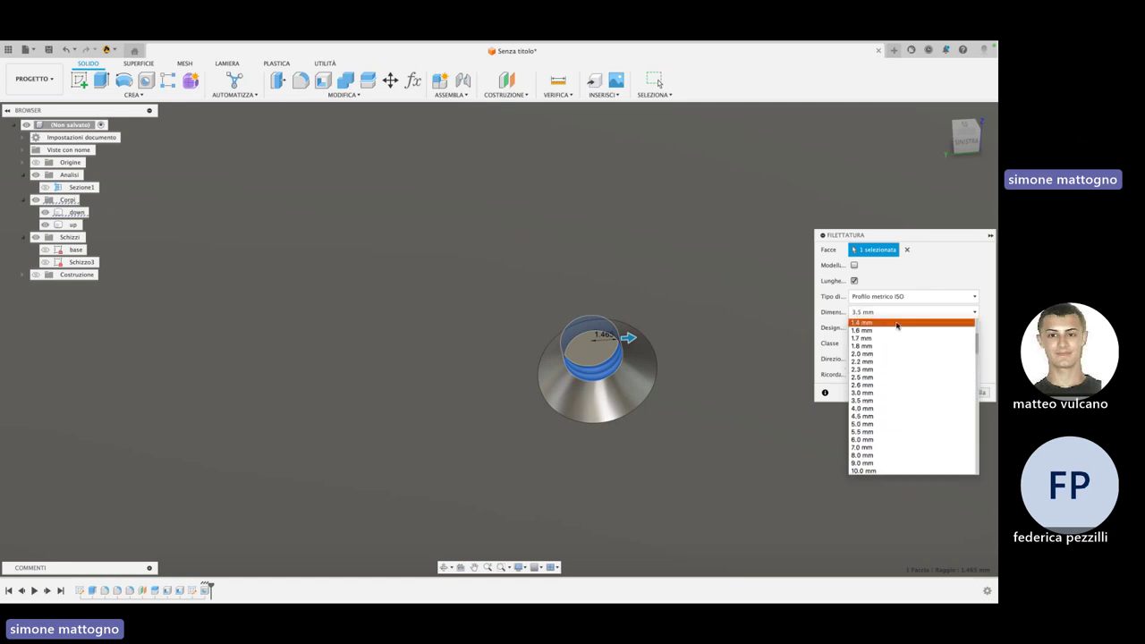
left_click(906, 311)
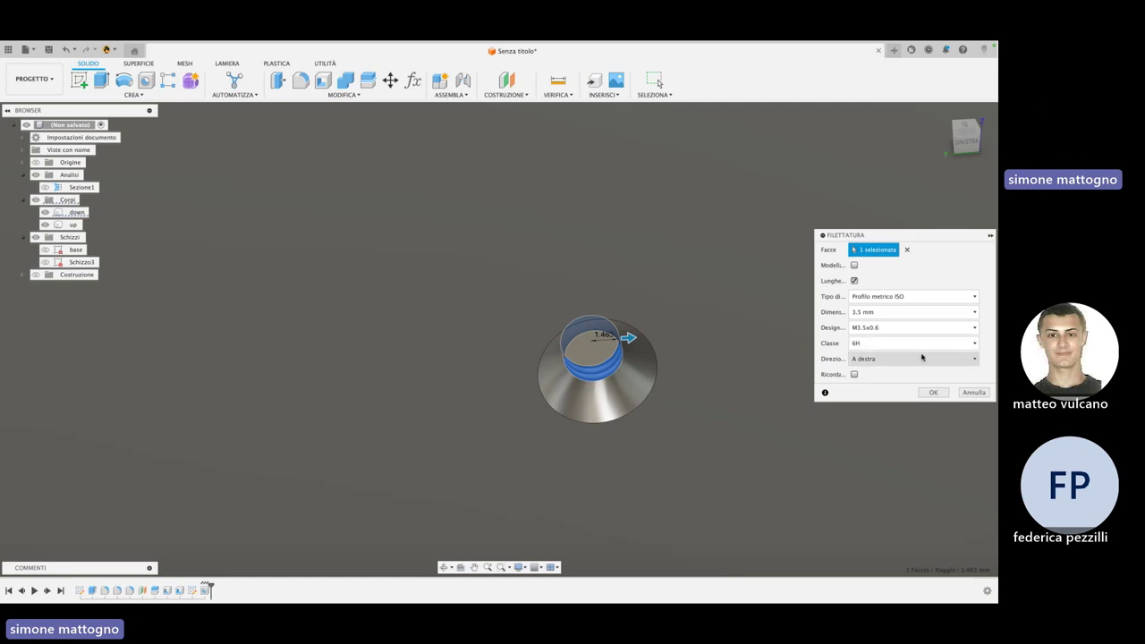
left_click(920, 359)
left_click(920, 359)
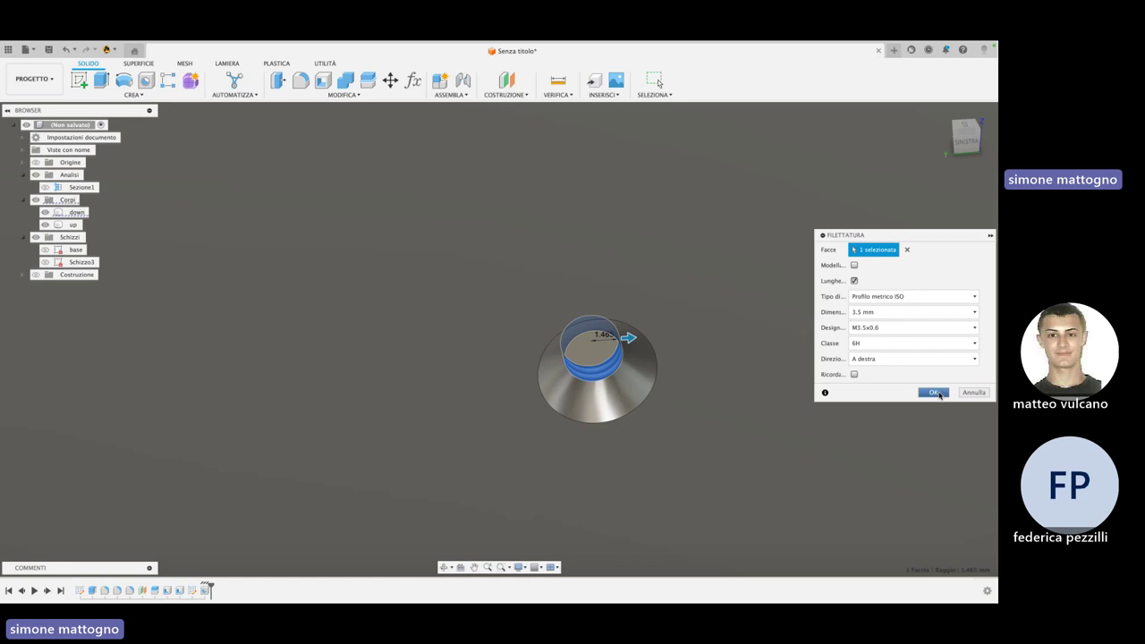
Apply the M3.5x0.6 thread to the countersunk hole's bore and zoom out to the whole box
left_click(935, 393)
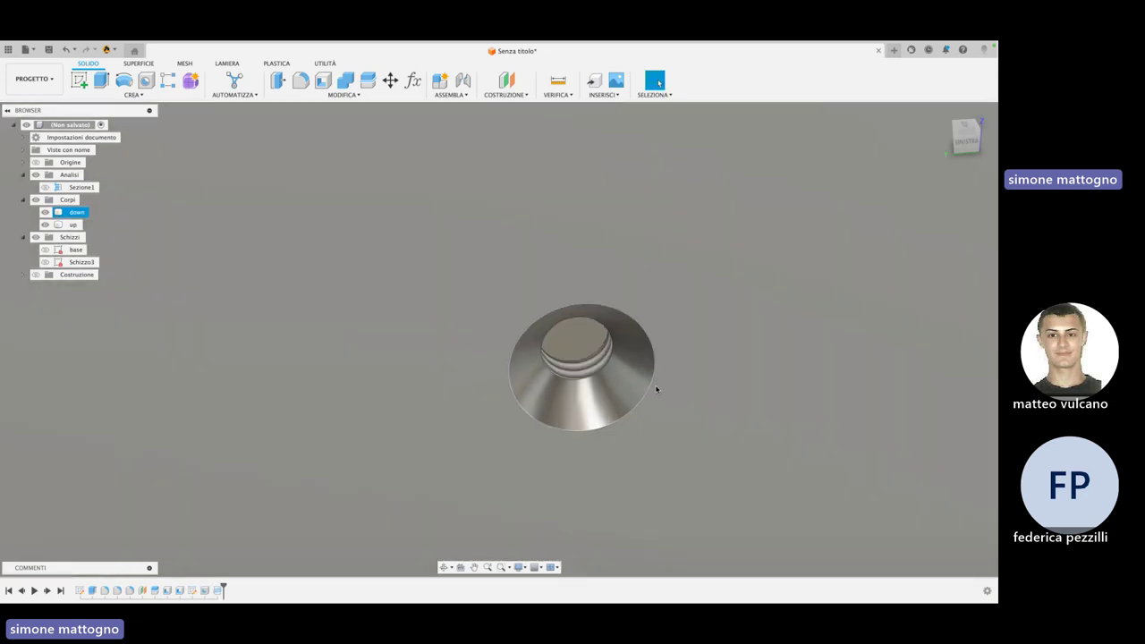
middle_click_drag(656, 388, 609, 355, "shift")
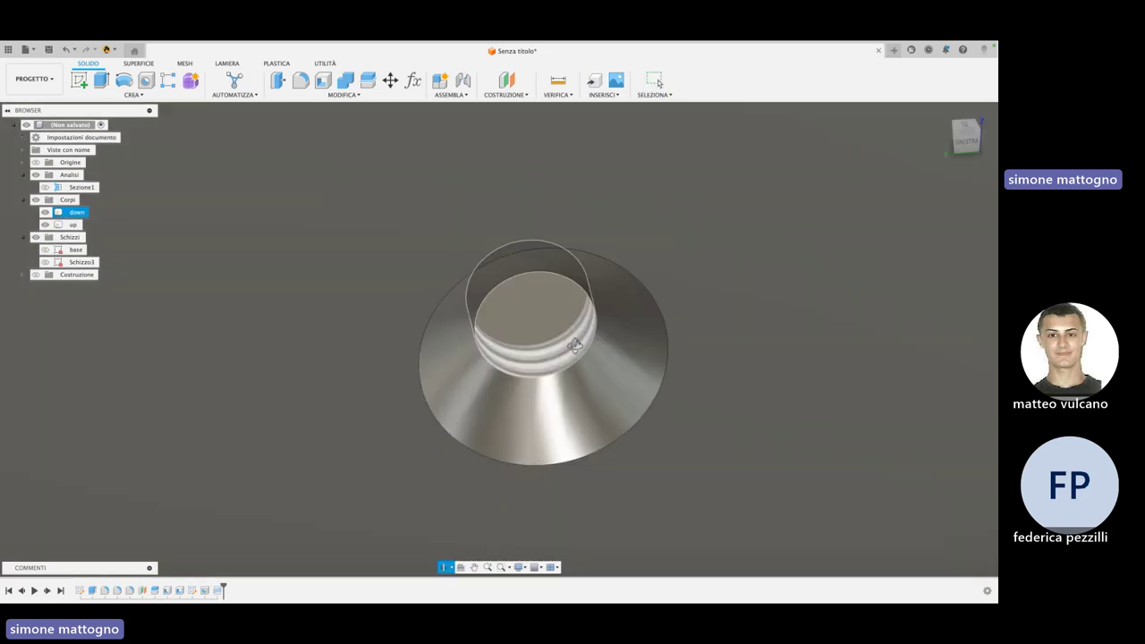
scroll(608, 356, "down", 5)
scroll(618, 358, "down", 5)
scroll(707, 411, "down", 5)
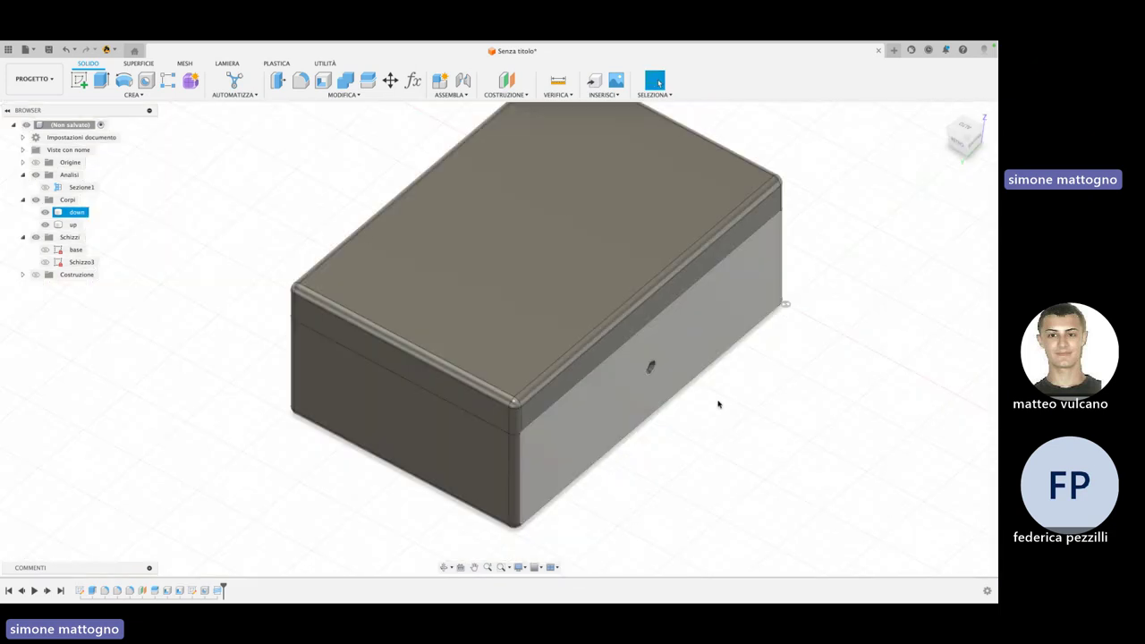
middle_click_drag(707, 426, 304, 442, "shift")
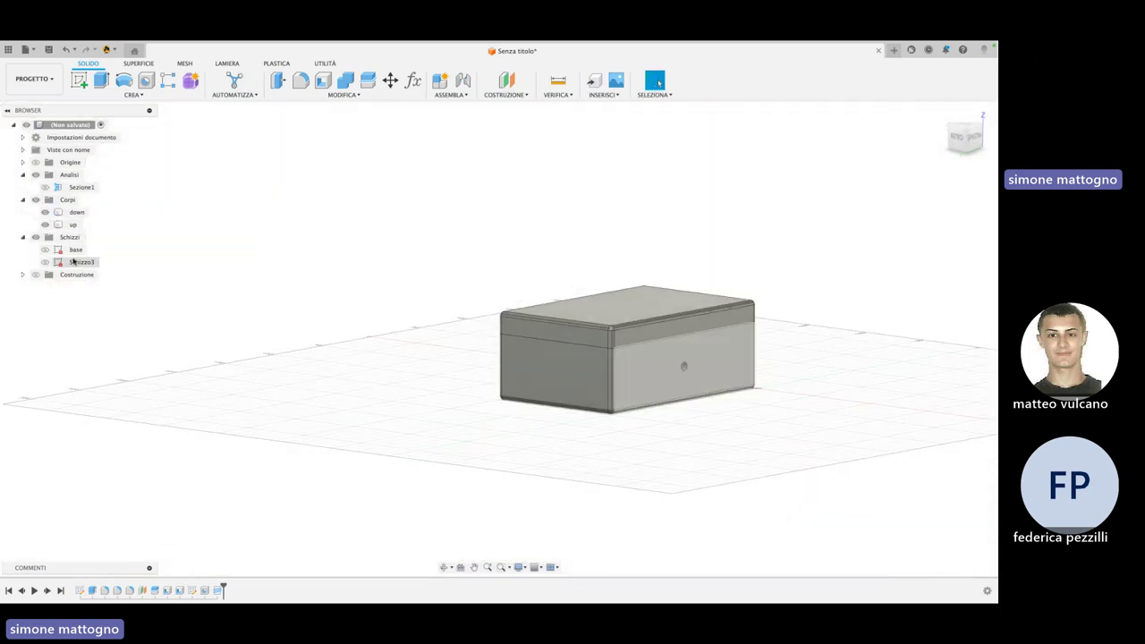
Edit the 'base' sketch to add a circle beside the rectangle
right_click(74, 252)
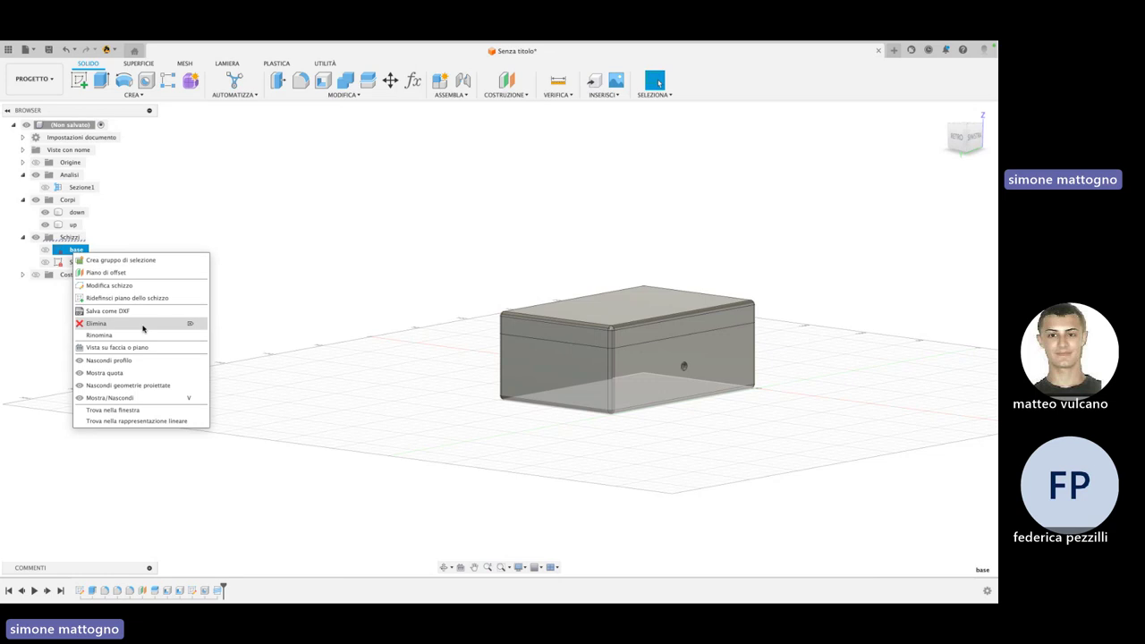
left_click(138, 286)
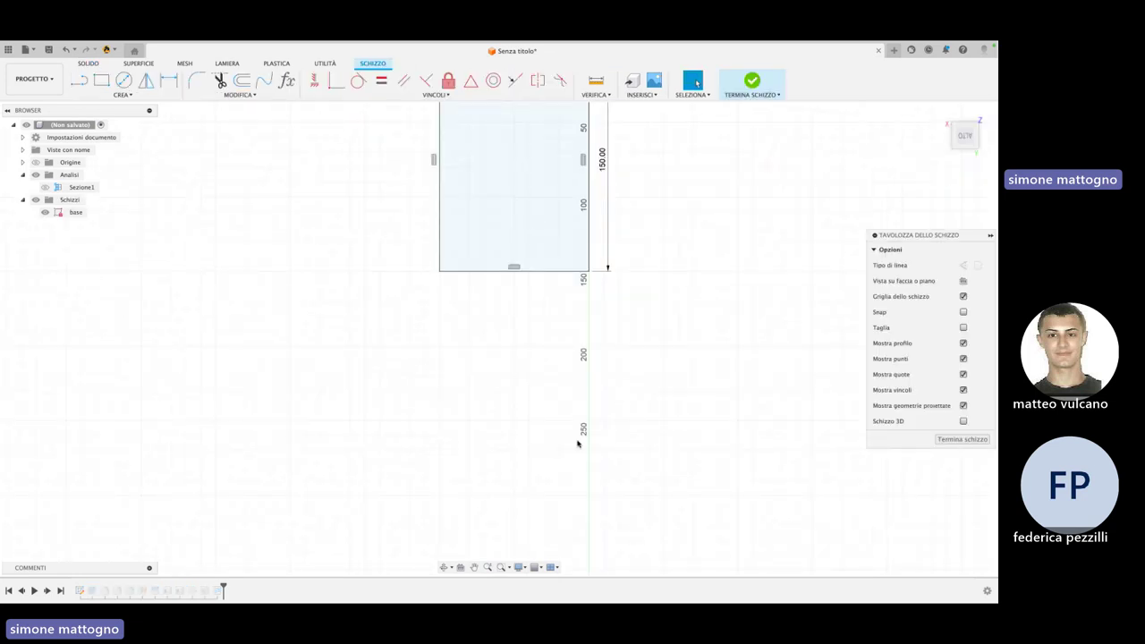
key("c")
left_click(387, 348)
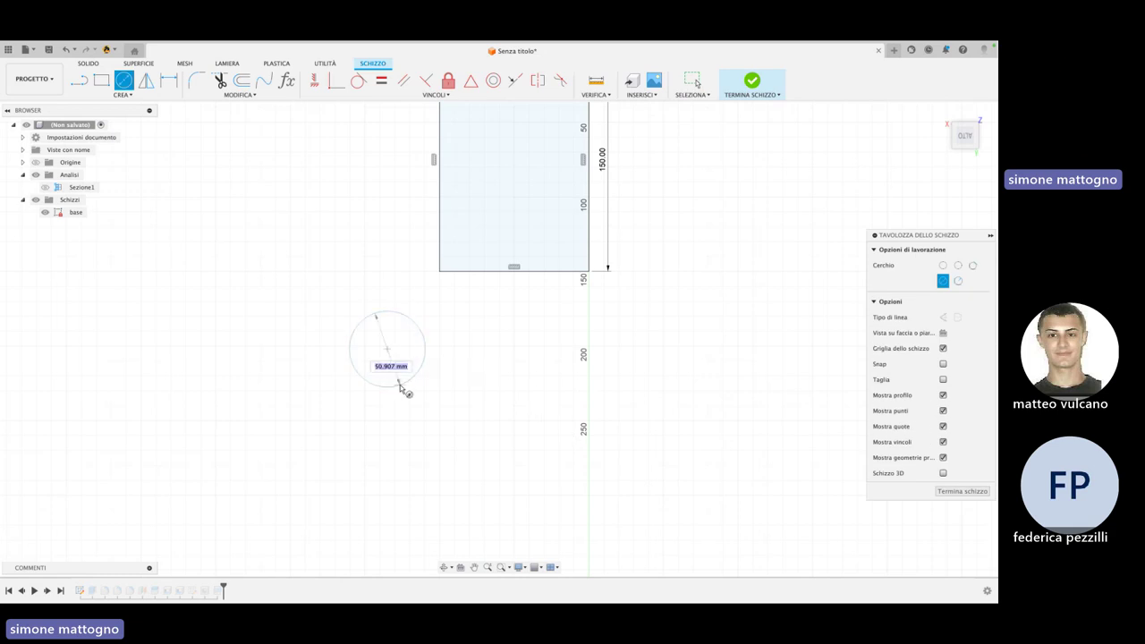
left_click(751, 83)
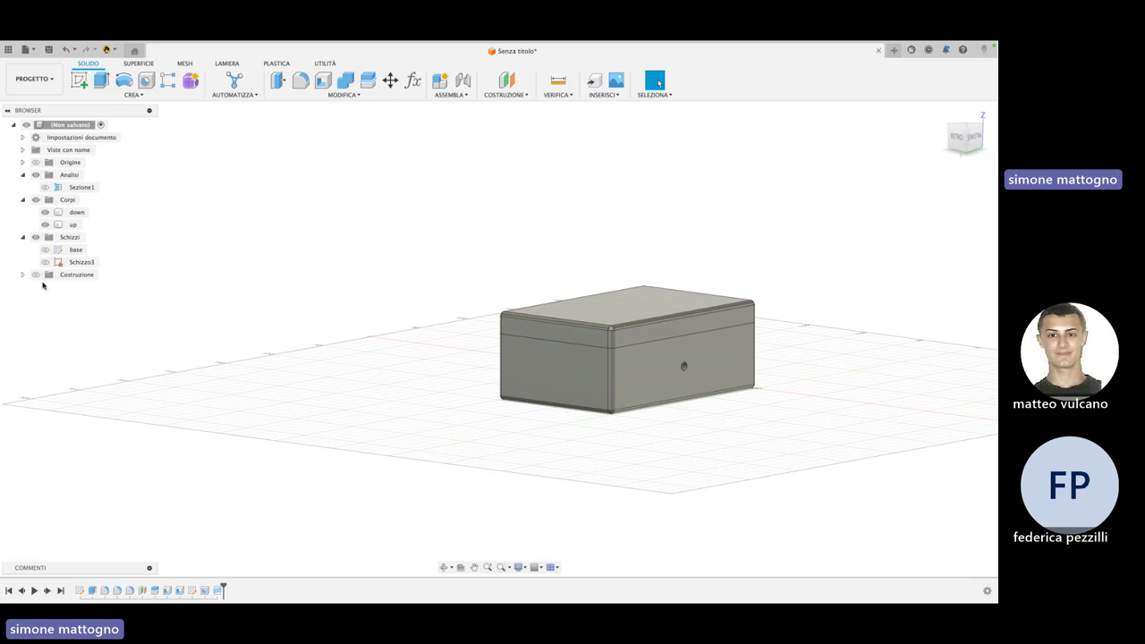
Extrude the circle profile 40 mm into a new cylinder body, Corpo5
left_click(45, 250)
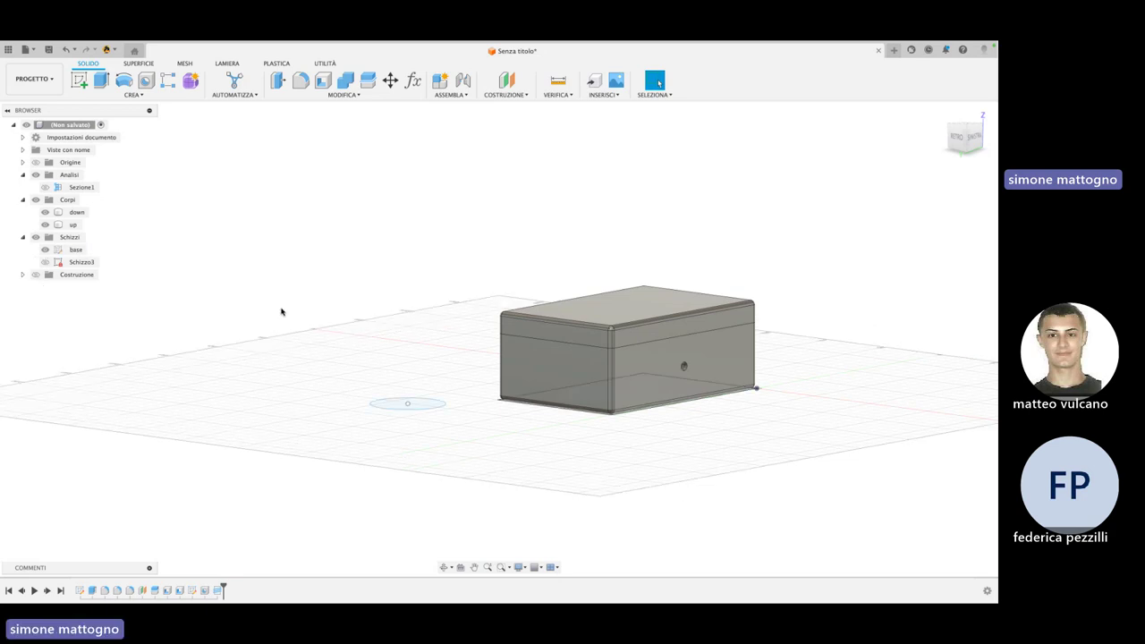
left_click(427, 405)
key("e")
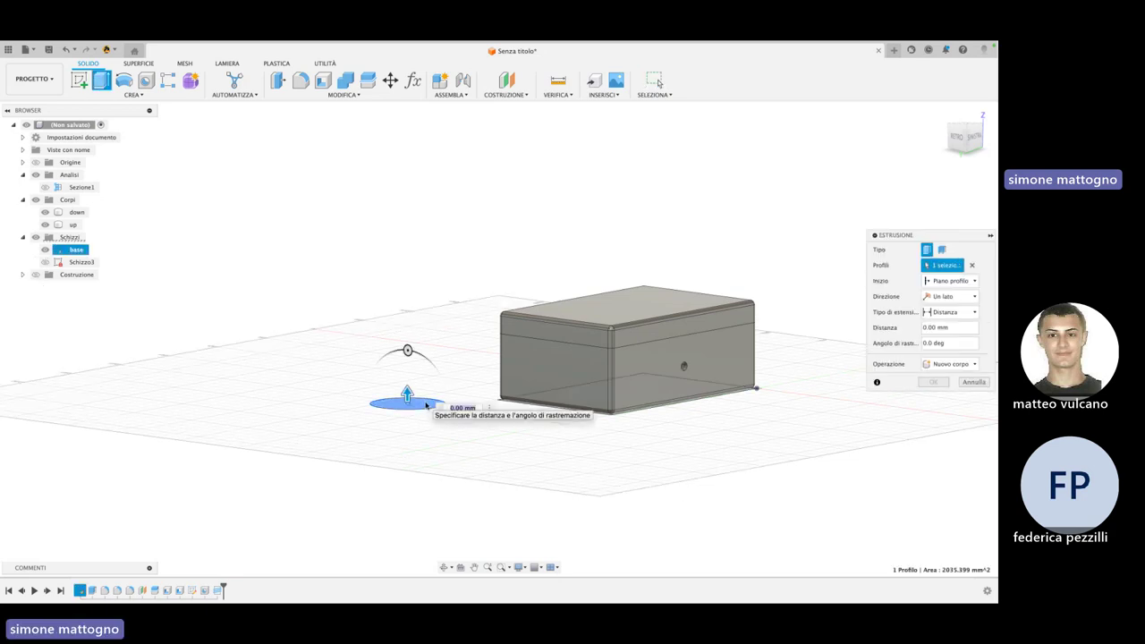
type("40")
key("Return")
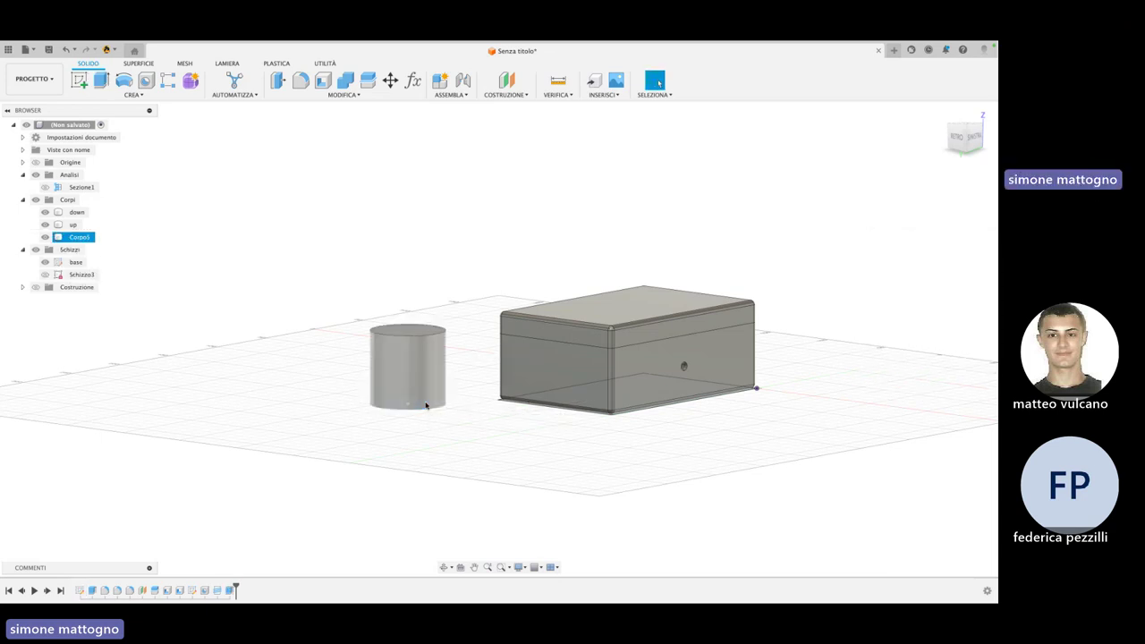
left_click(432, 387)
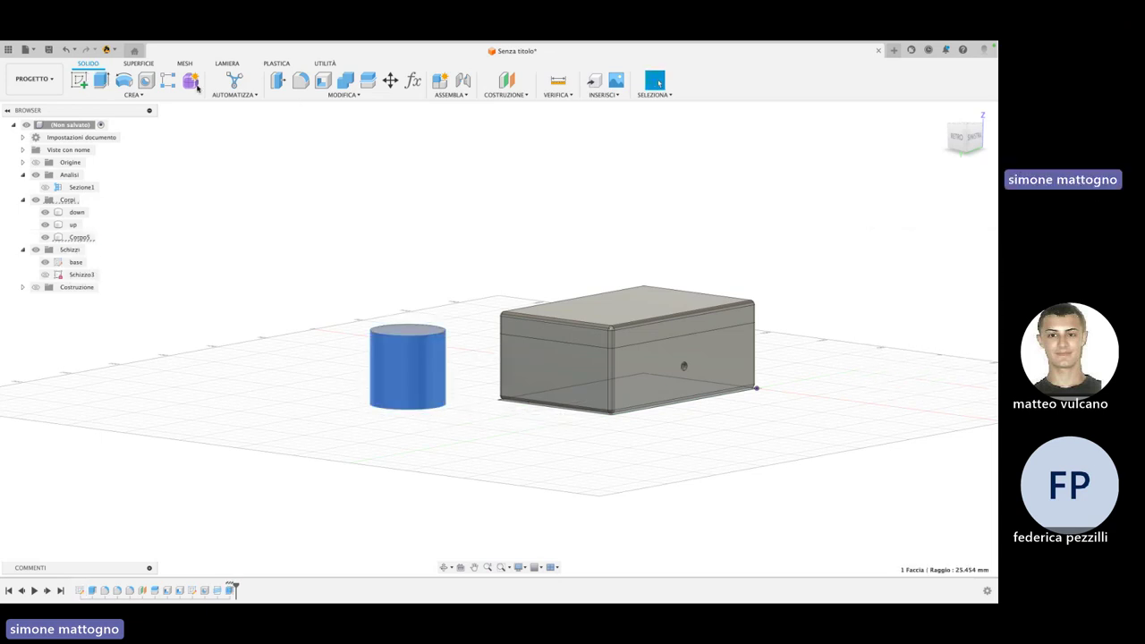
left_click(133, 94)
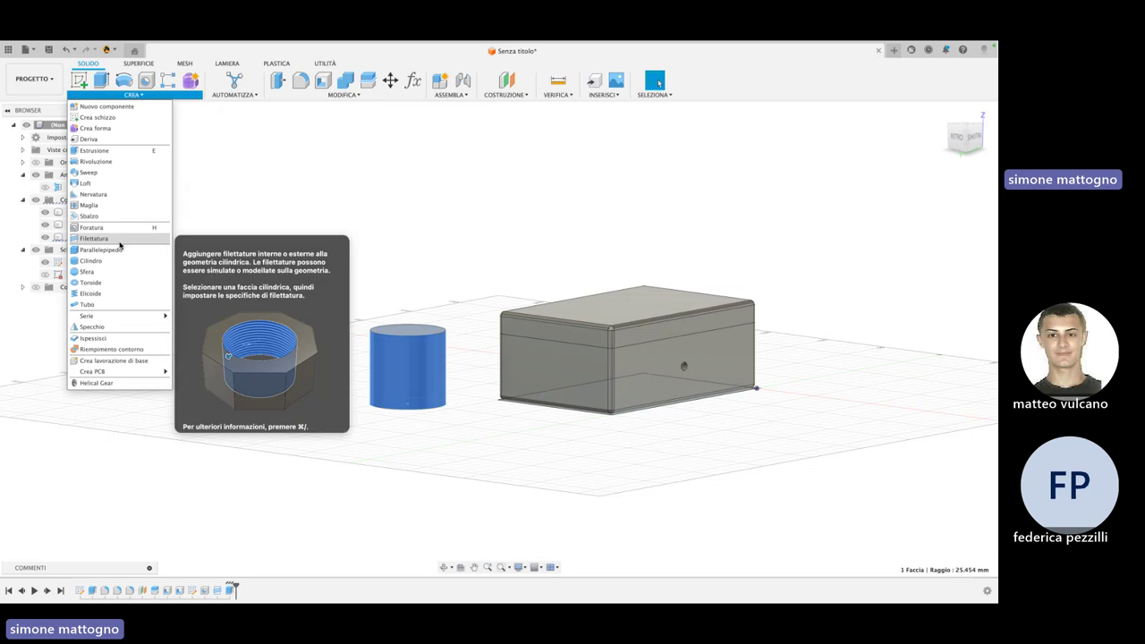
Thread the cylinder's side face with a 28.0 mm ISO metric thread
left_click(94, 238)
scroll(425, 395, "up", 2)
scroll(427, 396, "up", 3)
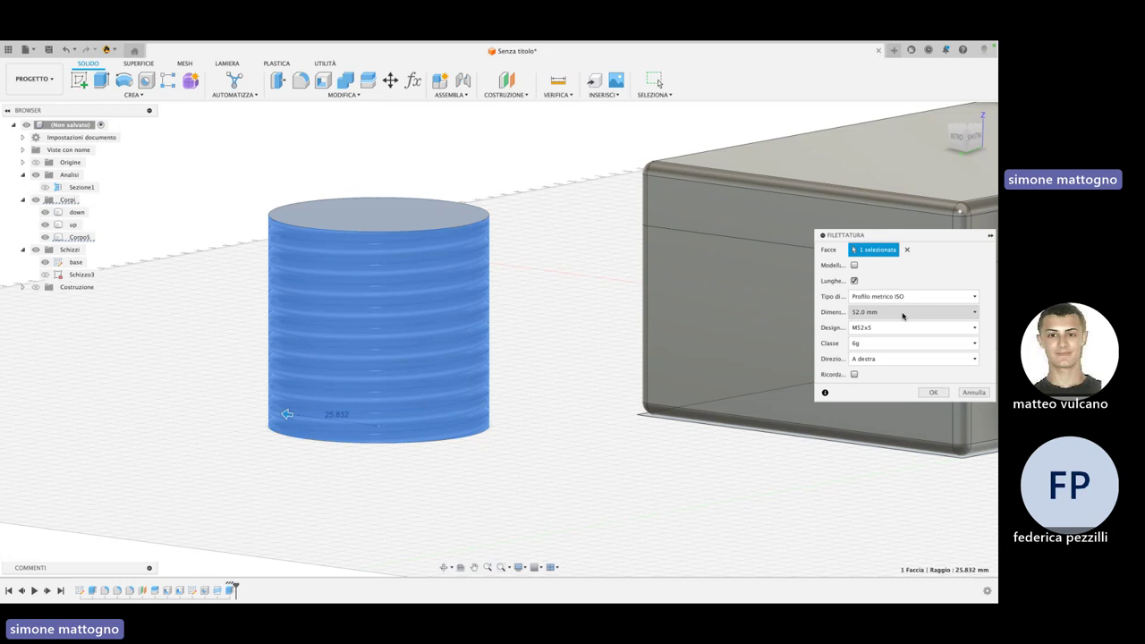
left_click(902, 316)
left_click(898, 388)
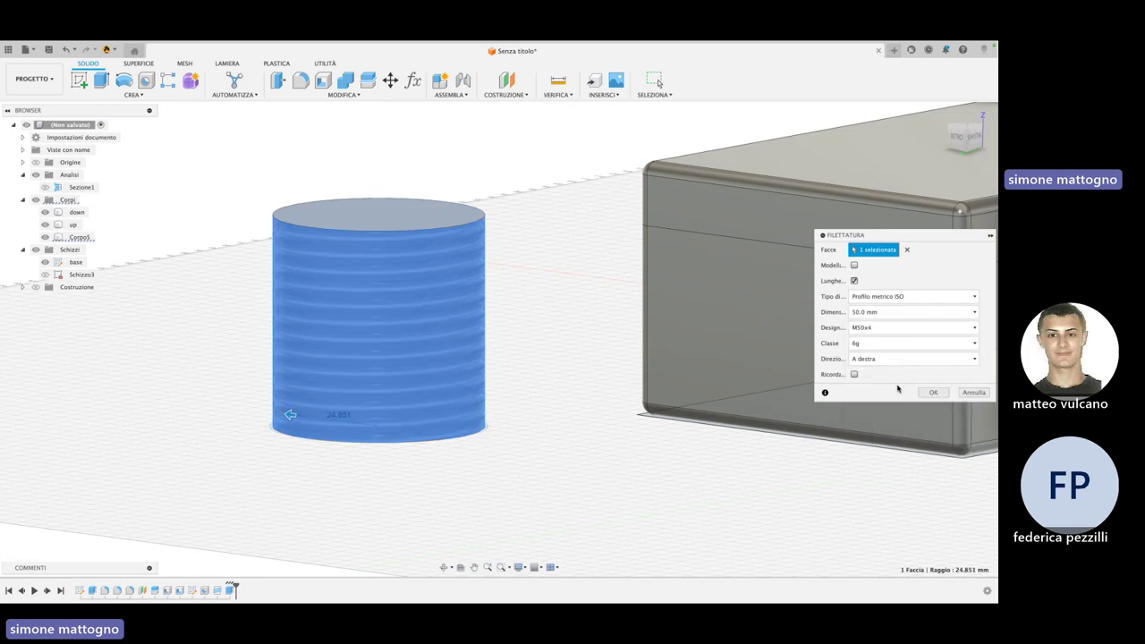
left_click(916, 312)
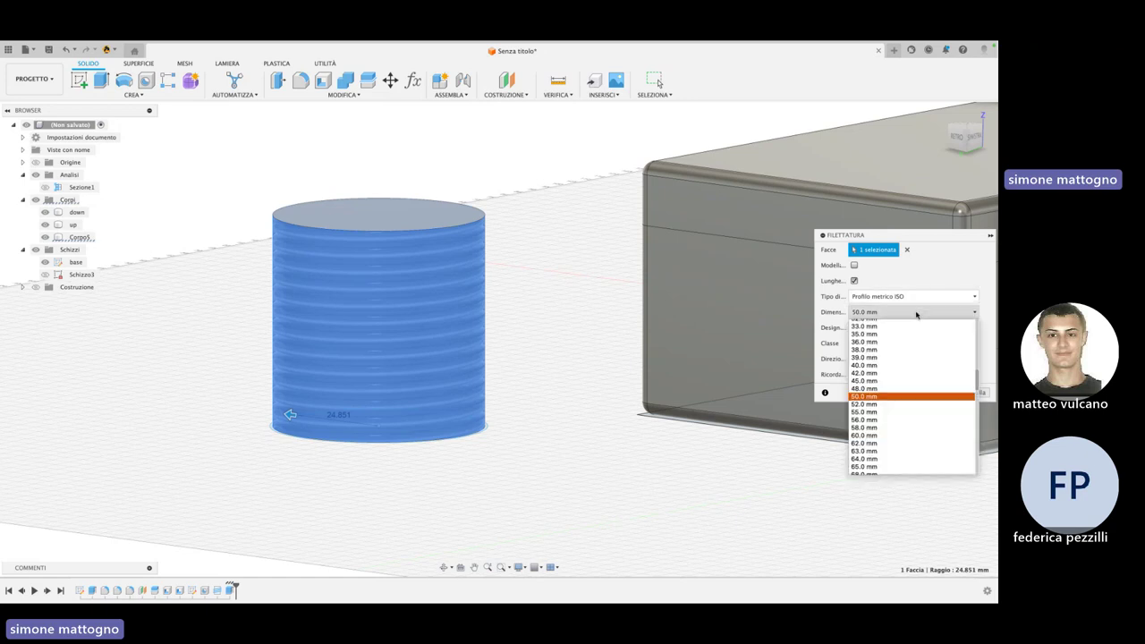
scroll(916, 331, "up", 4)
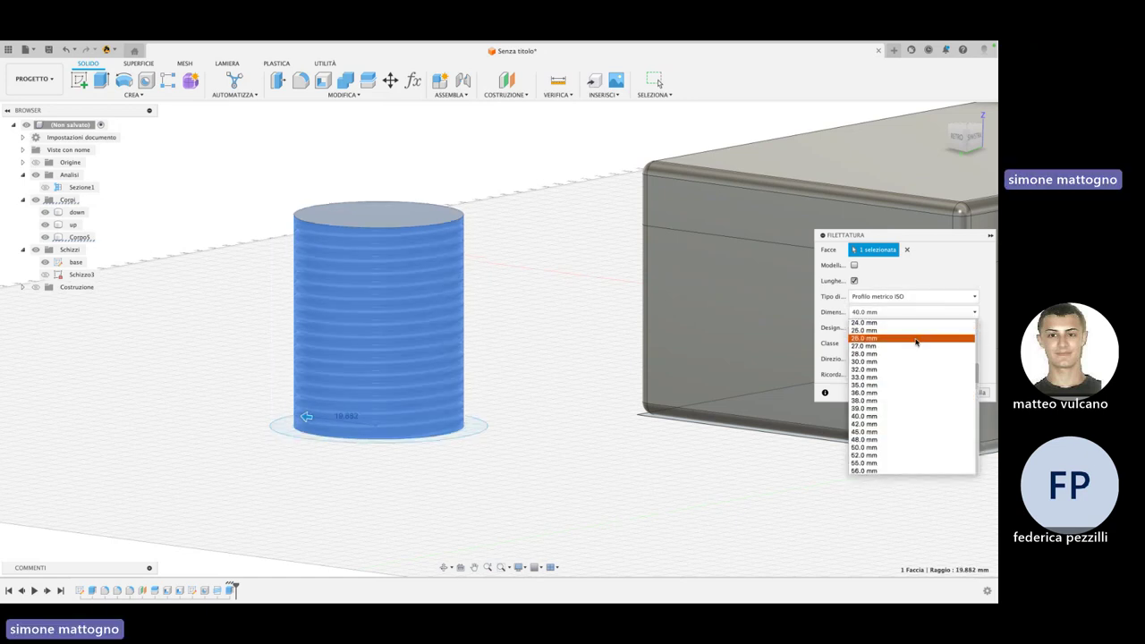
left_click(915, 354)
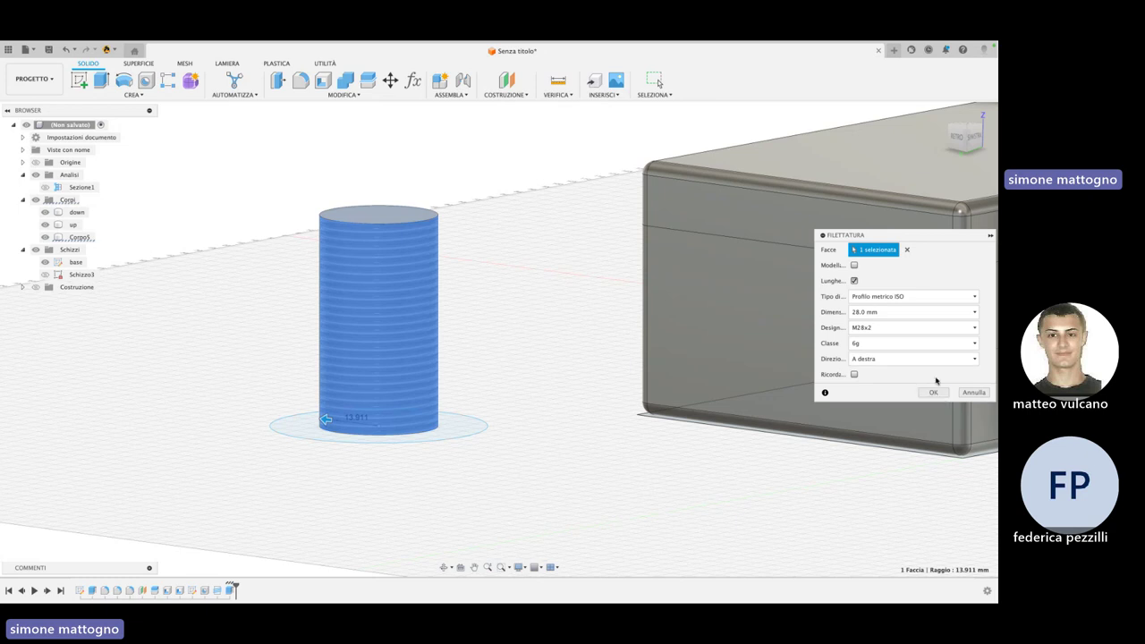
left_click(933, 397)
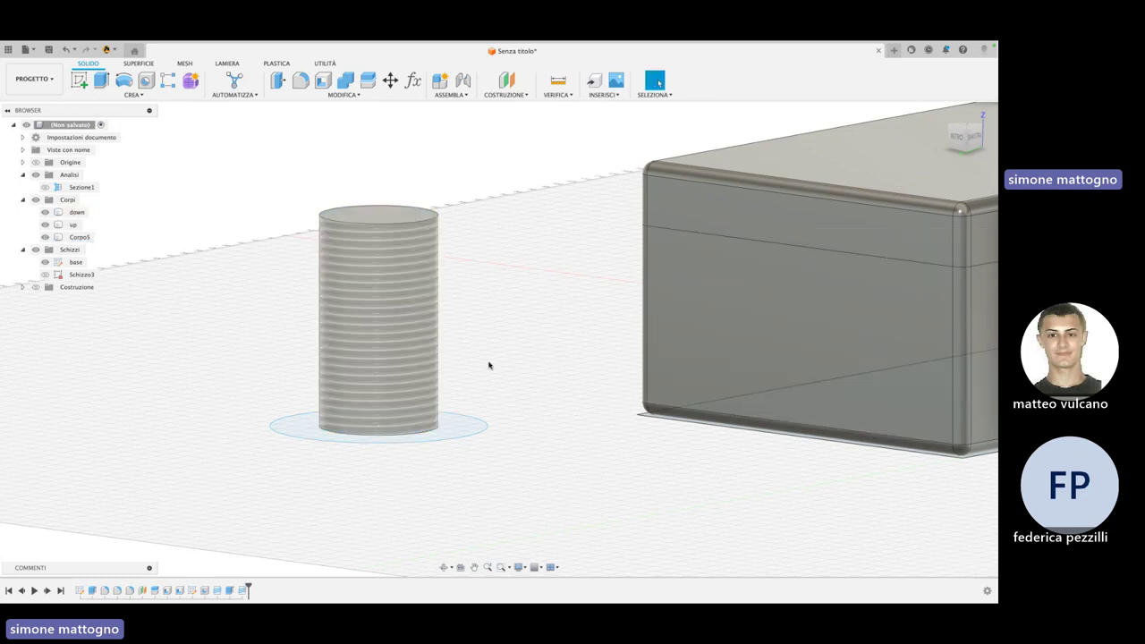
Edit the thread feature so the M28x2 thread is modelled geometry
left_click(373, 325)
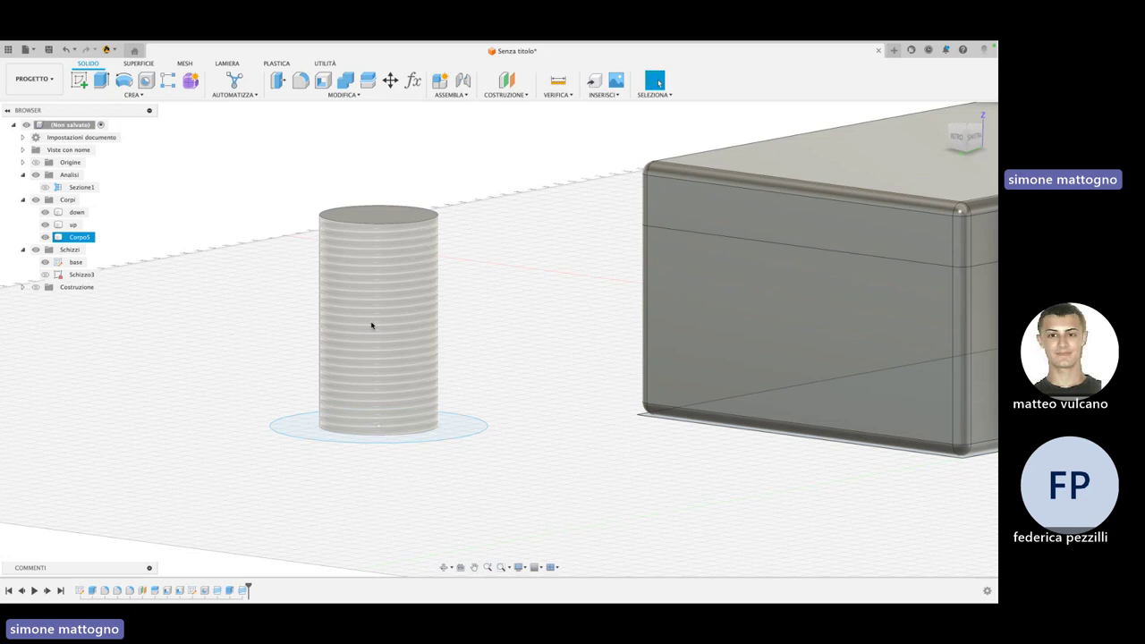
right_click(242, 591)
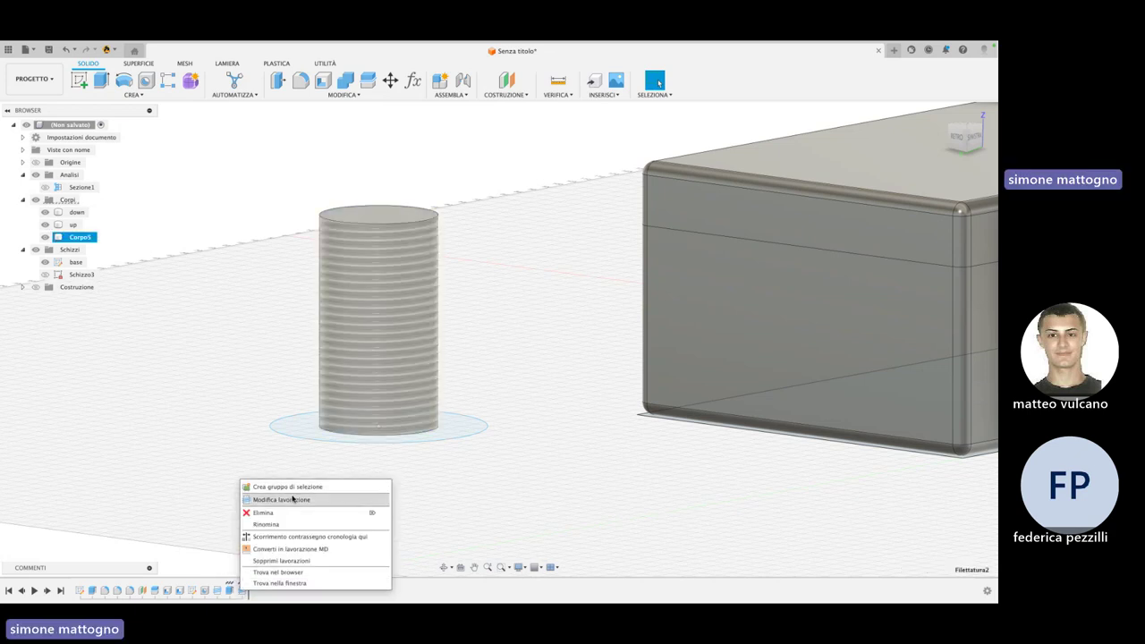
left_click(295, 499)
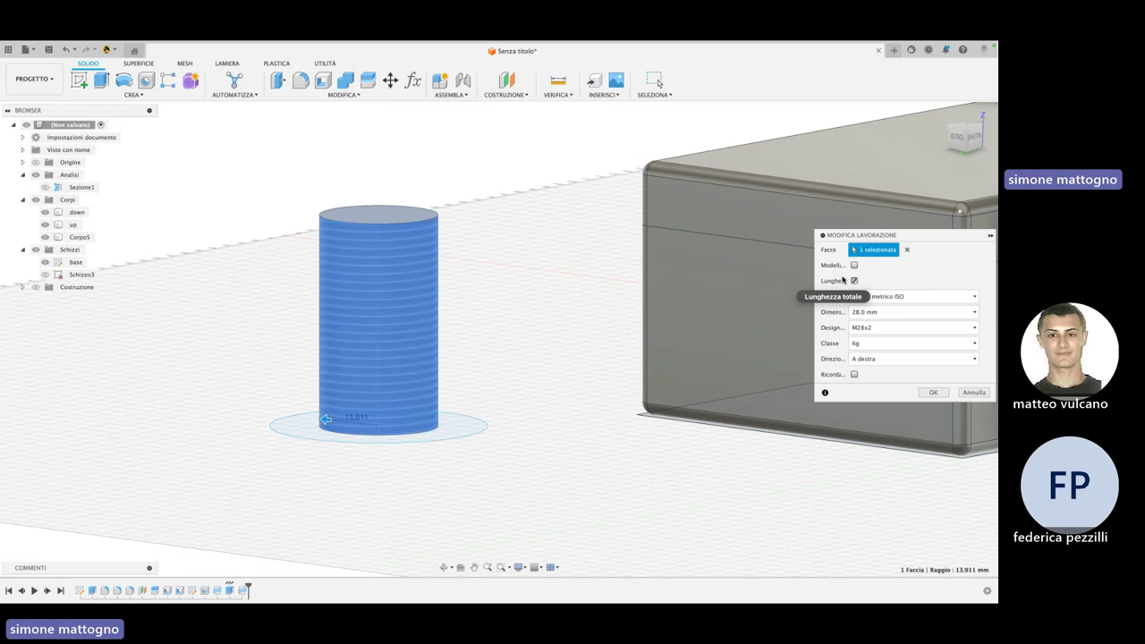
left_click(853, 266)
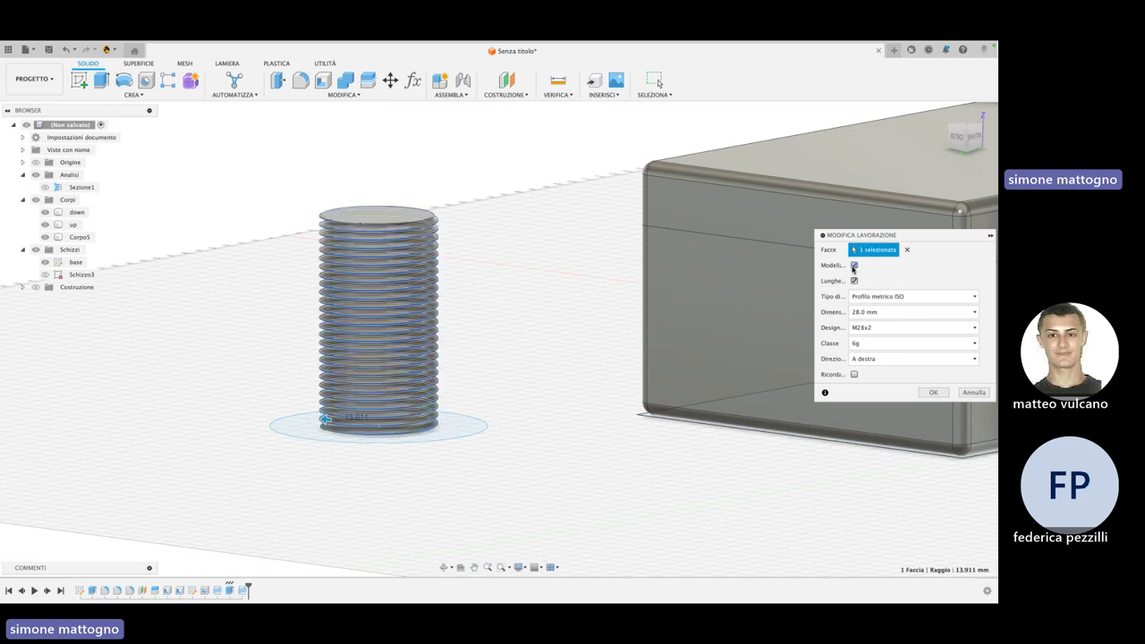
left_click(931, 392)
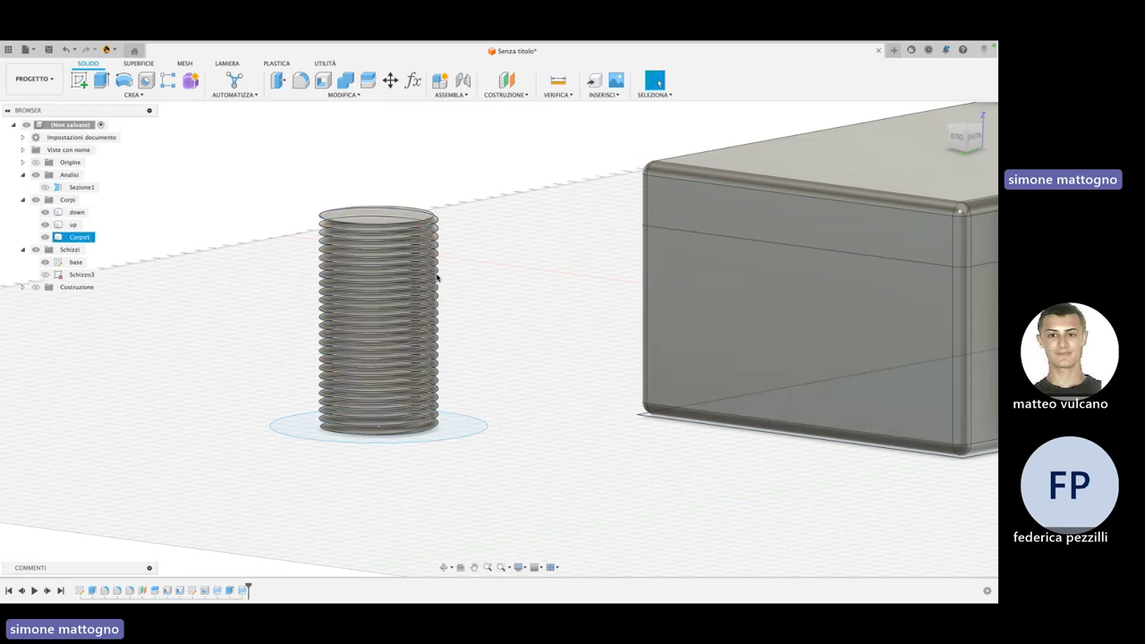
scroll(456, 269, "up", 10)
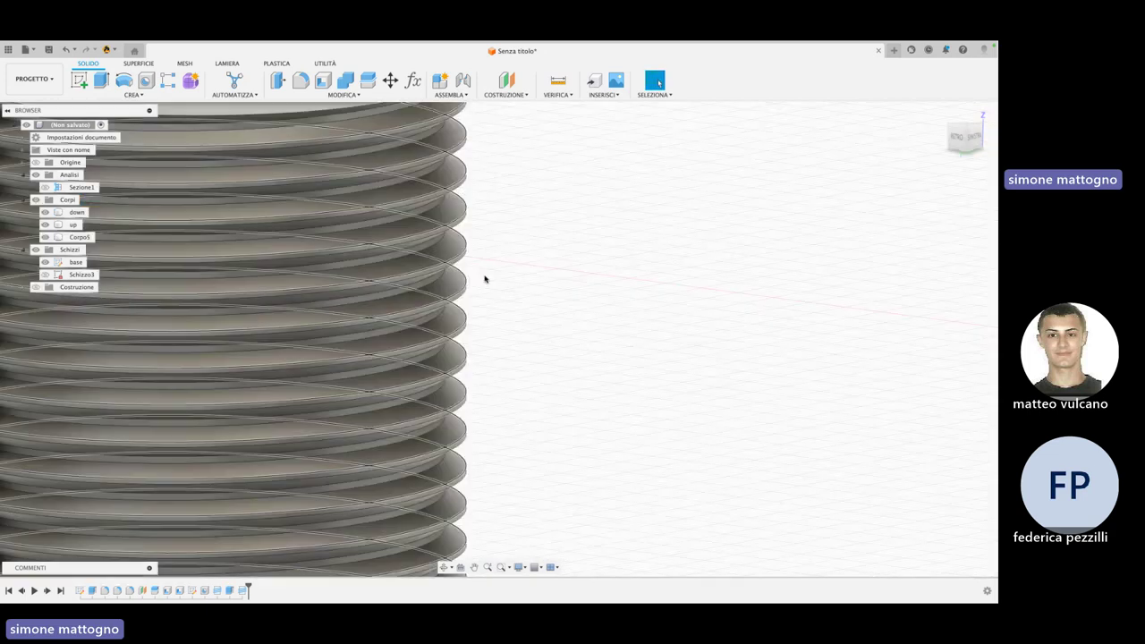
scroll(474, 279, "down", 3)
scroll(483, 281, "down", 3)
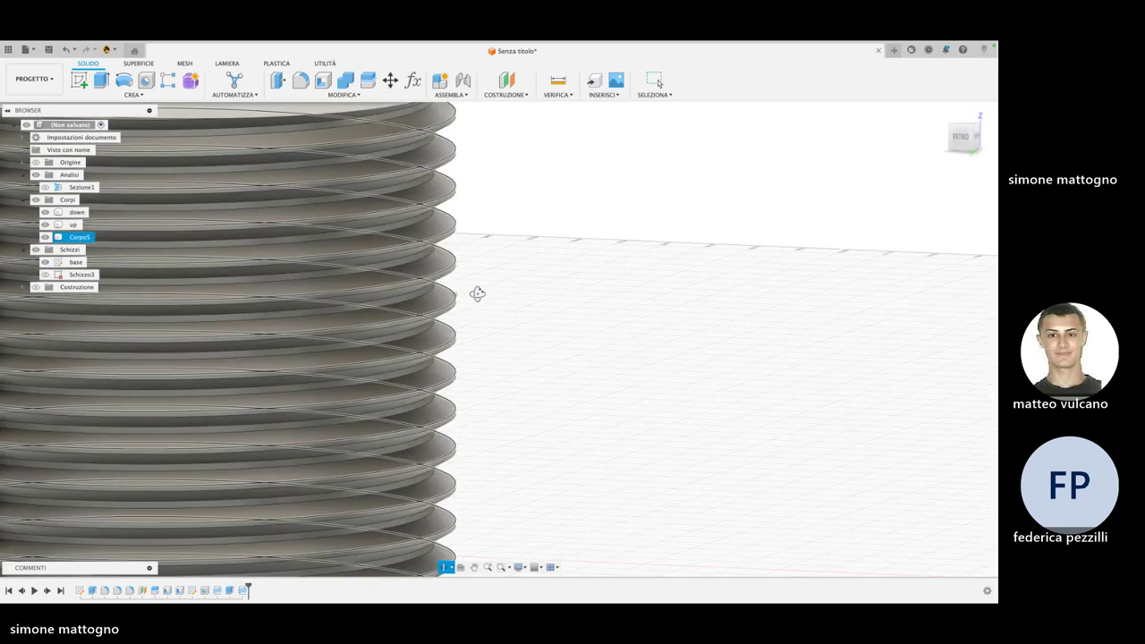
key("Escape")
scroll(475, 295, "down", 3)
scroll(480, 289, "down", 3)
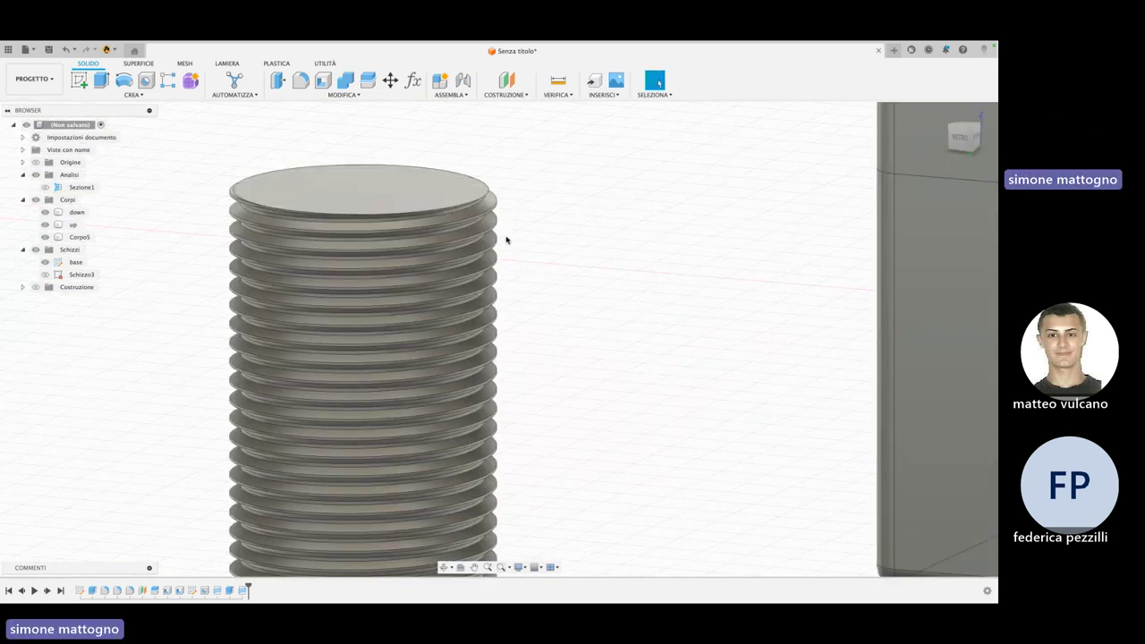
scroll(515, 223, "up", 5)
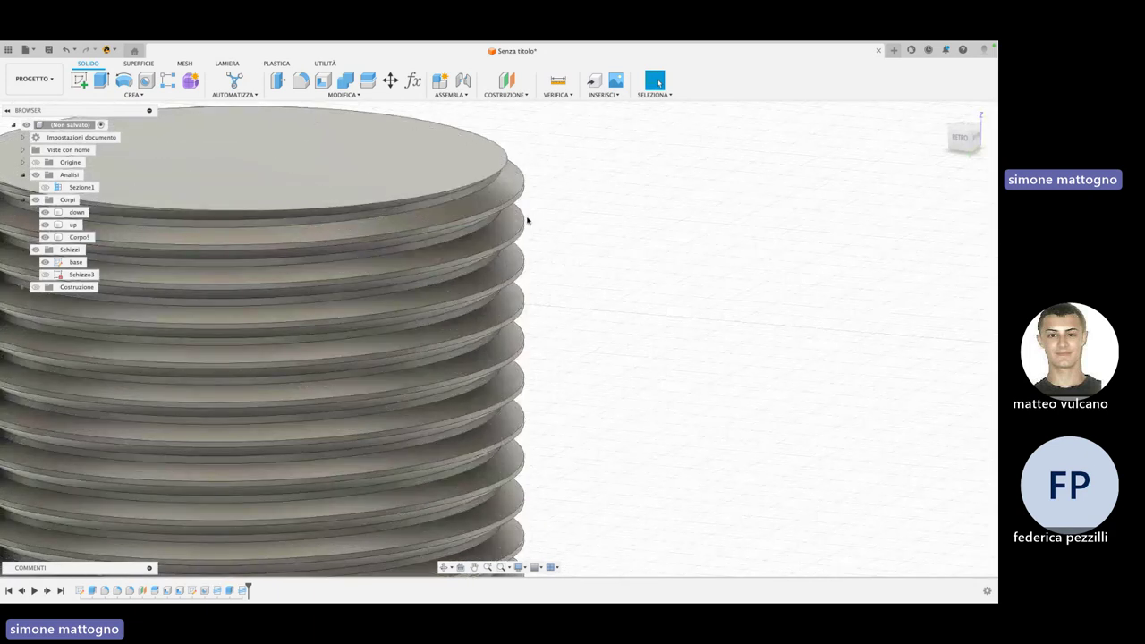
scroll(526, 219, "down", 5)
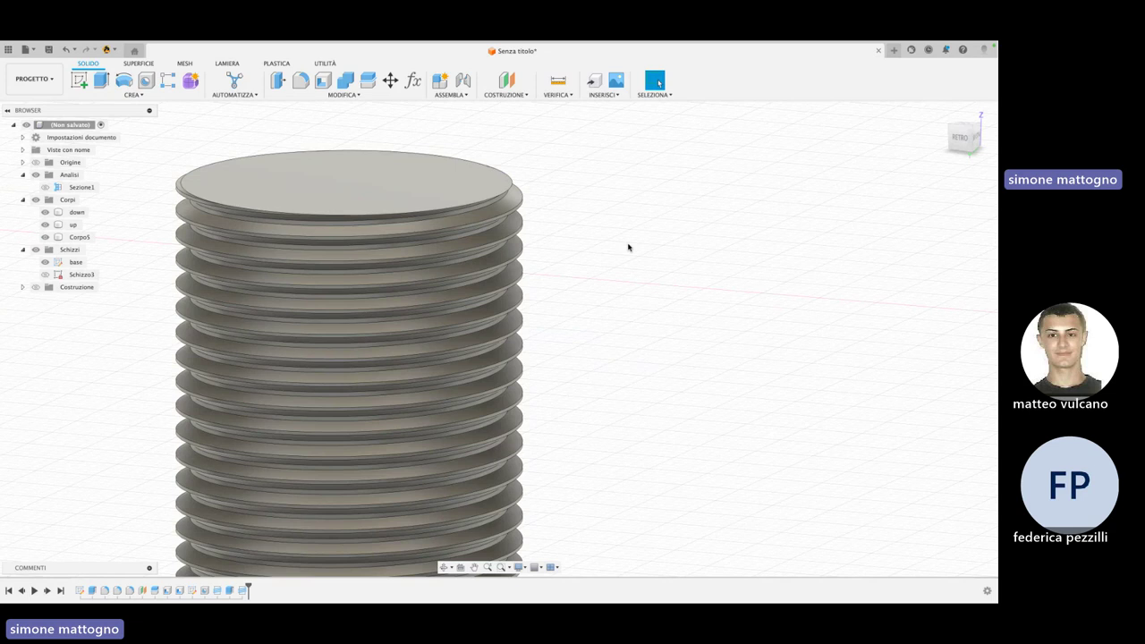
middle_click_drag(626, 243, 591, 232, "shift")
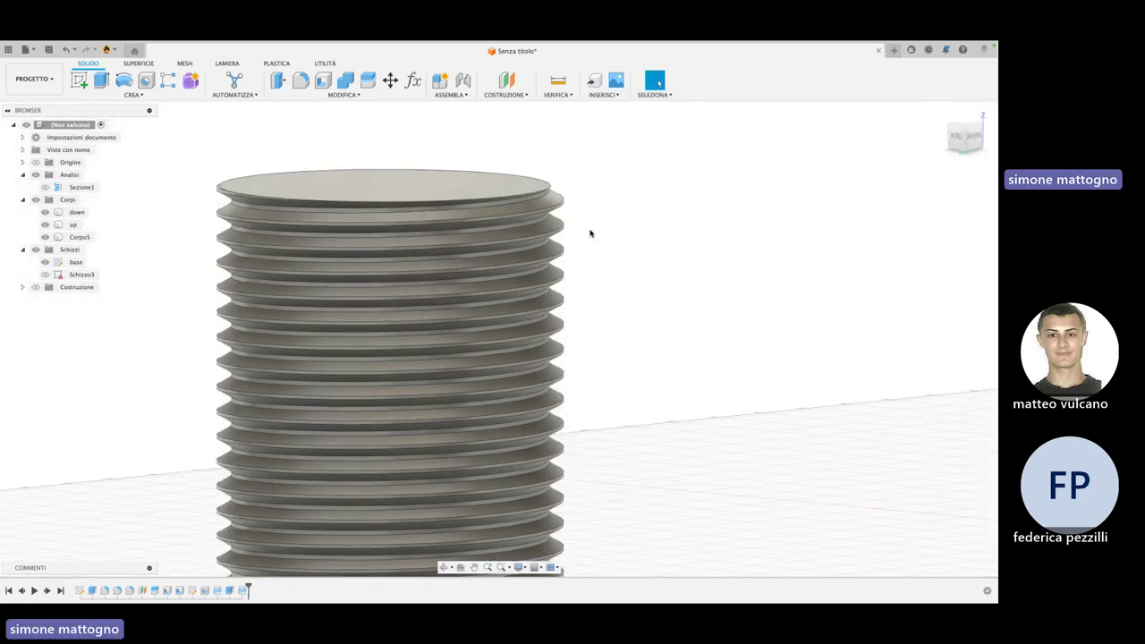
left_click(533, 210)
scroll(533, 210, "up", 5)
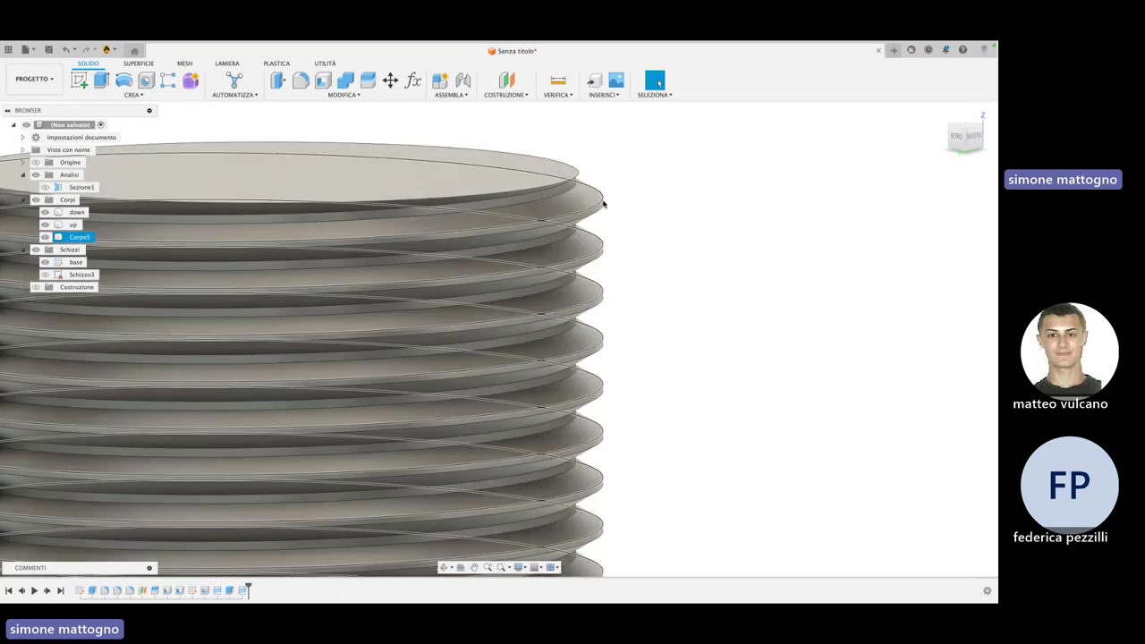
left_click(601, 211)
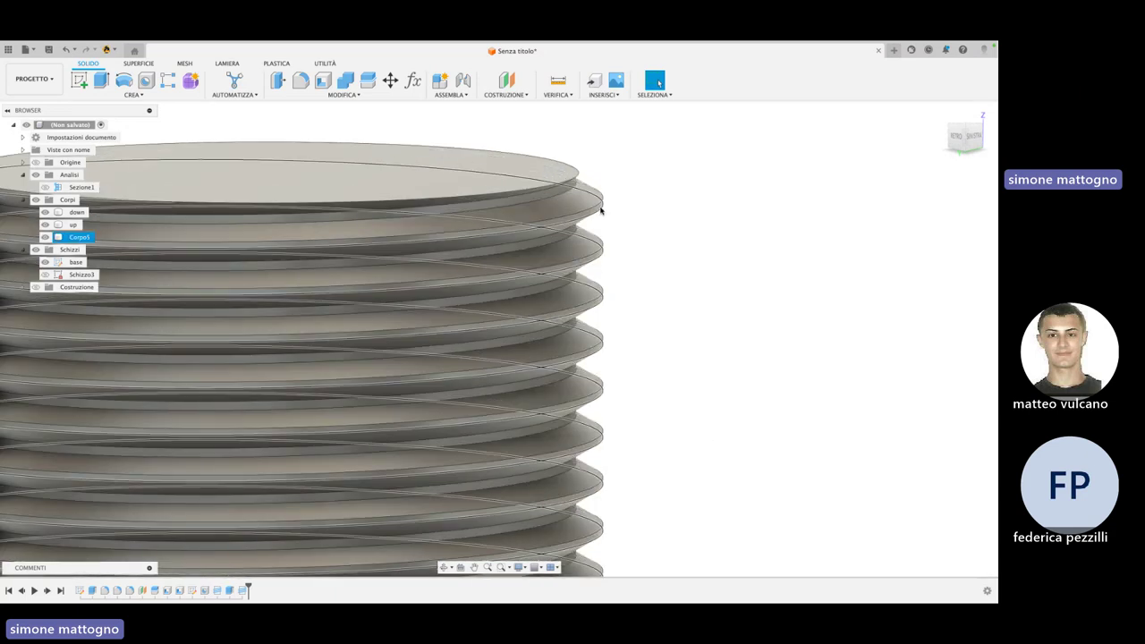
key("Escape")
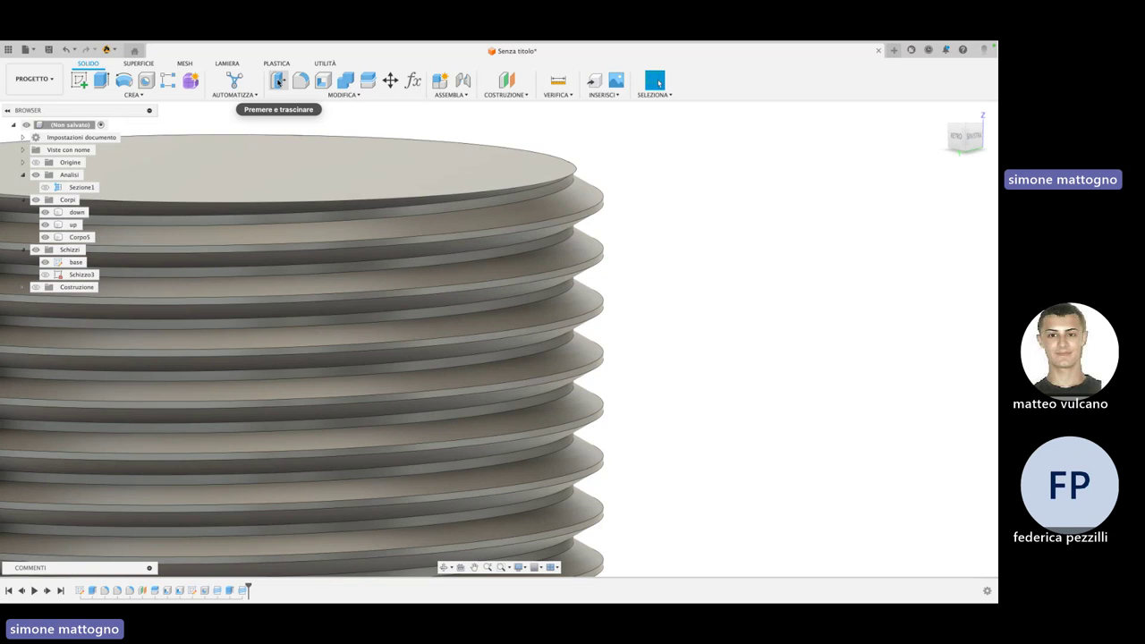
mouse_move(278, 80)
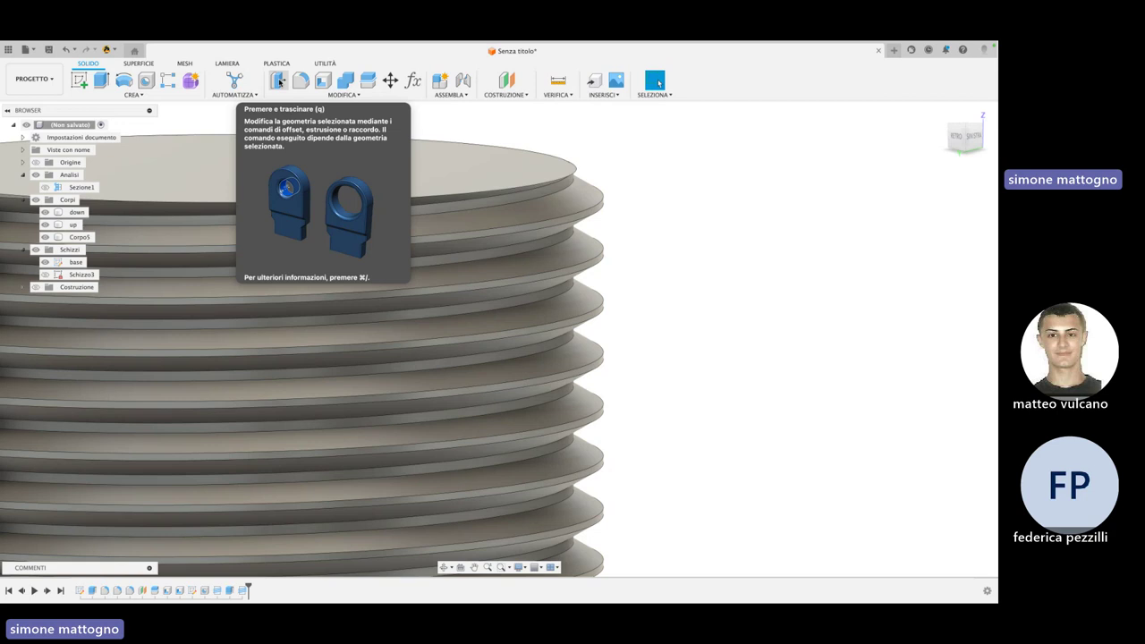
Offset a thread face of the cylinder by -0.2 mm
left_click(280, 81)
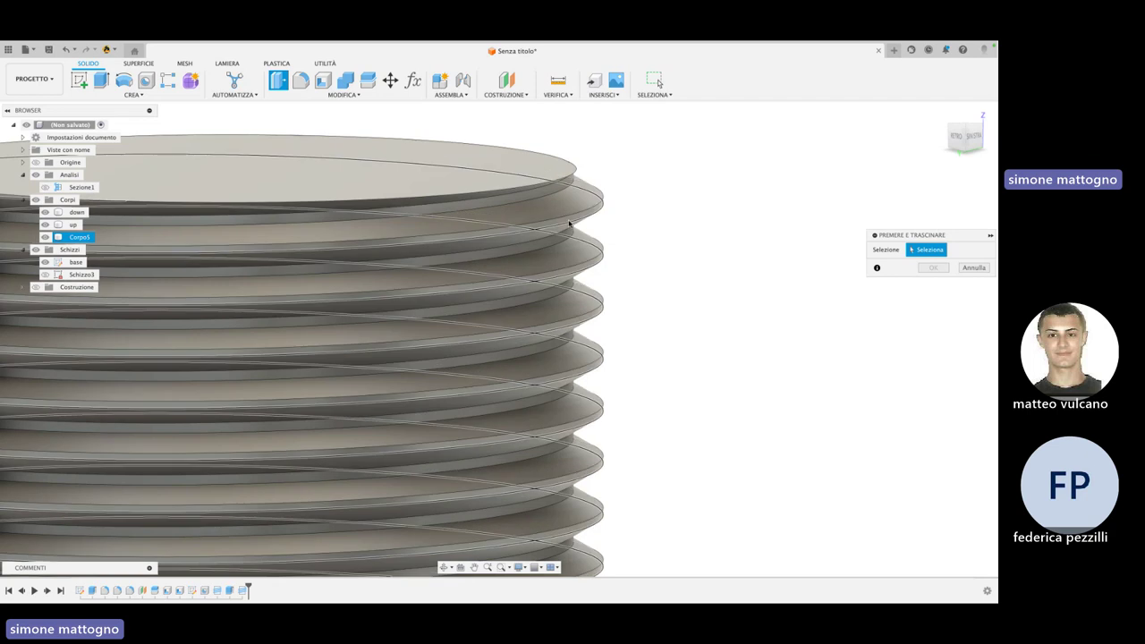
scroll(567, 223, "up", 3)
scroll(557, 224, "down", 2)
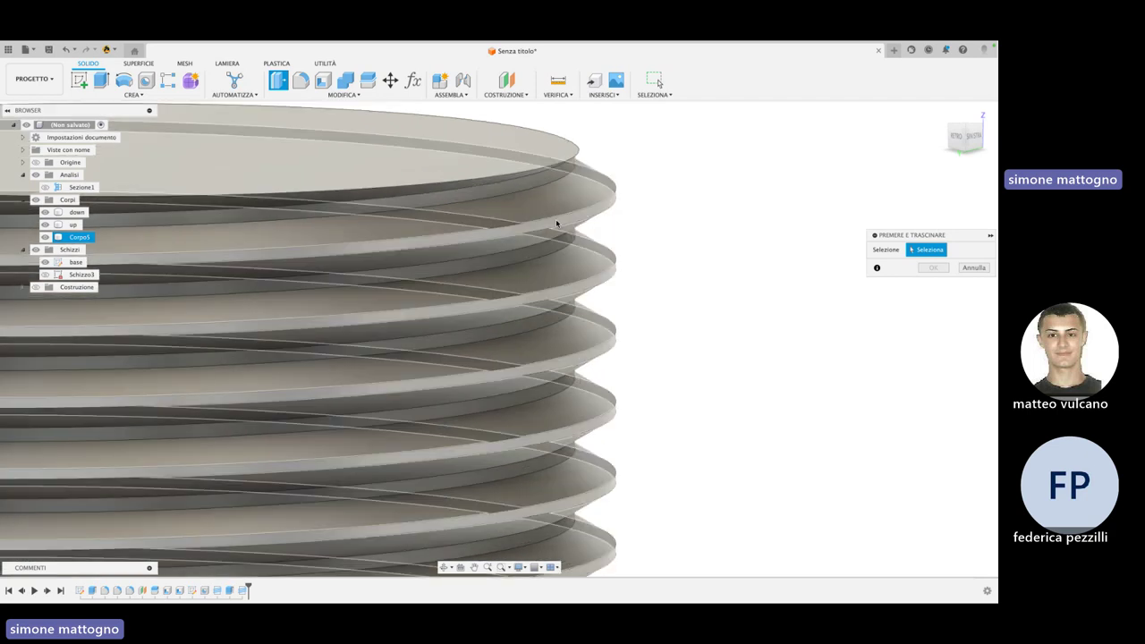
left_click(557, 223)
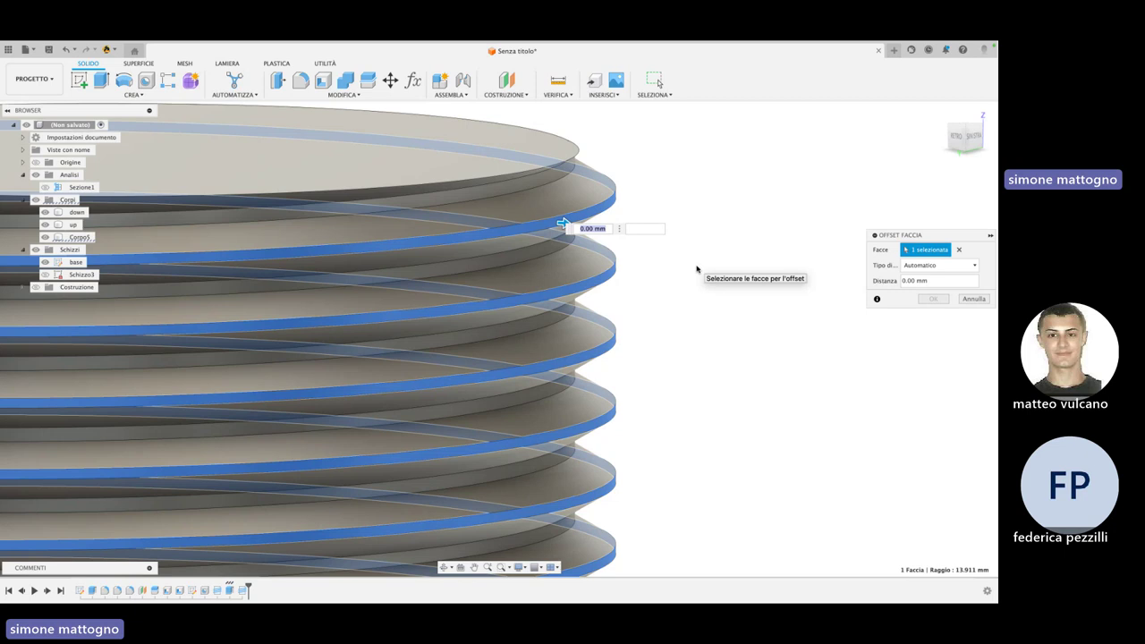
type("toilen")
key("BackSpace")
key("BackSpace")
key("BackSpace")
type("lle")
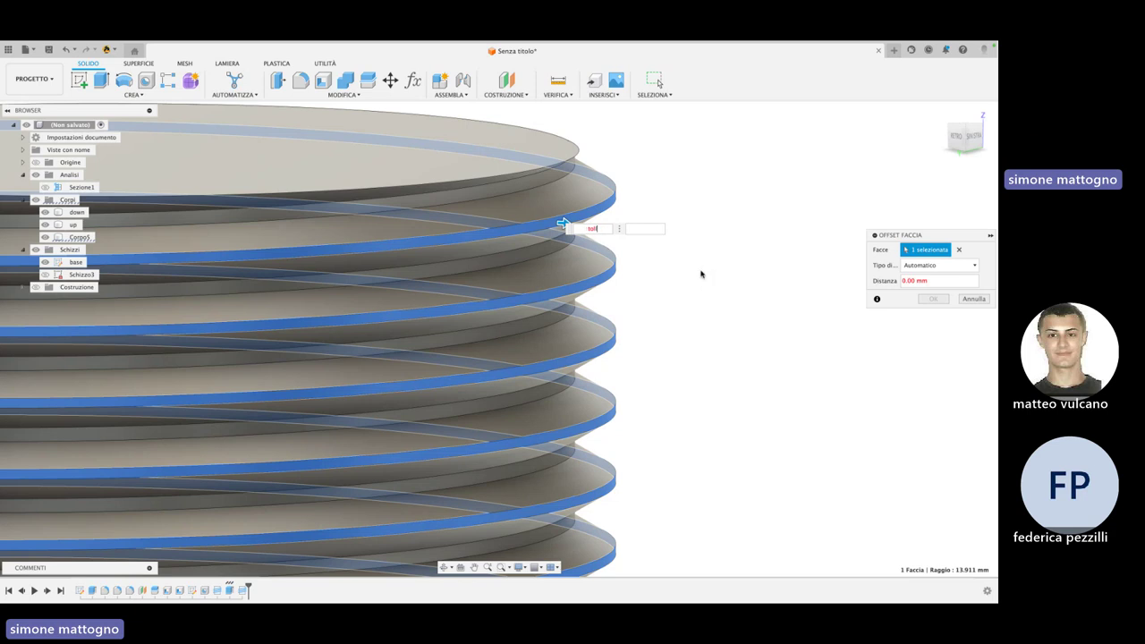
key("Return")
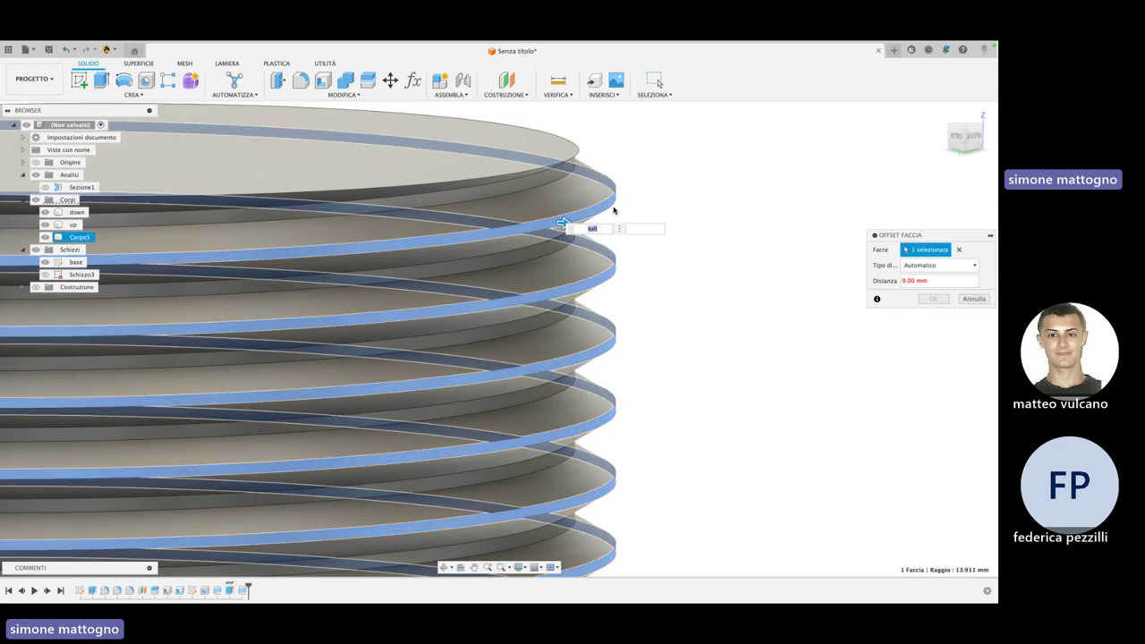
left_click(619, 229)
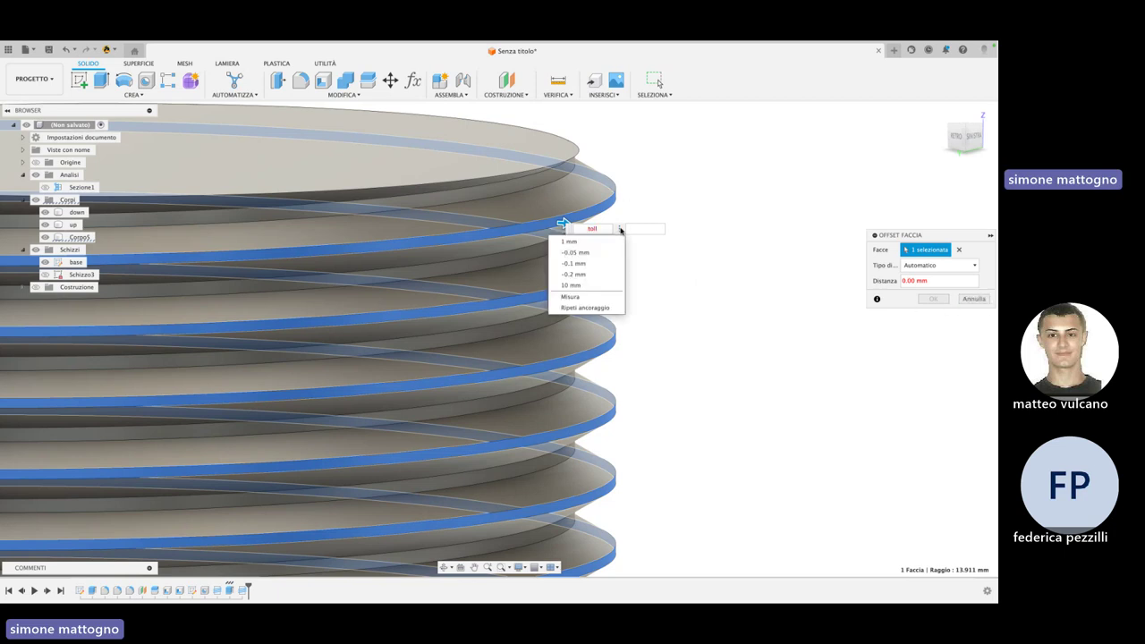
left_click(601, 276)
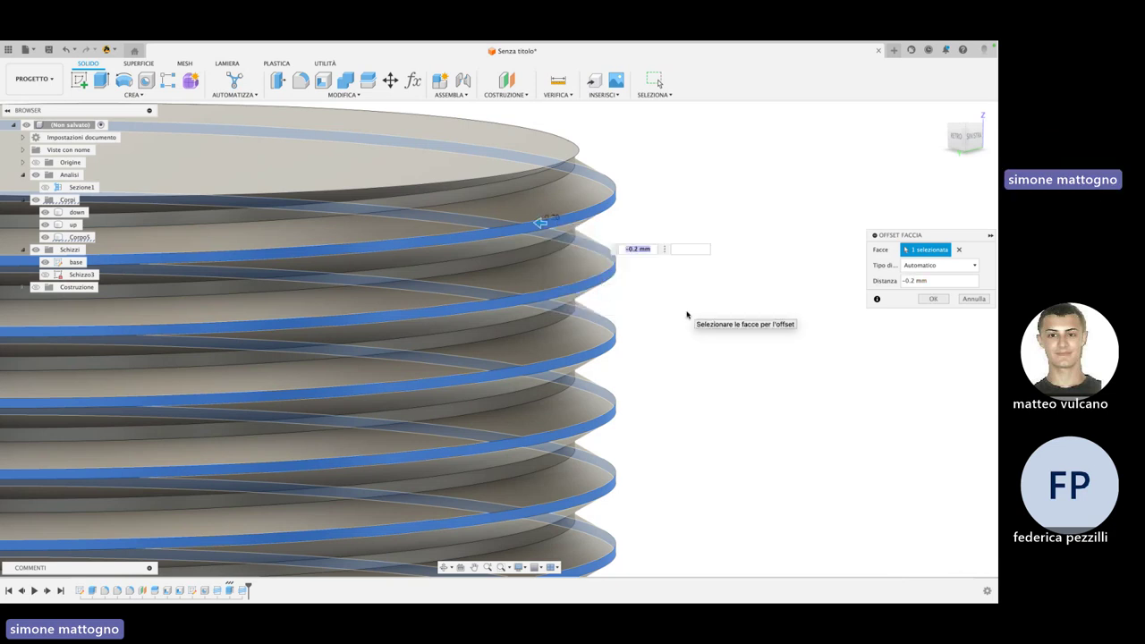
key("Return")
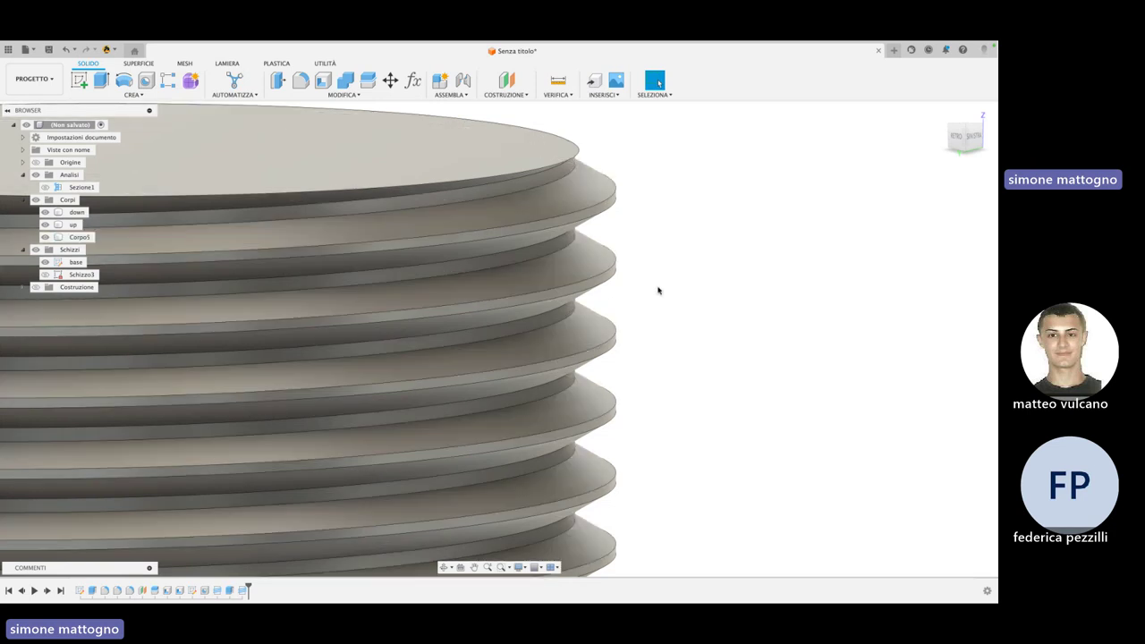
Inspect a thread face, then zoom out to see the whole cylinder beside the box
middle_click_drag(724, 307, 663, 259, "shift")
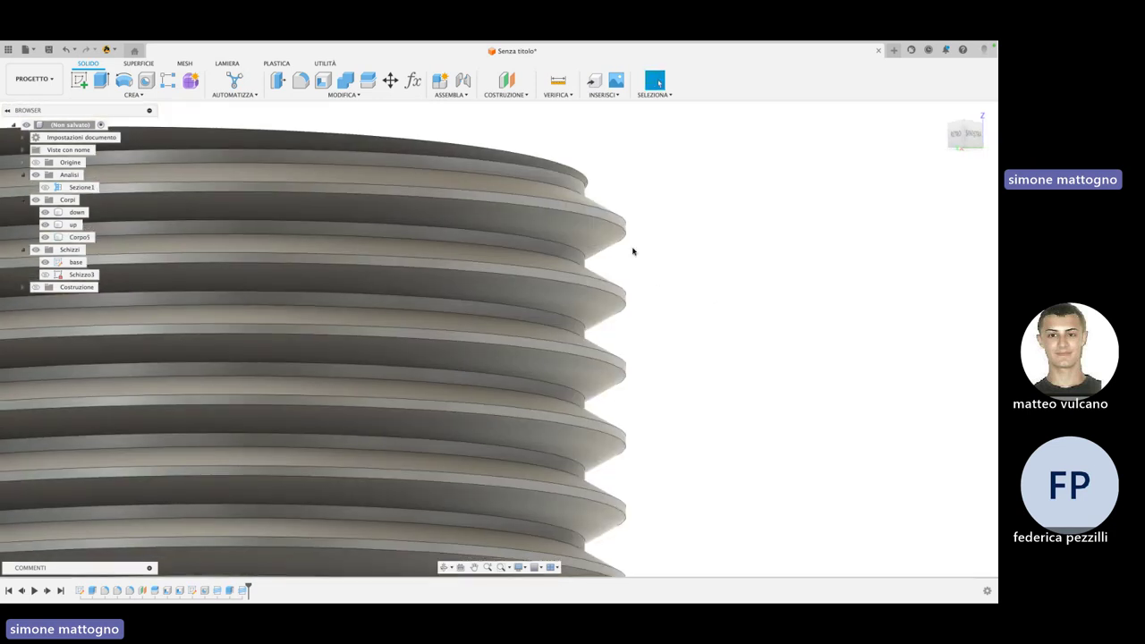
left_click(583, 244)
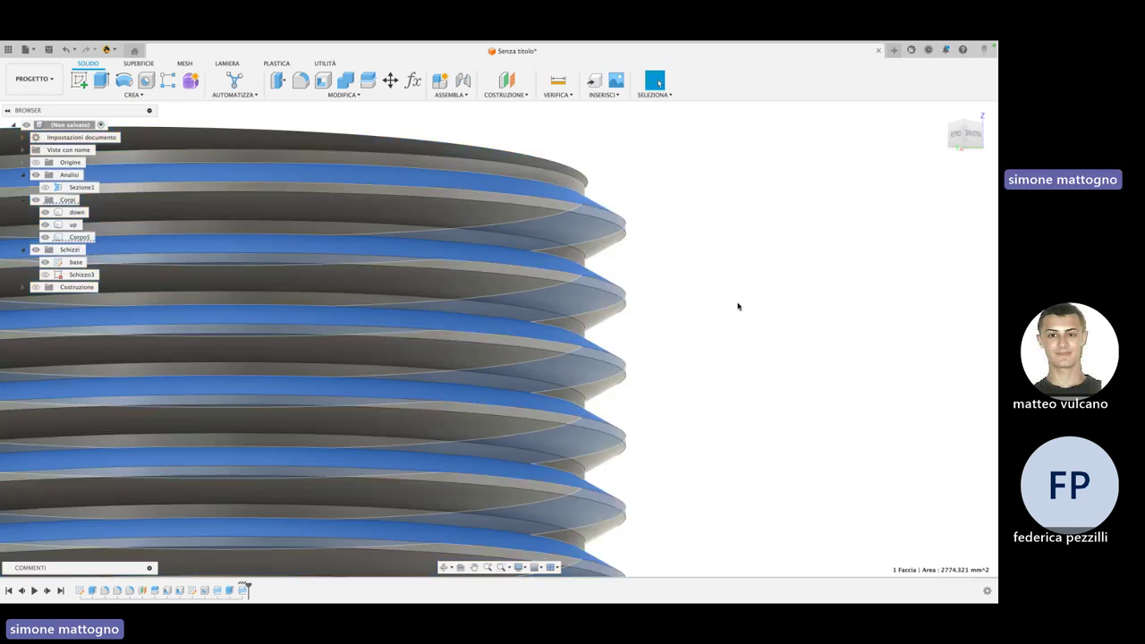
scroll(739, 313, "down", 3)
scroll(743, 340, "down", 3)
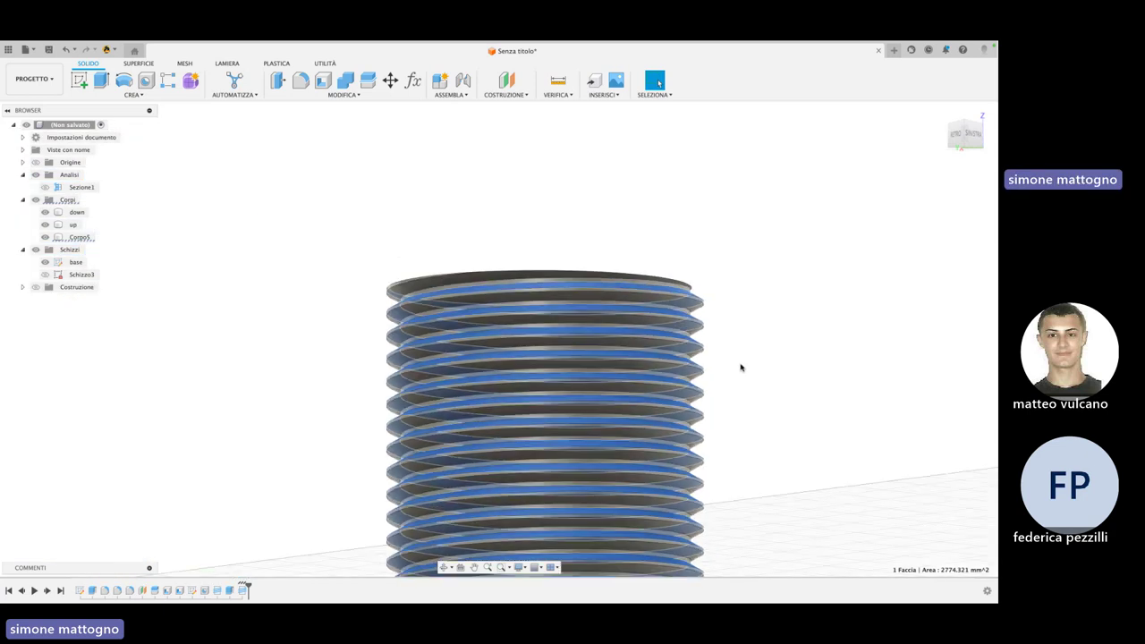
scroll(748, 363, "down", 2)
mouse_move(741, 370)
middle_mouse_down("shift")
mouse_move(409, 307)
mouse_move(651, 374)
mouse_move(678, 402)
middle_mouse_up("shift")
scroll(409, 307, "down", 3)
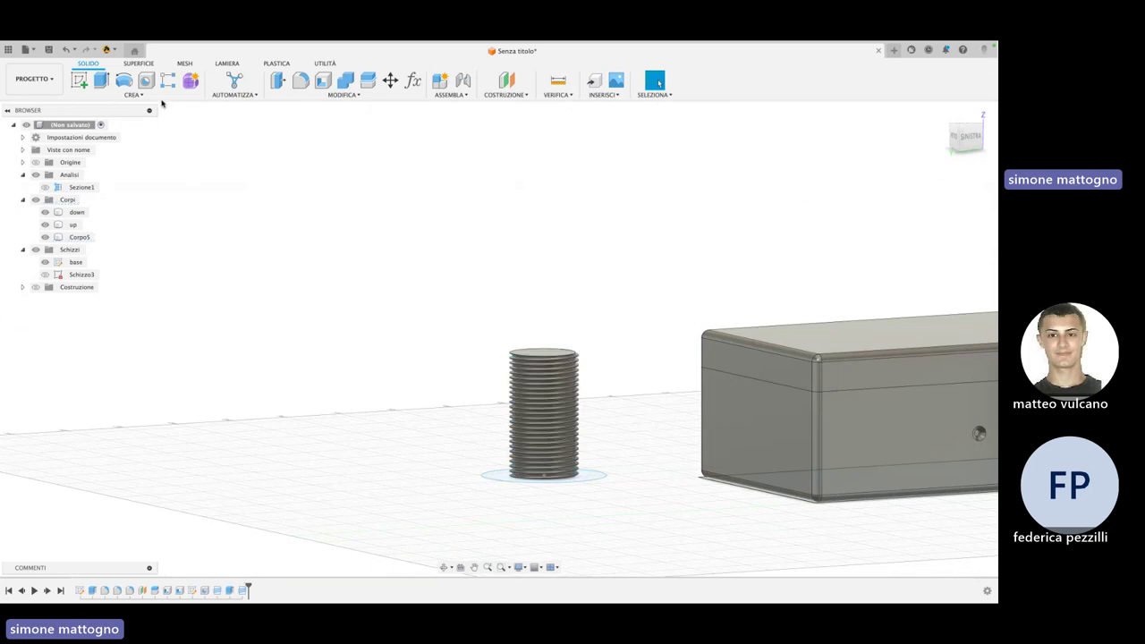
Start the Helical Gear feature from the Create menu and orbit to a top-down view
left_click(132, 94)
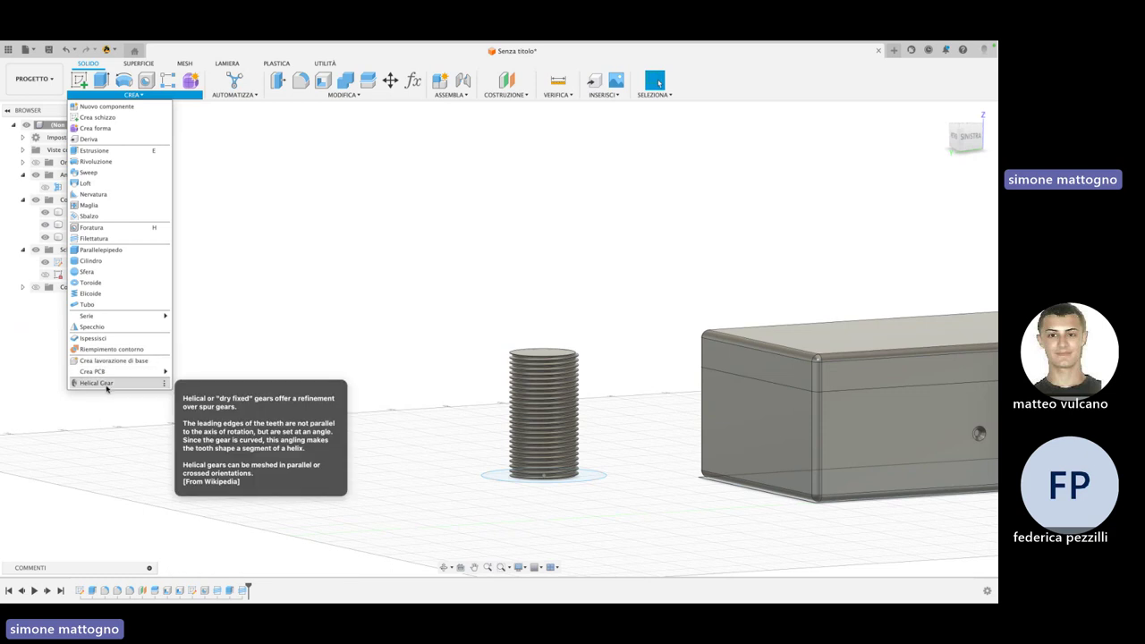
left_click(101, 387)
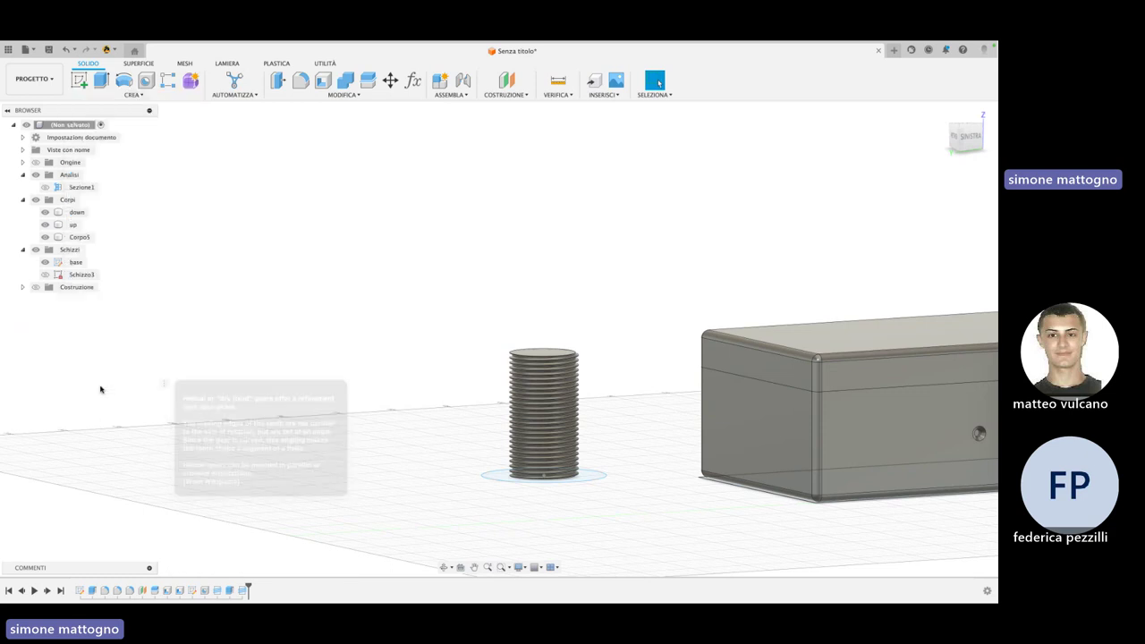
scroll(452, 429, "down", 3)
scroll(416, 429, "down", 2)
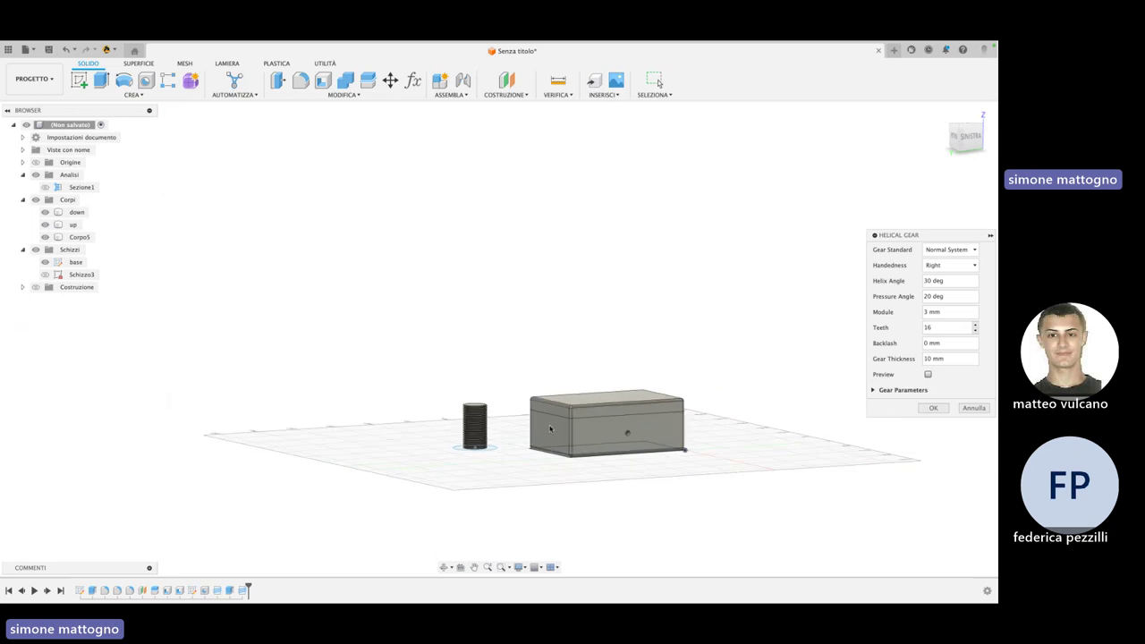
scroll(567, 428, "up", 3)
mouse_move(567, 428)
middle_mouse_down("shift")
mouse_move(567, 445)
mouse_move(666, 395)
middle_mouse_up("shift")
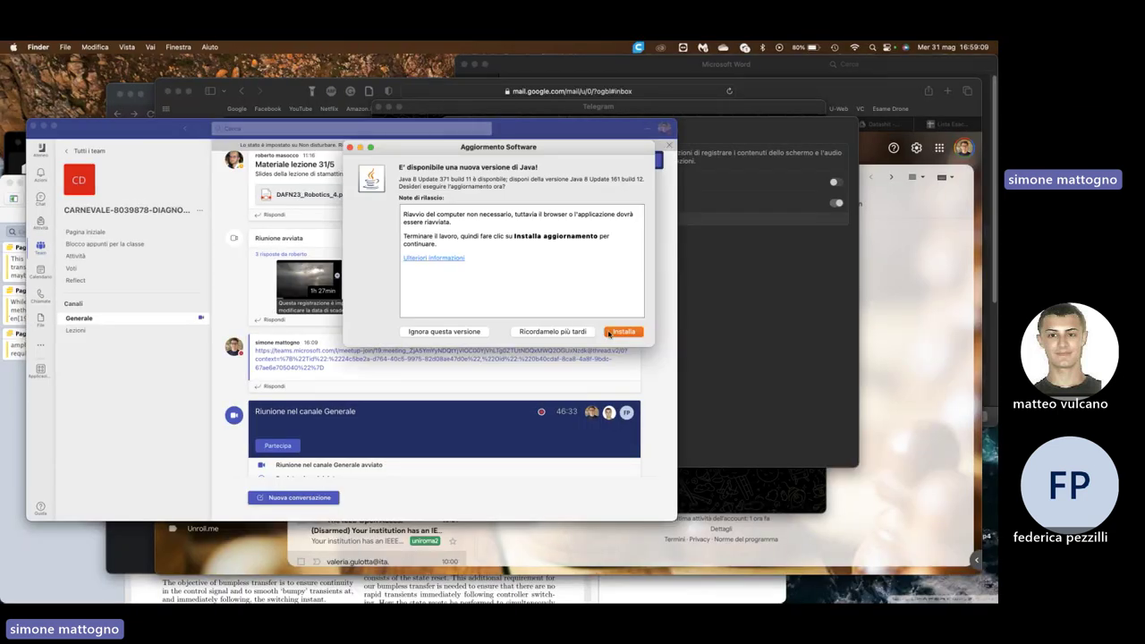
Ignore this Java update version and look through the open windows
left_click(464, 332)
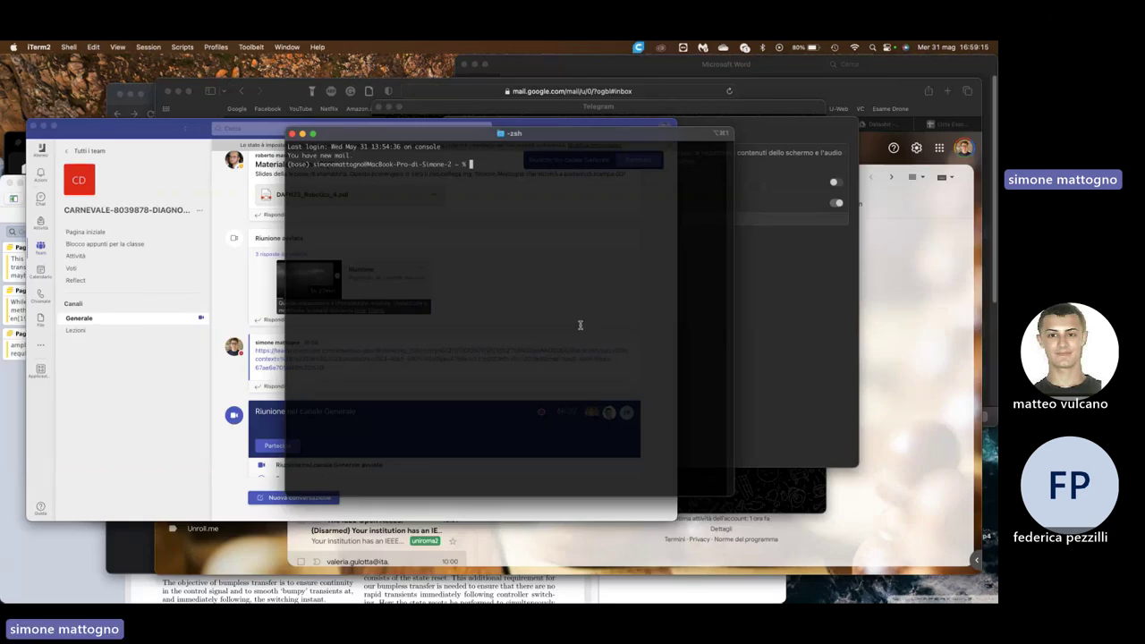
key("ctrl+Up")
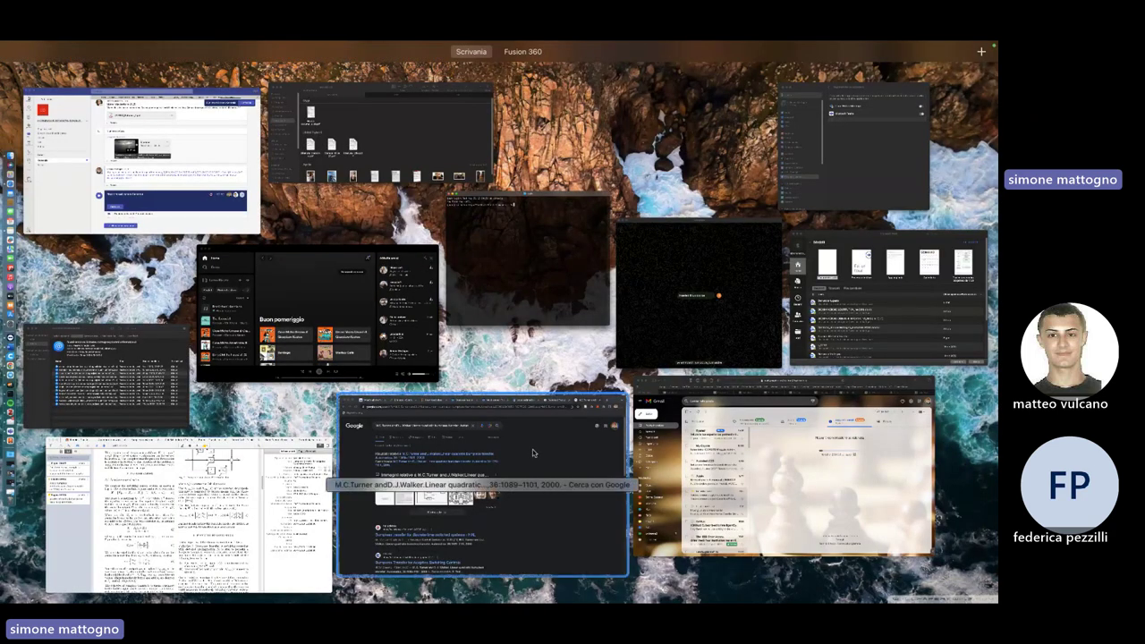
left_click(565, 487)
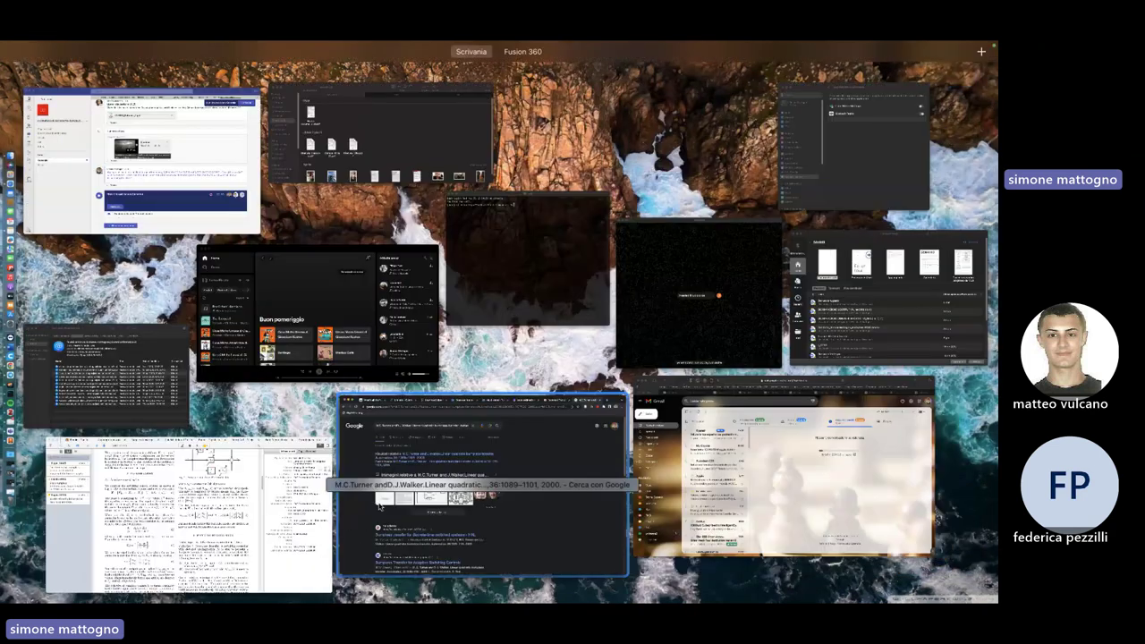
left_click(315, 499)
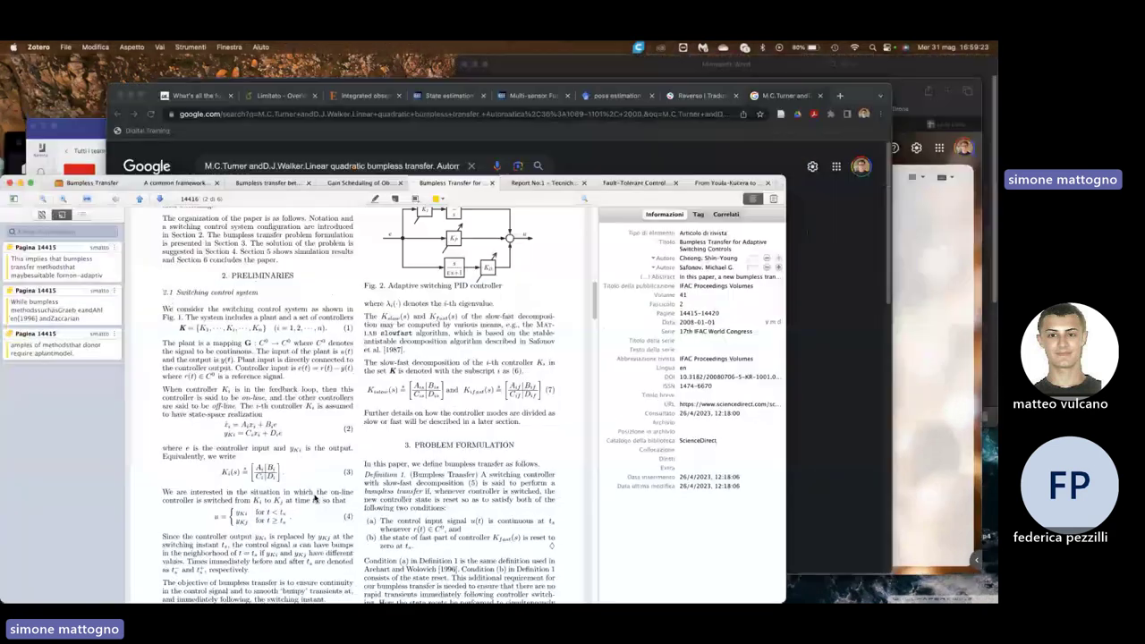
Return to Autodesk Fusion 360 via a Spotlight search for 'fusion' and open the Handedness choices
key("super+space")
type("fusion")
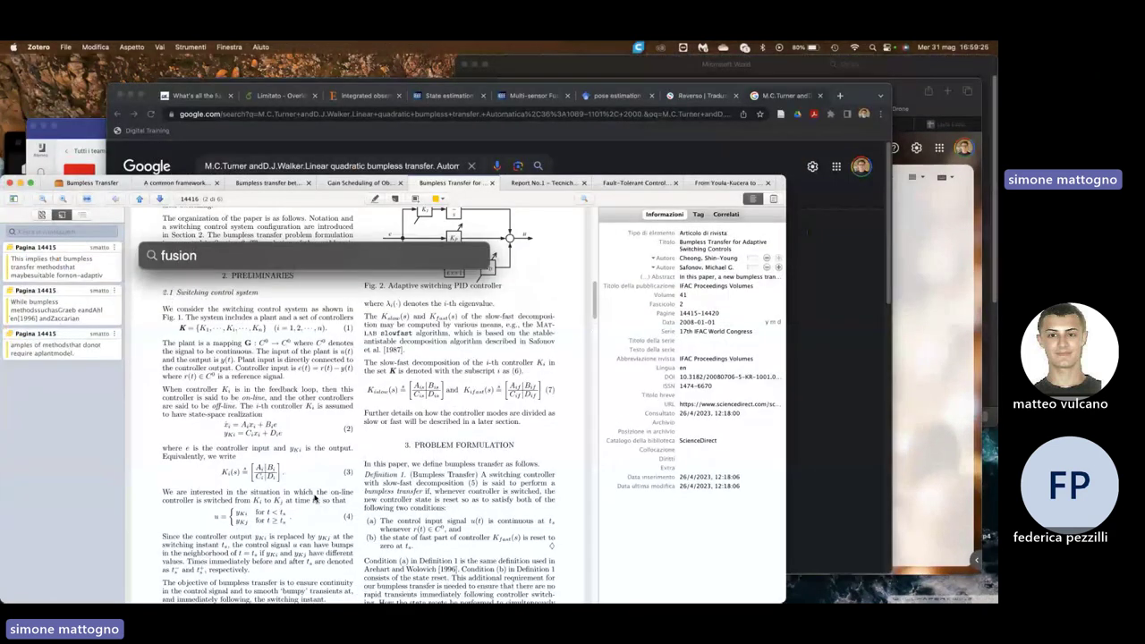
key("Down")
key("Down")
key("Down")
key("Down")
key("Down")
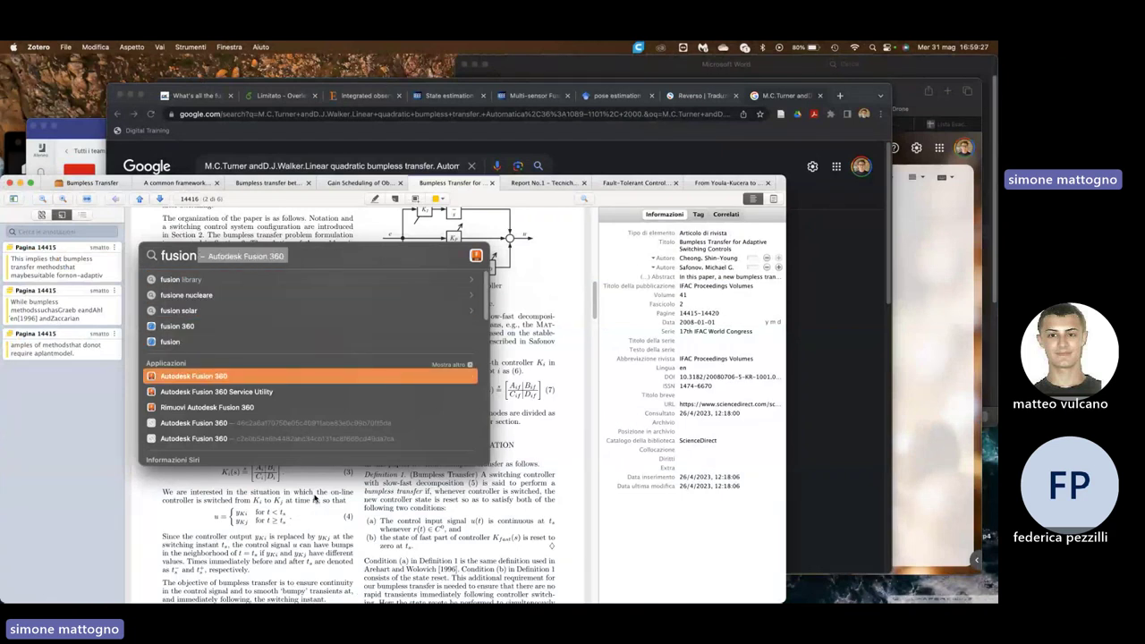
key("Down")
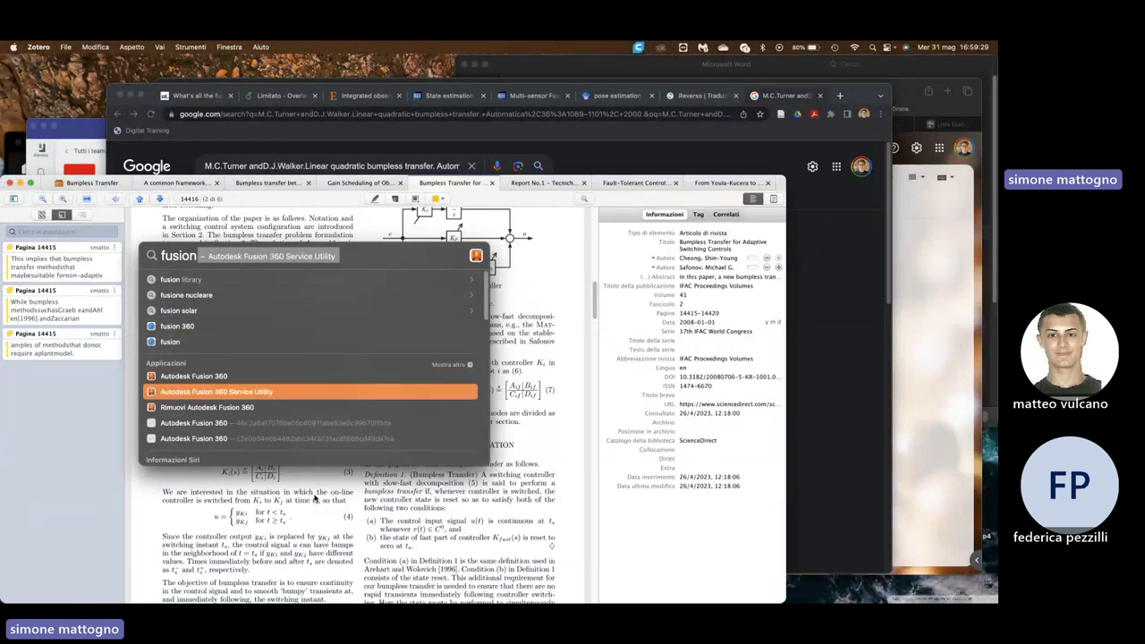
key("Up")
key("Up")
key("Down")
key("Return")
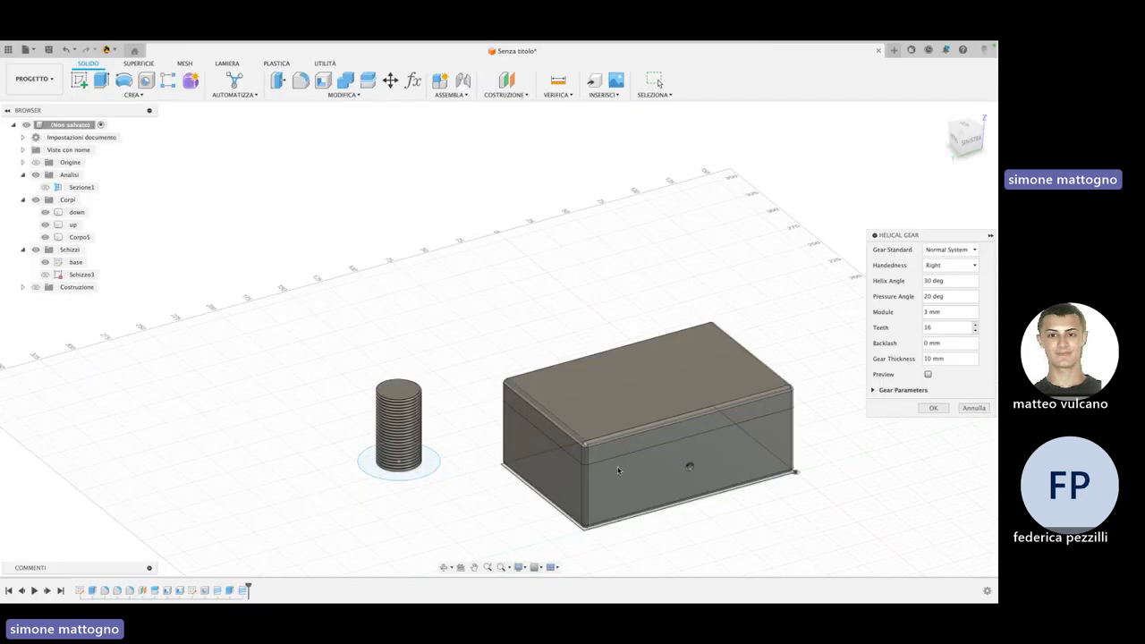
left_click(950, 265)
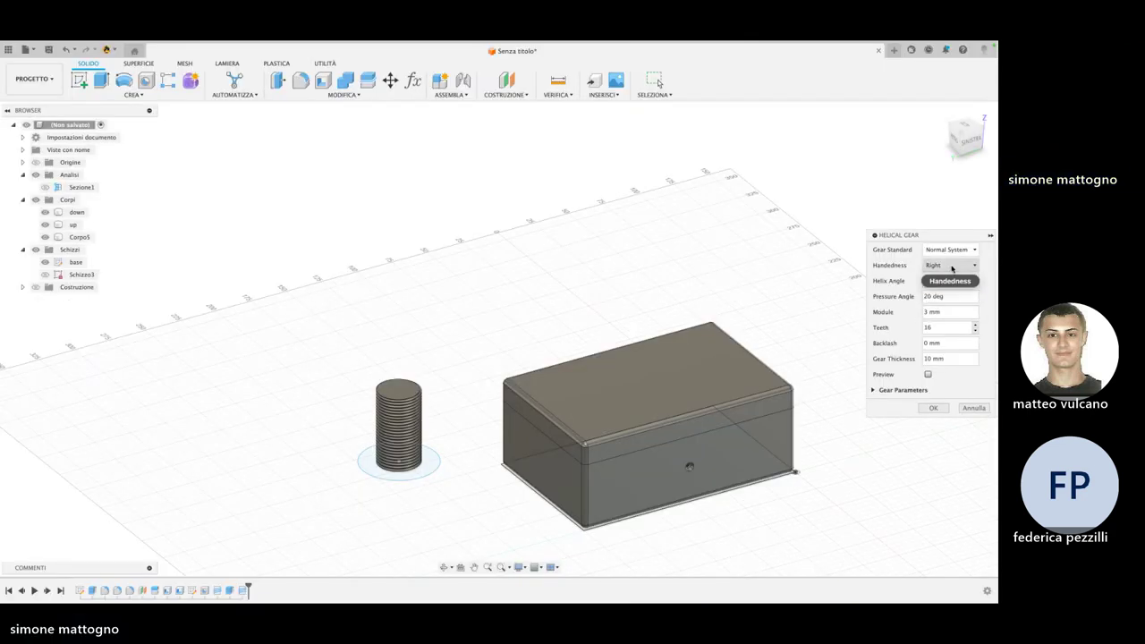
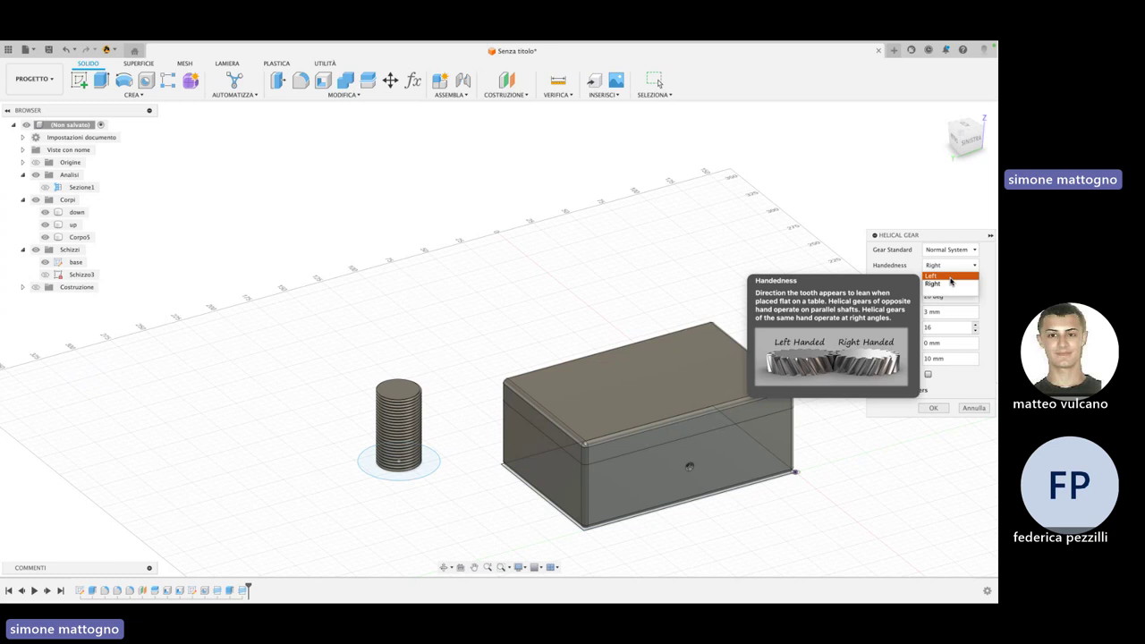
Keep the gear right-handed and hide the down, up, Corpo5 bodies and base sketch
left_click(948, 283)
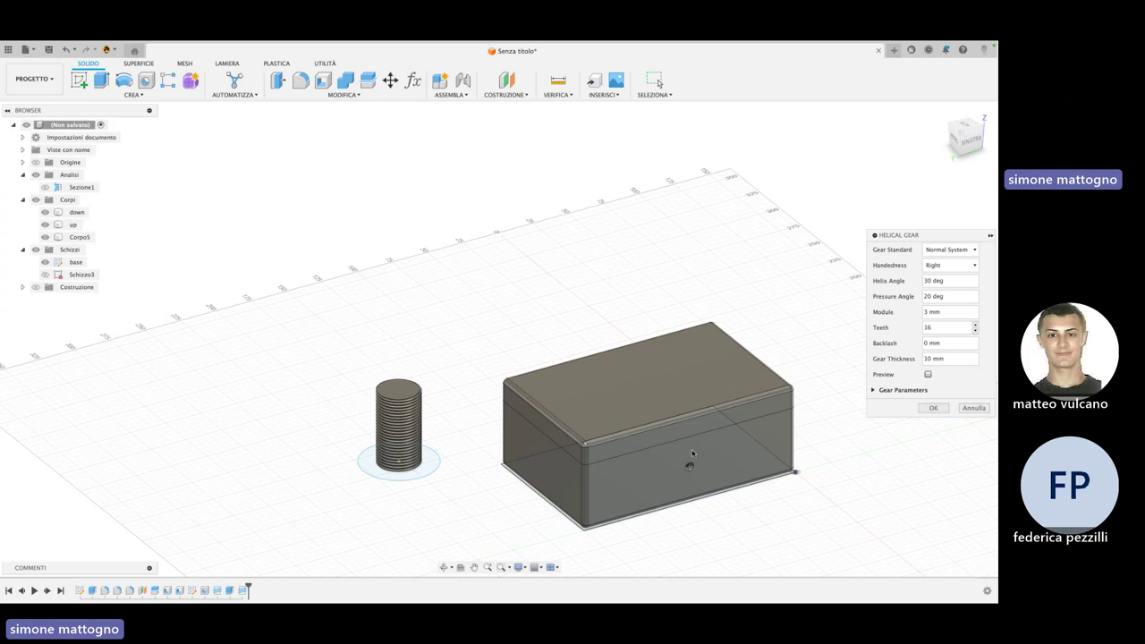
scroll(691, 454, "up", 3)
scroll(689, 456, "up", 4)
scroll(680, 462, "up", 4)
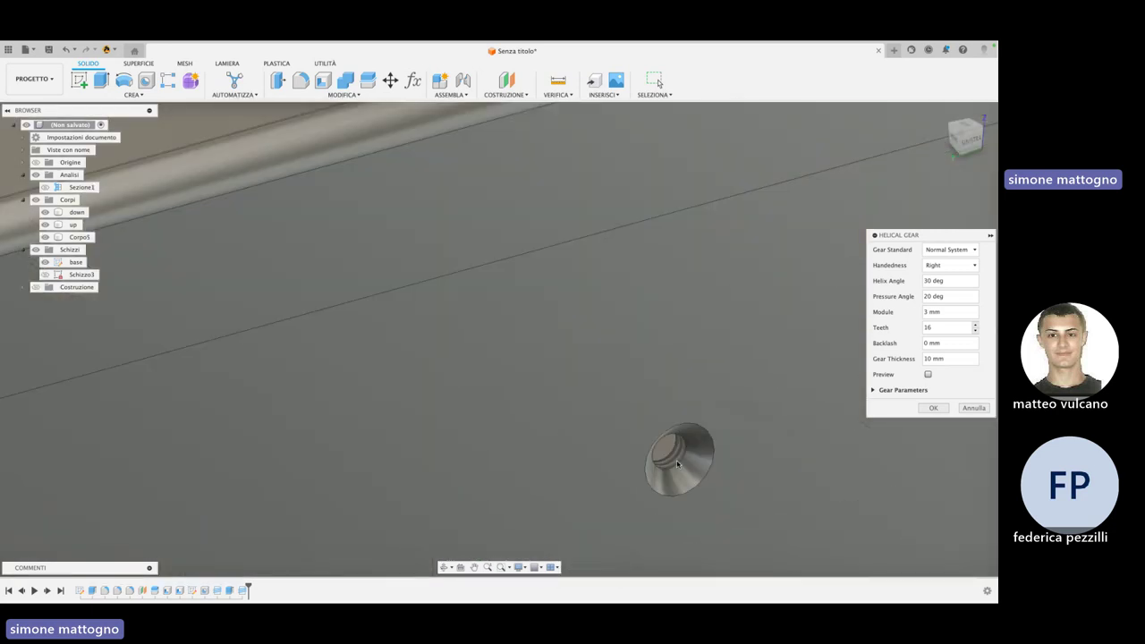
scroll(675, 465, "up", 1)
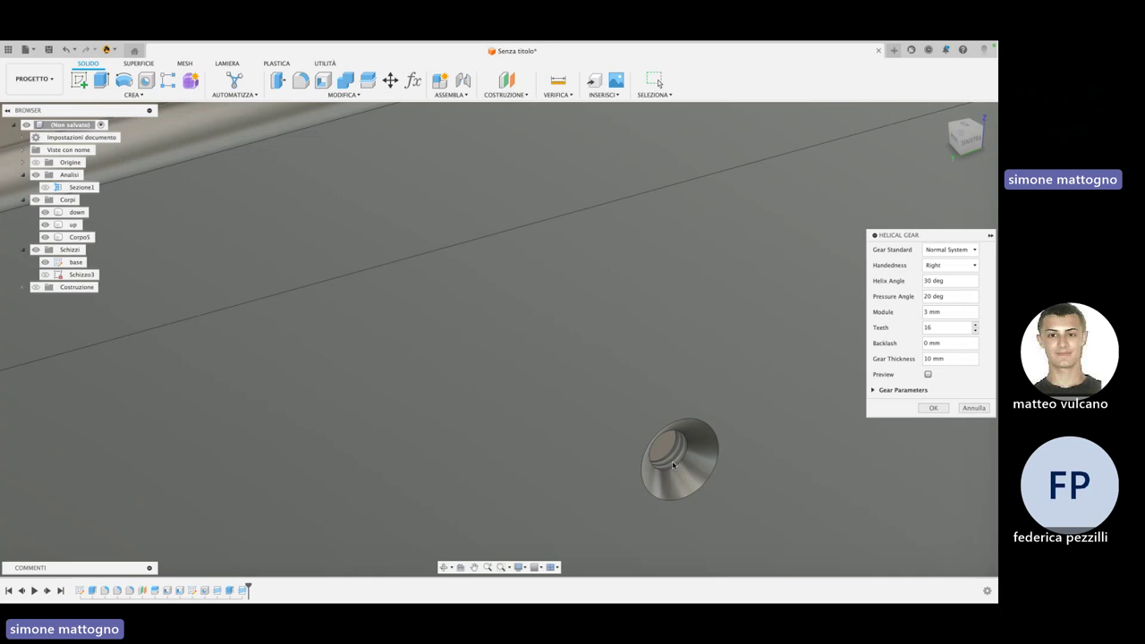
scroll(673, 464, "down", 1)
scroll(676, 466, "down", 3)
scroll(680, 469, "down", 5)
scroll(680, 469, "down", 4)
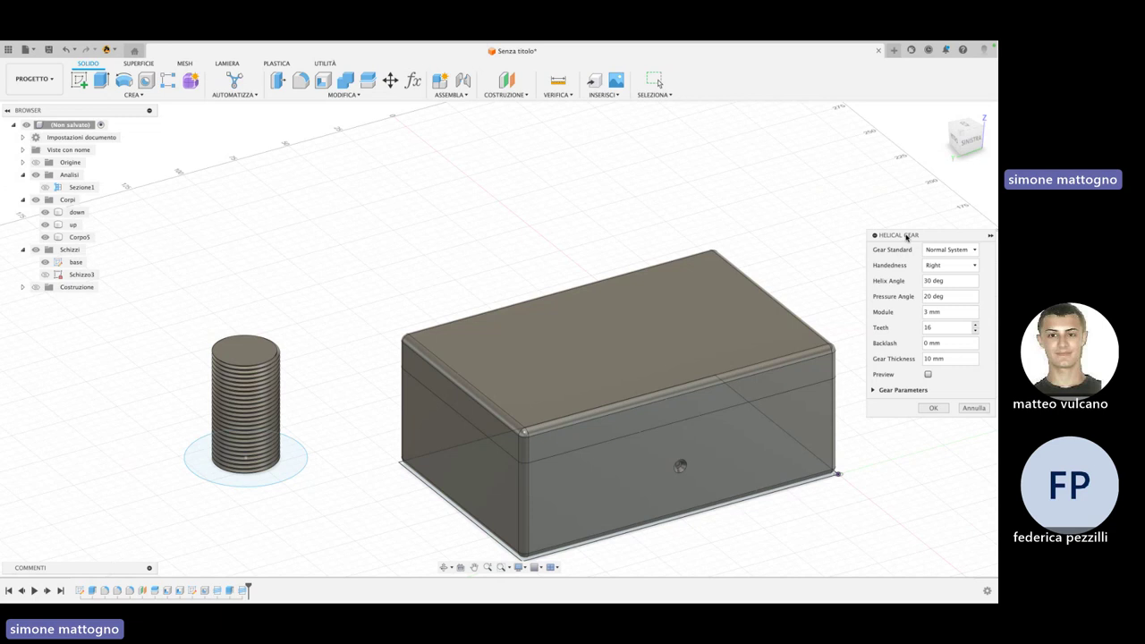
left_click(44, 212)
left_click(45, 224)
left_click(45, 238)
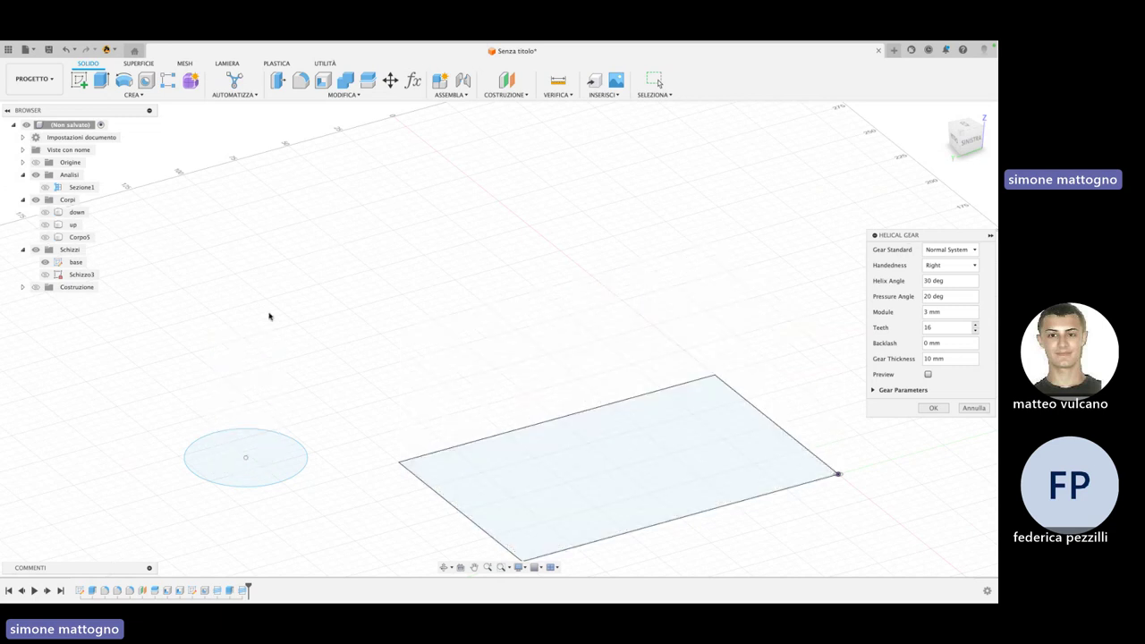
left_click(45, 262)
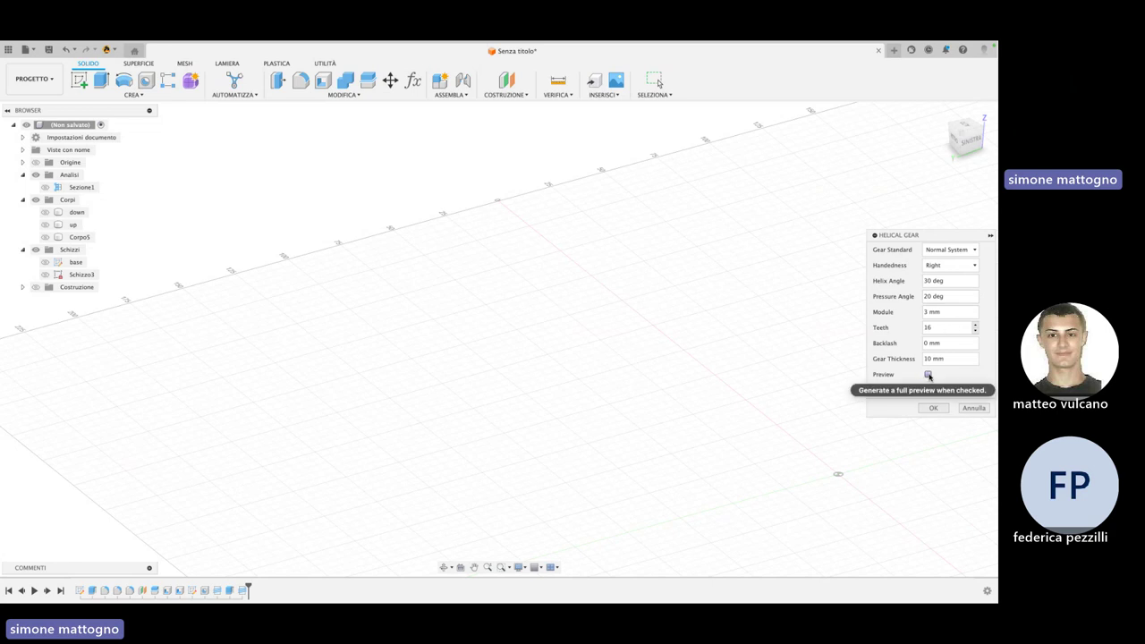
Preview the 16-tooth helical gear and set its helix angle to 45 deg
left_click(928, 374)
scroll(537, 330, "down", 1)
scroll(626, 376, "down", 3)
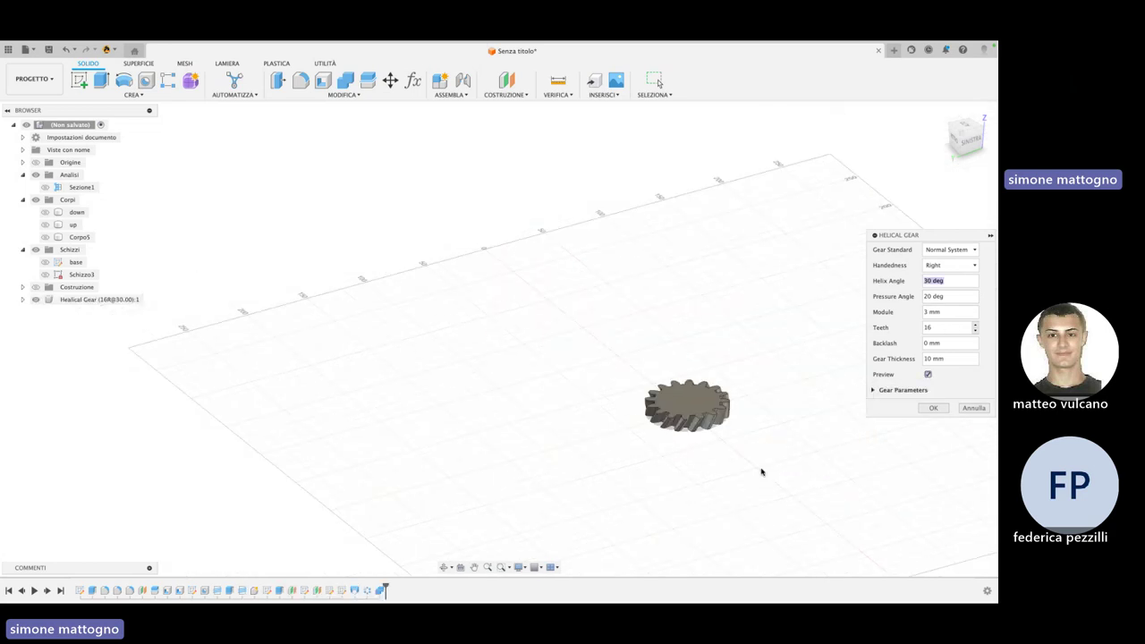
scroll(752, 447, "up", 5)
scroll(723, 399, "up", 1)
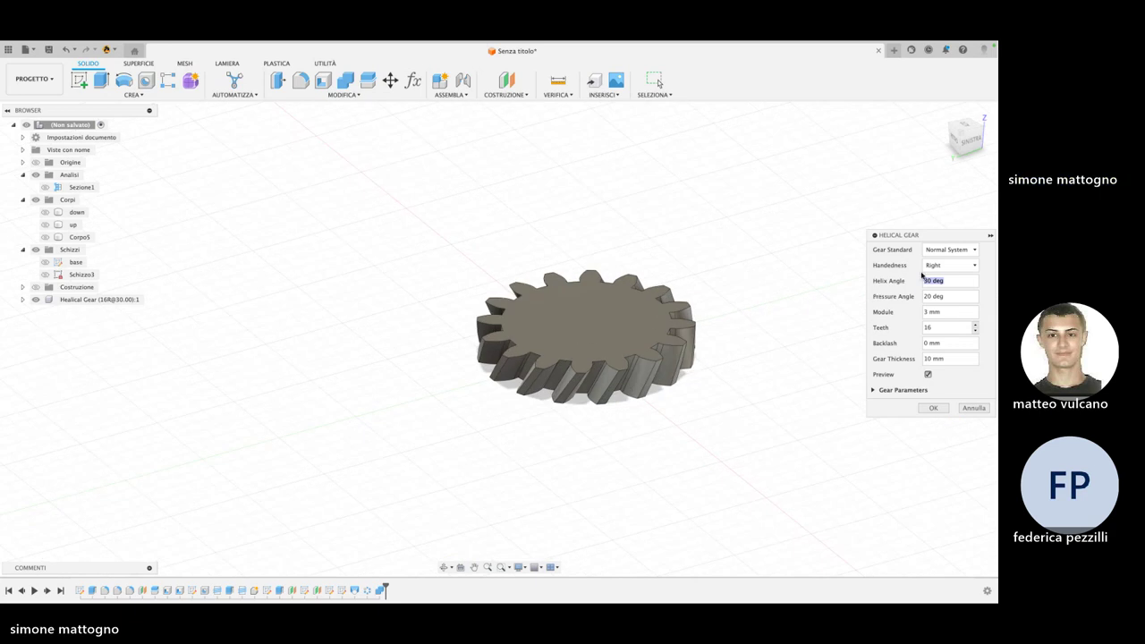
left_click(941, 281)
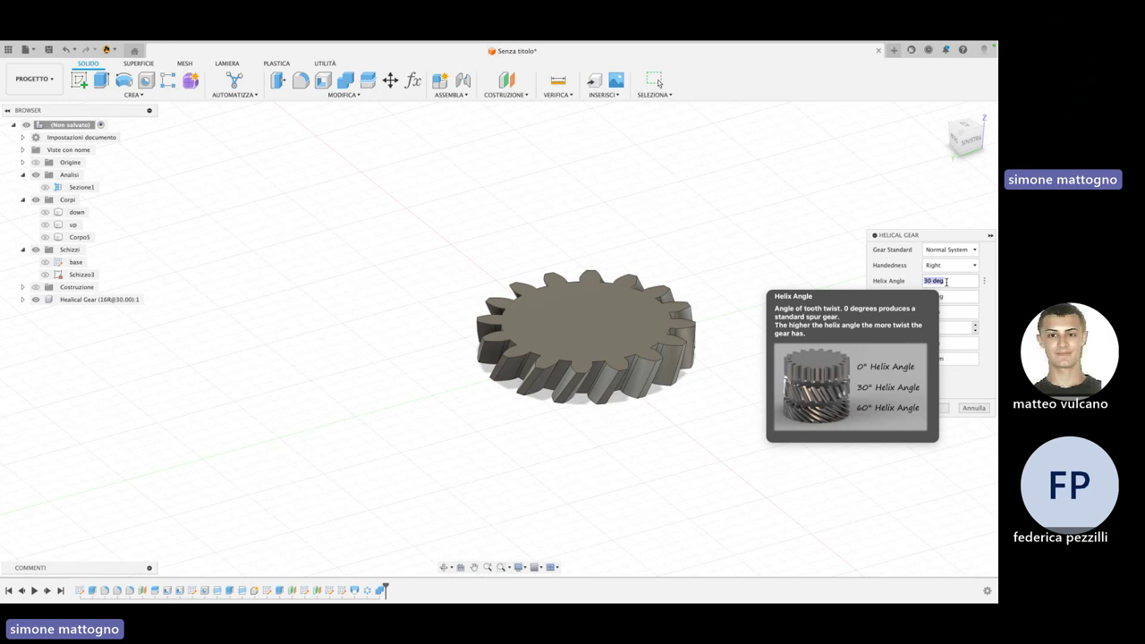
double_click(929, 281)
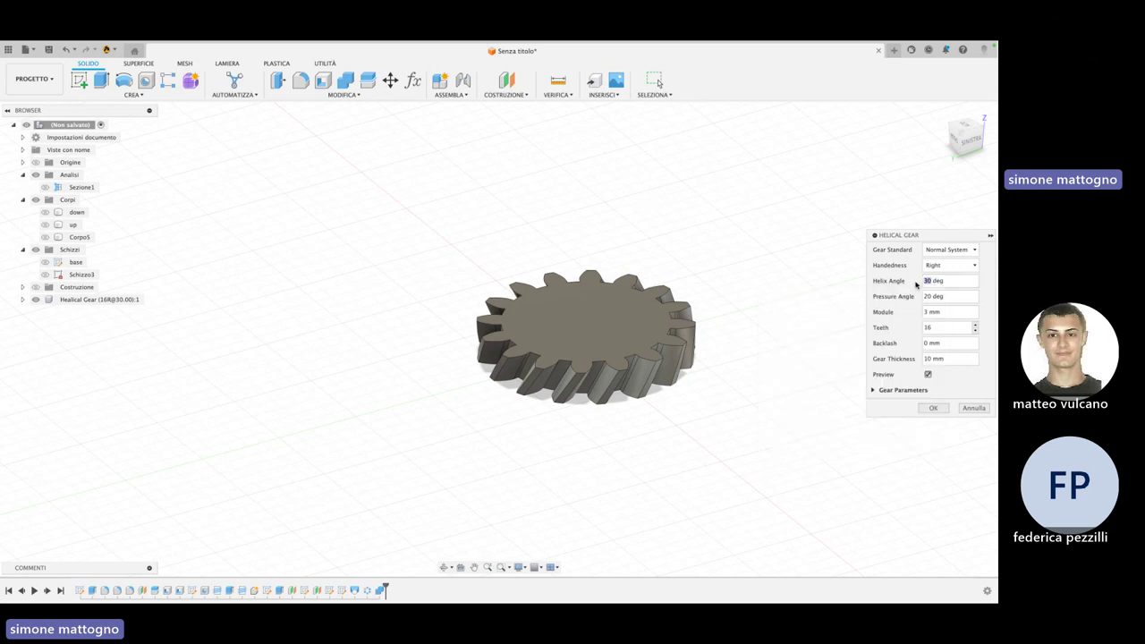
type("45")
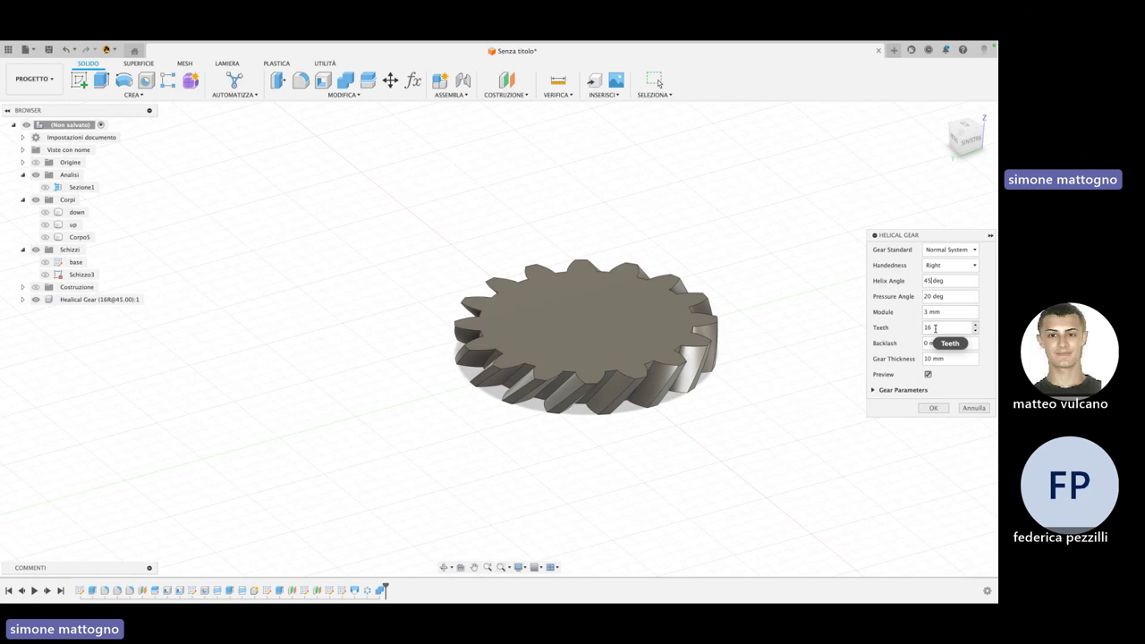
left_click(931, 329)
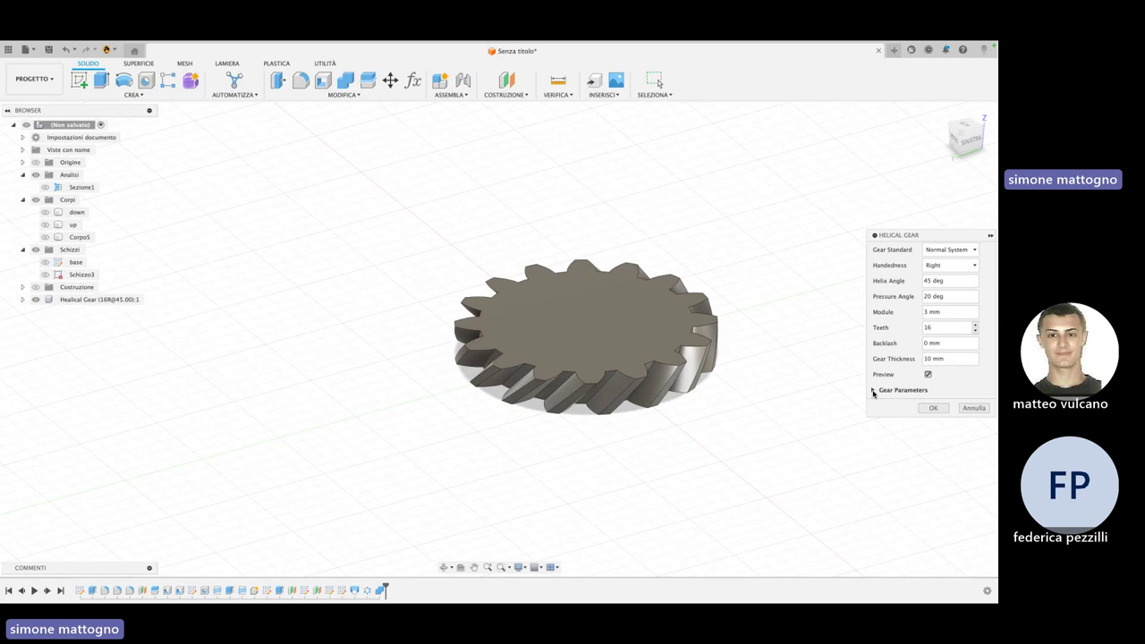
Expand Gear Parameters and widen the dialog to read the 67.882 mm pitch diameter
left_click(873, 393)
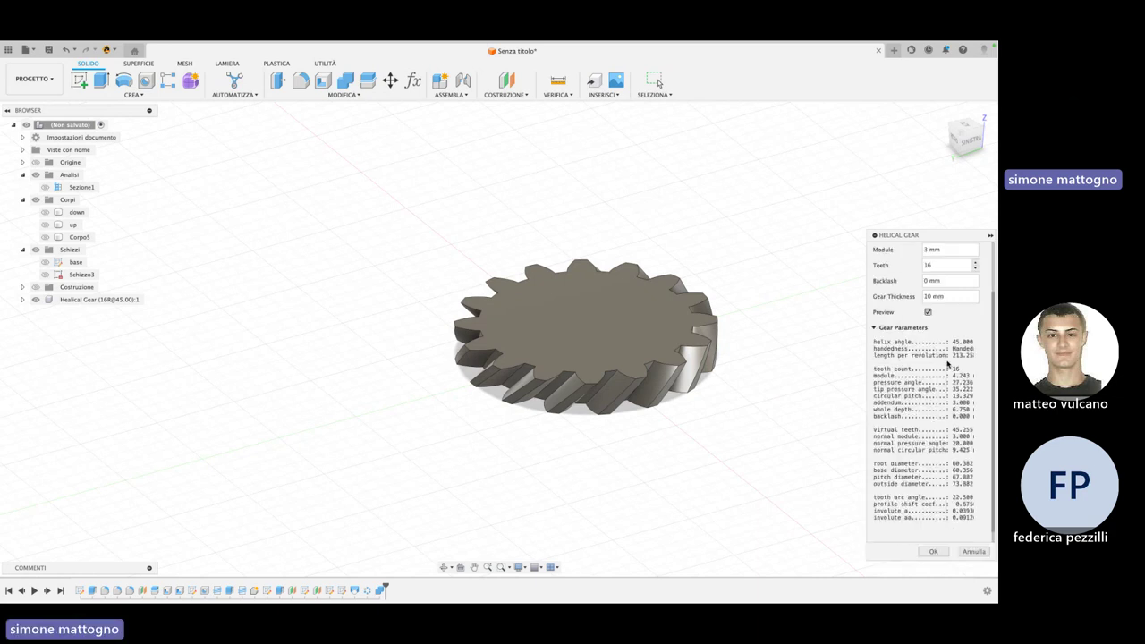
scroll(933, 379, "down", 1)
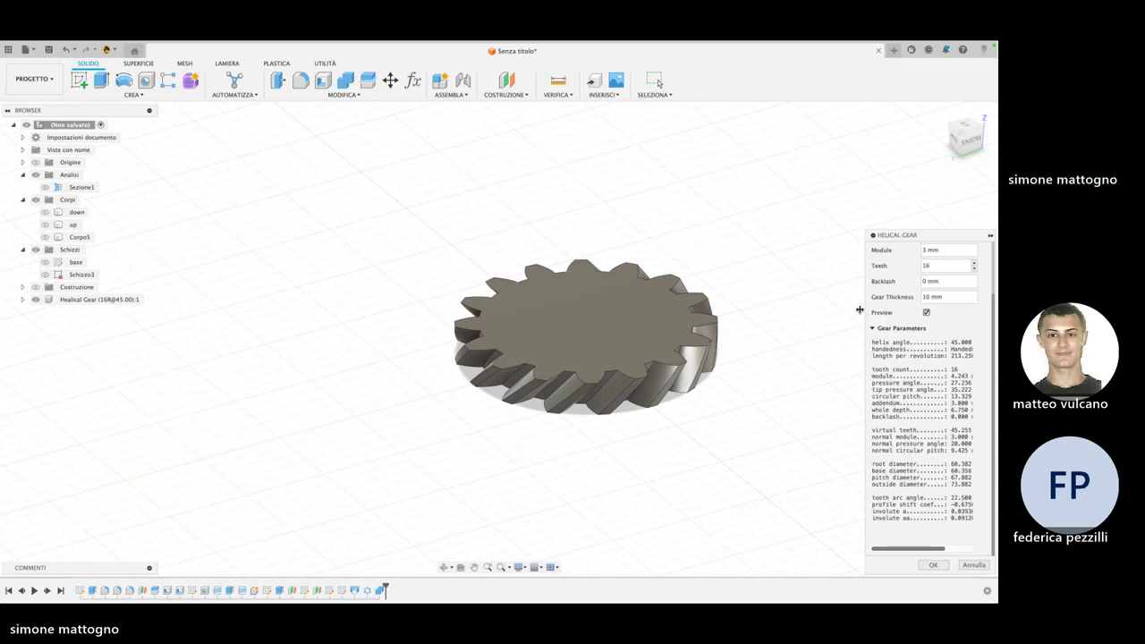
left_click_drag(867, 311, 764, 307)
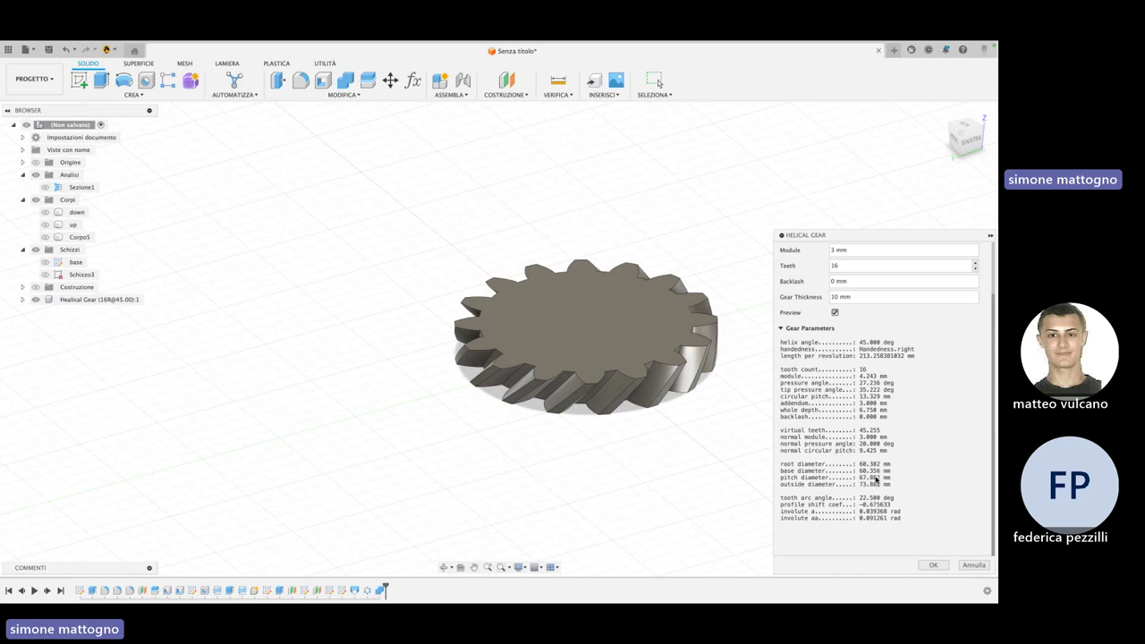
left_click_drag(877, 480, 863, 483)
Cancel the helical gear and return to editing the base sketch
left_click(974, 567)
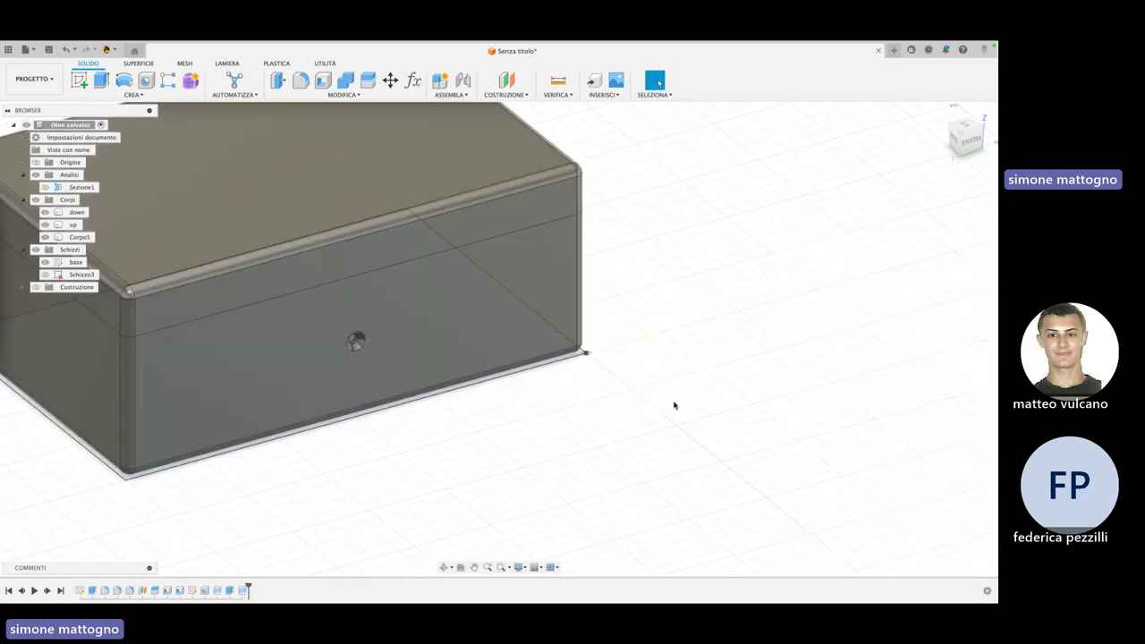
left_click(74, 224)
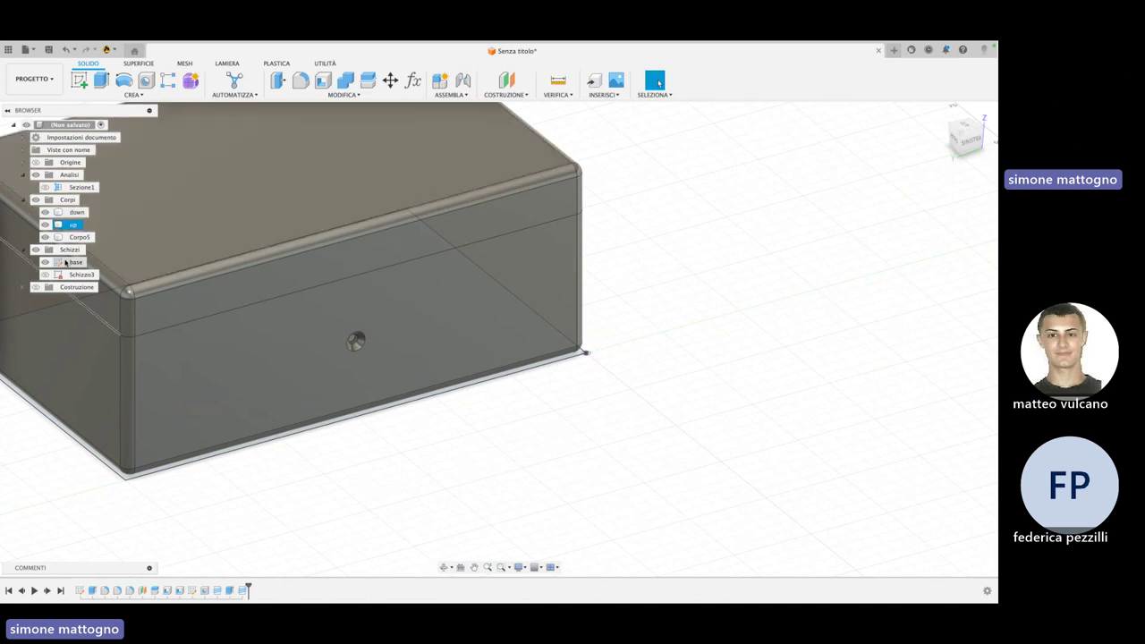
key("Escape")
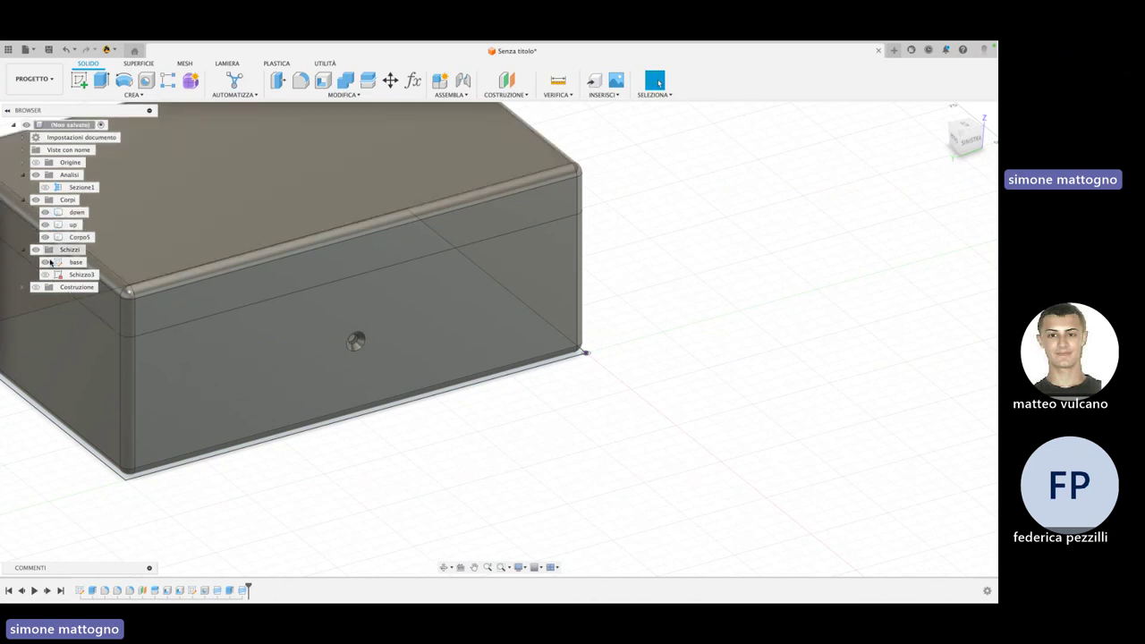
right_click(73, 262)
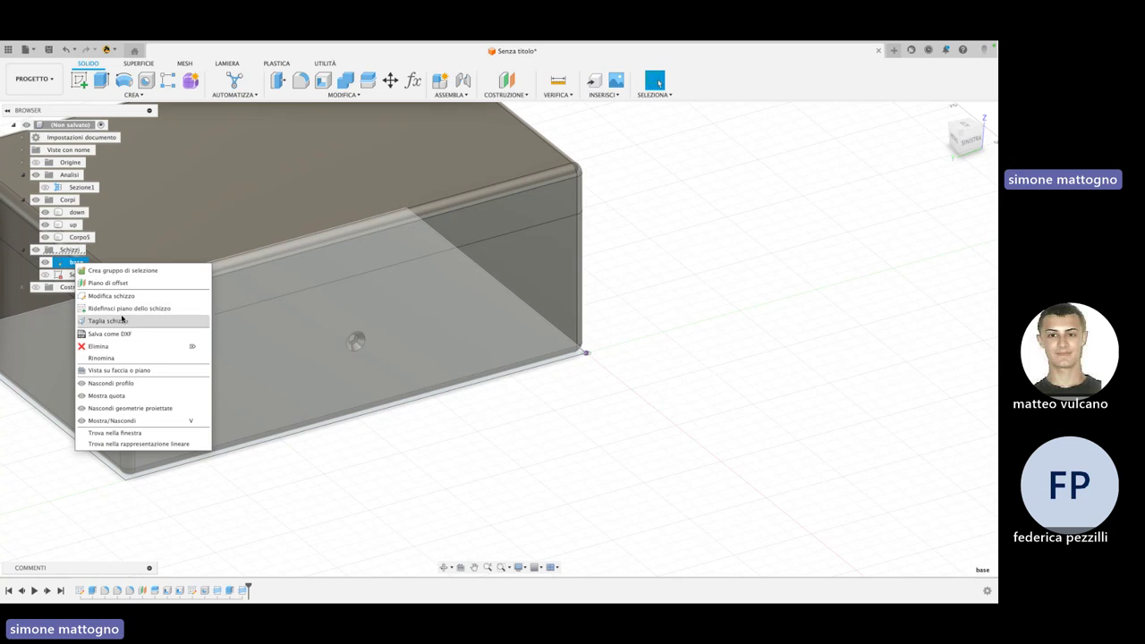
left_click(120, 296)
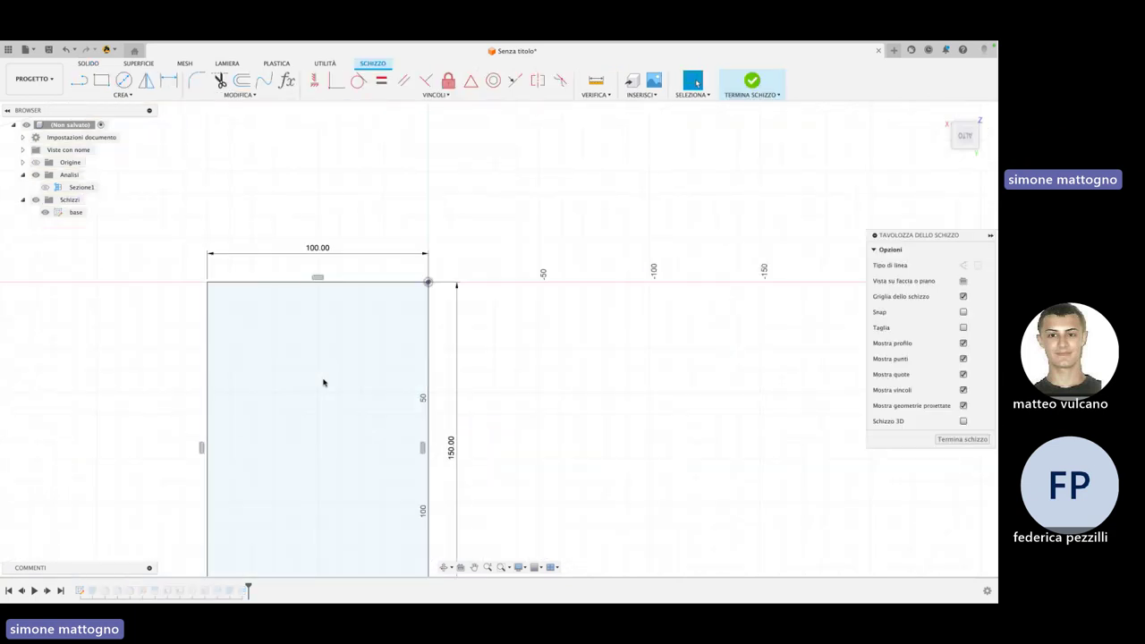
scroll(324, 383, "down", 4)
scroll(475, 247, "up", 4)
scroll(391, 252, "down", 4)
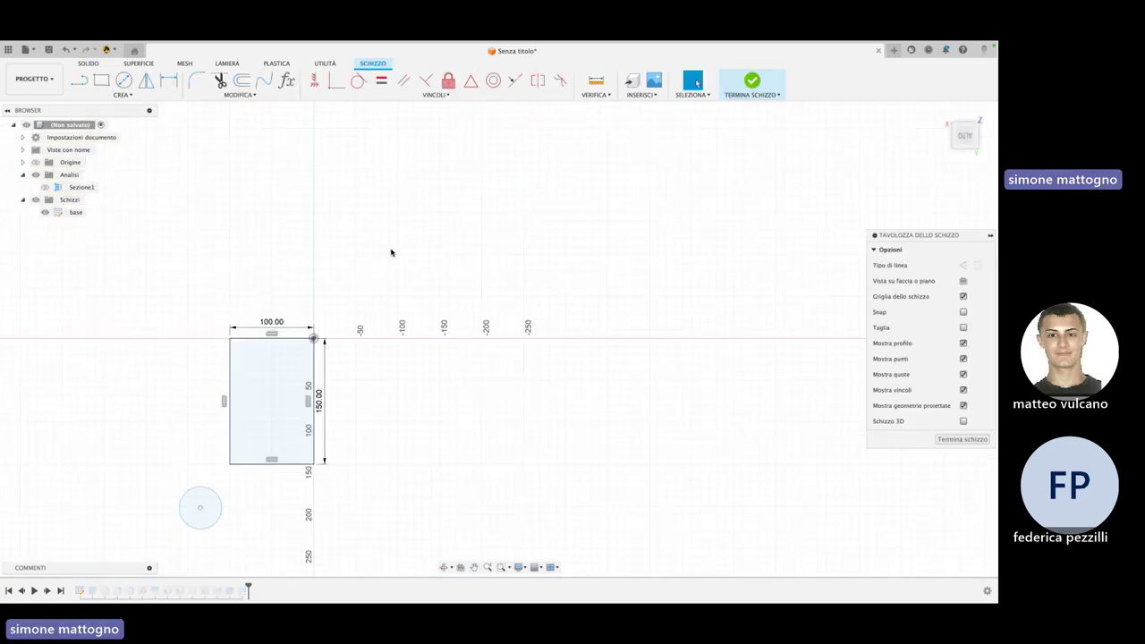
scroll(408, 304, "up", 2)
Draw a circle above the rectangle, then change its diameter from 90 to 13 mm
left_click(126, 81)
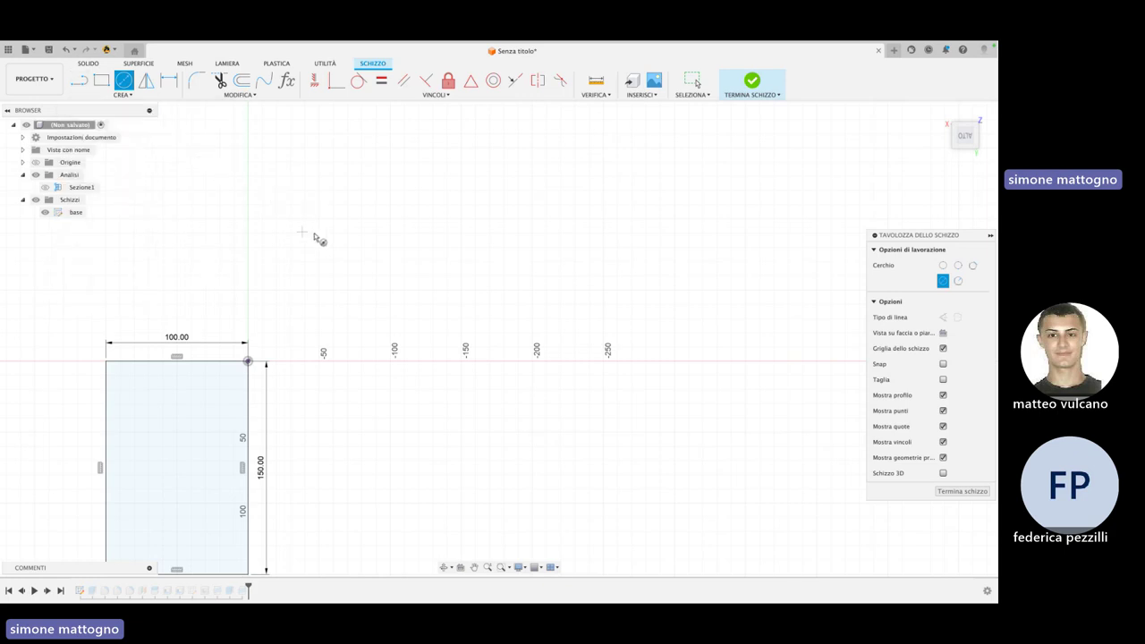
left_click(406, 238)
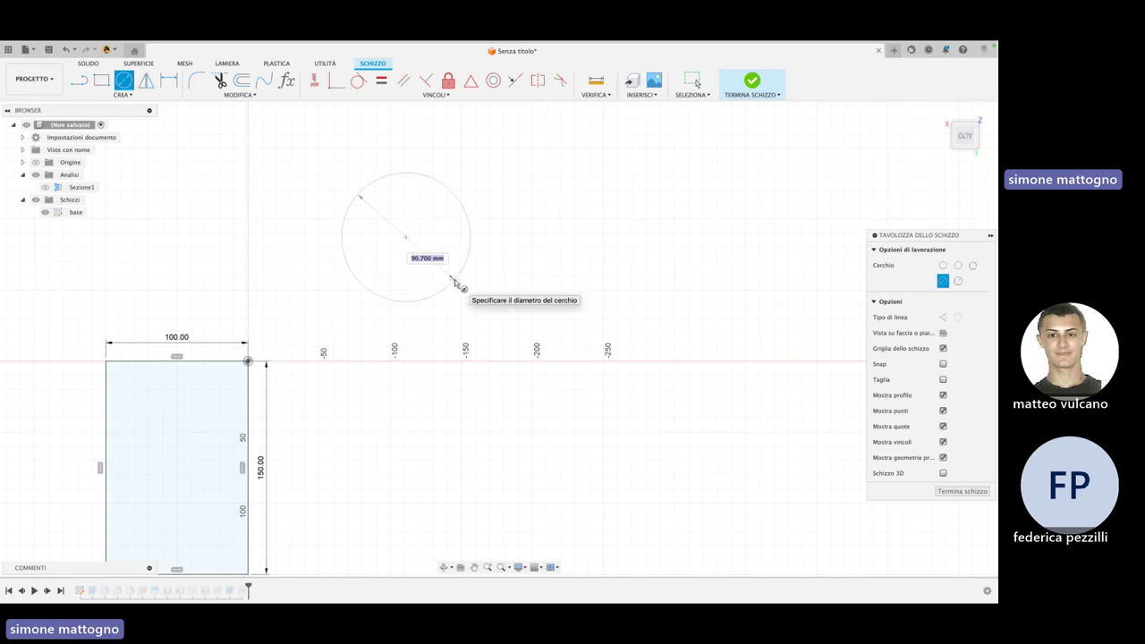
type("90")
key("Return")
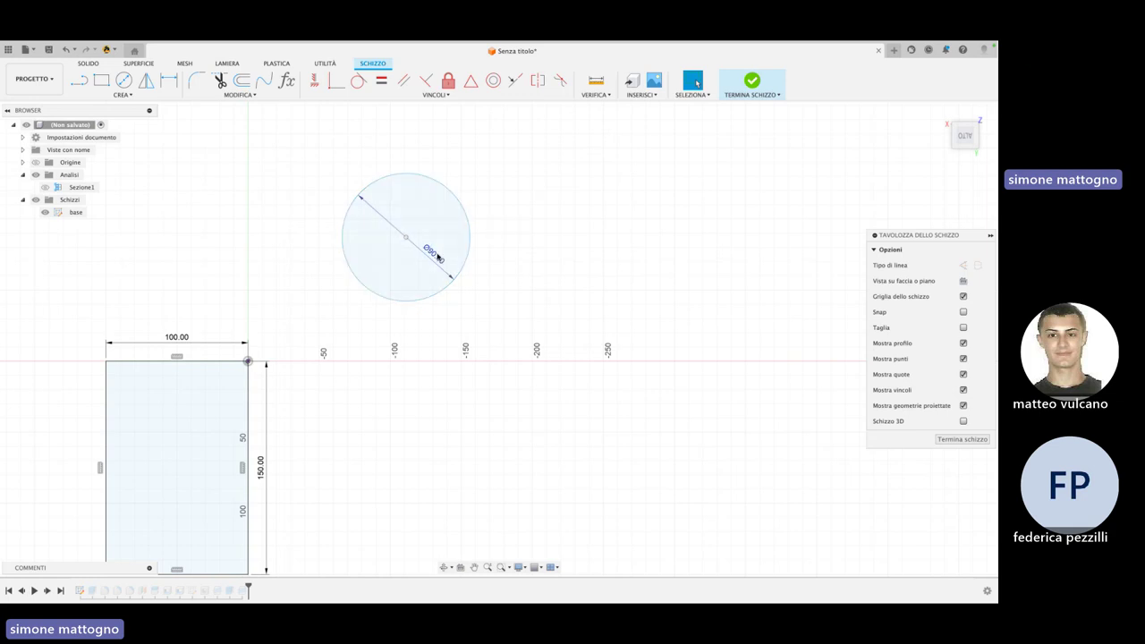
mouse_move(431, 253)
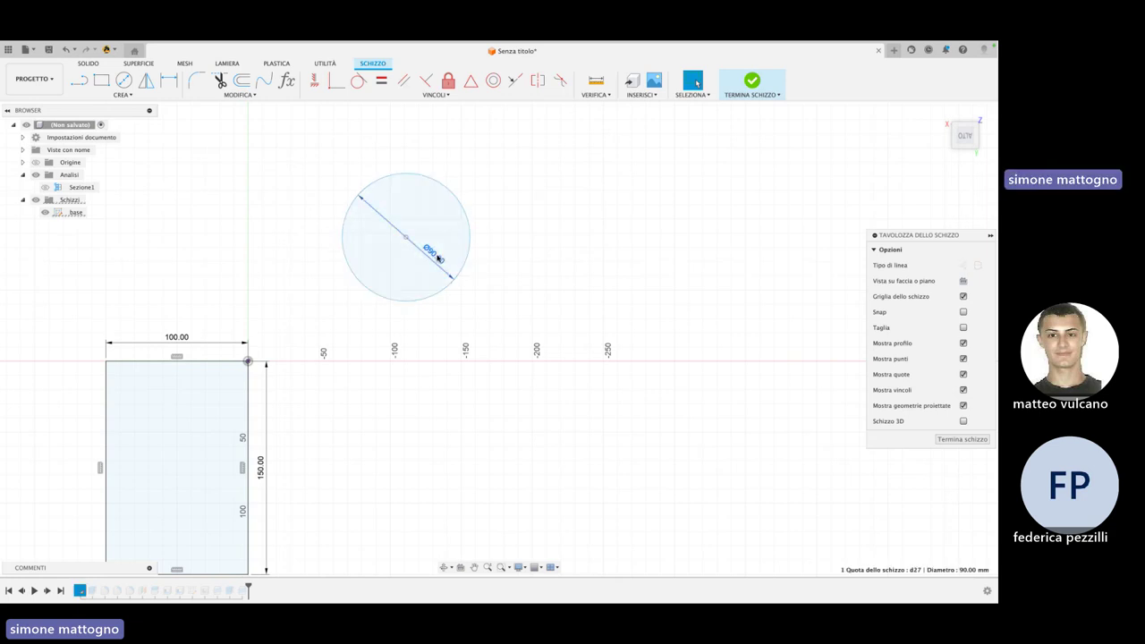
double_click(435, 256)
key("BackSpace")
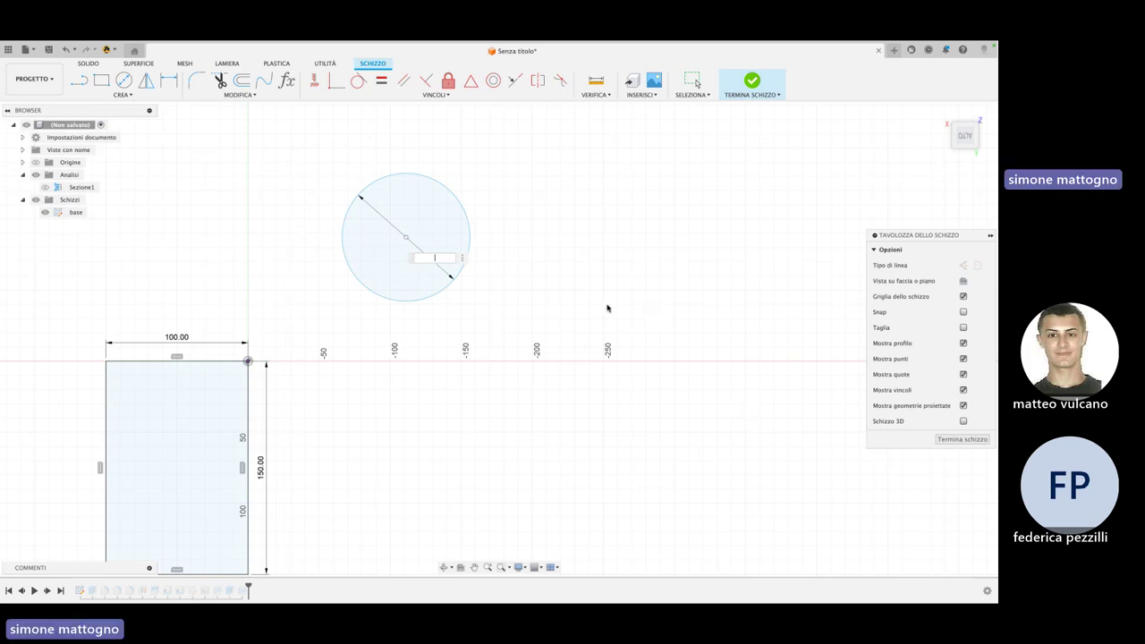
type("13")
key("Return")
key("Escape")
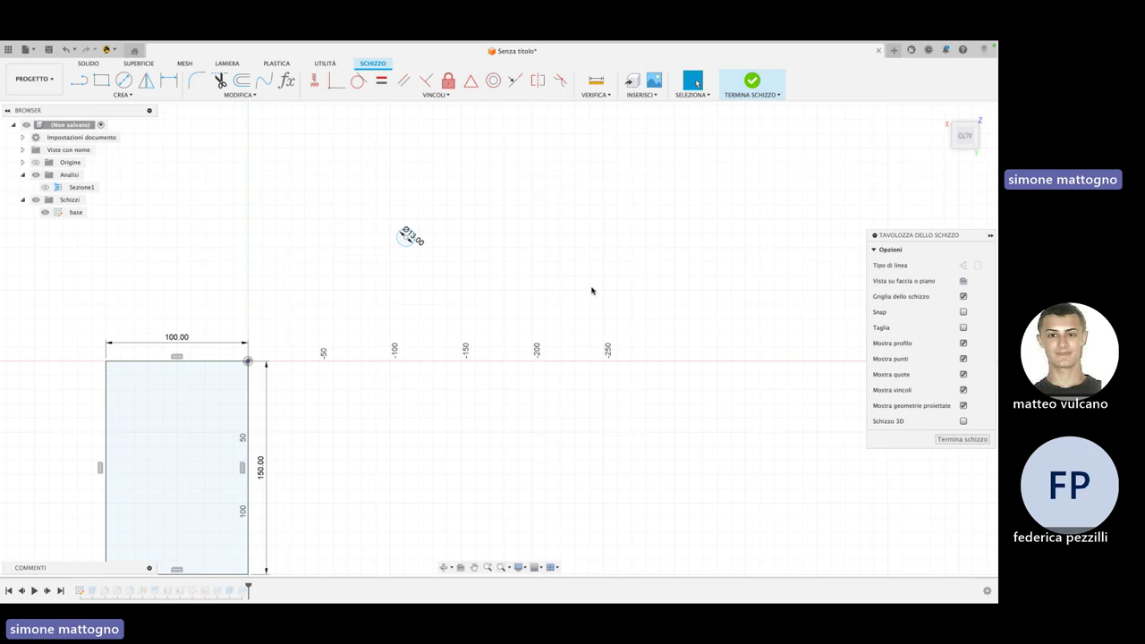
scroll(524, 264, "up", 3)
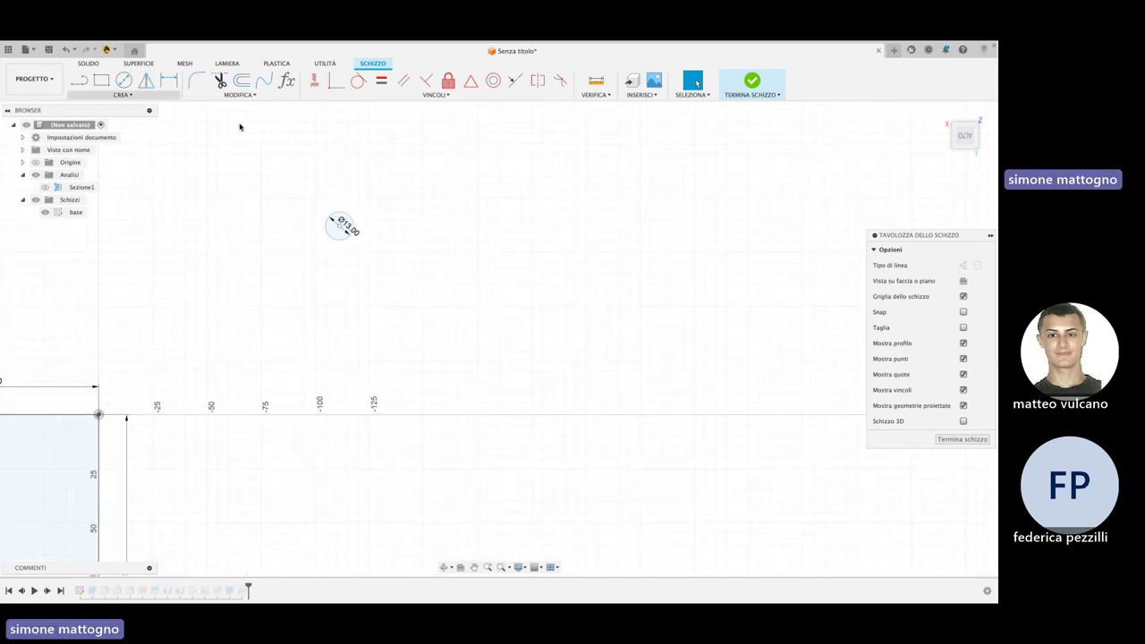
Apply a Tangent constraint between the 13 mm circle and the large circle, then orbit the view
key("c")
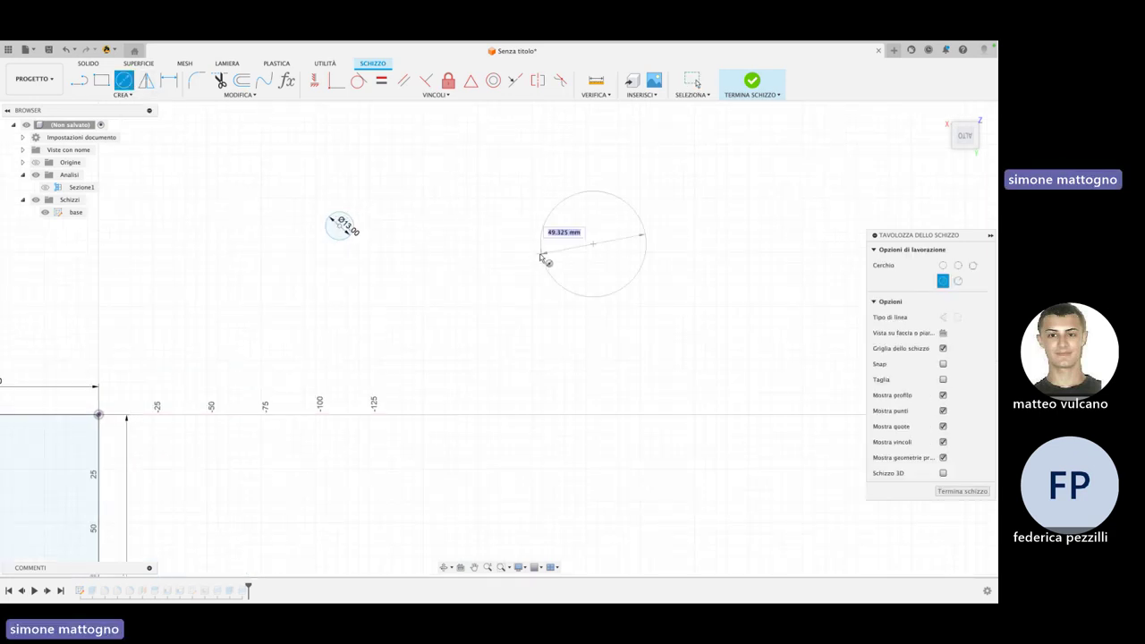
left_click(543, 257)
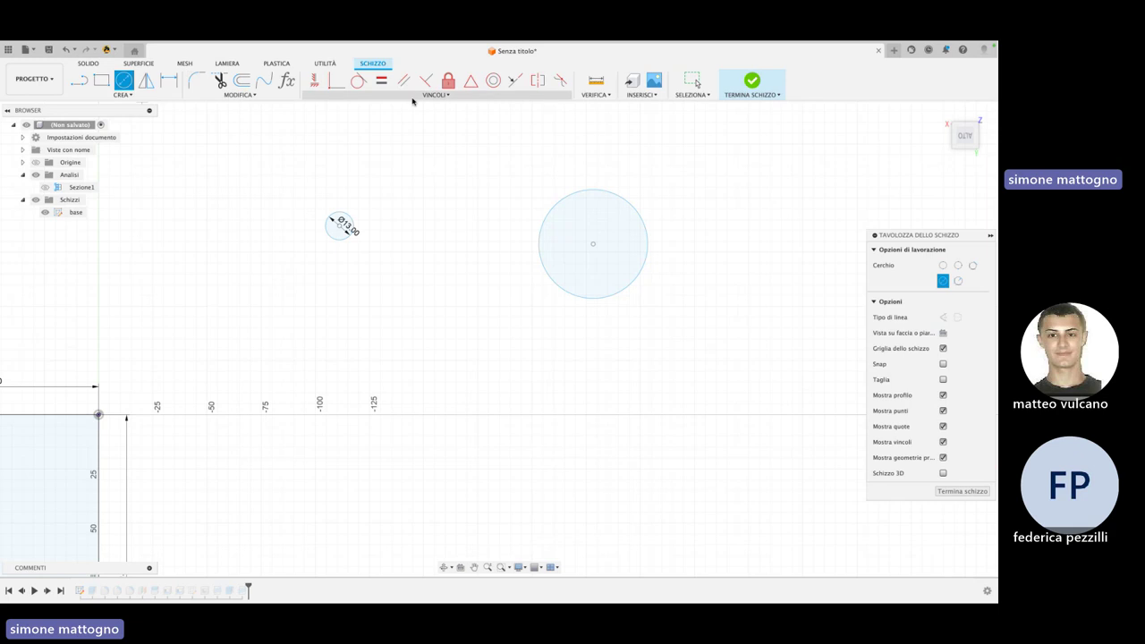
left_click(362, 81)
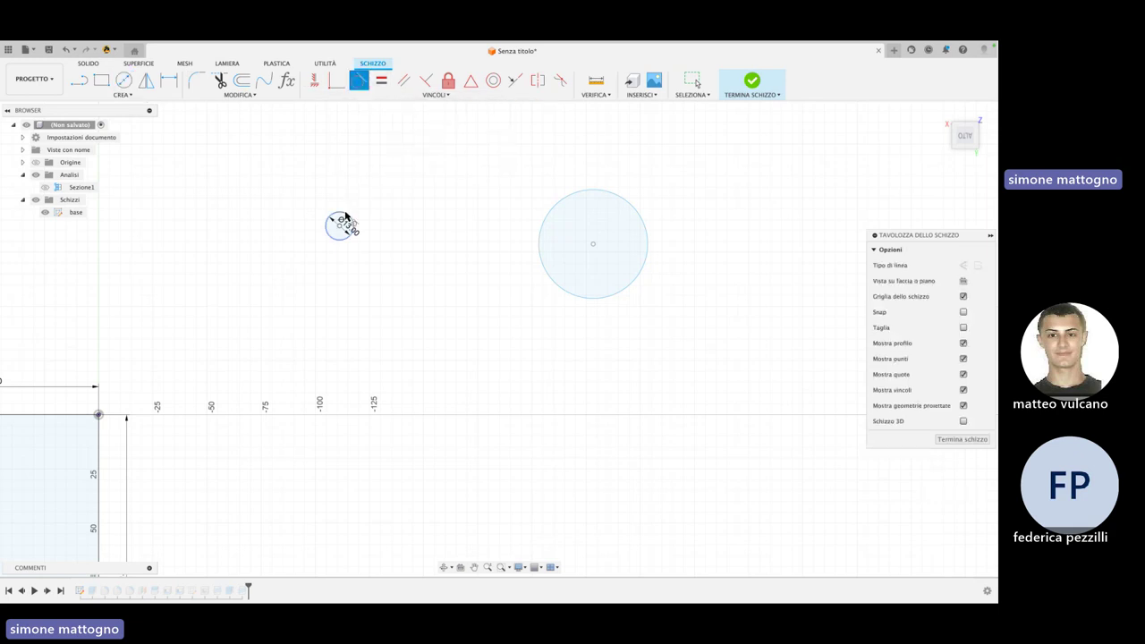
left_click(351, 230)
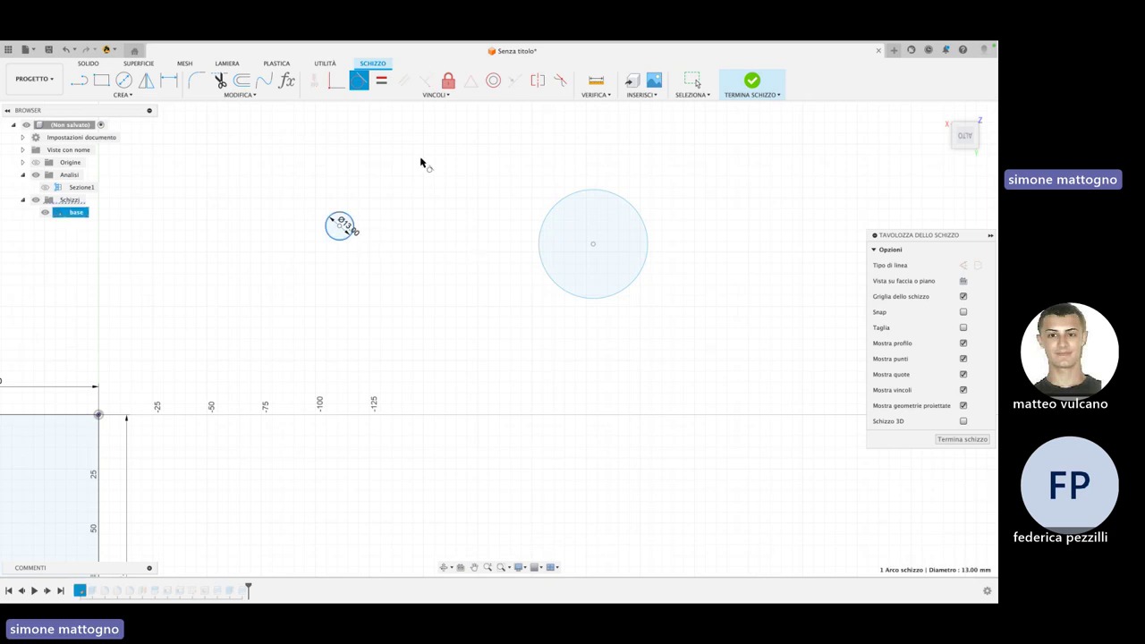
left_click(362, 95)
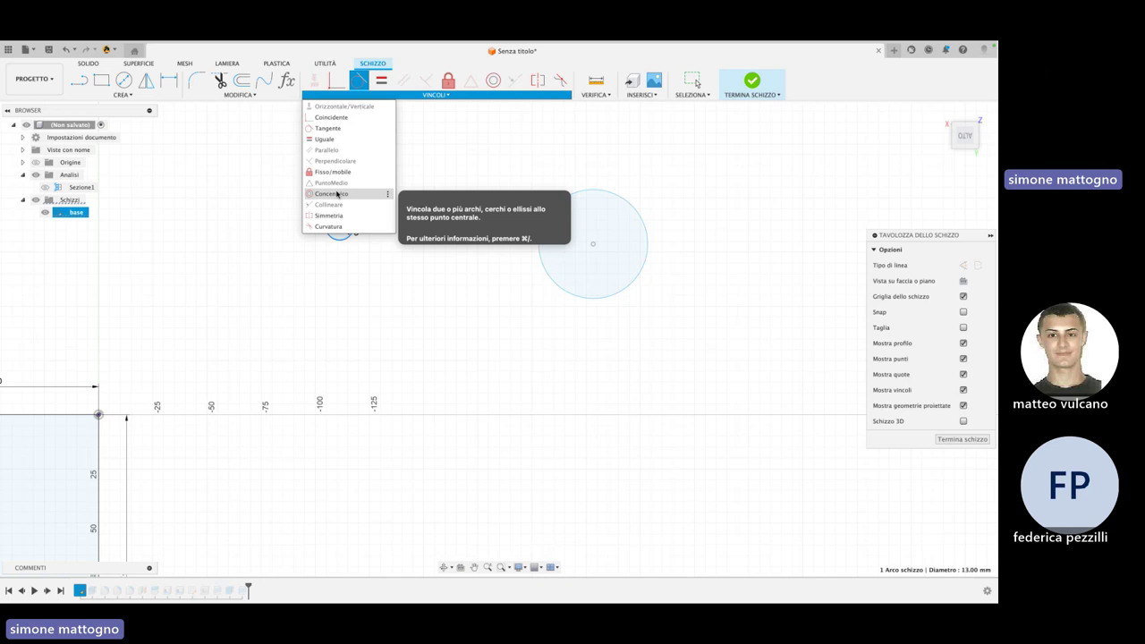
left_click(341, 131)
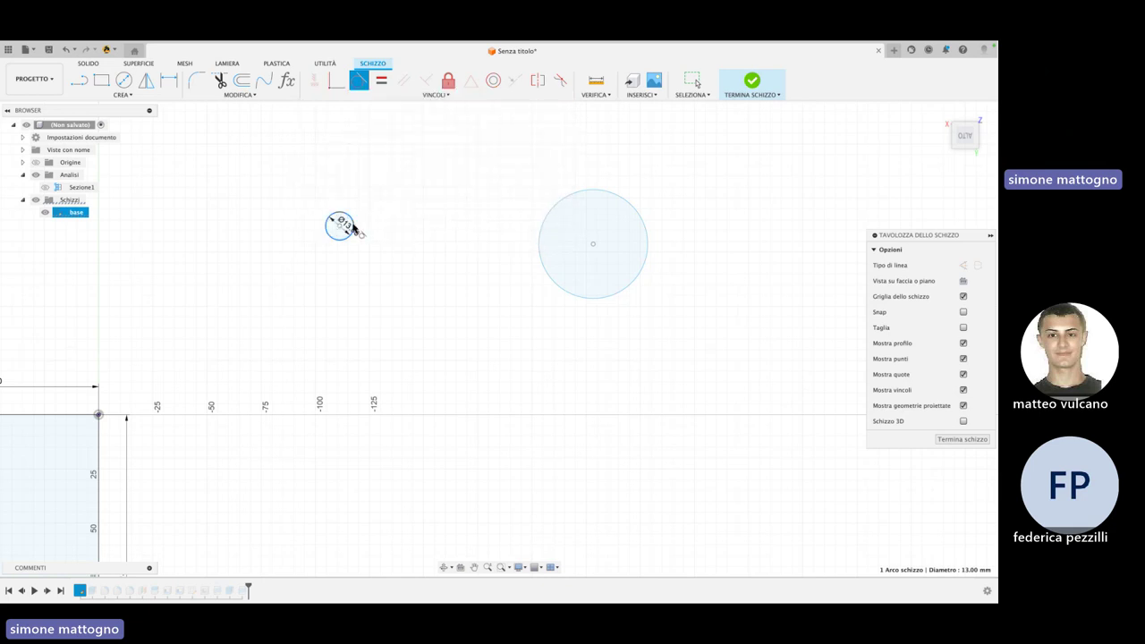
left_click(353, 228)
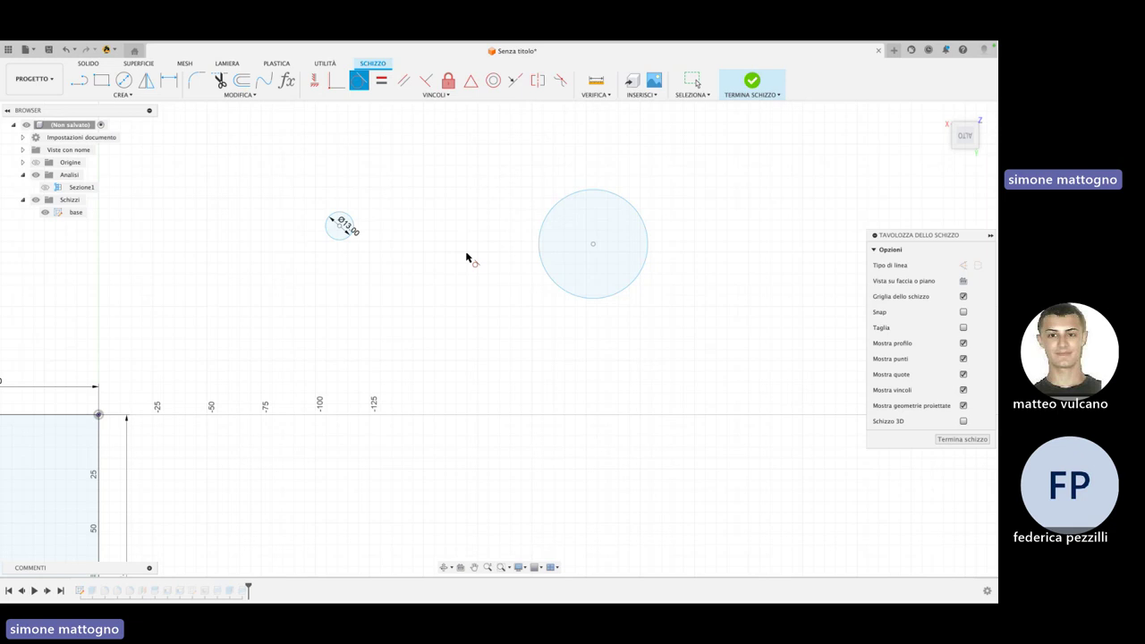
left_click(545, 271)
left_click(343, 224)
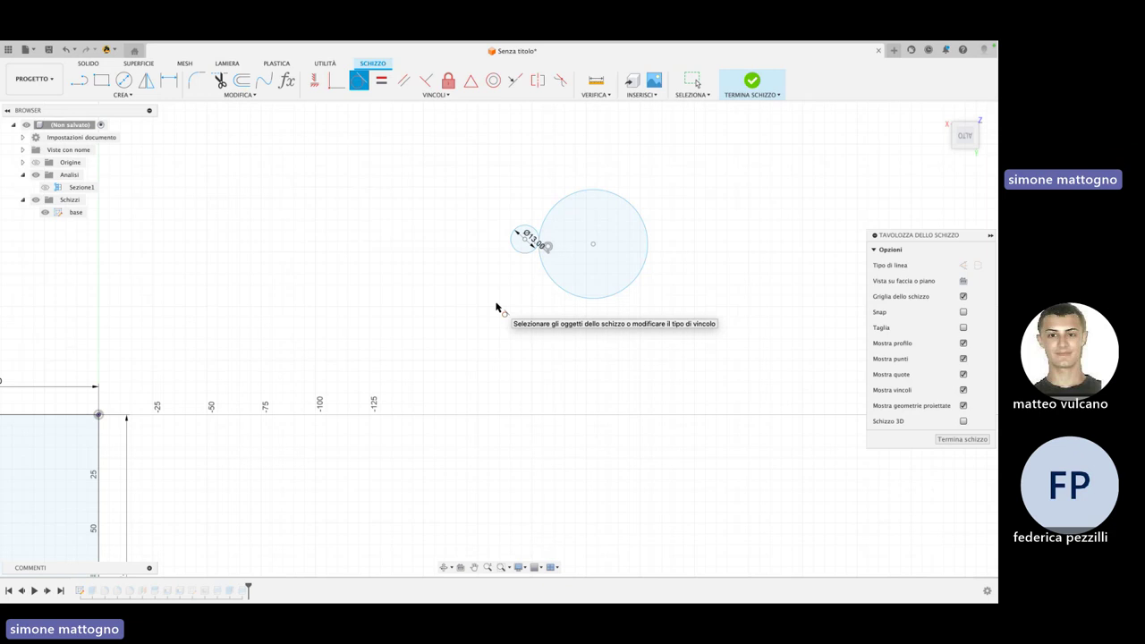
scroll(534, 212, "up", 3)
scroll(534, 213, "up", 1)
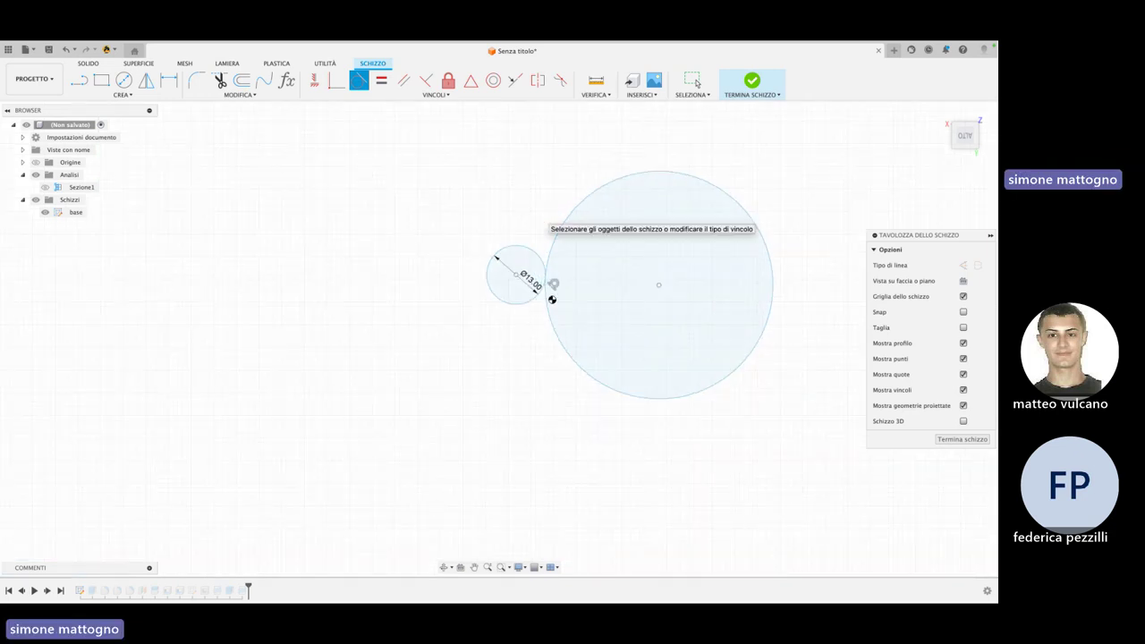
key("Escape")
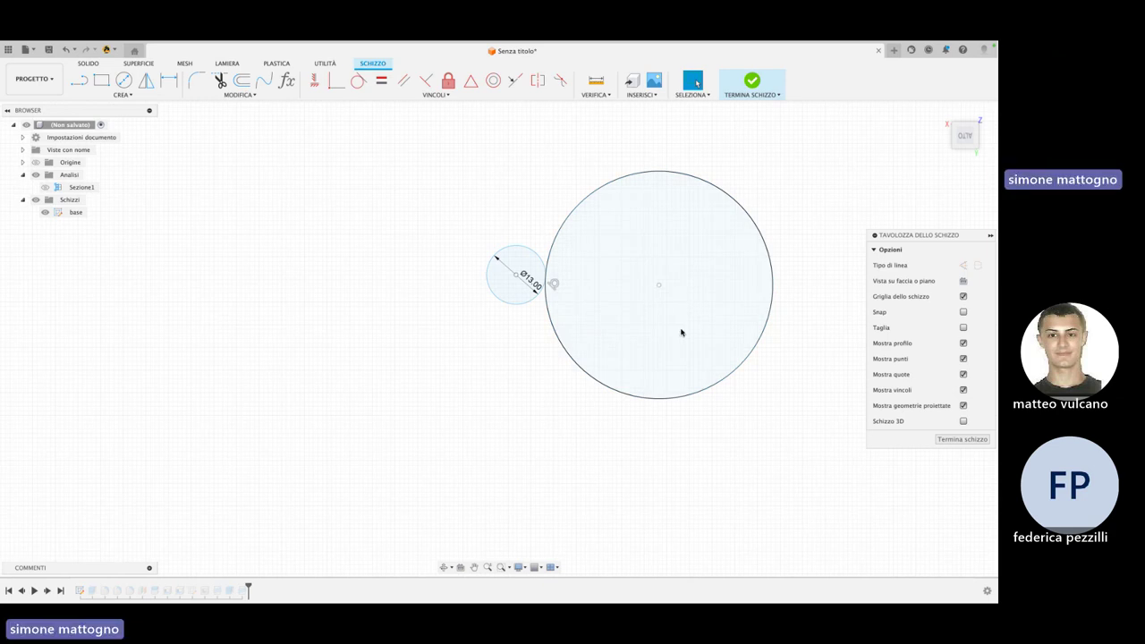
middle_click_drag(676, 342, 837, 385, "shift")
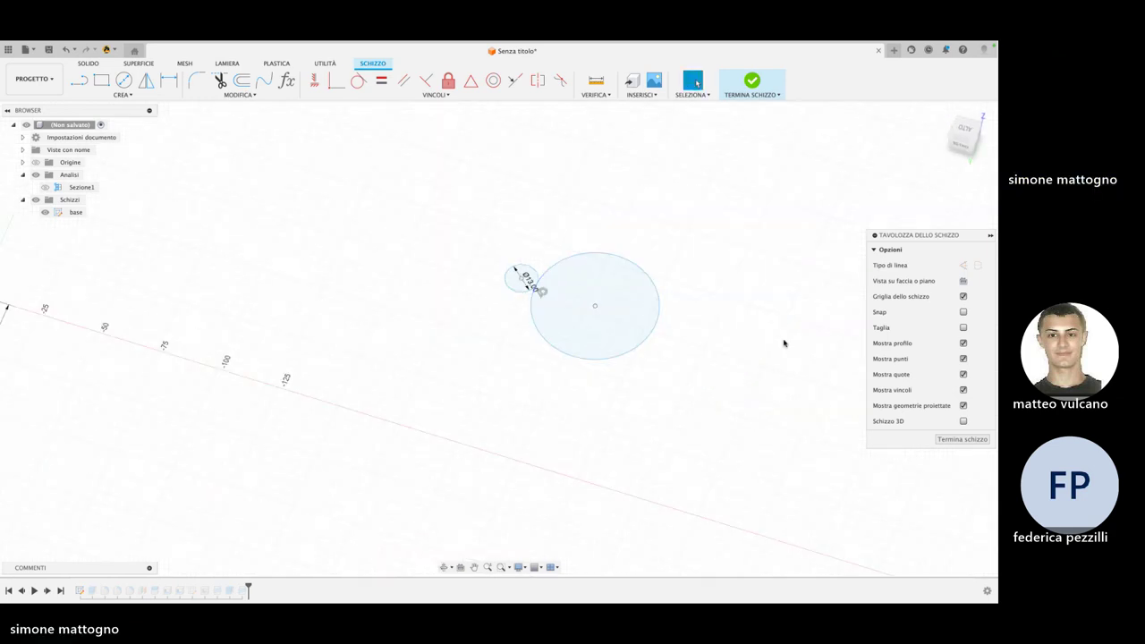
Finish the base sketch and start a new Helical Gear
left_click(751, 82)
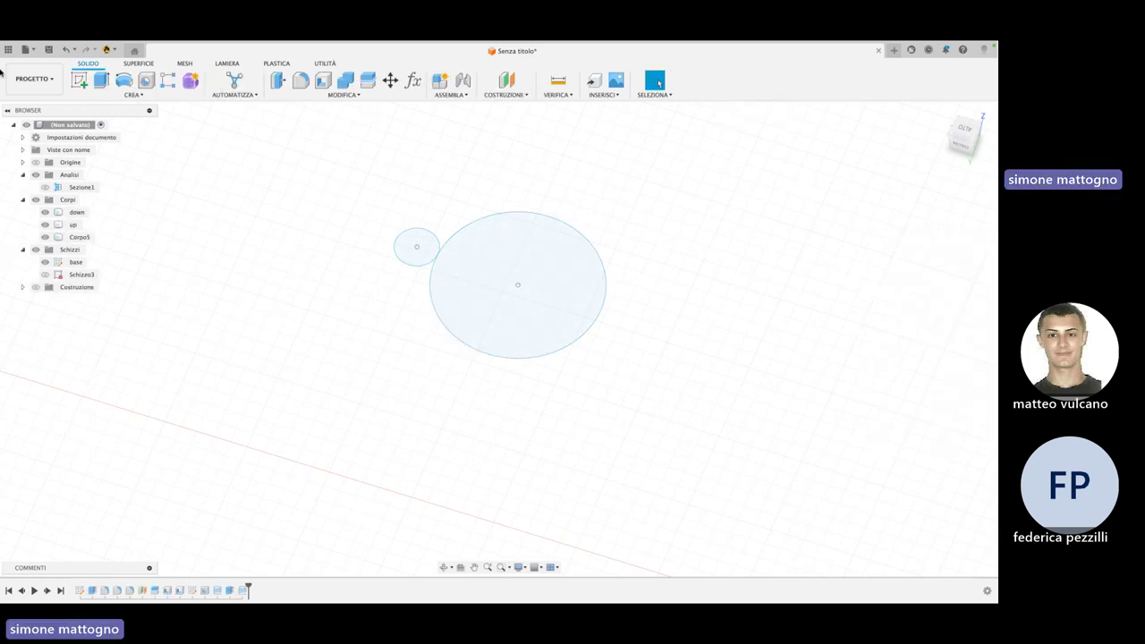
left_click(126, 94)
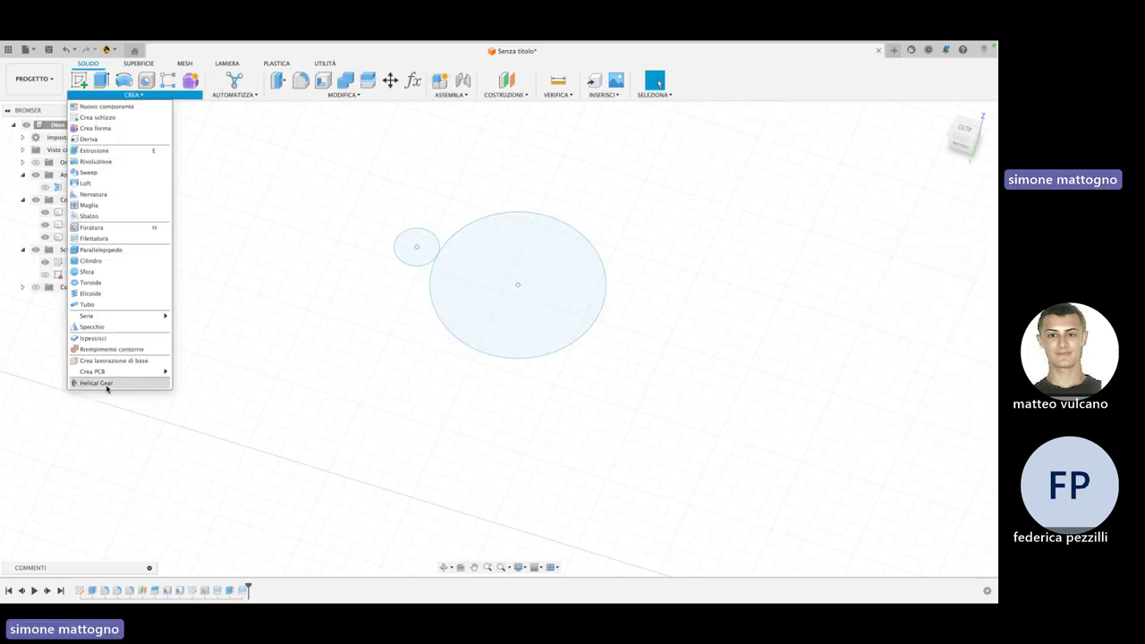
left_click(101, 382)
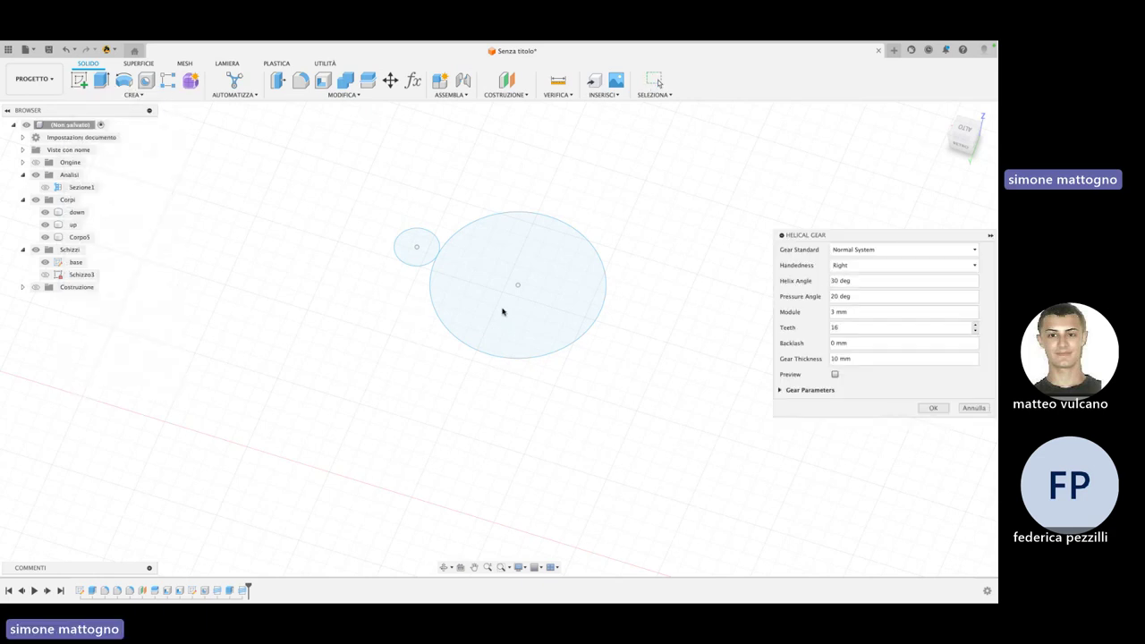
scroll(449, 338, "down", 3)
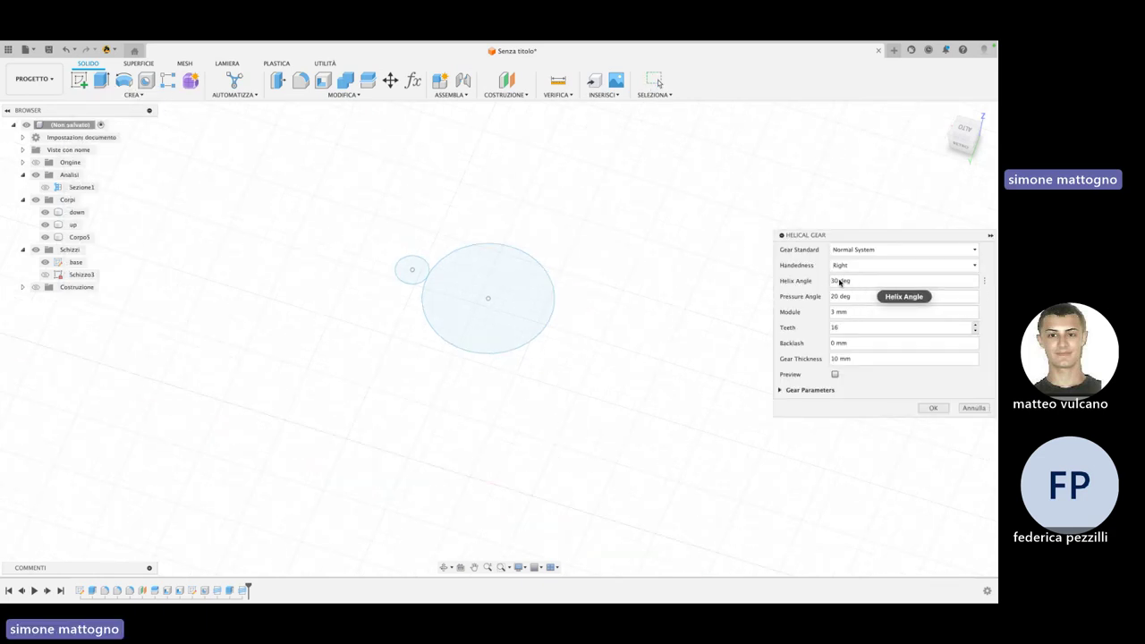
mouse_move(904, 281)
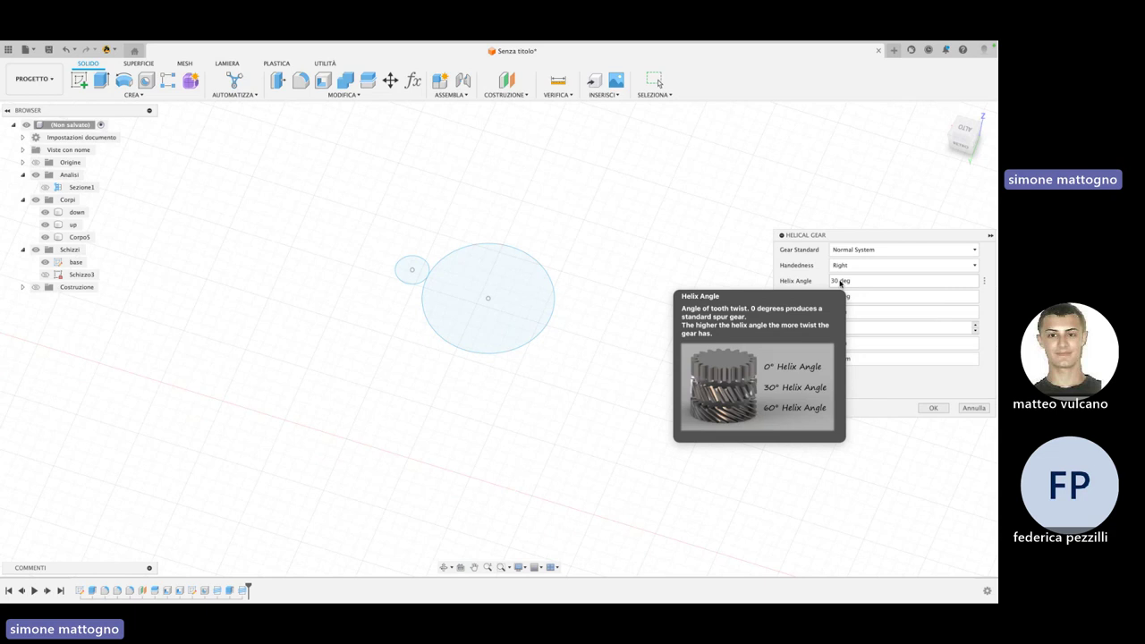
left_click(837, 282)
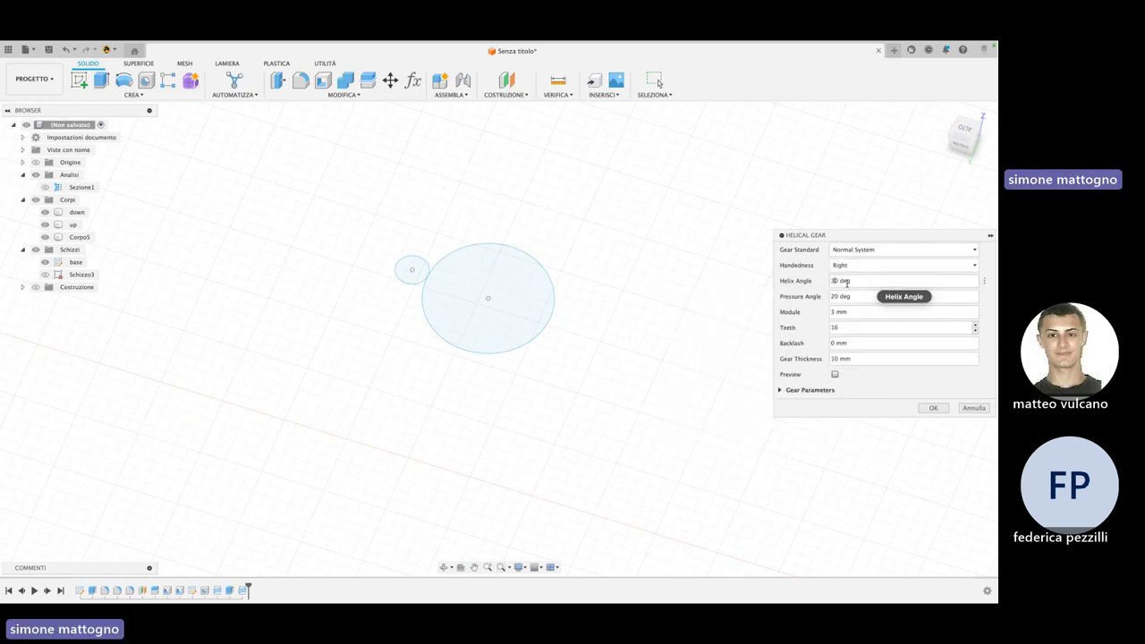
Give the gear a 35 deg pressure angle and 20 teeth with a 30 deg helix
double_click(834, 296)
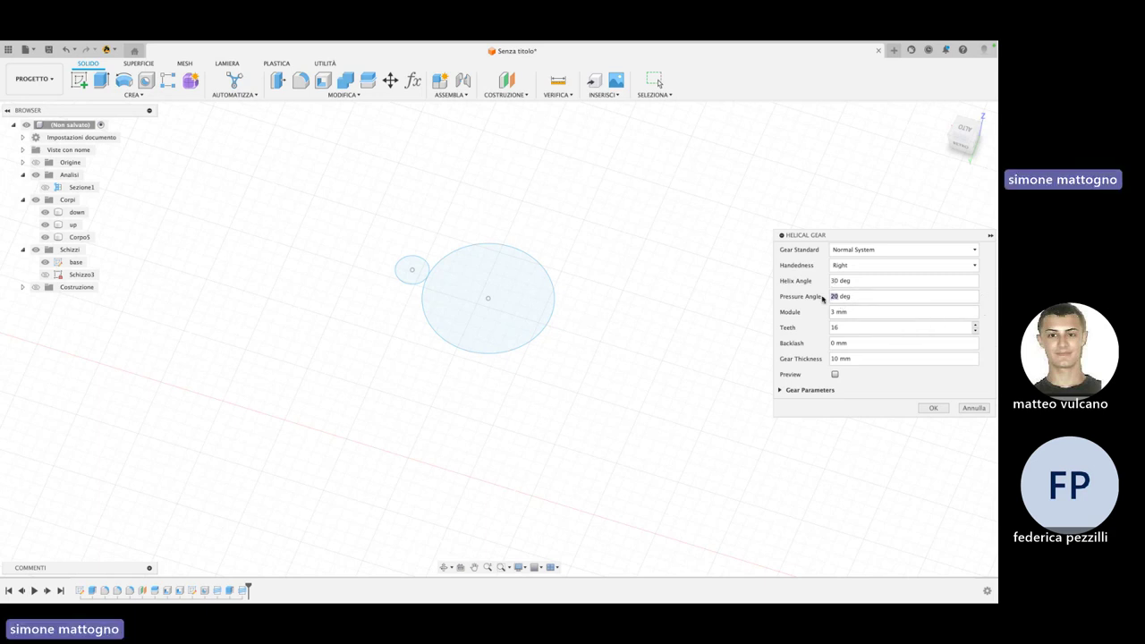
type("35")
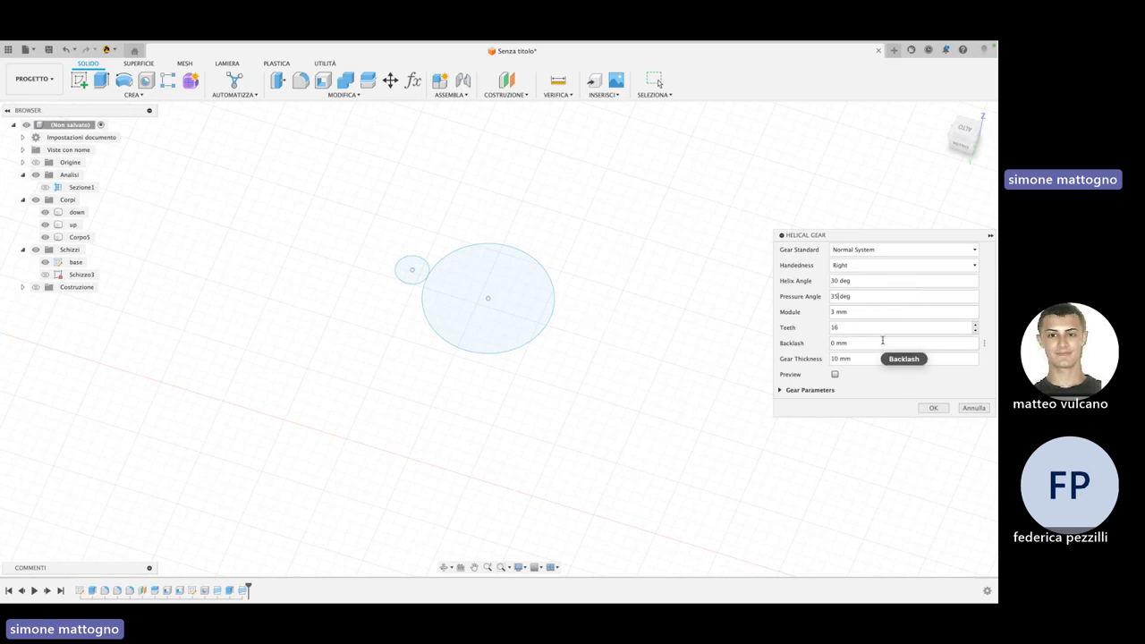
left_click_drag(858, 327, 814, 327)
type("20")
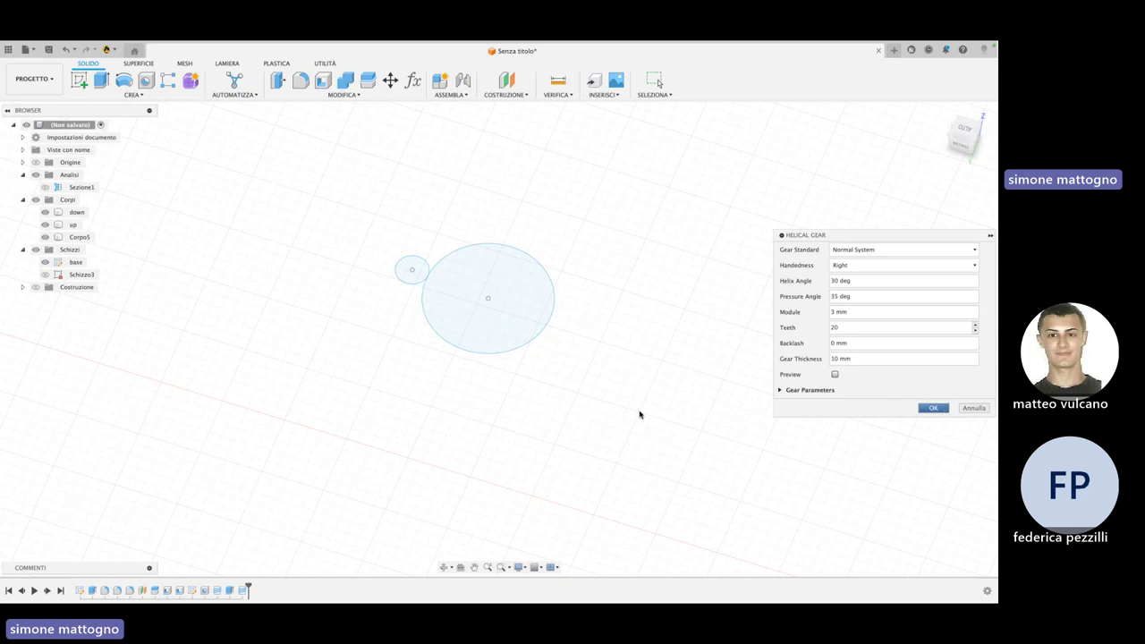
scroll(658, 418, "down", 2)
scroll(660, 420, "down", 2)
scroll(560, 450, "down", 3)
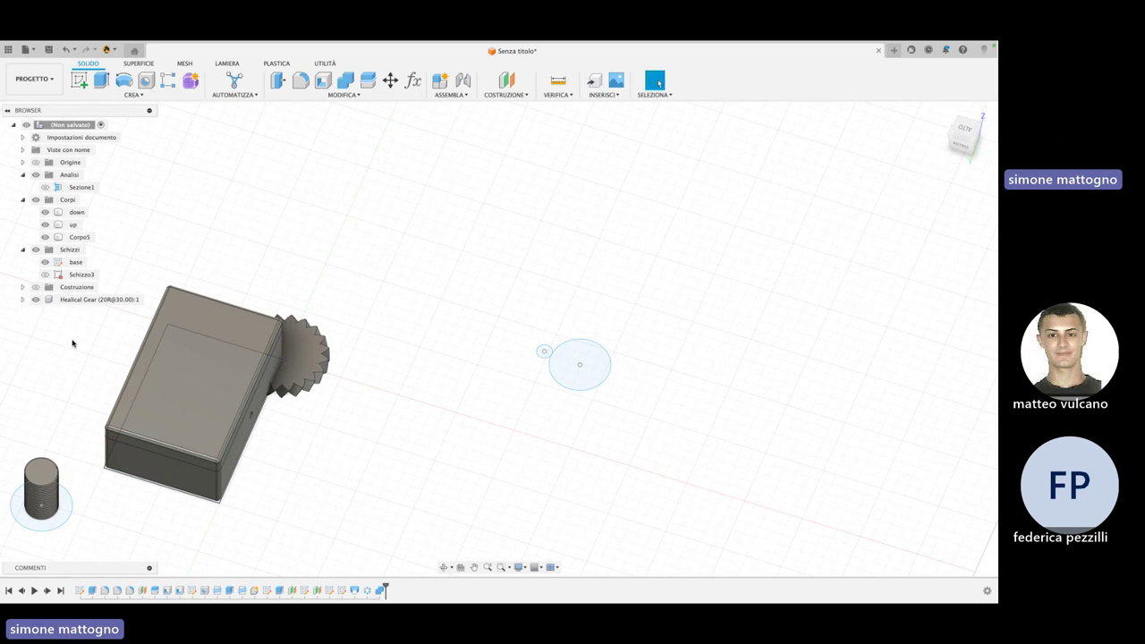
middle_click_drag(314, 402, 315, 367, "shift")
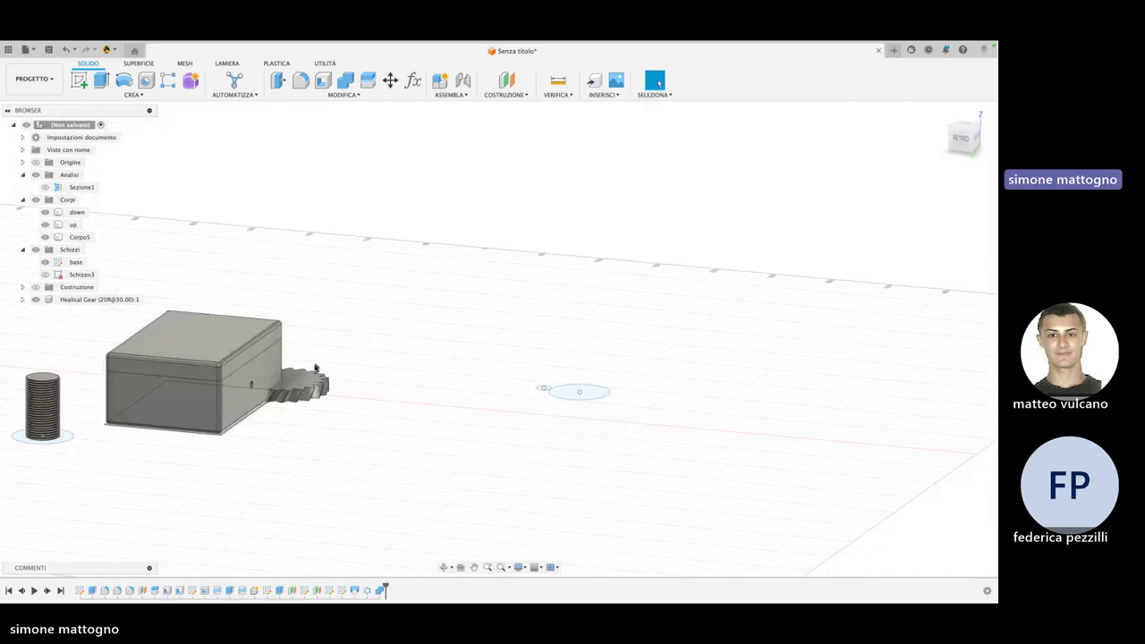
Move the 20-tooth helical gear component -120 mm along X, clear of the box
scroll(315, 394, "up", 4)
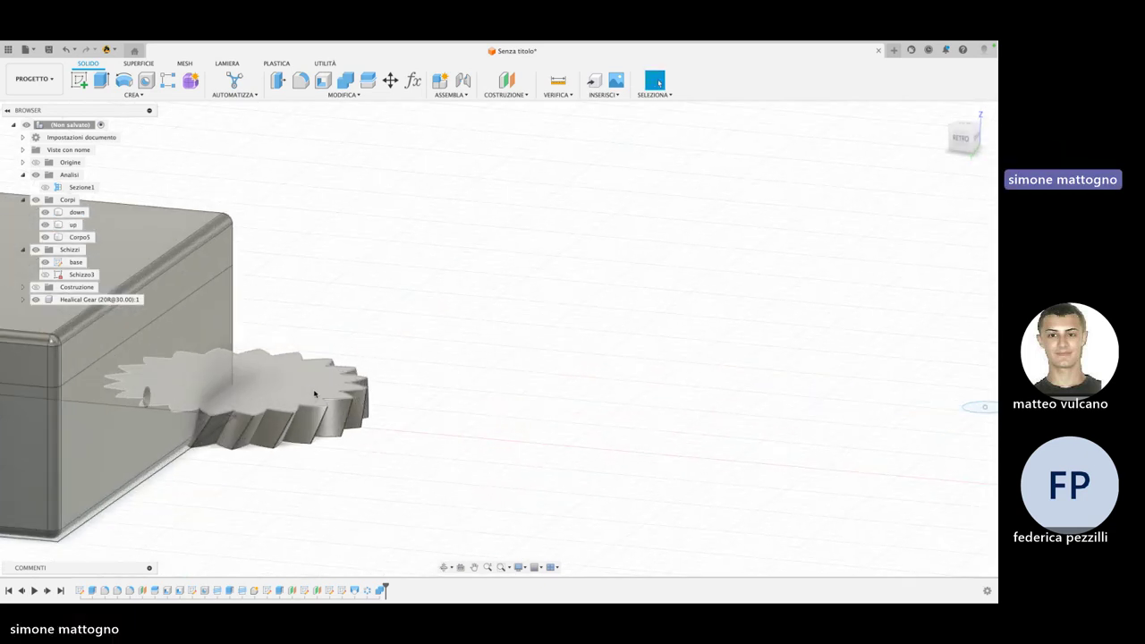
middle_click_drag(314, 393, 268, 381, "shift")
left_click(266, 379)
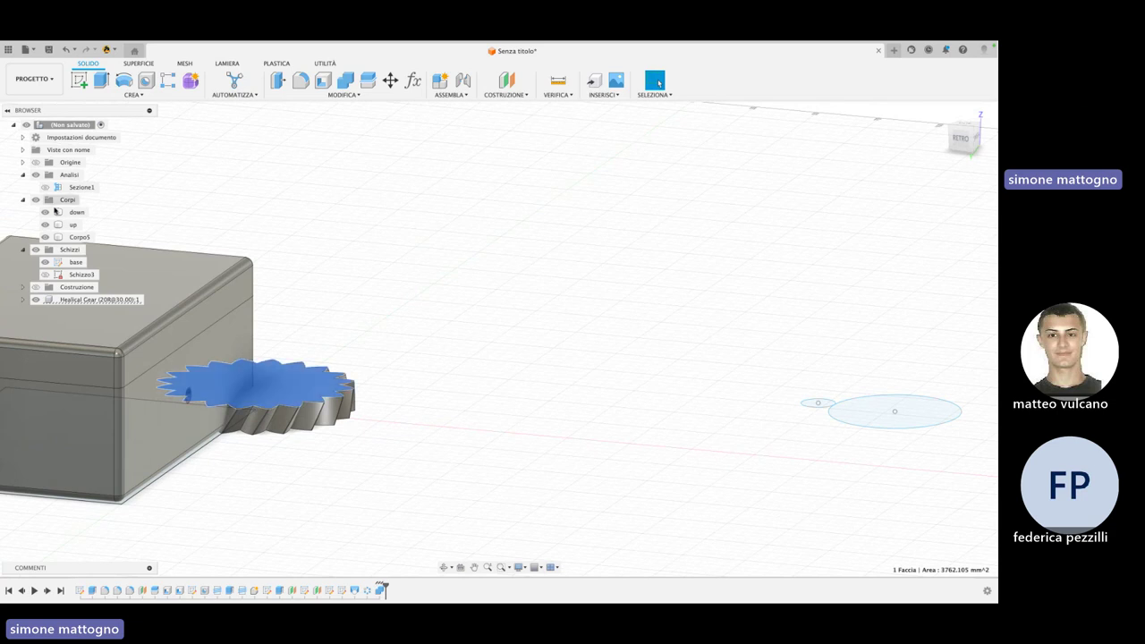
left_click(75, 300)
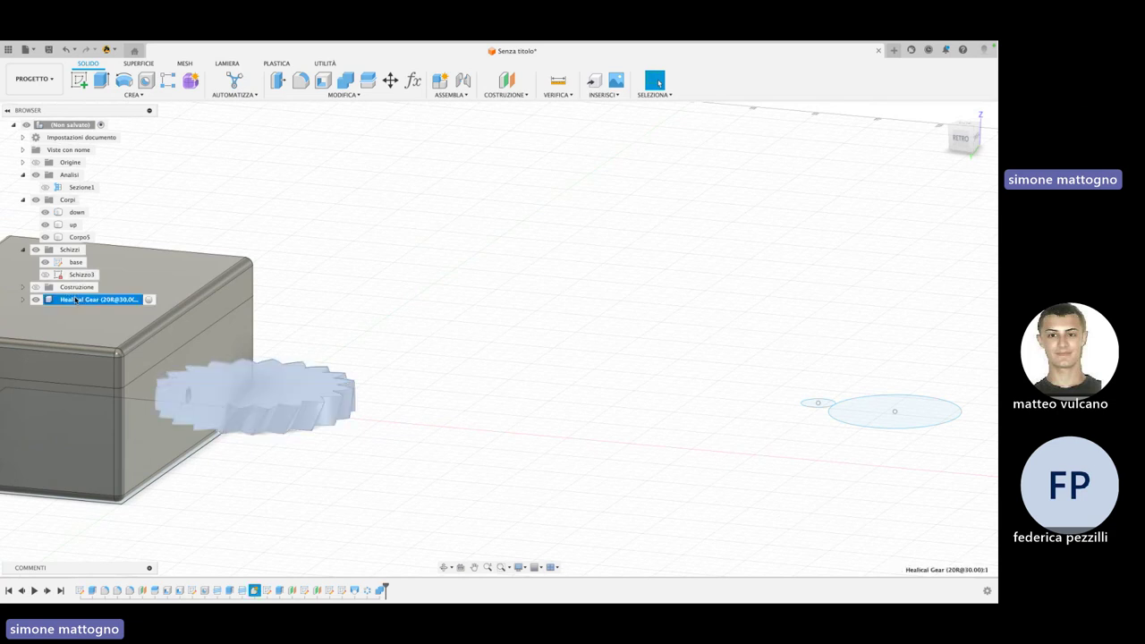
key("m")
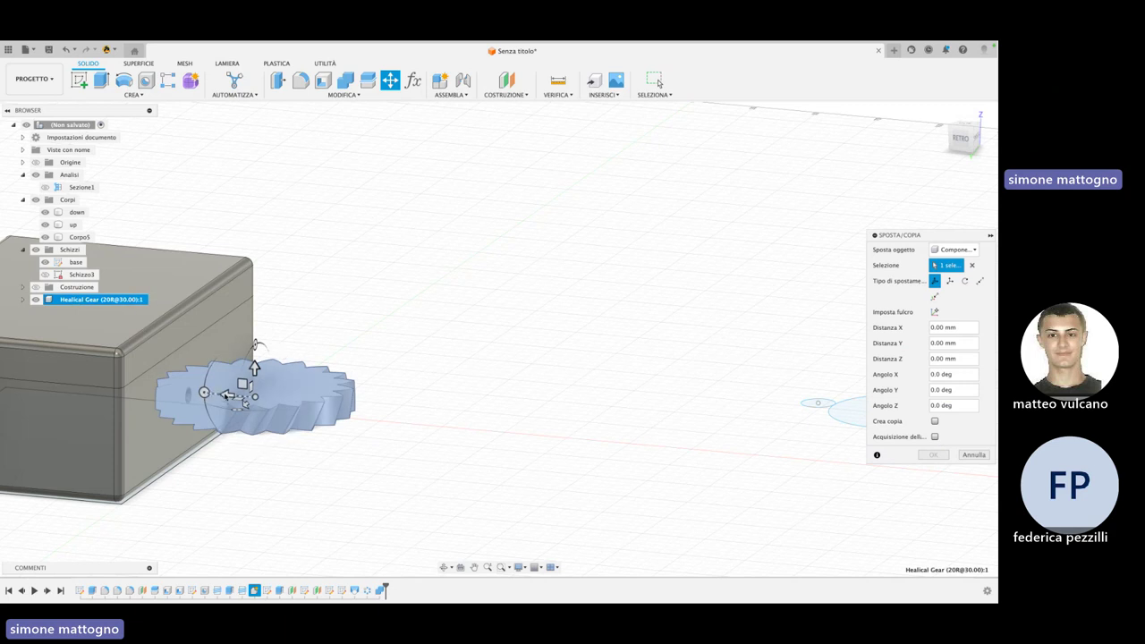
left_click_drag(230, 395, 541, 407)
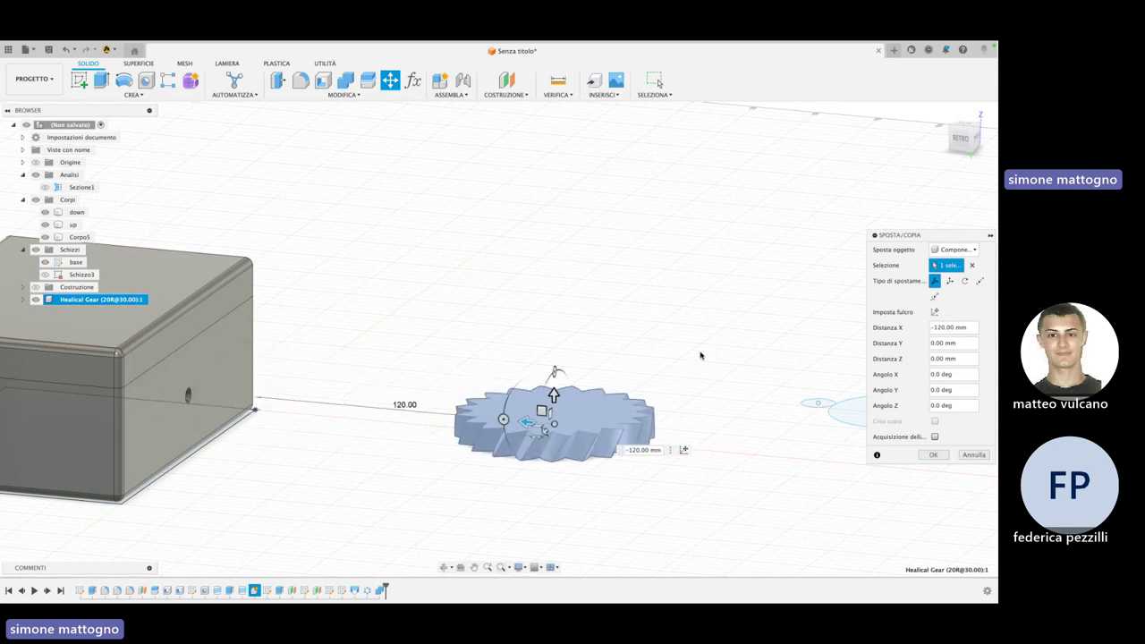
scroll(703, 358, "down", 2)
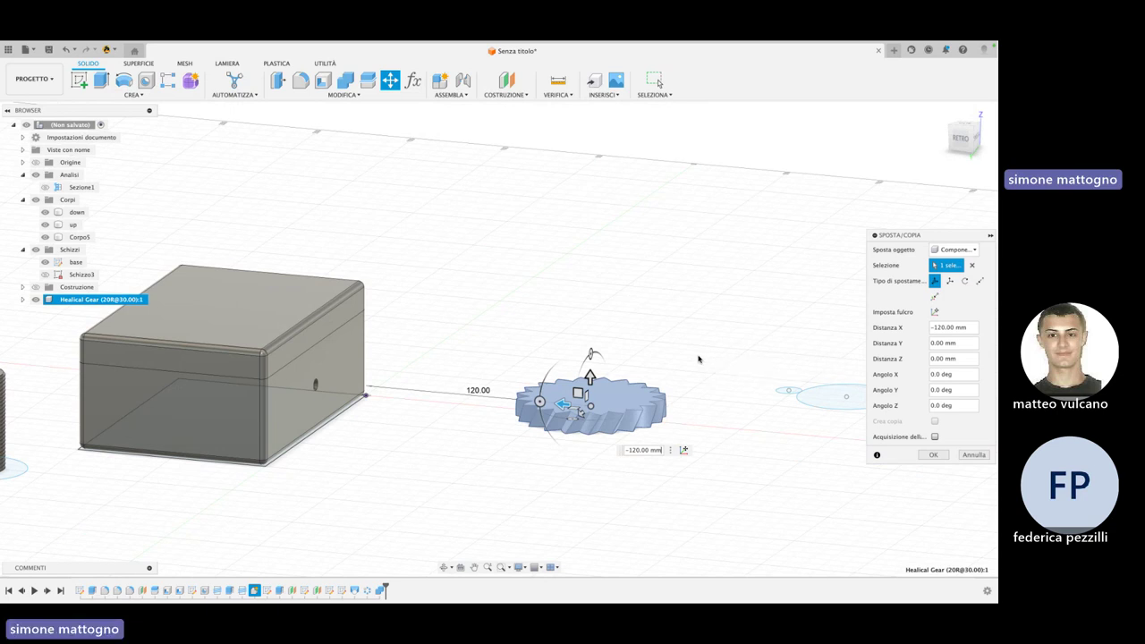
left_click(935, 456)
middle_click_drag(659, 355, 491, 420, "shift")
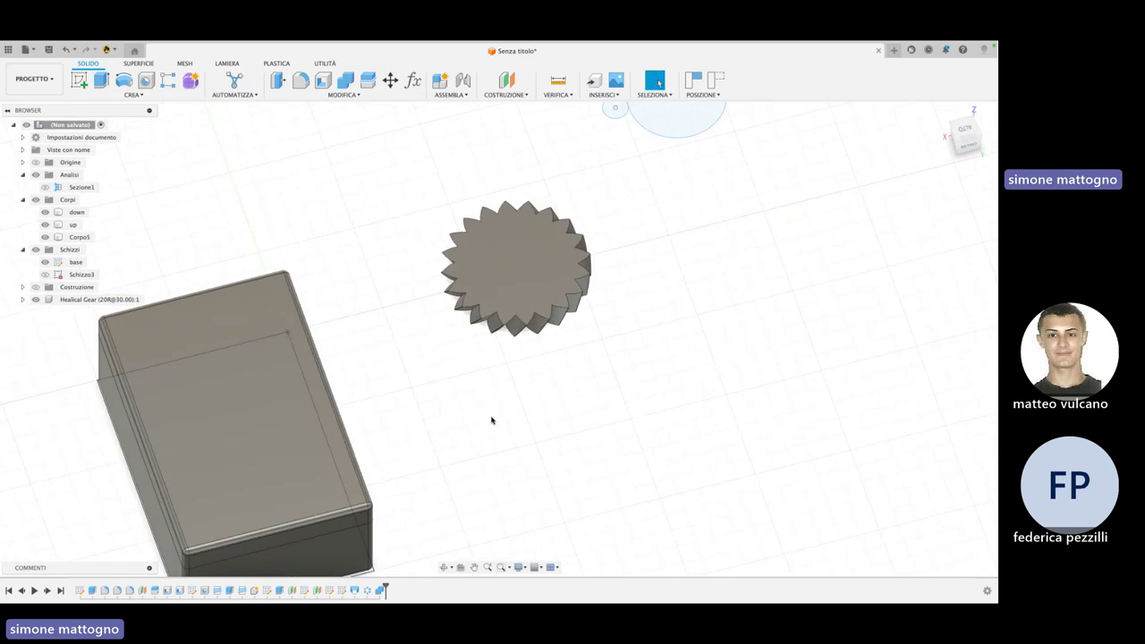
Select the small base-sketch circle and hide it
scroll(519, 376, "down", 3)
scroll(542, 327, "up", 3)
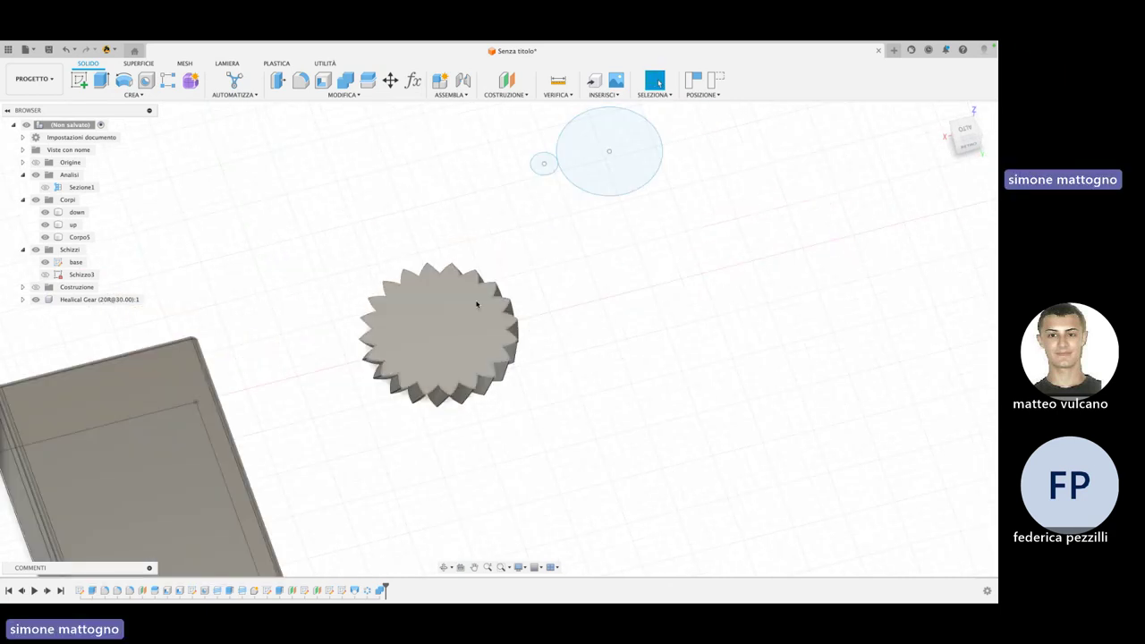
mouse_move(508, 145)
left_mouse_down()
mouse_move(705, 199)
mouse_move(687, 196)
left_mouse_up()
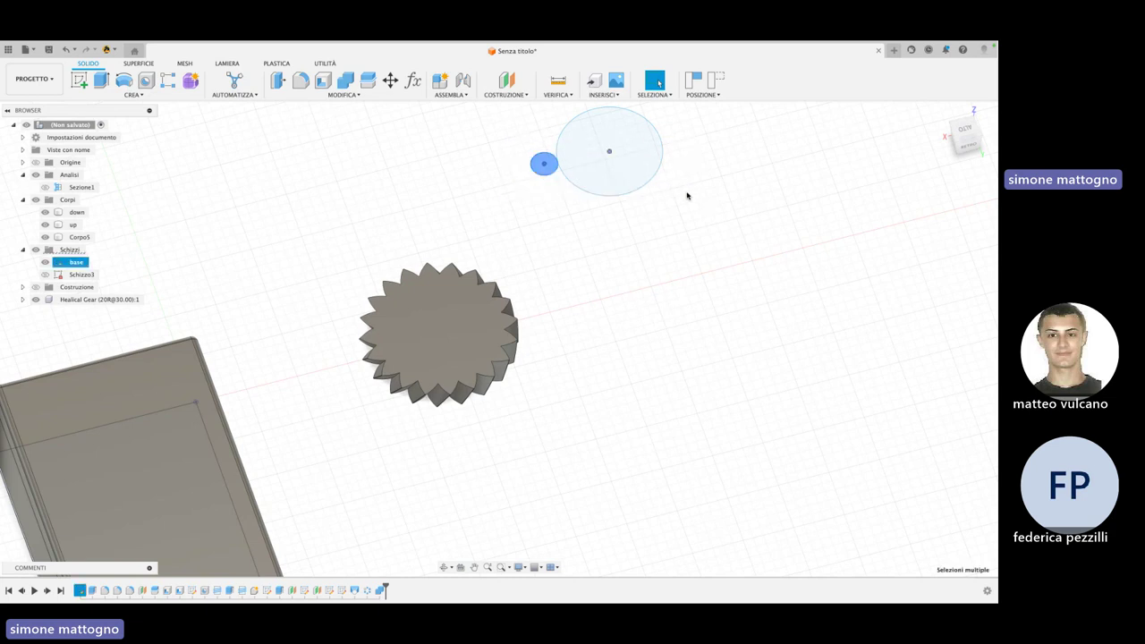
key("Escape")
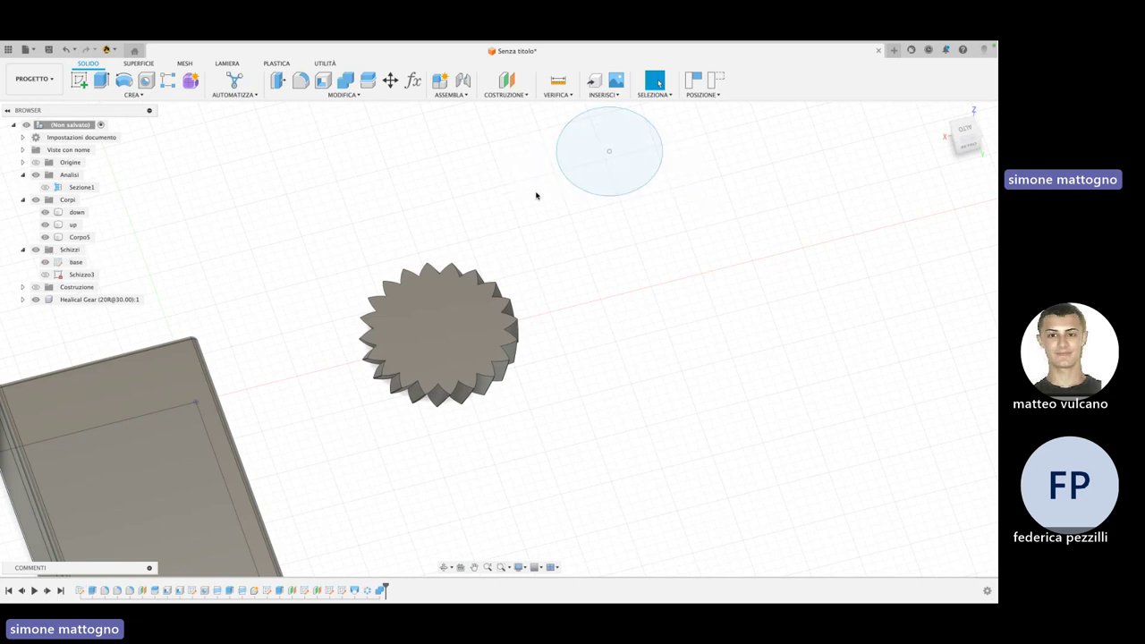
left_click_drag(686, 256, 539, 111)
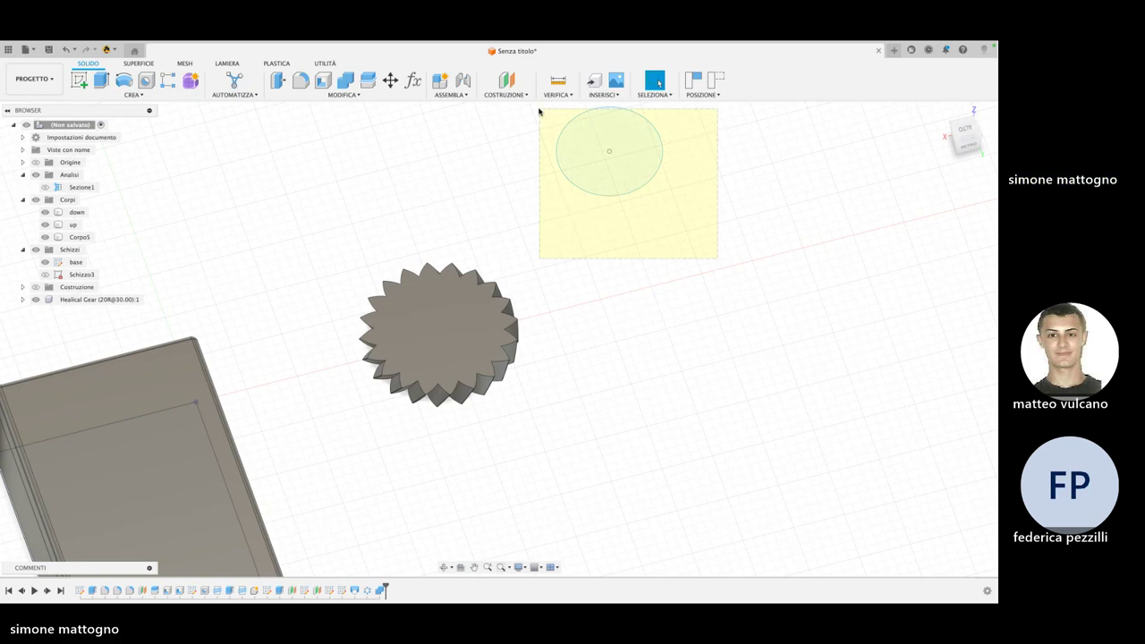
key("v")
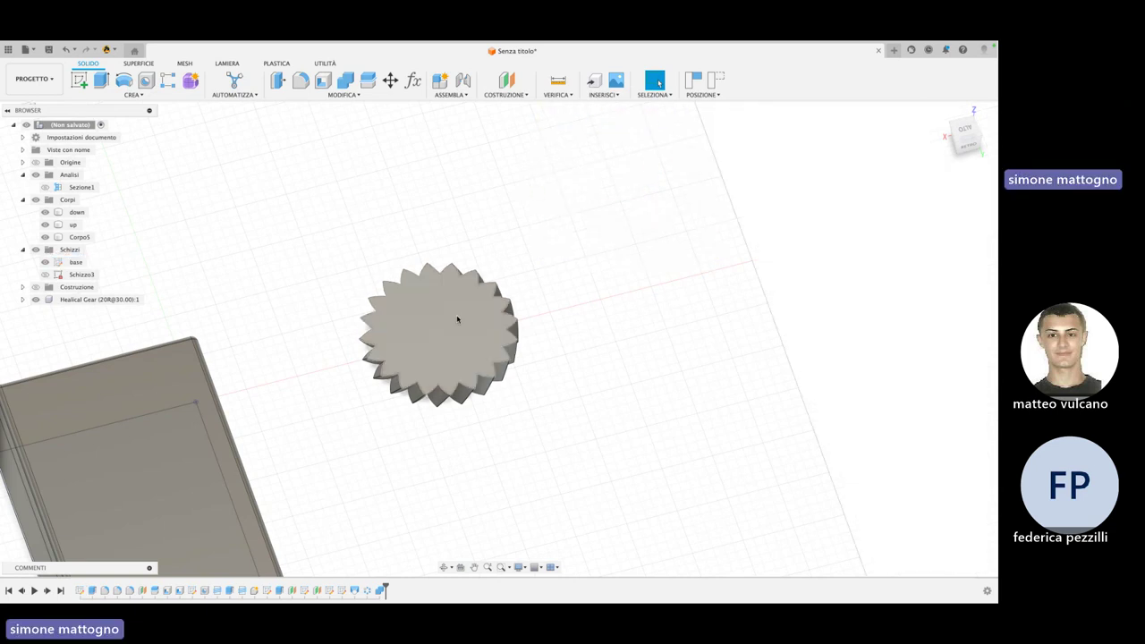
Start a feature on the large gear's top face, answering the component-positions prompt
left_click(428, 337)
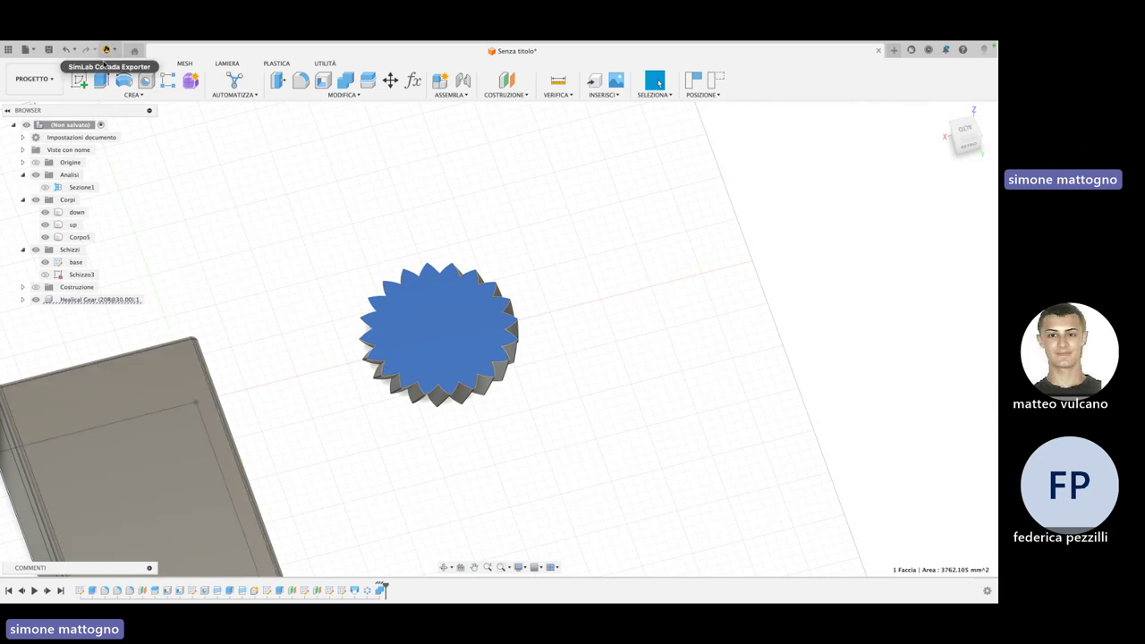
left_click(123, 84)
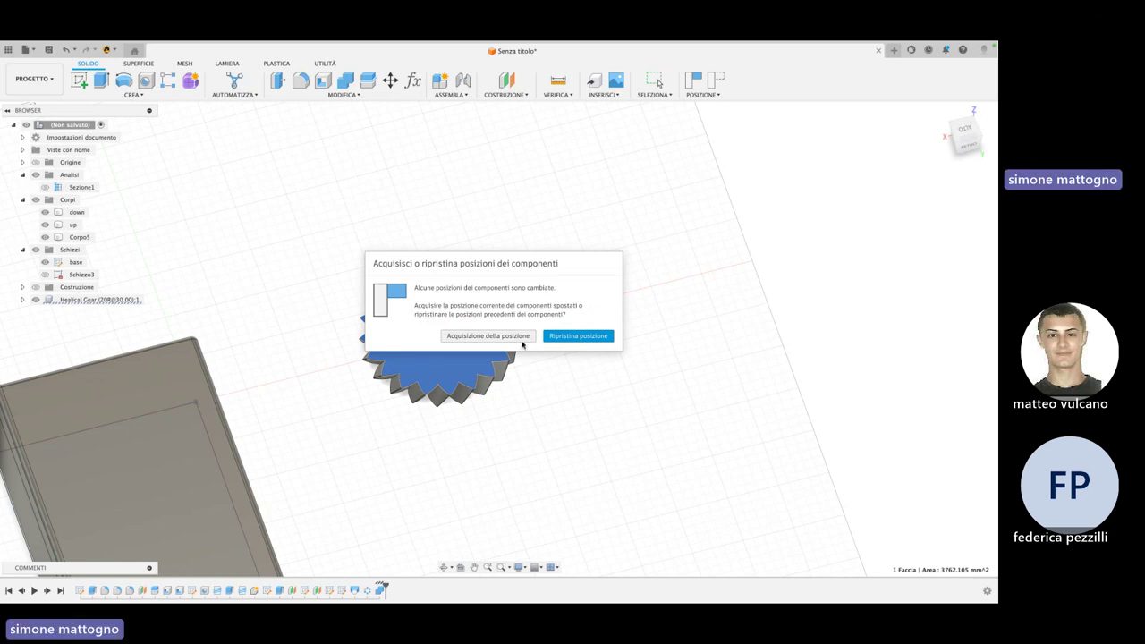
left_click(519, 339)
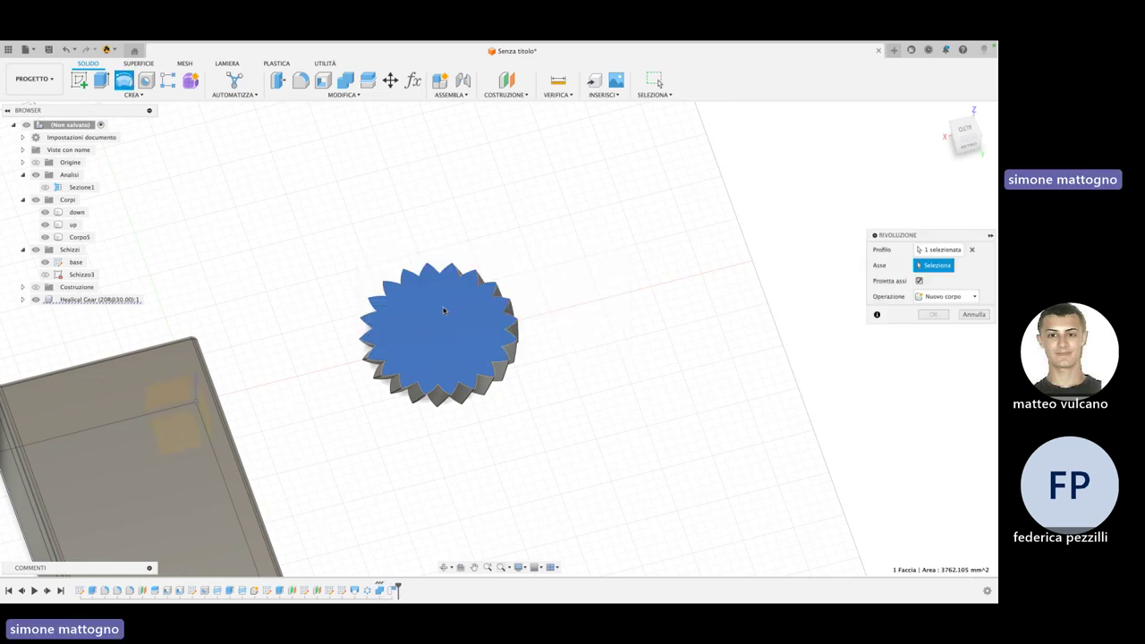
left_click(133, 93)
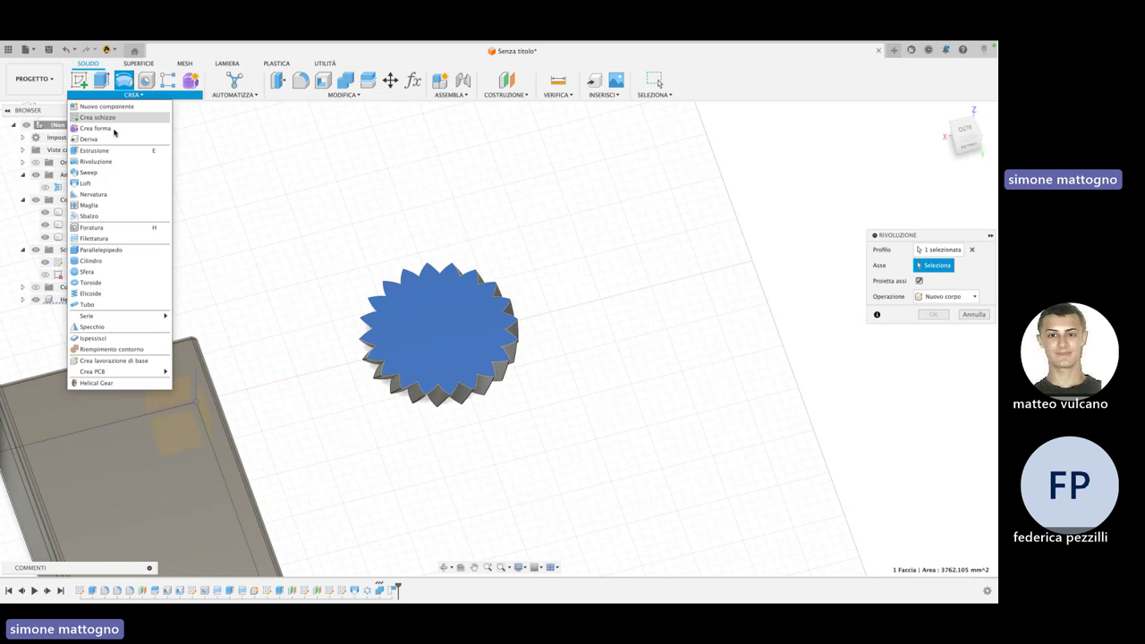
Create a second helical gear with 10 teeth
left_click(128, 383)
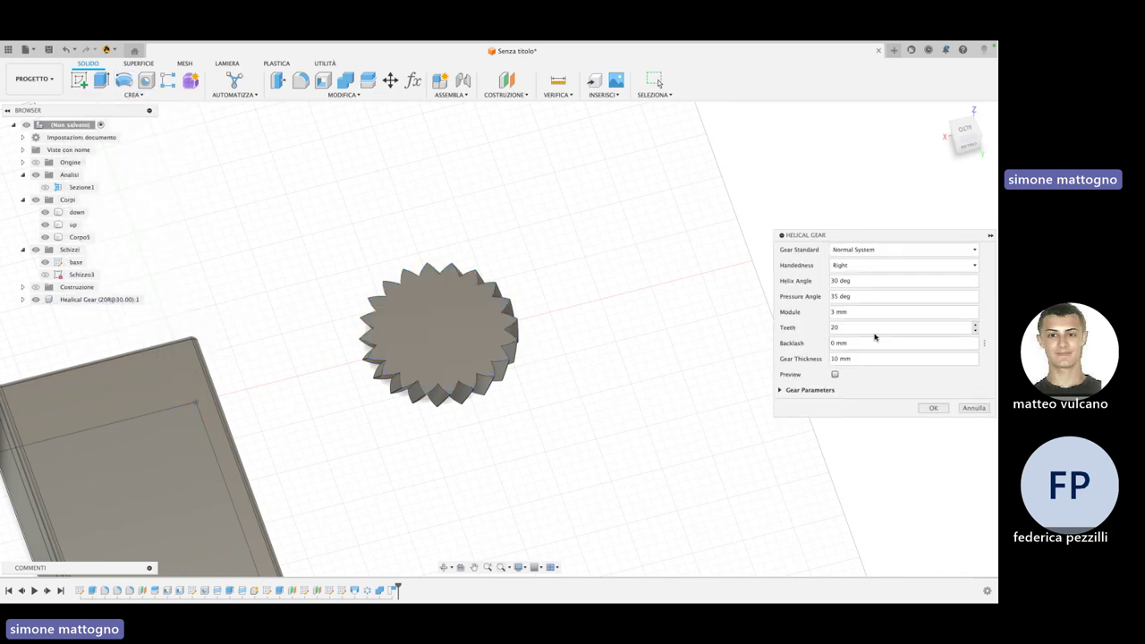
left_click(841, 328)
key("Return")
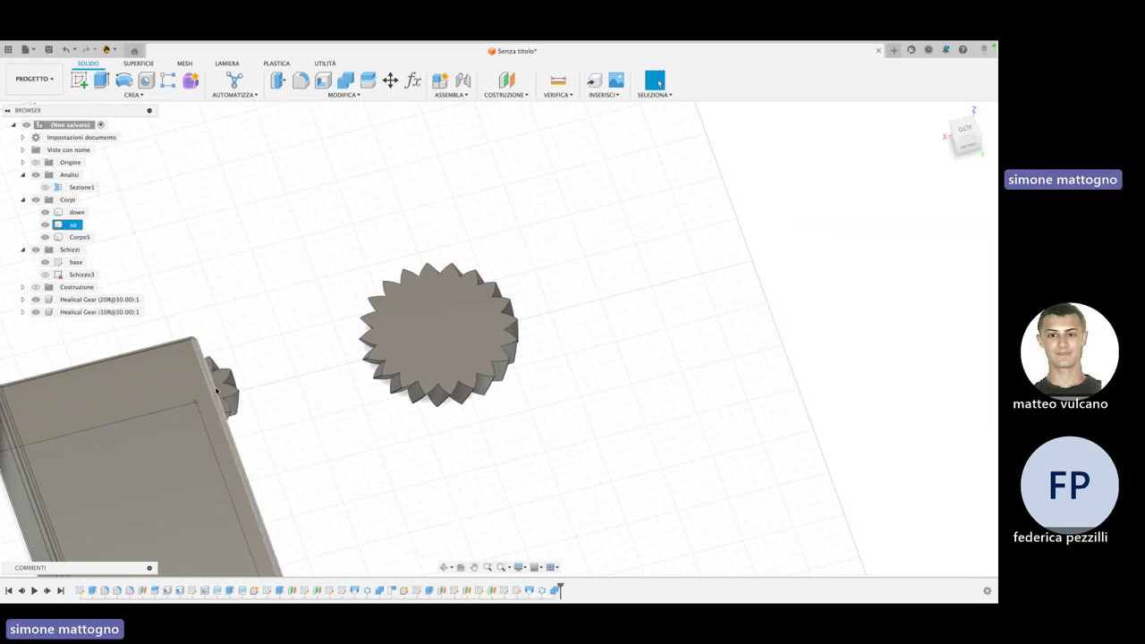
Move the 10-tooth gear -185 mm along X beside the 20-tooth gear
left_click(224, 391)
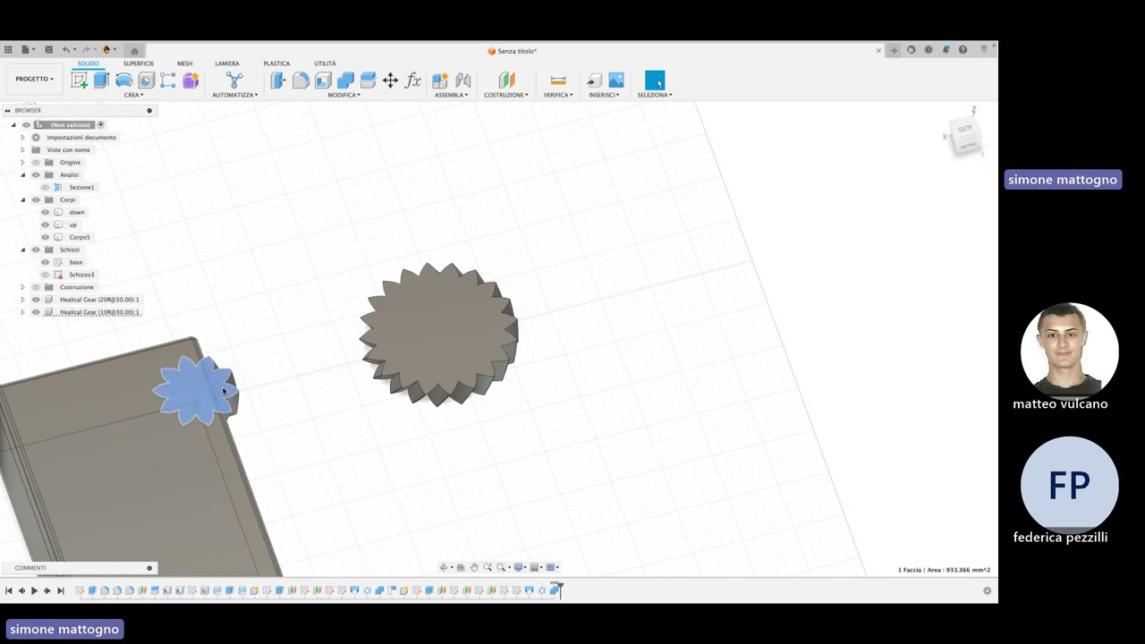
left_click(101, 311)
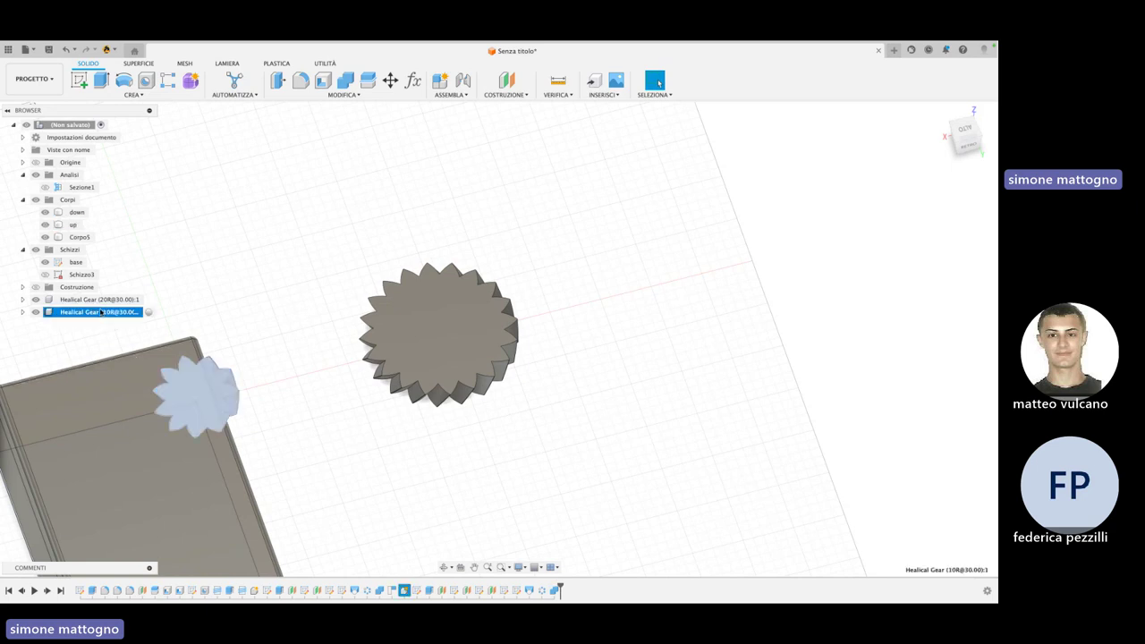
key("m")
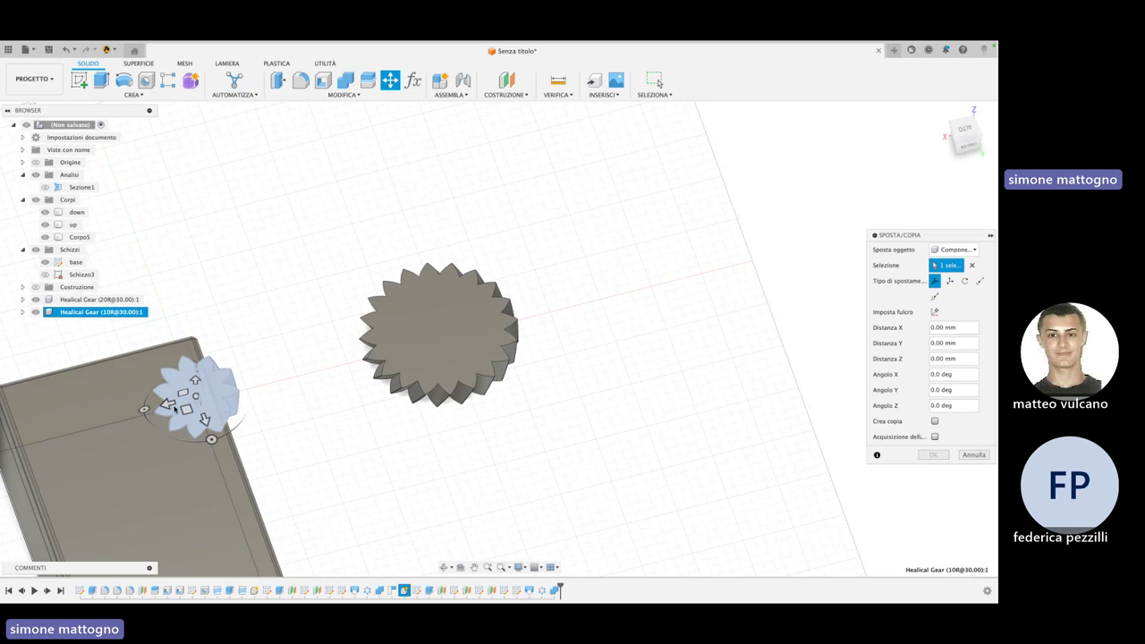
left_click_drag(168, 404, 570, 303)
left_click_drag(640, 303, 548, 324)
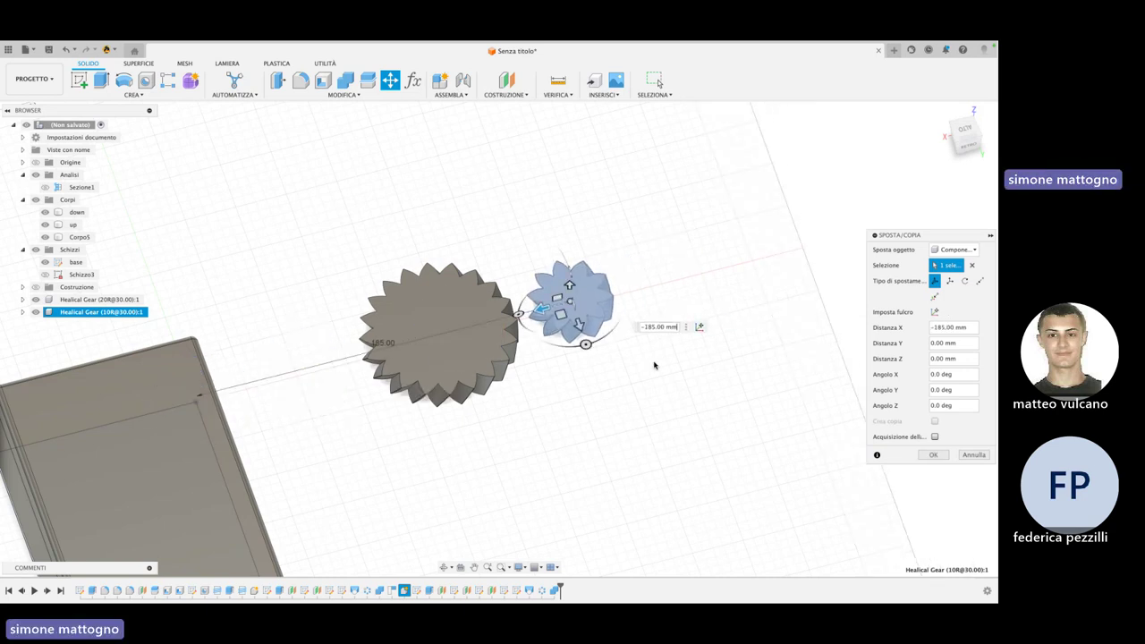
left_click(935, 455)
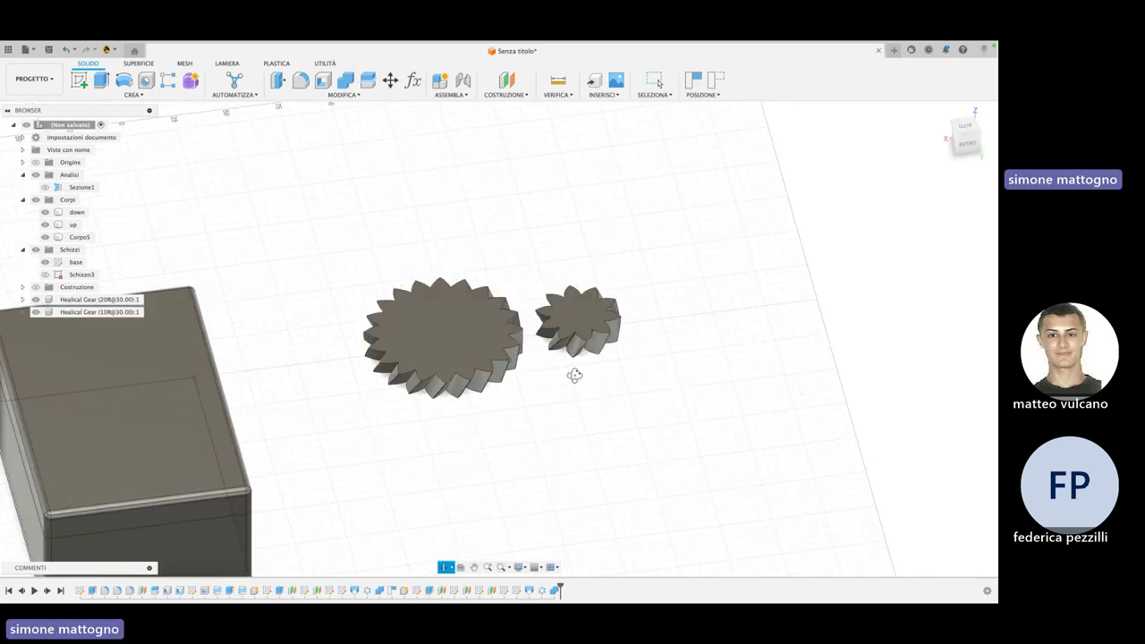
middle_click_drag(587, 400, 525, 336, "shift")
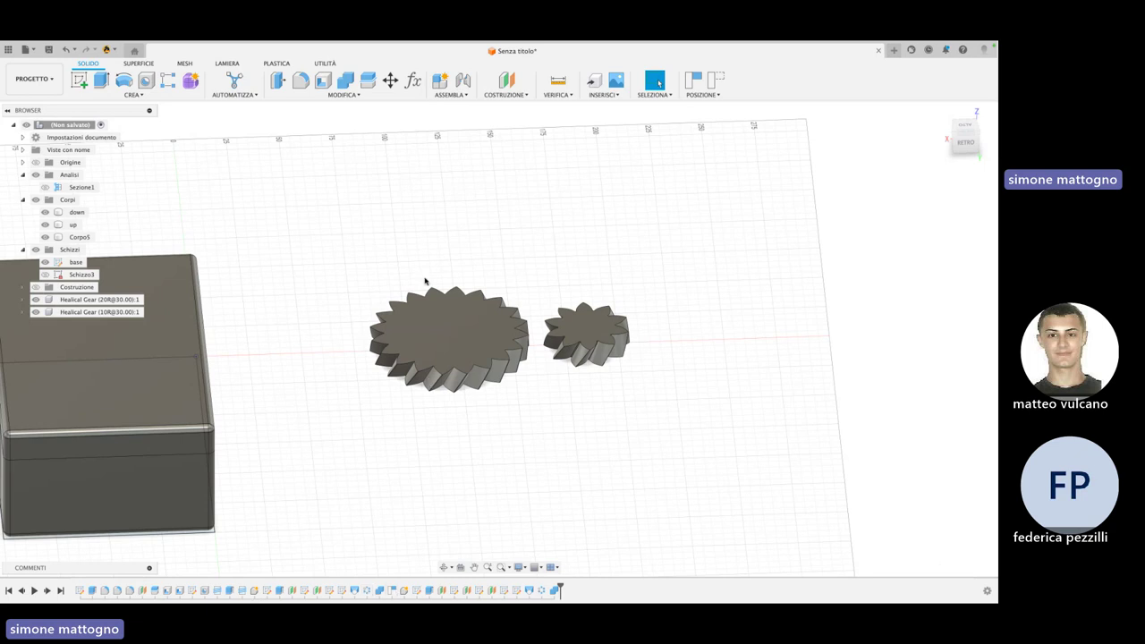
Start Schizzo4 on the large gear's top face, capturing the gears' current positions
left_click(447, 331)
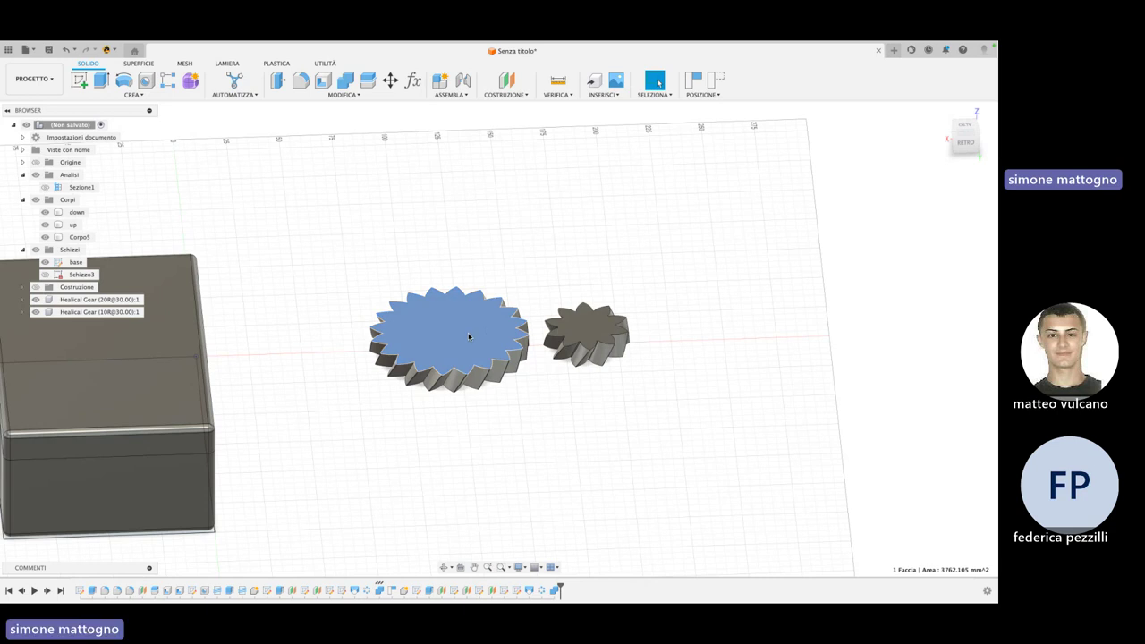
left_click(85, 85)
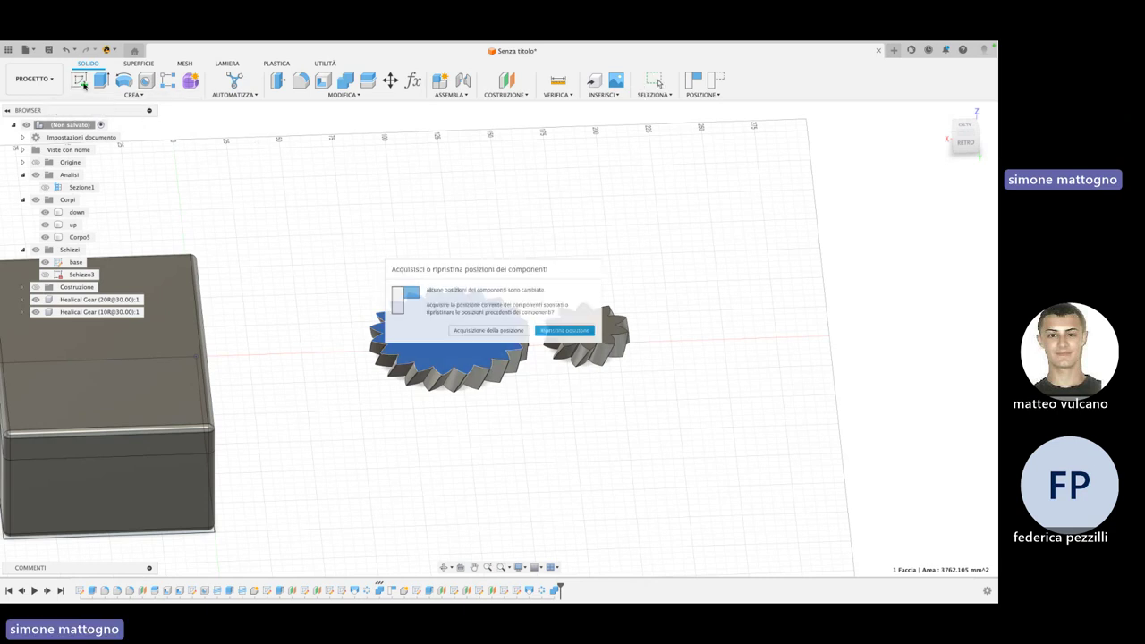
left_click(506, 336)
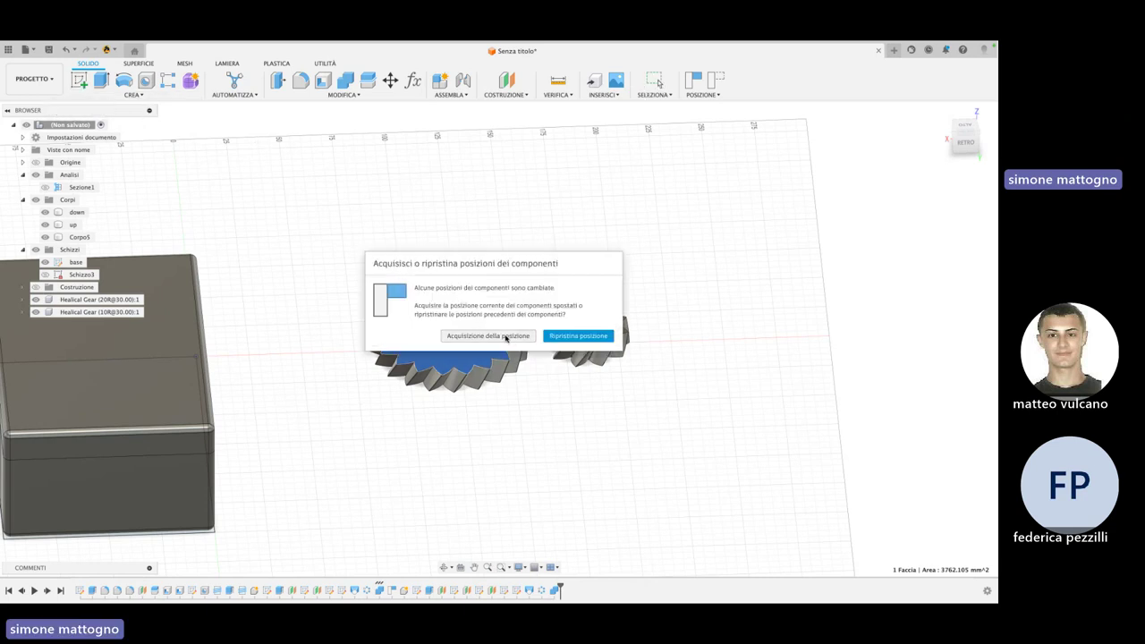
left_click(503, 340)
Draw a 60 mm diameter circle centred on the large gear
scroll(617, 351, "up", 4)
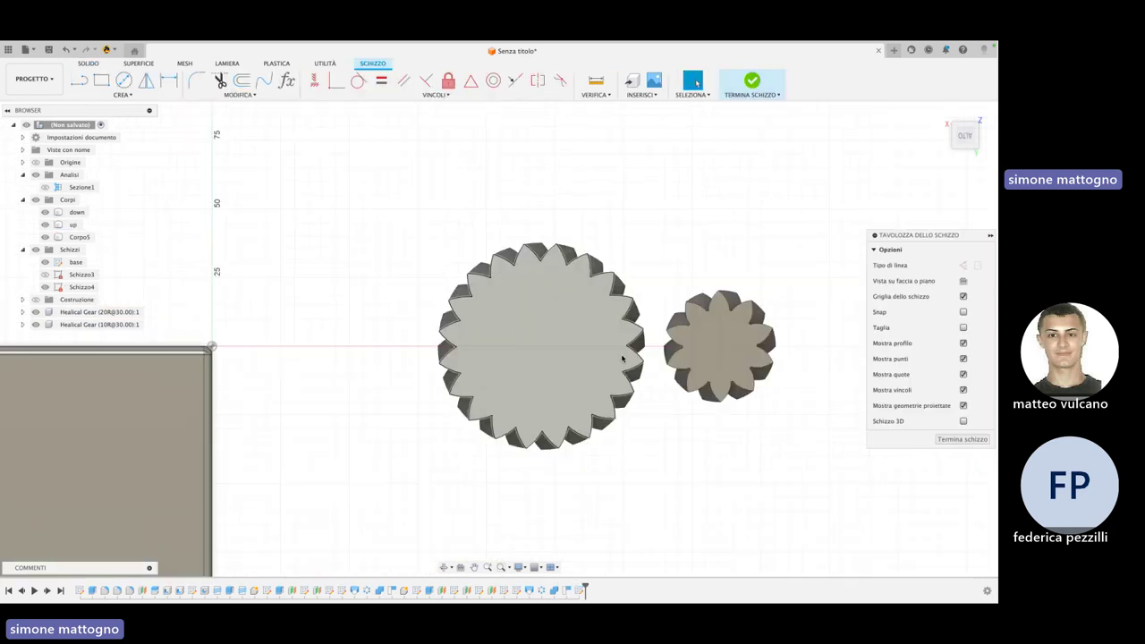
scroll(593, 353, "up", 1)
scroll(593, 353, "up", 3)
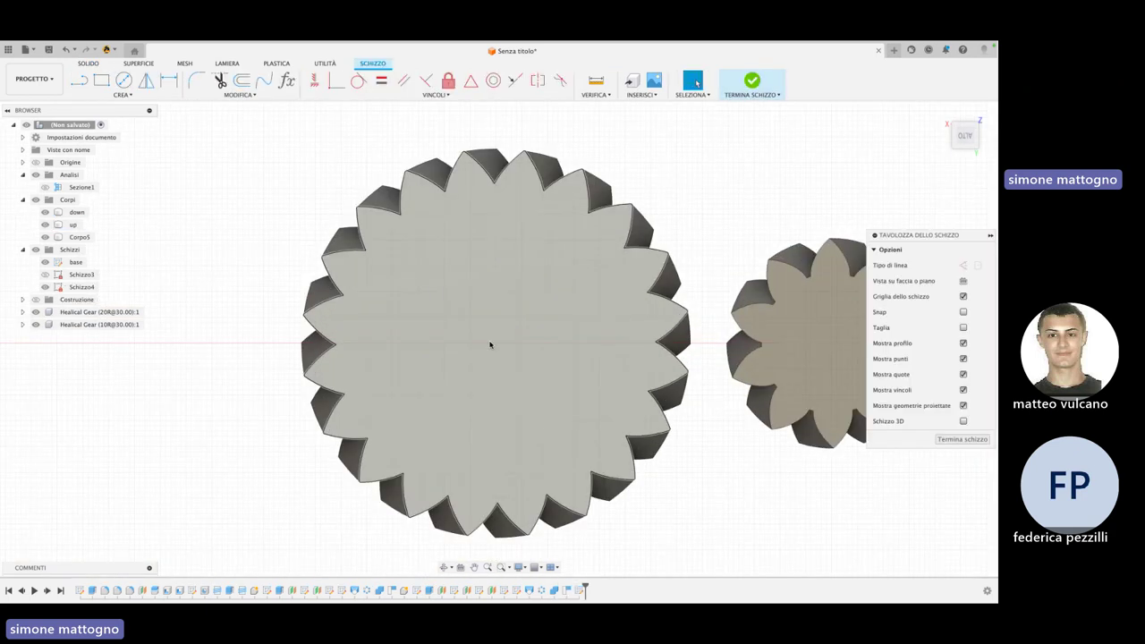
key("c")
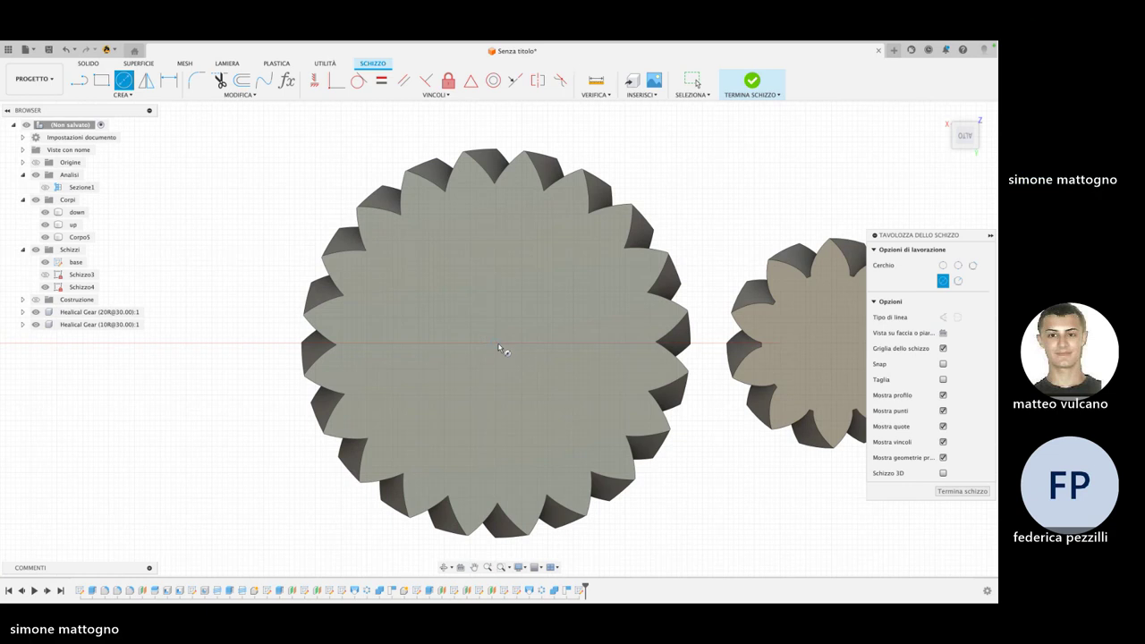
left_click(495, 343)
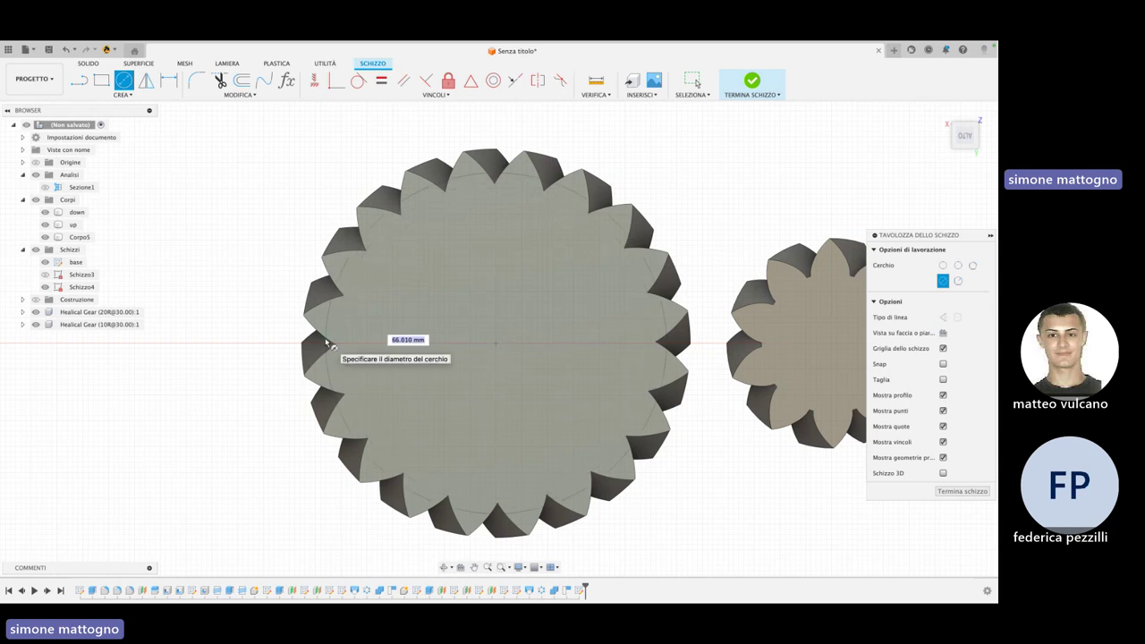
type("60")
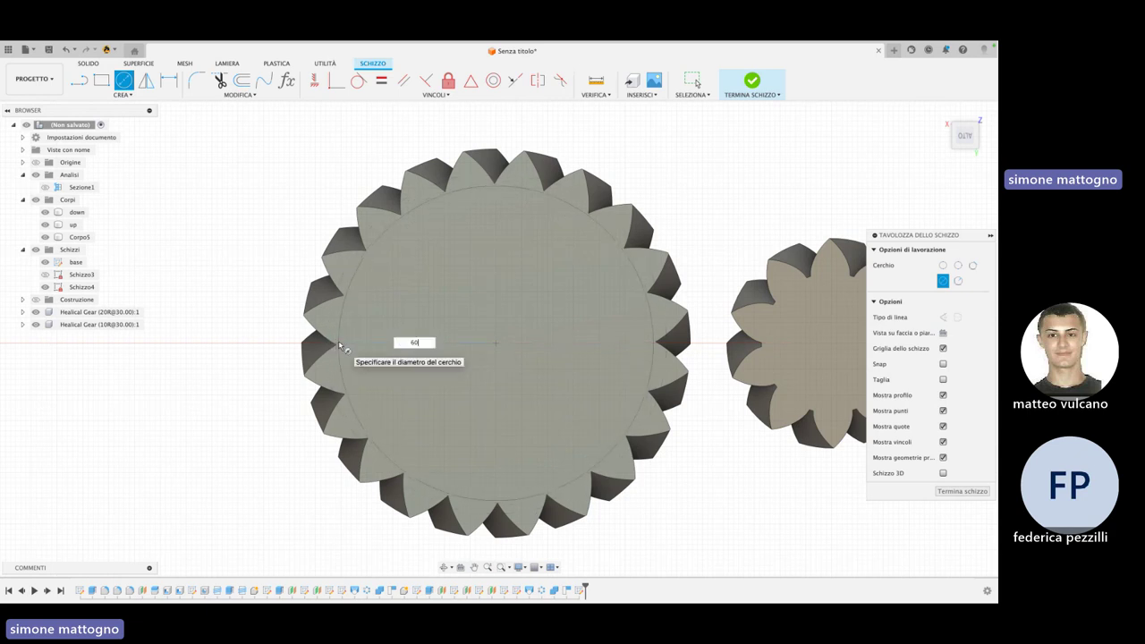
key("Return")
scroll(772, 371, "down", 2)
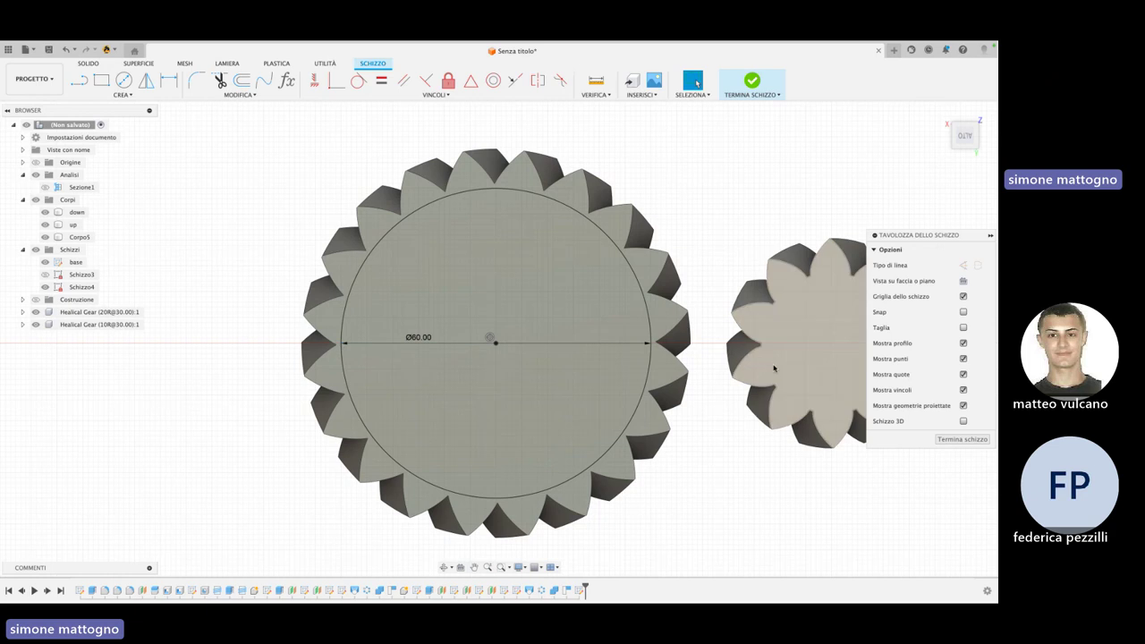
scroll(708, 348, "down", 2)
scroll(578, 365, "up", 5)
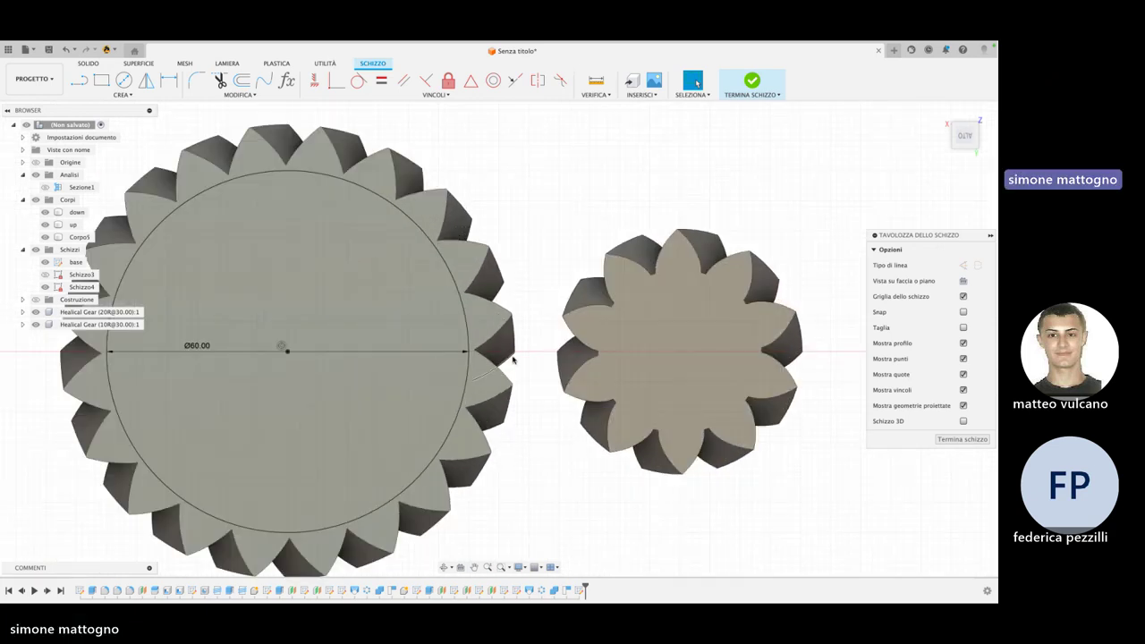
Draw a construction line from the circle centre to the small gear
key("l")
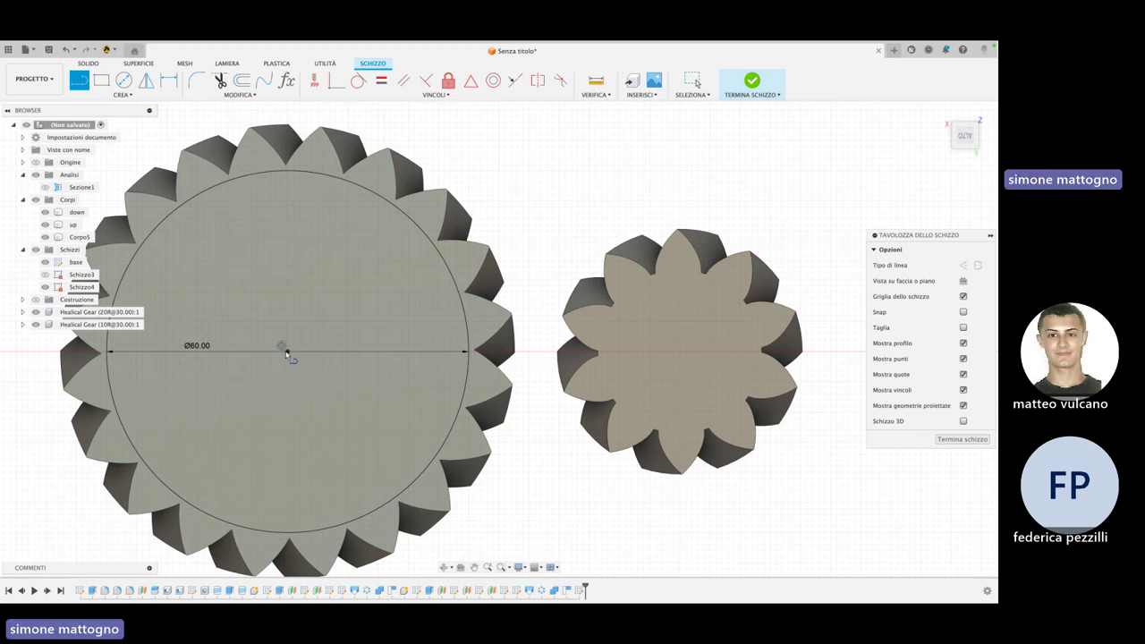
left_click(286, 352)
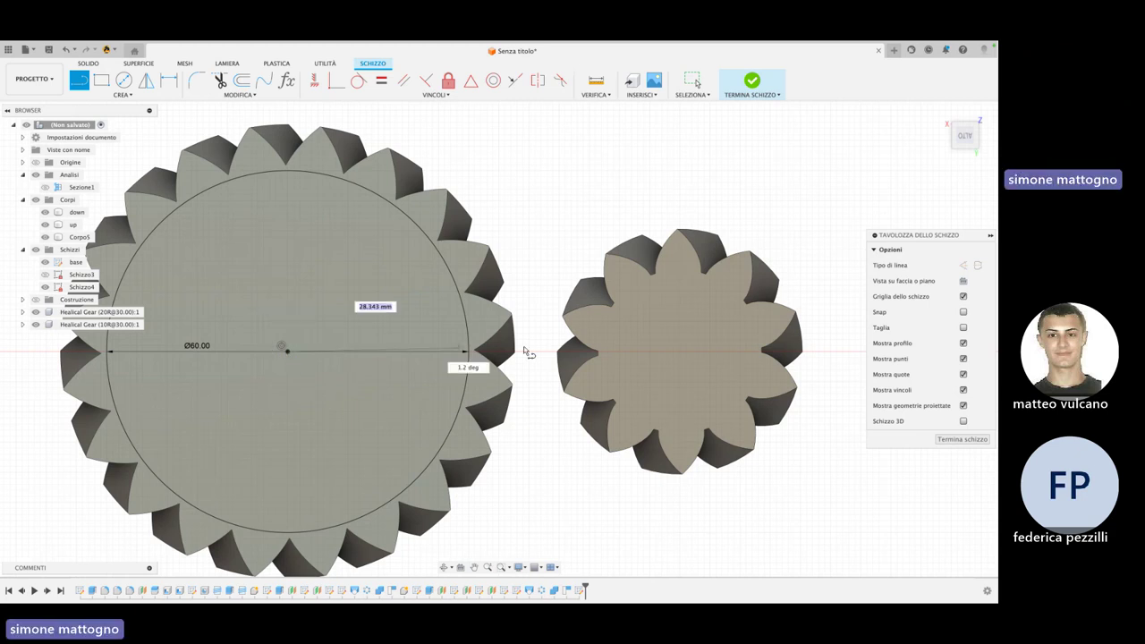
left_click(750, 354)
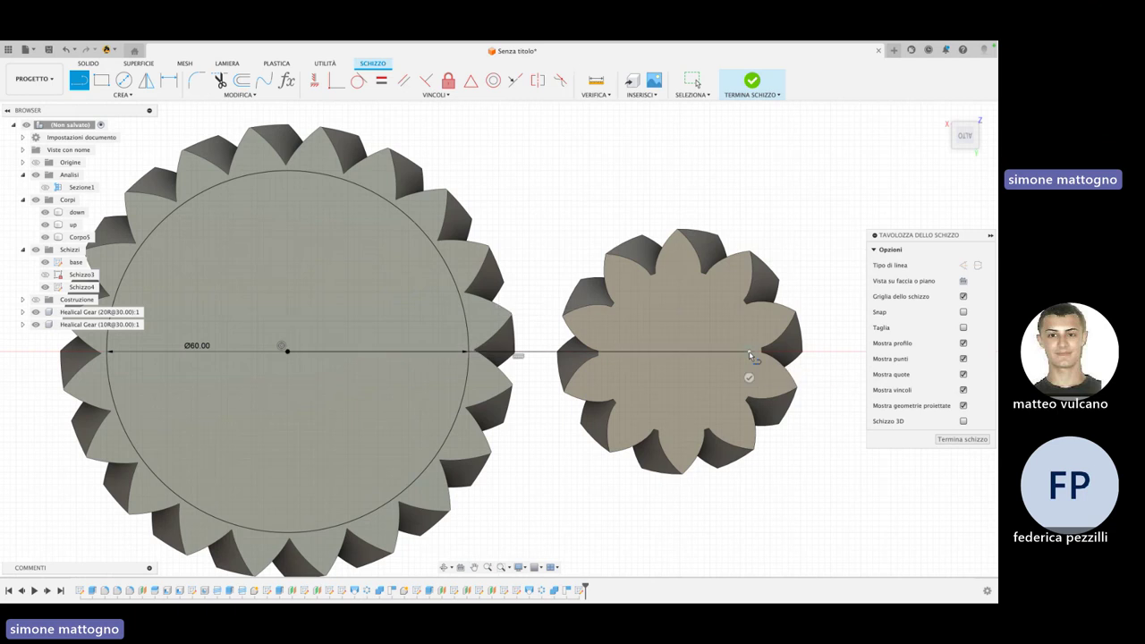
key("Escape")
key("Escape")
left_click(699, 353)
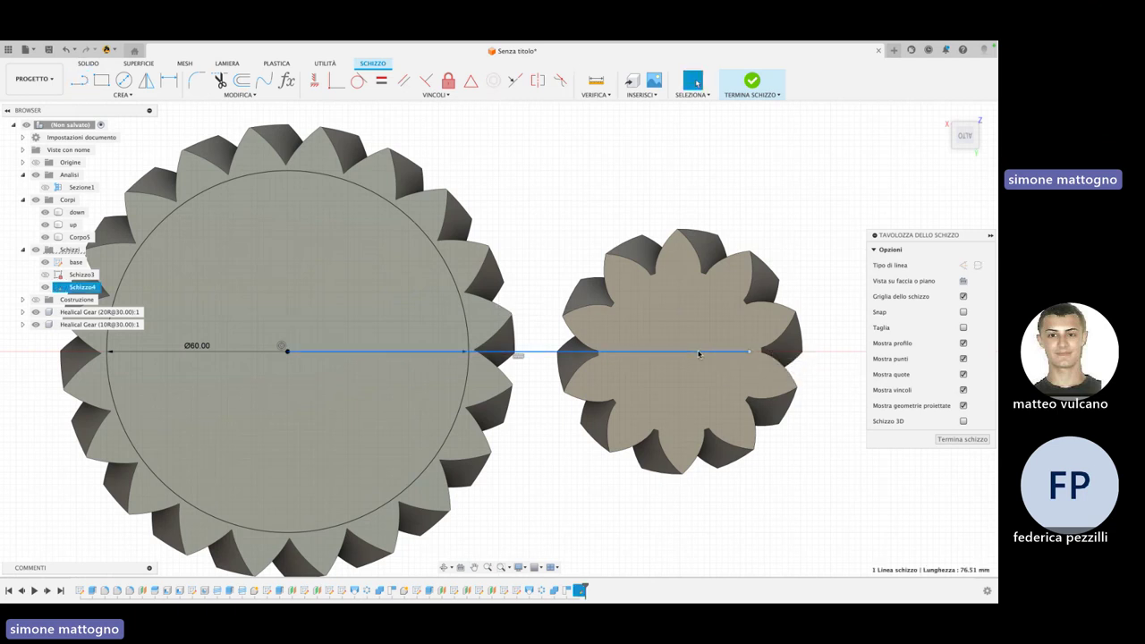
key("x")
left_click(990, 236)
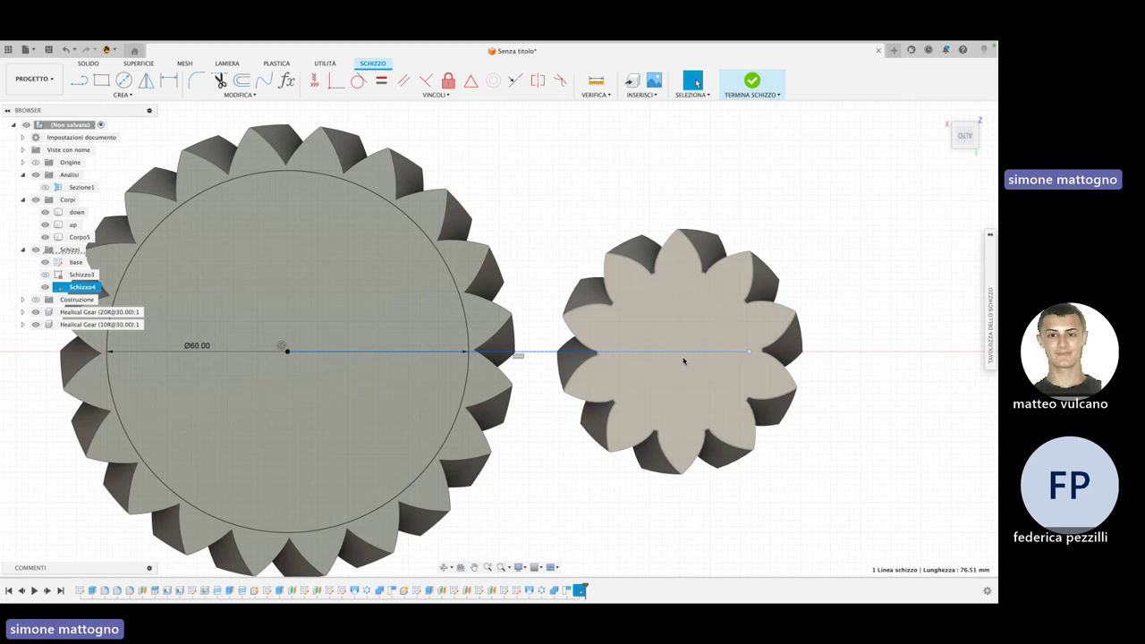
Draw a 20 mm diameter circle centred on the small gear
key("c")
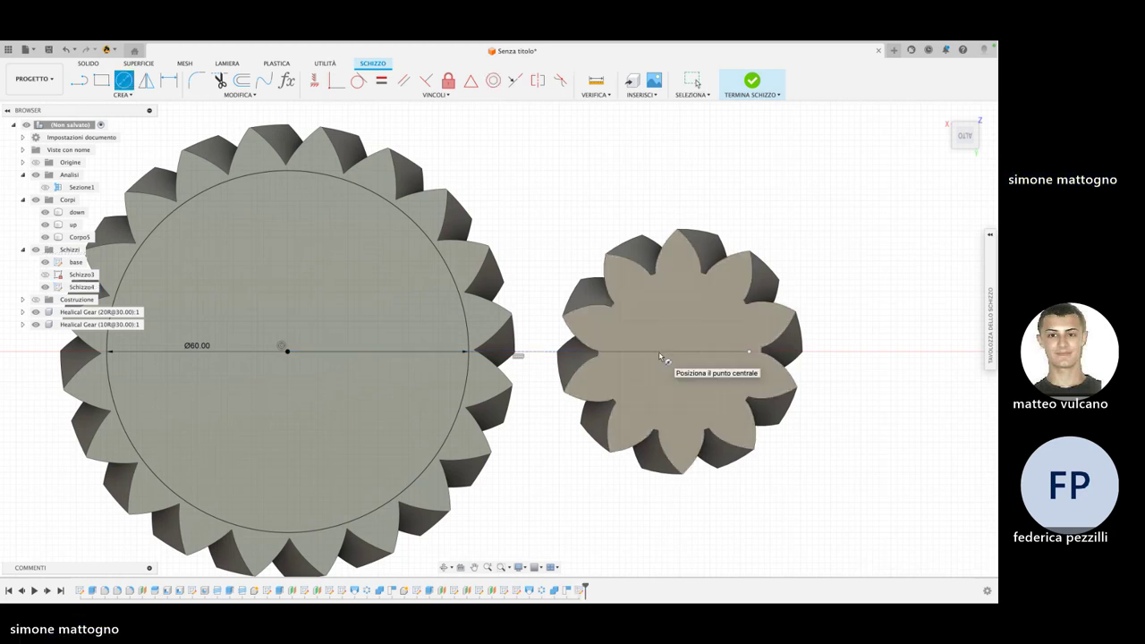
left_click(660, 352)
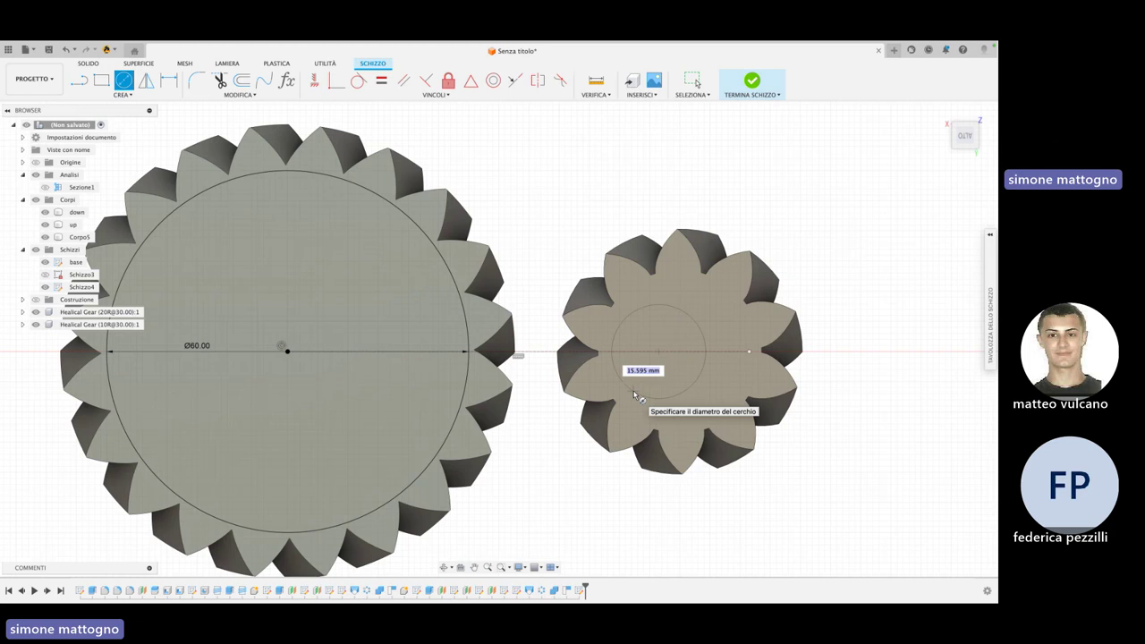
type("20")
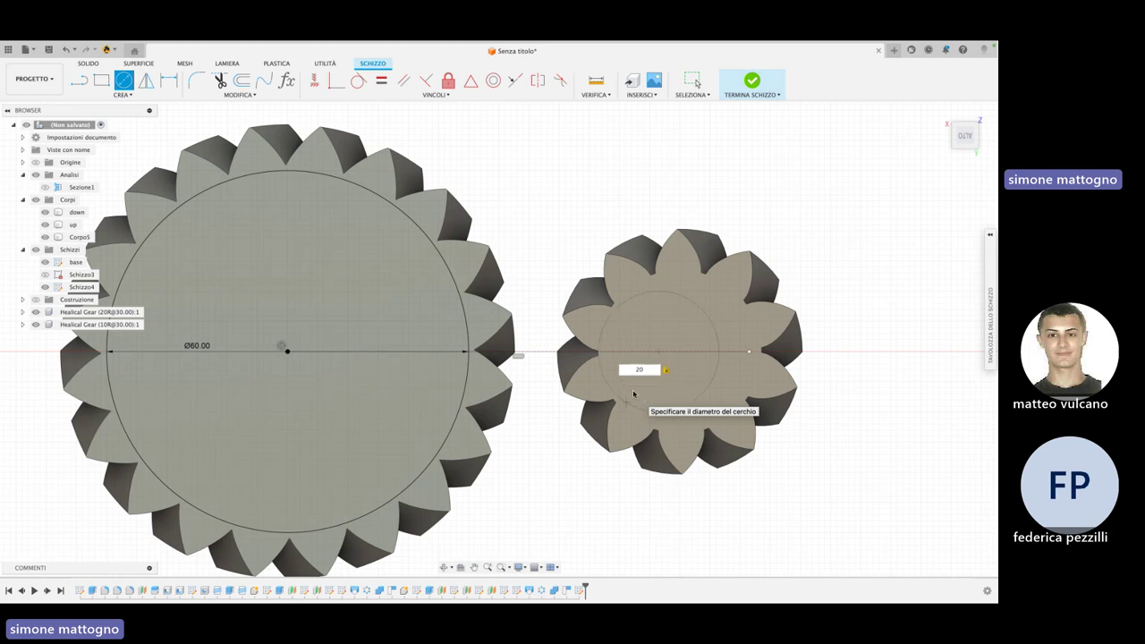
key("Return")
key("Escape")
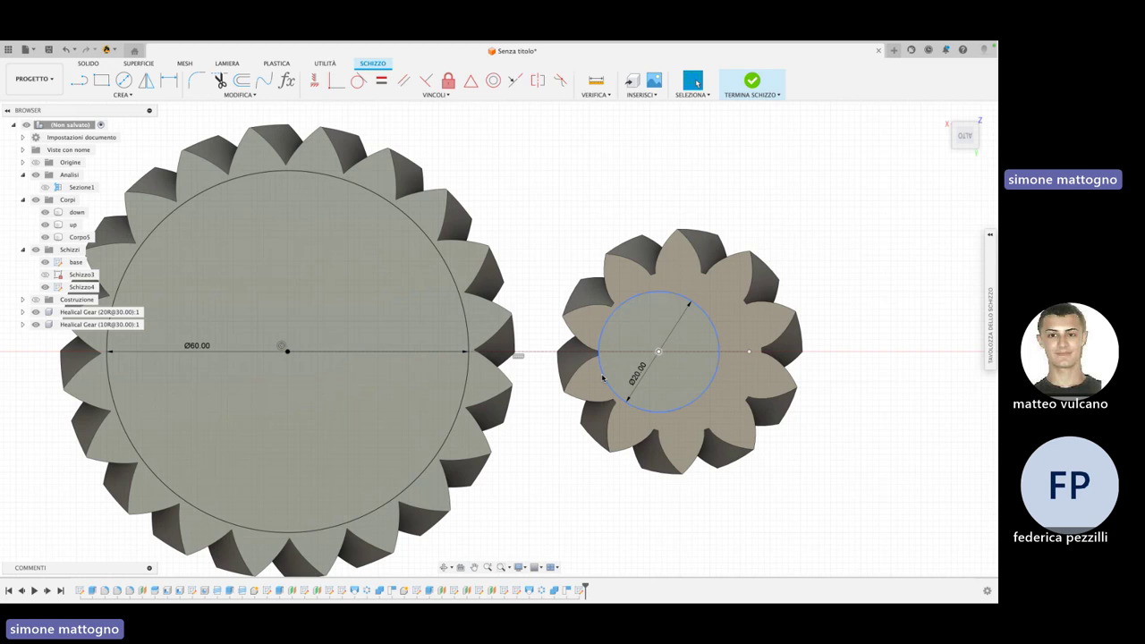
Make the 20 mm circle tangent to the Ø60 circle and finish the sketch
left_click(602, 378)
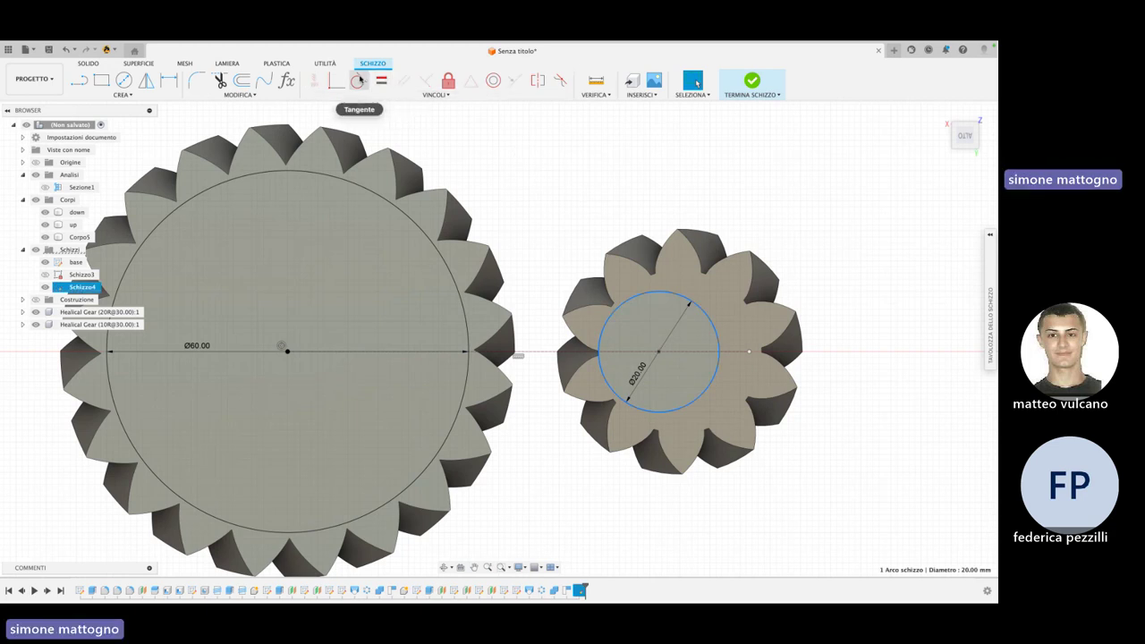
left_click(357, 81)
left_click(438, 253)
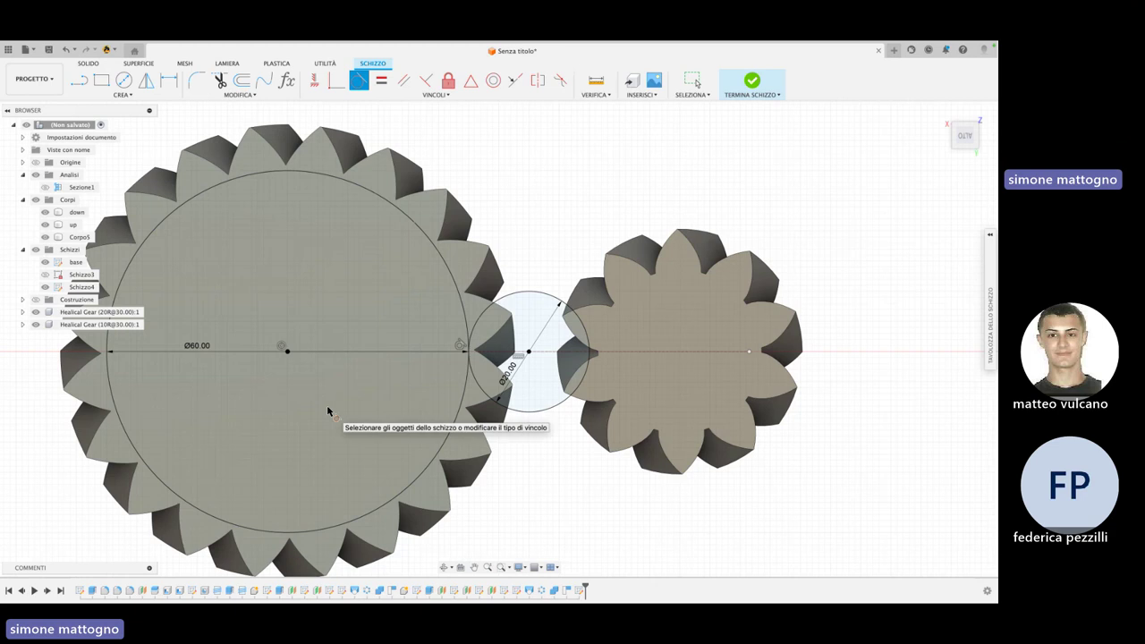
key("Escape")
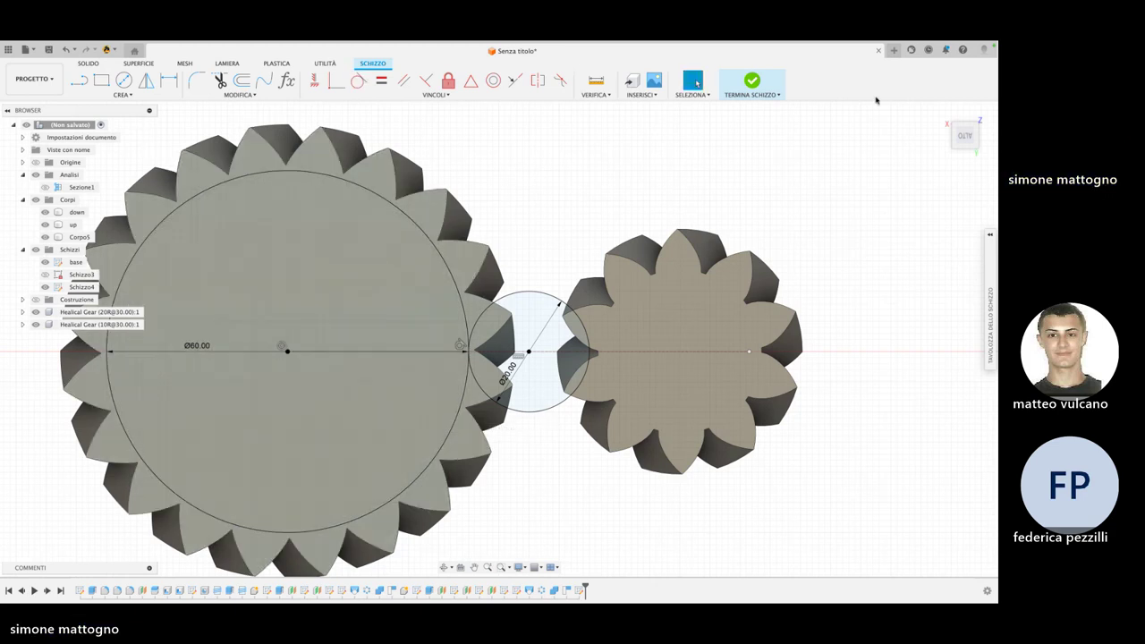
left_click(751, 81)
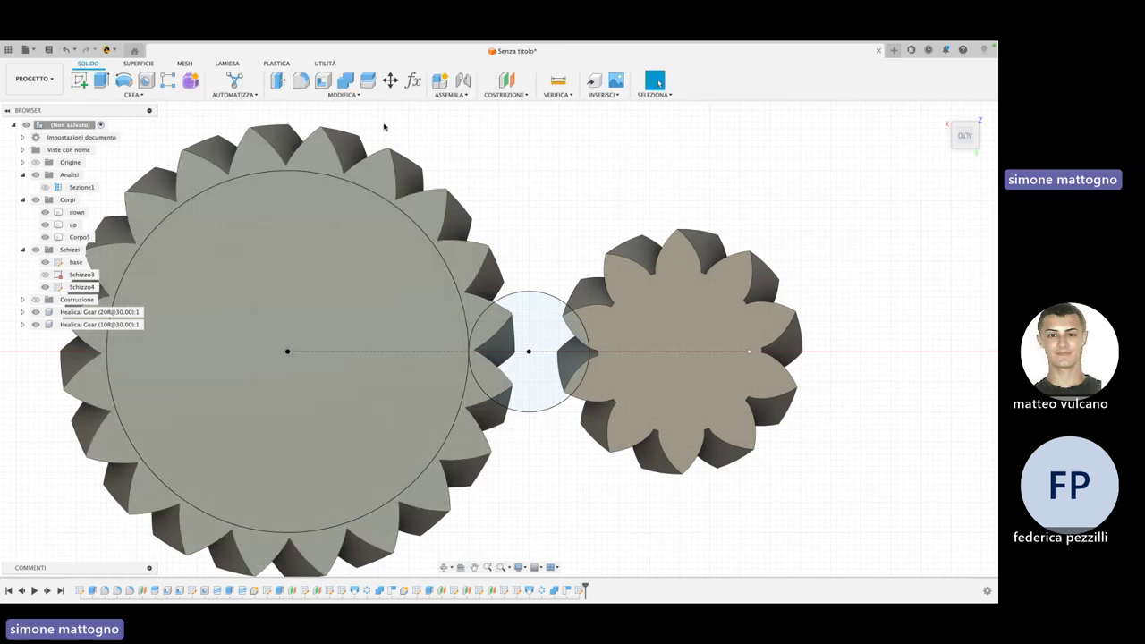
left_click(132, 93)
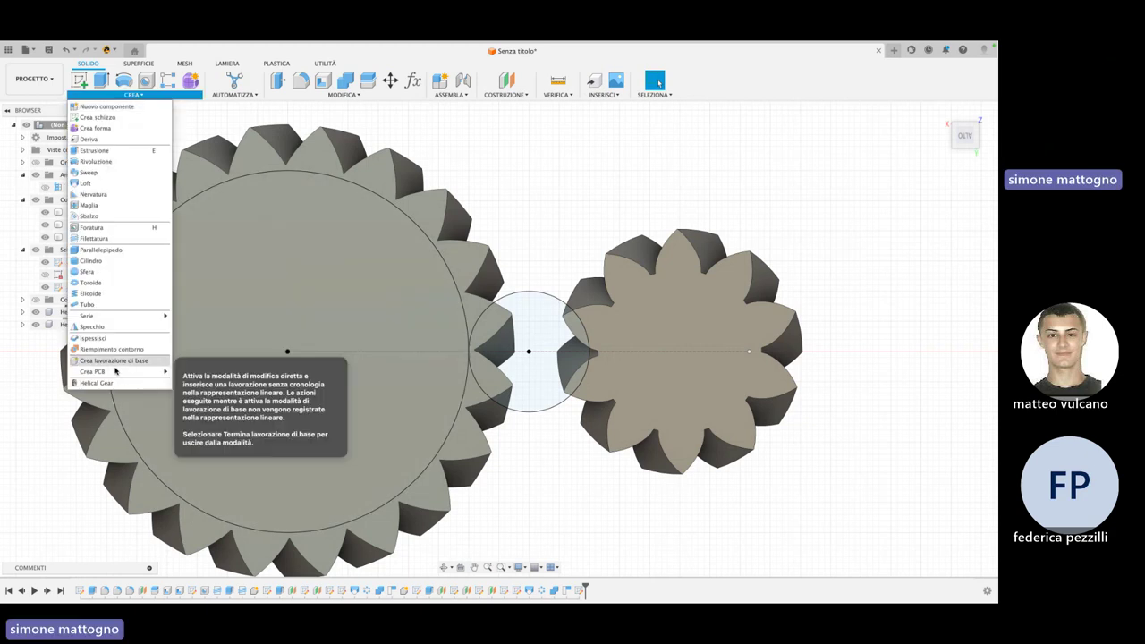
Add a 20-tooth helical gear, reviewing its 3 mm module, 30° helix and 35° pressure angle
left_click(96, 383)
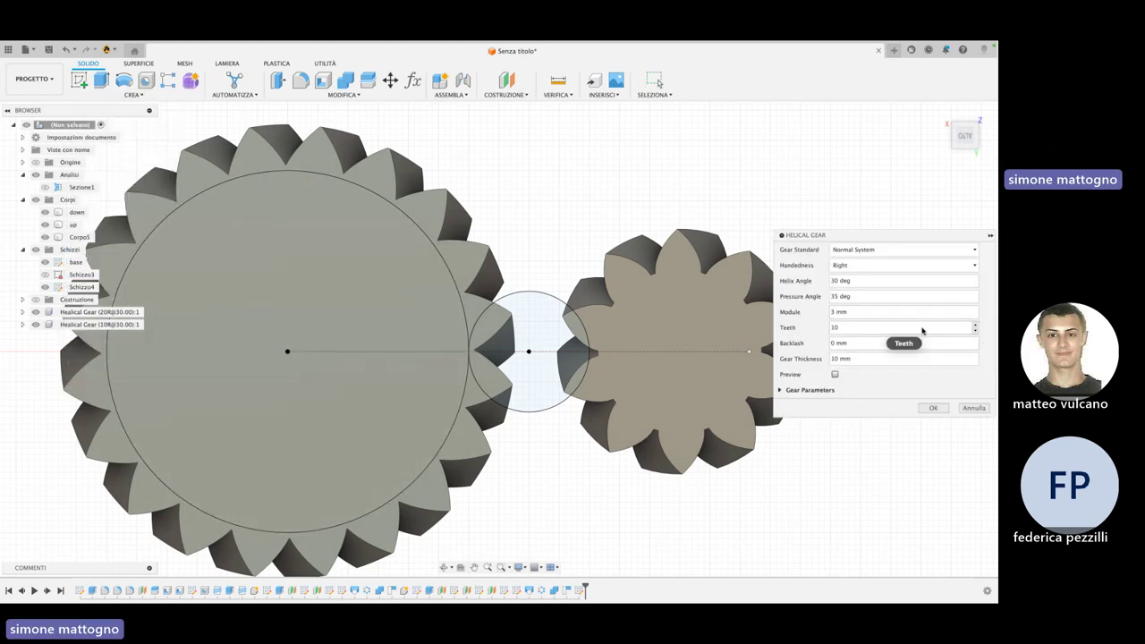
left_click_drag(922, 331, 815, 330)
type("20")
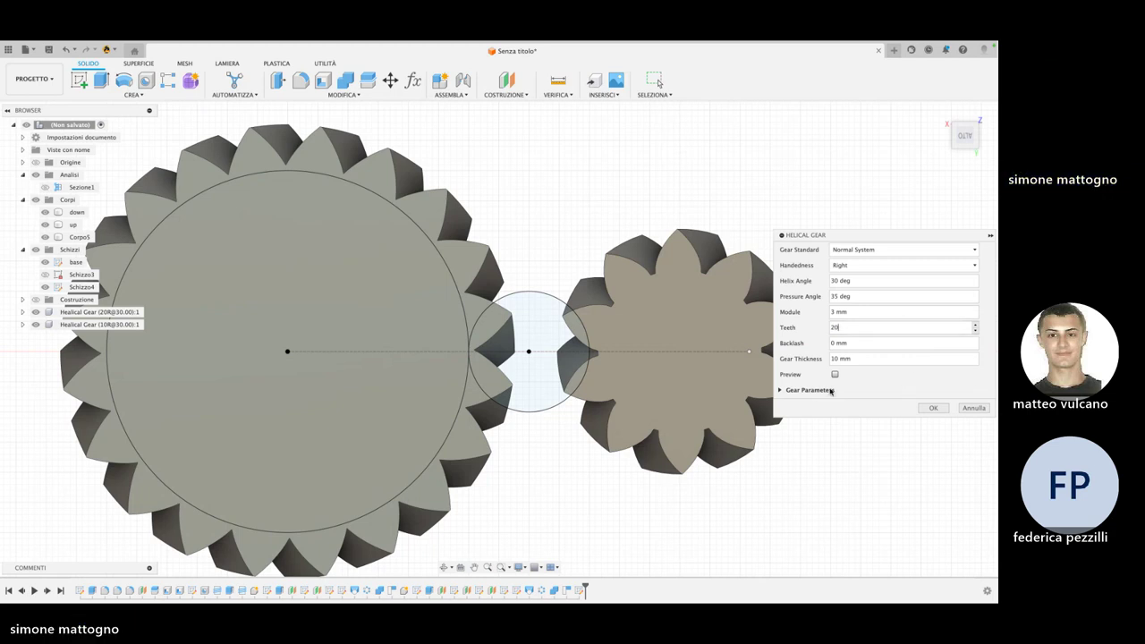
left_click(780, 391)
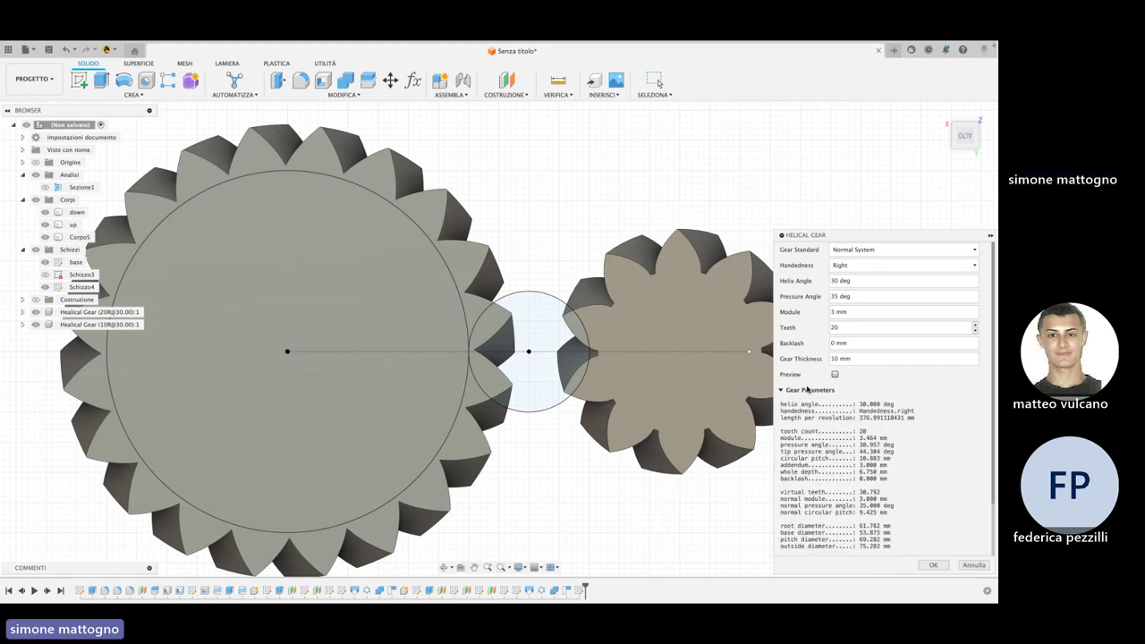
scroll(888, 426, "down", 2)
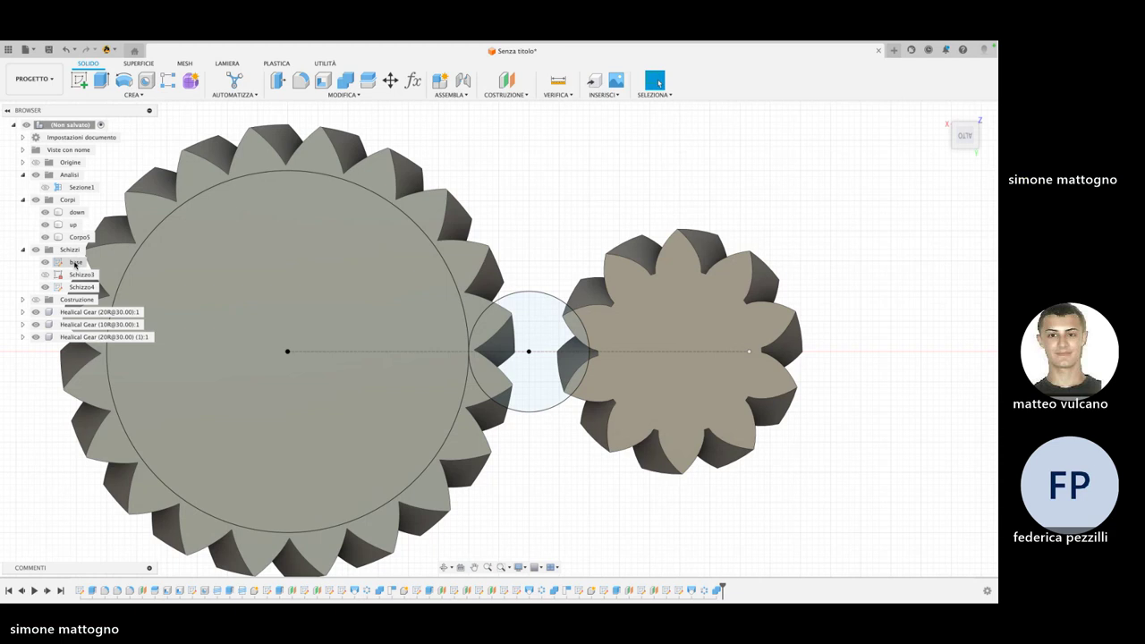
Edit Schizzo4's Ø60 circle dimension to Ø69.282, moving the 20 mm circle to the gears' mesh
right_click(80, 289)
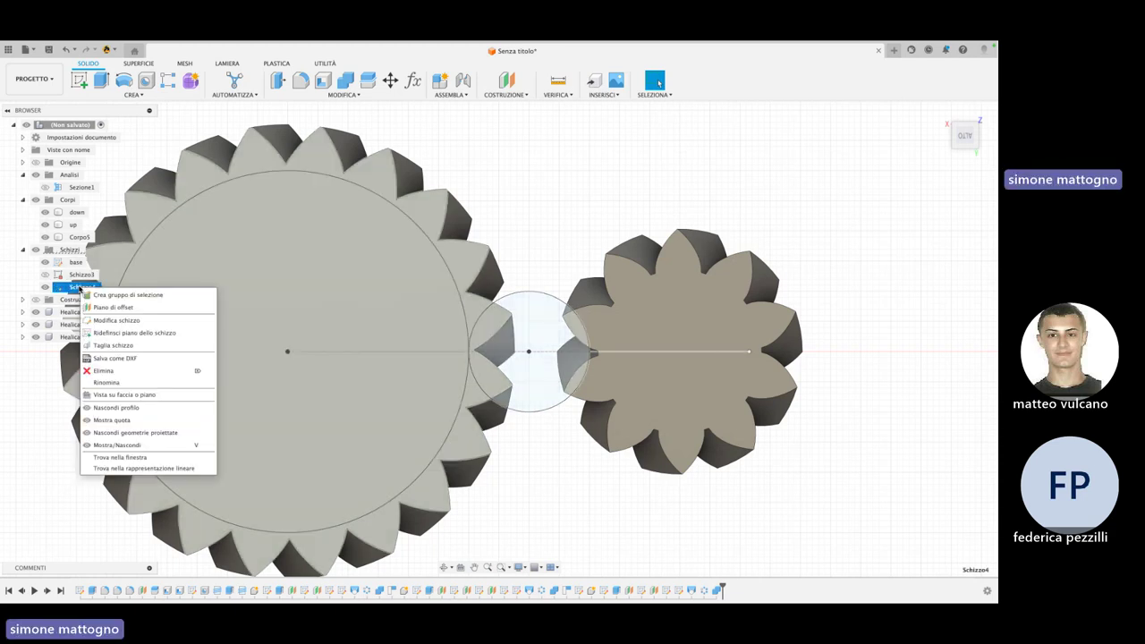
left_click(122, 321)
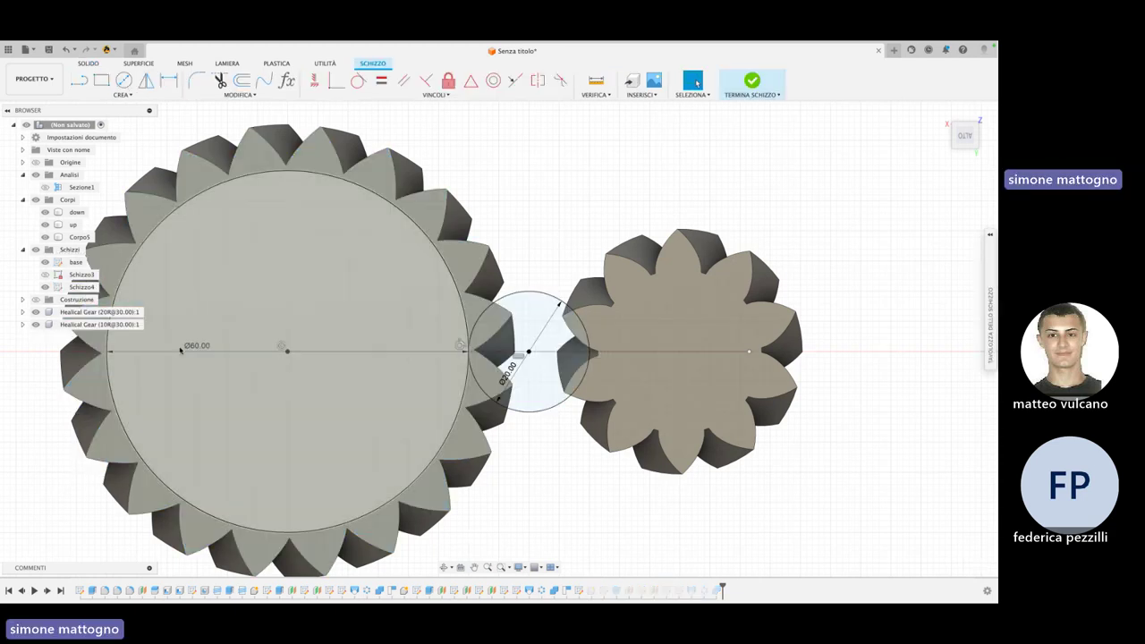
double_click(187, 347)
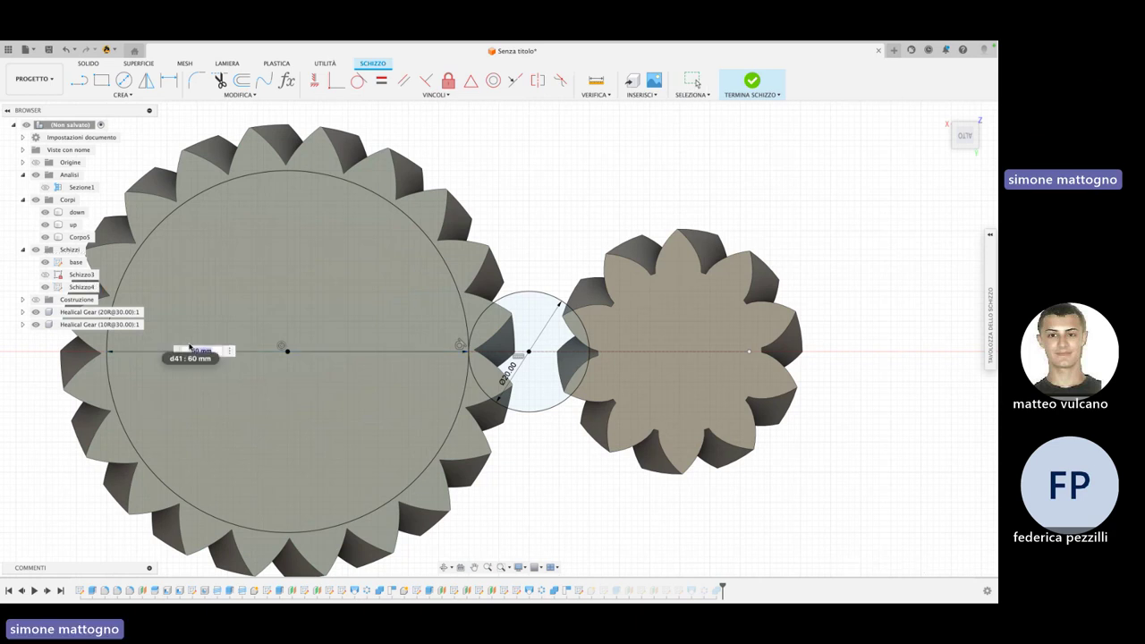
type("60")
key("Return")
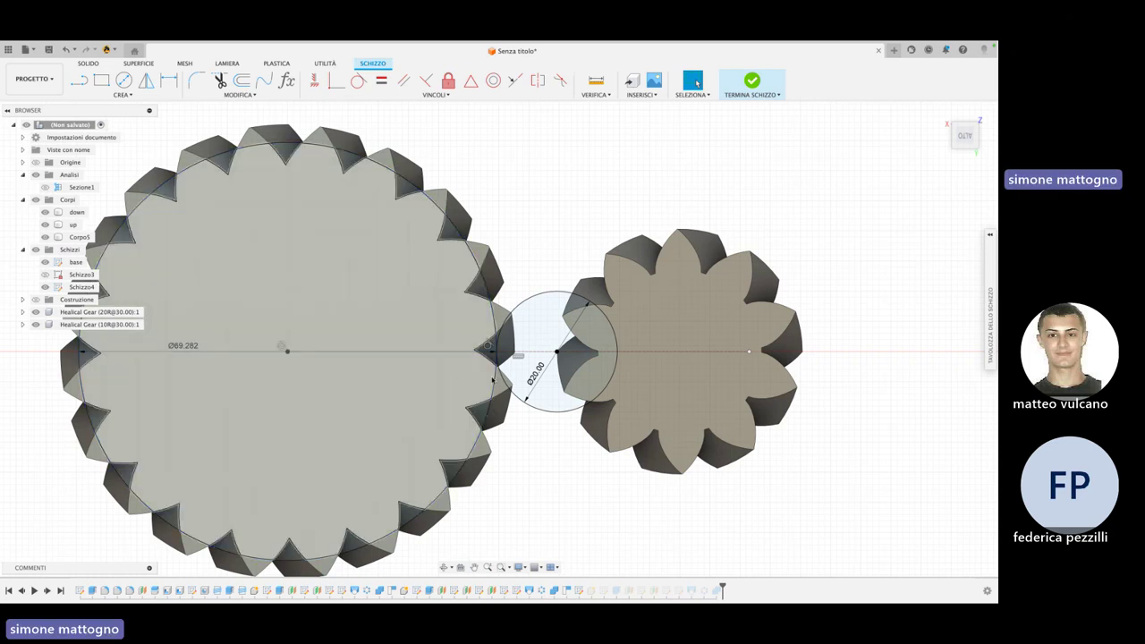
scroll(495, 349, "up", 3)
scroll(499, 338, "up", 1)
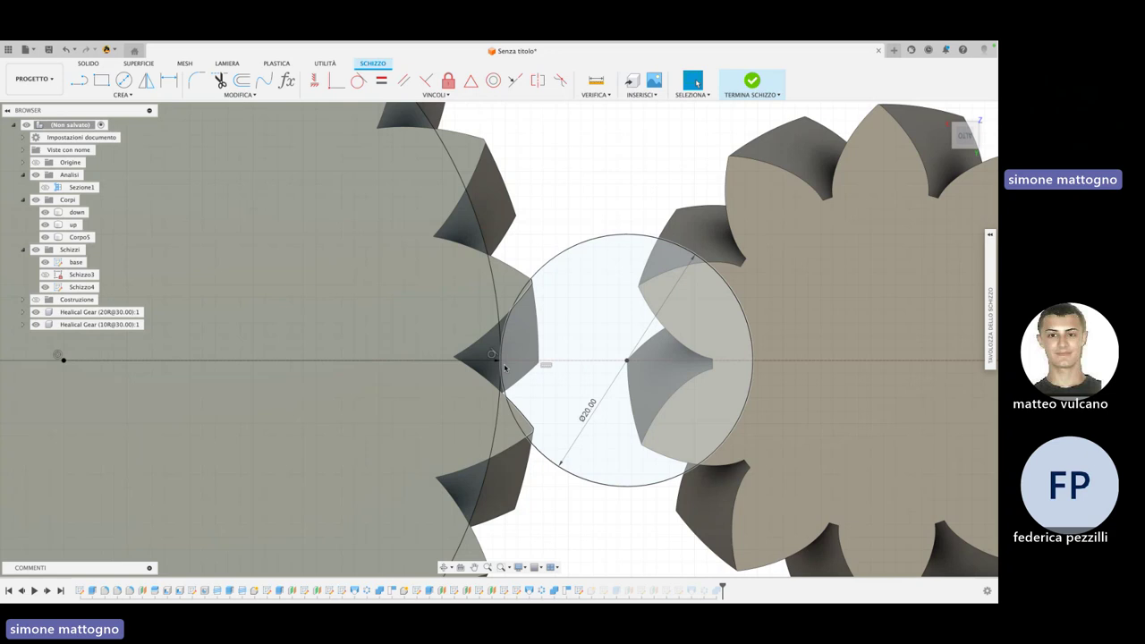
Finish the sketch and return to the home view of the whole model
left_click(752, 83)
key("ctrl+Up")
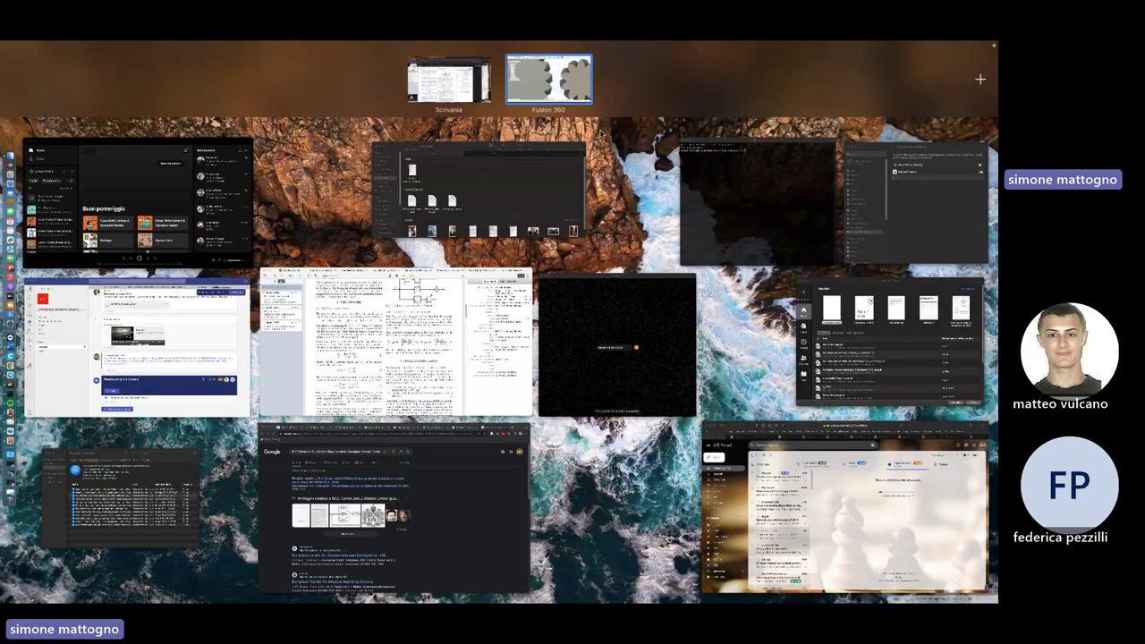
left_click(569, 85)
mouse_move(965, 134)
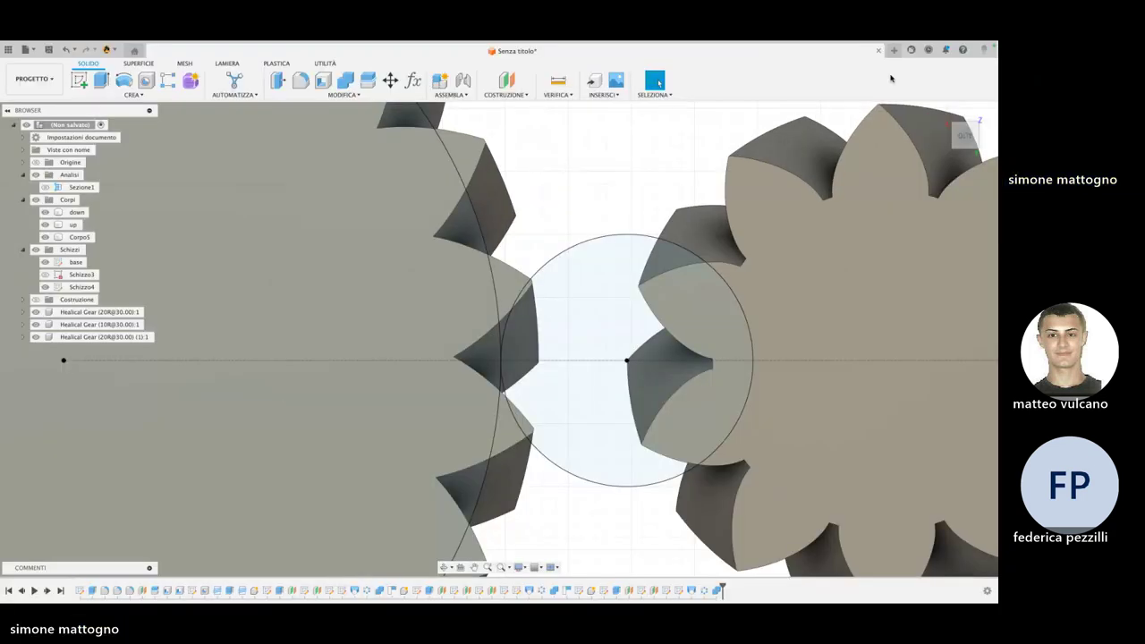
left_click(941, 112)
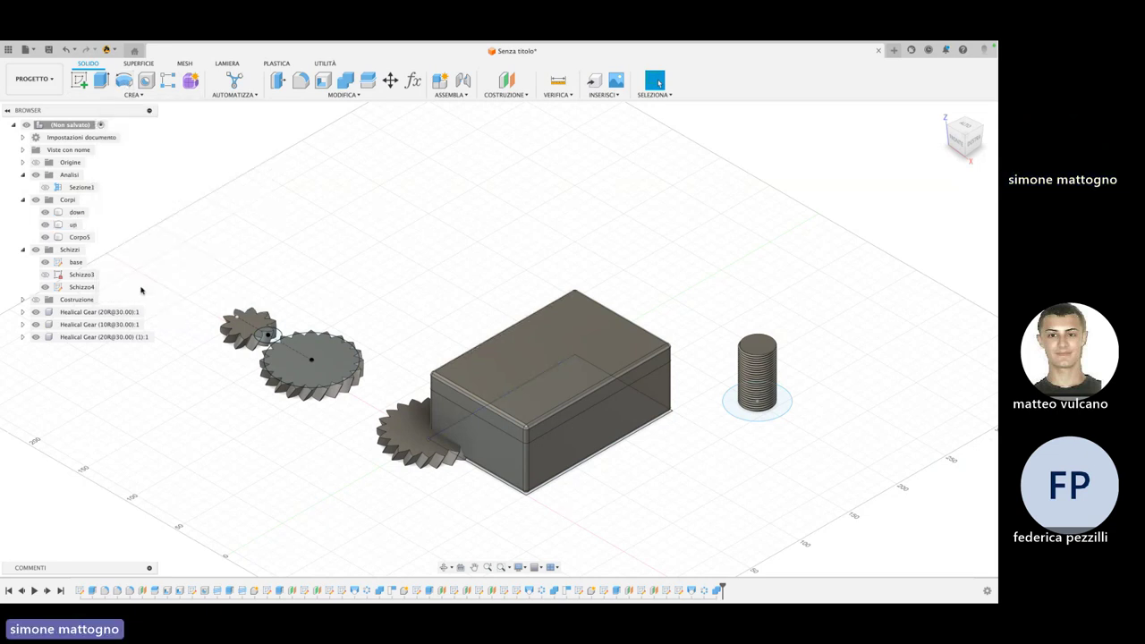
Delete the extra 20-tooth helical gear despite the warning and orbit the model
right_click(95, 338)
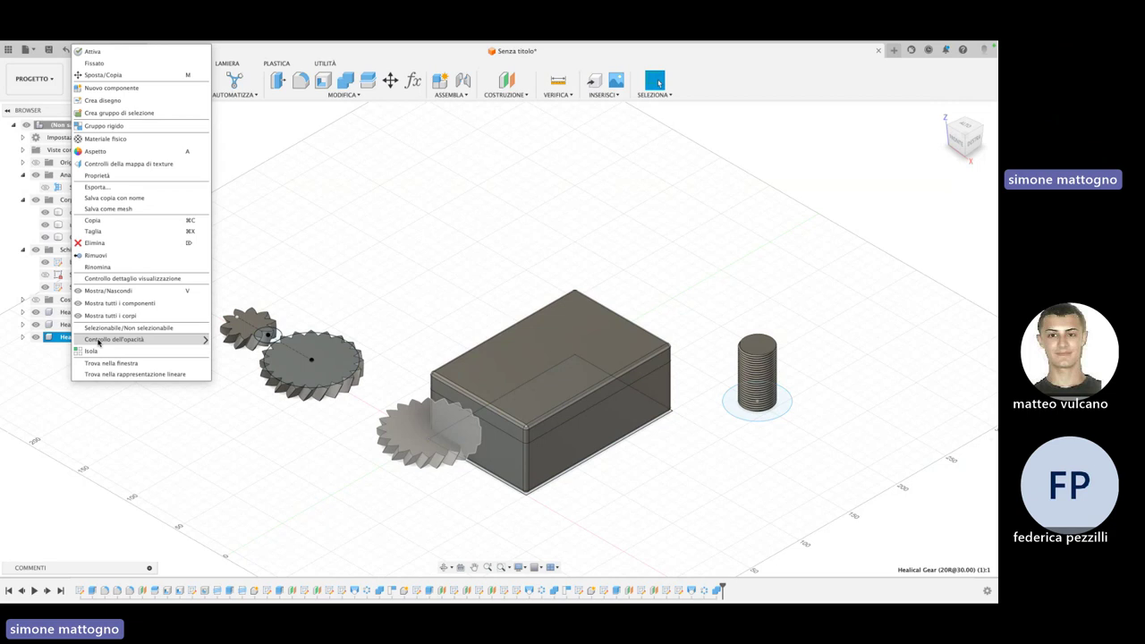
left_click(109, 245)
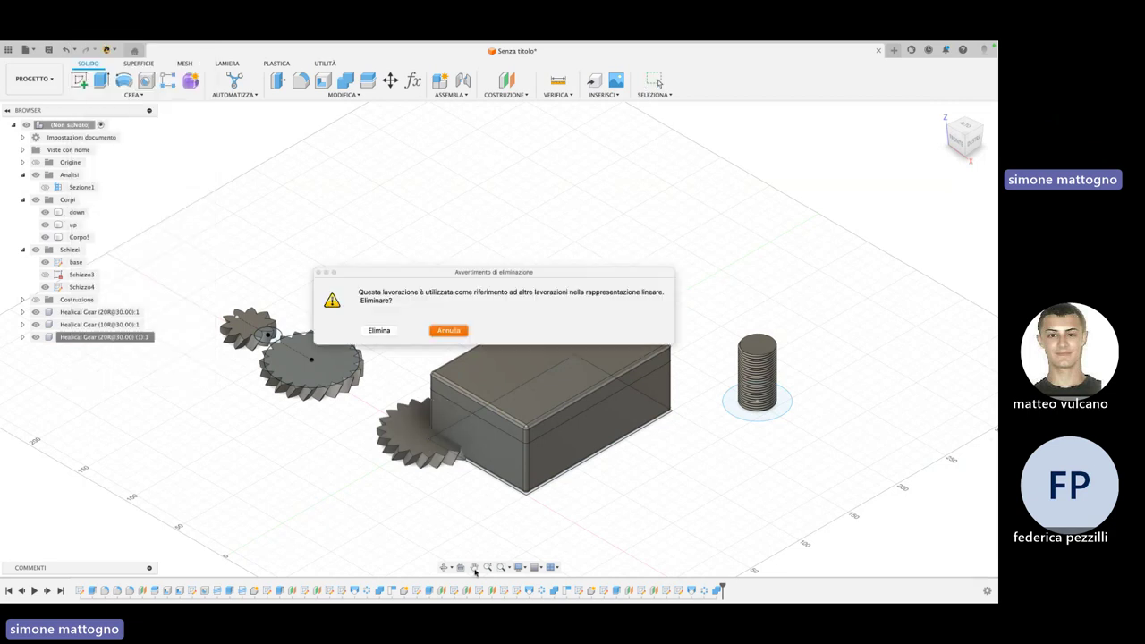
left_click(381, 331)
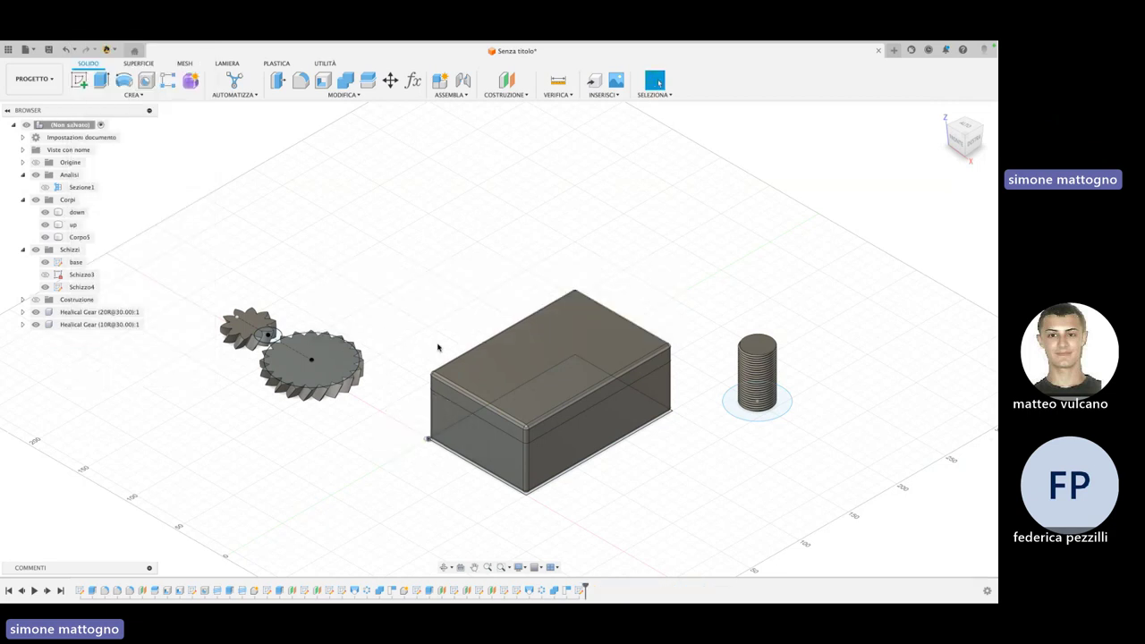
mouse_move(422, 439)
middle_mouse_down("shift")
mouse_move(559, 451)
mouse_move(613, 429)
middle_mouse_up("shift")
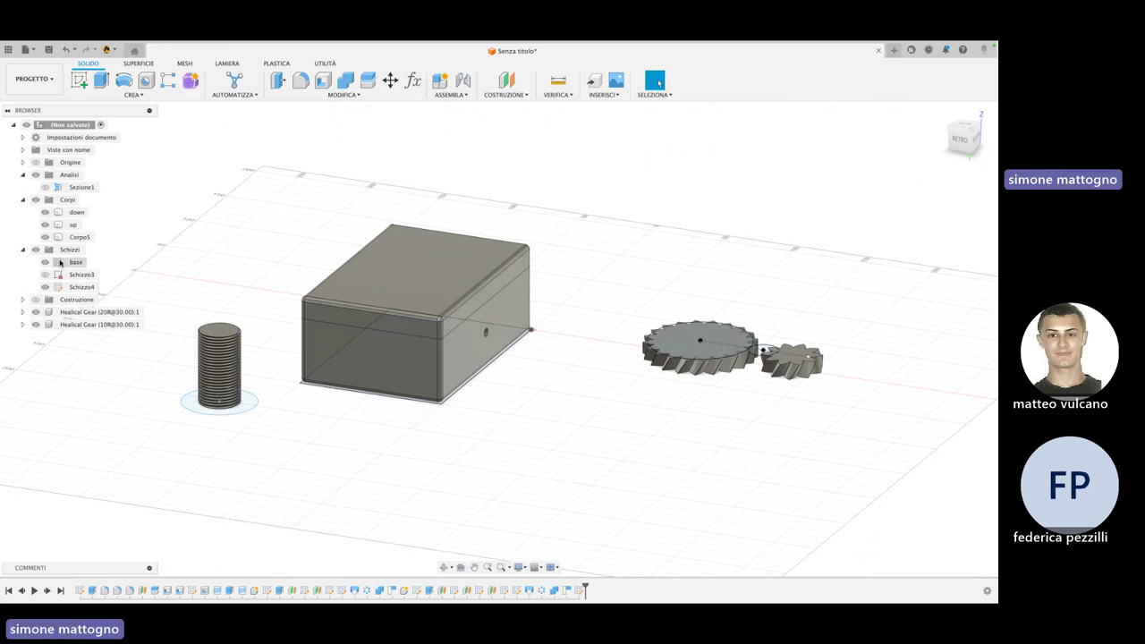
Hide the down, up and Corpo5 bodies, then start a new sketch
left_click(118, 94)
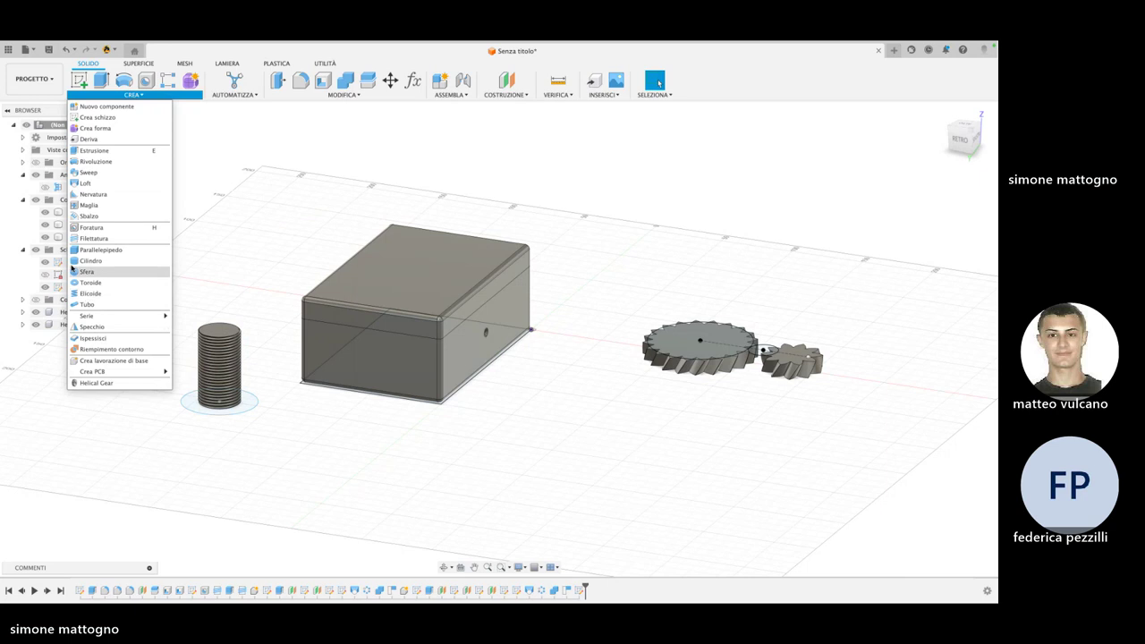
left_click(46, 225)
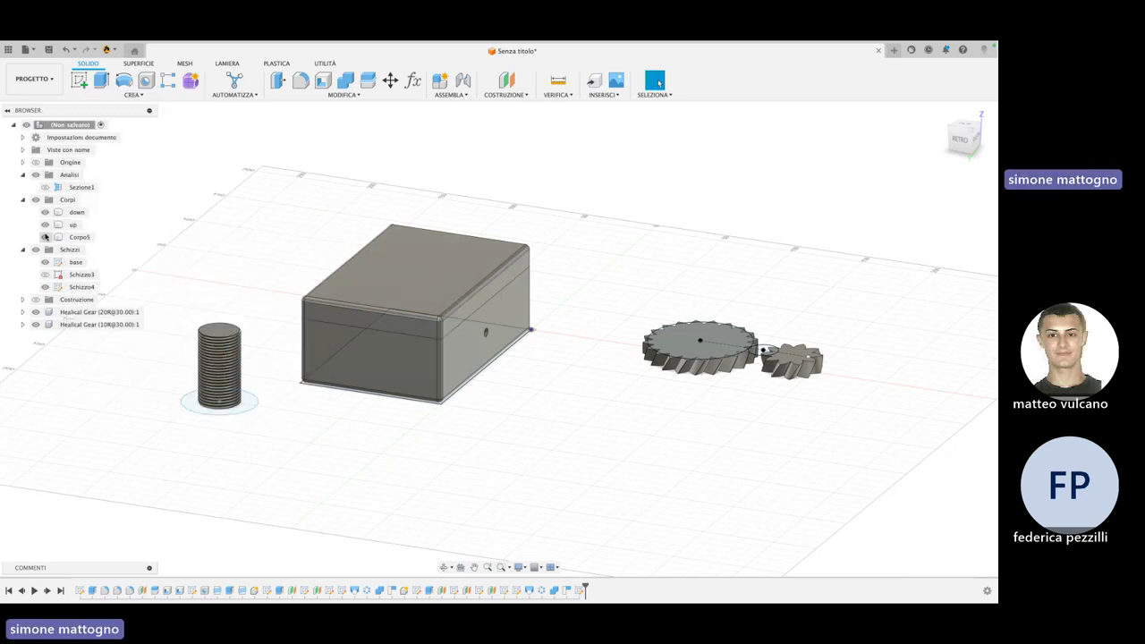
left_click(45, 212)
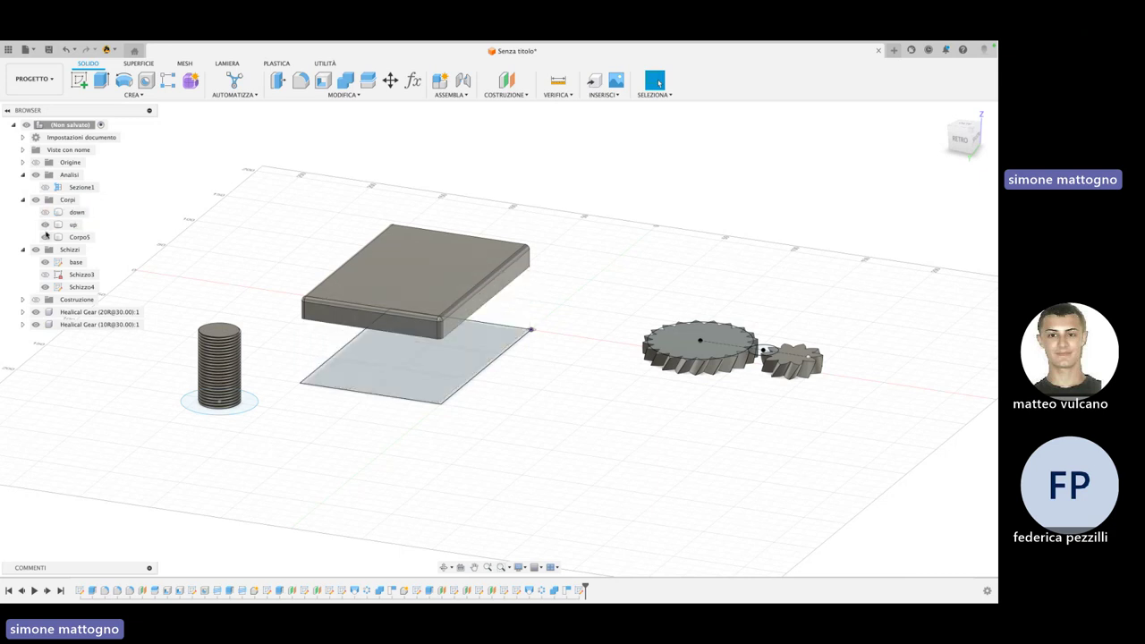
left_click(45, 226)
left_click(45, 237)
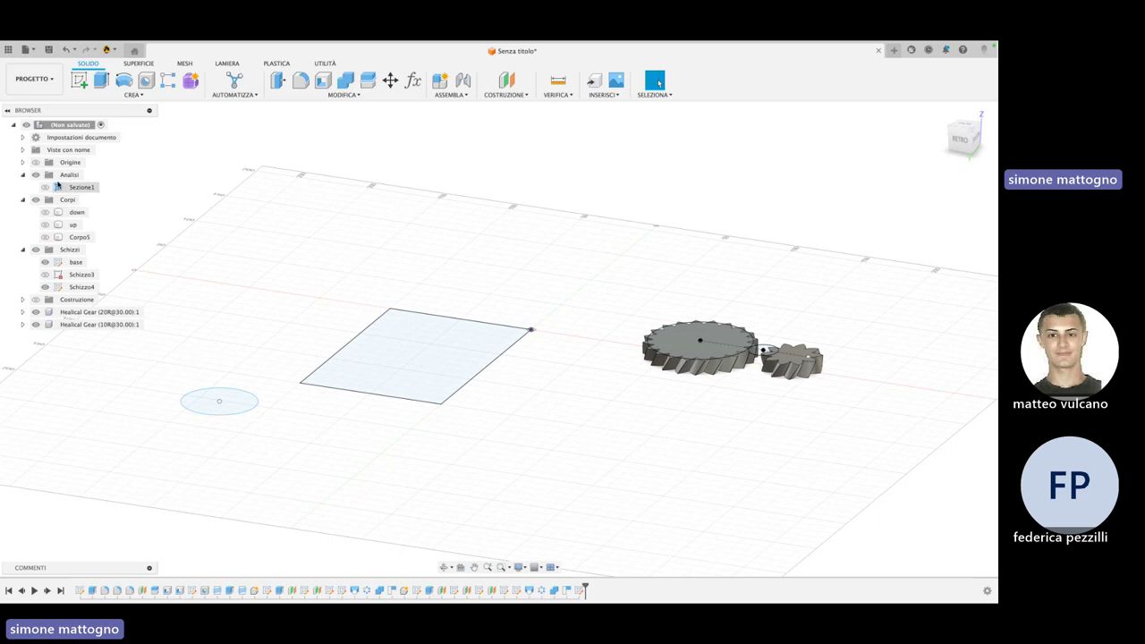
left_click(79, 81)
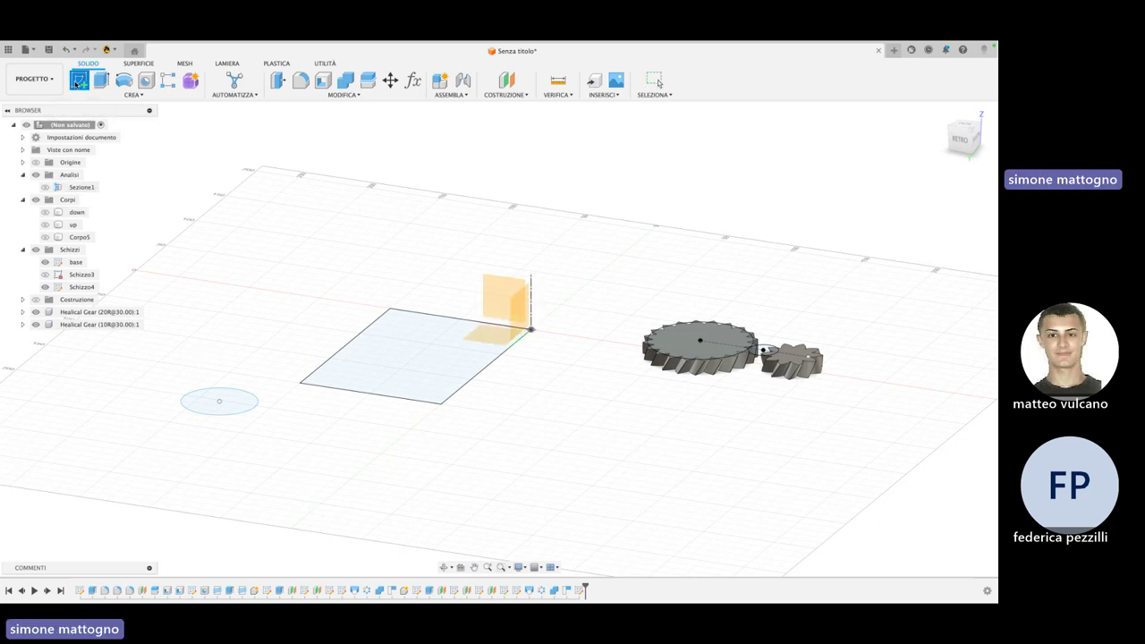
Draw a circle on the vertical origin plane and finish the sketch
left_click(494, 294)
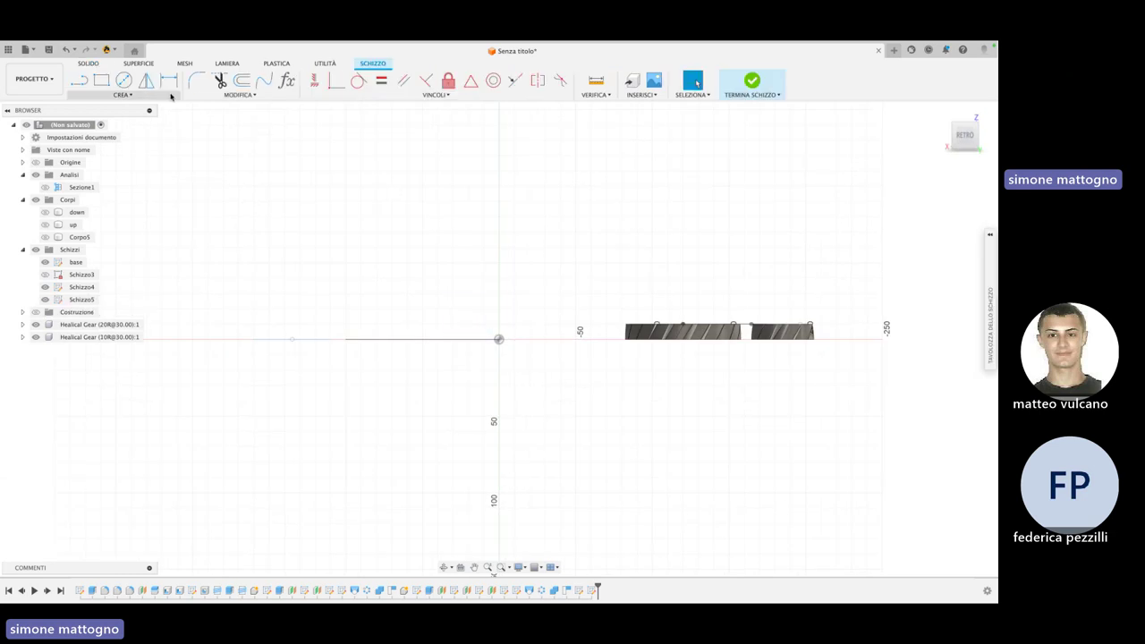
left_click(126, 81)
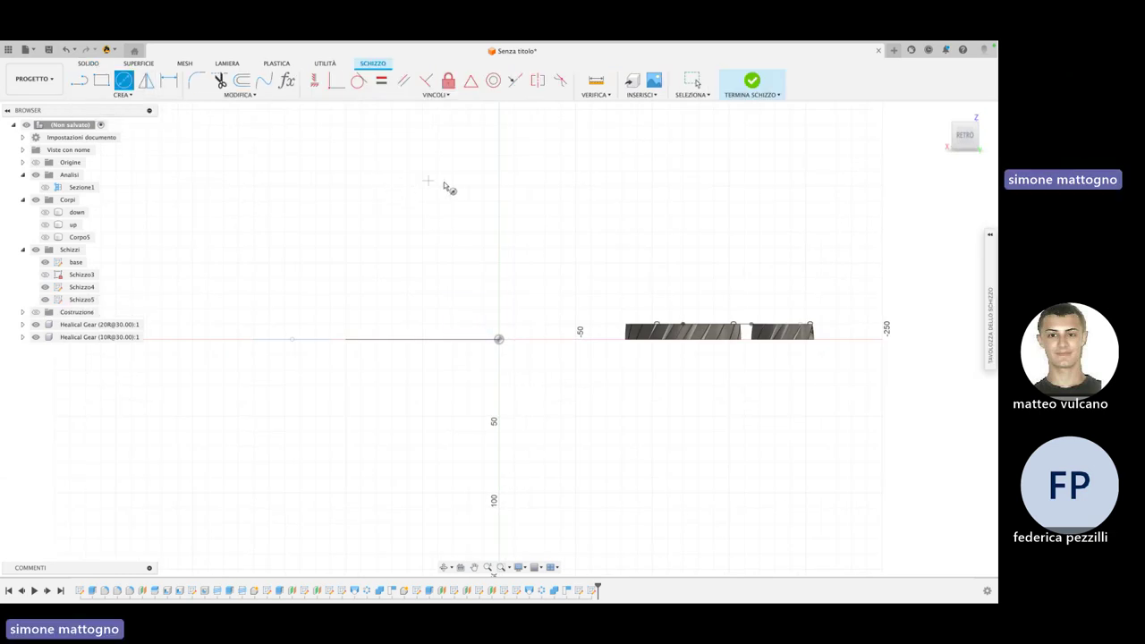
left_click(428, 170)
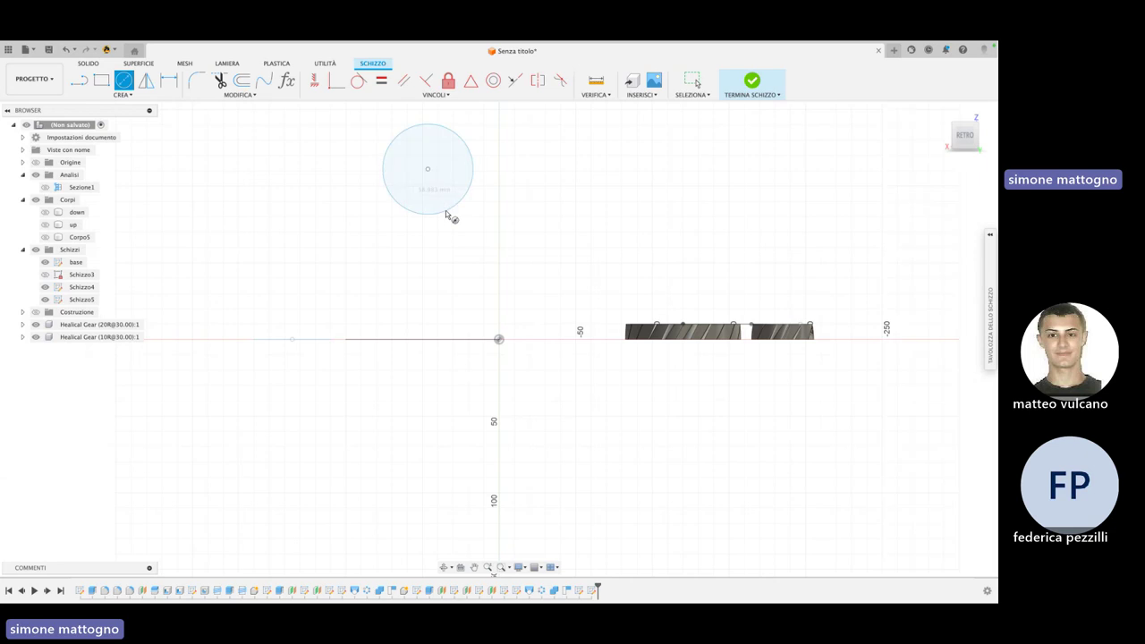
left_click(460, 210)
left_click(749, 85)
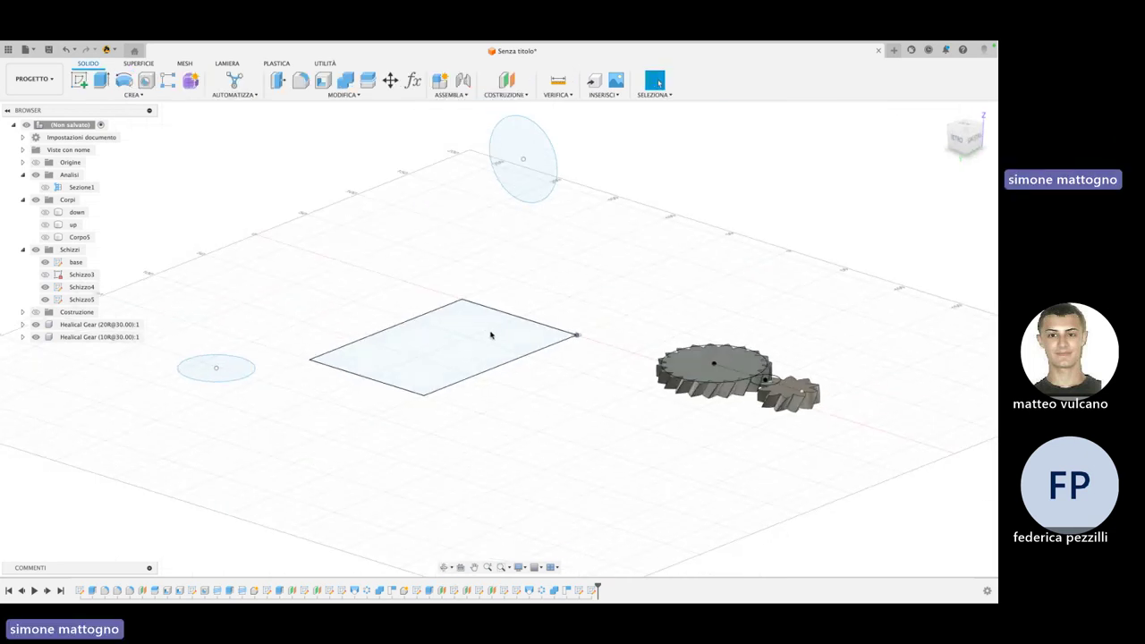
Try a loft between the upright circle and the bottom circle, cancelling it after the error
mouse_move(534, 281)
middle_mouse_down("shift")
mouse_move(507, 273)
mouse_move(567, 281)
middle_mouse_up("shift")
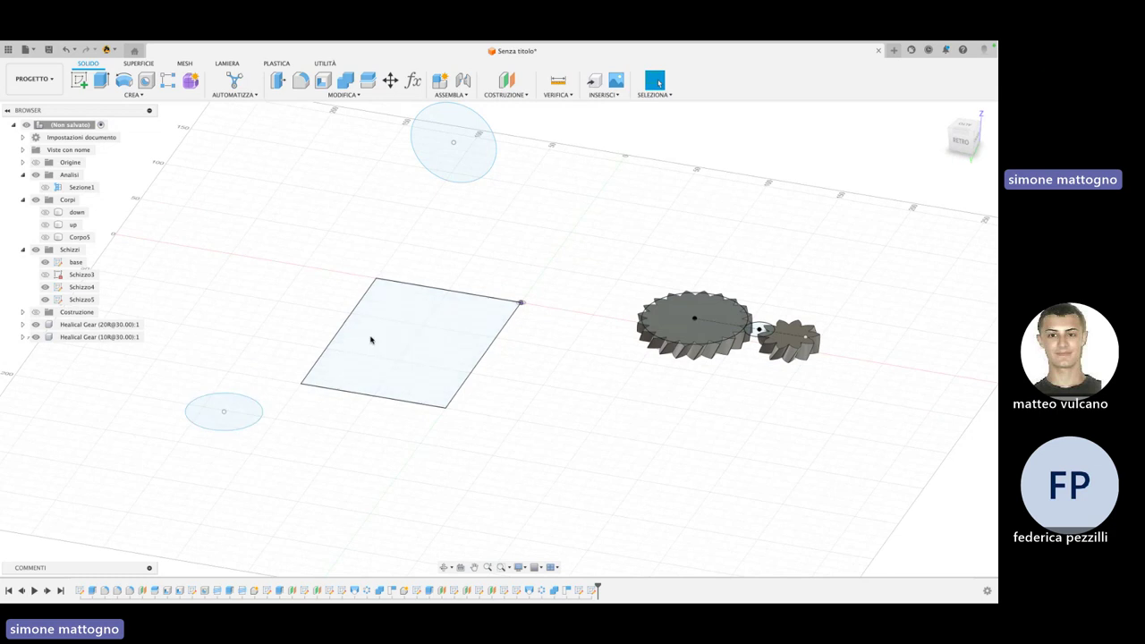
middle_click_drag(394, 336, 493, 467, "shift")
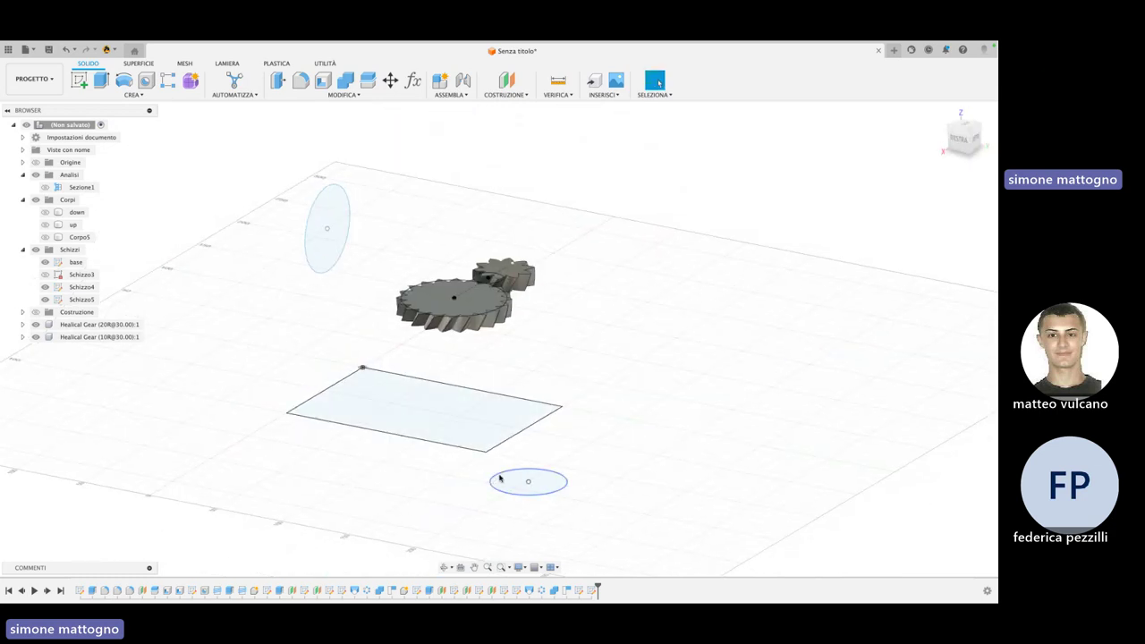
left_click(498, 474)
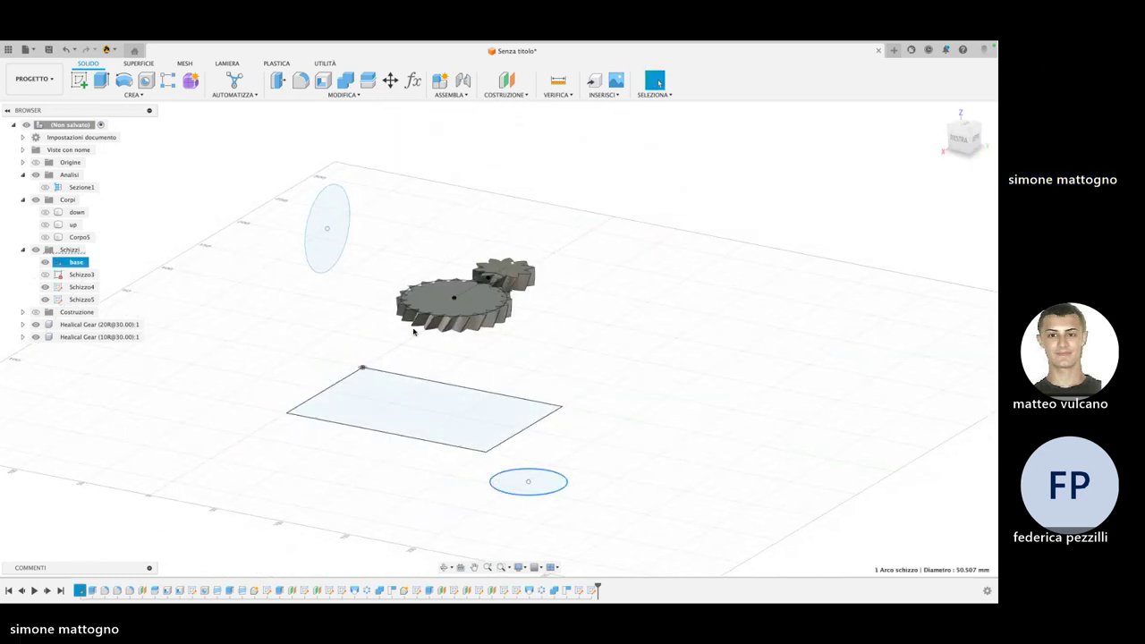
left_click(132, 94)
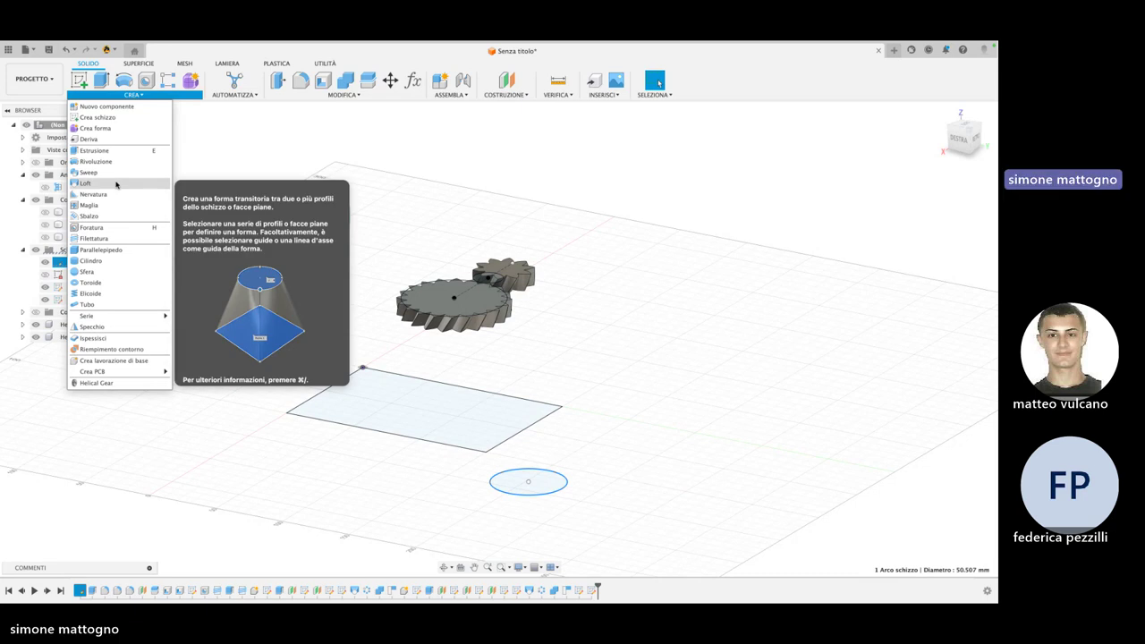
left_click(109, 183)
left_click(311, 231)
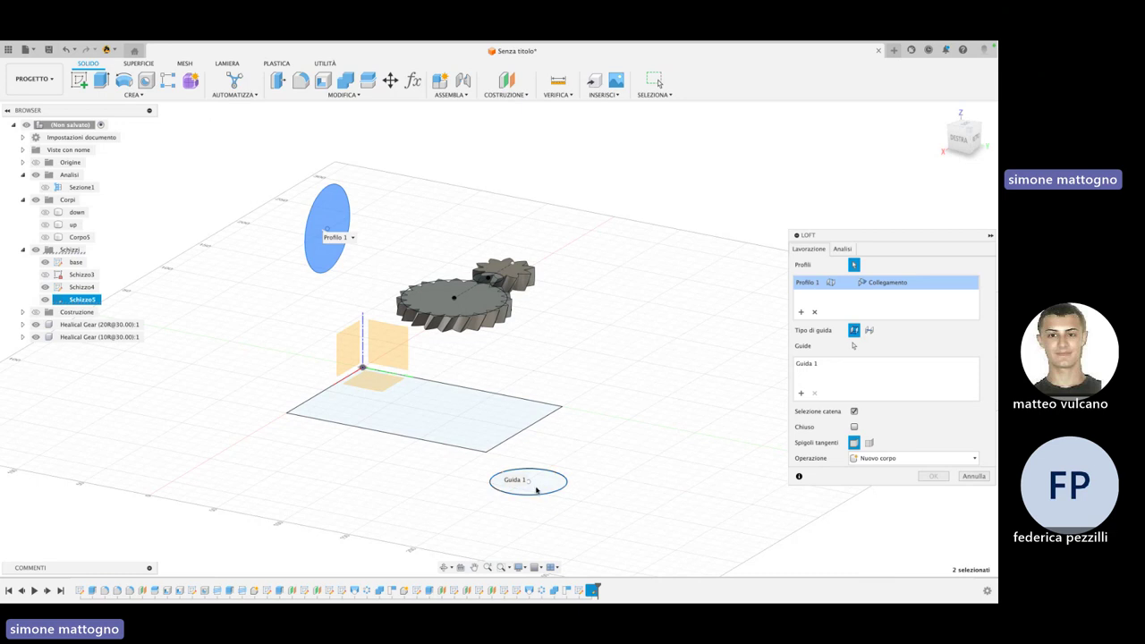
left_click(547, 485)
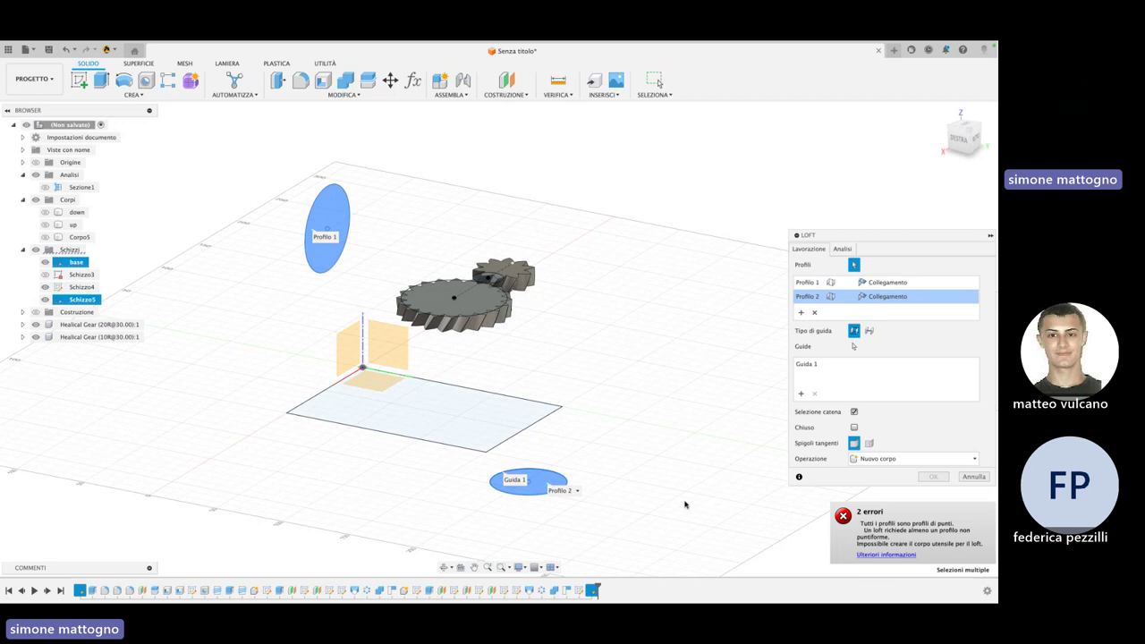
middle_click_drag(686, 505, 613, 501, "shift")
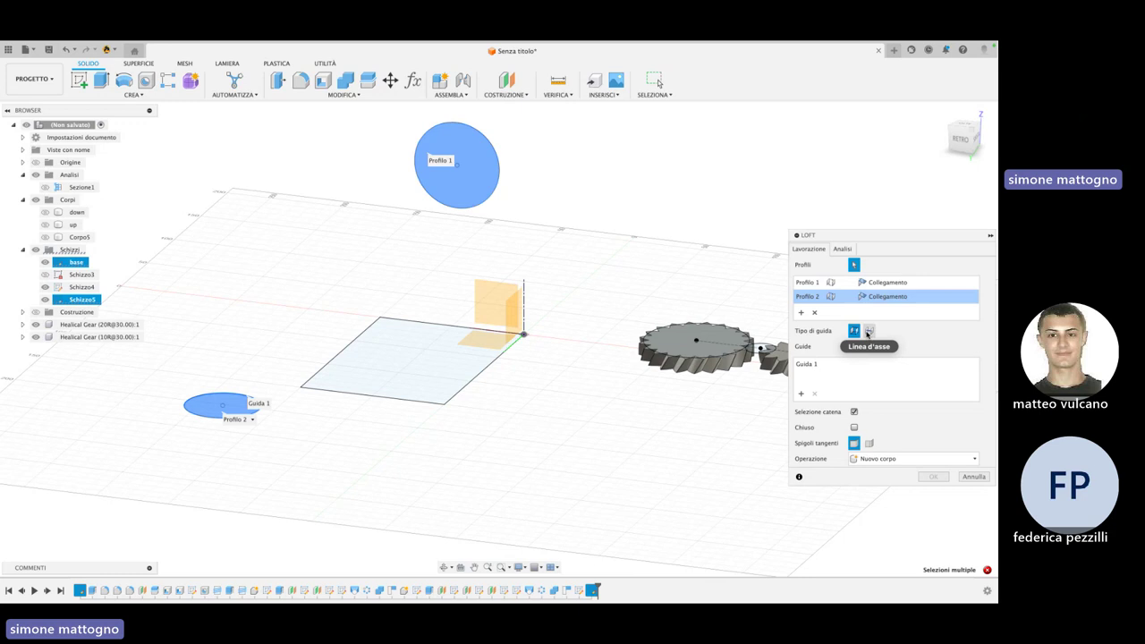
left_click(961, 478)
middle_click_drag(632, 525, 670, 528, "shift")
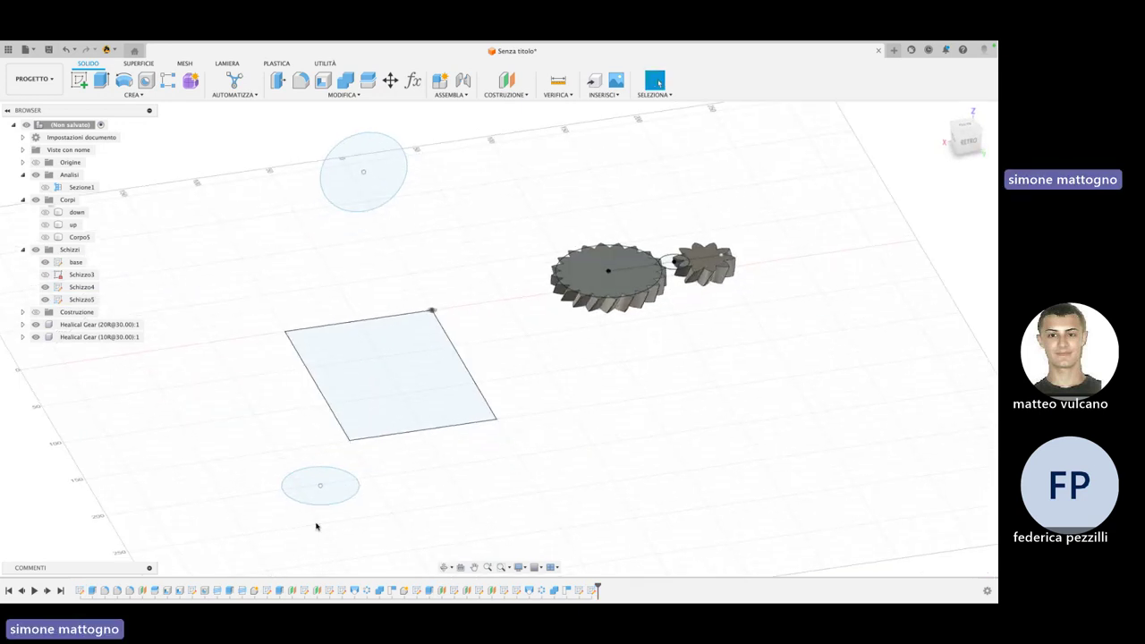
Resize the bottom sketch circle to about 81 mm diameter
left_click(375, 479)
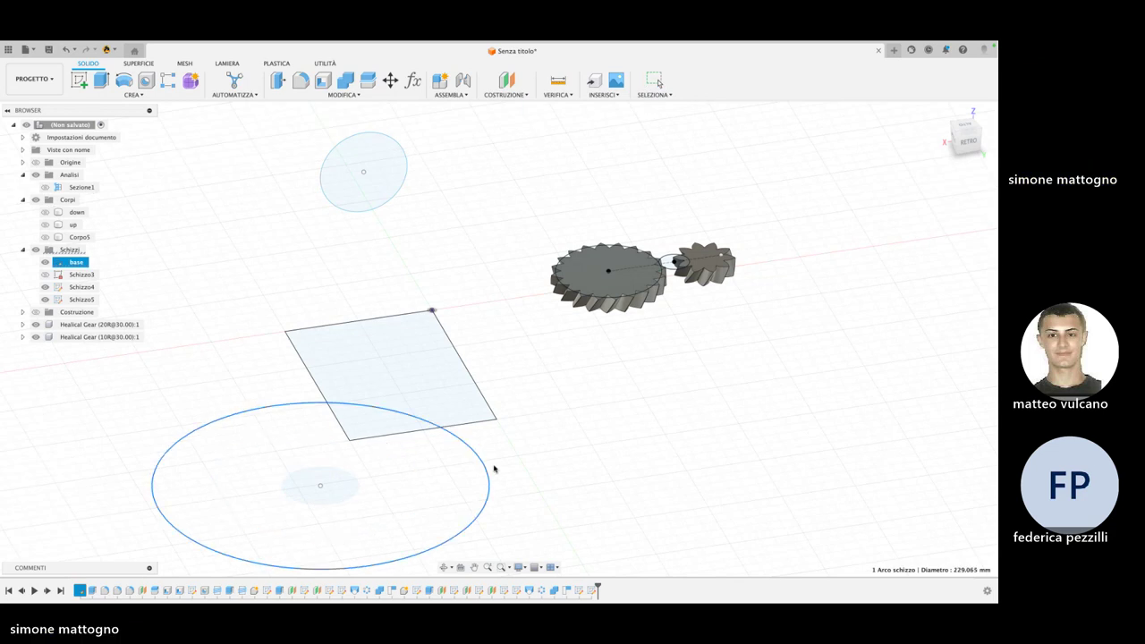
left_click_drag(430, 488, 376, 502)
left_click(480, 481)
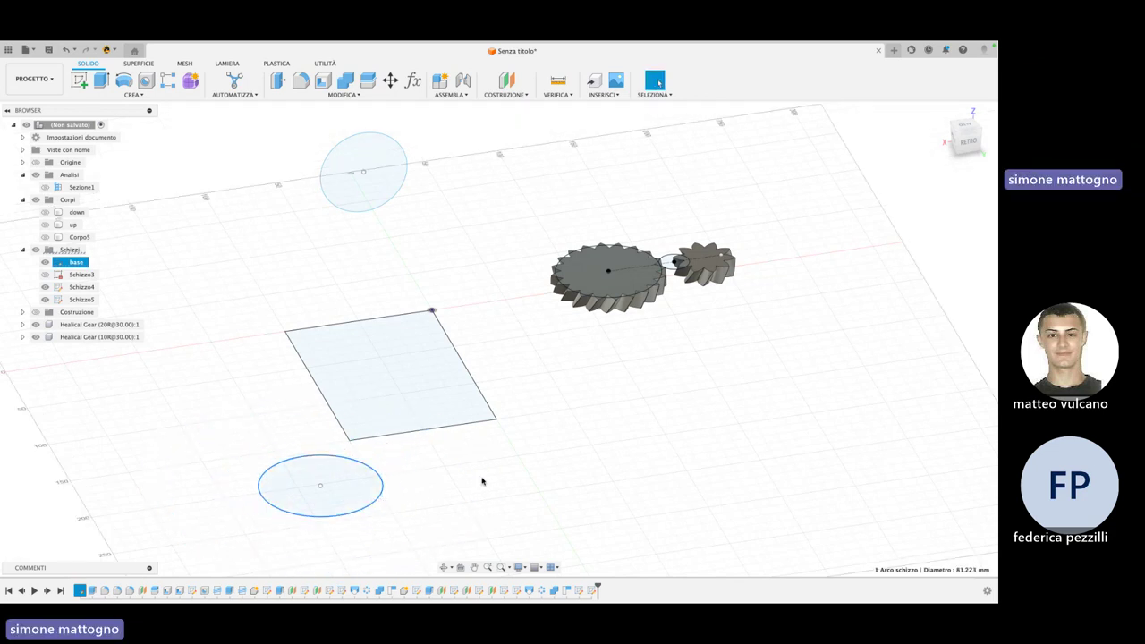
mouse_move(481, 482)
middle_mouse_down("shift")
mouse_move(555, 461)
mouse_move(546, 470)
middle_mouse_up("shift")
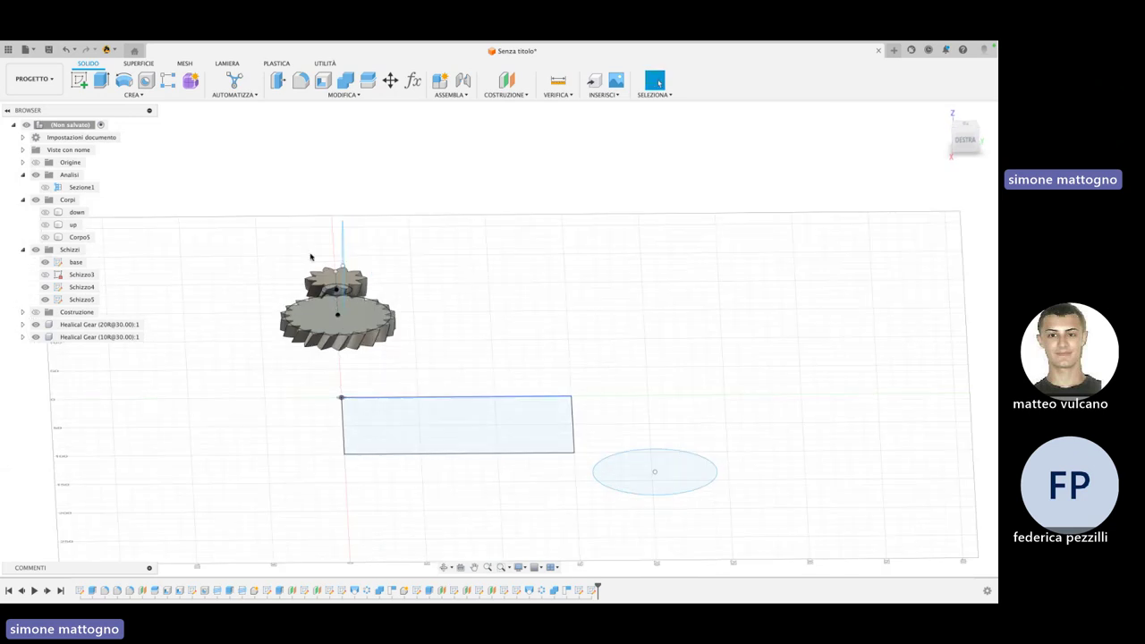
left_click(134, 94)
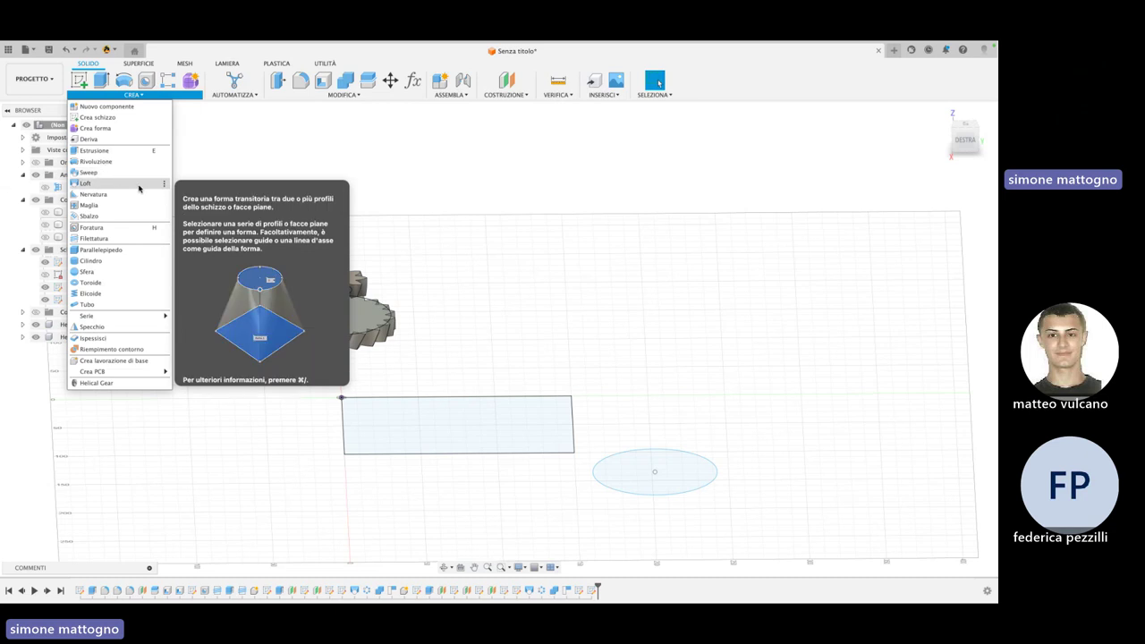
left_click(543, 483)
Return to the home view and select construction plane Piano1 under Costruzione
key("F6")
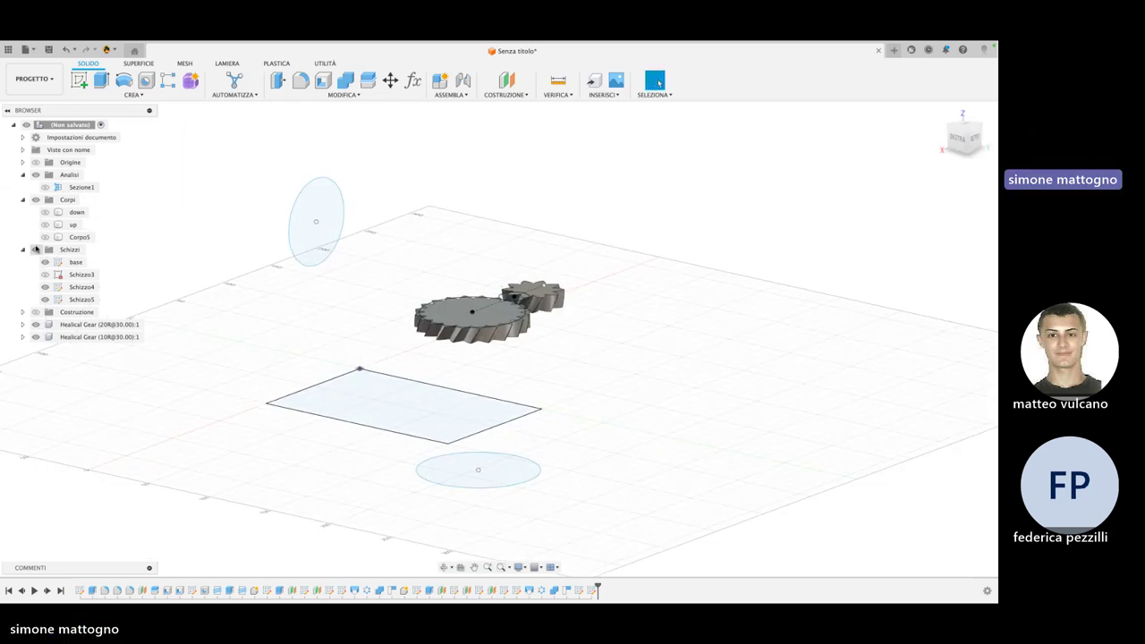
left_click(23, 311)
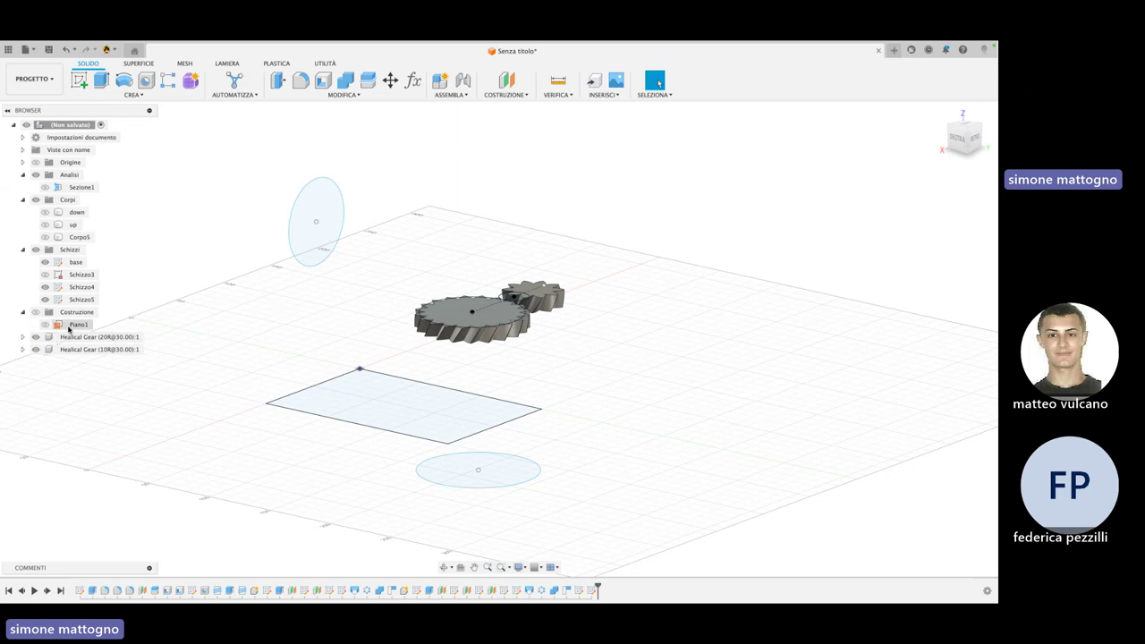
left_click(77, 325)
Sketch a circle of about 84 mm diameter on plane Piano1 inside the rectangle
right_click(72, 327)
left_click(104, 347)
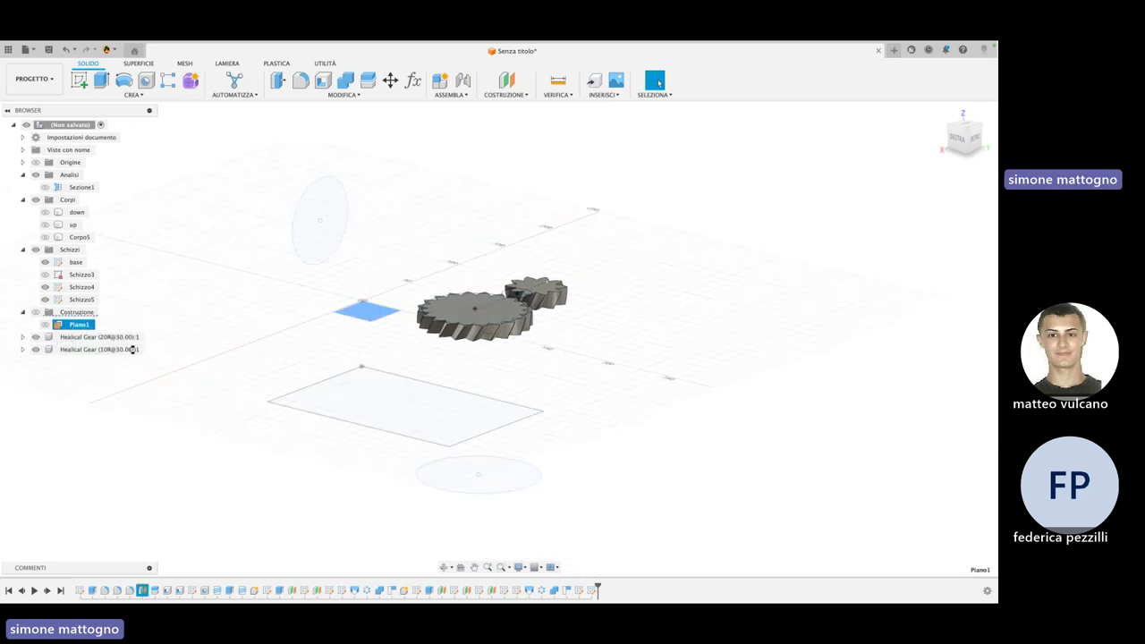
left_click(126, 82)
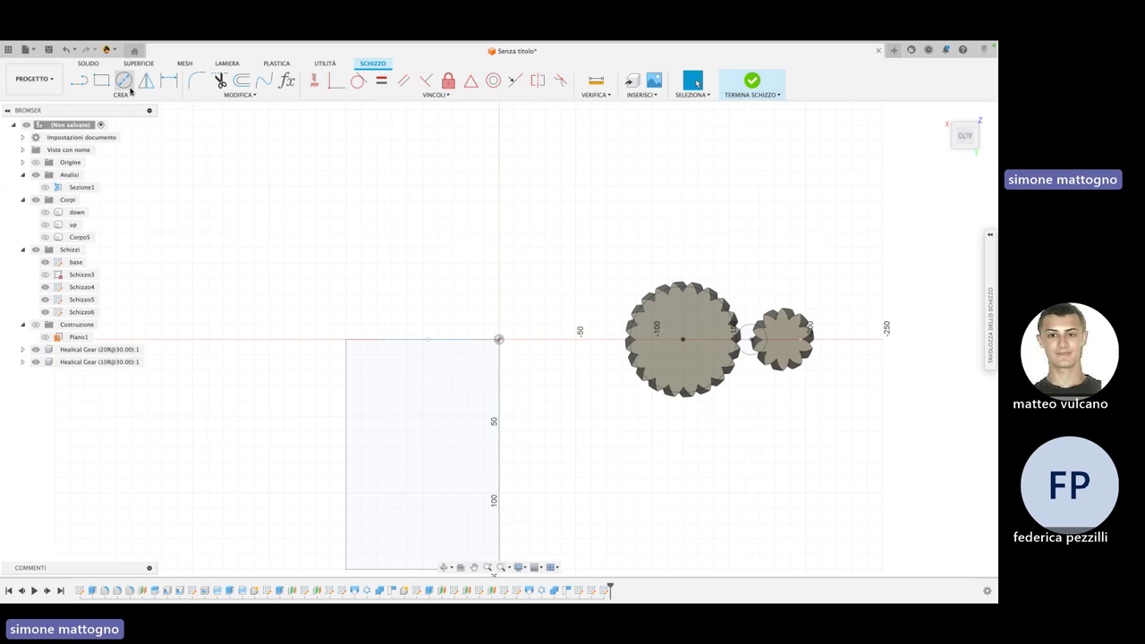
left_click(416, 459)
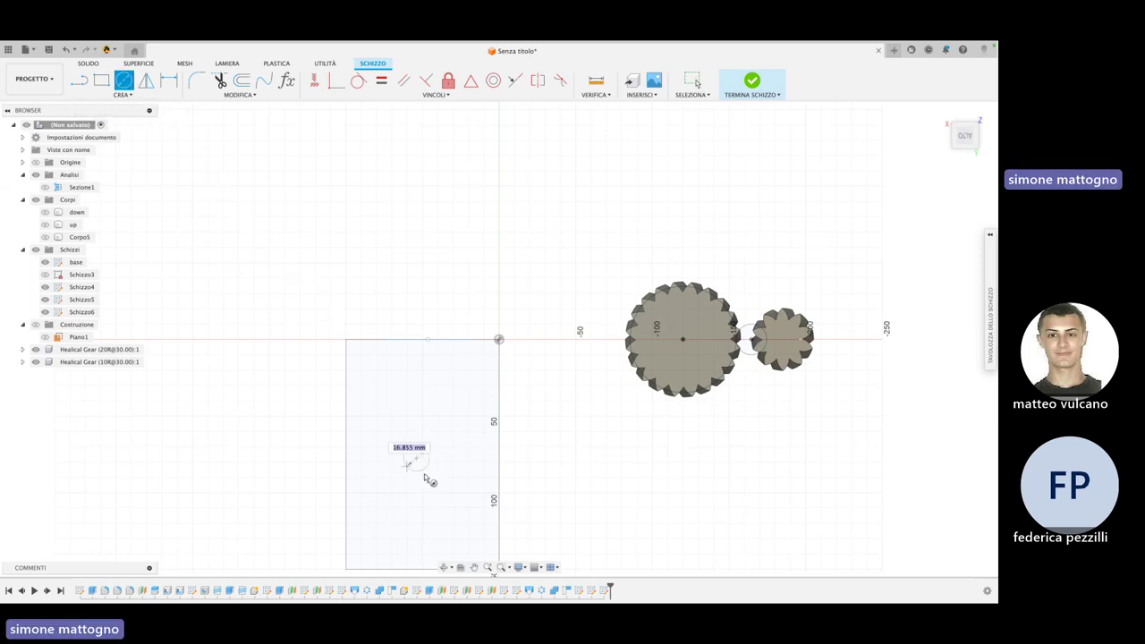
left_click(468, 498)
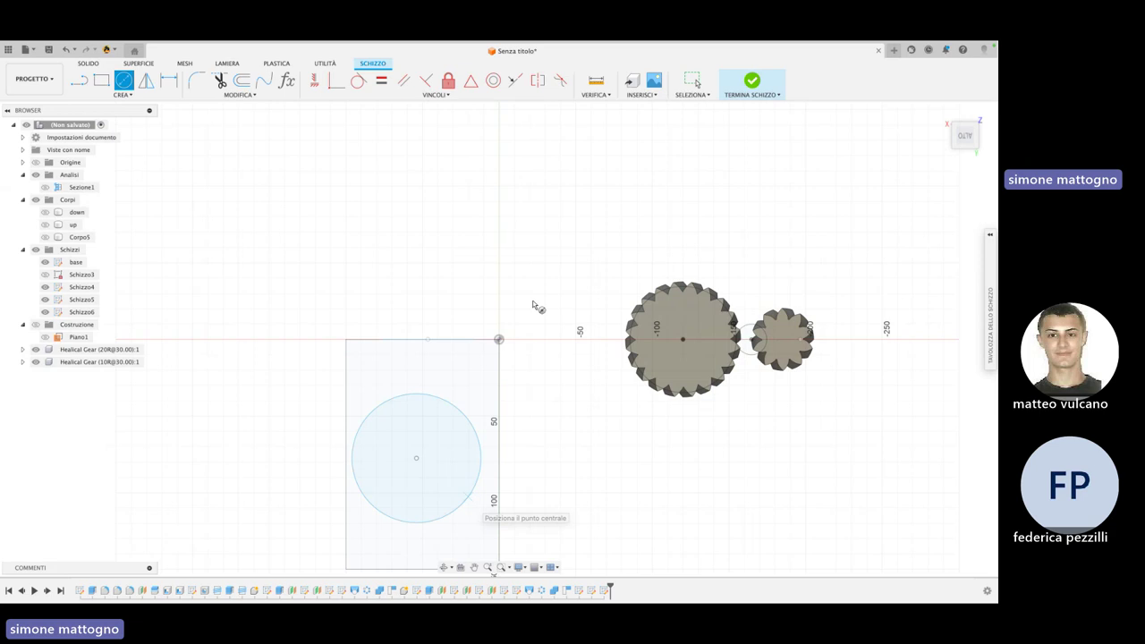
left_click(753, 83)
Loft from the rectangle profile to the new circle, creating body Corpo6
left_click(456, 422)
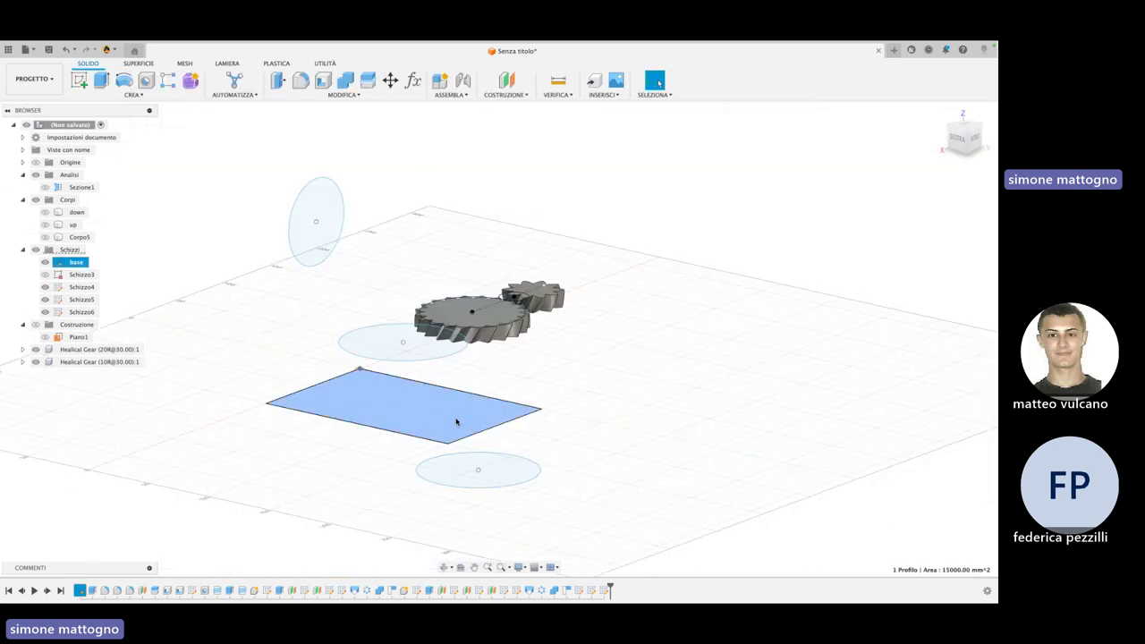
left_click(129, 94)
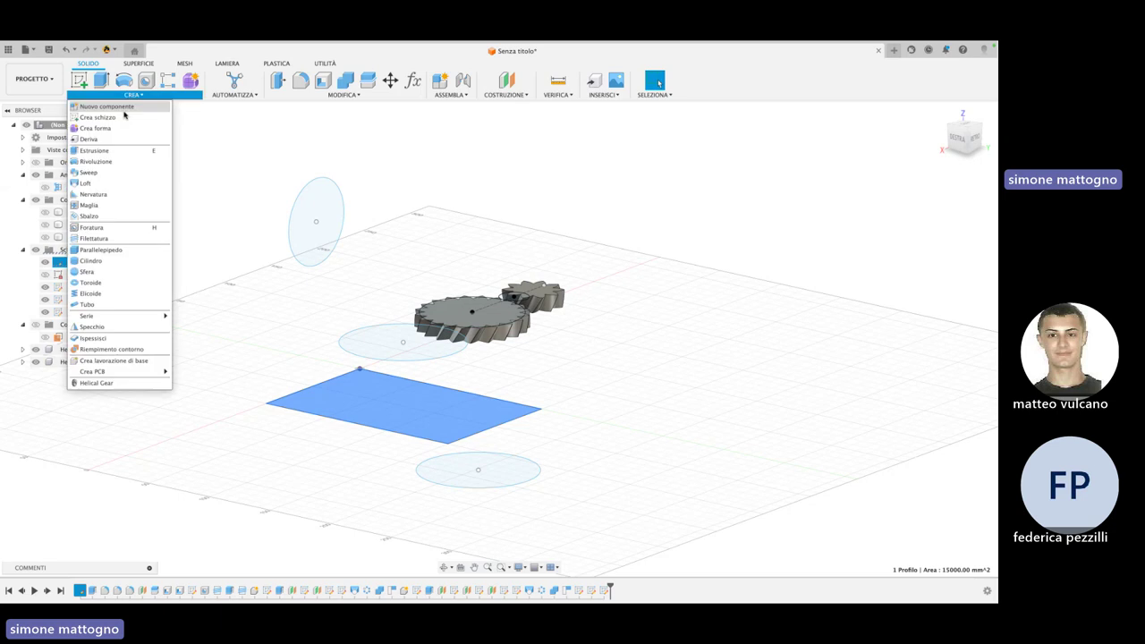
left_click(87, 182)
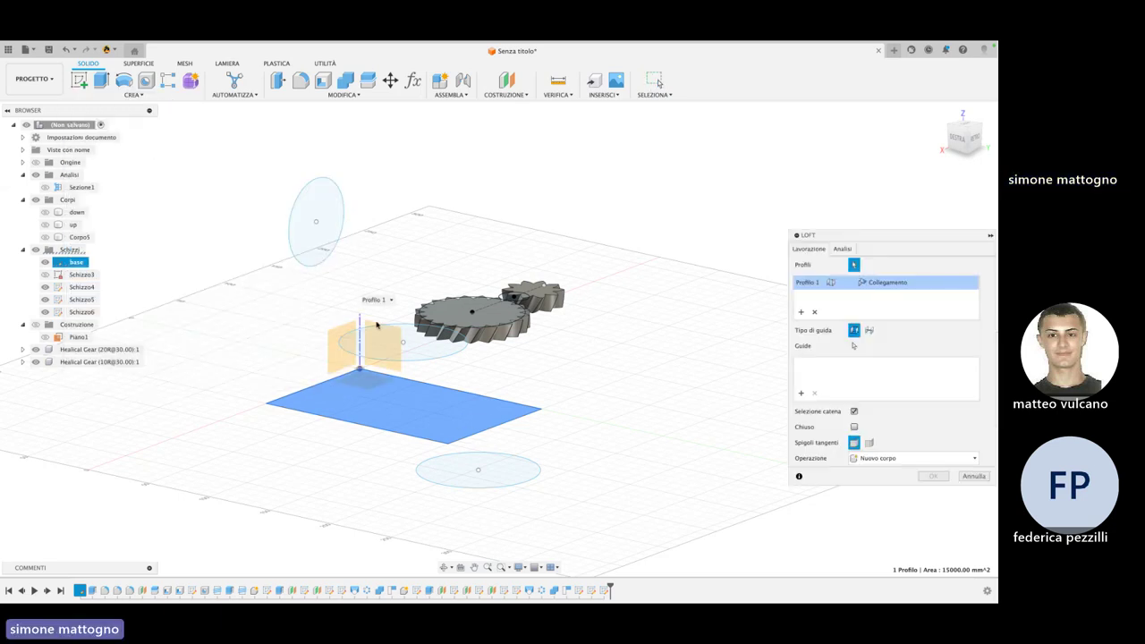
left_click(378, 342)
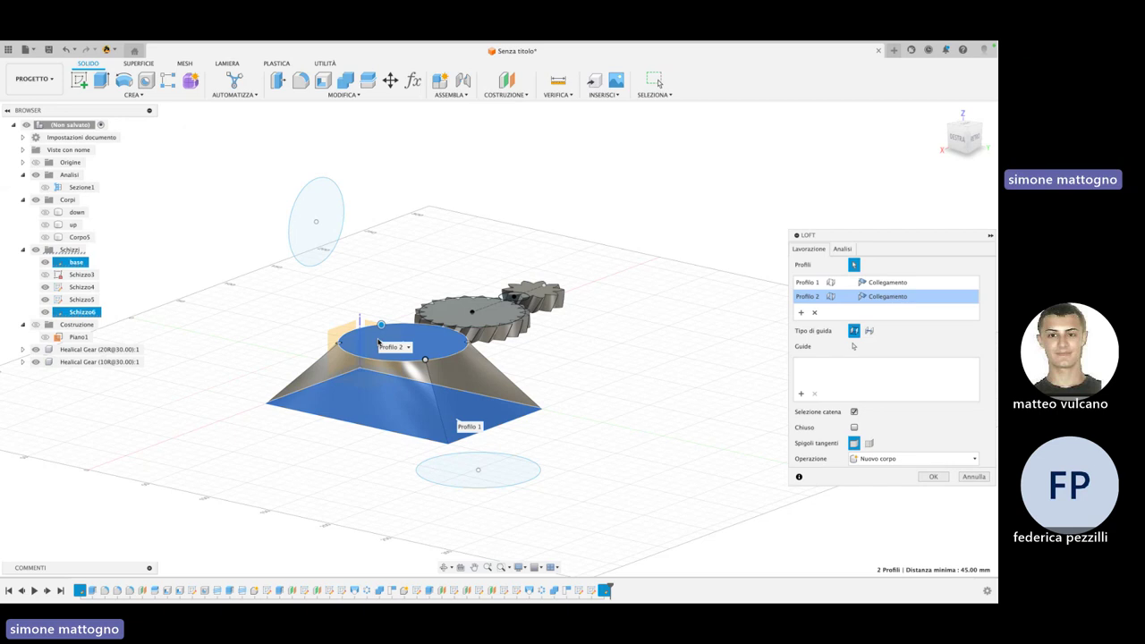
mouse_move(378, 343)
middle_mouse_down("shift")
mouse_move(550, 362)
mouse_move(567, 388)
middle_mouse_up("shift")
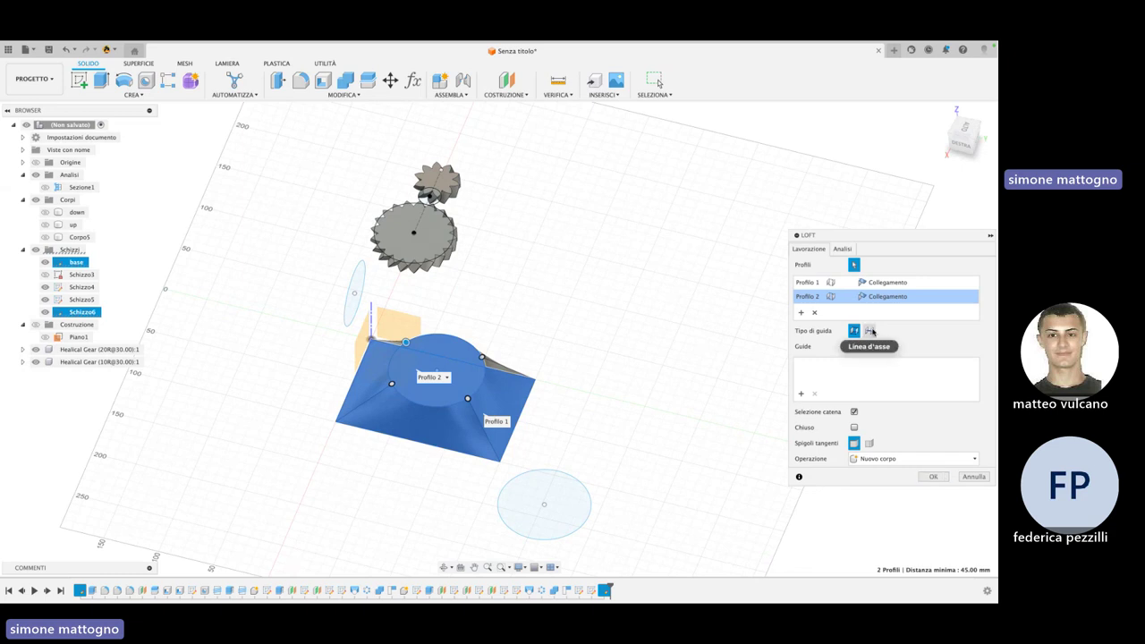
left_click(933, 477)
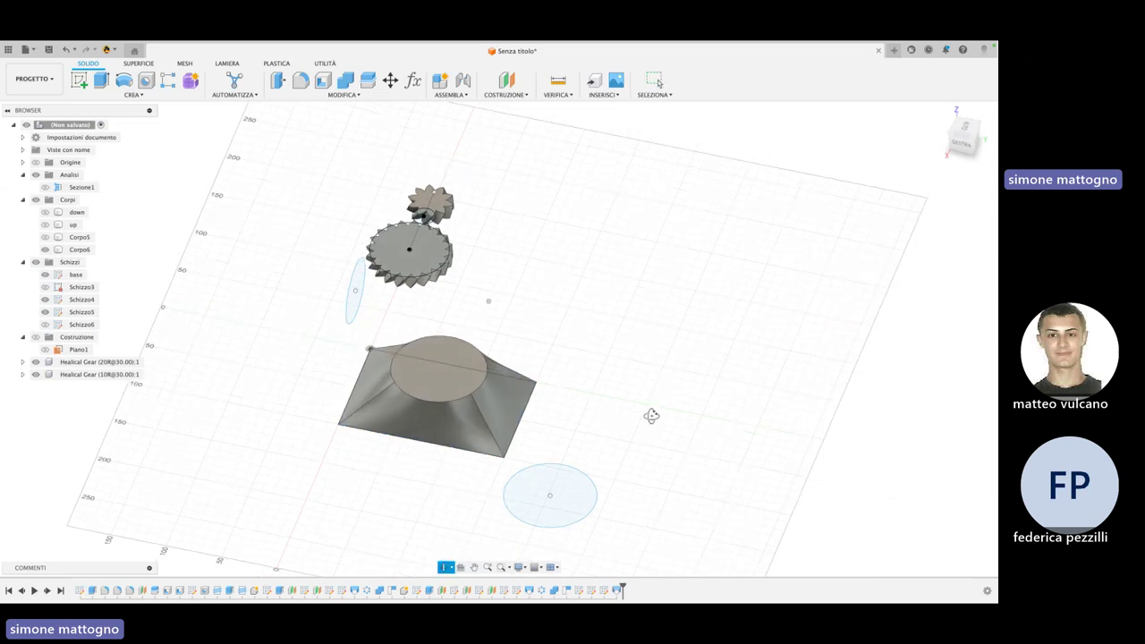
Orbit and zoom to view the loft and helical gears from above
middle_click_drag(650, 436, 660, 399, "shift")
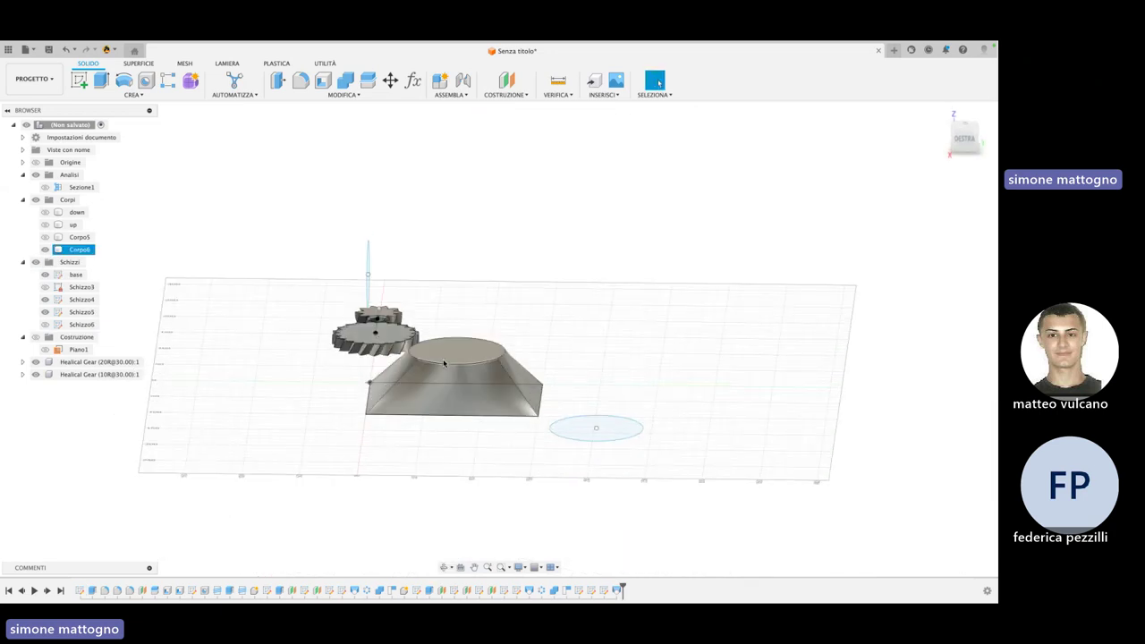
scroll(448, 362, "up", 2)
scroll(447, 362, "up", 3)
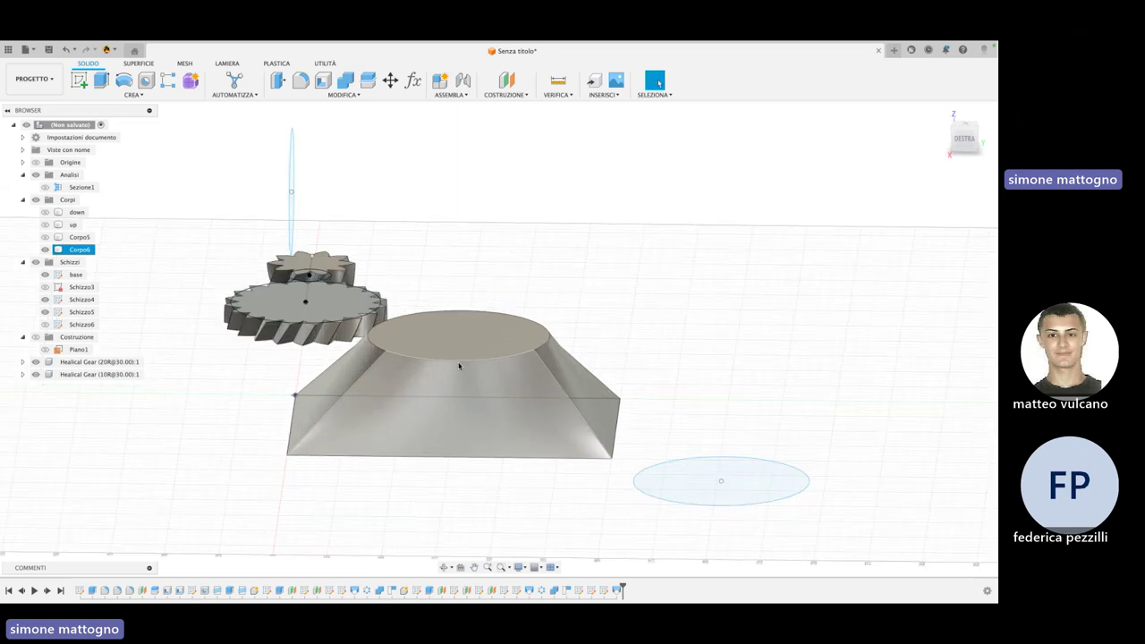
mouse_move(489, 397)
middle_mouse_down("shift")
mouse_move(476, 418)
mouse_move(477, 409)
middle_mouse_up("shift")
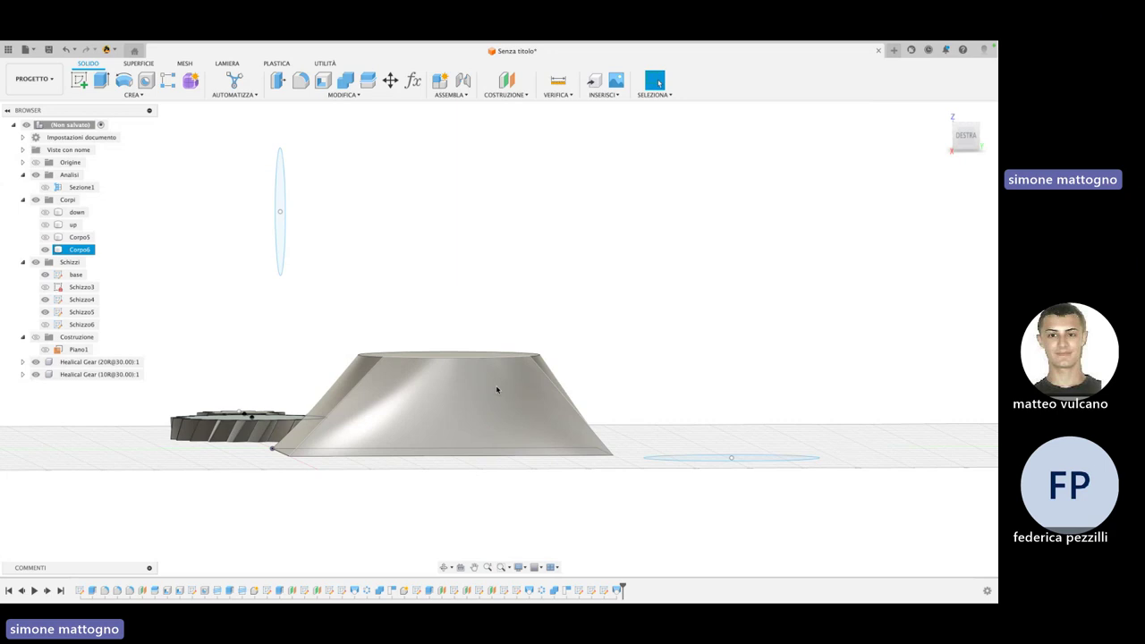
key("Escape")
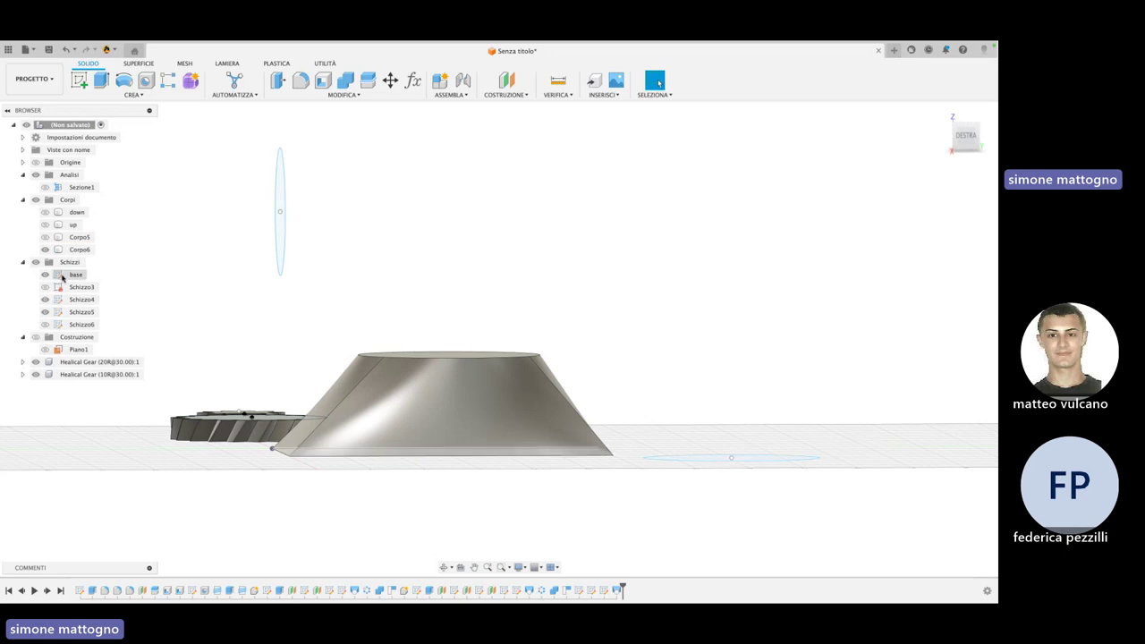
left_click(345, 407)
left_click(593, 456)
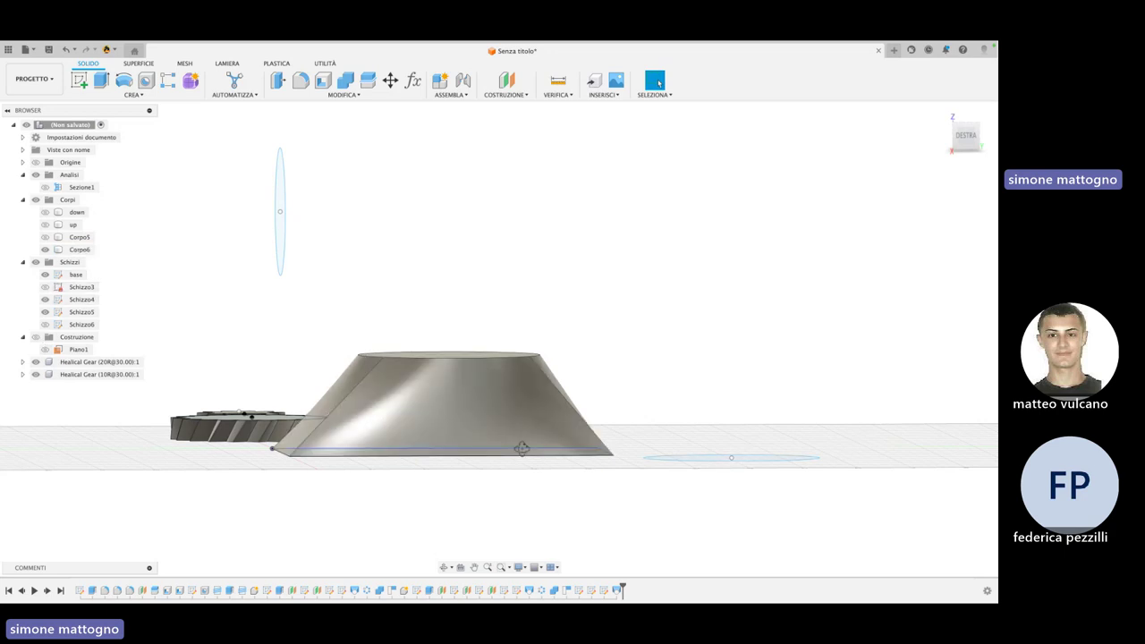
middle_click_drag(593, 456, 71, 316, "shift")
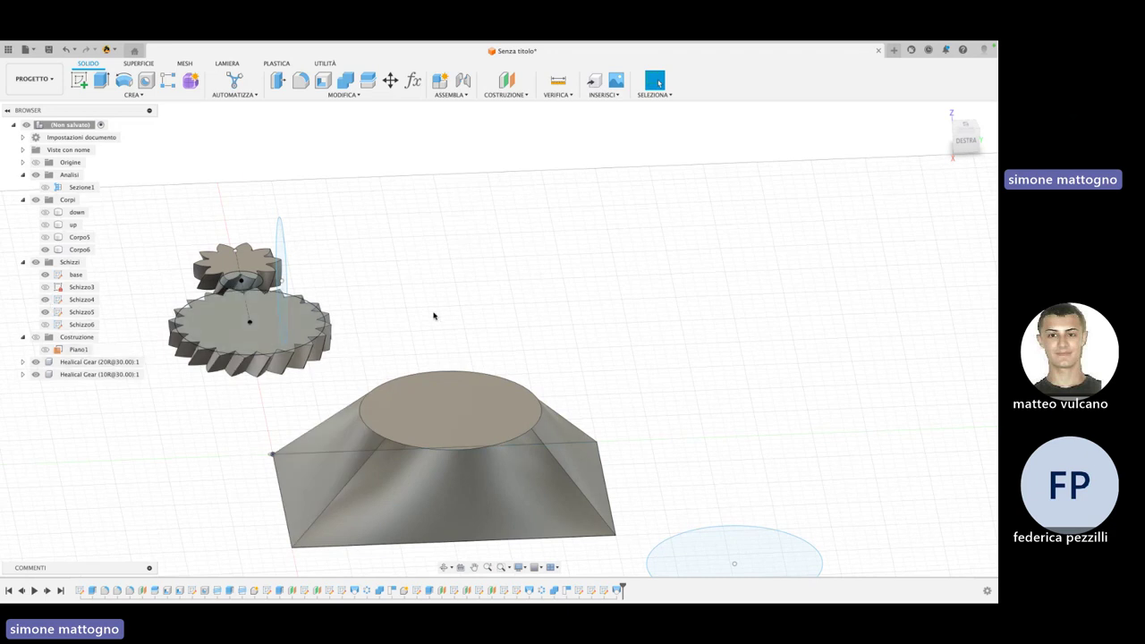
scroll(537, 448, "up", 2)
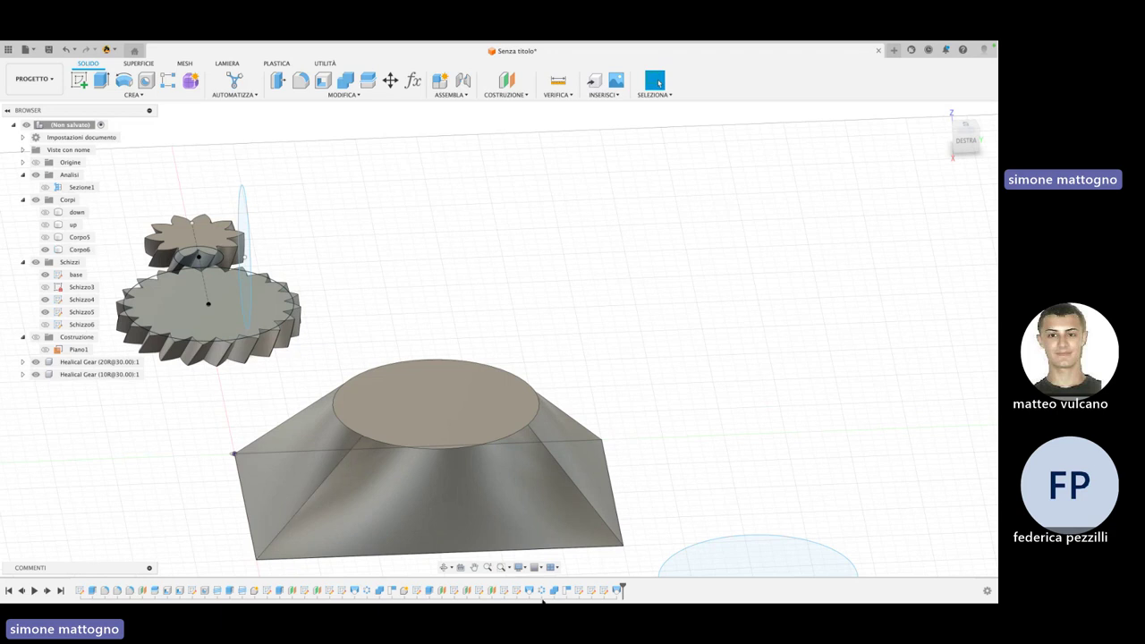
right_click(617, 591)
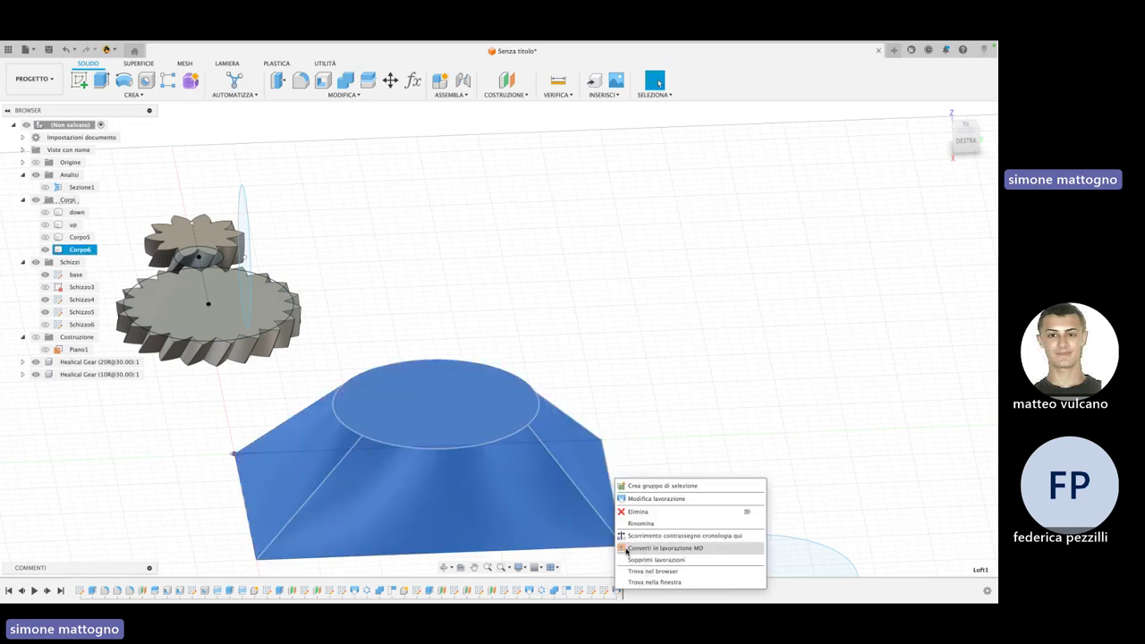
left_click(657, 498)
middle_click_drag(675, 468, 677, 447, "shift")
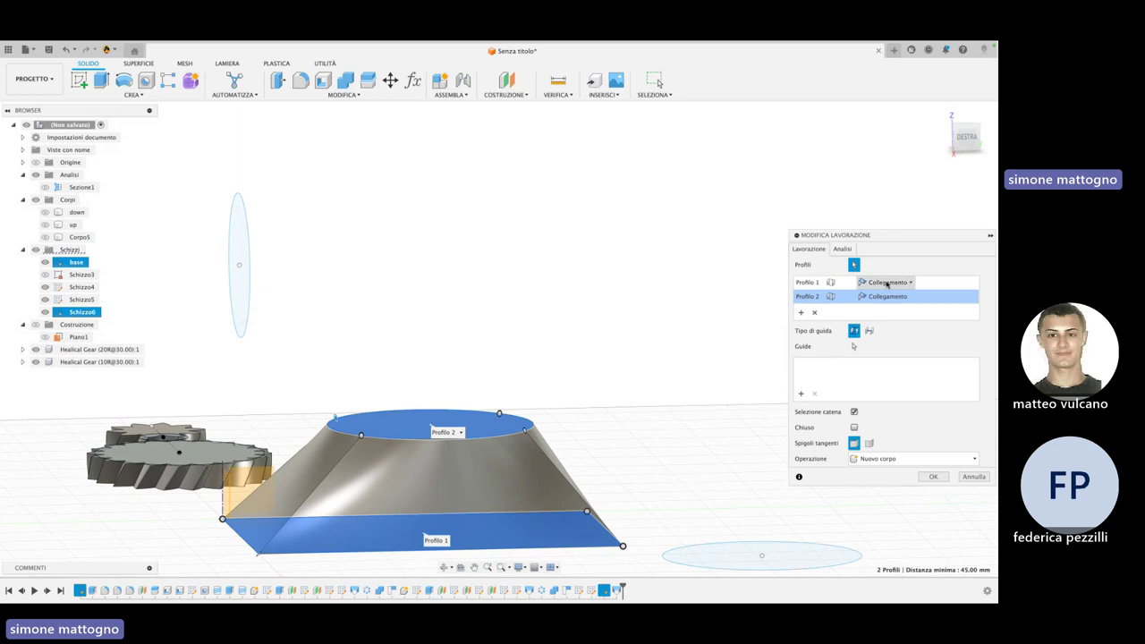
left_click(887, 283)
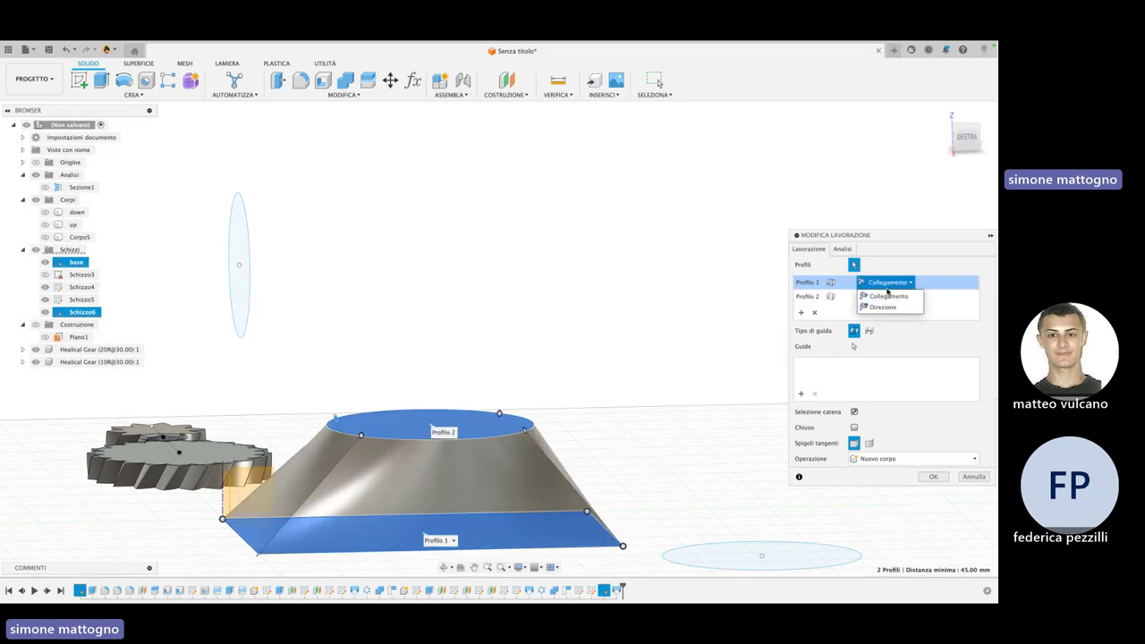
left_click(884, 306)
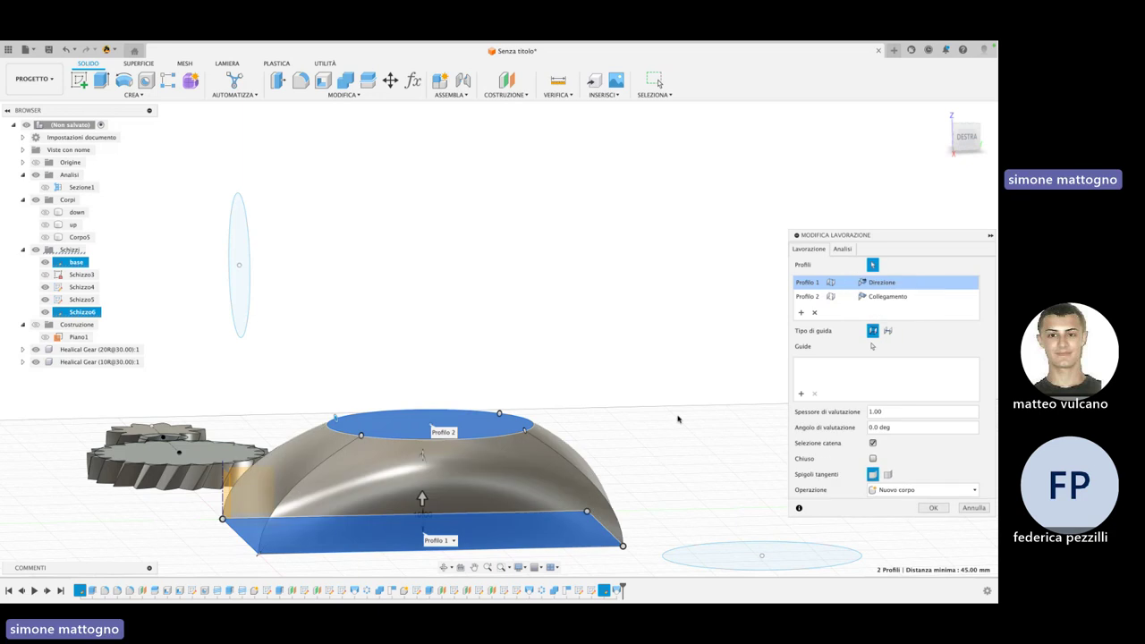
left_click_drag(422, 495, 424, 522)
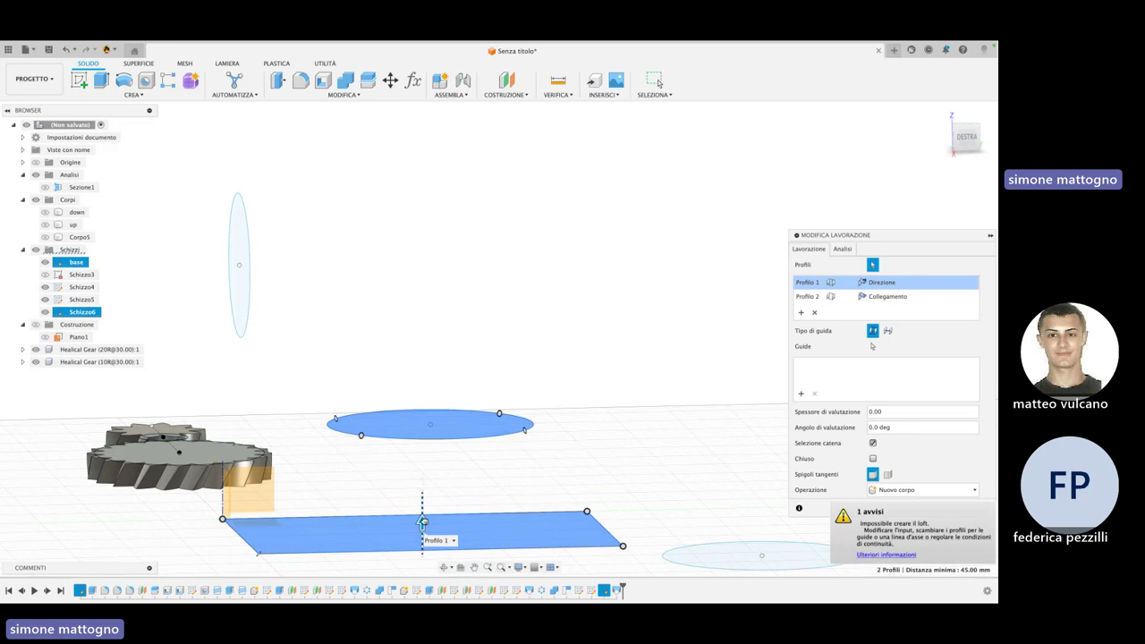
mouse_move(422, 522)
left_mouse_down()
mouse_move(425, 494)
mouse_move(422, 510)
left_mouse_up()
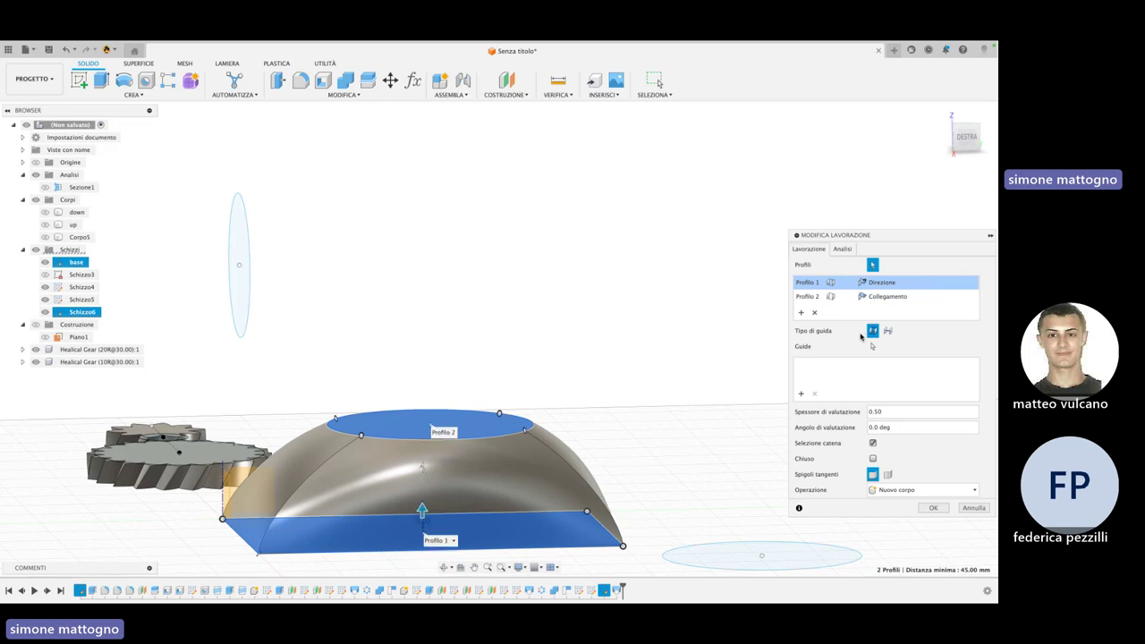
left_click(934, 508)
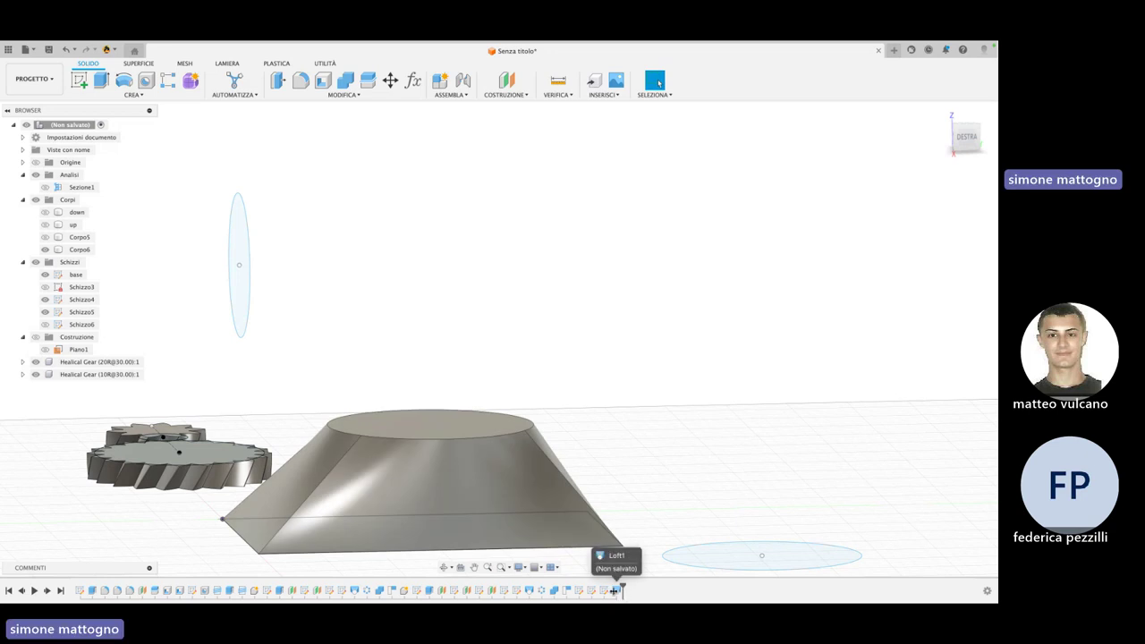
Undo the Corpo6 loft body and make the down box body visible again
key("ctrl+z")
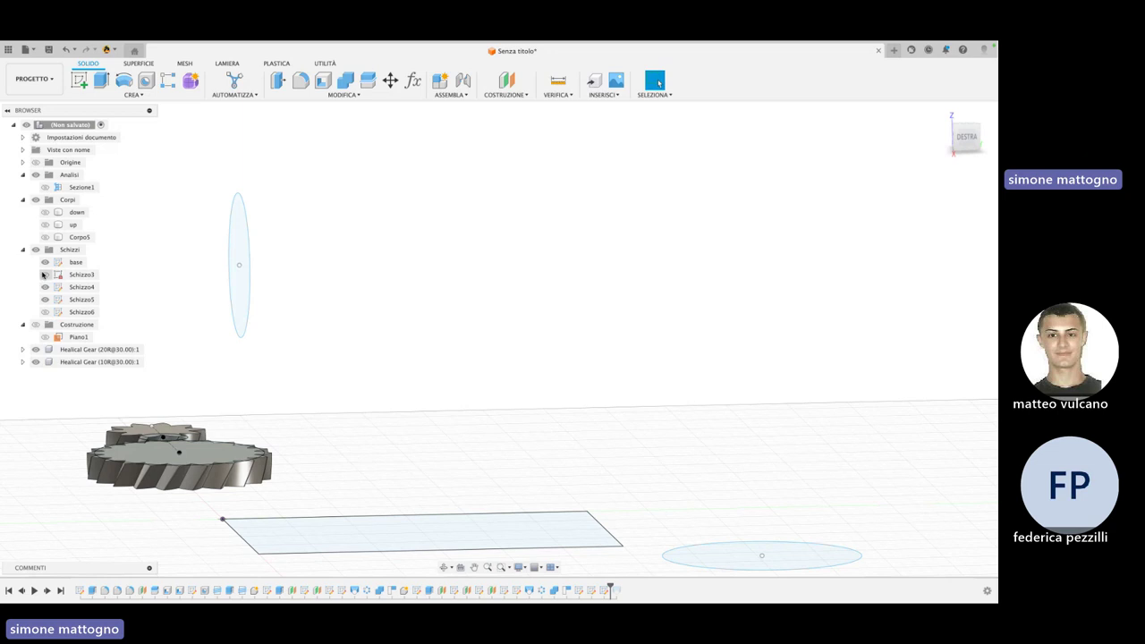
left_click(46, 216)
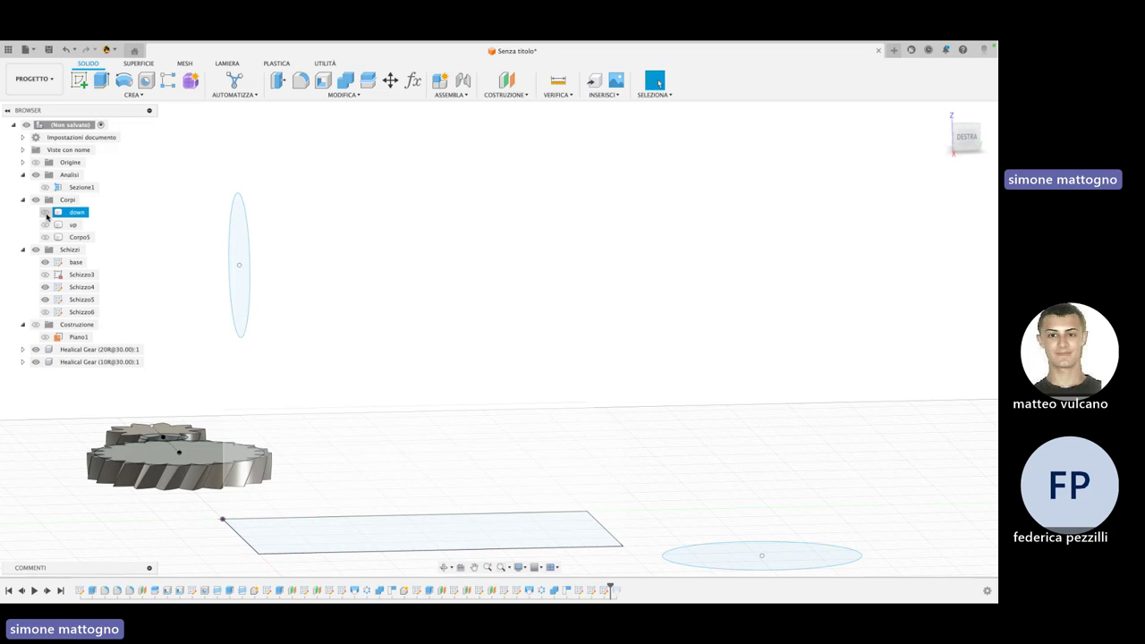
left_click(47, 215)
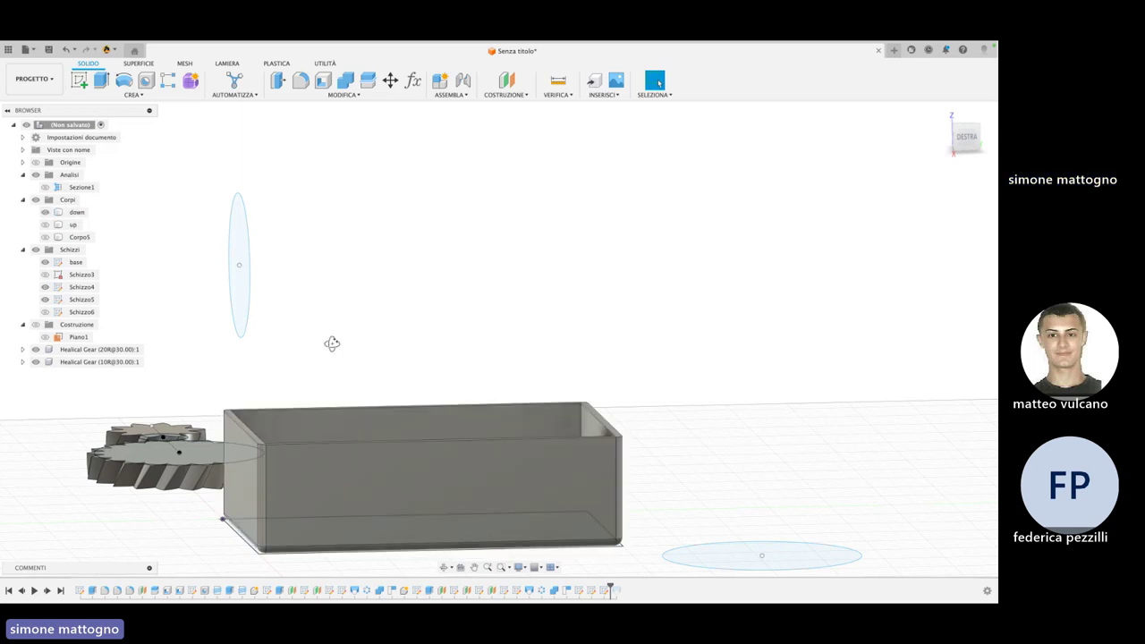
middle_click_drag(331, 342, 364, 356, "shift")
left_click(571, 512)
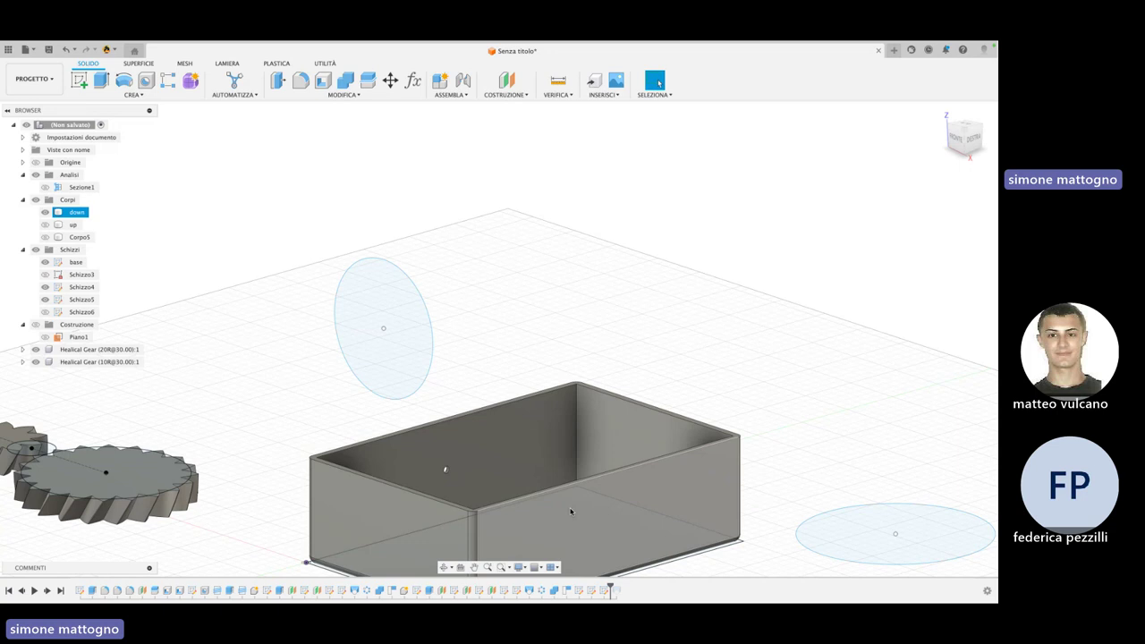
left_click(591, 327)
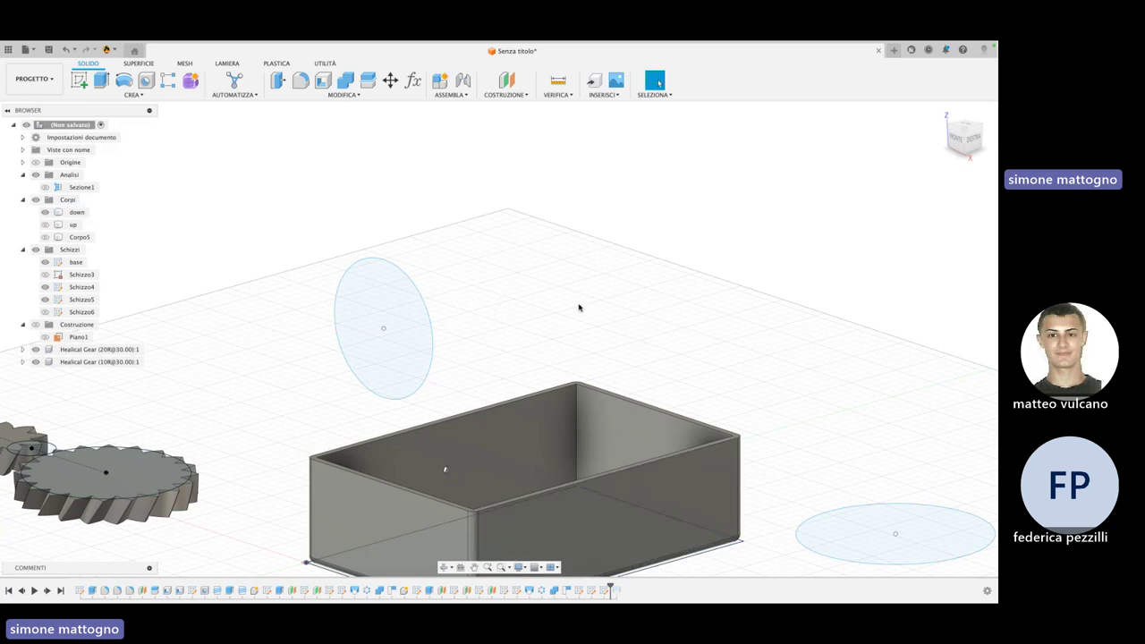
left_click(512, 96)
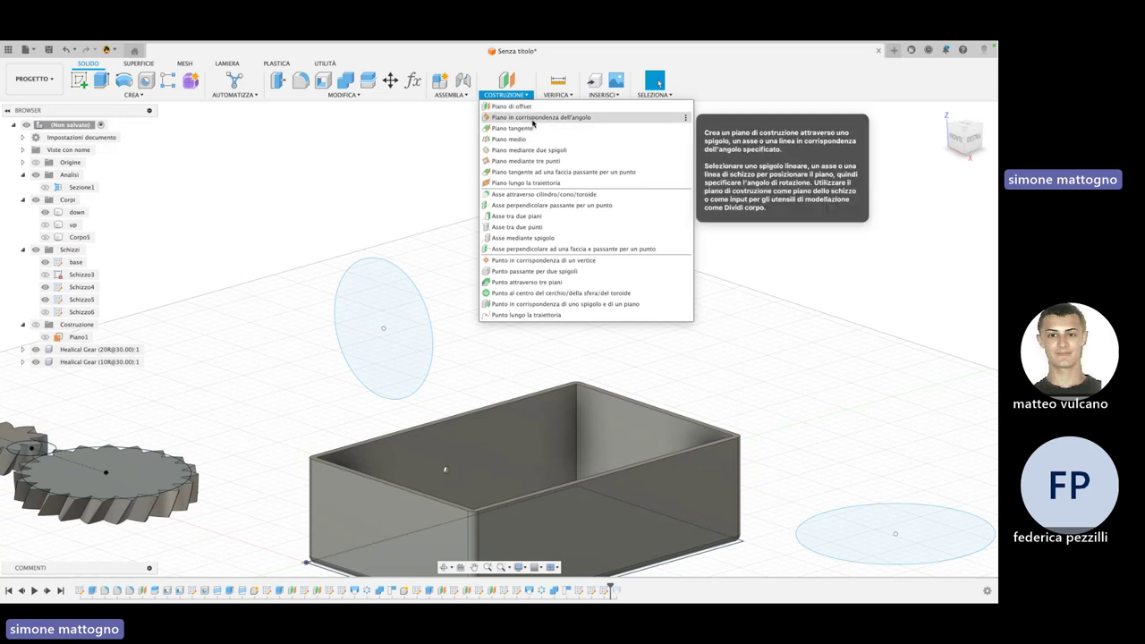
left_click(537, 118)
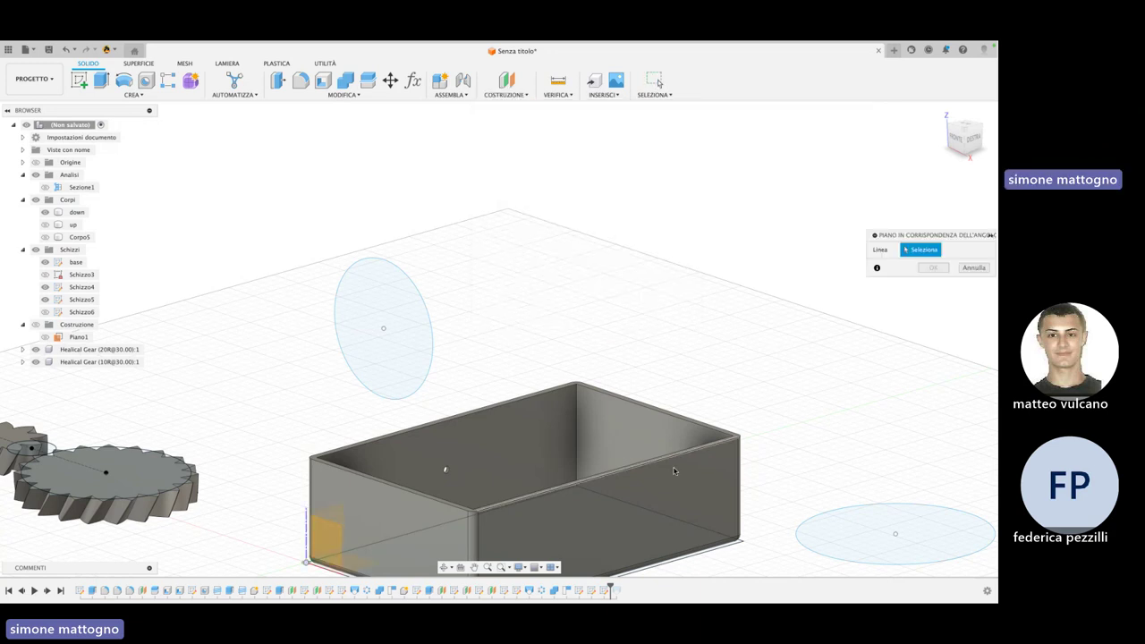
left_click(651, 474)
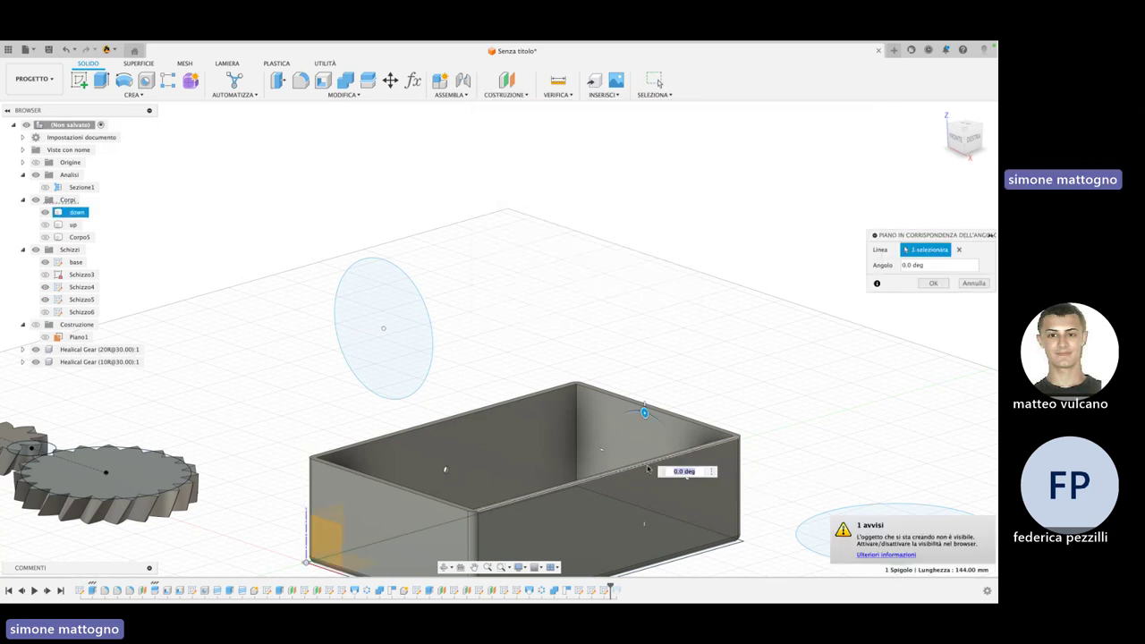
middle_click_drag(648, 467, 698, 420, "shift")
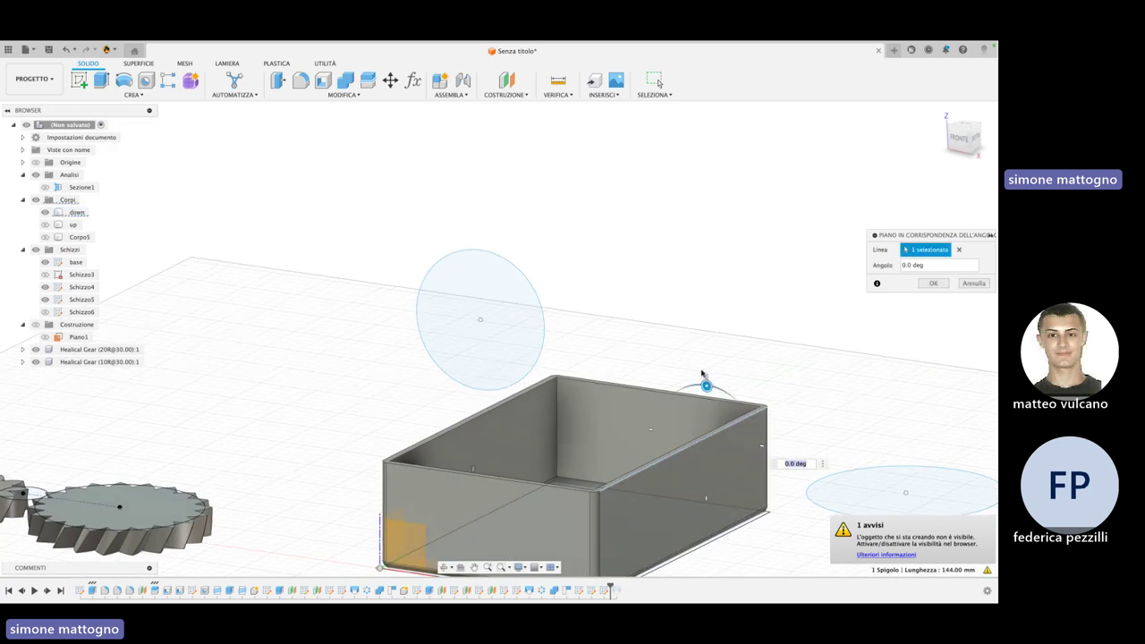
left_click_drag(707, 385, 749, 421)
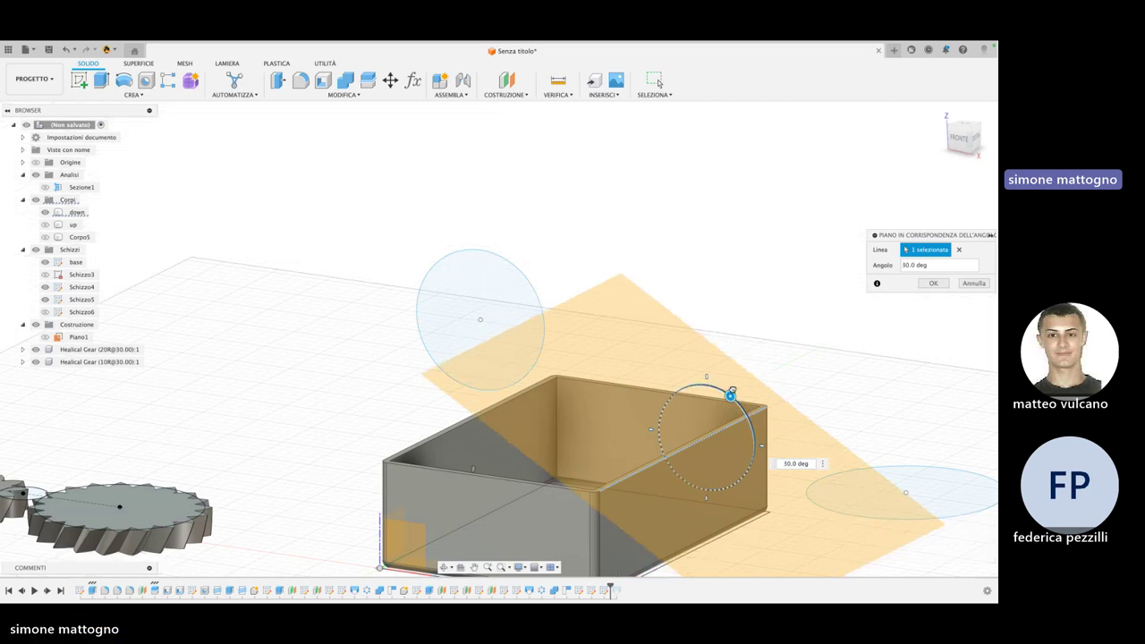
left_click_drag(749, 421, 736, 403)
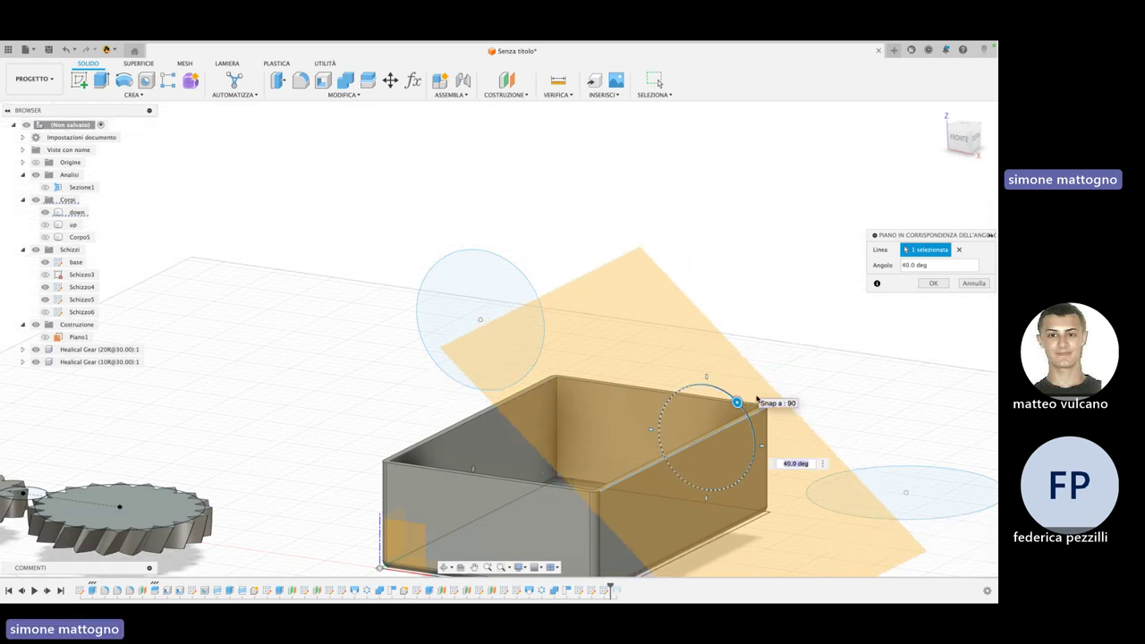
left_click(964, 284)
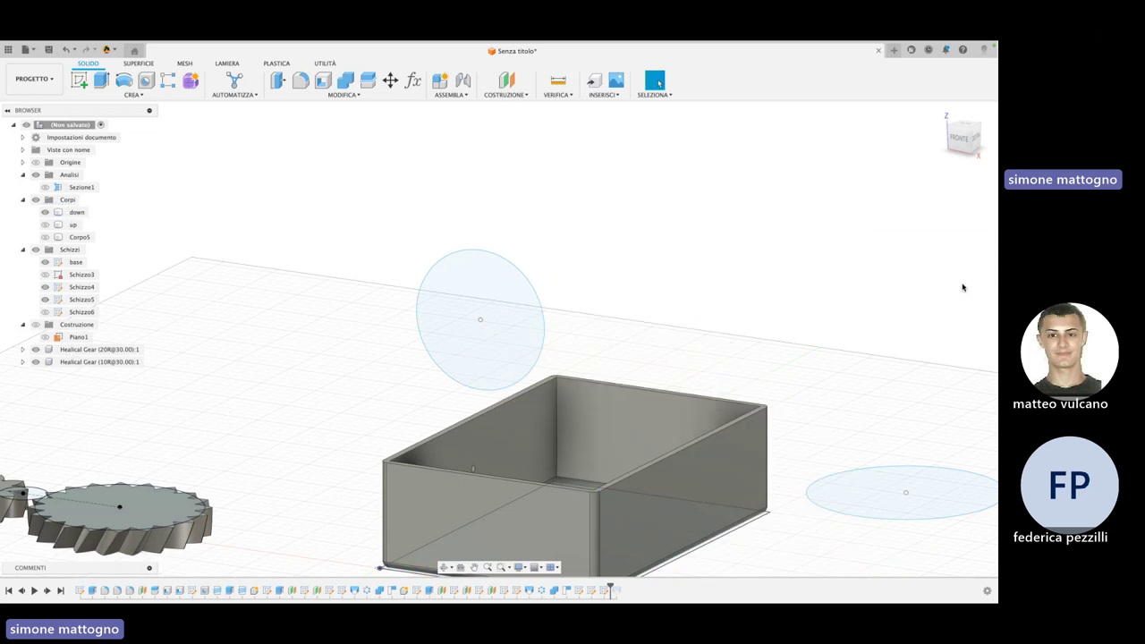
left_click(512, 95)
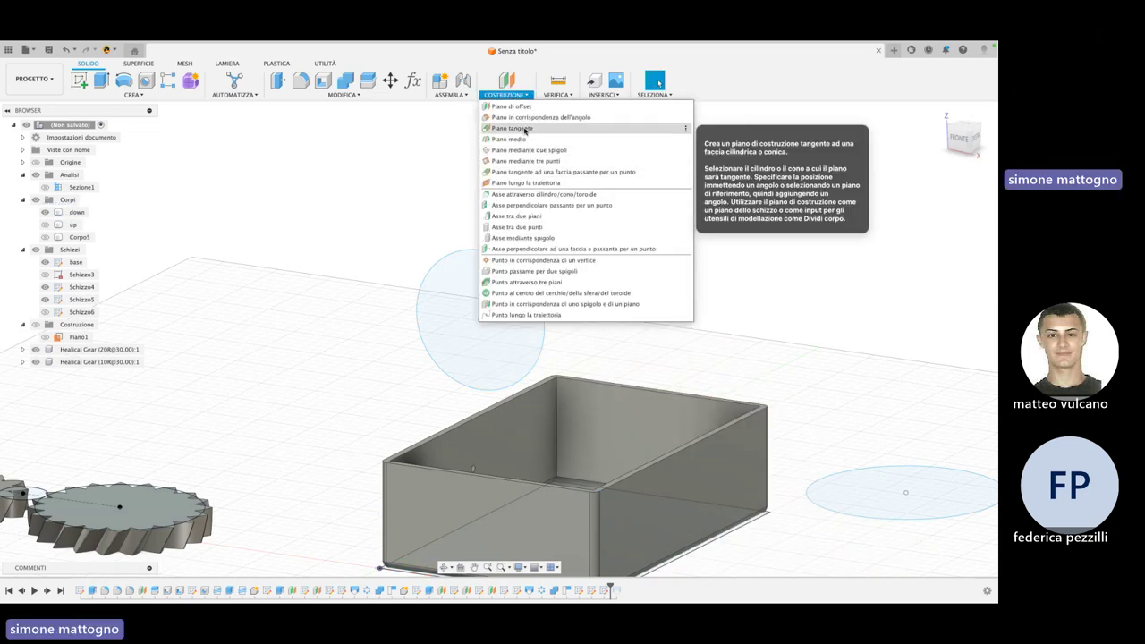
left_click(525, 131)
left_click(606, 493)
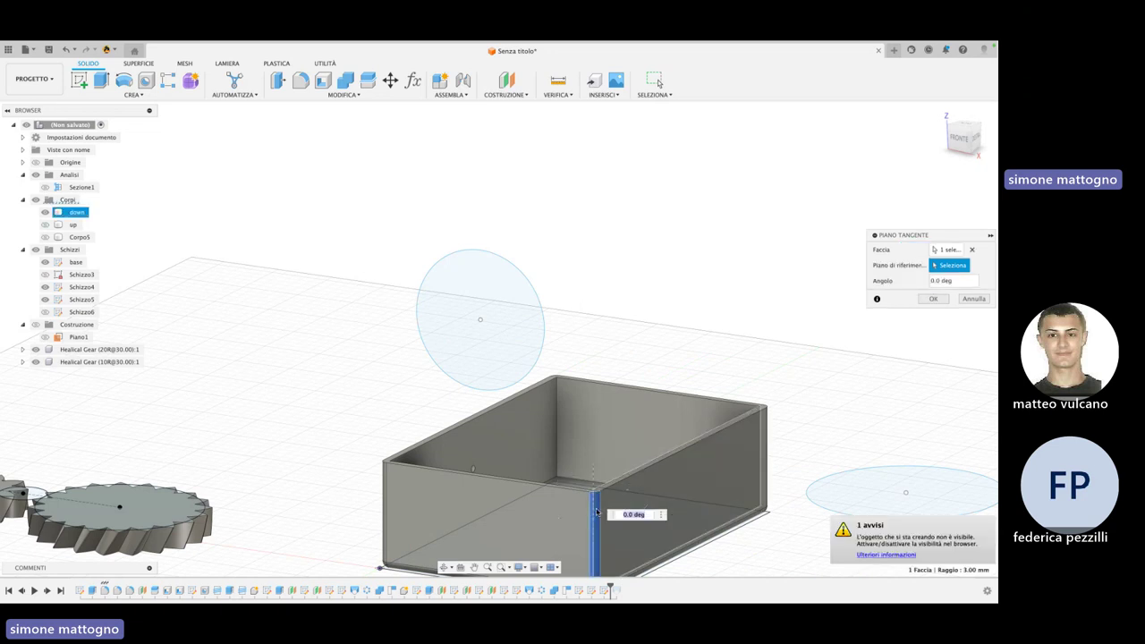
middle_click_drag(628, 480, 894, 438, "shift")
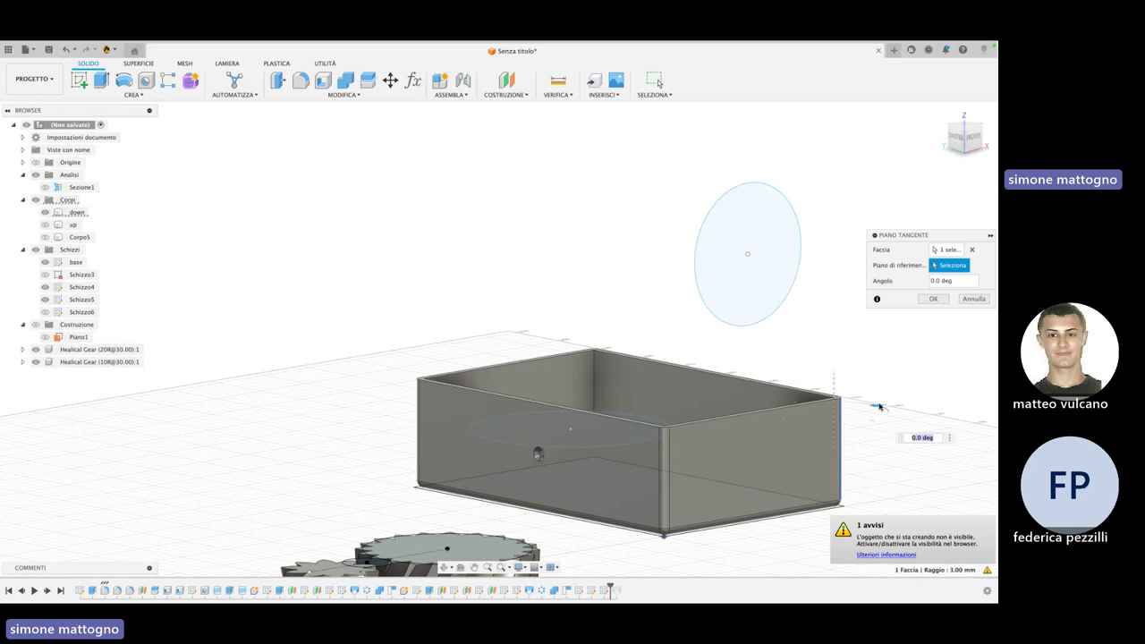
mouse_move(878, 406)
left_mouse_down()
mouse_move(883, 435)
mouse_move(879, 414)
left_mouse_up()
type("-70")
left_click(37, 326)
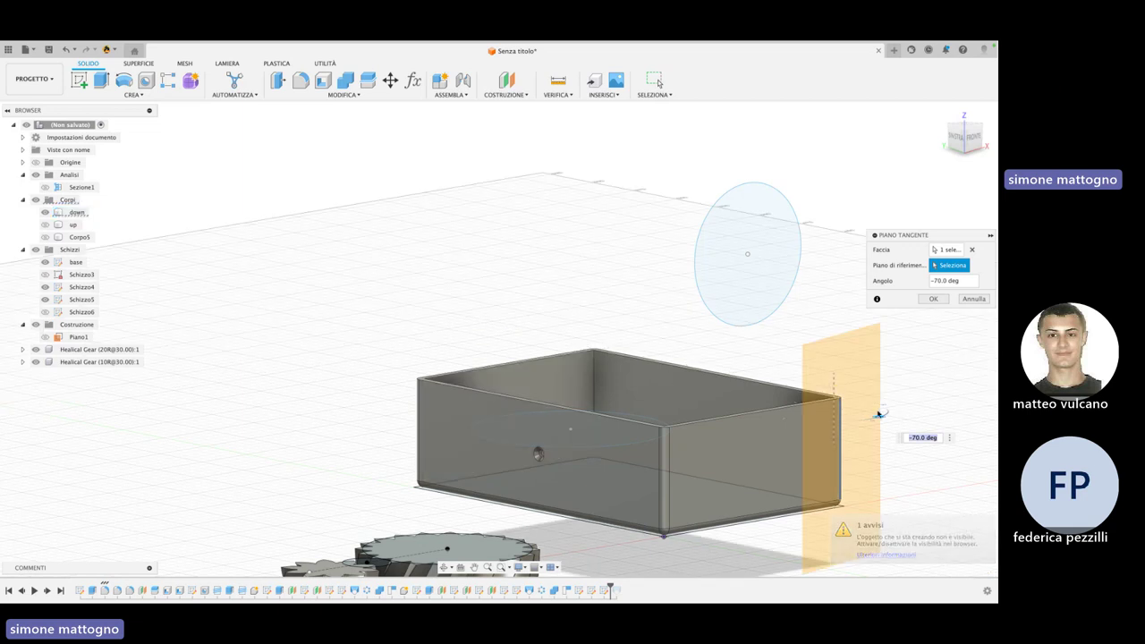
left_click_drag(877, 417, 886, 414)
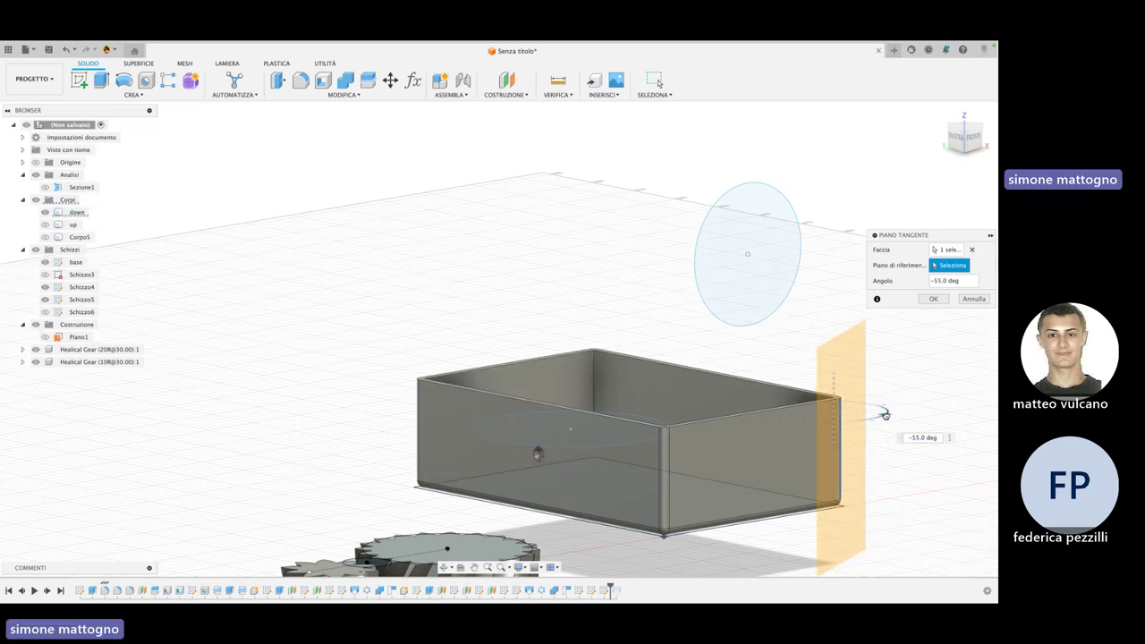
left_click(973, 299)
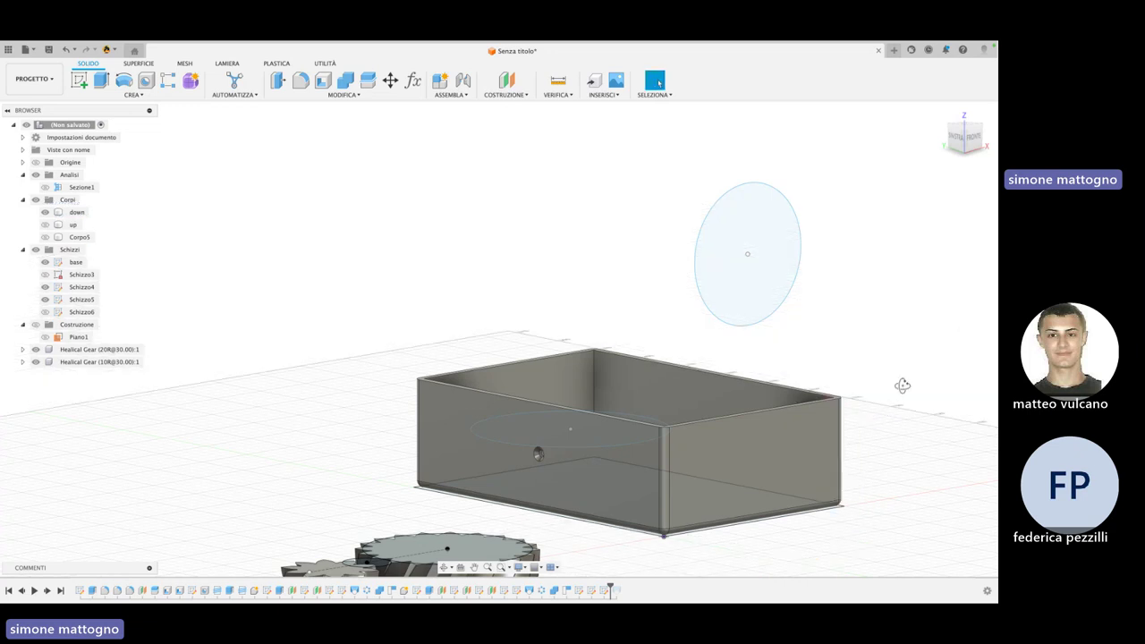
mouse_move(903, 385)
middle_mouse_down("shift")
mouse_move(859, 401)
mouse_move(230, 358)
middle_mouse_up("shift")
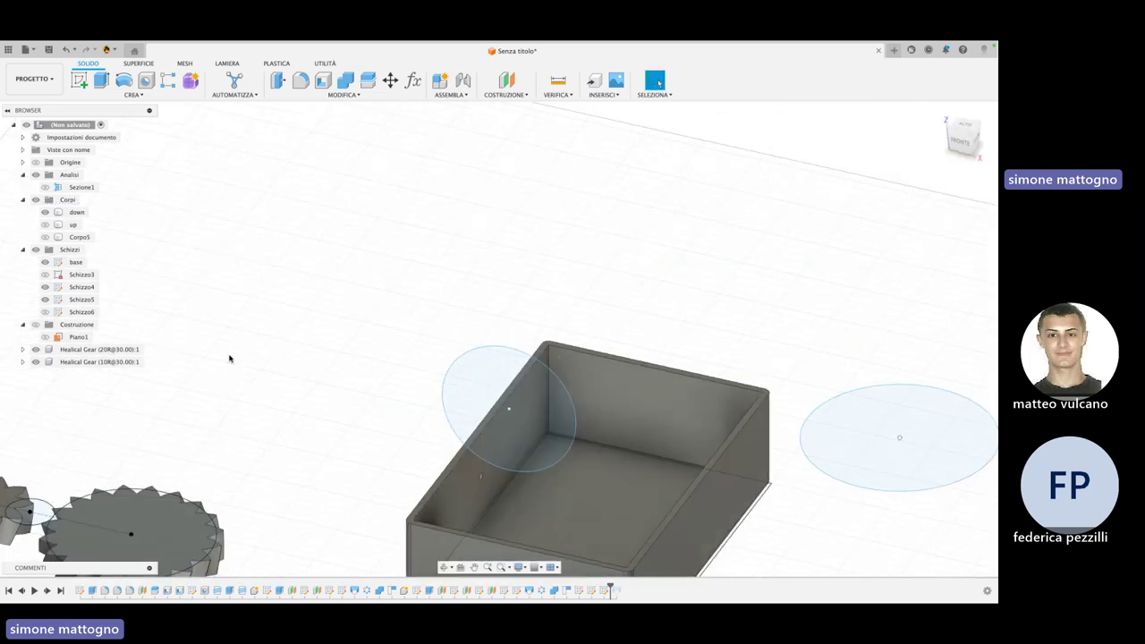
Create midplane Piano2 between the box's opposite faces, then sketch on it with the box hidden
left_click(519, 93)
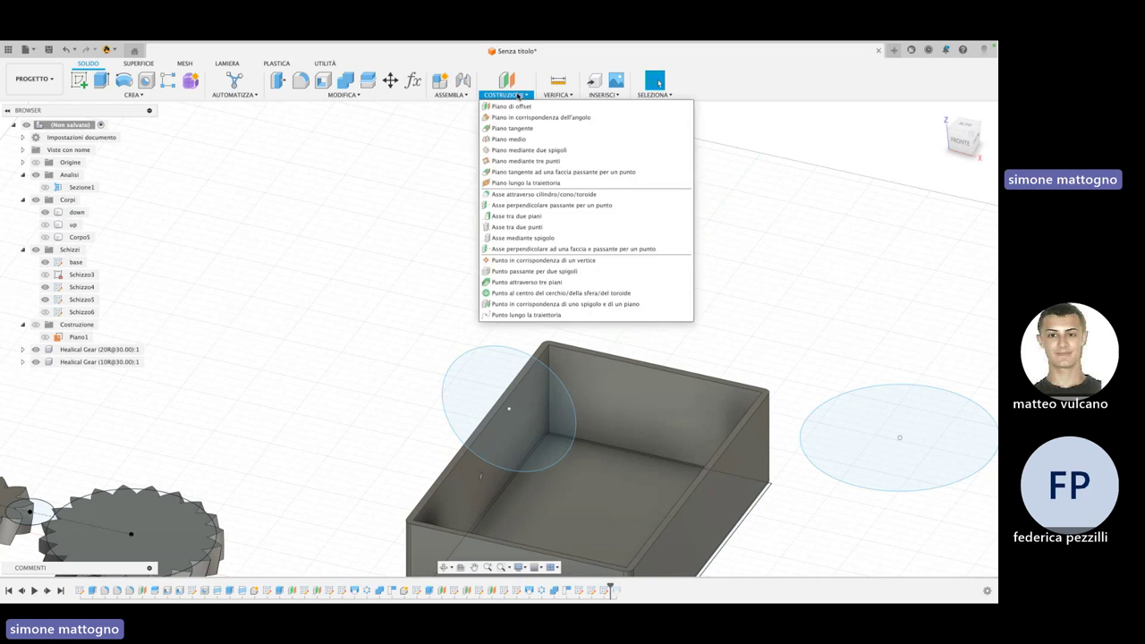
left_click(518, 141)
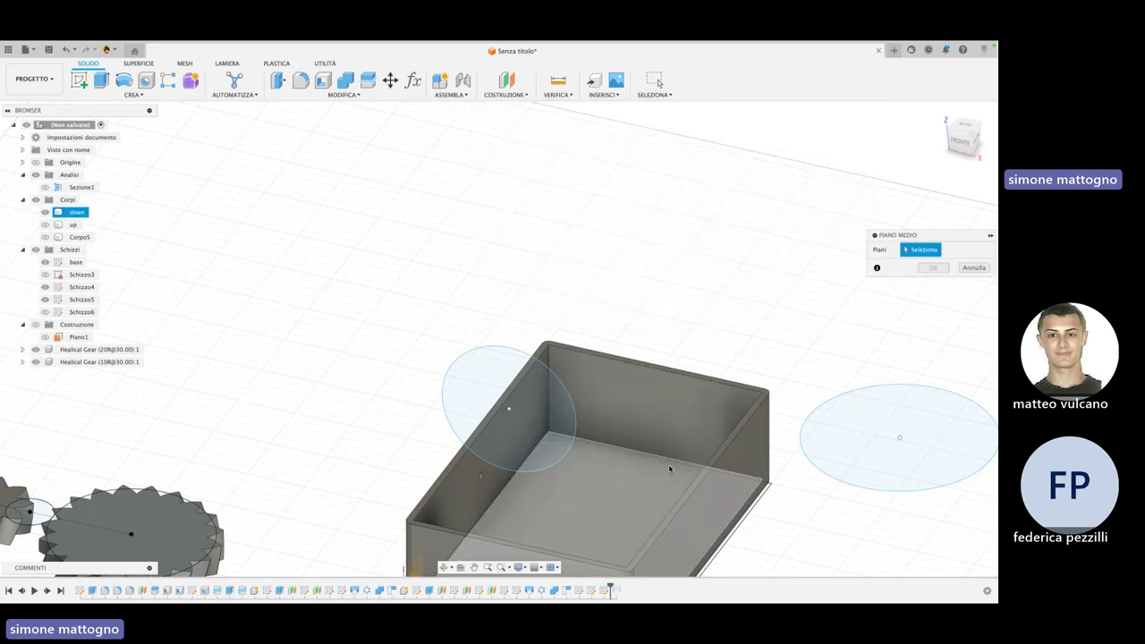
left_click(703, 503)
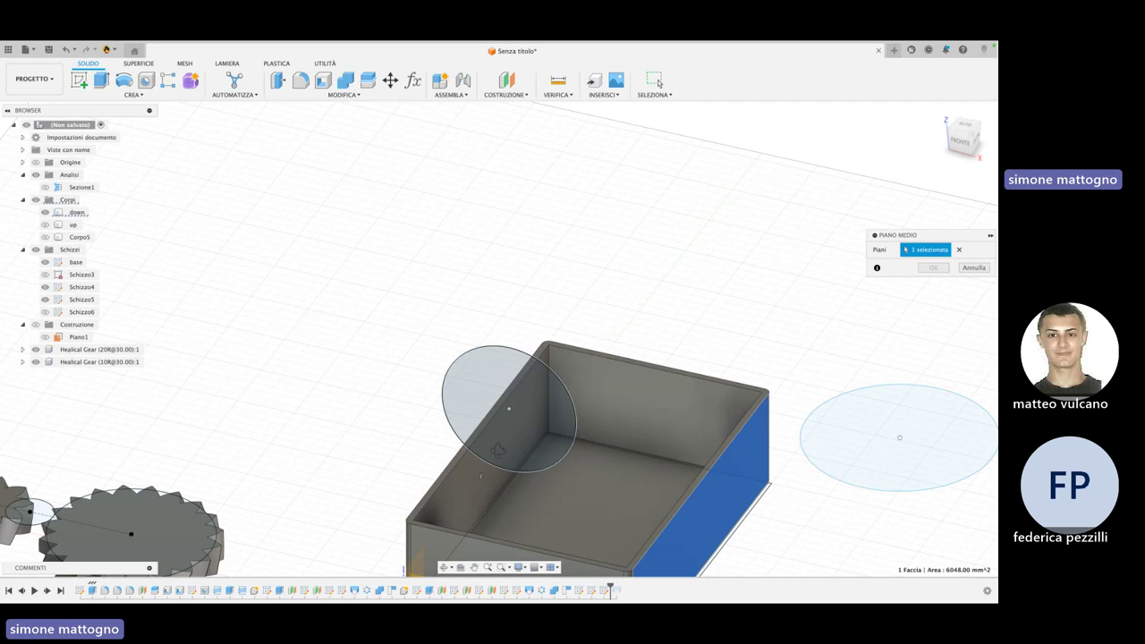
middle_click_drag(703, 503, 302, 488, "shift")
left_click(259, 553)
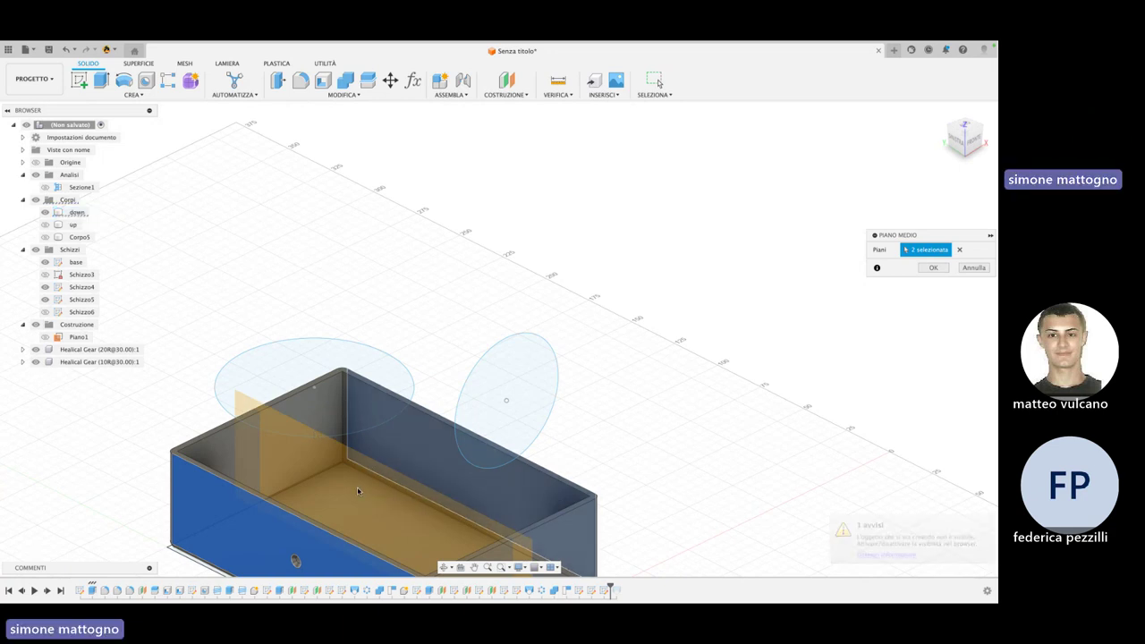
left_click(933, 268)
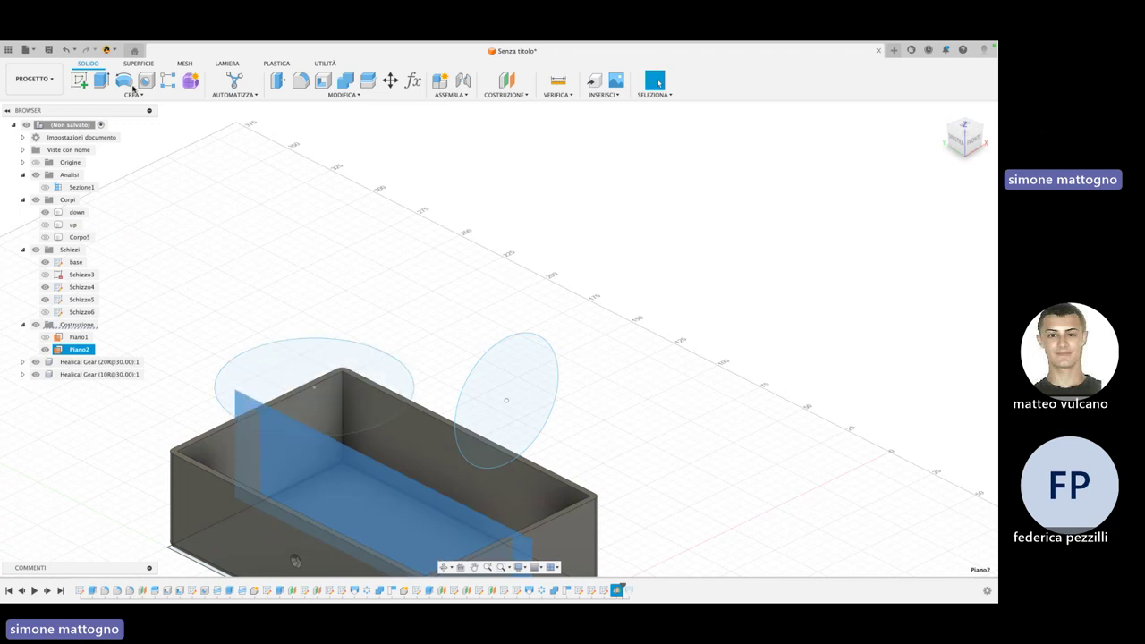
left_click(77, 79)
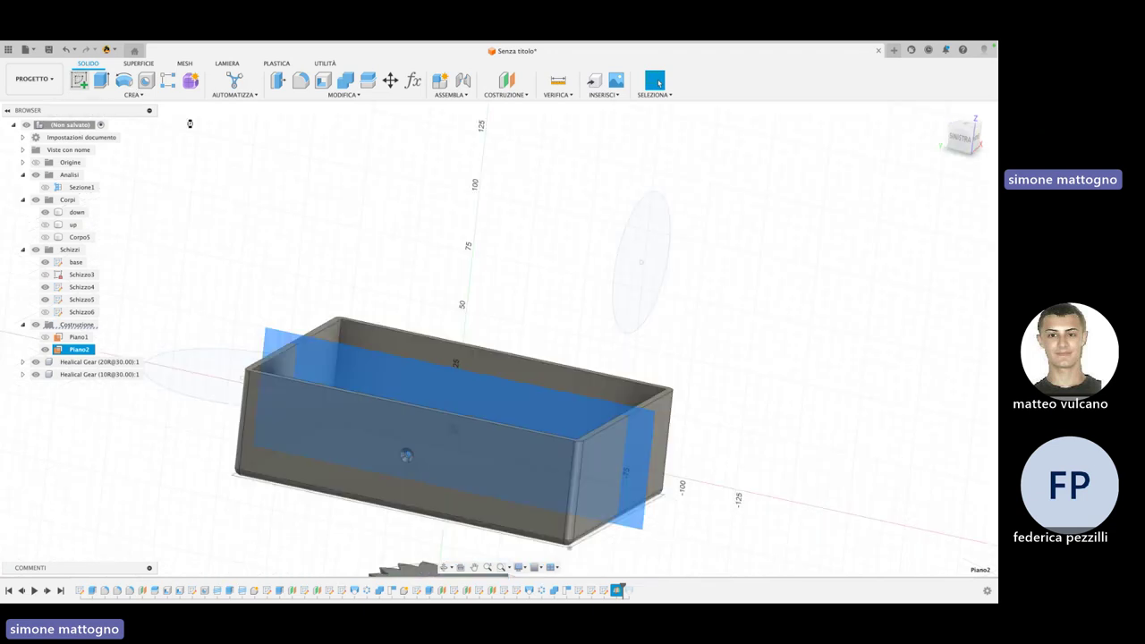
left_click(44, 212)
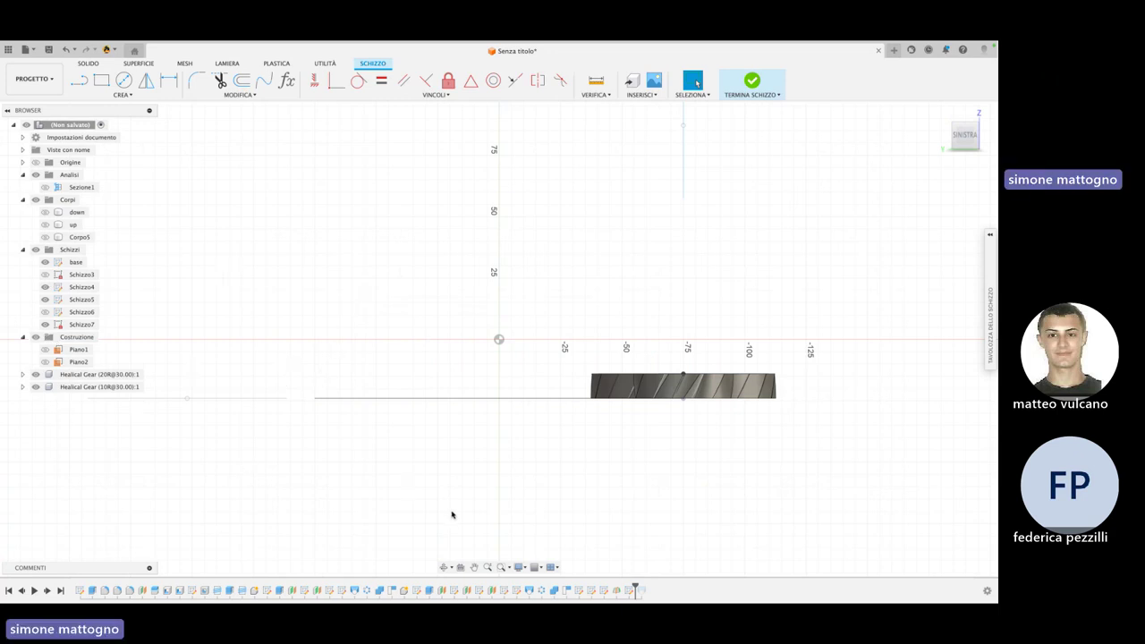
Orbit the view to the exact left side, starting and then cancelling a three-point arc
left_click(45, 311)
middle_click_drag(529, 305, 537, 310, "shift")
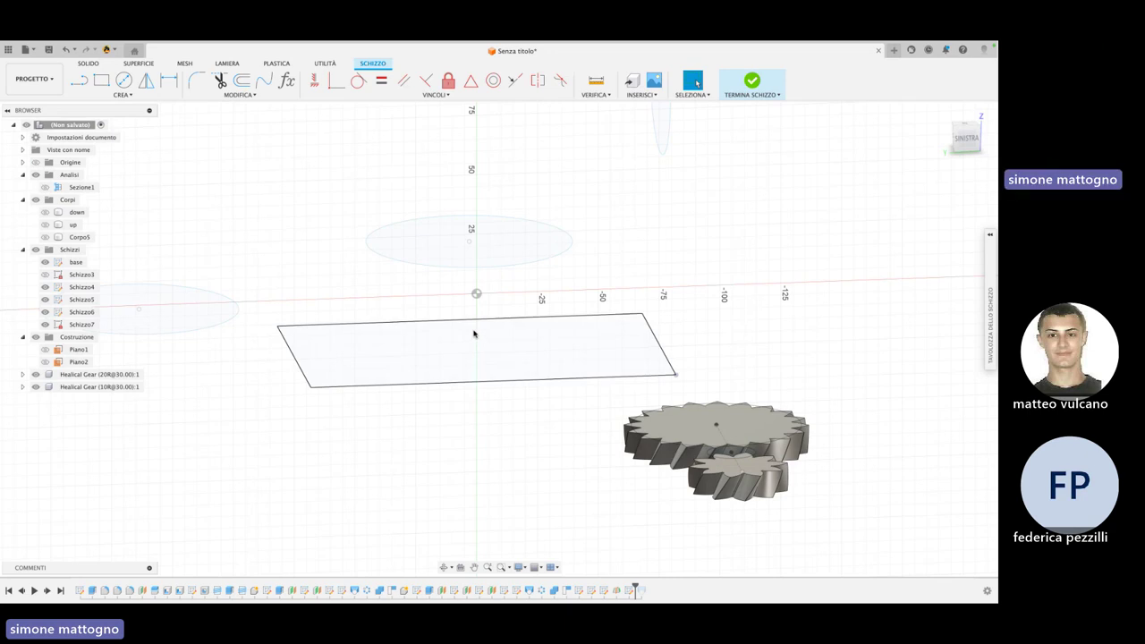
middle_click_drag(475, 322, 93, 182, "shift")
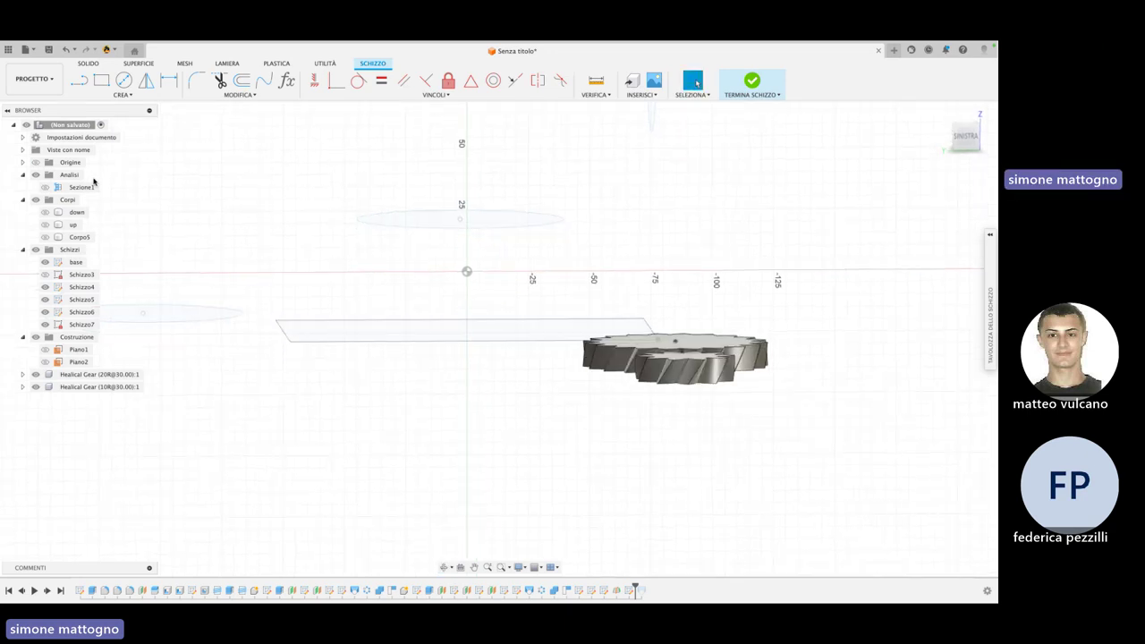
left_click(963, 141)
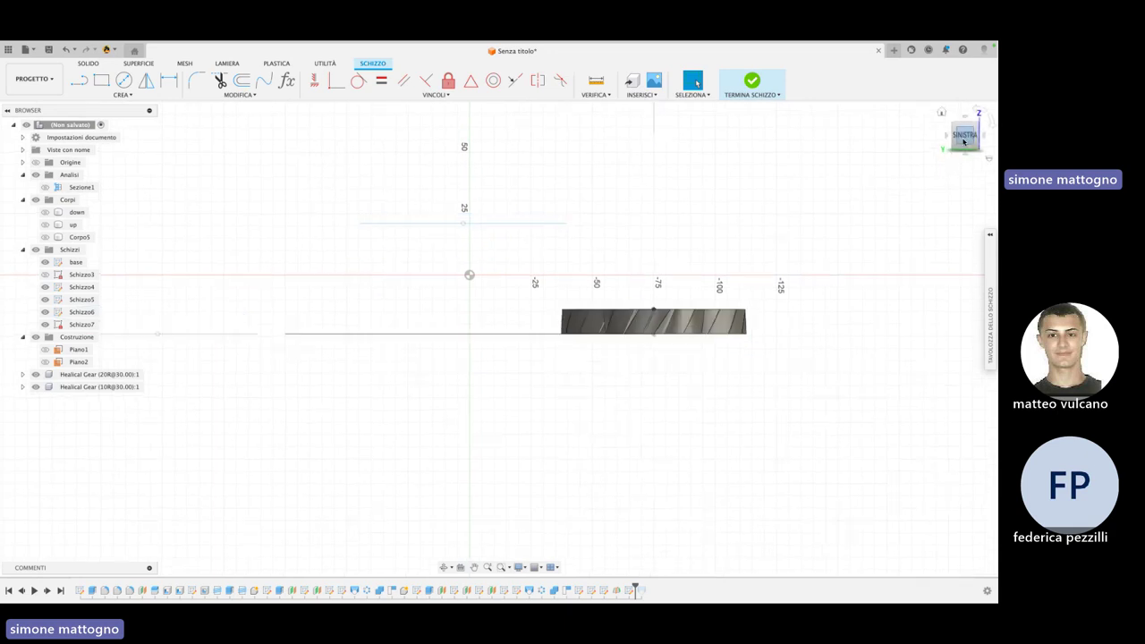
left_click(130, 95)
mouse_move(90, 139)
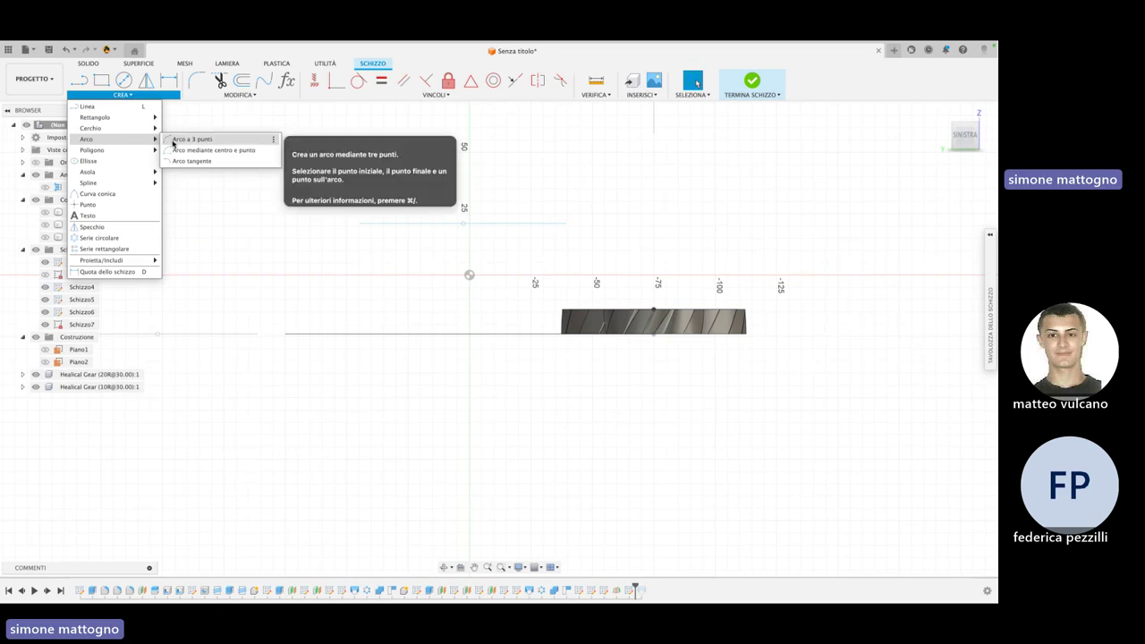
left_click(179, 140)
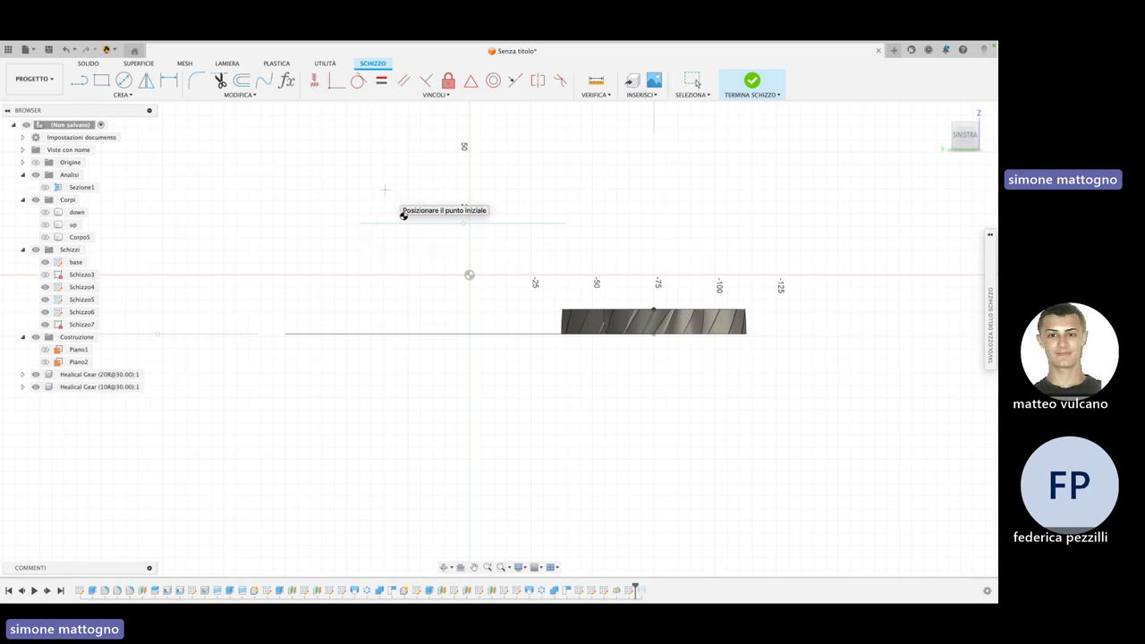
key("Escape")
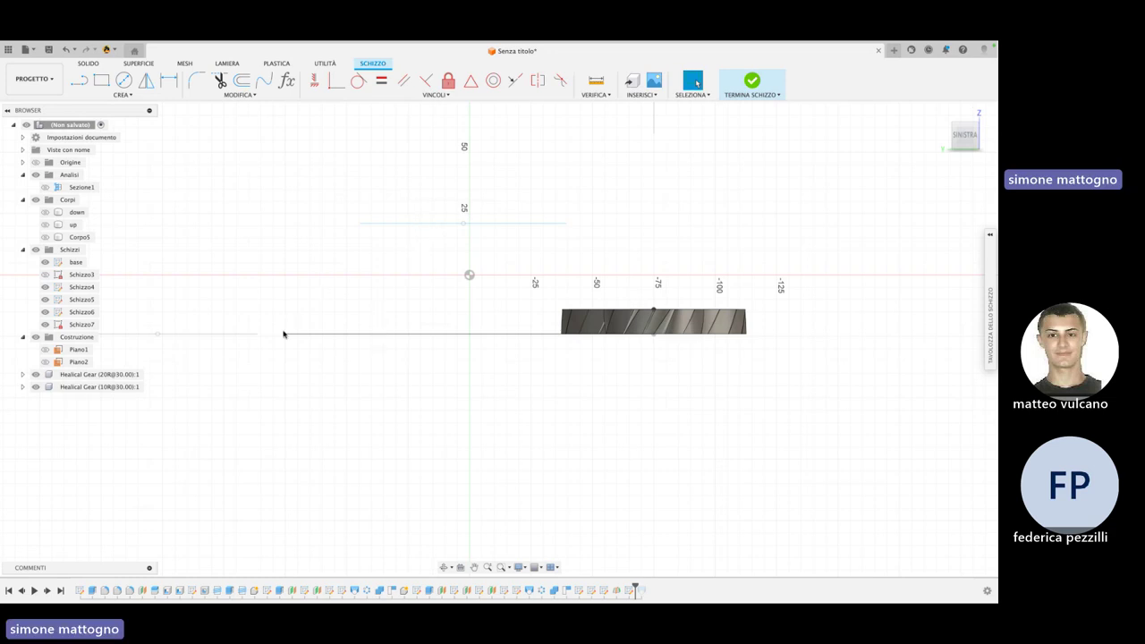
Select the base sketch line and briefly try the line tool from an isometric view
left_click(326, 335)
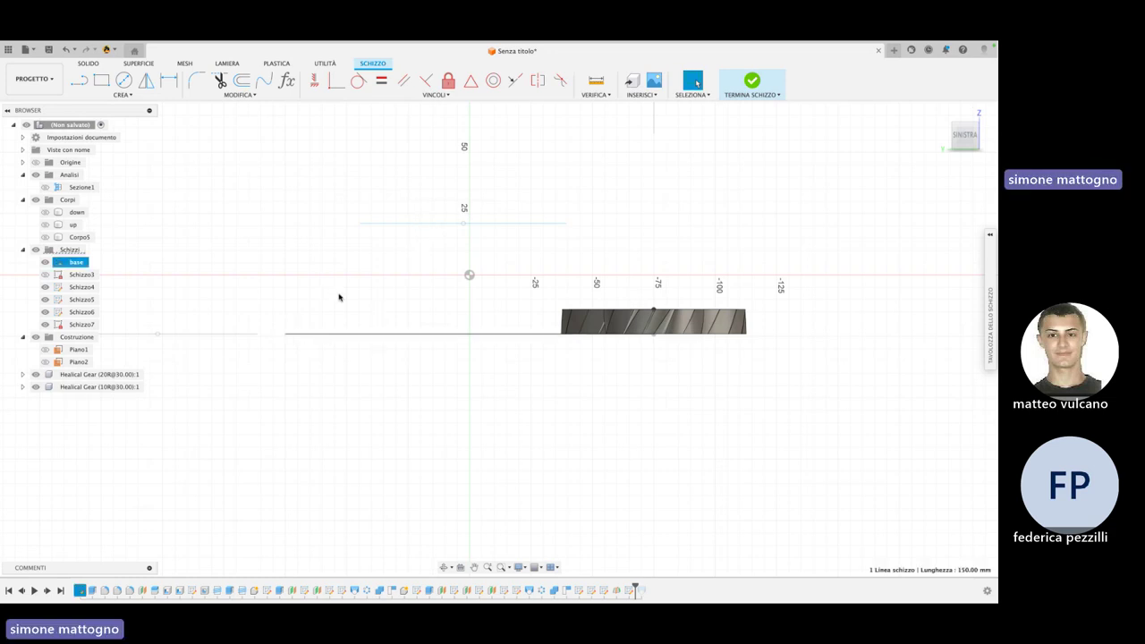
left_click(79, 80)
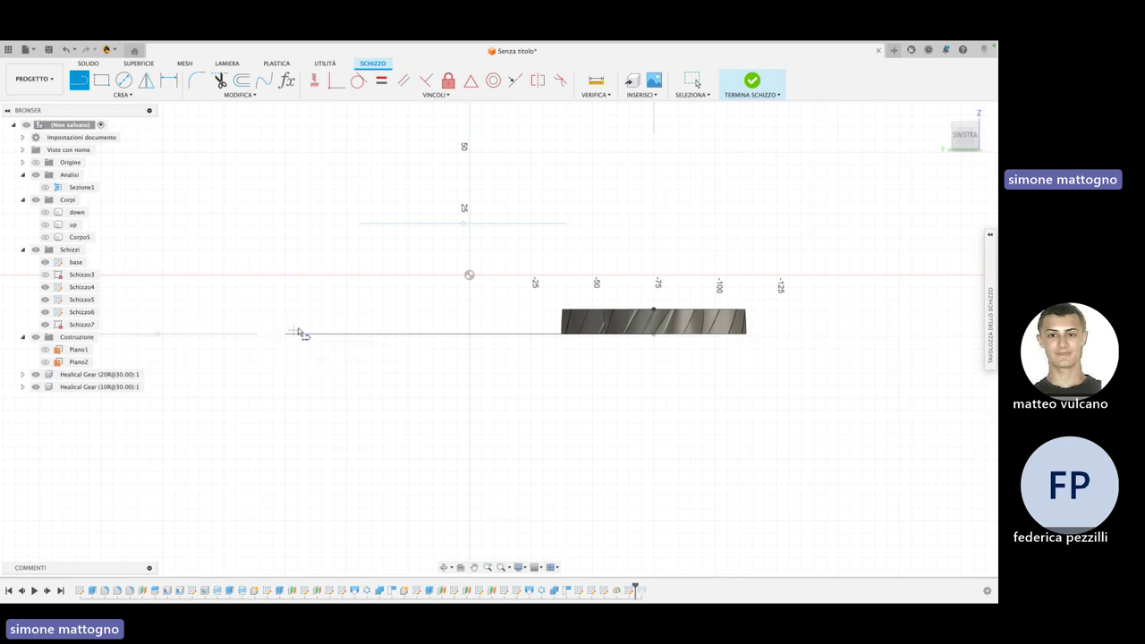
middle_click_drag(299, 332, 222, 288, "shift")
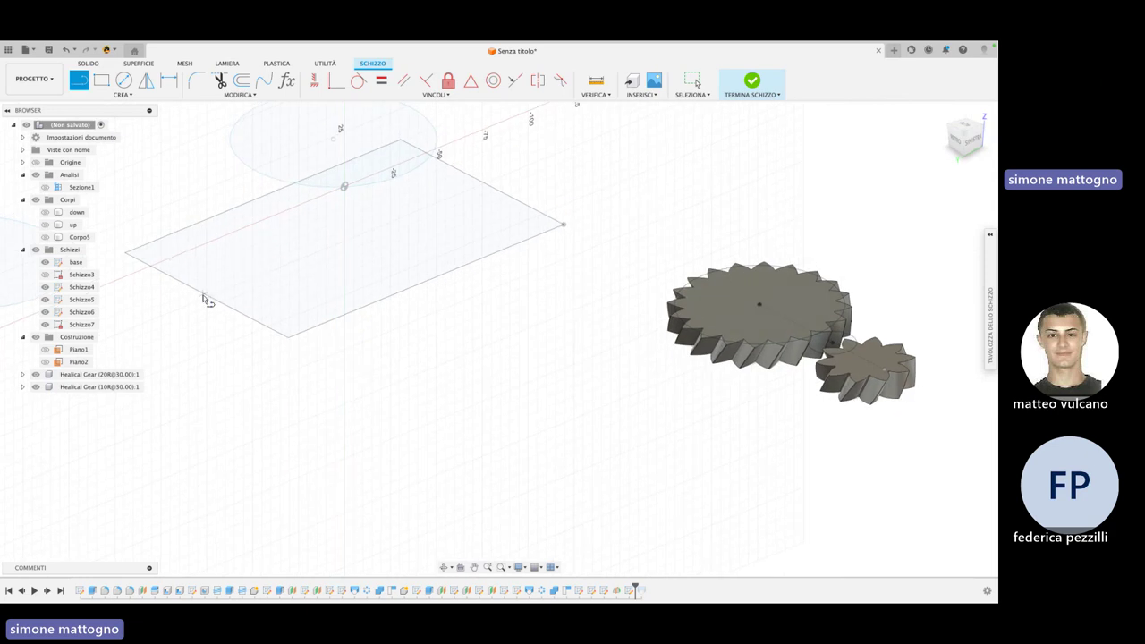
key("Escape")
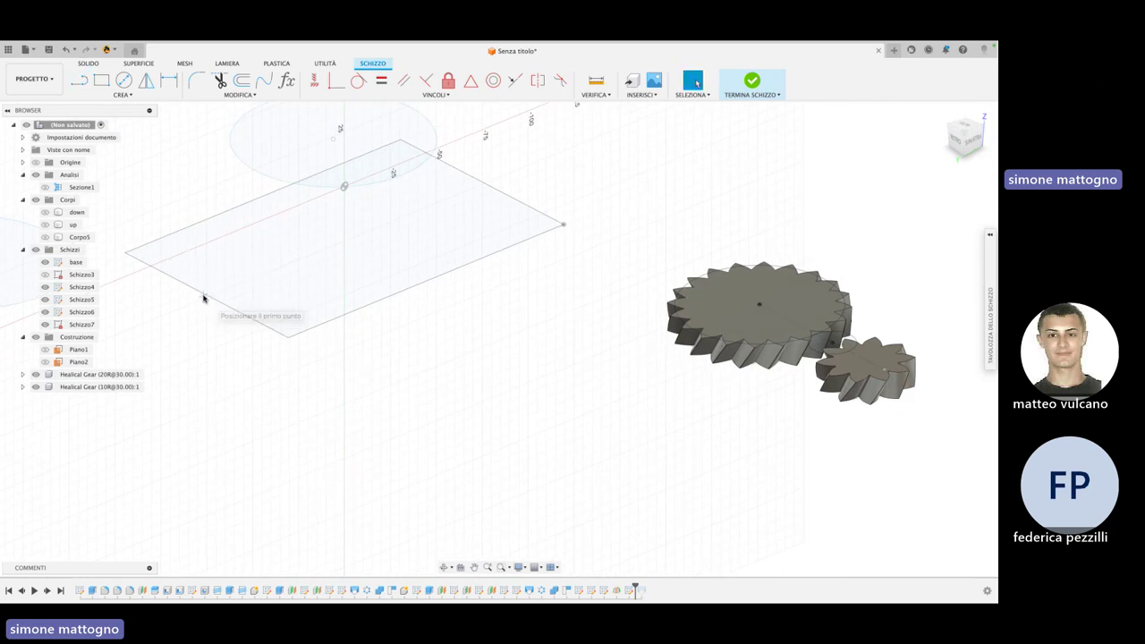
Project the rectangle's front edge and the circle into Schizzo7, then return to the left view
left_click(324, 323)
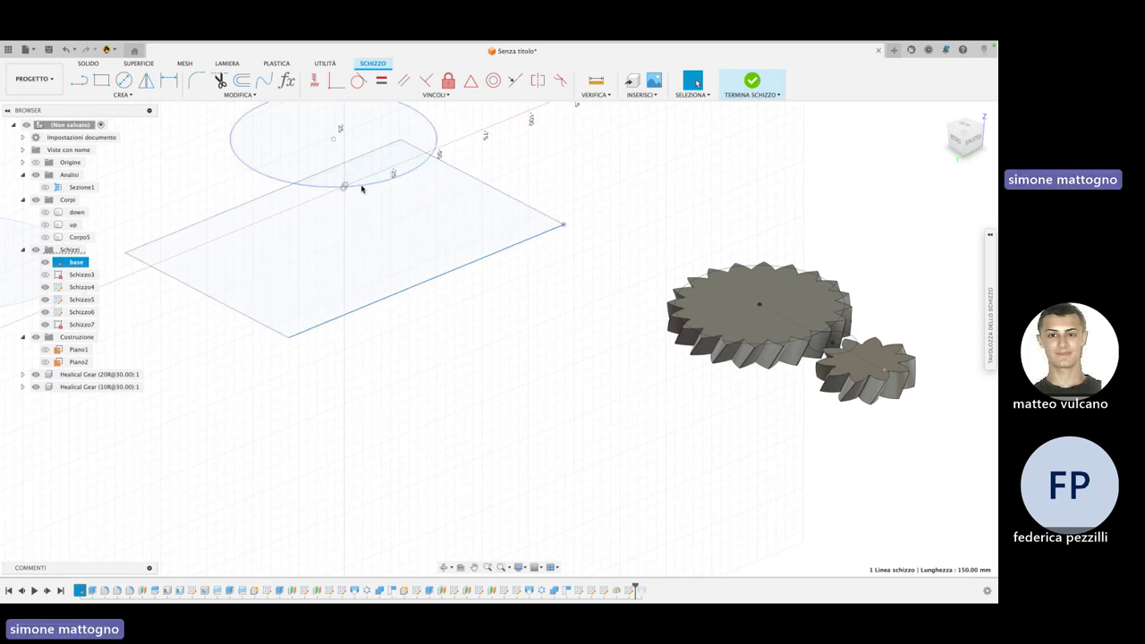
left_click(361, 188, "shift")
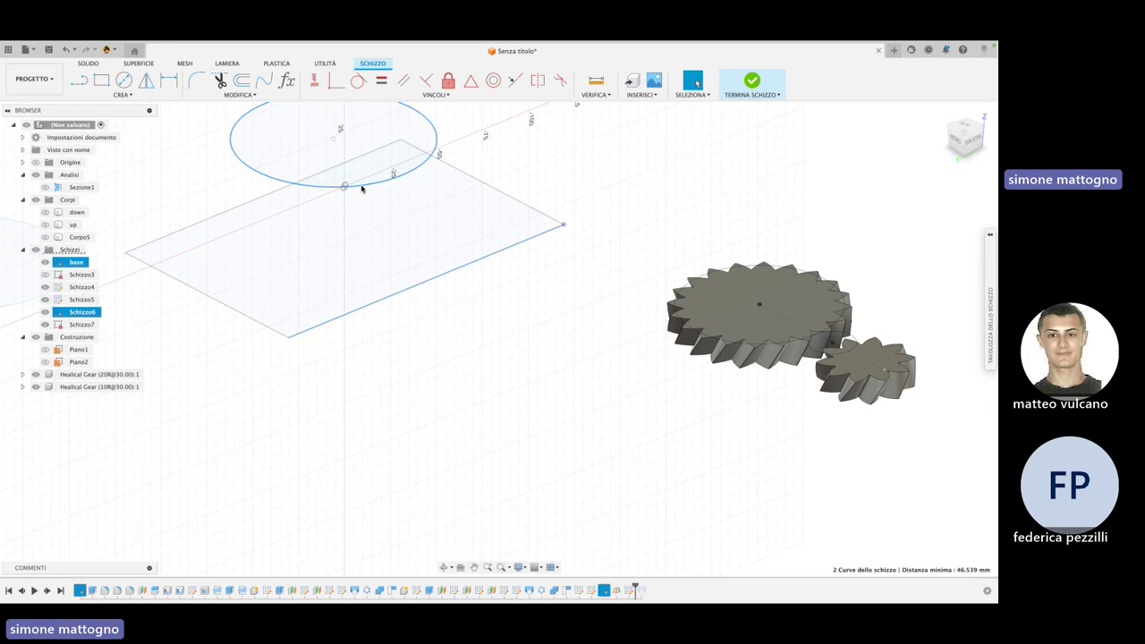
key("p")
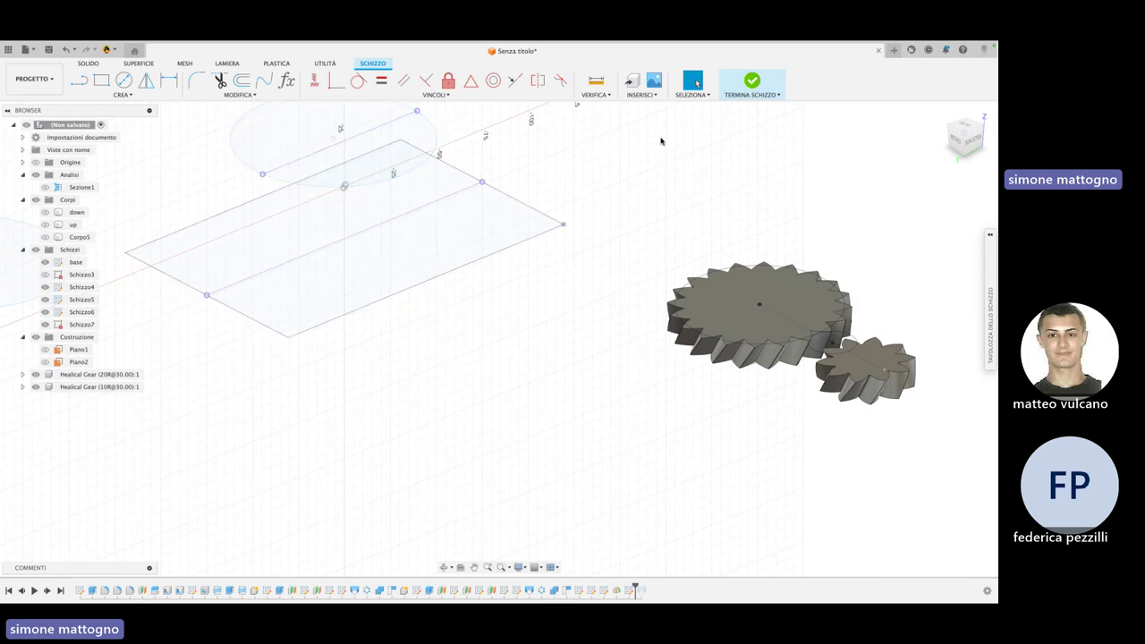
left_click(972, 143)
left_click(122, 94)
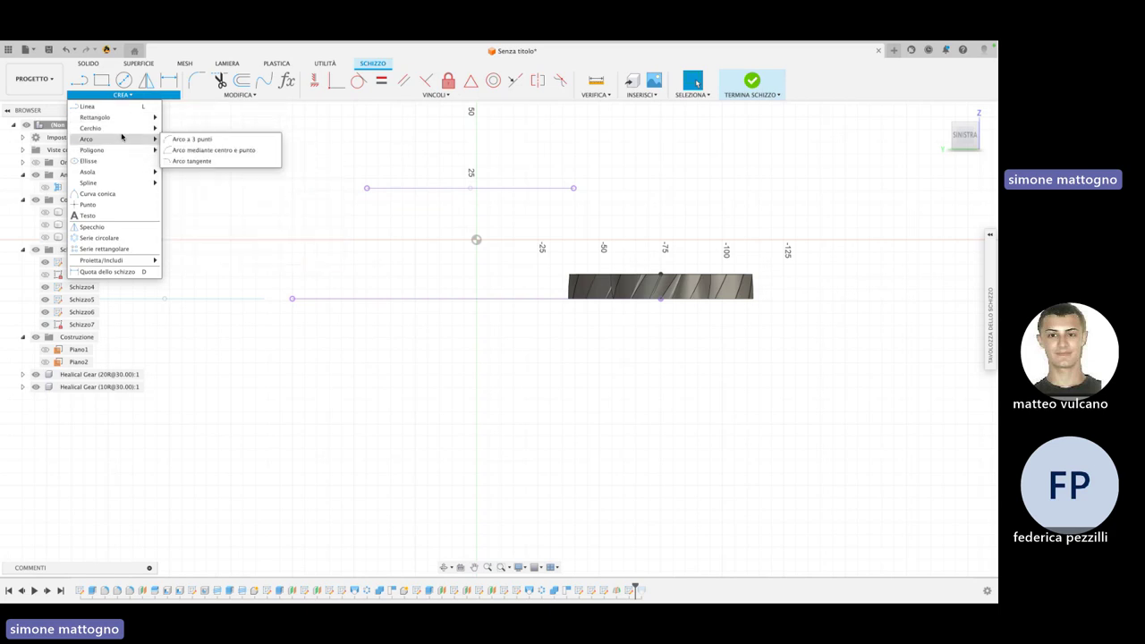
mouse_move(88, 182)
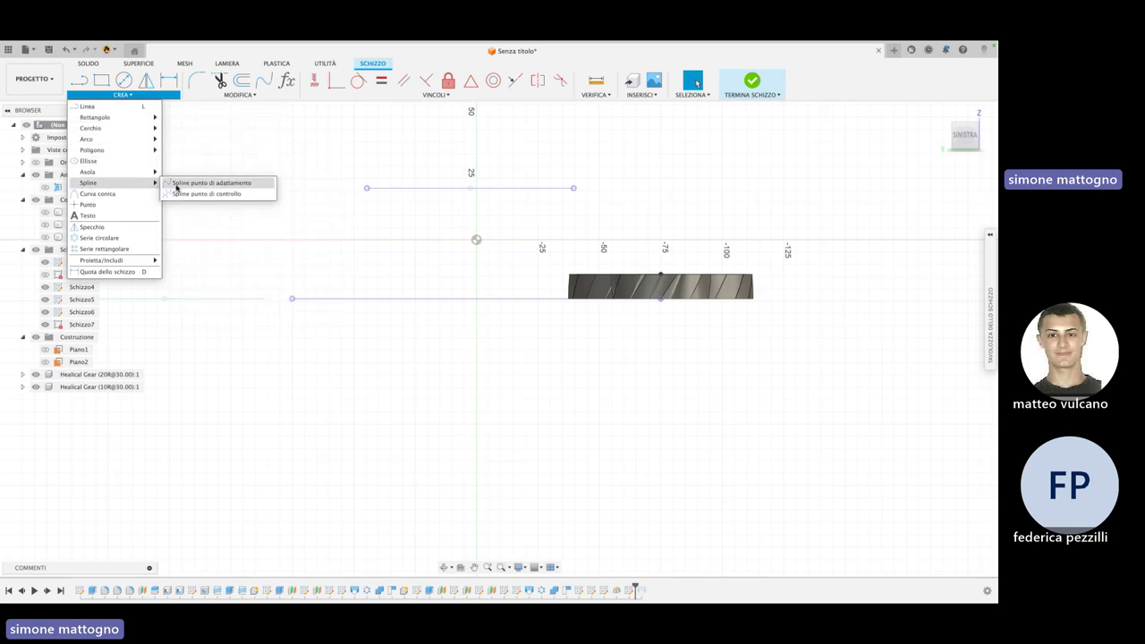
Draw a three-point fit-point spline from the upper line's end to the lower line's endpoint, then reshape it
left_click(193, 184)
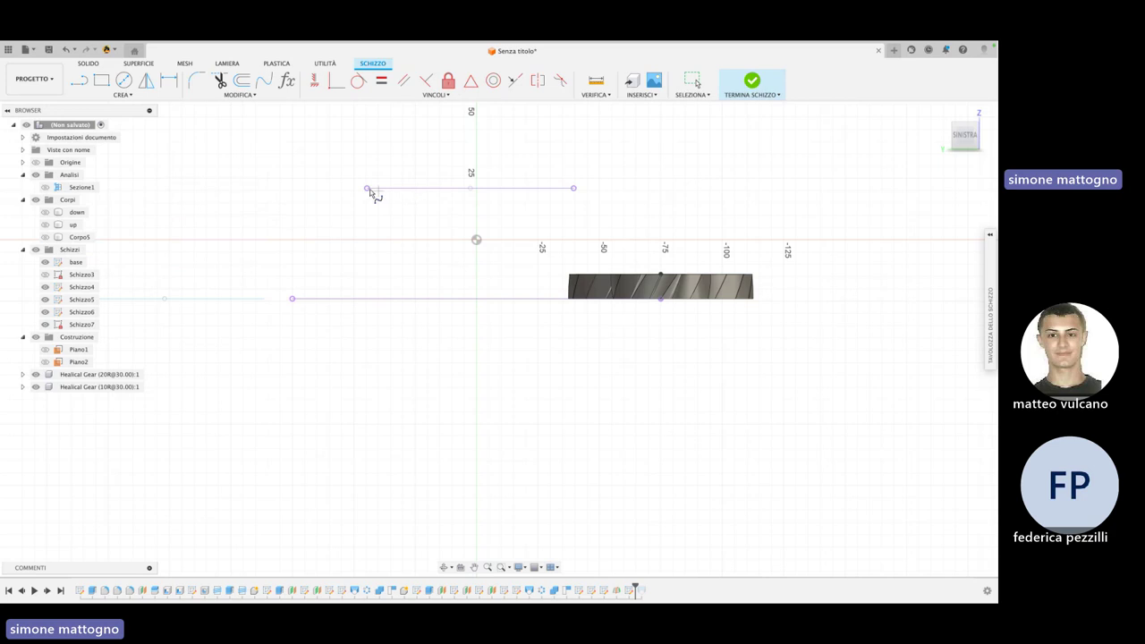
left_click(367, 188)
left_click(372, 260)
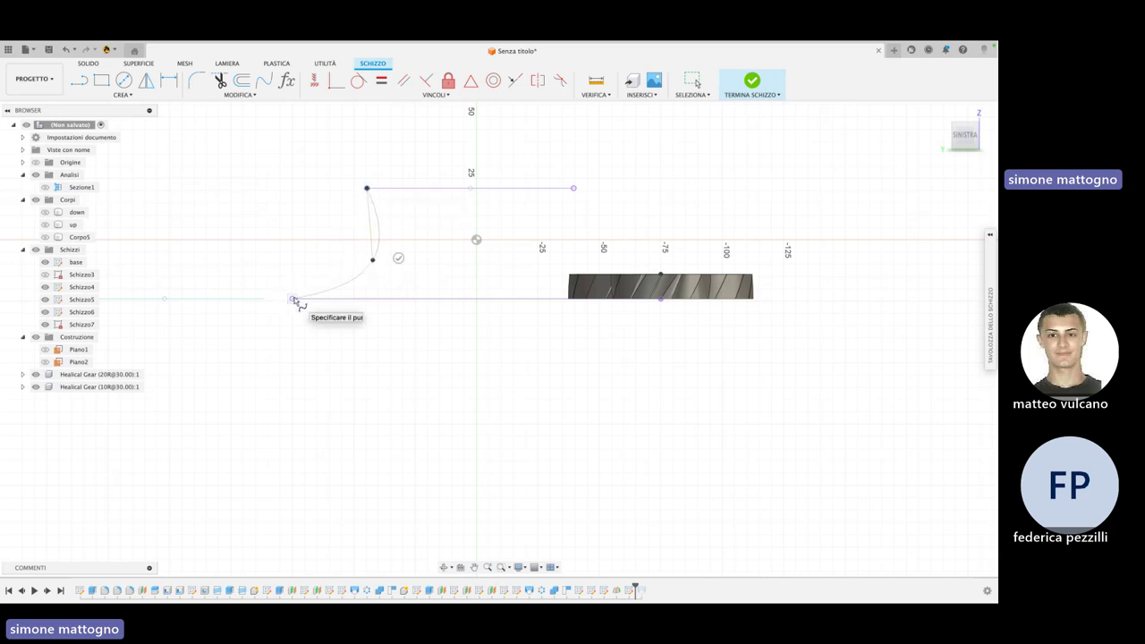
left_click(294, 299)
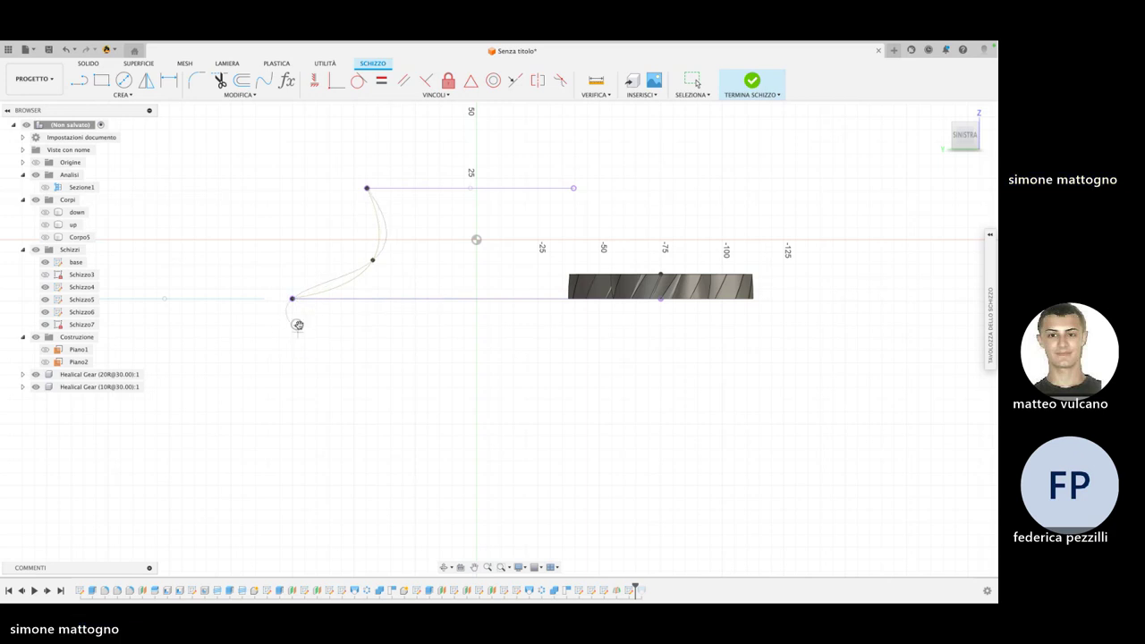
left_click(297, 324)
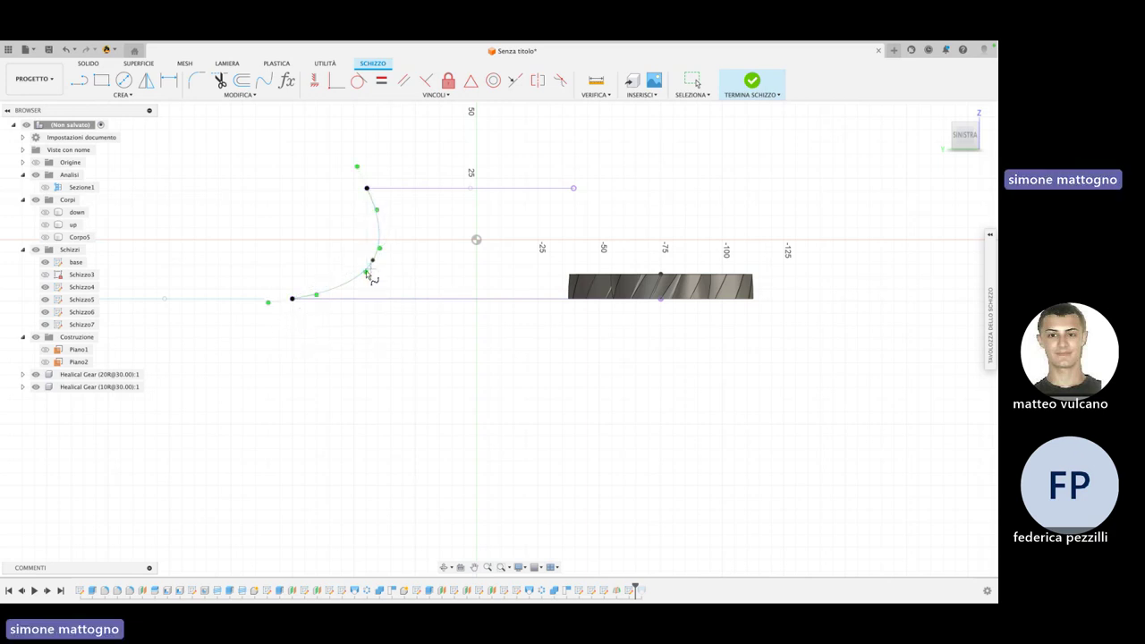
key("Escape")
left_click_drag(366, 274, 363, 274)
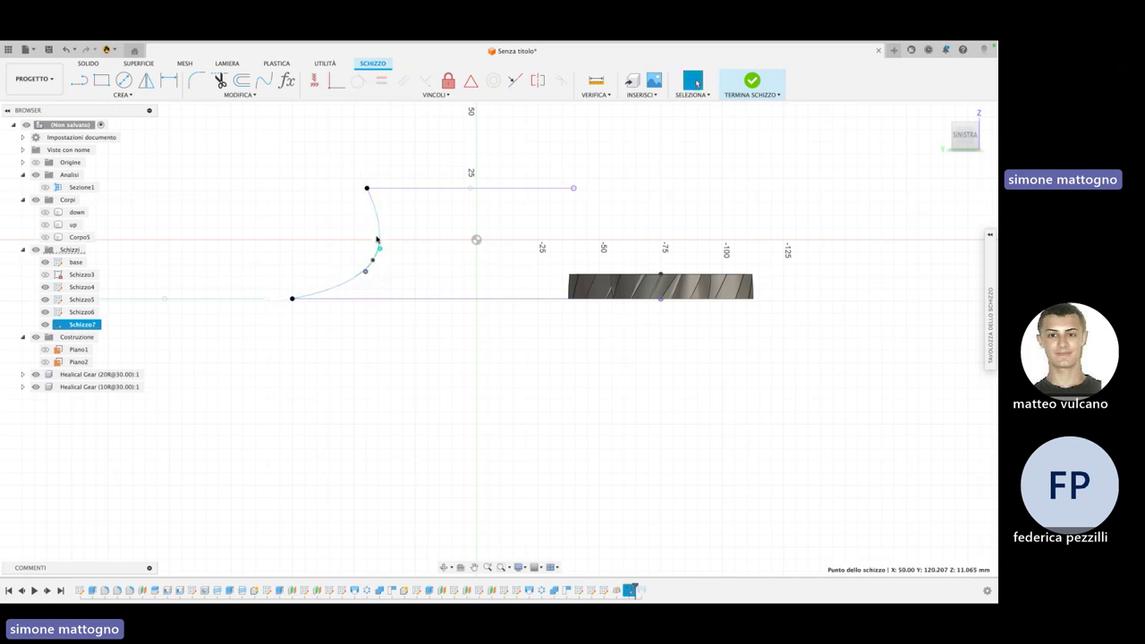
scroll(362, 231, "down", 3)
scroll(473, 186, "up", 3)
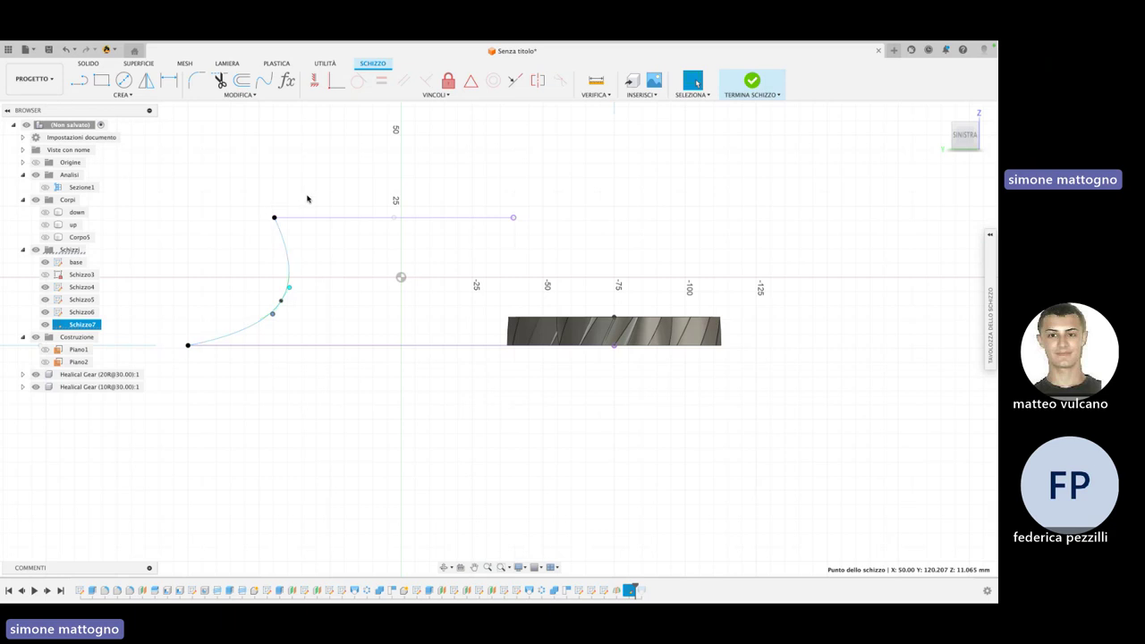
Draw a 14.966 mm vertical line from the upper projected line above the origin and select it
key("l")
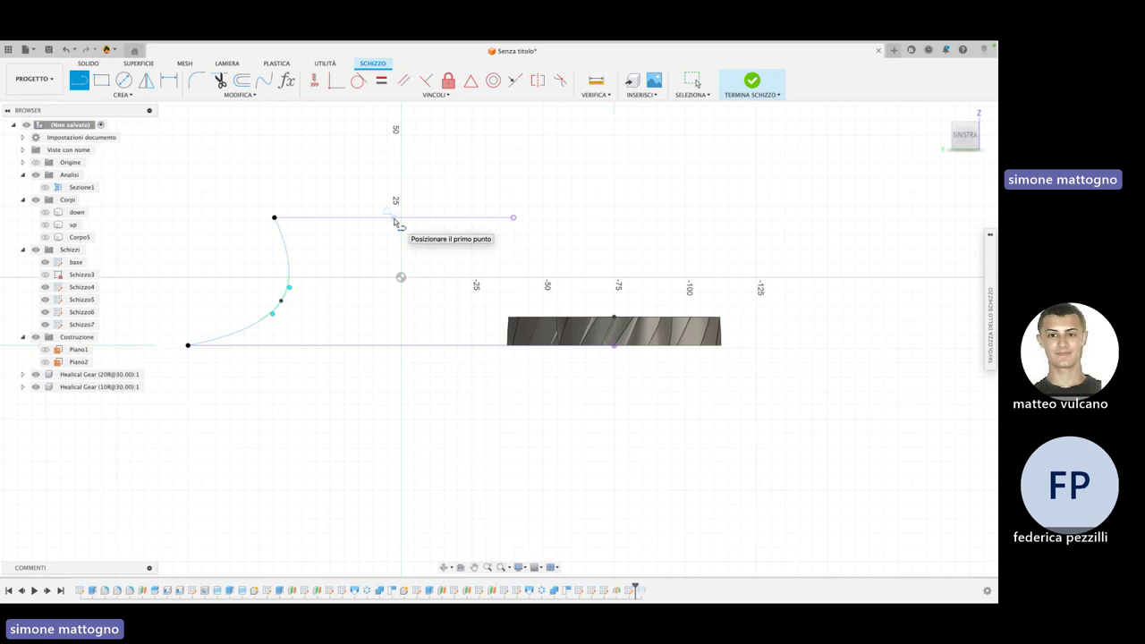
left_click(394, 218)
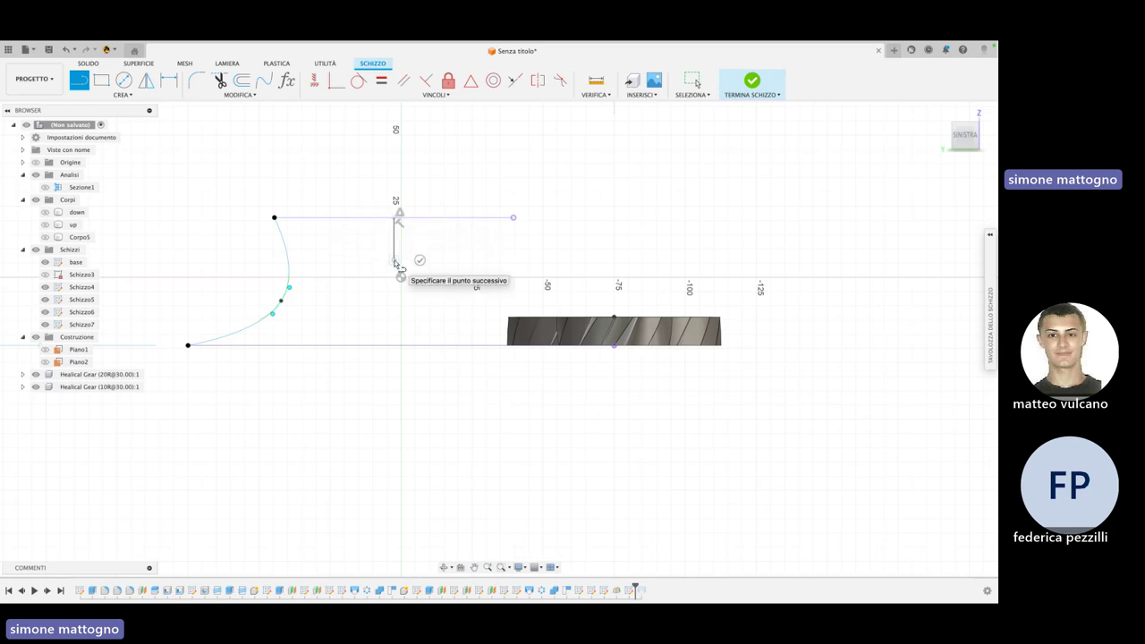
left_click(395, 261)
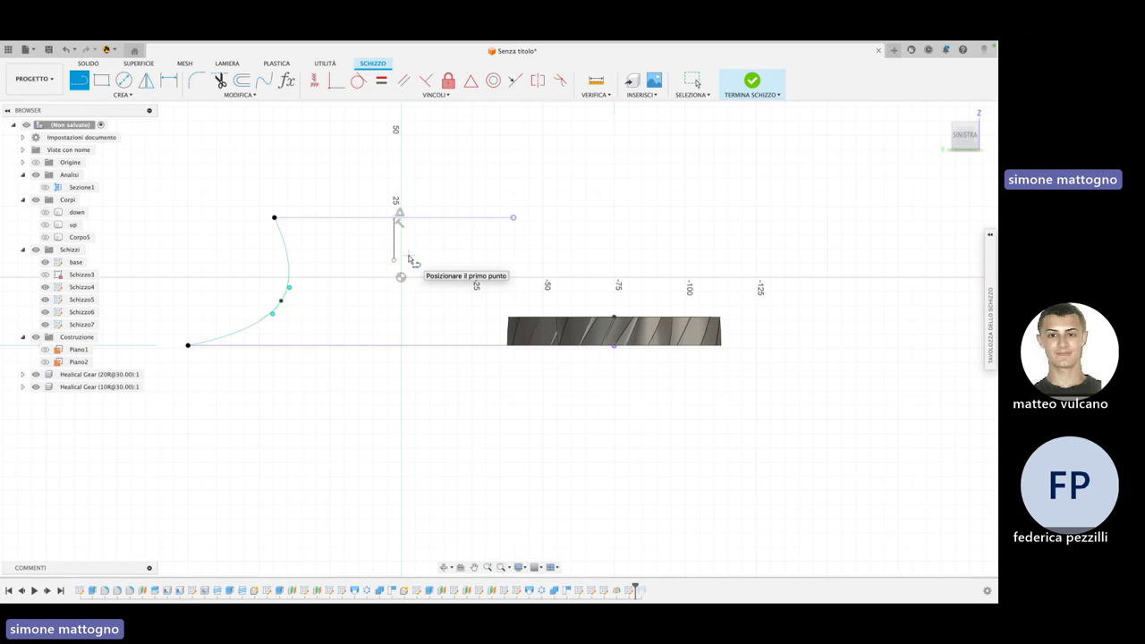
key("Escape")
left_click(393, 249)
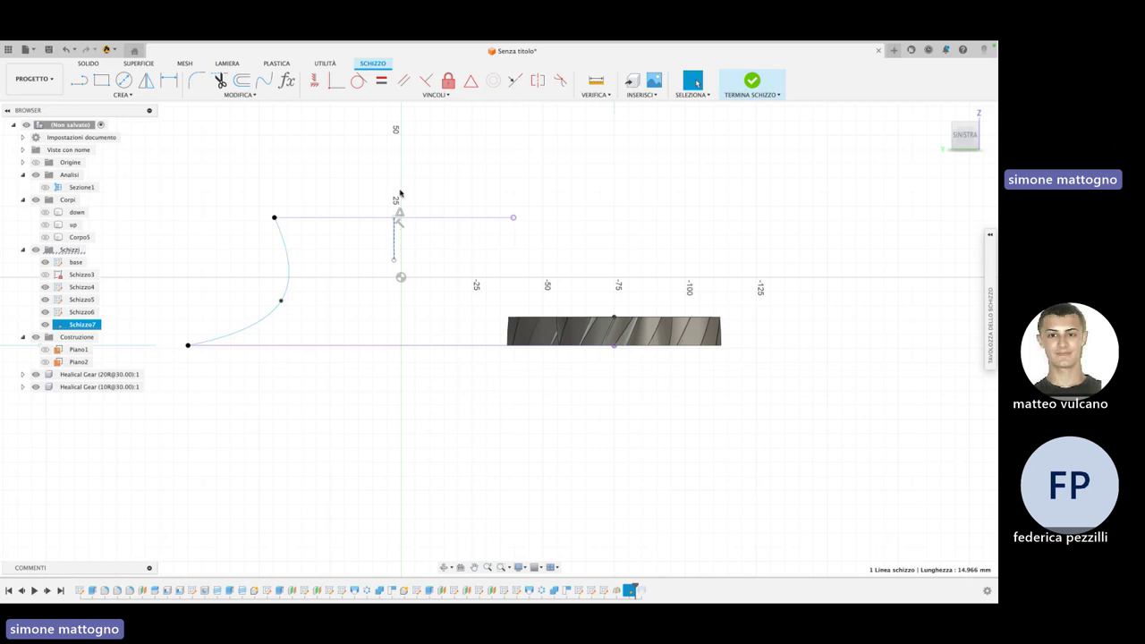
left_click(146, 80)
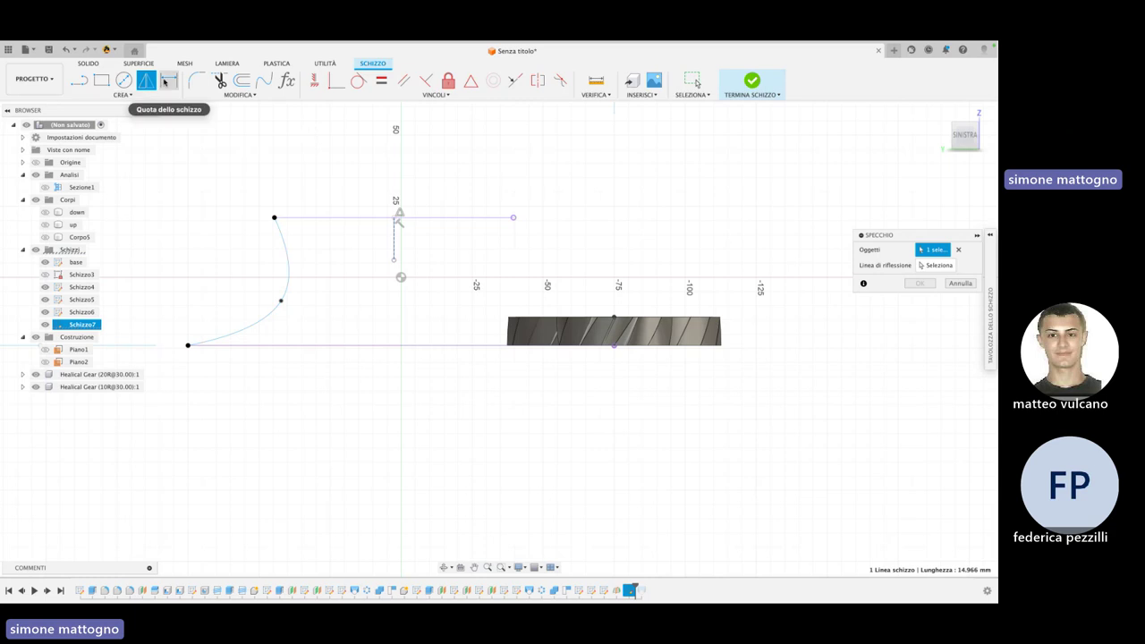
Mirror the spline curves across the vertical line and hide the helical gear body
left_click(287, 244)
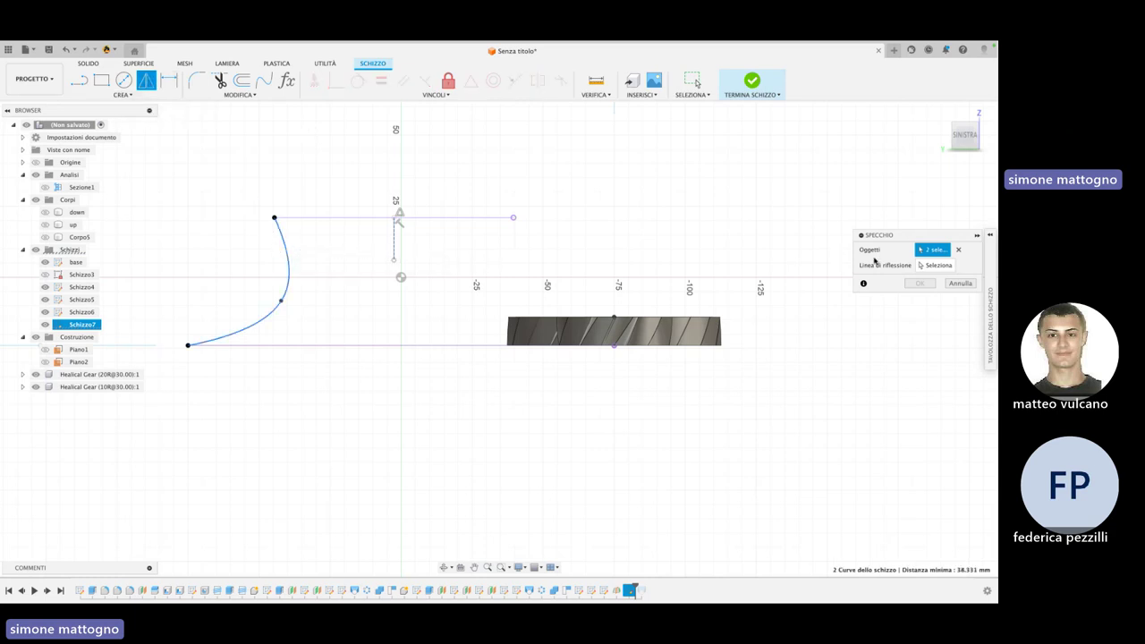
left_click(937, 266)
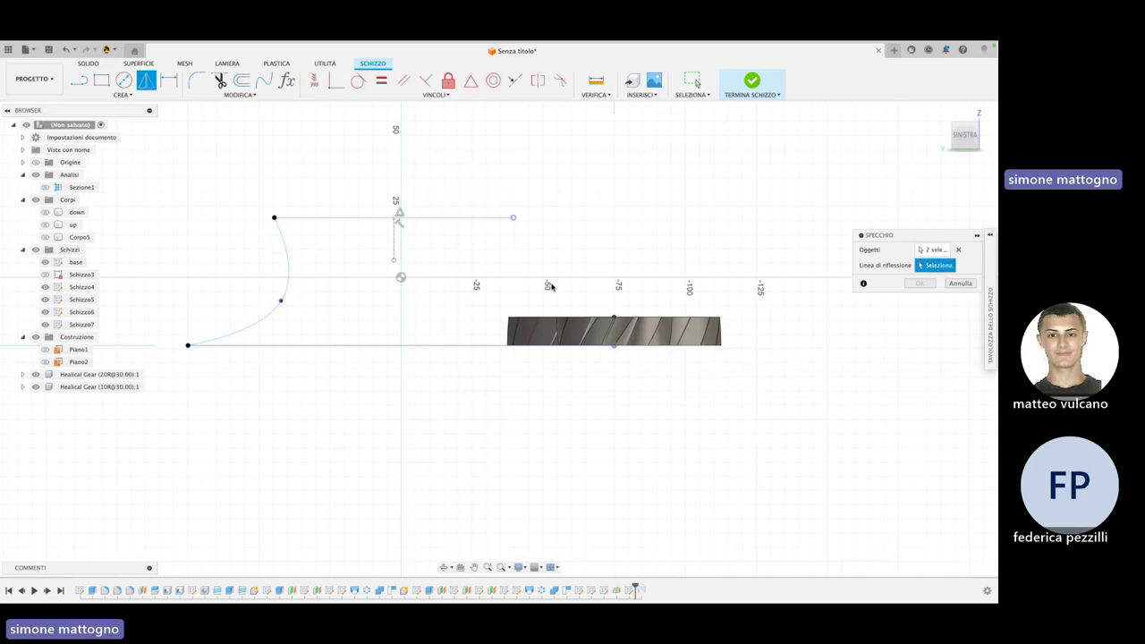
left_click(393, 245)
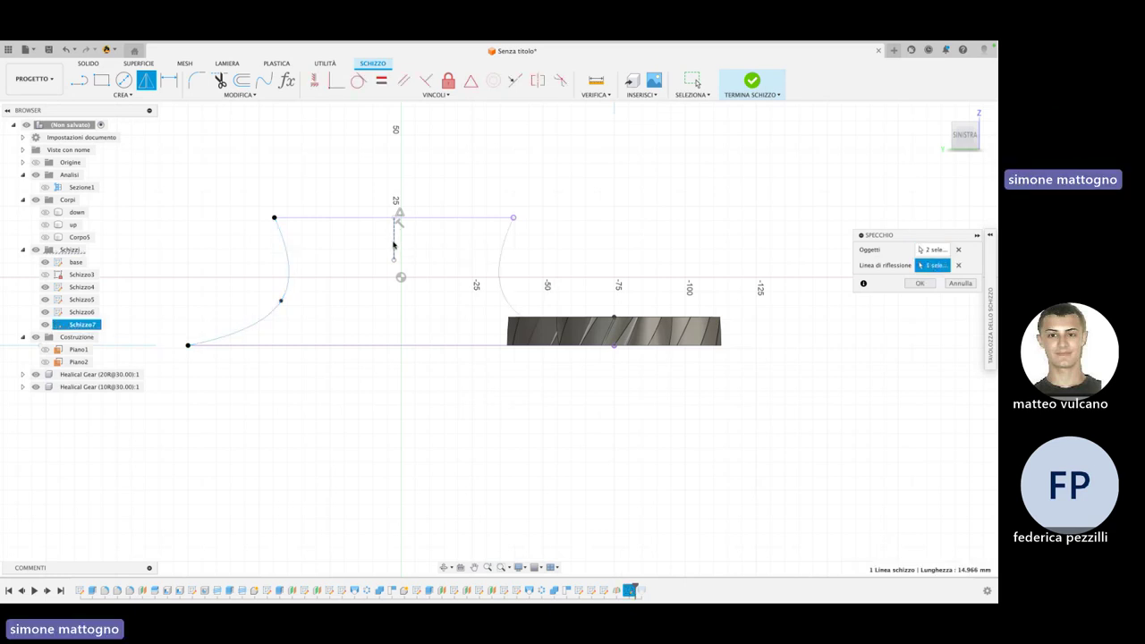
left_click(36, 375)
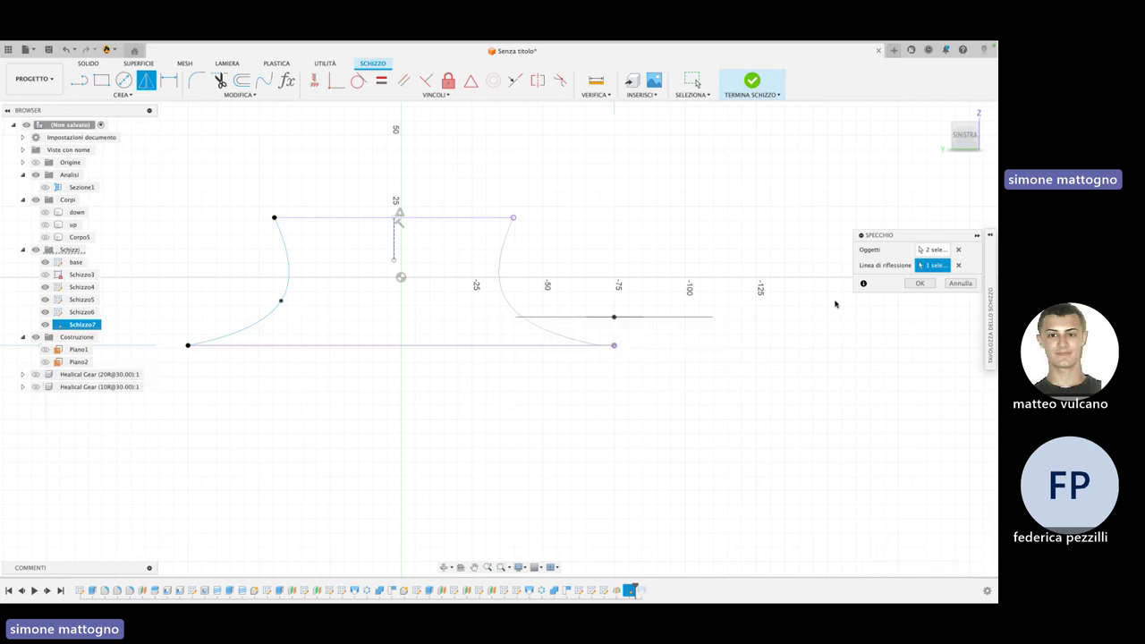
left_click(920, 282)
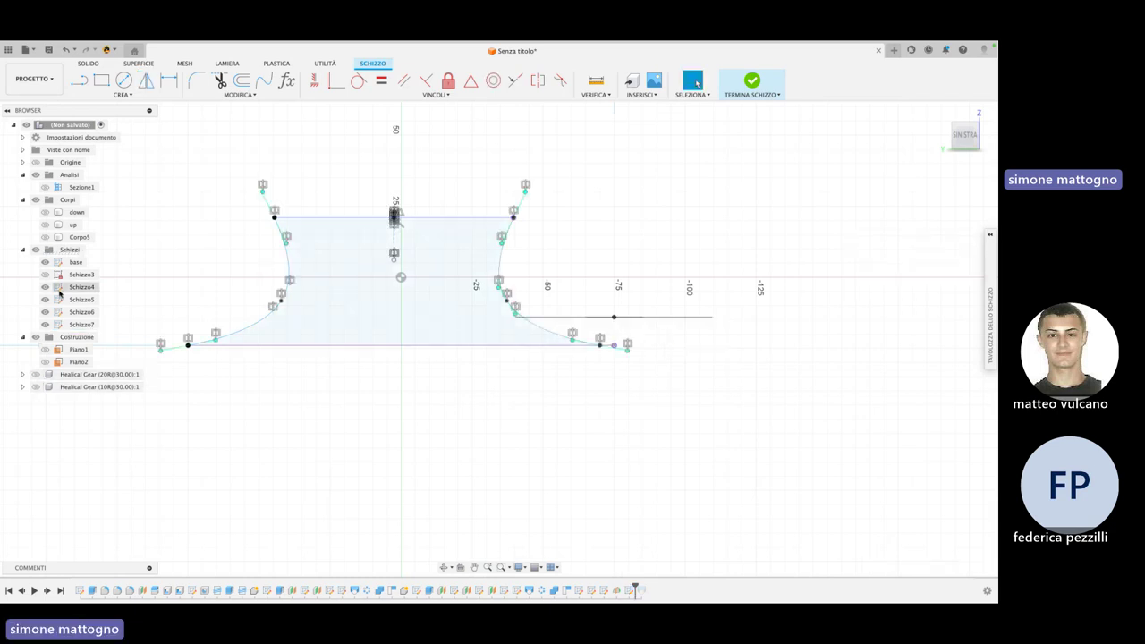
Hide the Schizzo6 horizontal line, orbit the profile into 3D, and finish Schizzo7
left_click(45, 287)
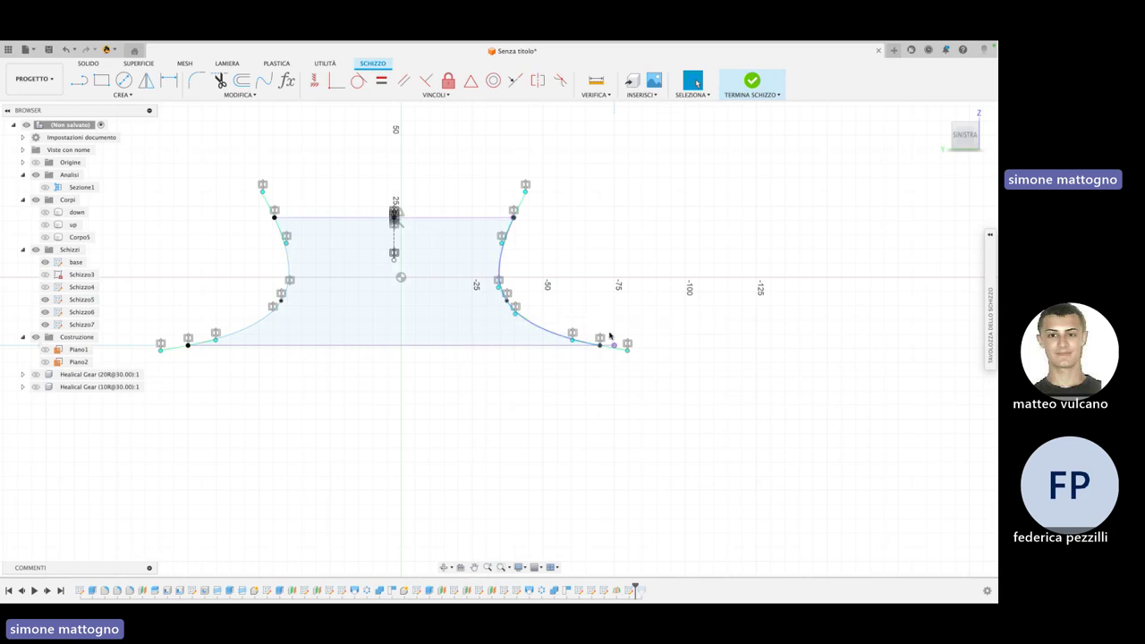
scroll(756, 337, "down", 1)
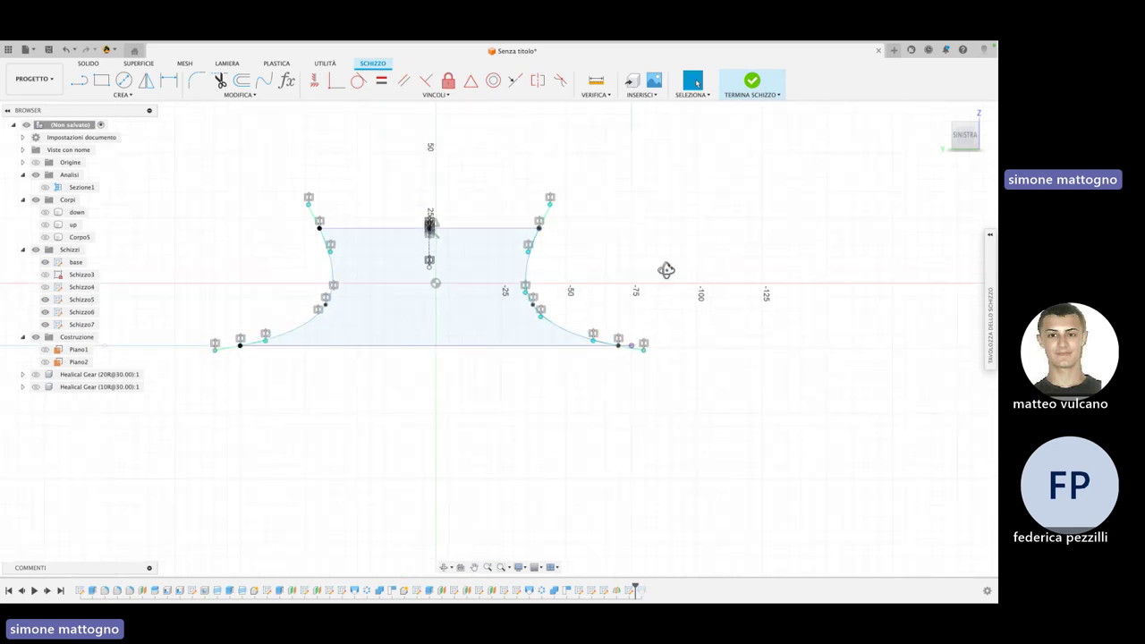
mouse_move(666, 270)
middle_mouse_down("shift")
mouse_move(692, 283)
mouse_move(650, 294)
middle_mouse_up("shift")
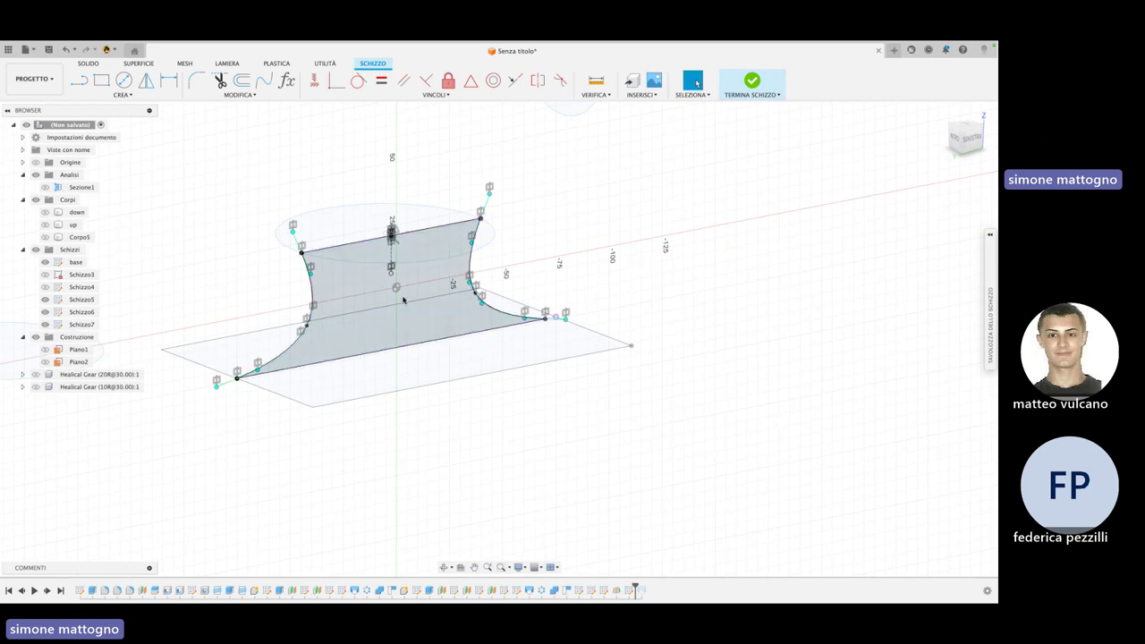
left_click(753, 83)
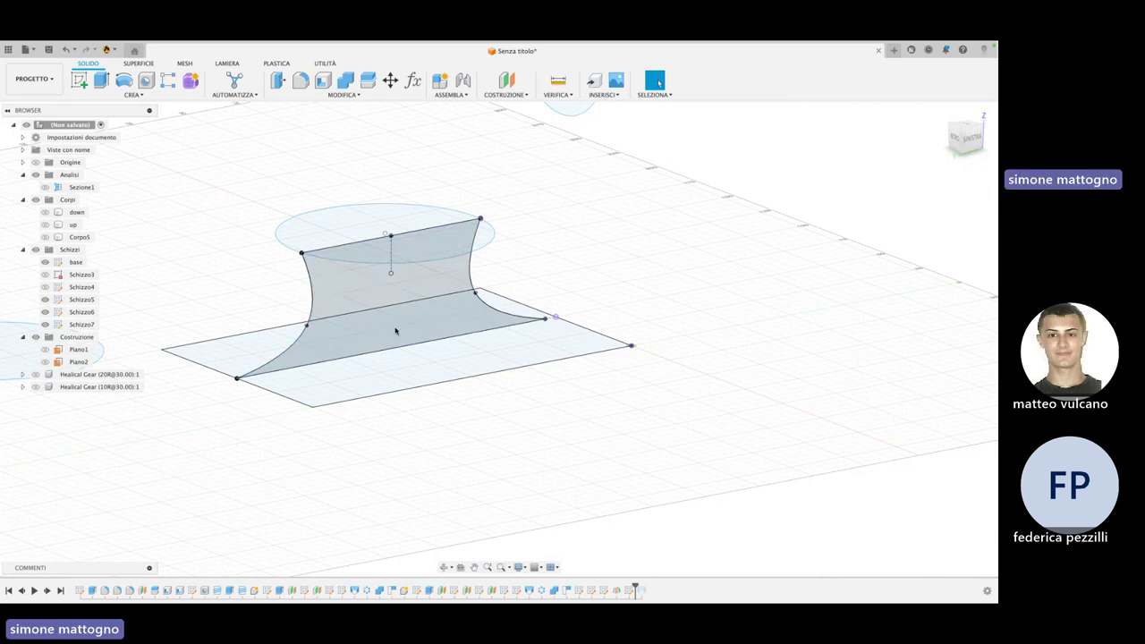
Restore Loft1 in the timeline and edit it to use the spline as a Linea d'asse centerline
middle_click_drag(396, 331, 350, 371, "shift")
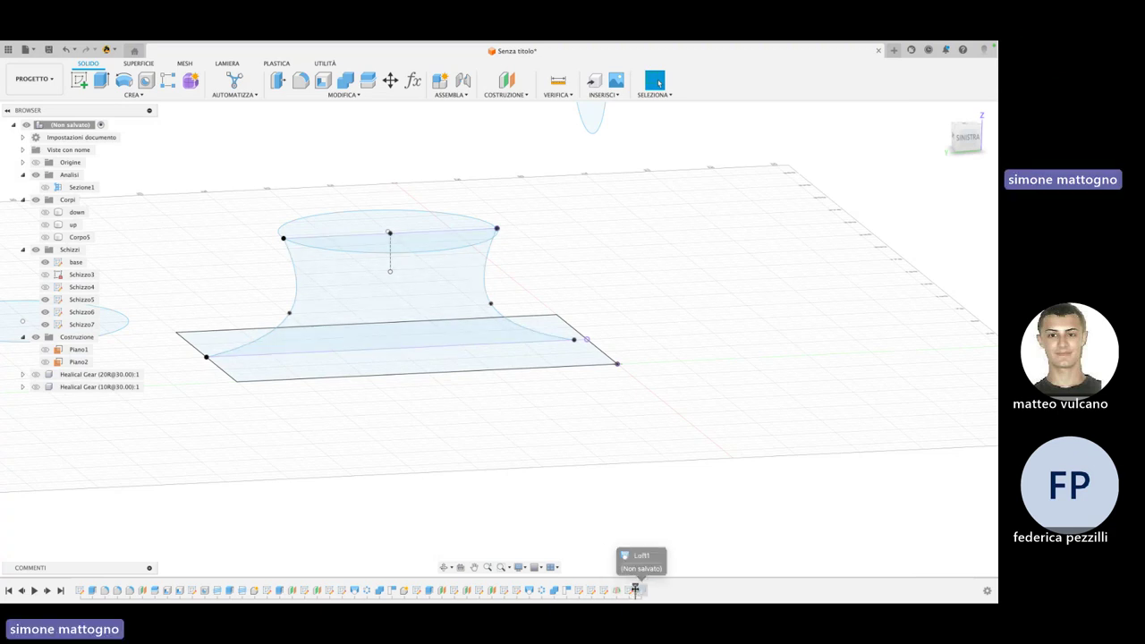
left_click_drag(641, 588, 647, 590)
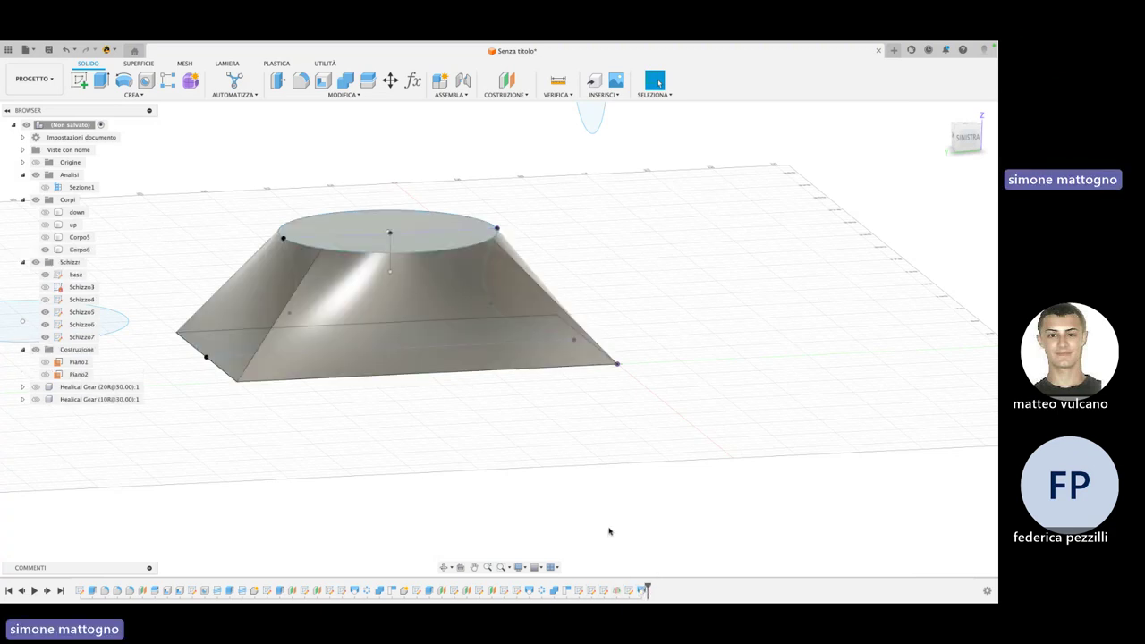
right_click(639, 590)
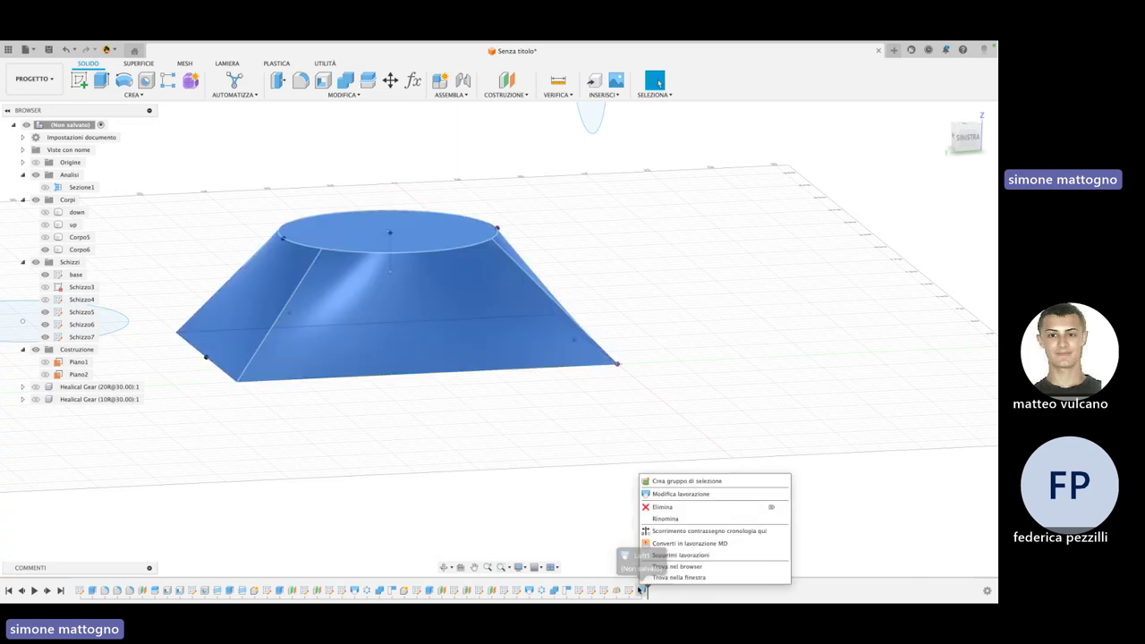
left_click(664, 495)
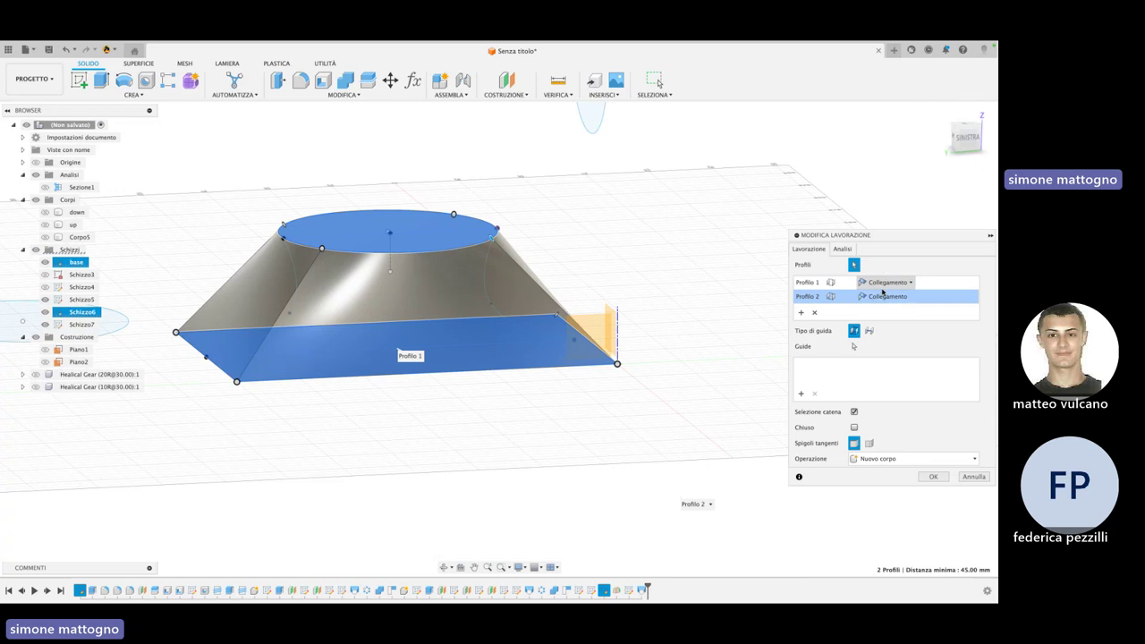
left_click(870, 331)
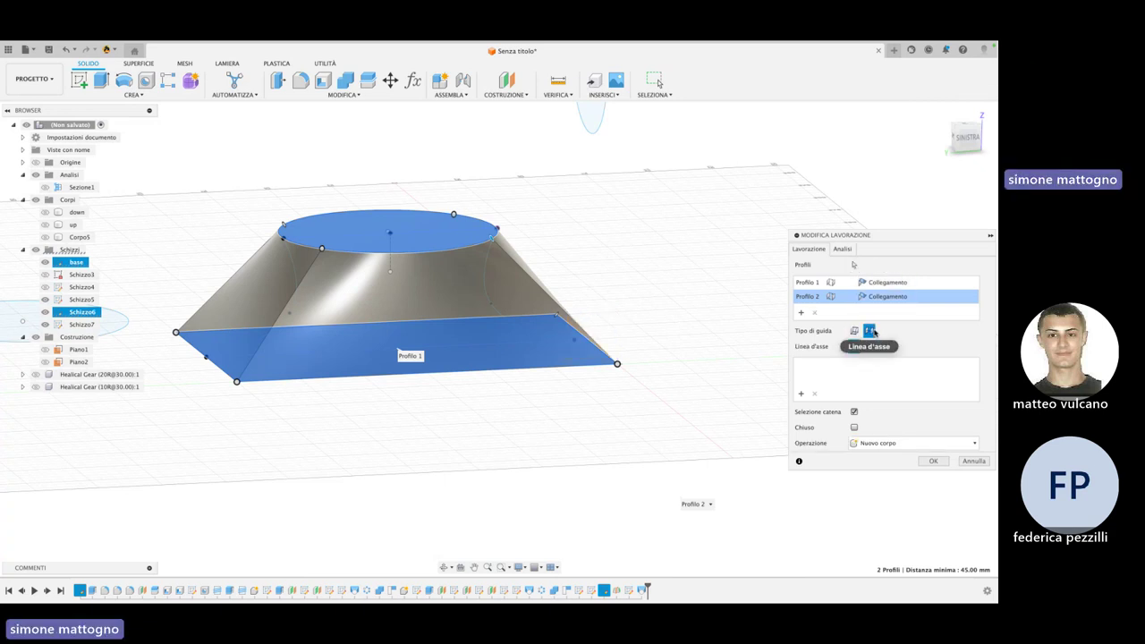
left_click(293, 308)
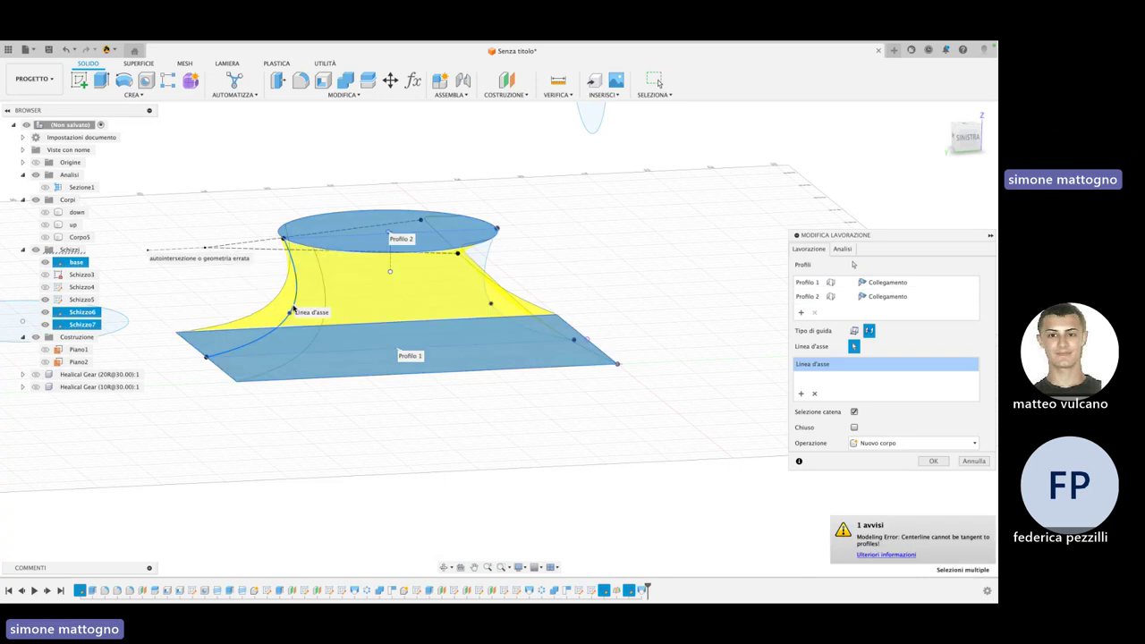
Orbit and zoom around the previewed centerline-guided loft to inspect it
middle_click_drag(573, 280, 554, 265, "shift")
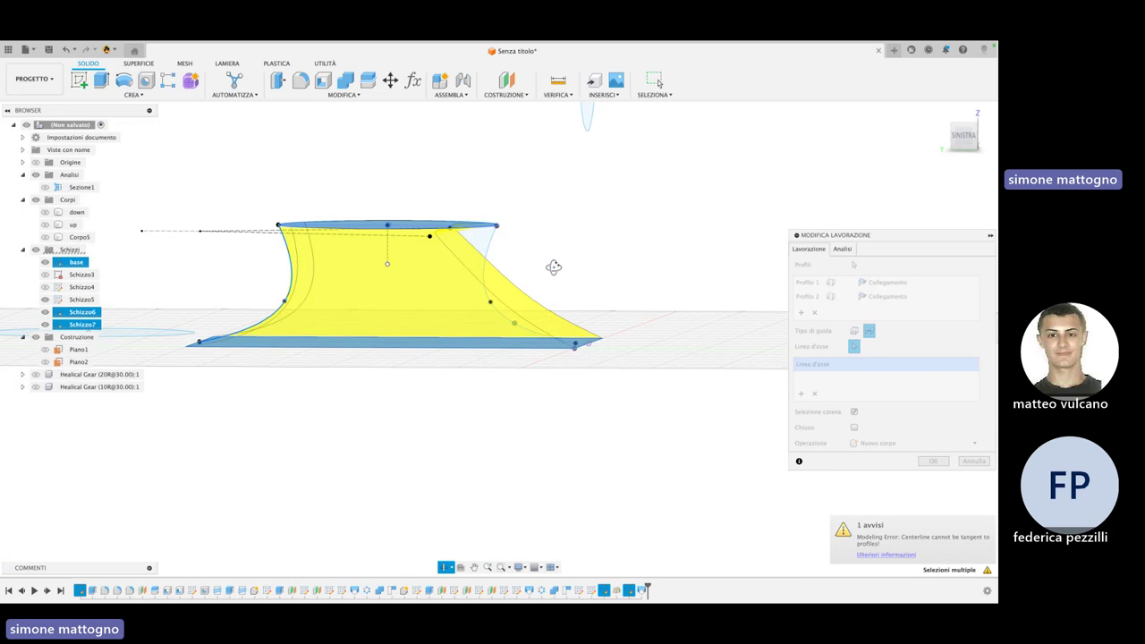
scroll(475, 235, "up", 3)
scroll(524, 234, "up", 3)
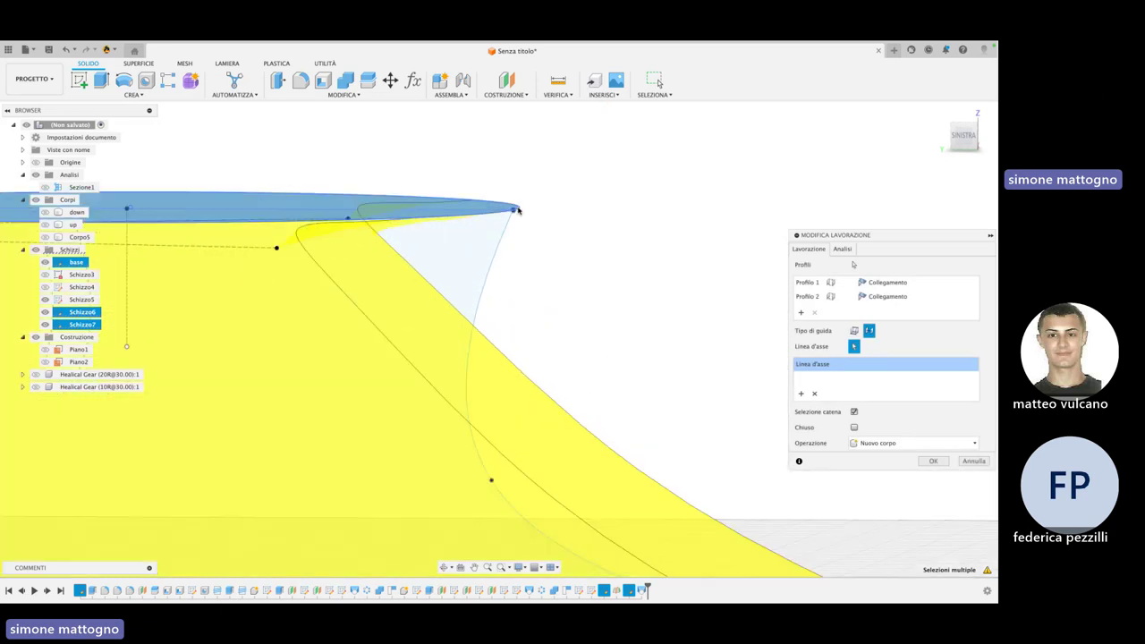
scroll(506, 212, "up", 2)
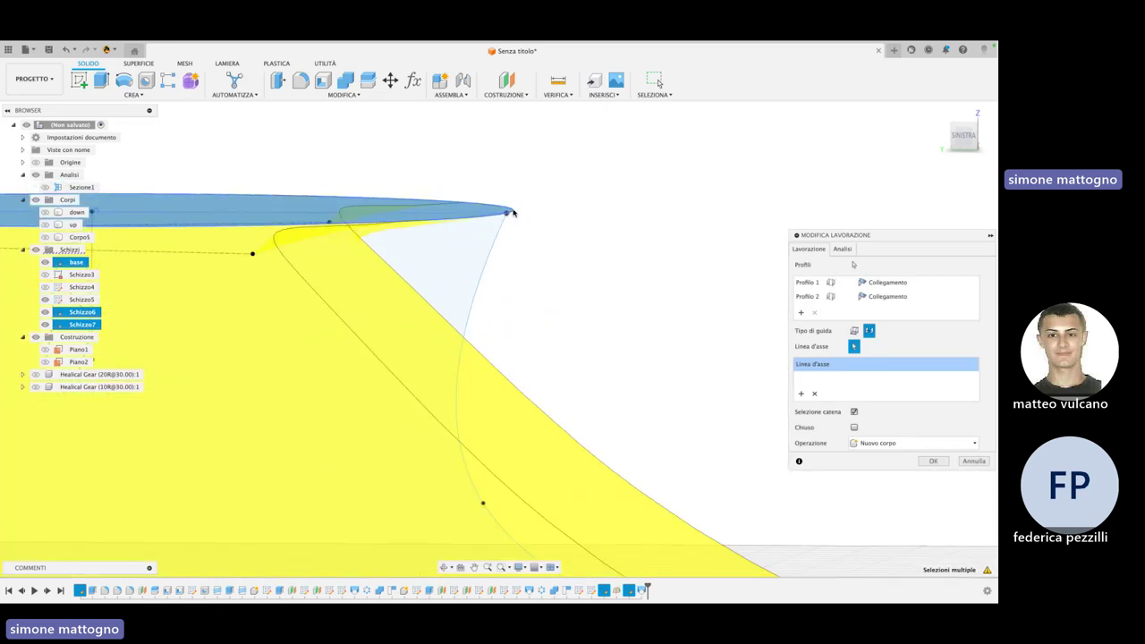
scroll(558, 221, "down", 2)
scroll(560, 220, "down", 2)
scroll(565, 220, "down", 2)
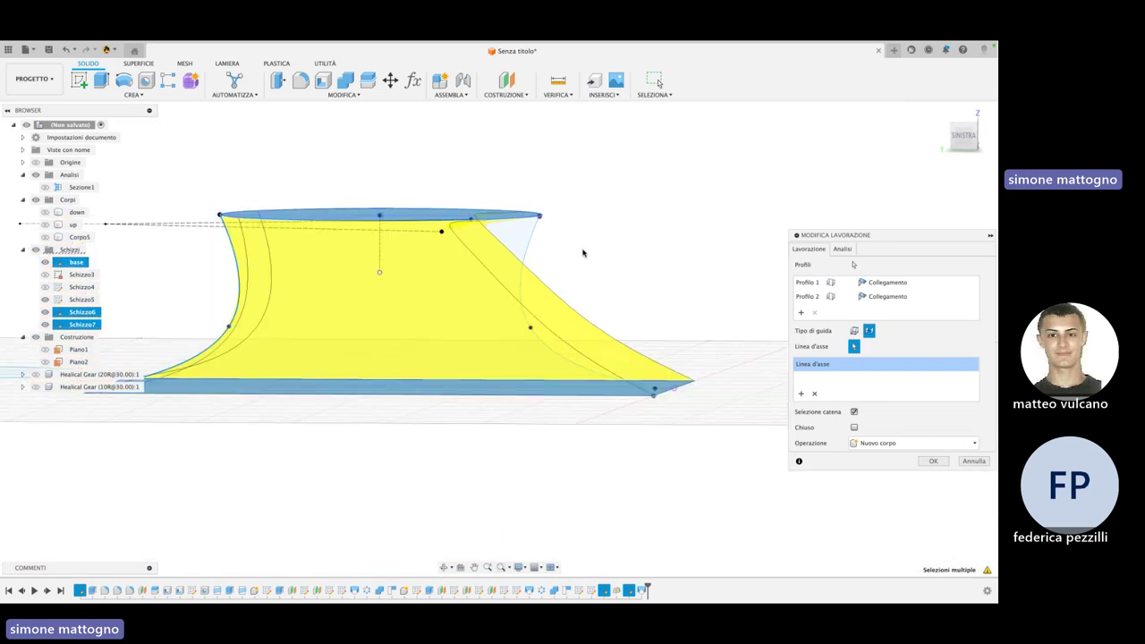
mouse_move(582, 254)
middle_mouse_down("shift")
mouse_move(591, 247)
mouse_move(591, 260)
middle_mouse_up("shift")
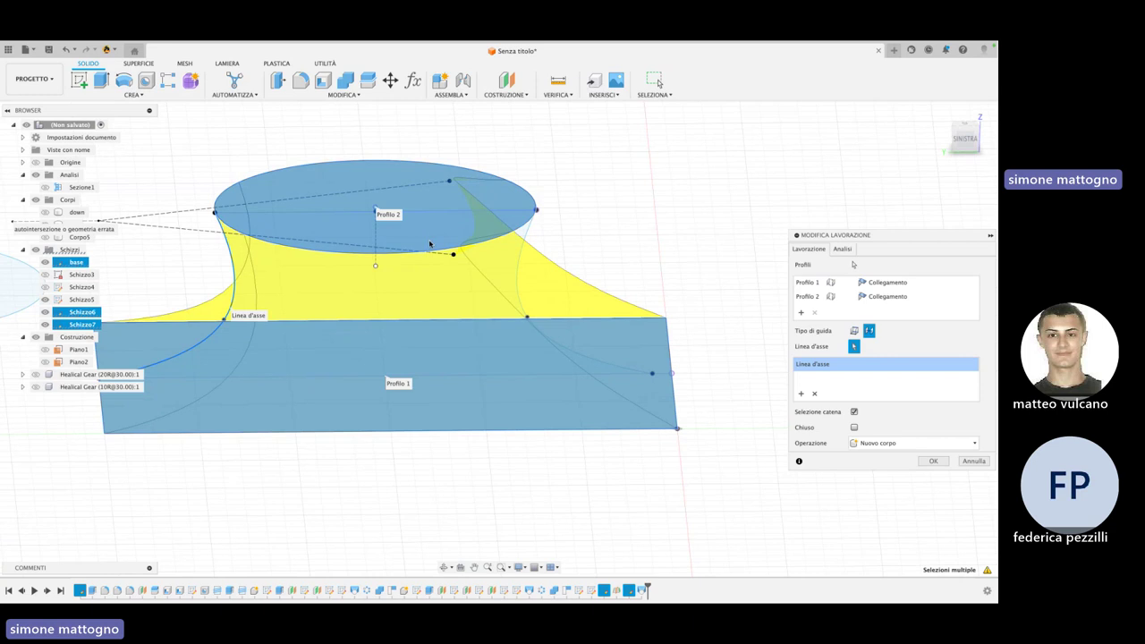
scroll(662, 375, "up", 3)
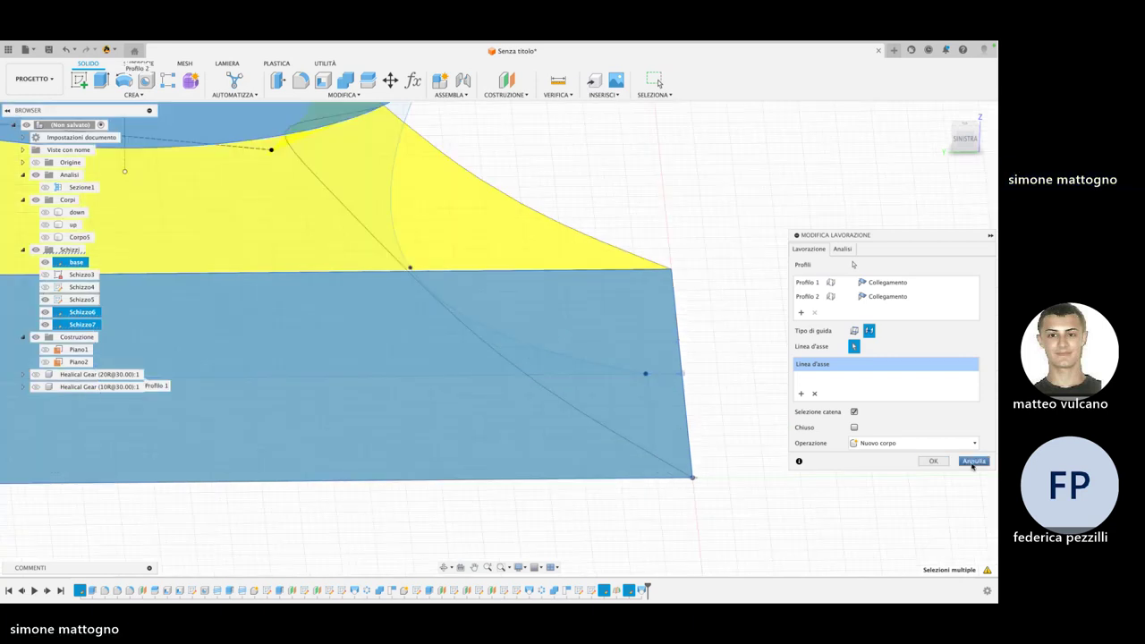
Cancel the loft edit and hide the loft body Corpo6
left_click(974, 463)
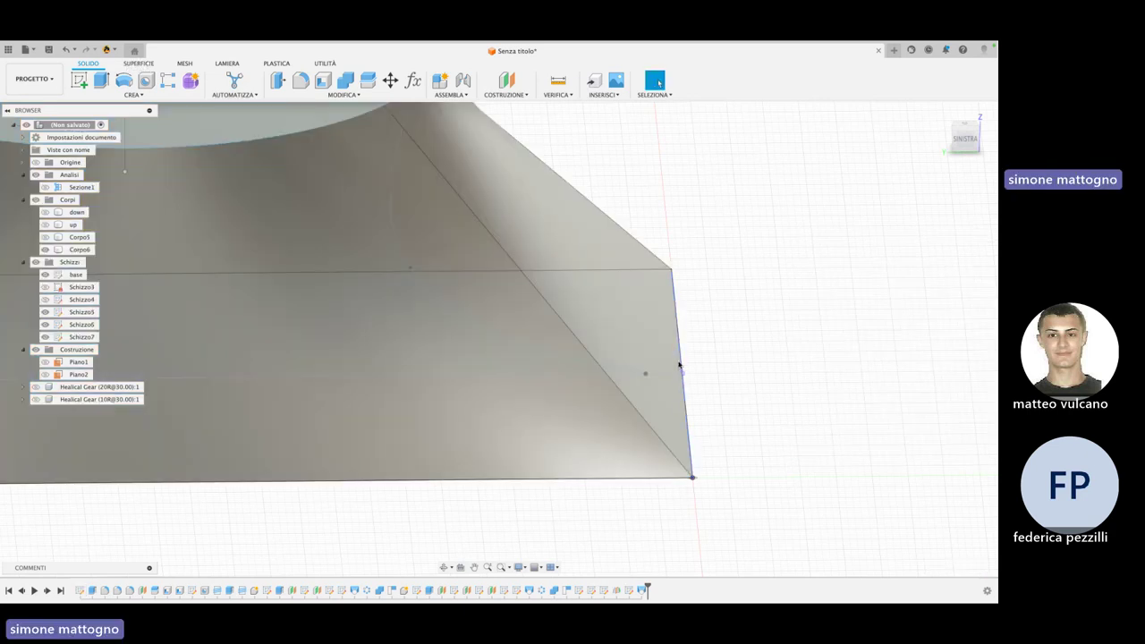
left_click(79, 249)
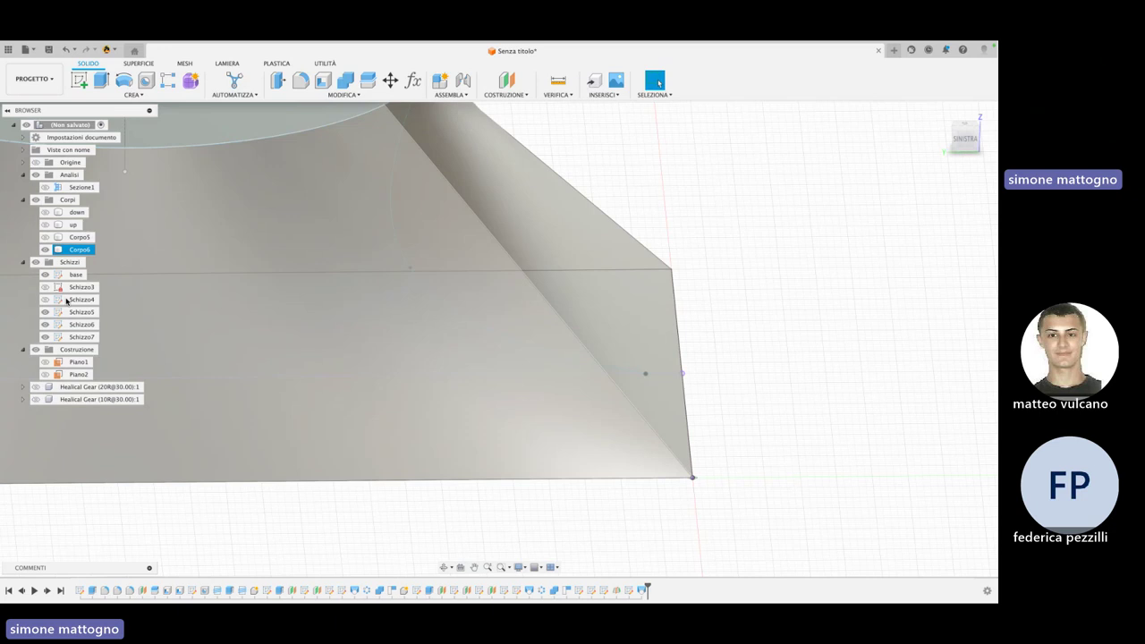
left_click(45, 250)
scroll(319, 238, "down", 5)
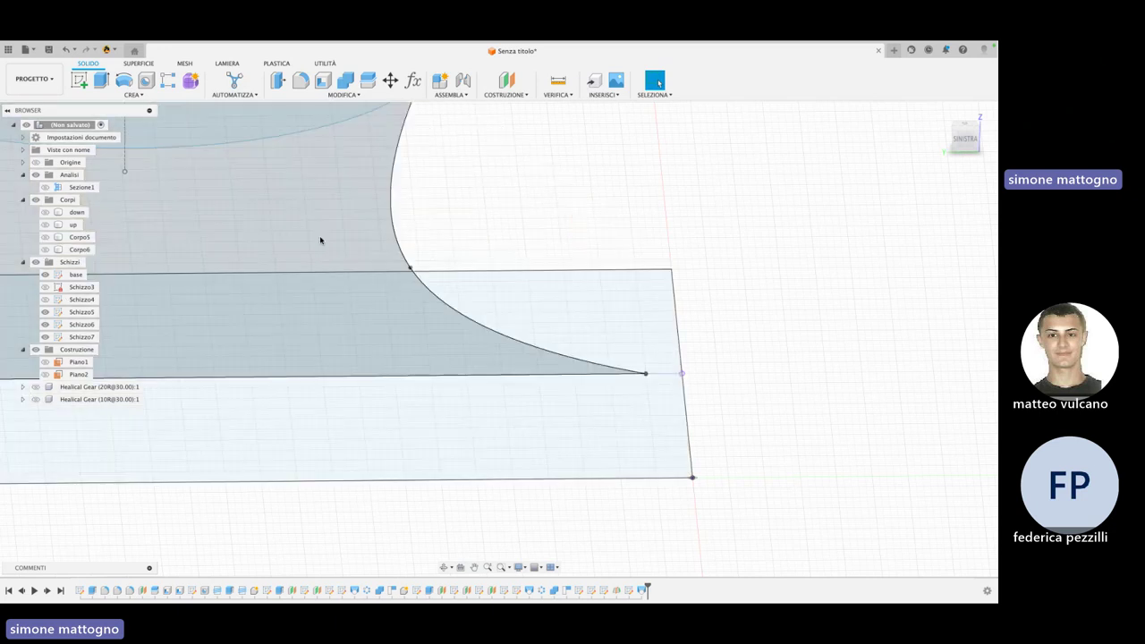
scroll(399, 250, "down", 3)
scroll(395, 246, "up", 2)
Orbit to angled views of the waisted profile and select a Schizzo7 point
middle_click_drag(394, 246, 465, 278, "shift")
scroll(477, 316, "down", 2)
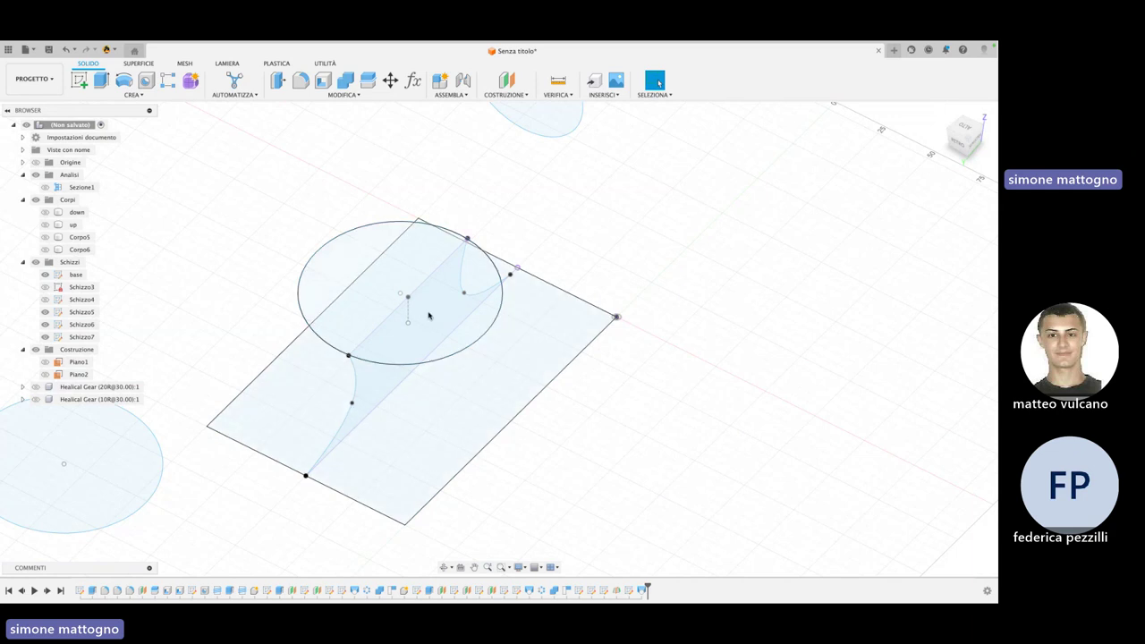
mouse_move(465, 334)
middle_mouse_down("shift")
mouse_move(495, 386)
mouse_move(289, 388)
middle_mouse_up("shift")
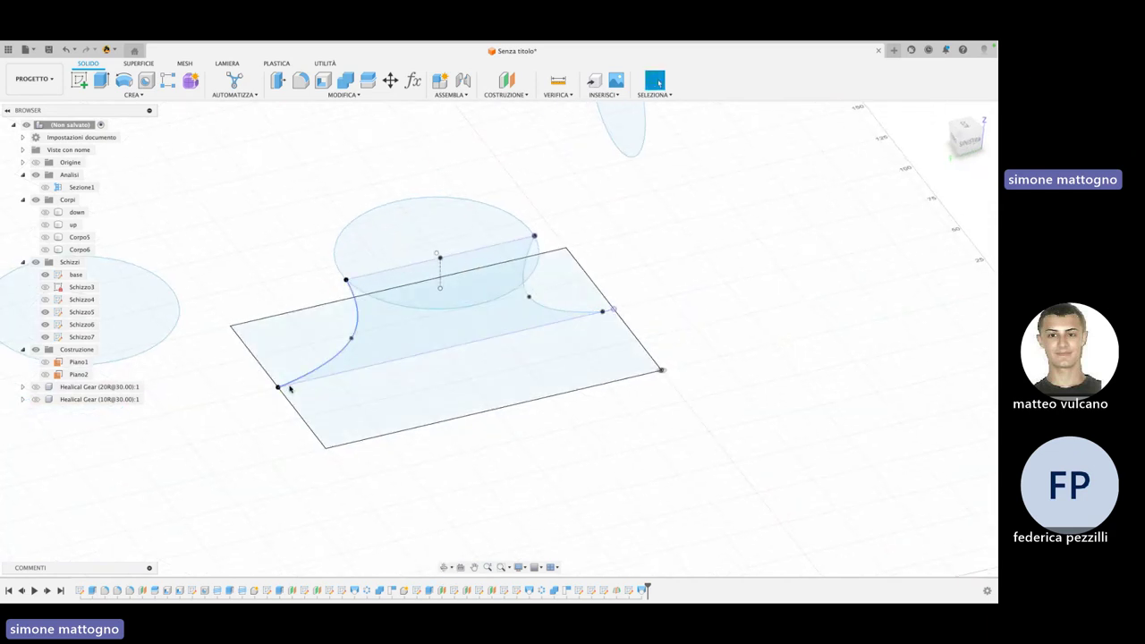
scroll(280, 389, "up", 3)
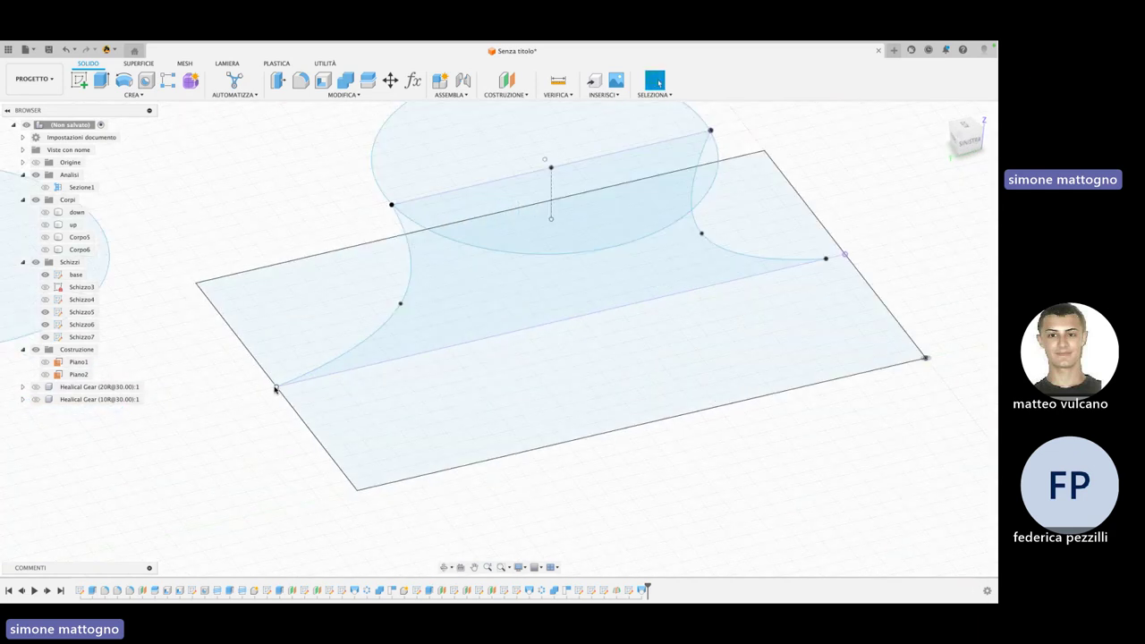
left_click(276, 389)
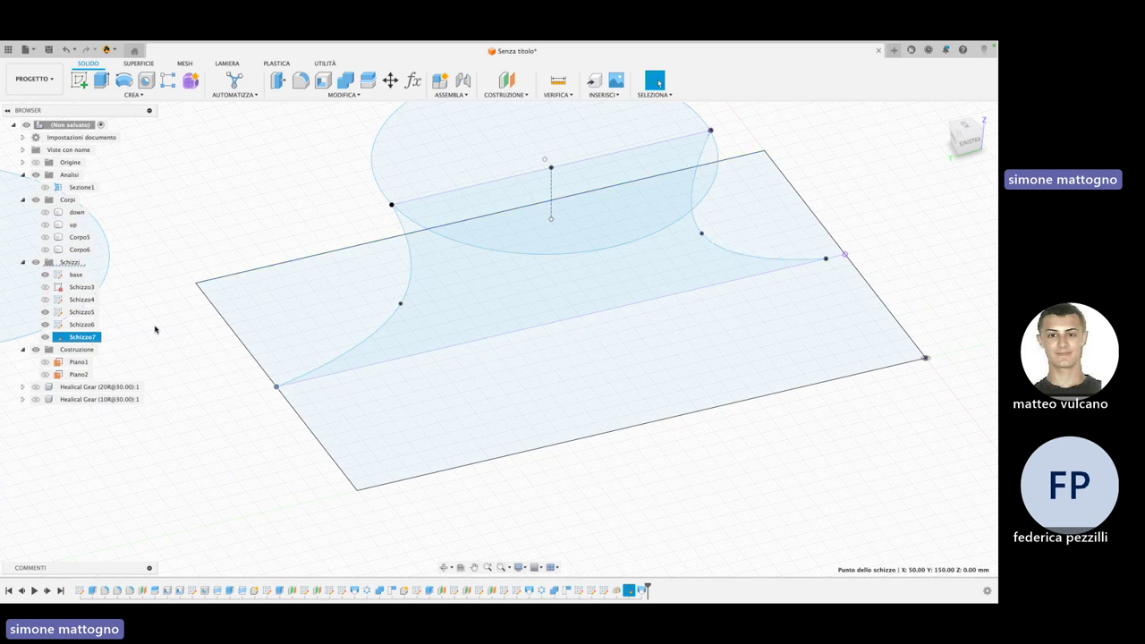
Reopen Schizzo7 for editing and delete the right-hand spline of its profile
right_click(79, 338)
left_click(119, 376)
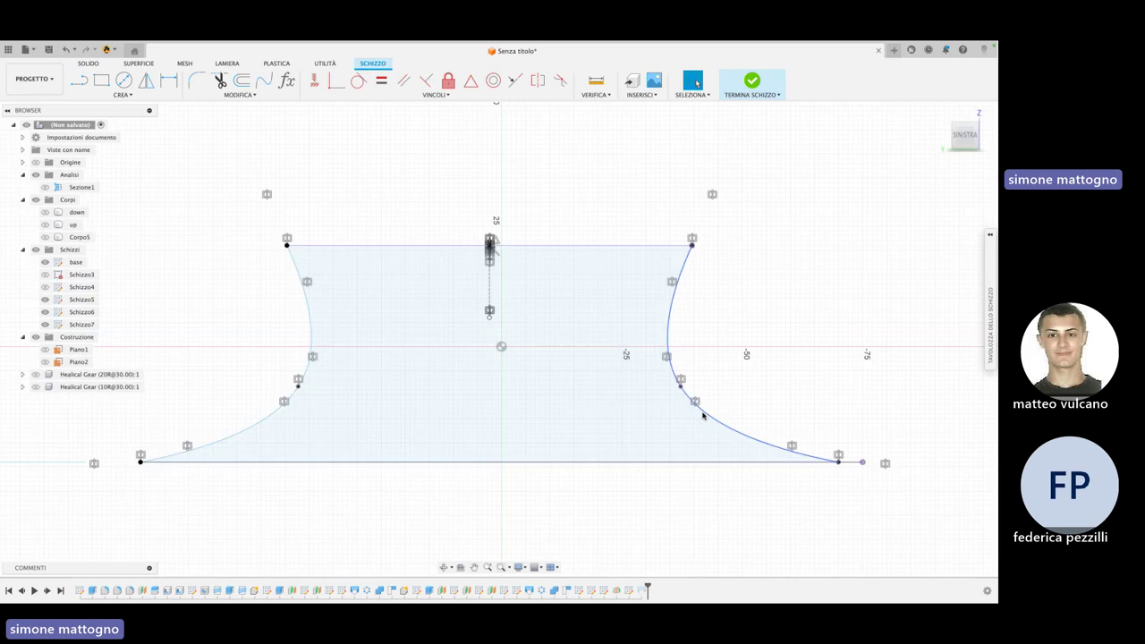
left_click(707, 414)
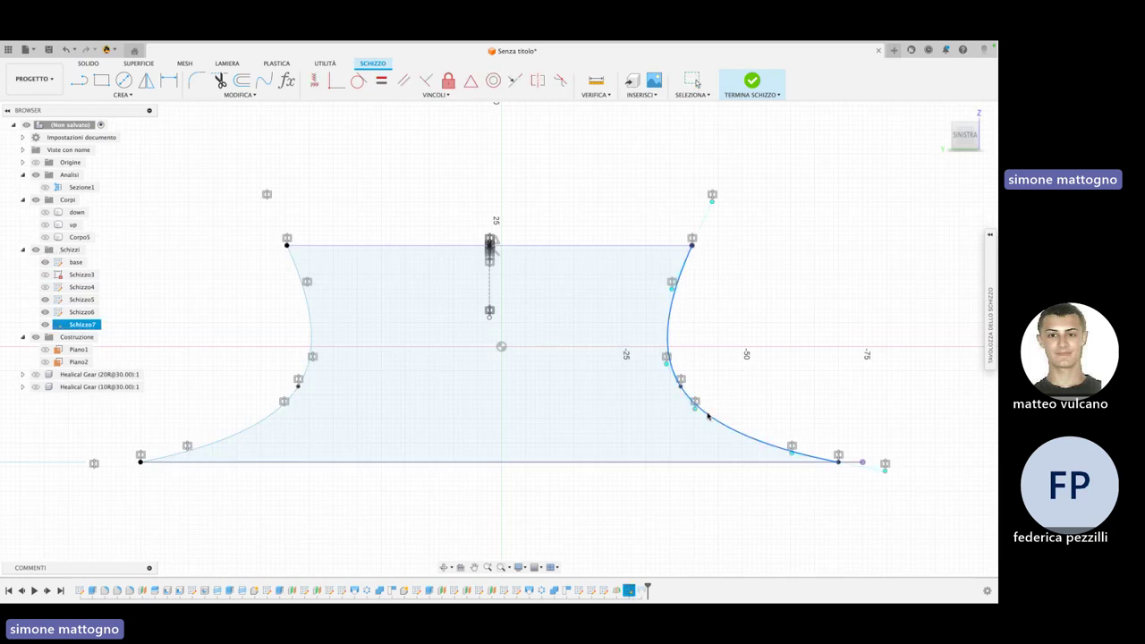
key("Delete")
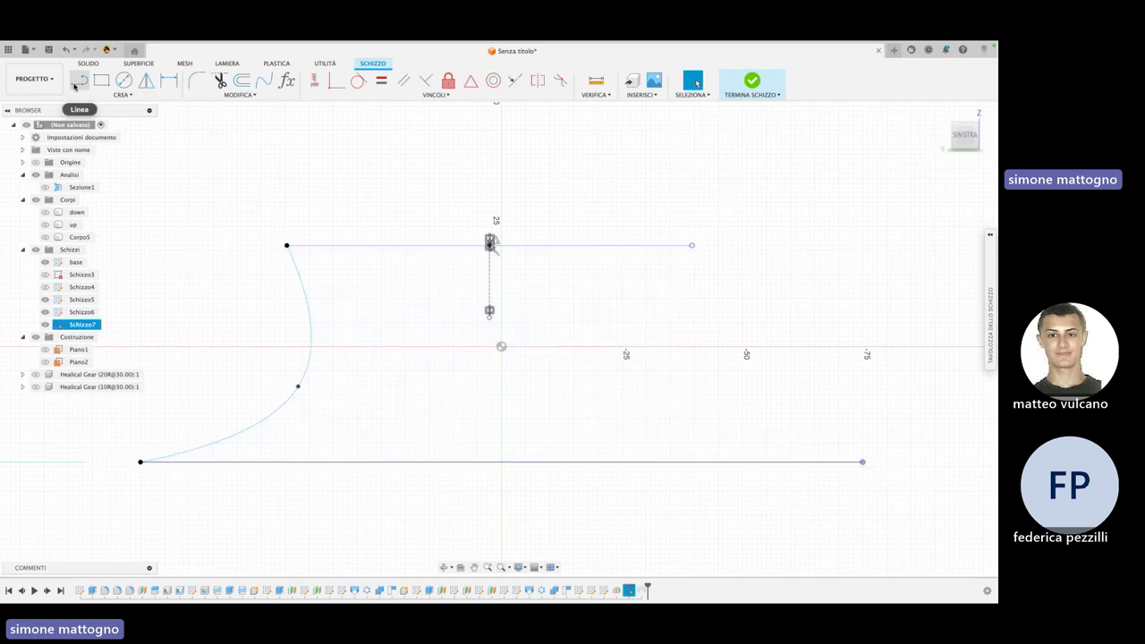
Draw a three-point arc between the top and bottom line ends, then finish the sketch
left_click(115, 94)
mouse_move(87, 139)
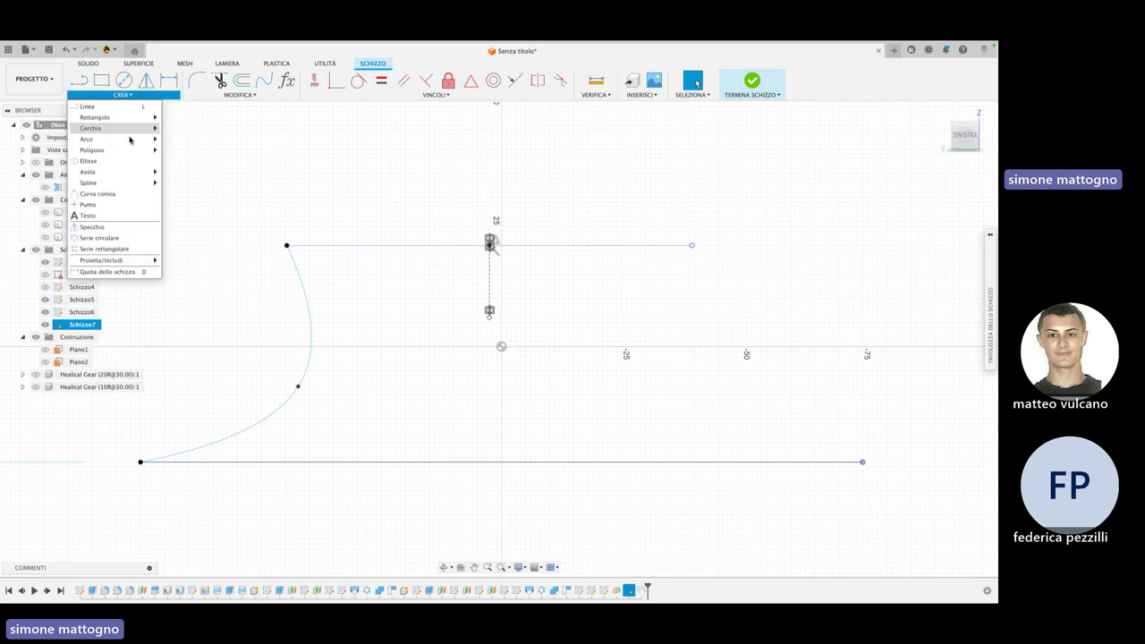
left_click(217, 145)
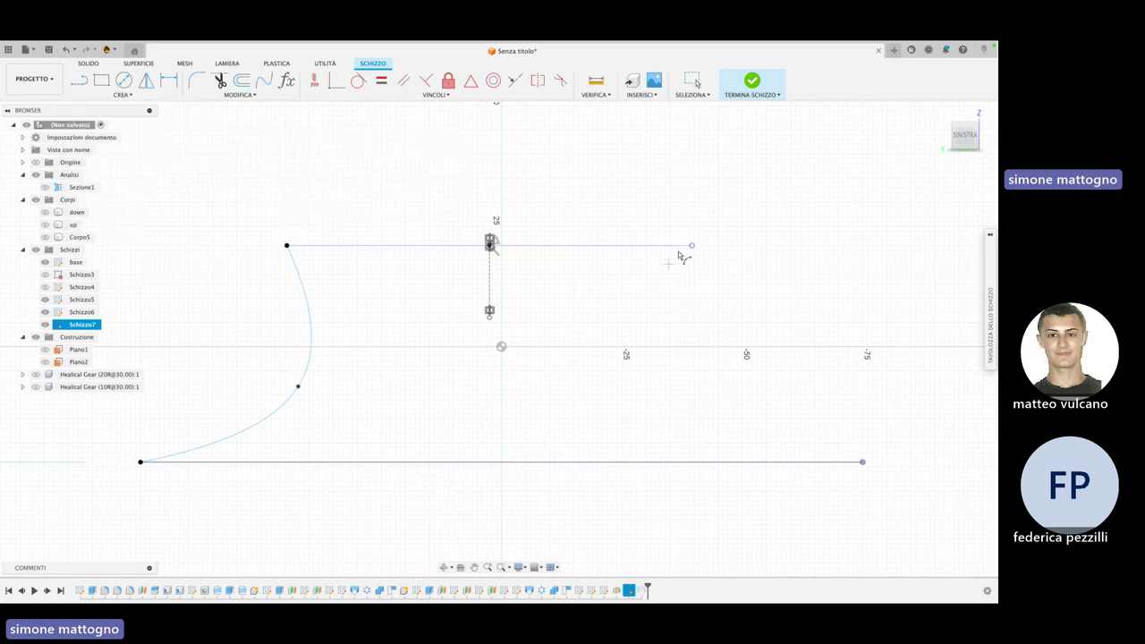
left_click(692, 245)
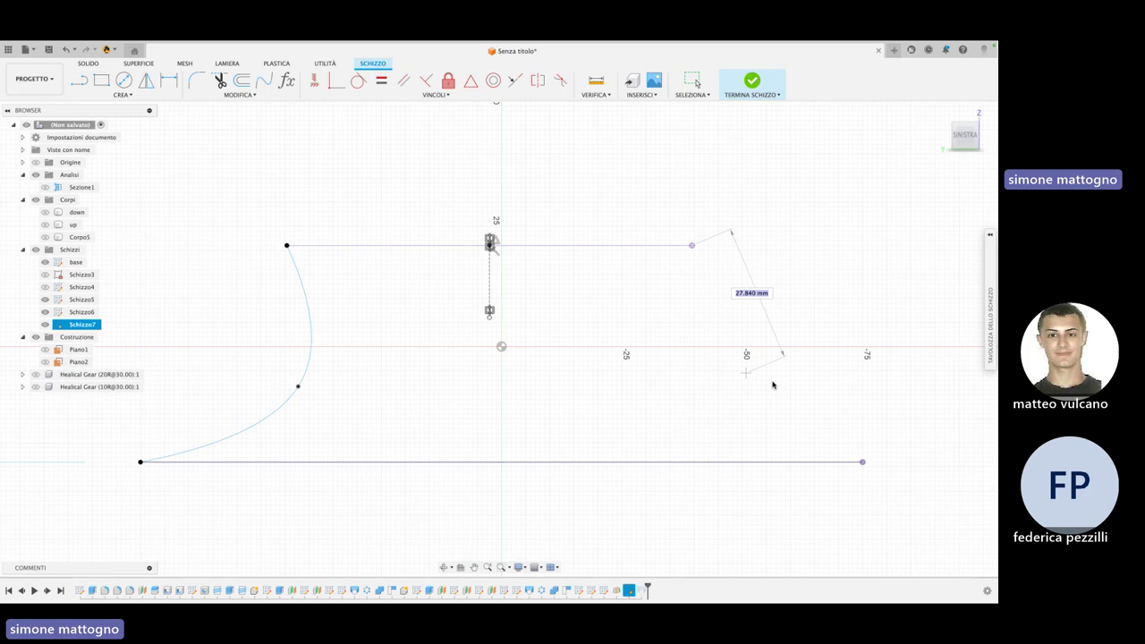
left_click(863, 462)
left_click(698, 347)
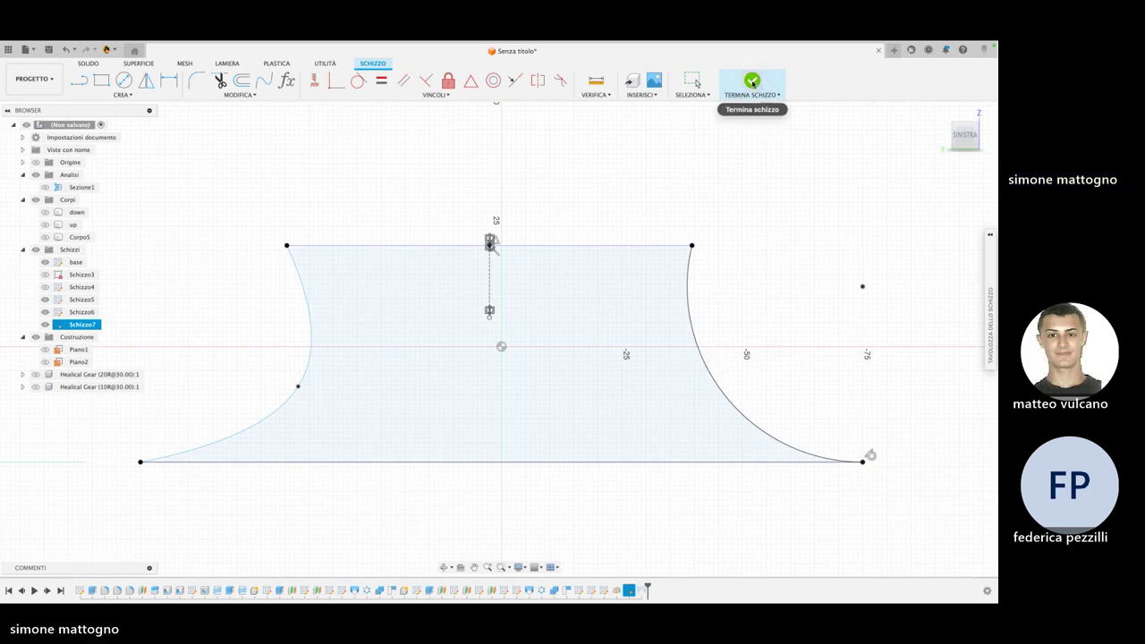
left_click(760, 83)
scroll(719, 223, "down", 3)
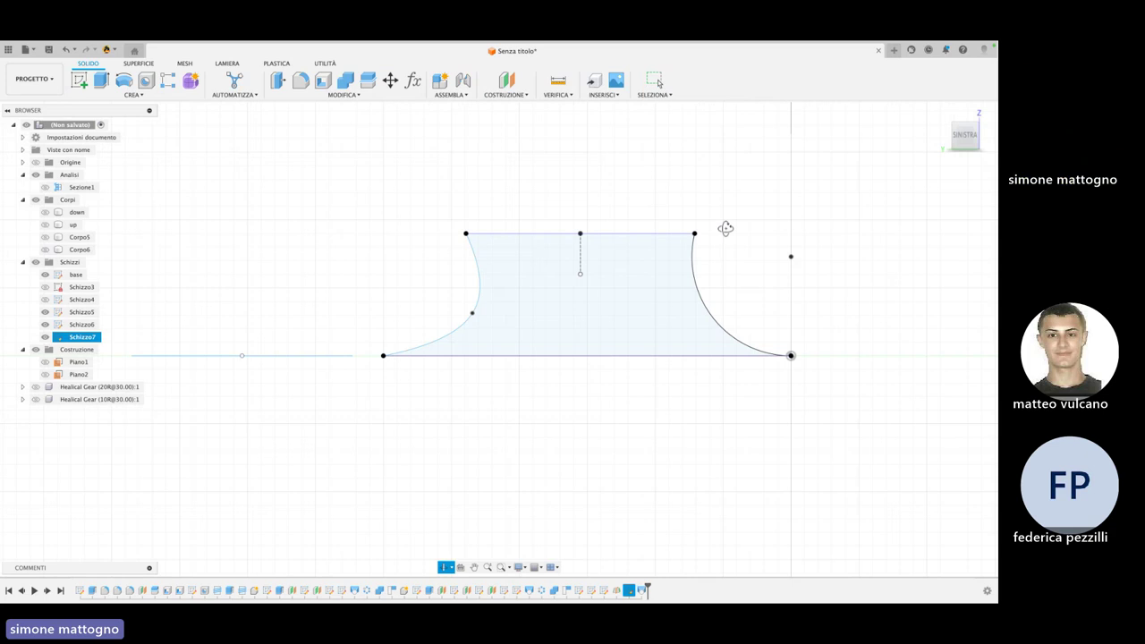
Edit the loft and set its guide type to centerline using the left curve
middle_click_drag(725, 227, 626, 296, "shift")
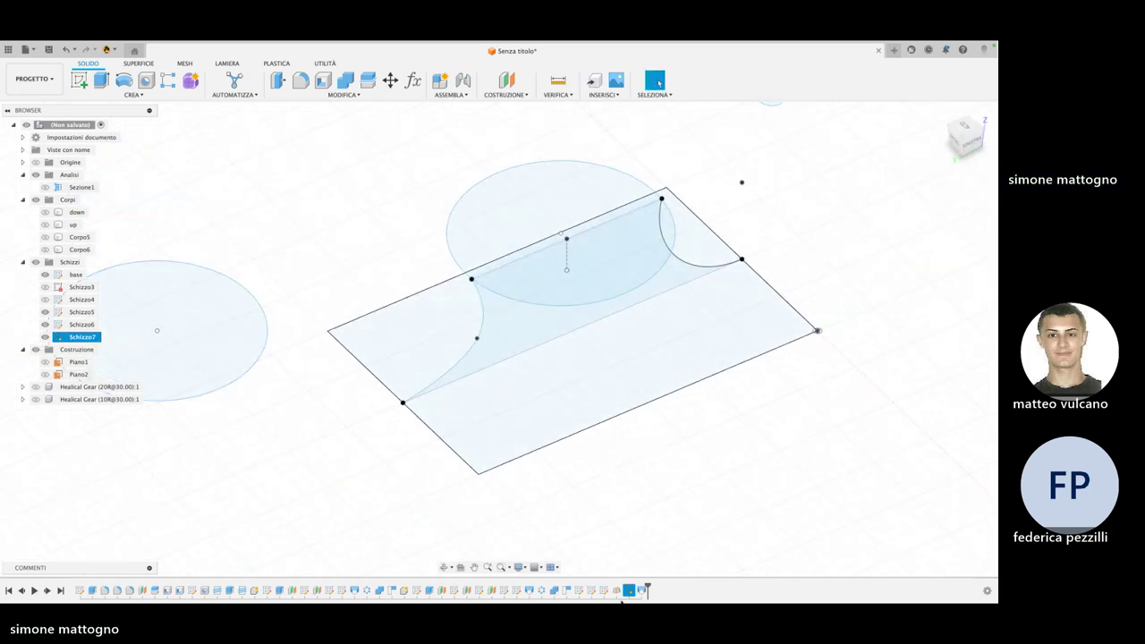
right_click(630, 591)
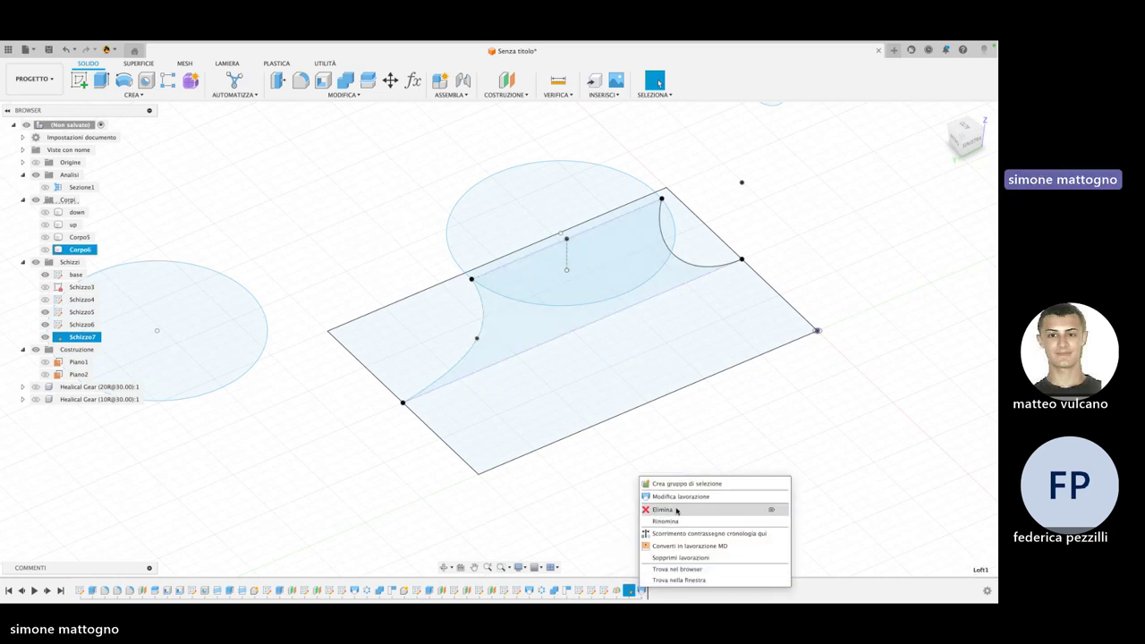
left_click(677, 497)
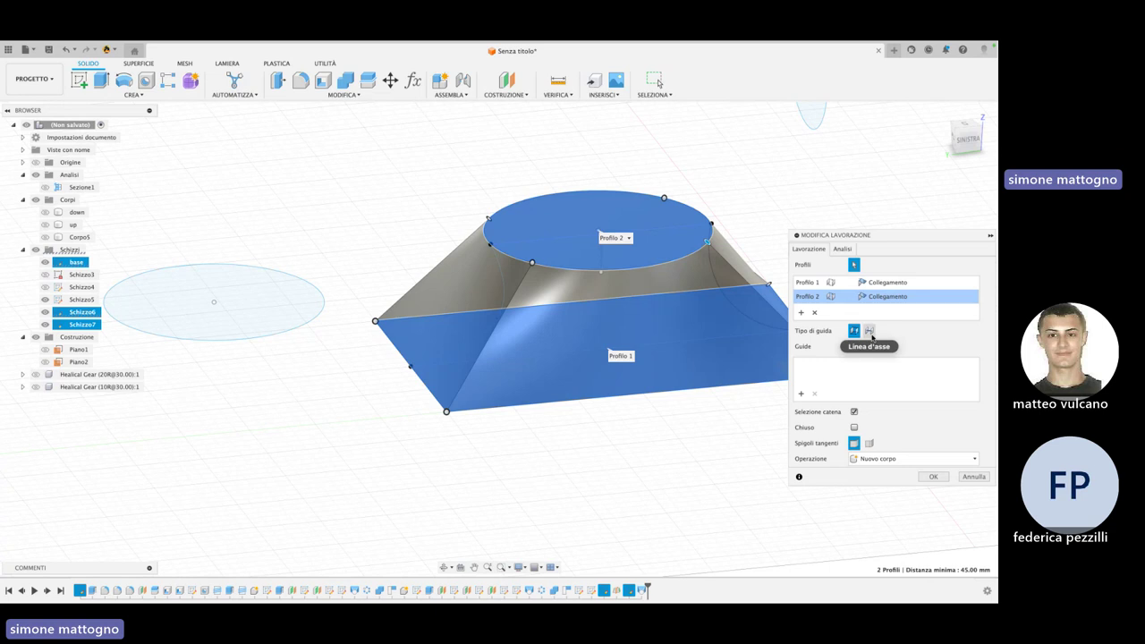
left_click(870, 332)
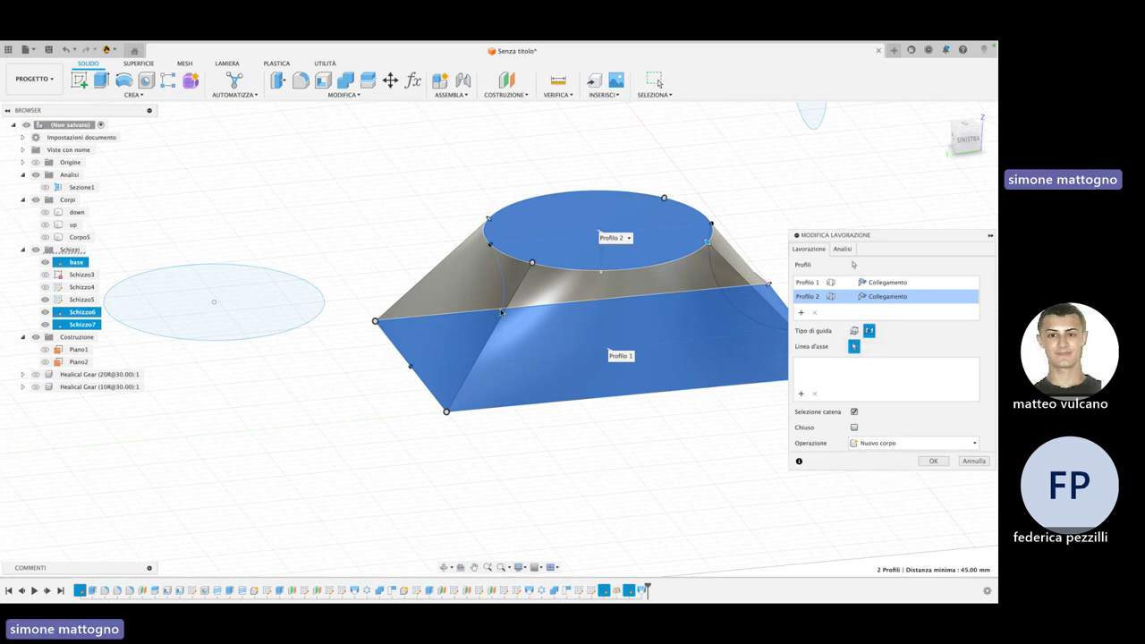
left_click(503, 309)
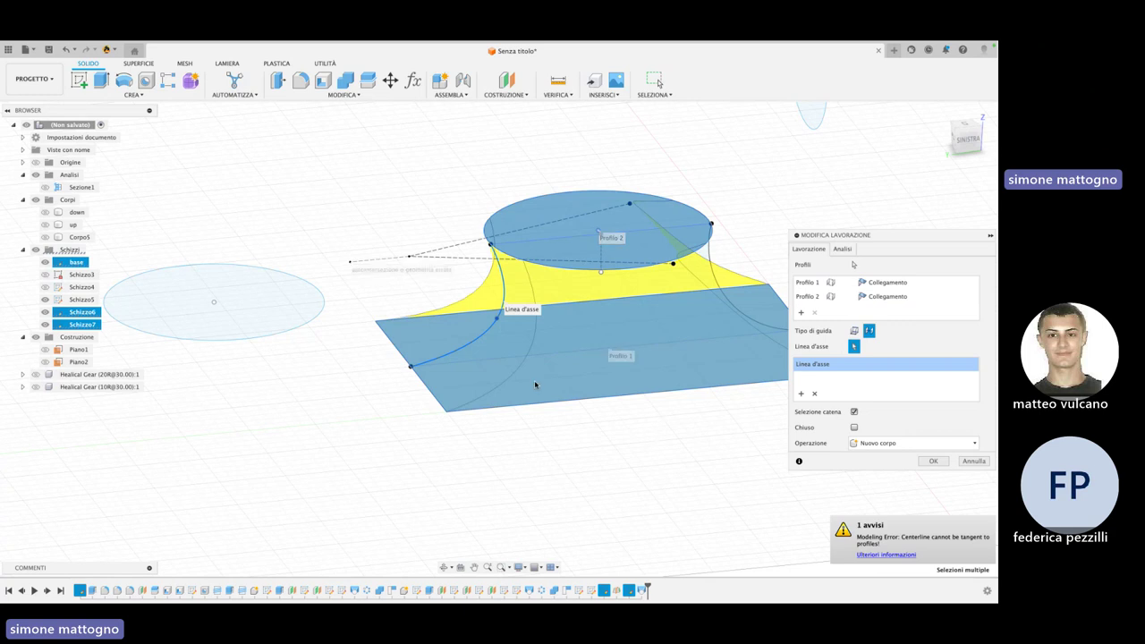
Compare the right and left curves as centerline, keep the left one, and confirm
middle_click_drag(653, 429, 661, 380, "shift")
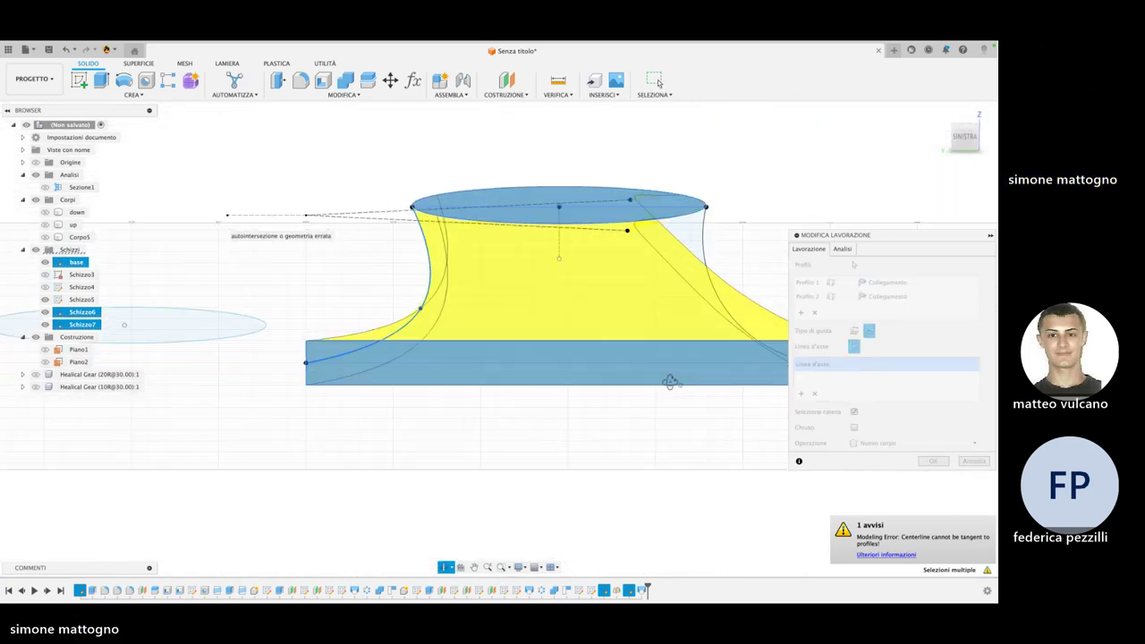
scroll(376, 294, "up", 3)
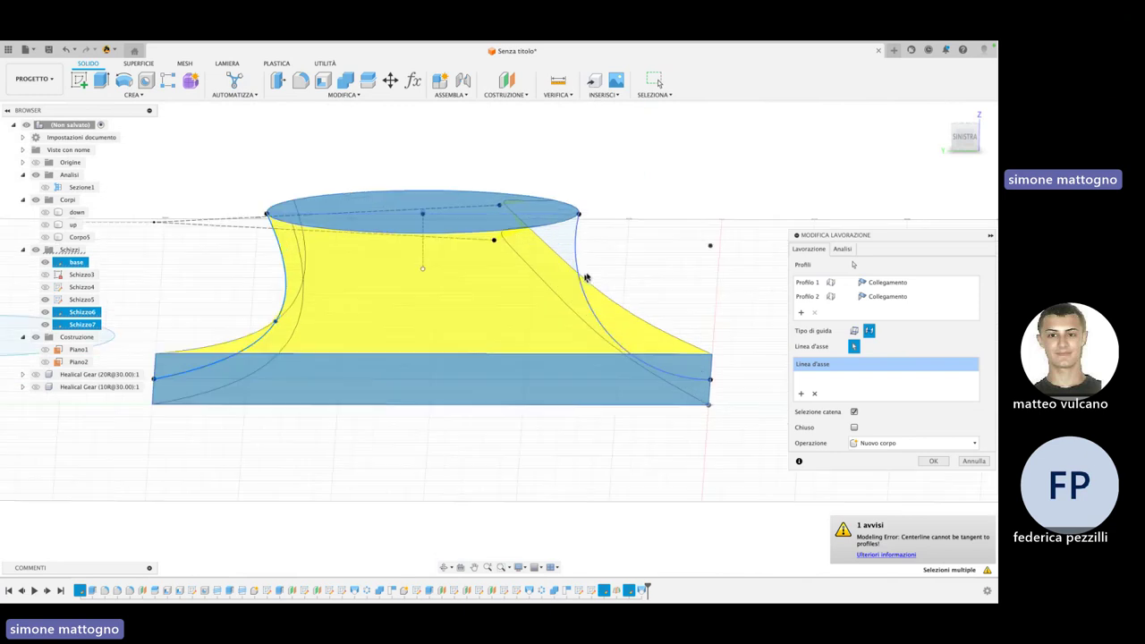
mouse_move(608, 263)
middle_mouse_down("shift")
mouse_move(603, 251)
mouse_move(579, 253)
middle_mouse_up("shift")
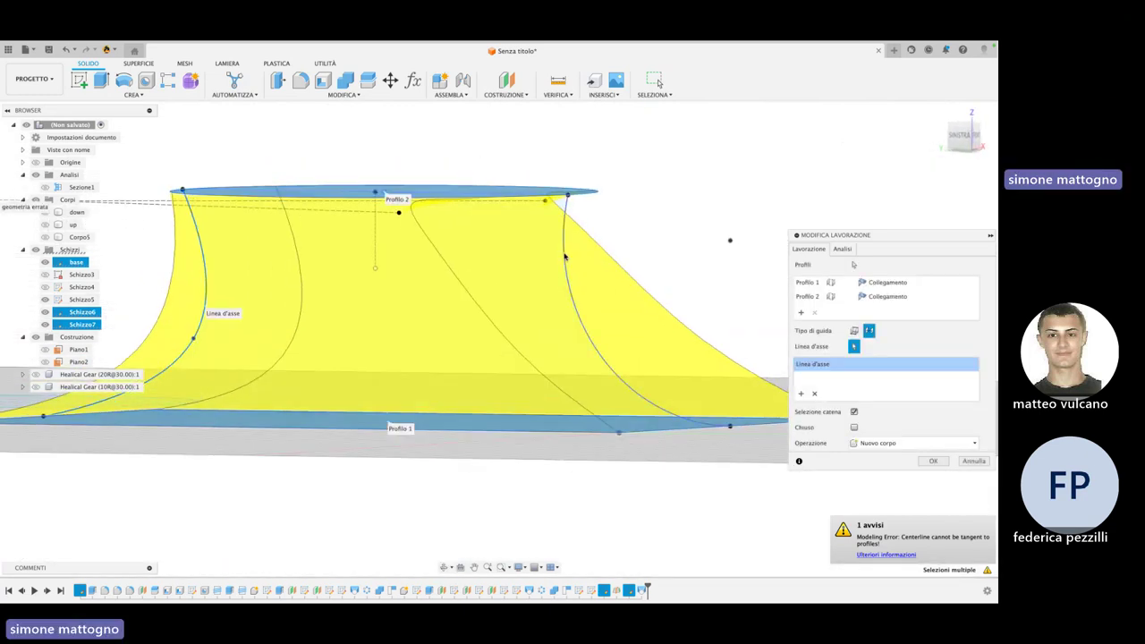
left_click(564, 257)
middle_click_drag(650, 289, 525, 306, "shift")
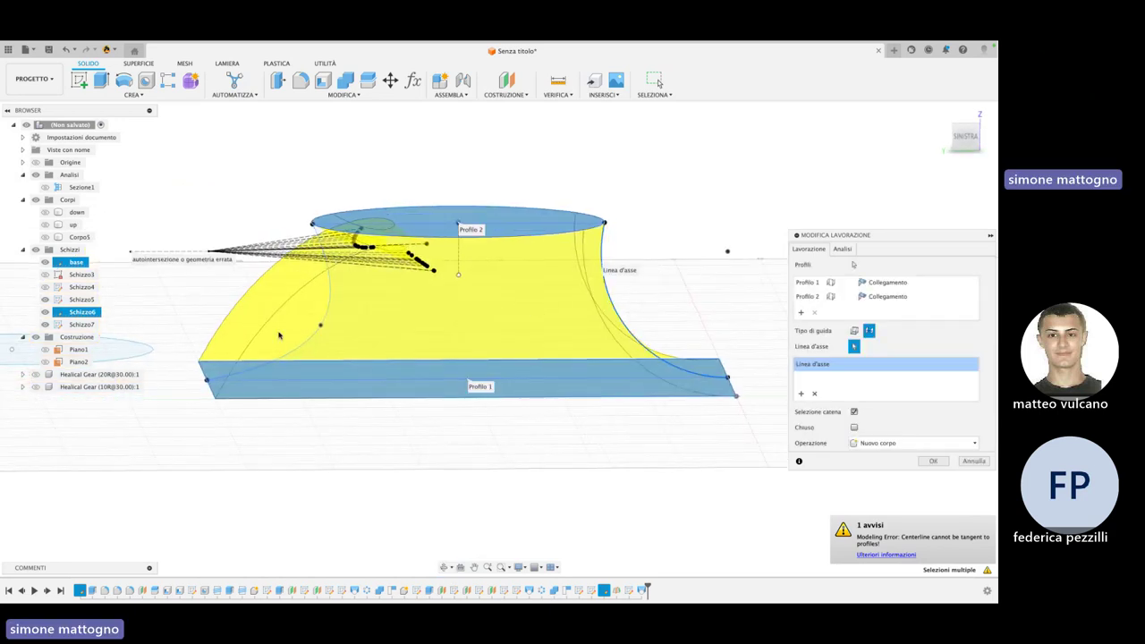
left_click(307, 338)
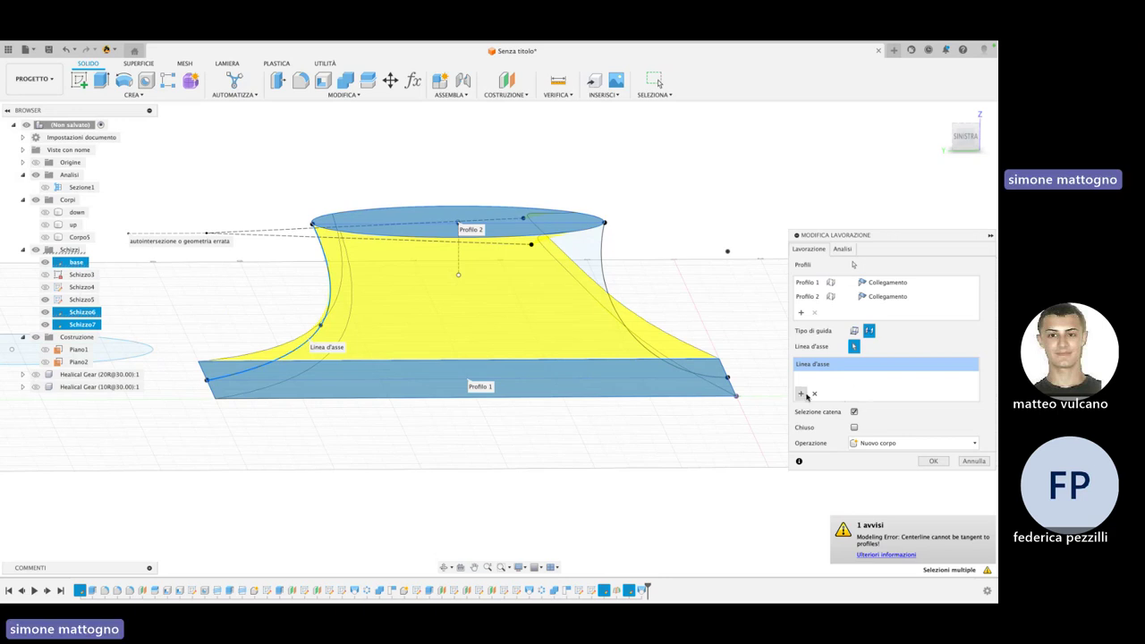
left_click(626, 330)
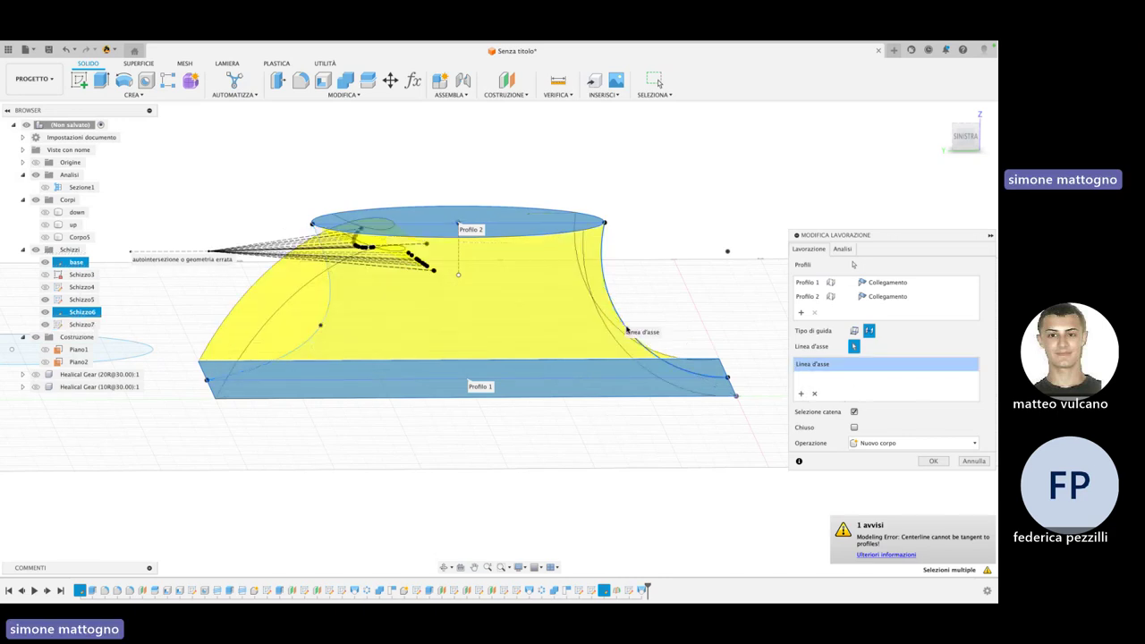
left_click(330, 304)
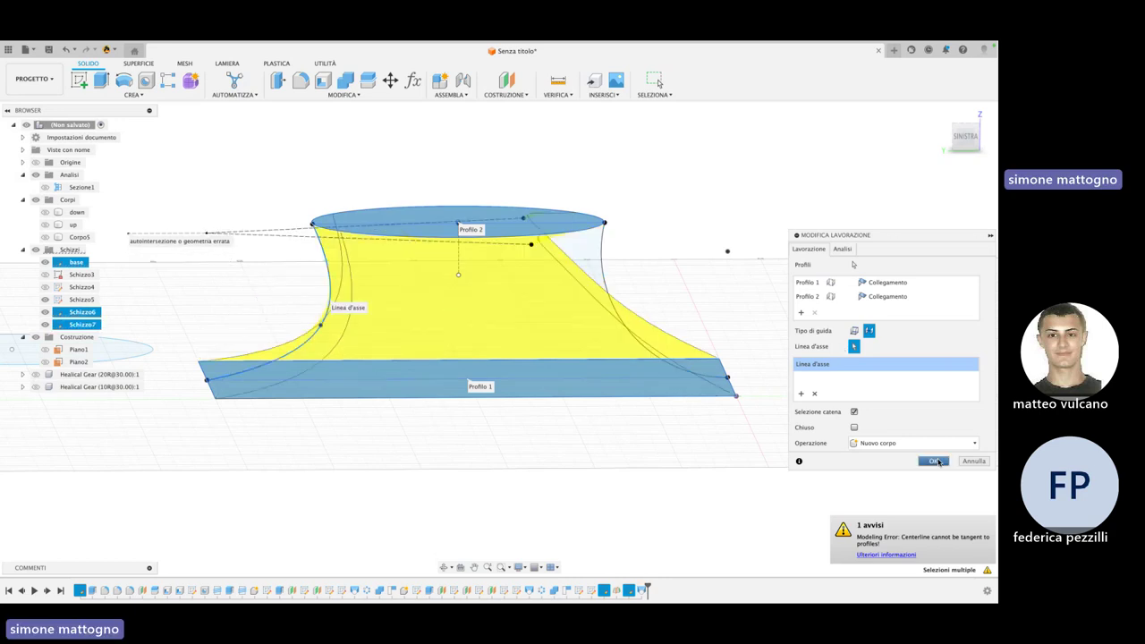
left_click(973, 461)
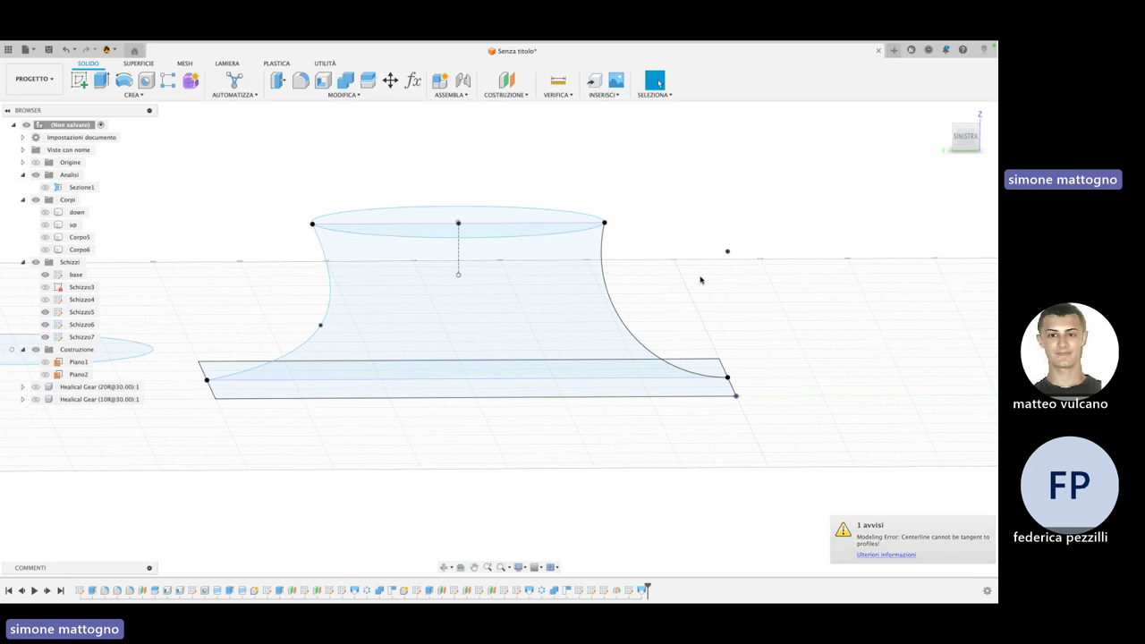
Reopen Schizzo7 and delete its right arc and curved left side
mouse_move(700, 277)
middle_mouse_down("shift")
mouse_move(700, 260)
mouse_move(710, 284)
middle_mouse_up("shift")
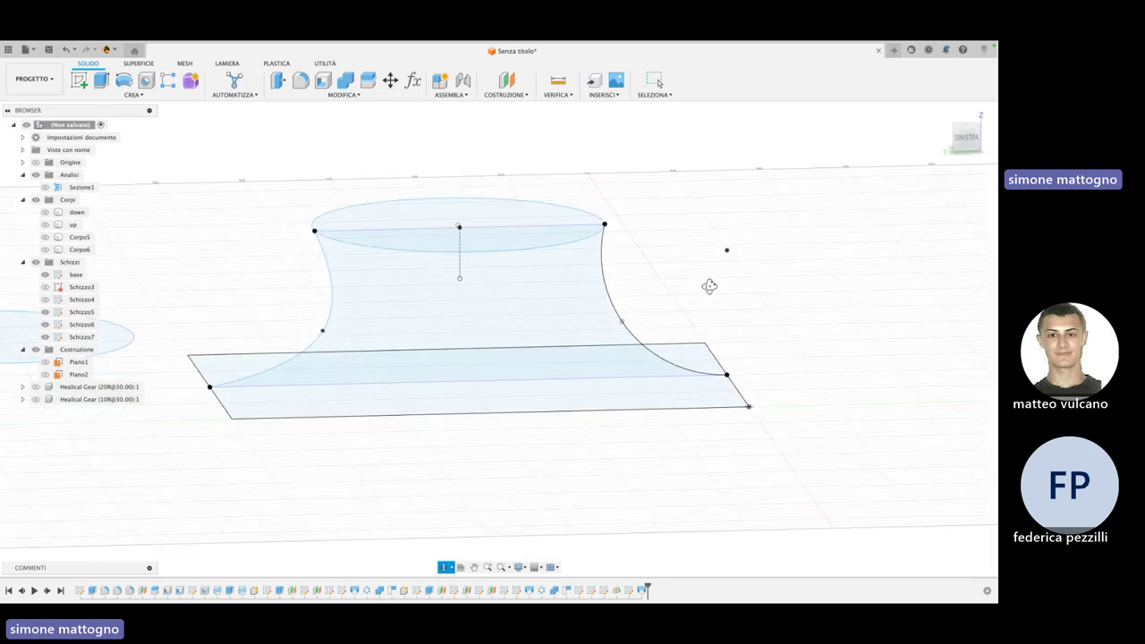
left_click(622, 327)
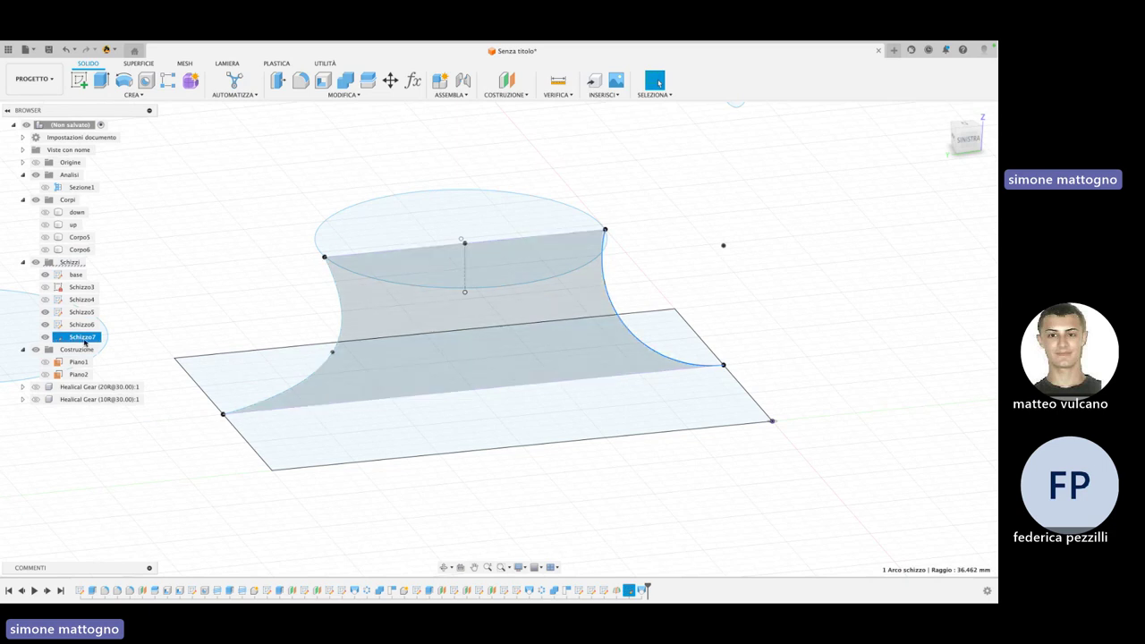
right_click(87, 341)
left_click(134, 376)
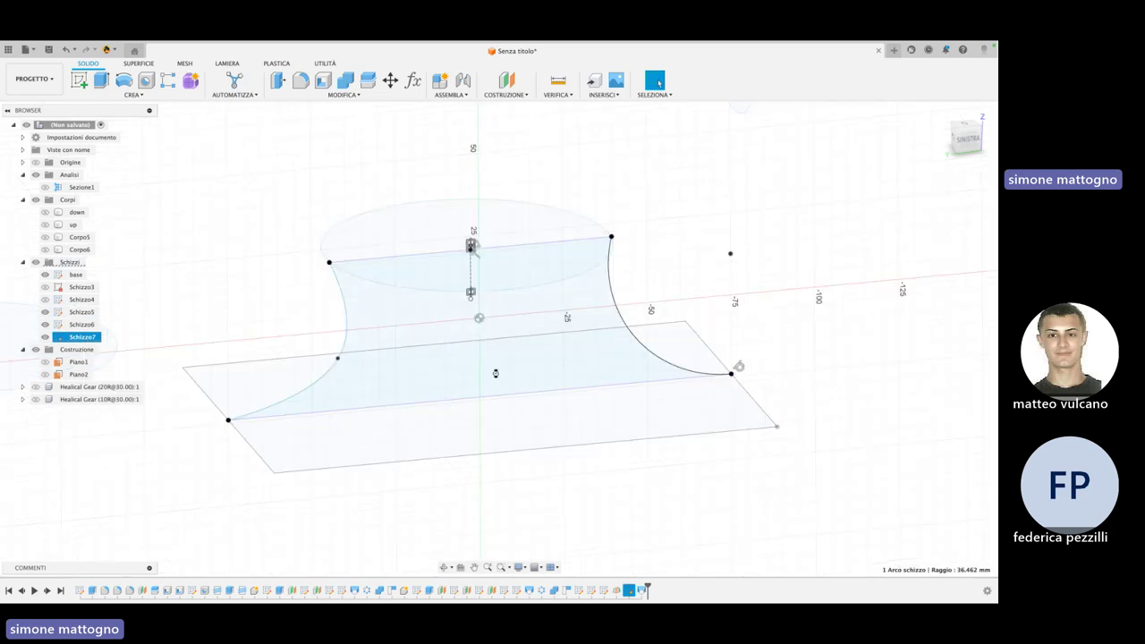
left_click(703, 426)
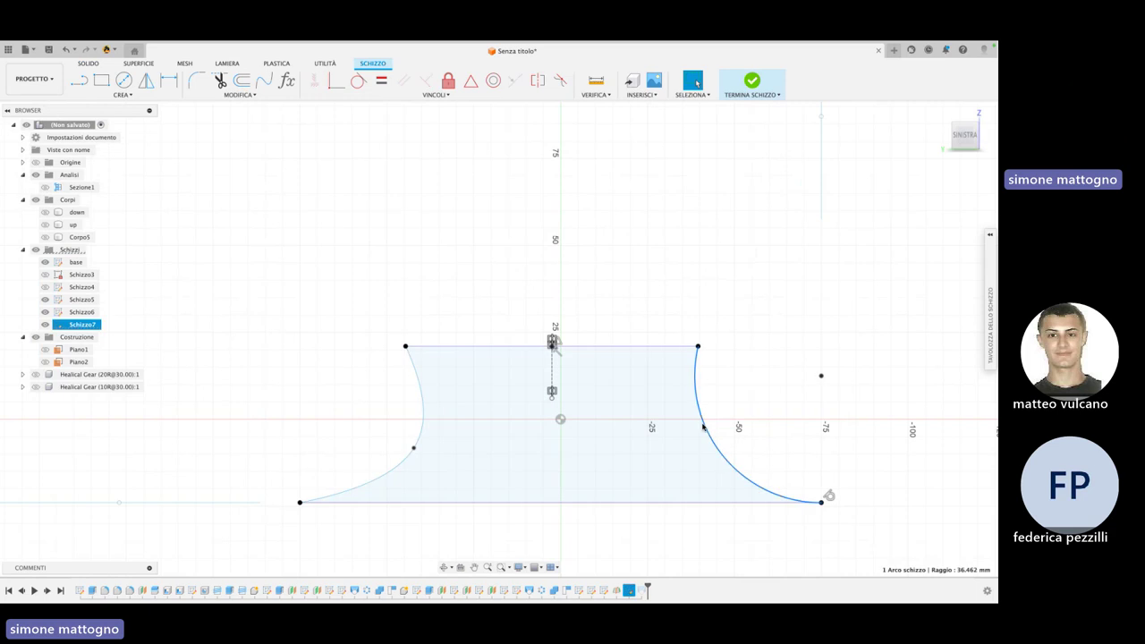
key("Delete")
left_click(421, 431)
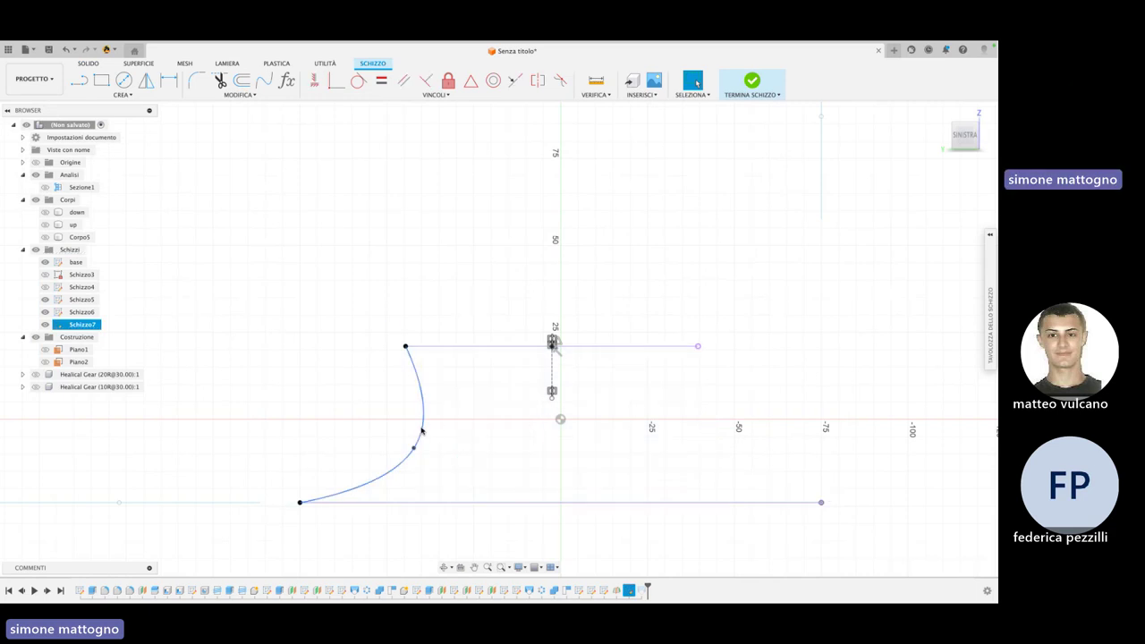
key("Delete")
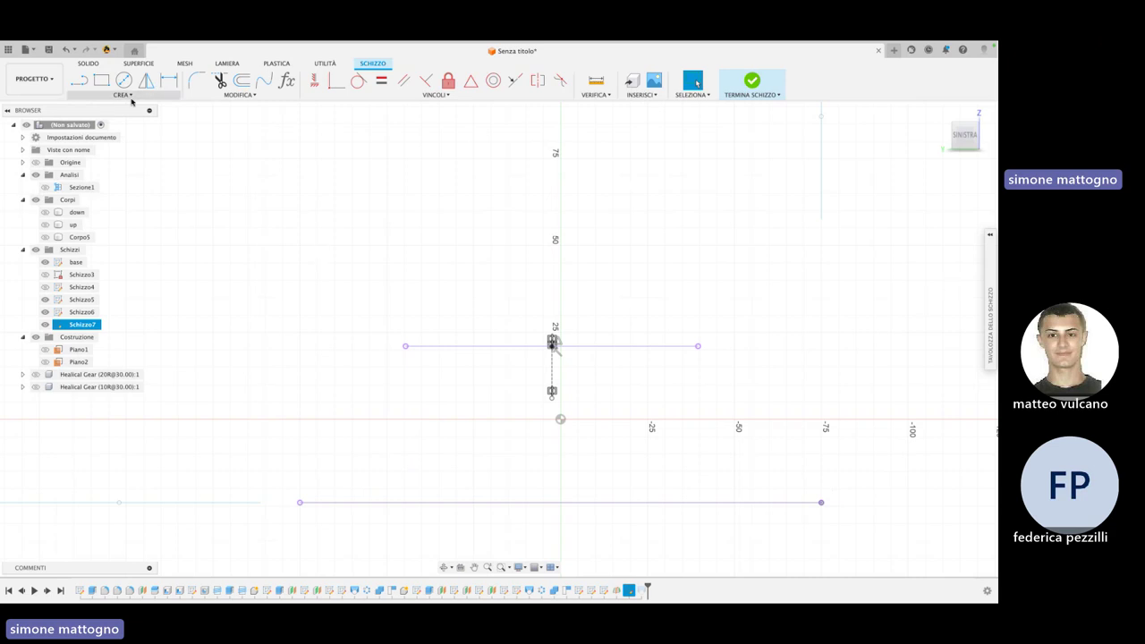
Try a line joining the left ends, undo it, and expand the Sketch Palette
left_click(78, 81)
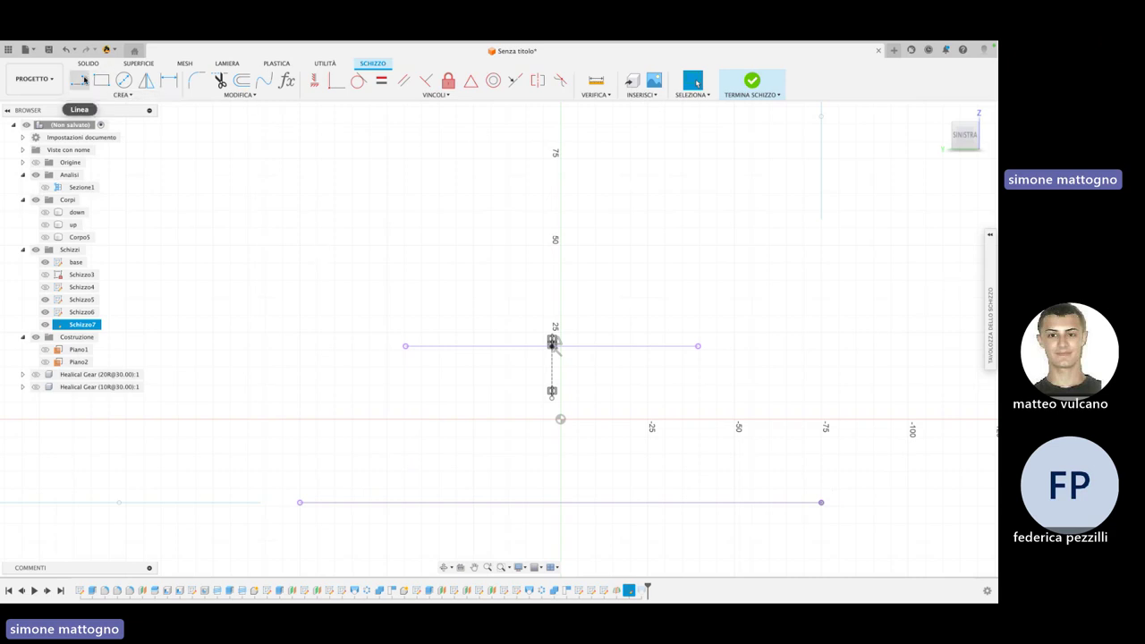
left_click(406, 347)
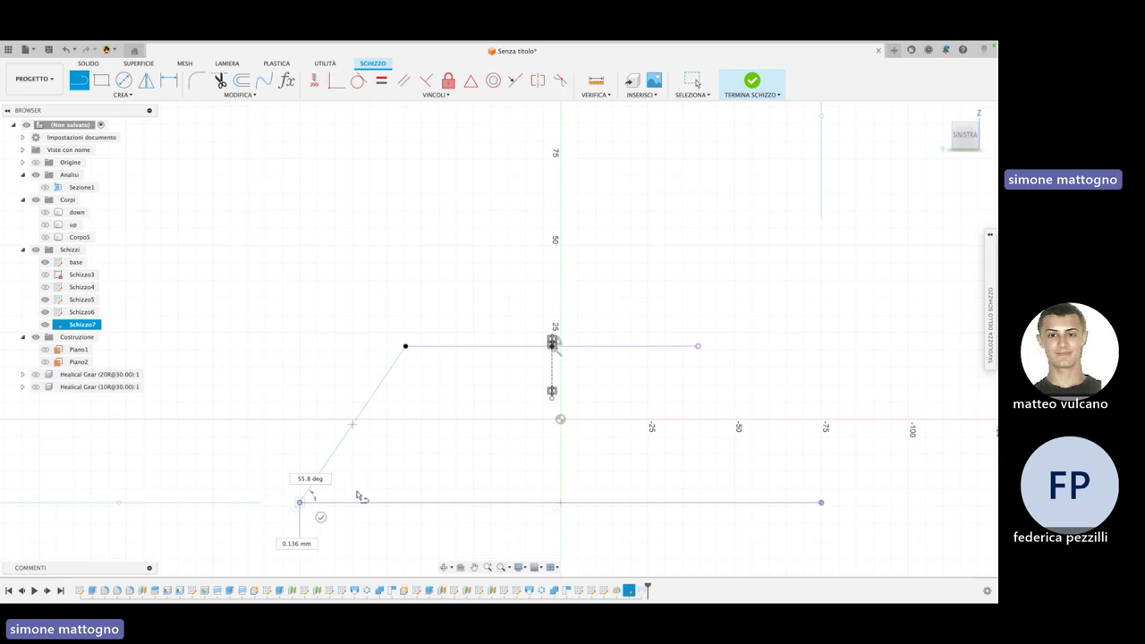
left_click(300, 502)
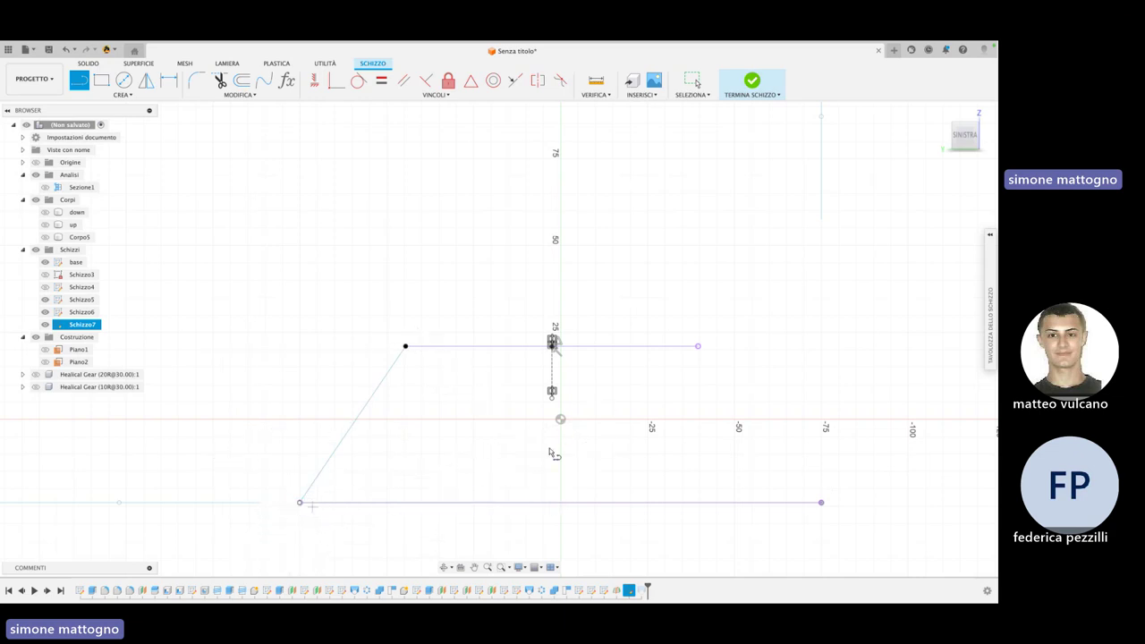
key("Escape")
key("ctrl+z")
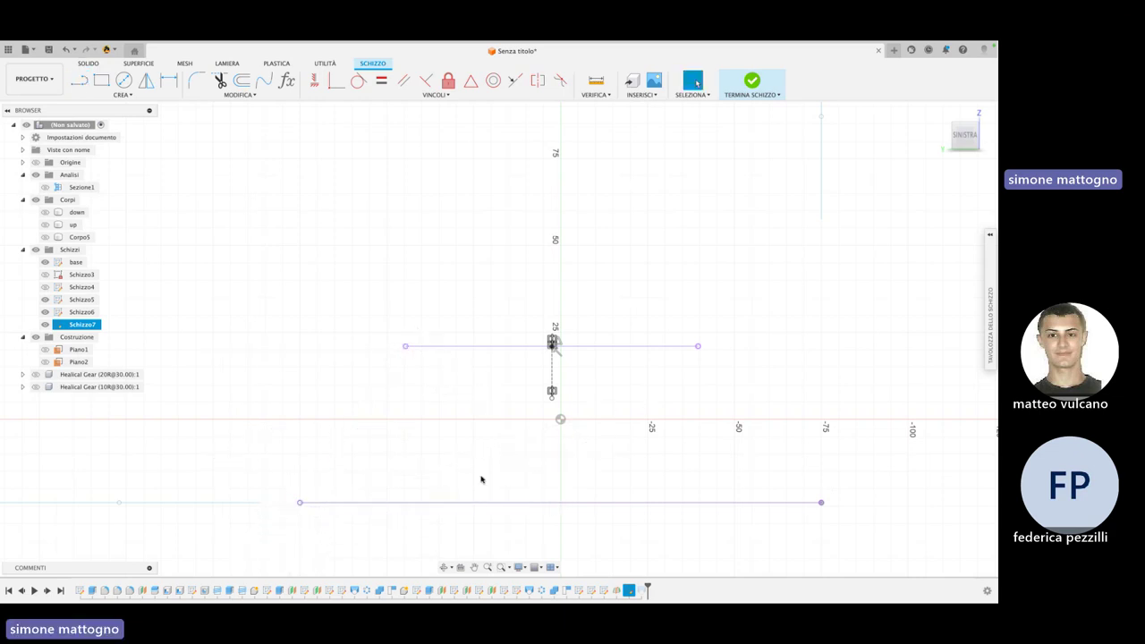
left_click(992, 235)
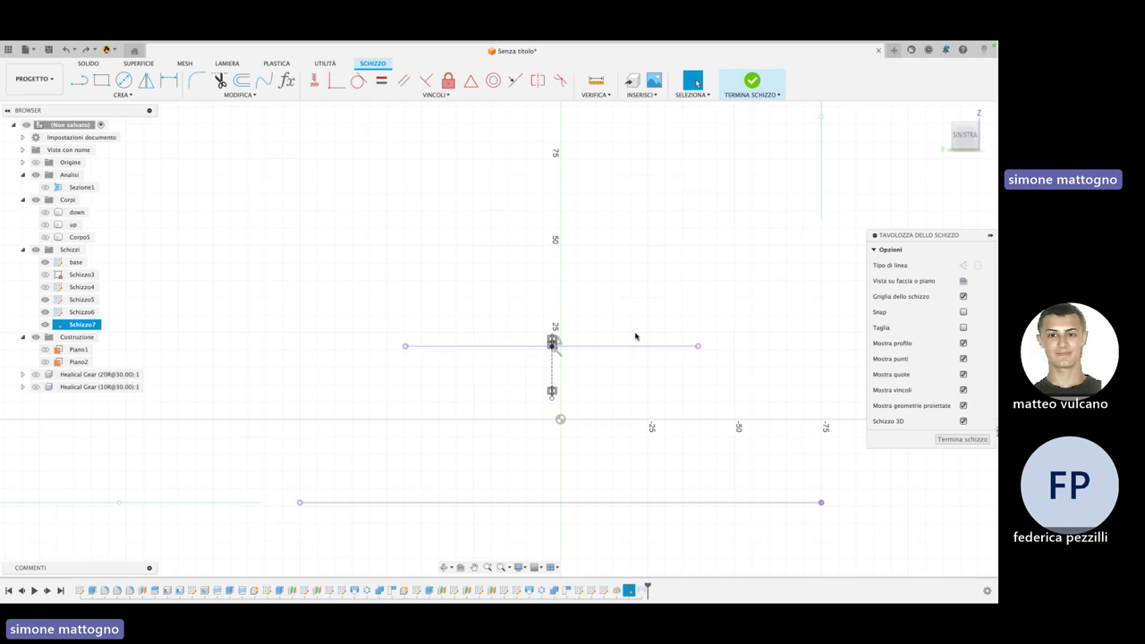
Draw a trial 3D line in Schizzo7 from an oblique view
middle_click_drag(672, 322, 599, 332, "shift")
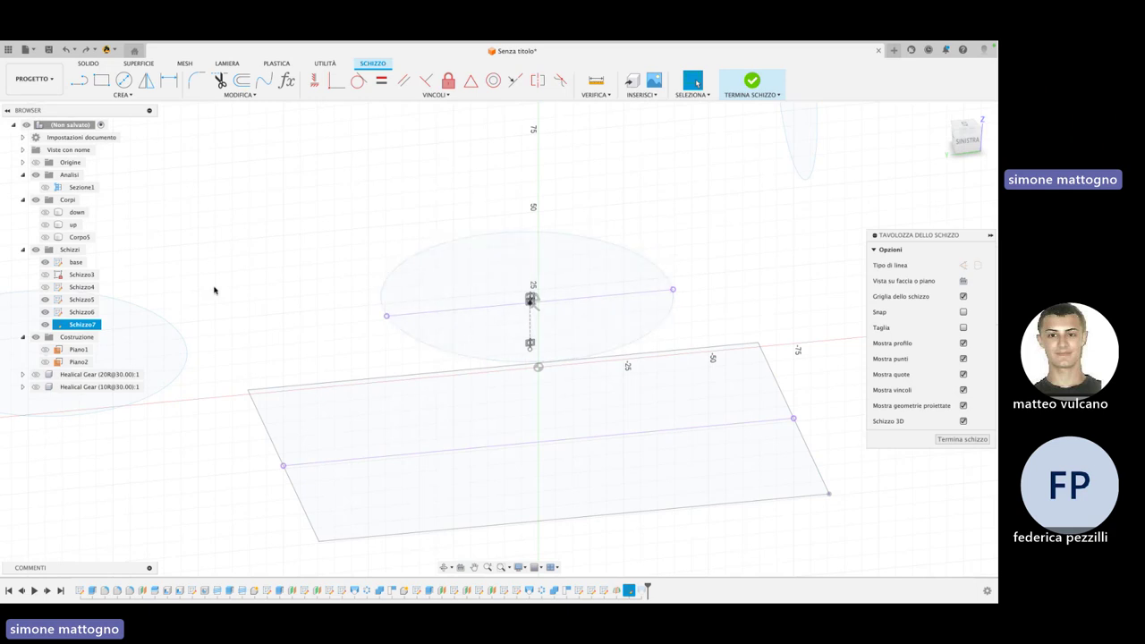
key("l")
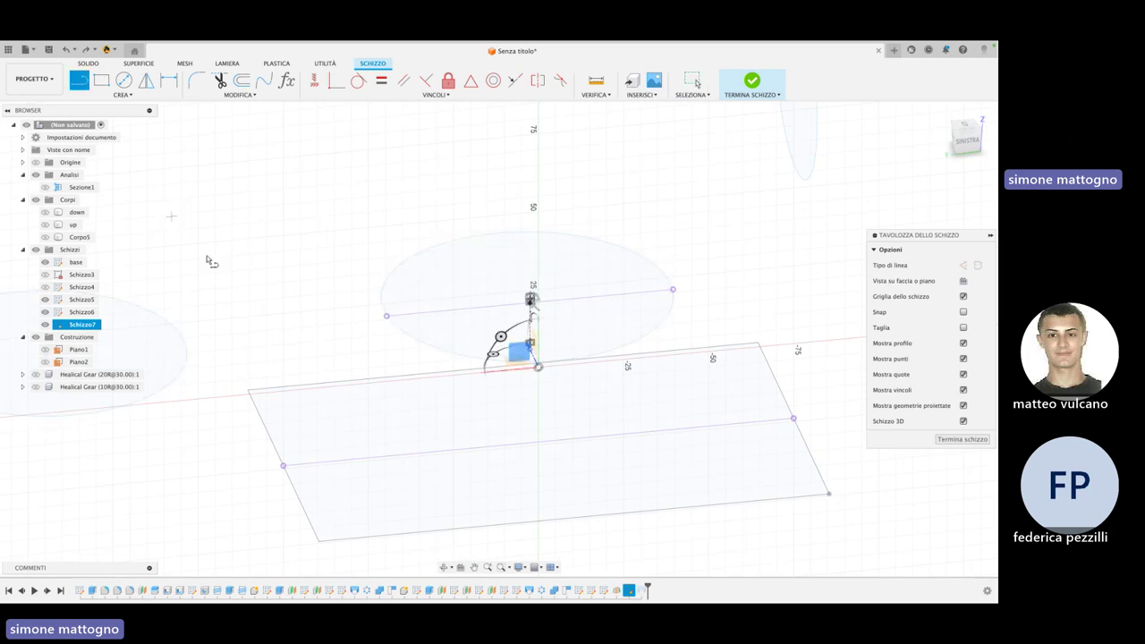
middle_click_drag(537, 365, 713, 373, "shift")
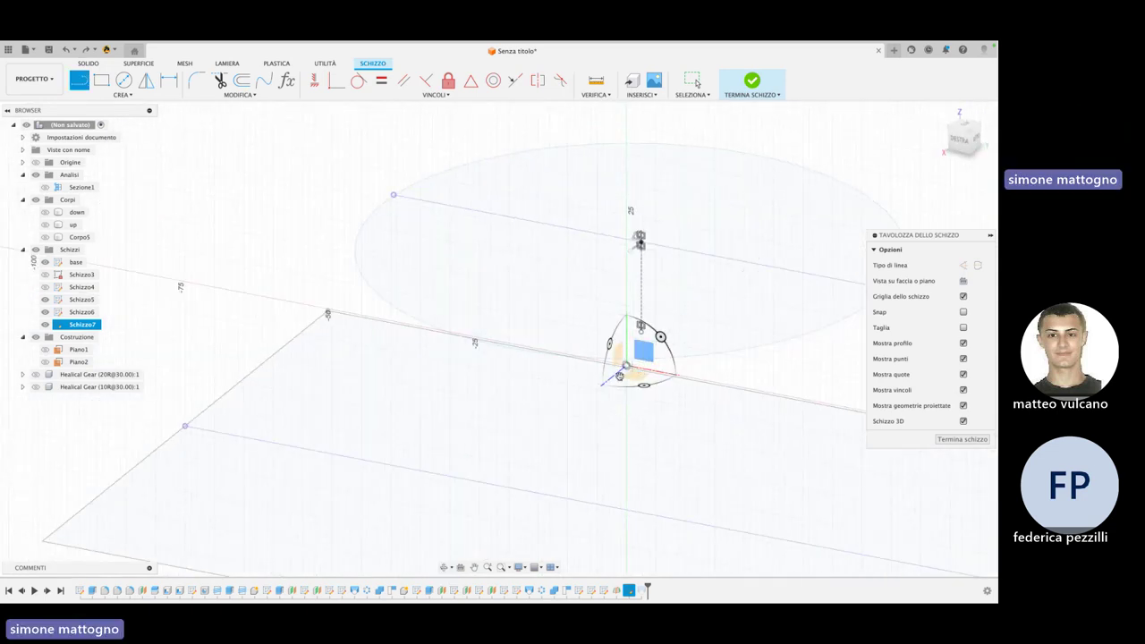
mouse_move(661, 336)
left_mouse_down()
mouse_move(721, 273)
mouse_move(739, 233)
left_mouse_up()
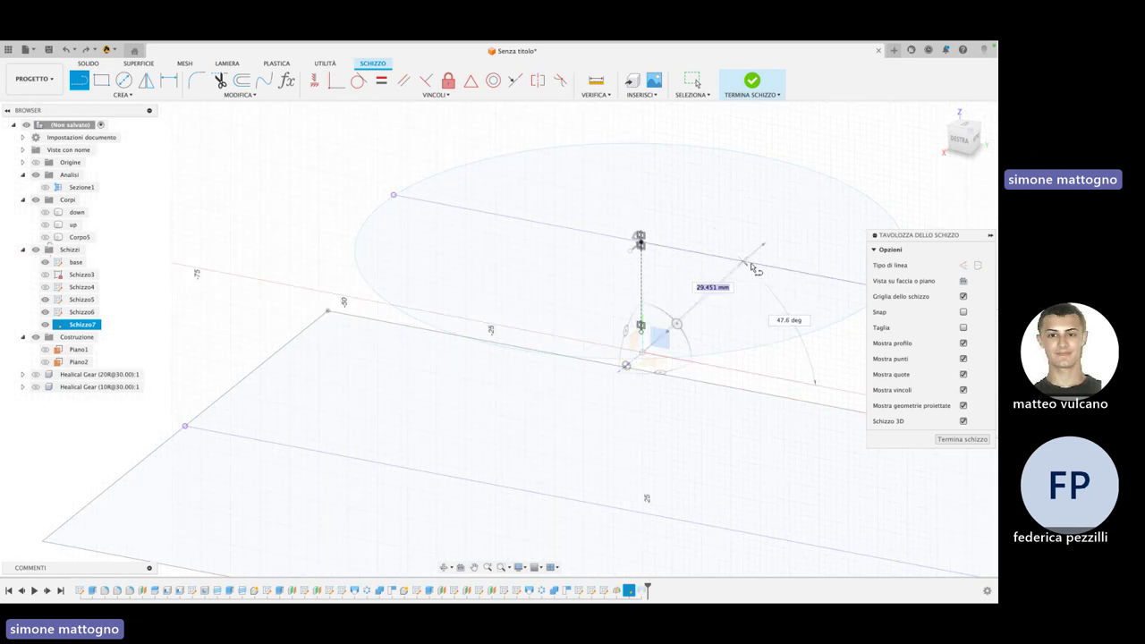
left_click(736, 229)
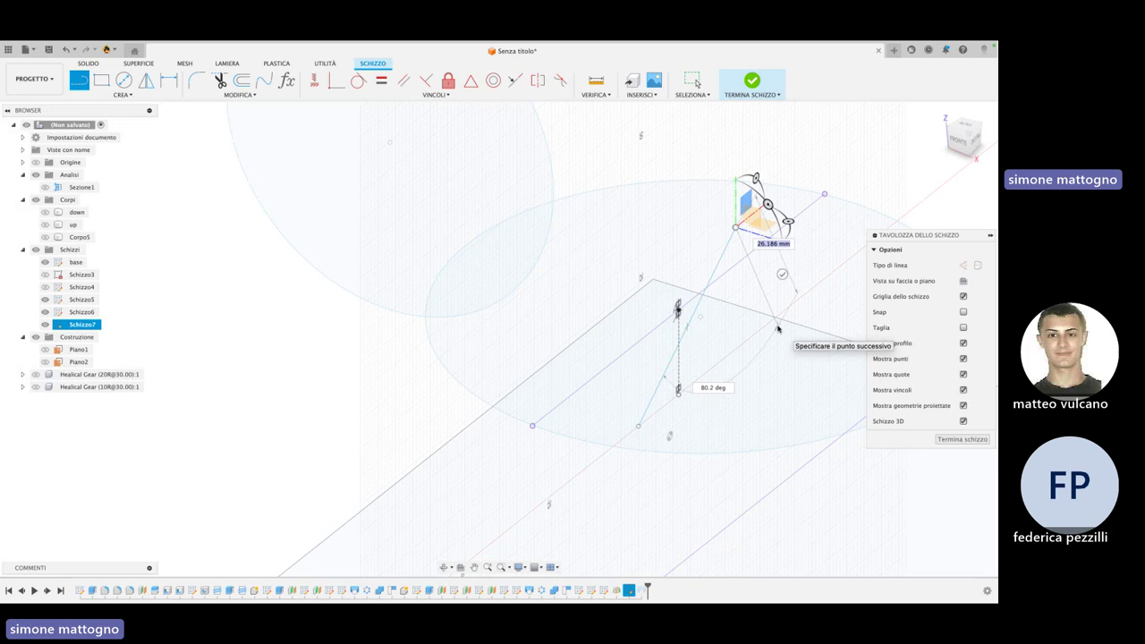
left_click(779, 329)
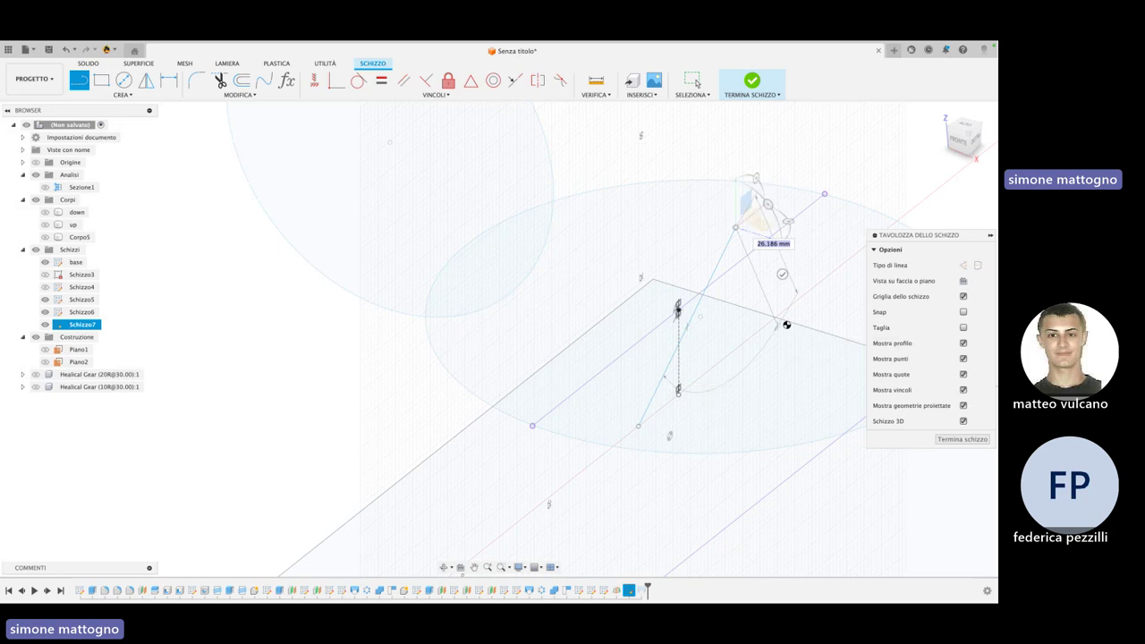
key("Escape")
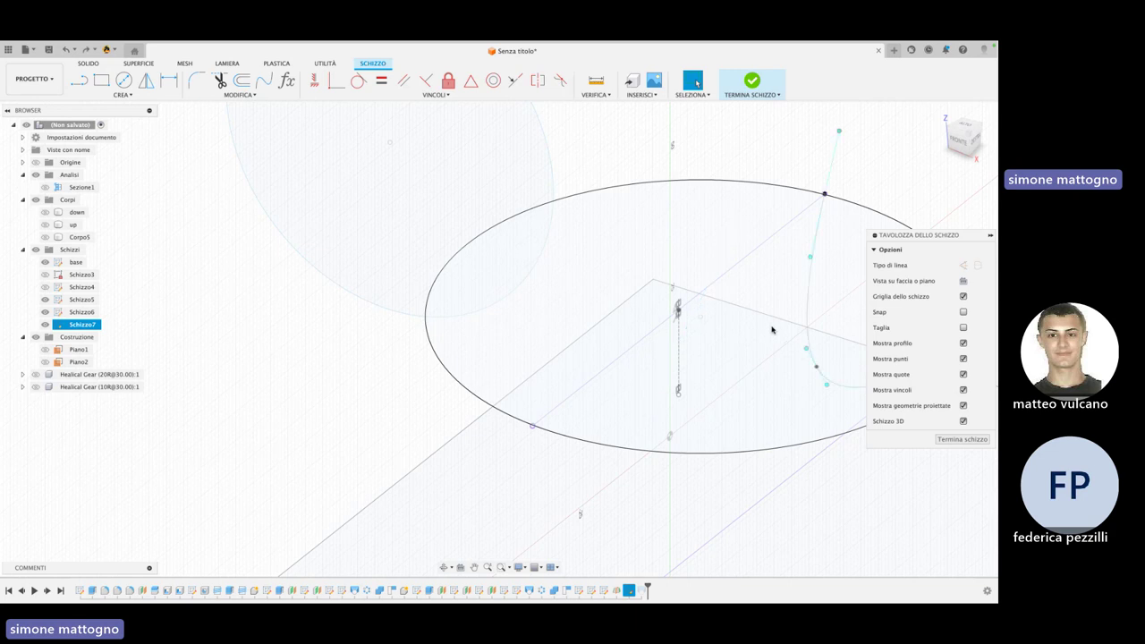
Delete the cyan spline, switch to the left view, and finish the sketch
middle_click_drag(744, 334, 459, 434, "shift")
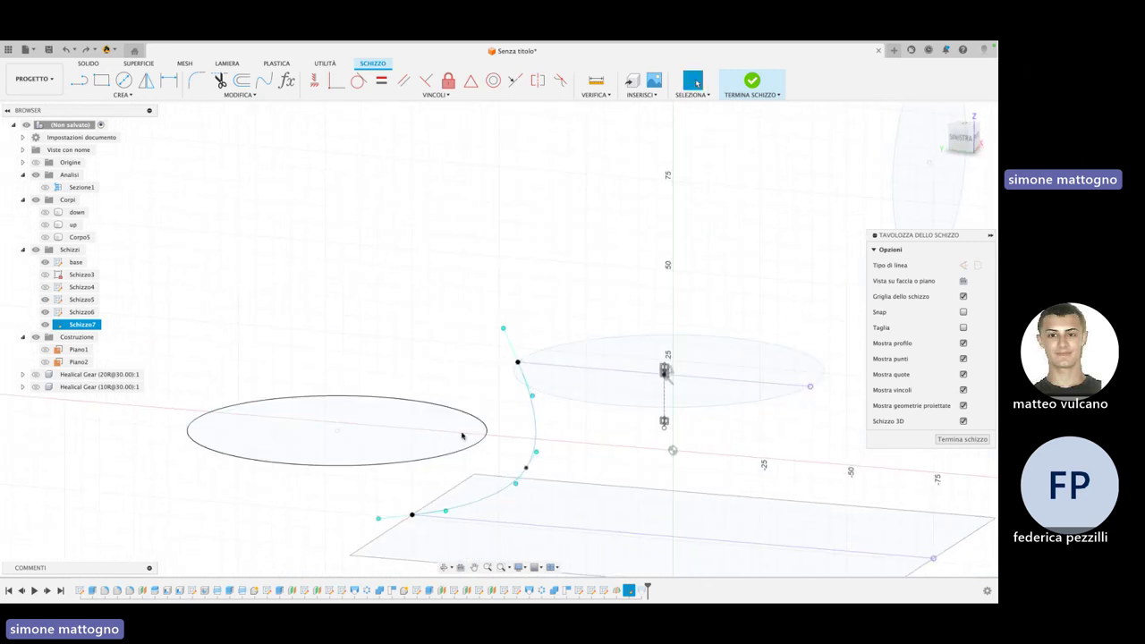
left_click(534, 449)
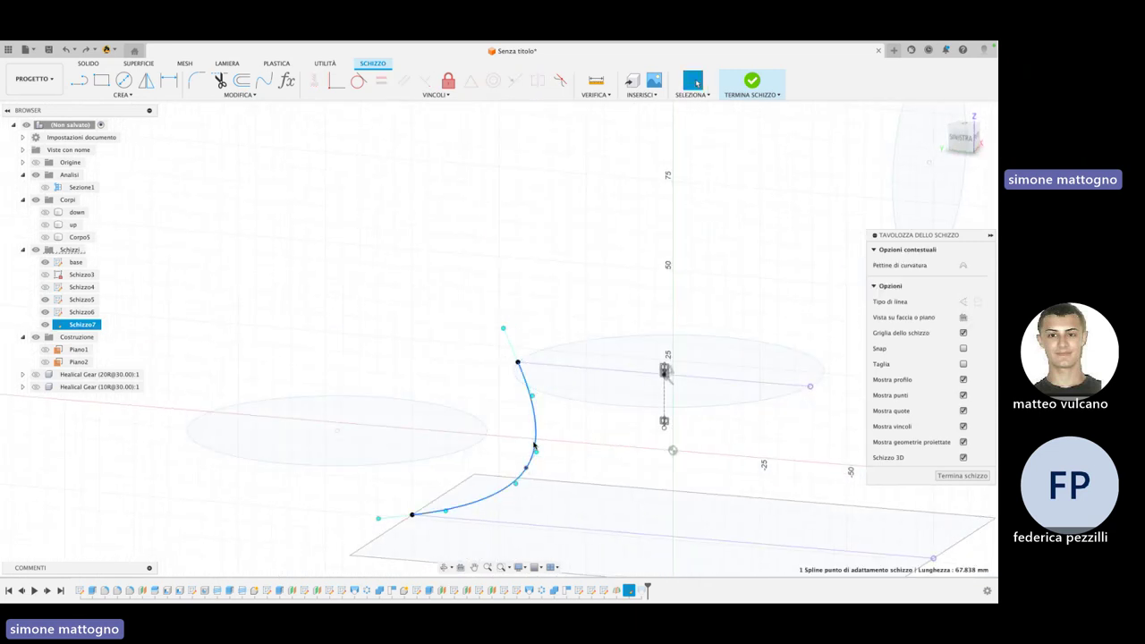
key("Delete")
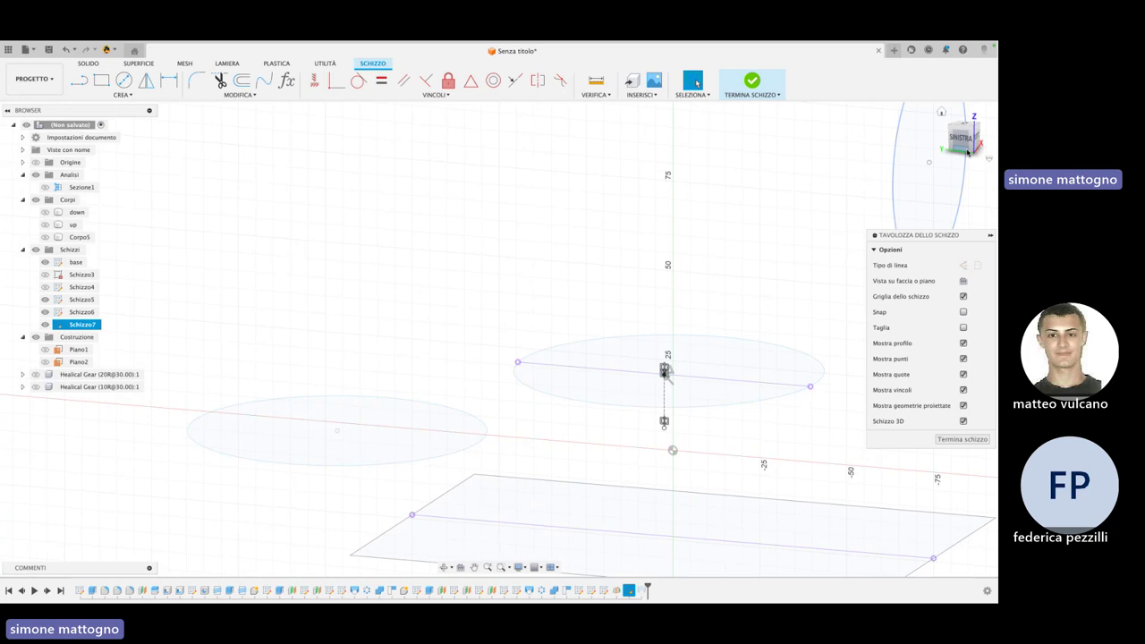
left_click(960, 138)
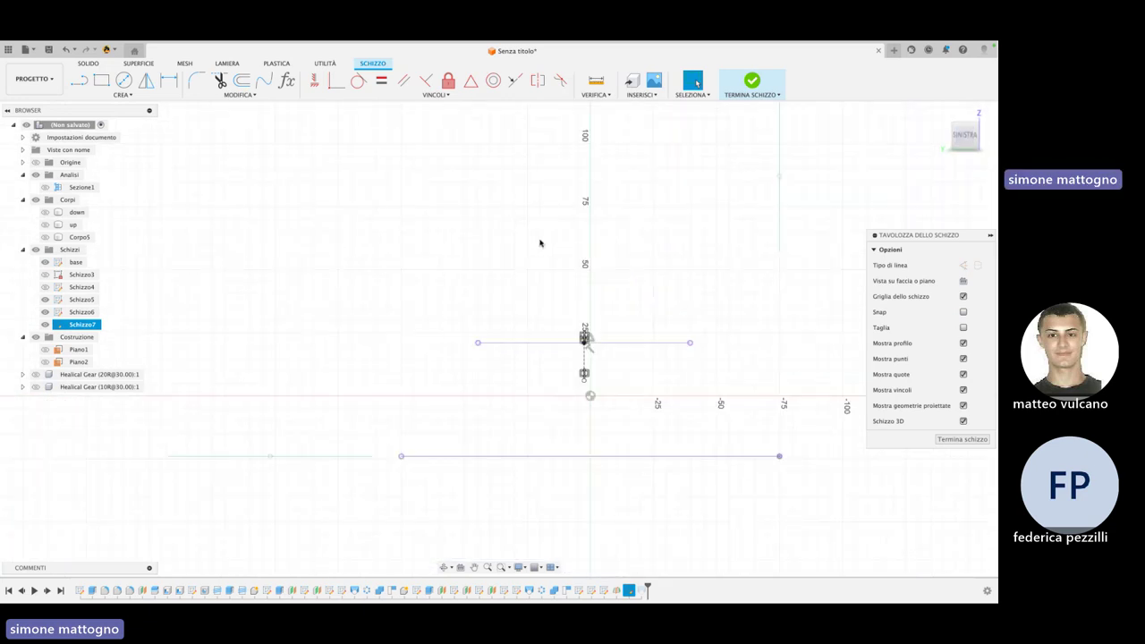
scroll(540, 243, "up", 2)
scroll(210, 123, "down", 1)
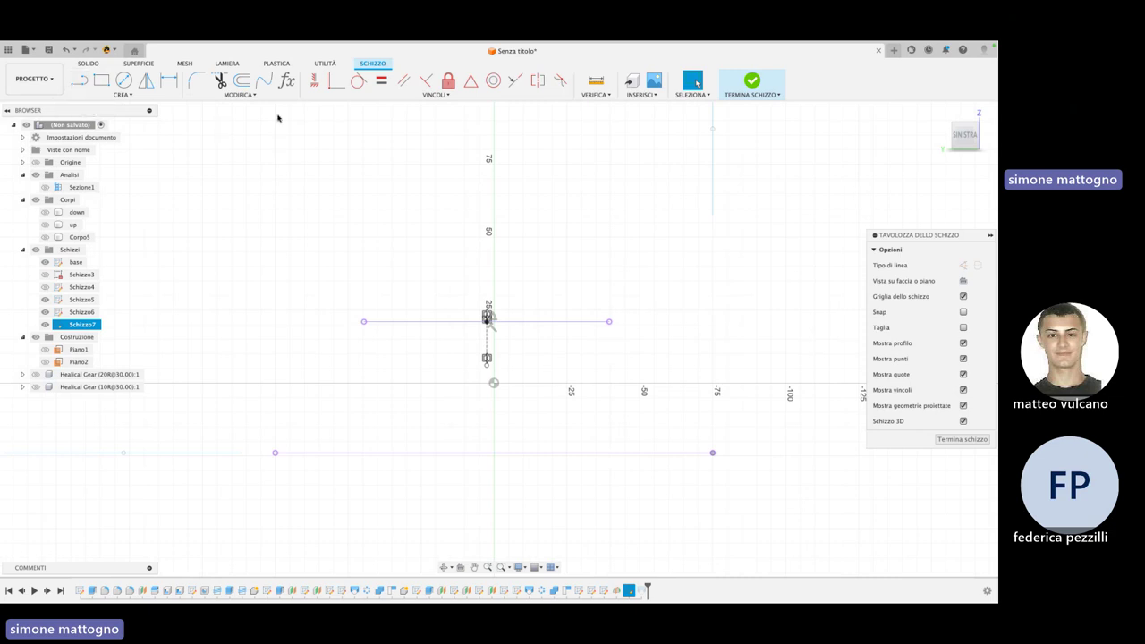
left_click(751, 82)
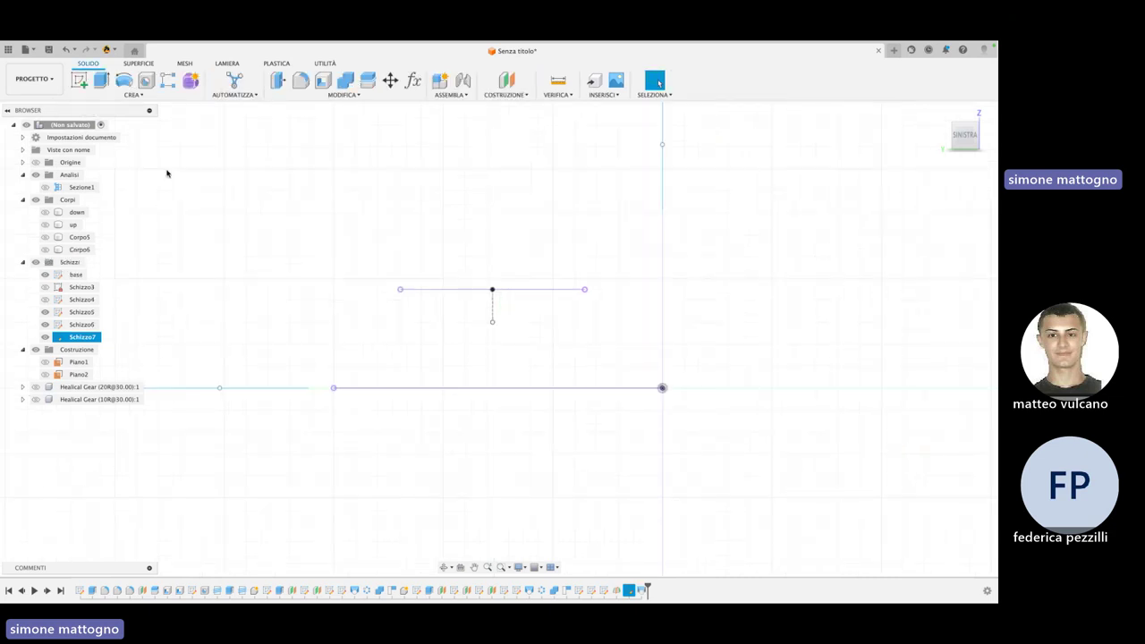
Cancel the extrude, show the 'up' body and threaded cylinder, and orbit to isometric
left_click(101, 81)
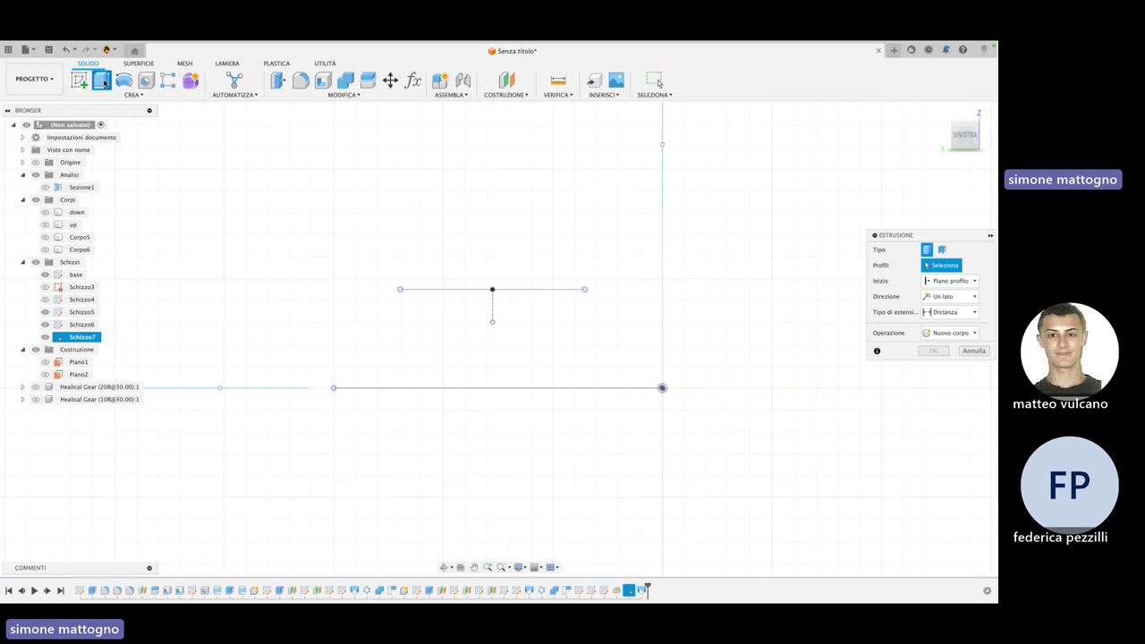
left_click(974, 351)
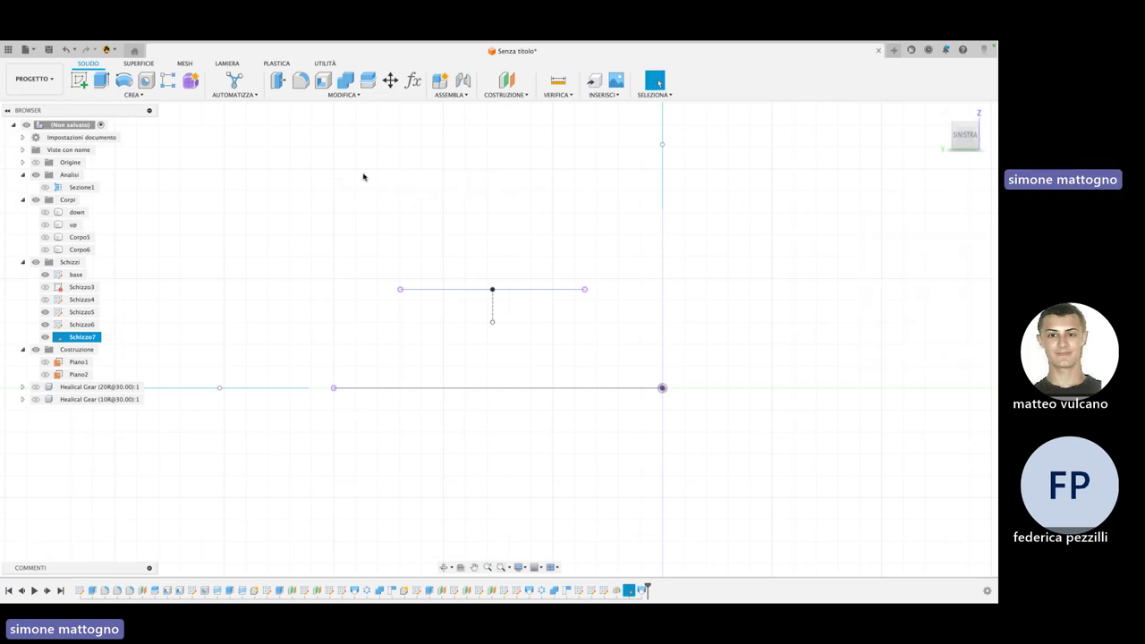
left_click(46, 224)
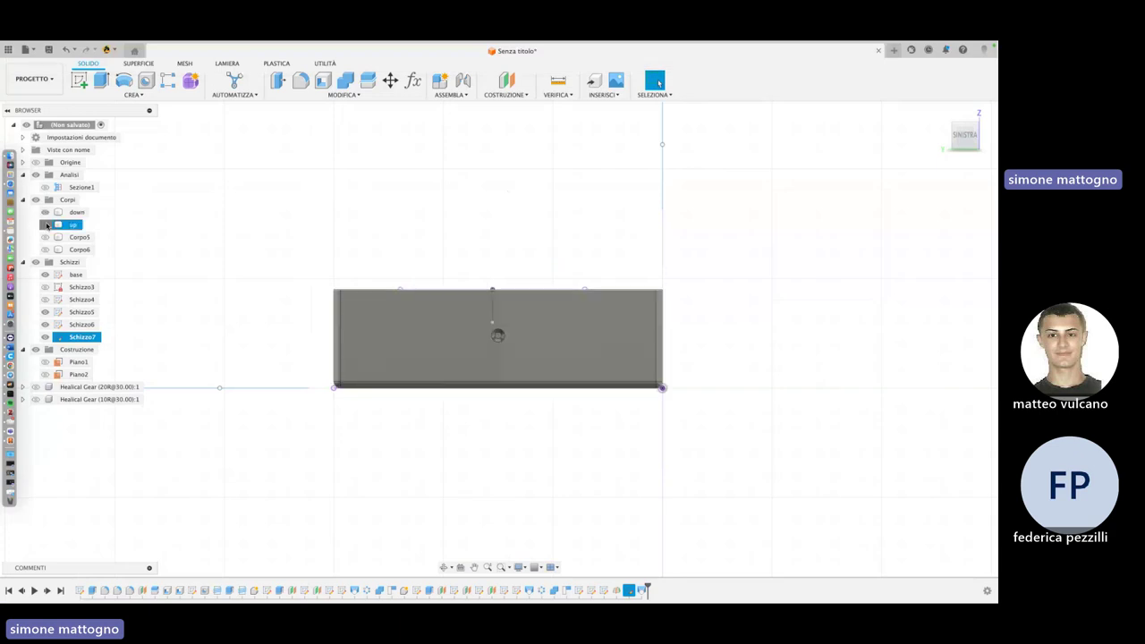
left_click(46, 238)
middle_click_drag(401, 230, 457, 240, "shift")
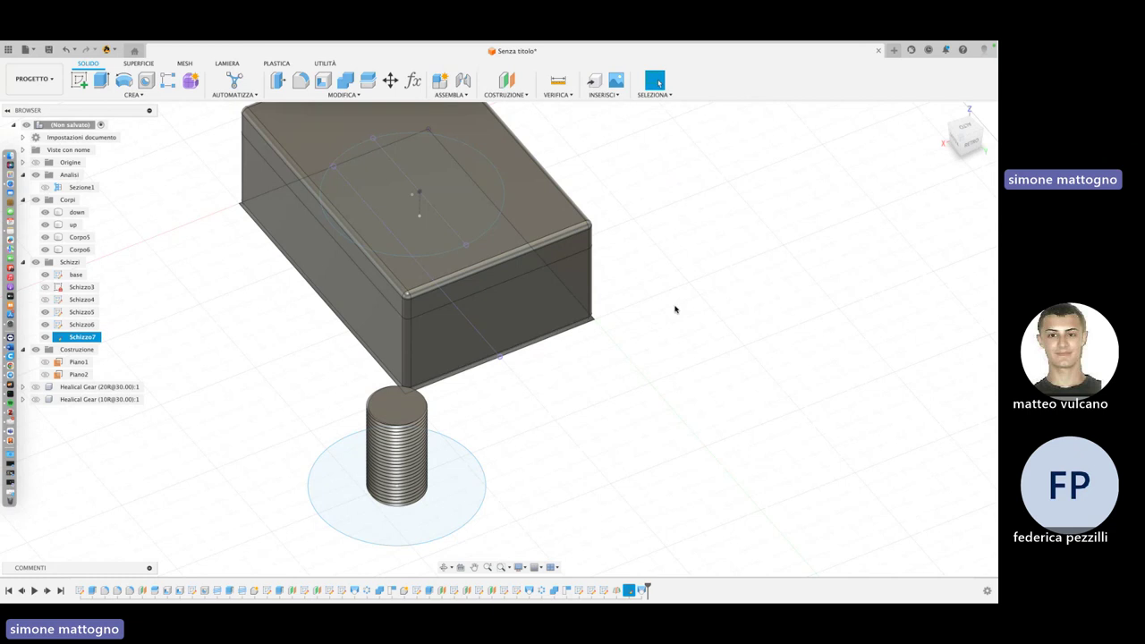
scroll(675, 309, "up", 3)
scroll(593, 302, "down", 5)
middle_click_drag(647, 284, 357, 365, "shift")
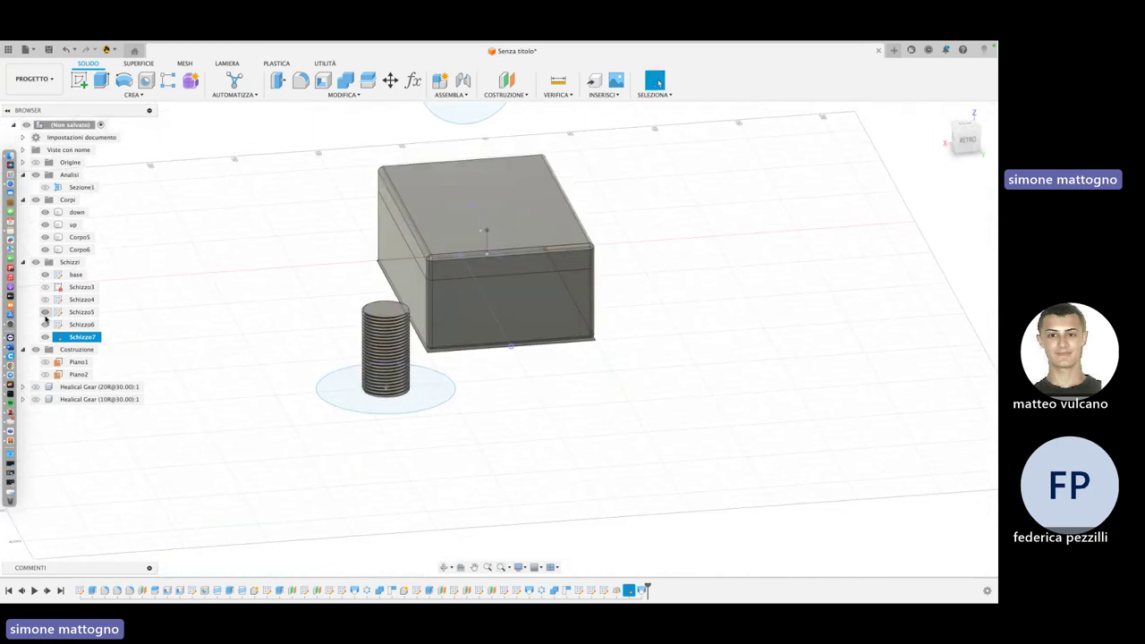
Move Corpo5 to the box's front corner, about X -52.507 mm and Y -54.052 mm
right_click(74, 238)
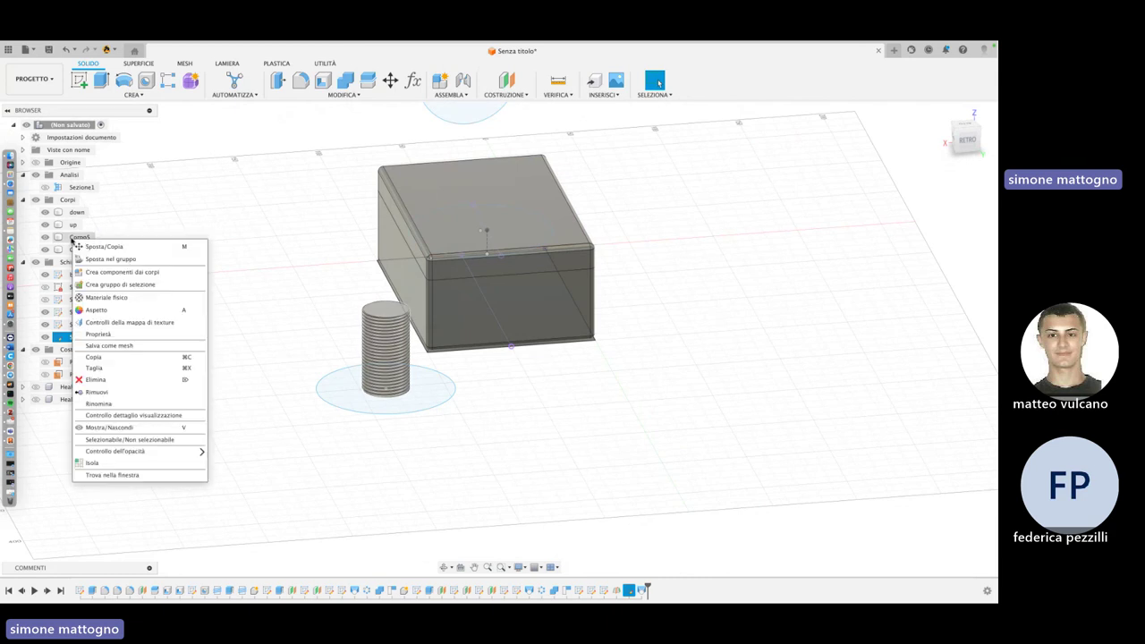
left_click(117, 247)
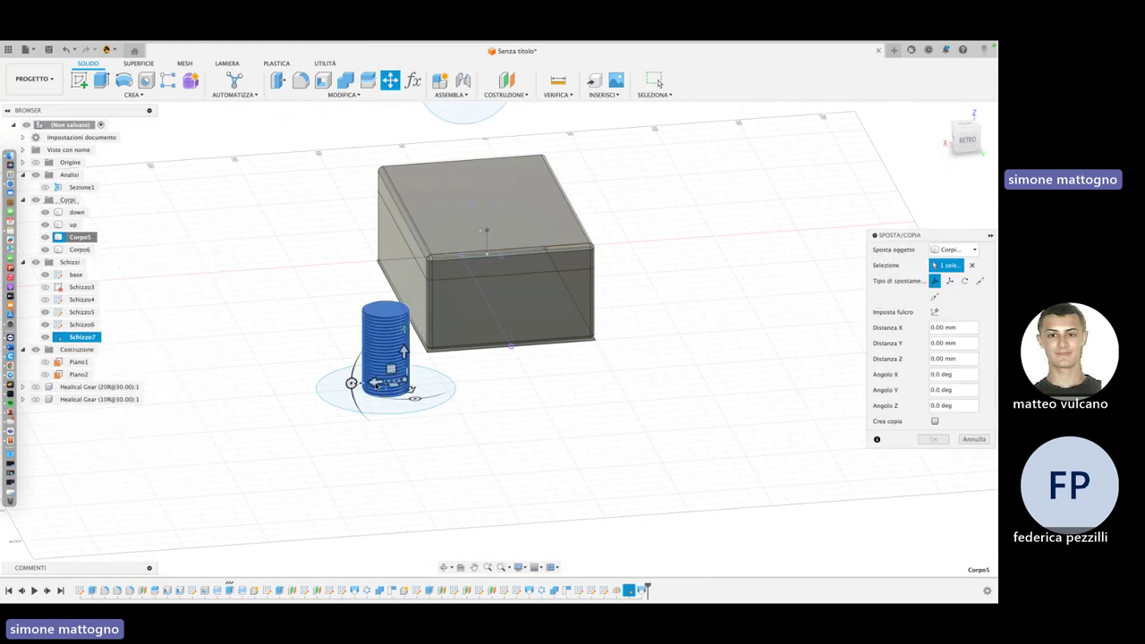
left_click_drag(393, 383, 455, 350)
scroll(479, 269, "up", 3)
scroll(483, 273, "up", 2)
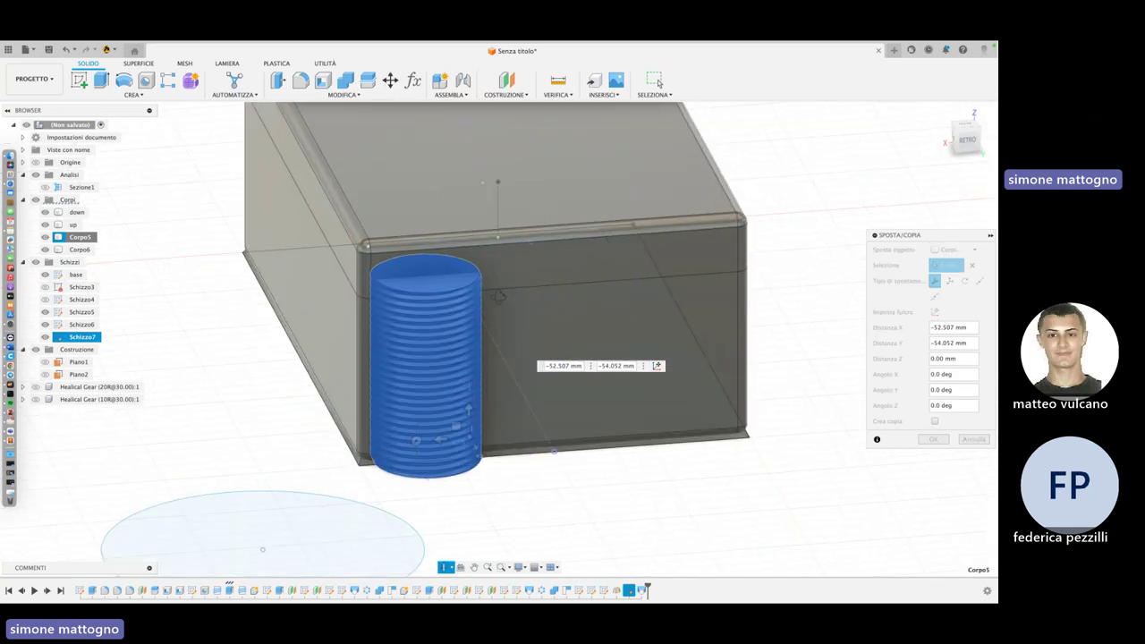
middle_click_drag(499, 297, 568, 224, "shift")
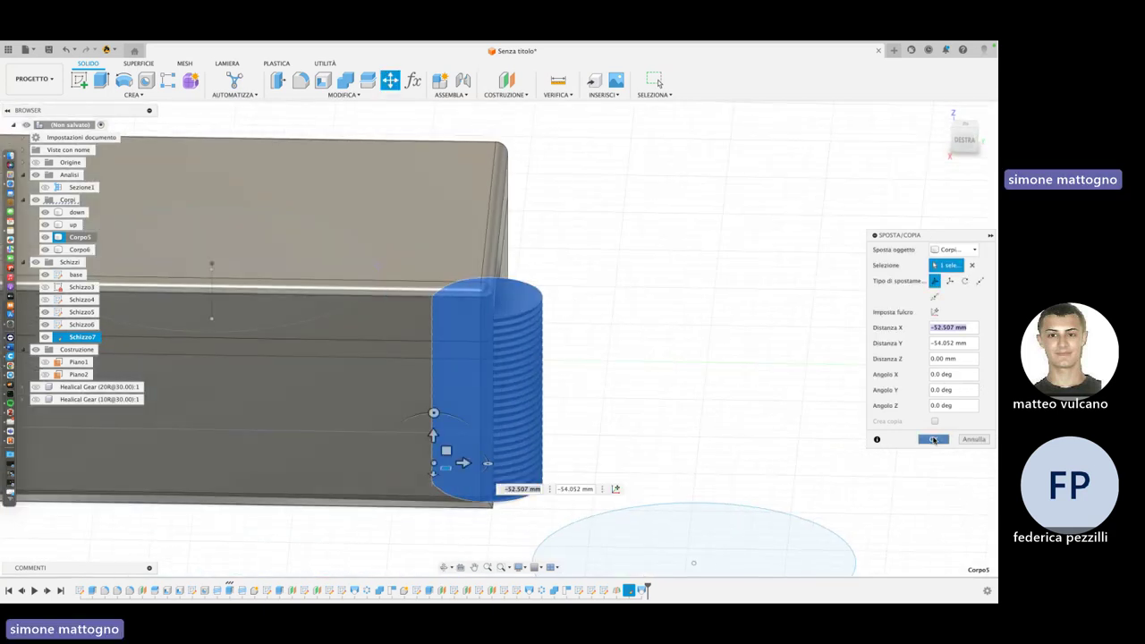
left_click(933, 439)
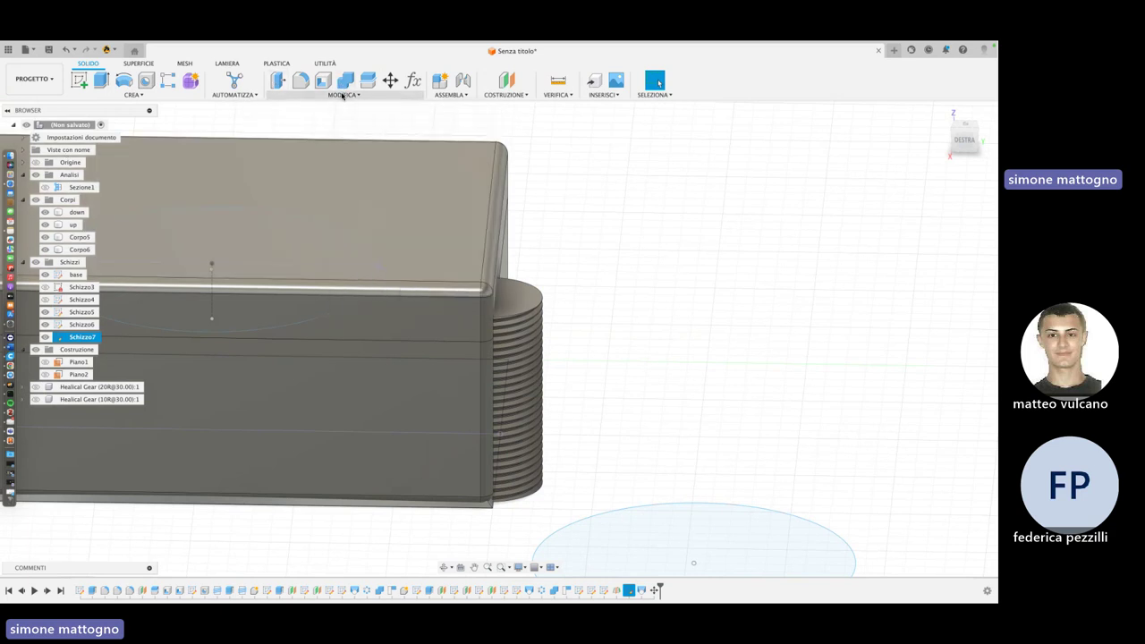
Start a Combine with 'up' as target and the threaded cylinder Corpo5 as tool
left_click(342, 96)
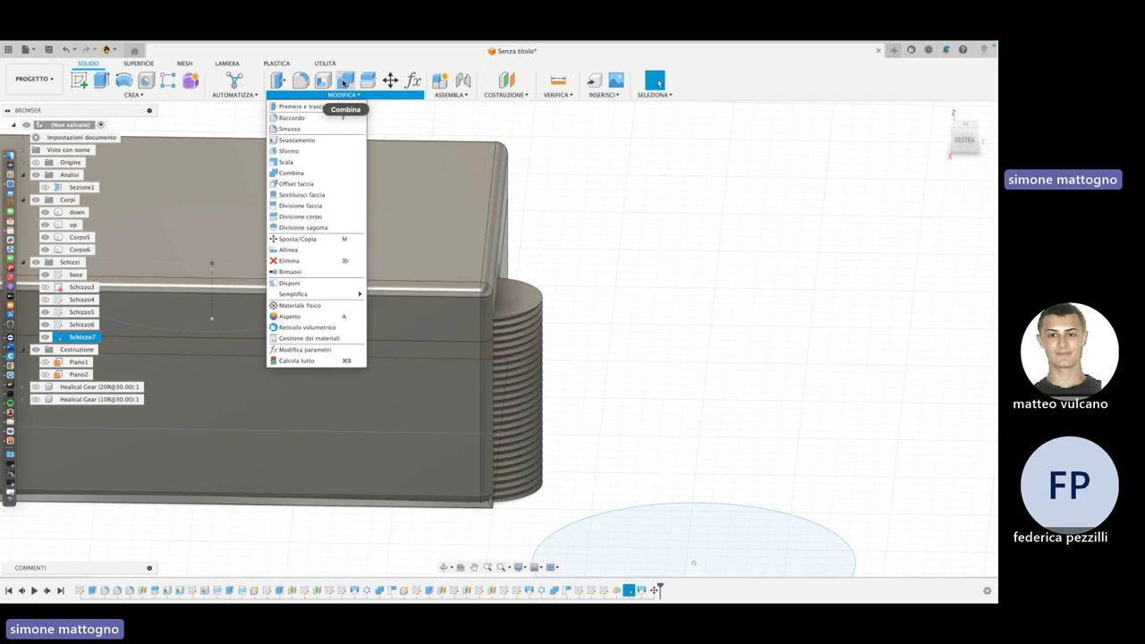
left_click(345, 83)
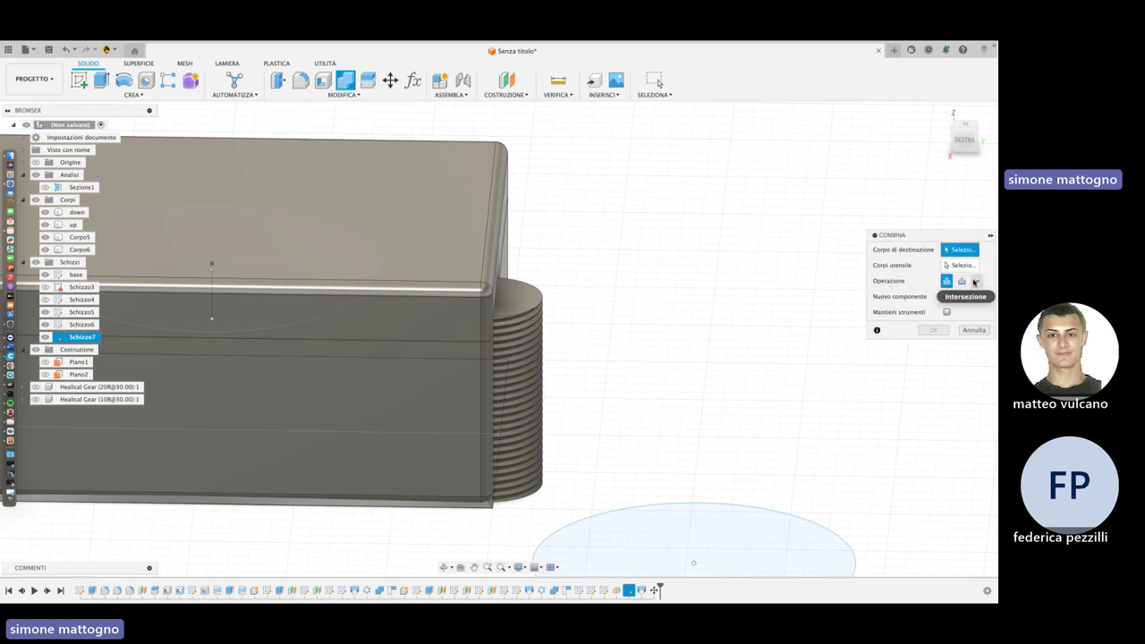
left_click(975, 282)
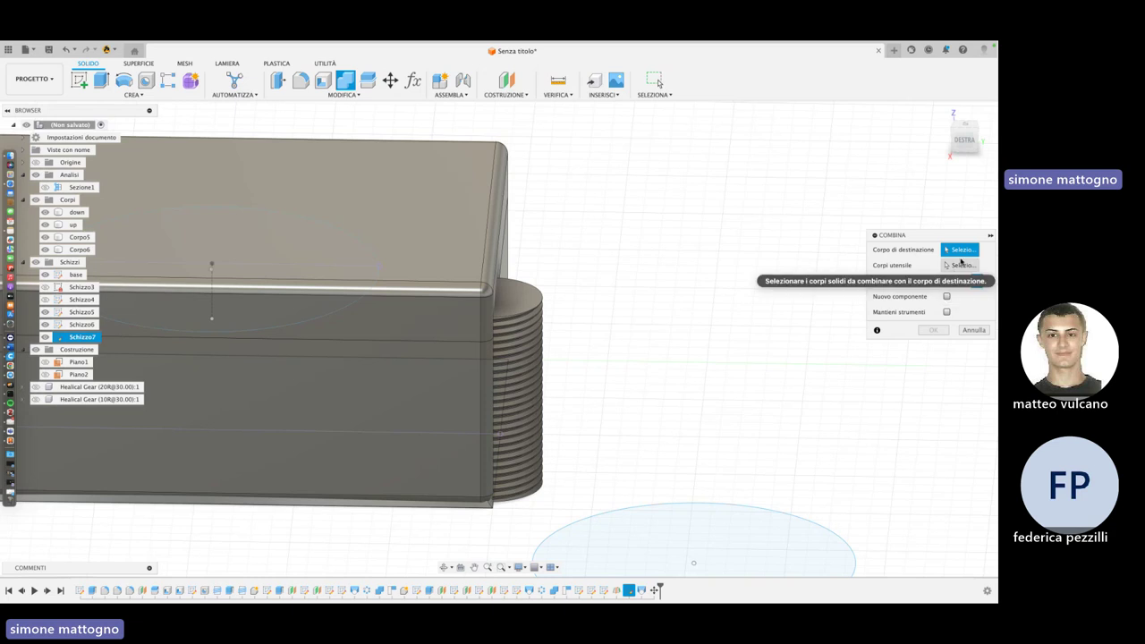
left_click(427, 256)
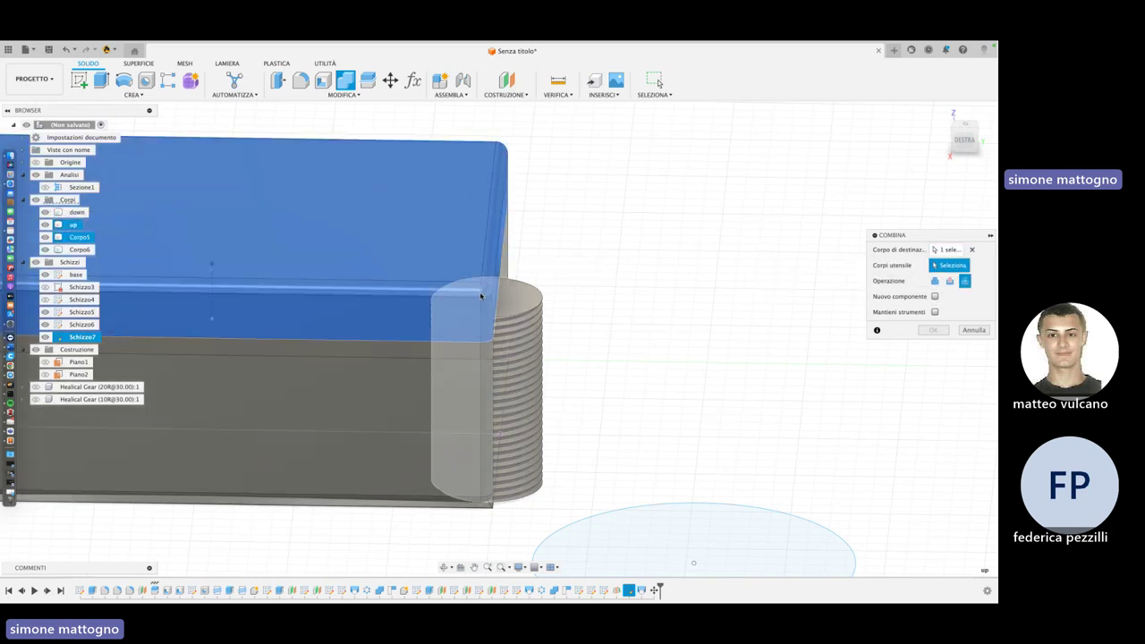
left_click(514, 312)
Switch the operation to Cut, add the 'down' body as a second tool, and apply
mouse_move(606, 320)
middle_mouse_down("shift")
mouse_move(580, 304)
mouse_move(537, 306)
mouse_move(603, 325)
middle_mouse_up("shift")
scroll(537, 306, "up", 4)
scroll(537, 306, "up", 4)
scroll(536, 307, "up", 3)
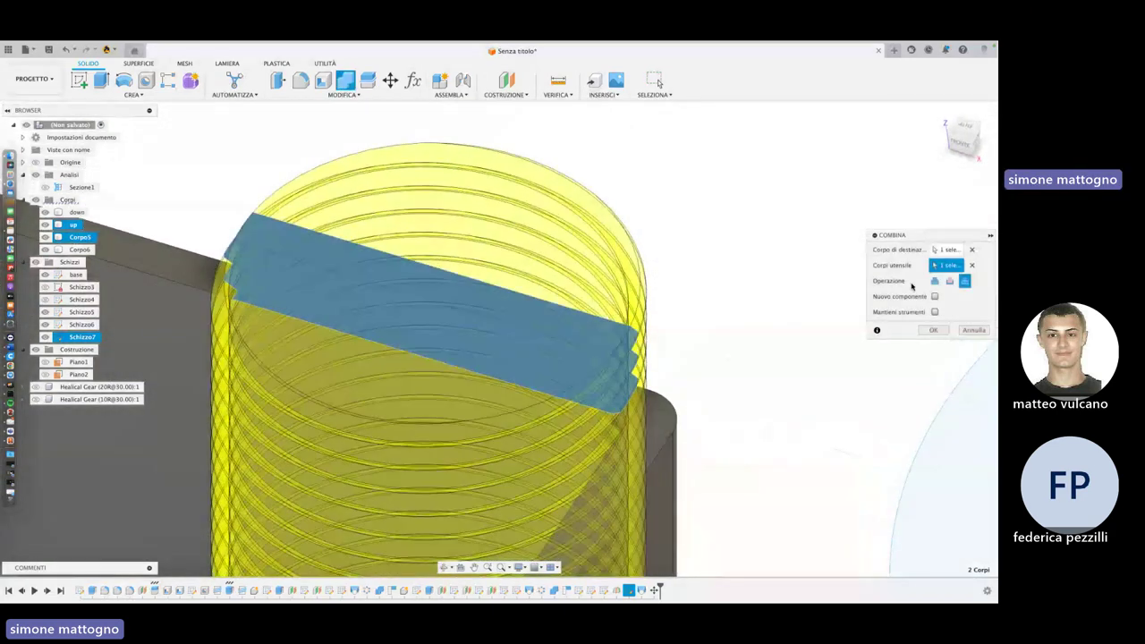
left_click(949, 281)
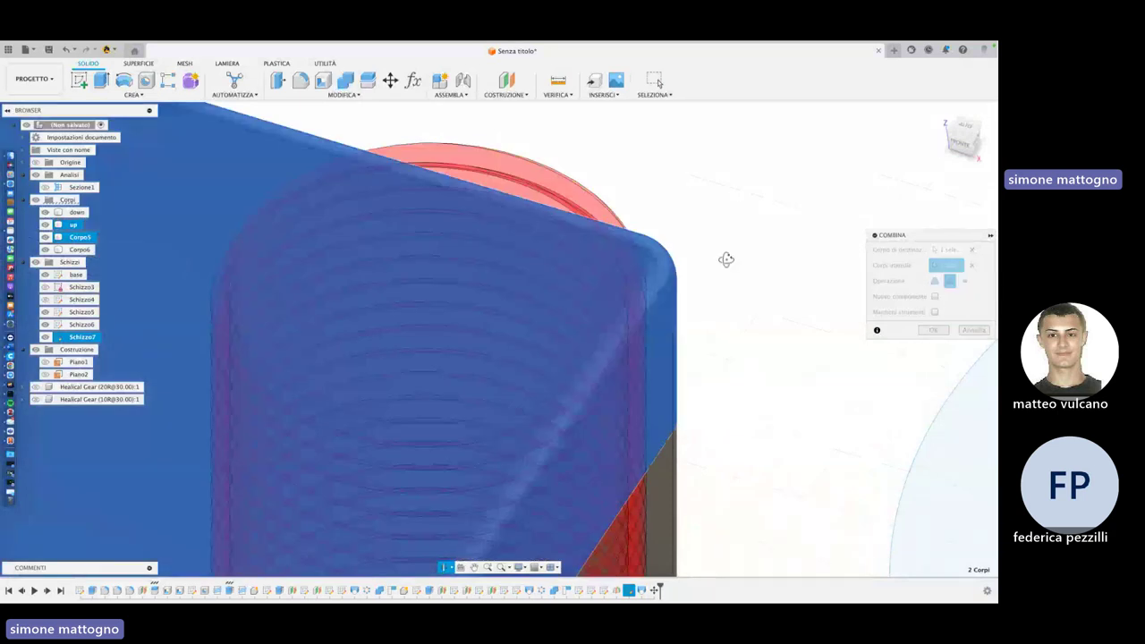
mouse_move(726, 256)
middle_mouse_down("shift")
mouse_move(534, 233)
mouse_move(717, 325)
mouse_move(683, 296)
mouse_move(607, 324)
middle_mouse_up("shift")
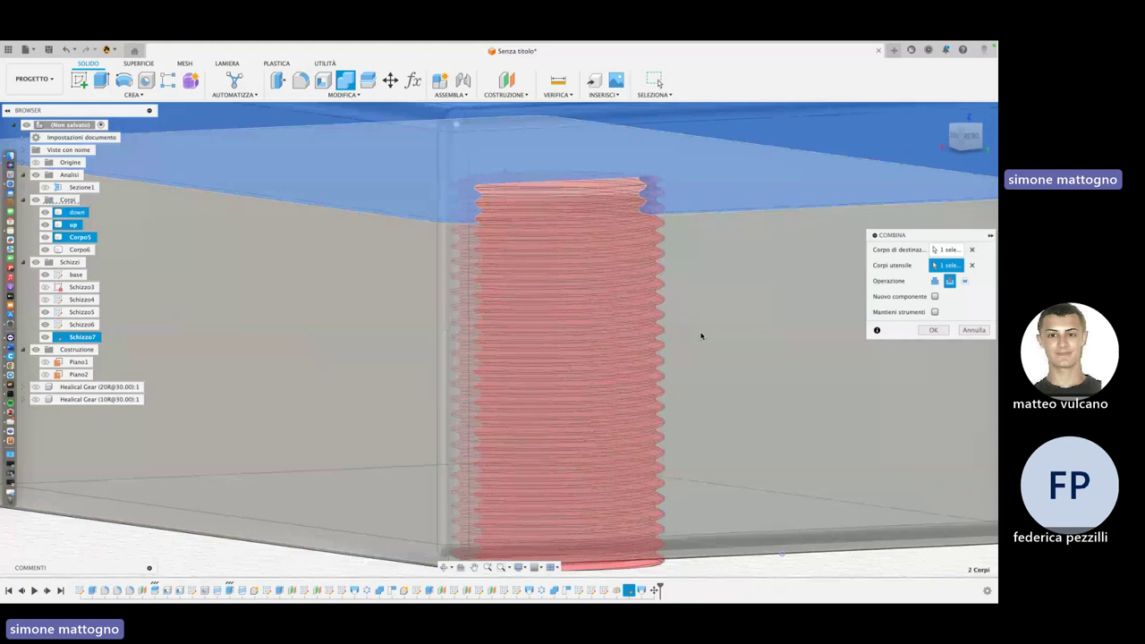
left_click(701, 332)
scroll(661, 320, "down", 5)
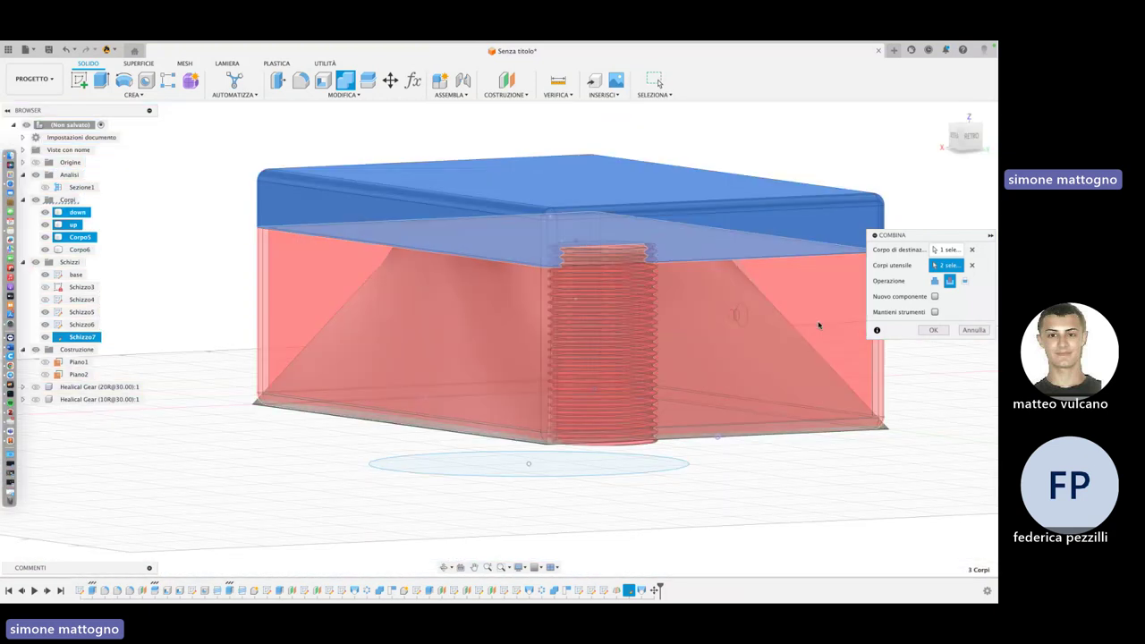
left_click(934, 331)
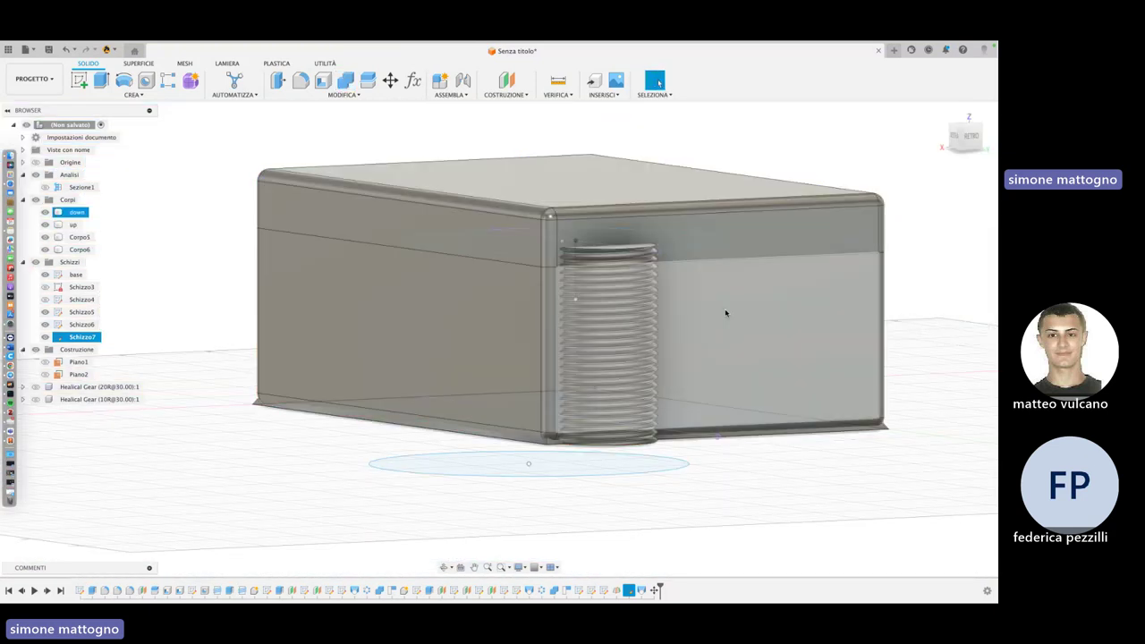
scroll(726, 312, "down", 3)
scroll(751, 322, "down", 3)
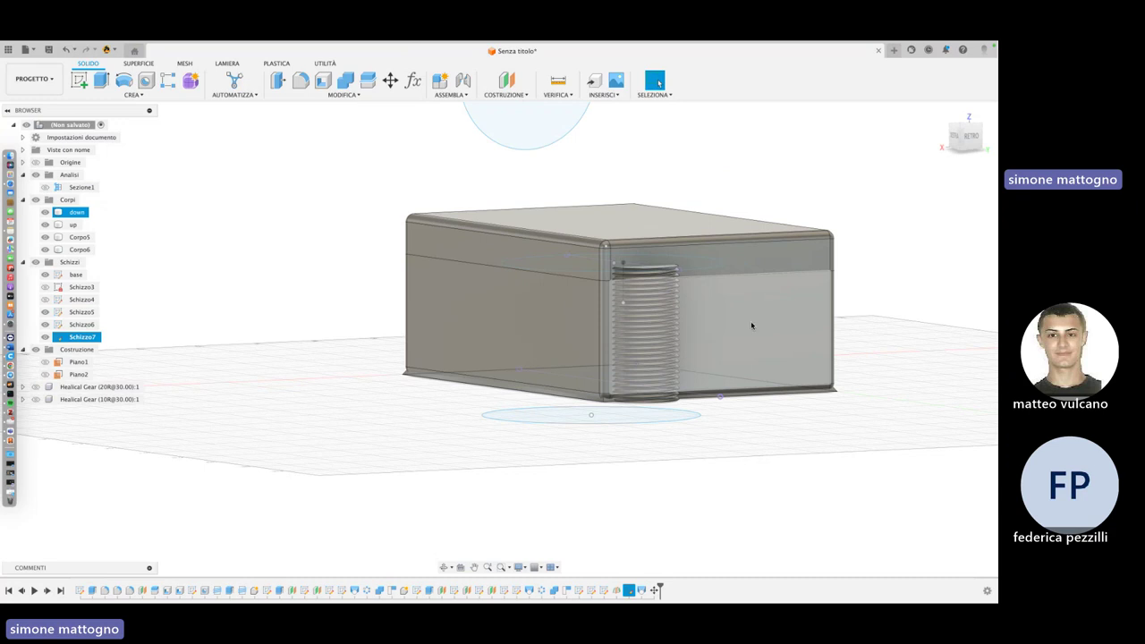
scroll(752, 322, "down", 2)
scroll(779, 331, "up", 8)
scroll(791, 339, "up", 3)
middle_click_drag(791, 339, 665, 256, "shift")
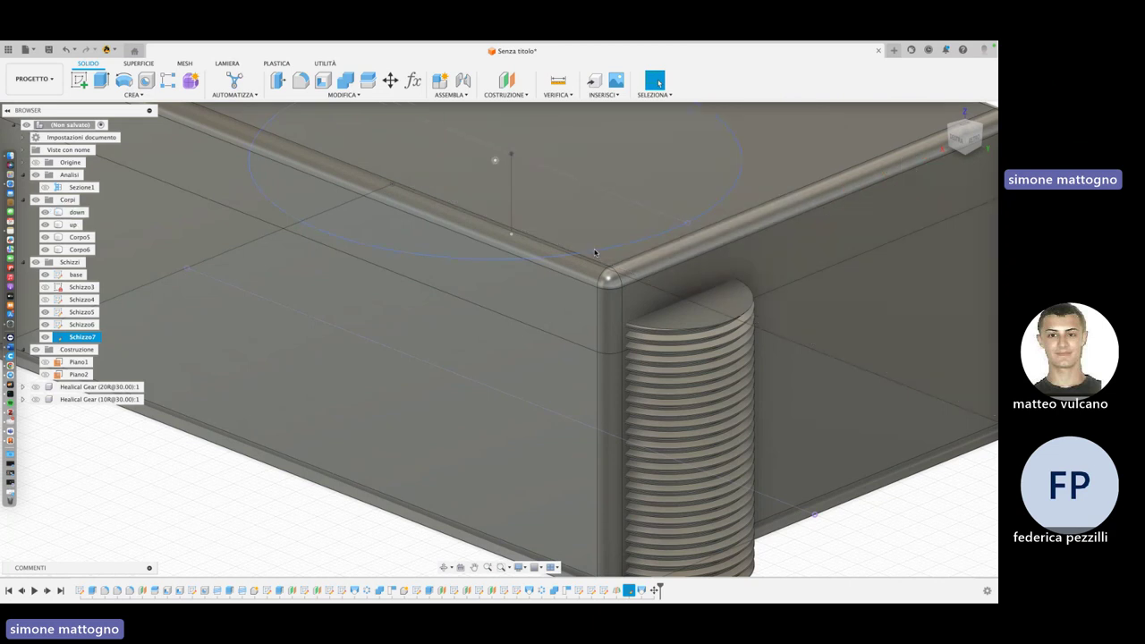
scroll(716, 273, "down", 5)
scroll(777, 296, "up", 4)
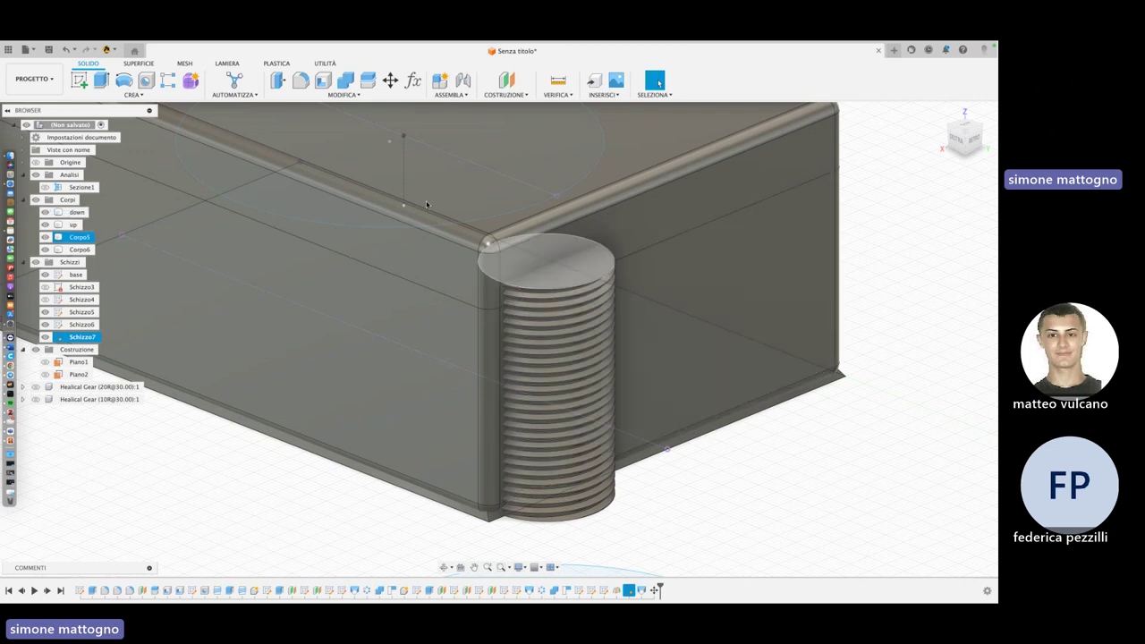
Select Corpo5, down and Corpo6, and show Corpo6 from its context menu
left_click(590, 296)
left_click(360, 422)
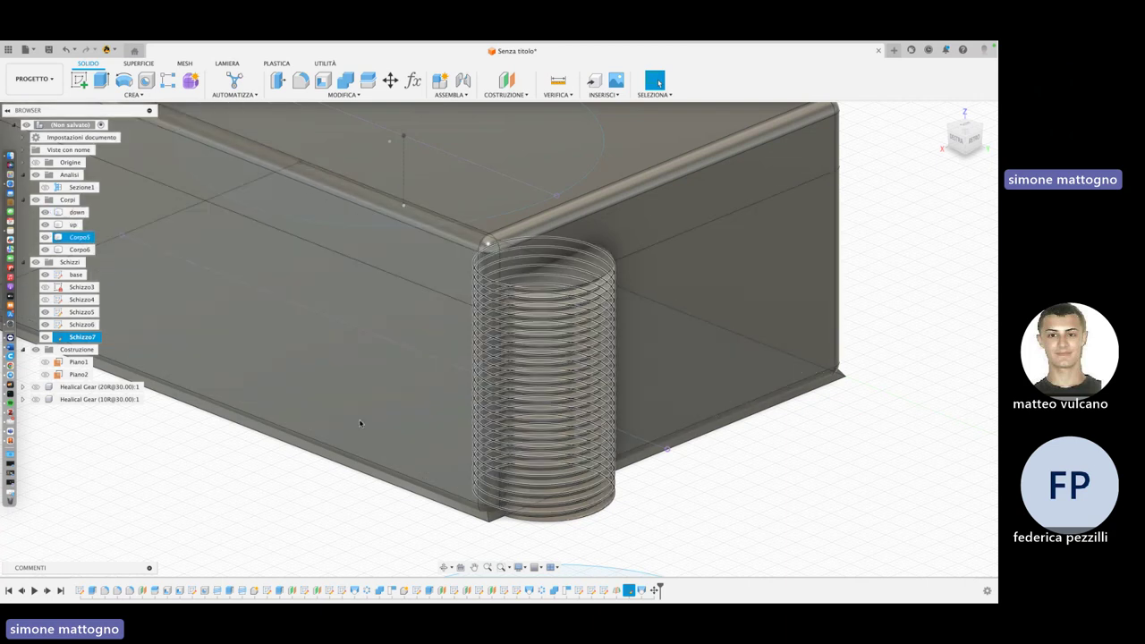
left_click(79, 249)
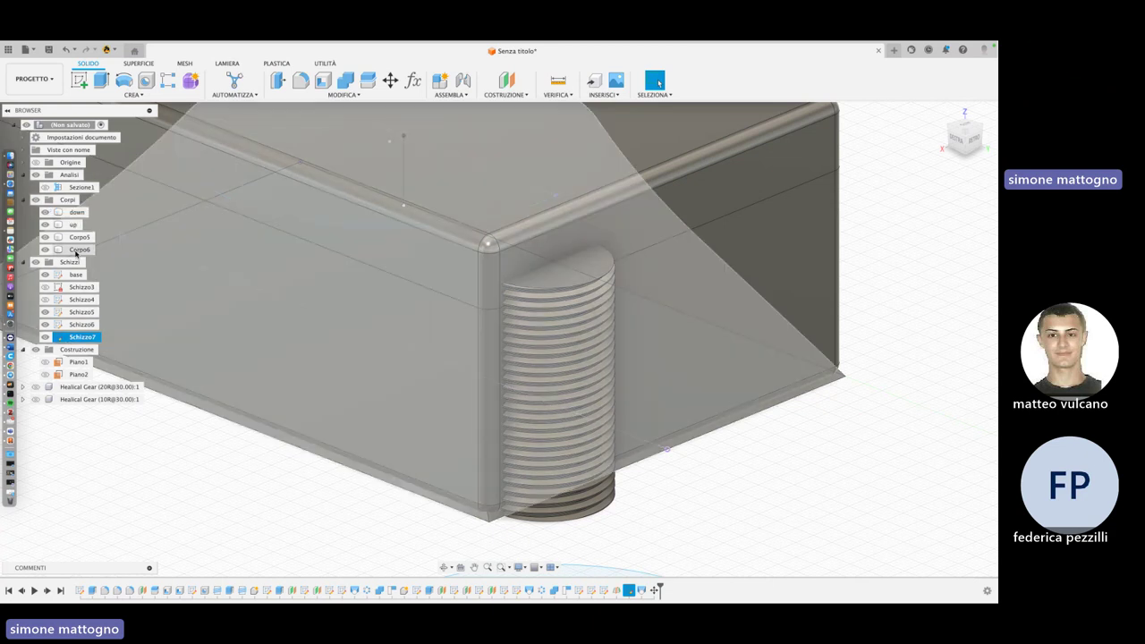
right_click(78, 250)
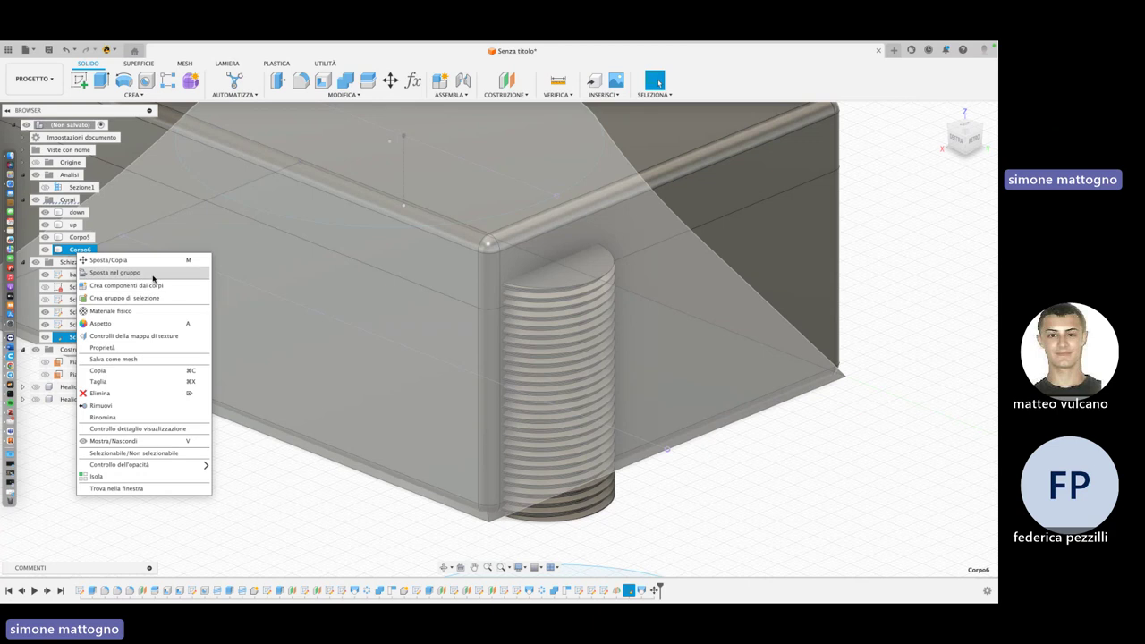
left_click(261, 536)
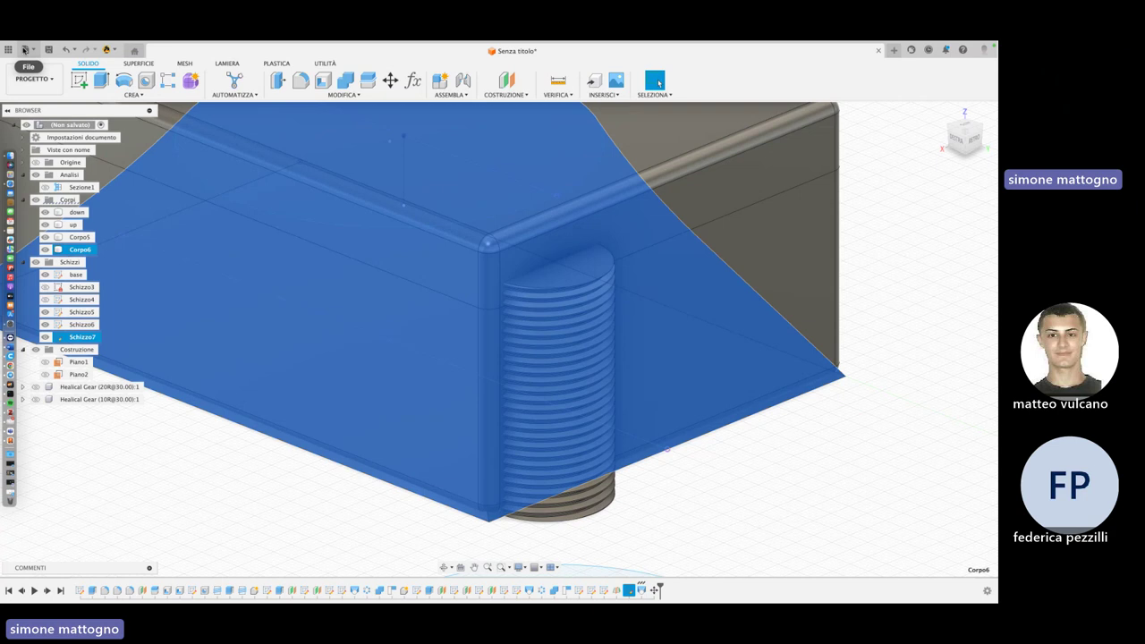
Open the Data Panel and browse the contents of the Tarot650 folder
left_click(24, 49)
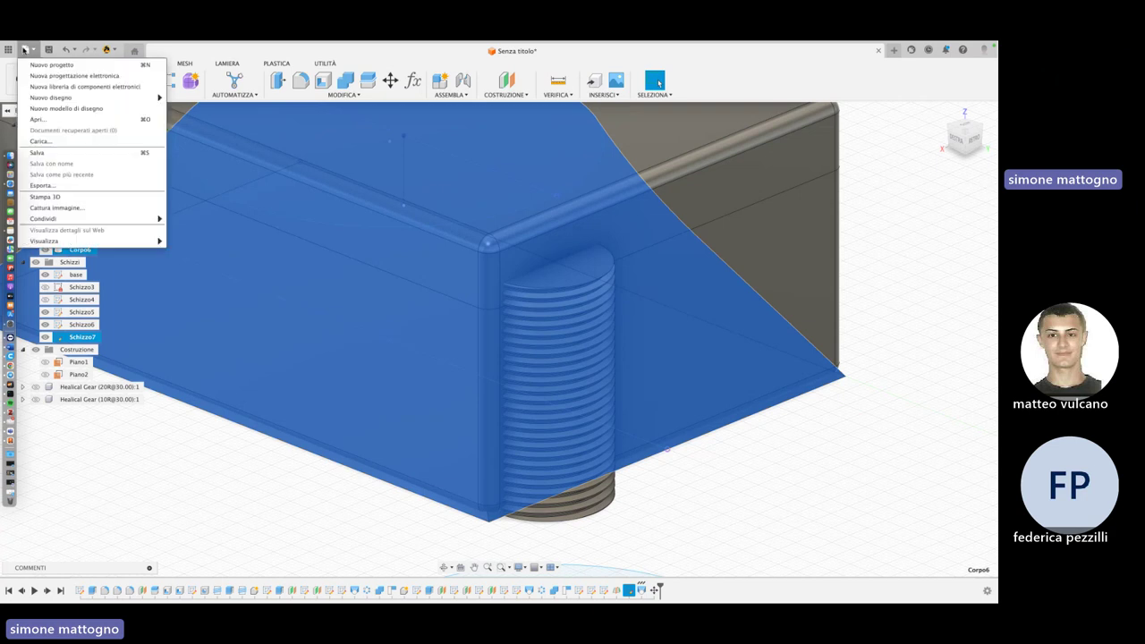
left_click(9, 50)
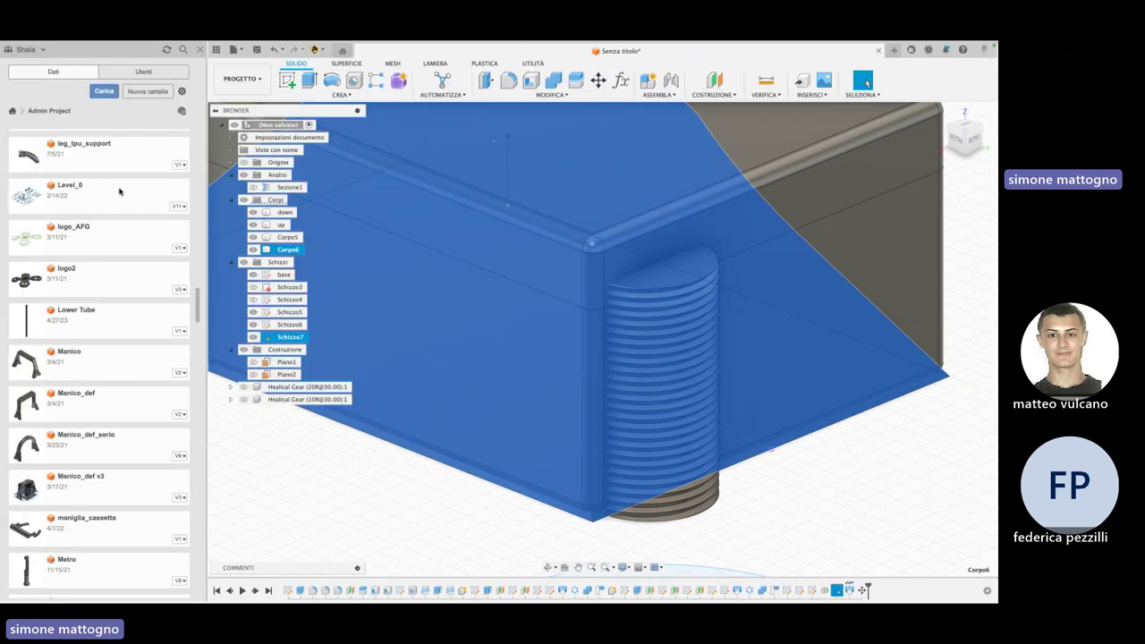
scroll(122, 194, "up", 10)
scroll(120, 224, "up", 5)
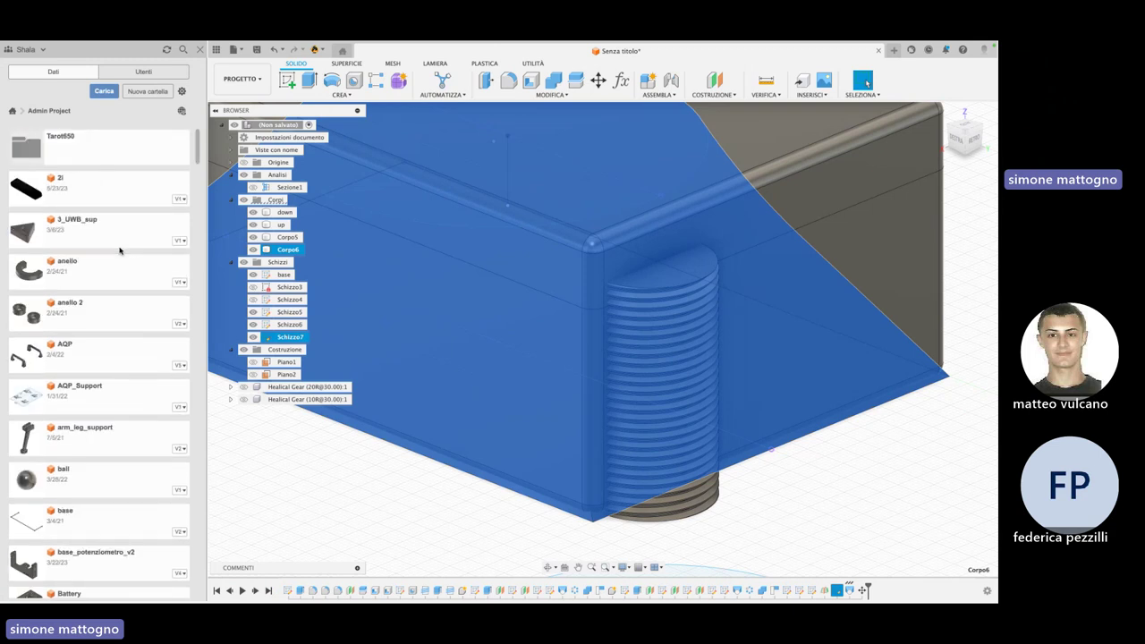
left_click(93, 143)
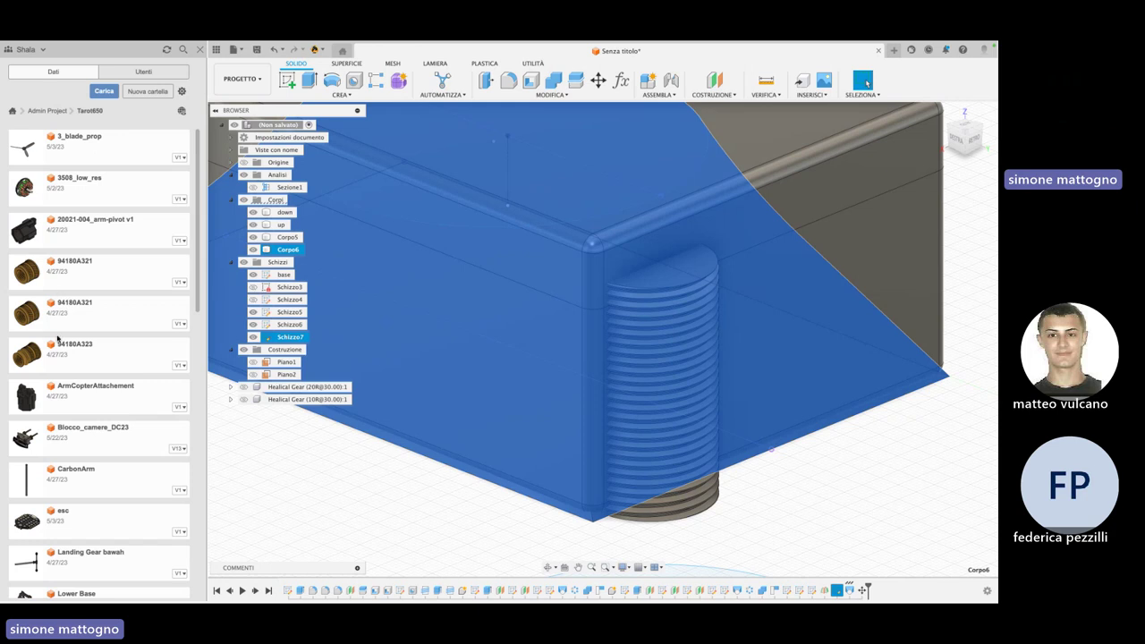
scroll(64, 340, "down", 5)
scroll(64, 340, "down", 1)
scroll(65, 340, "down", 3)
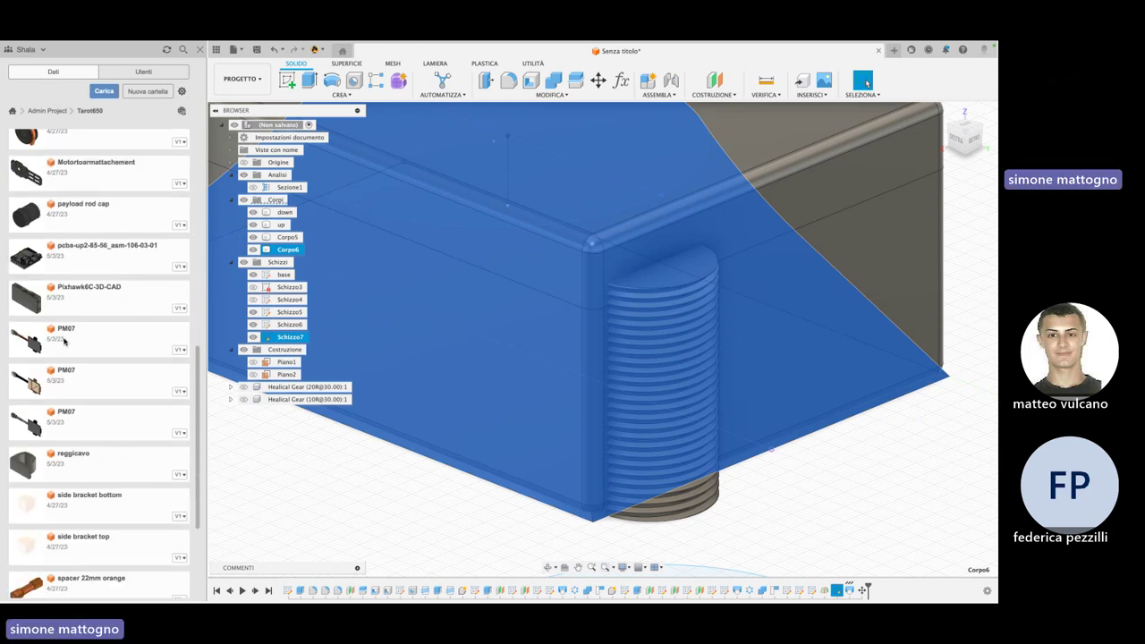
scroll(64, 340, "down", 3)
scroll(65, 340, "down", 2)
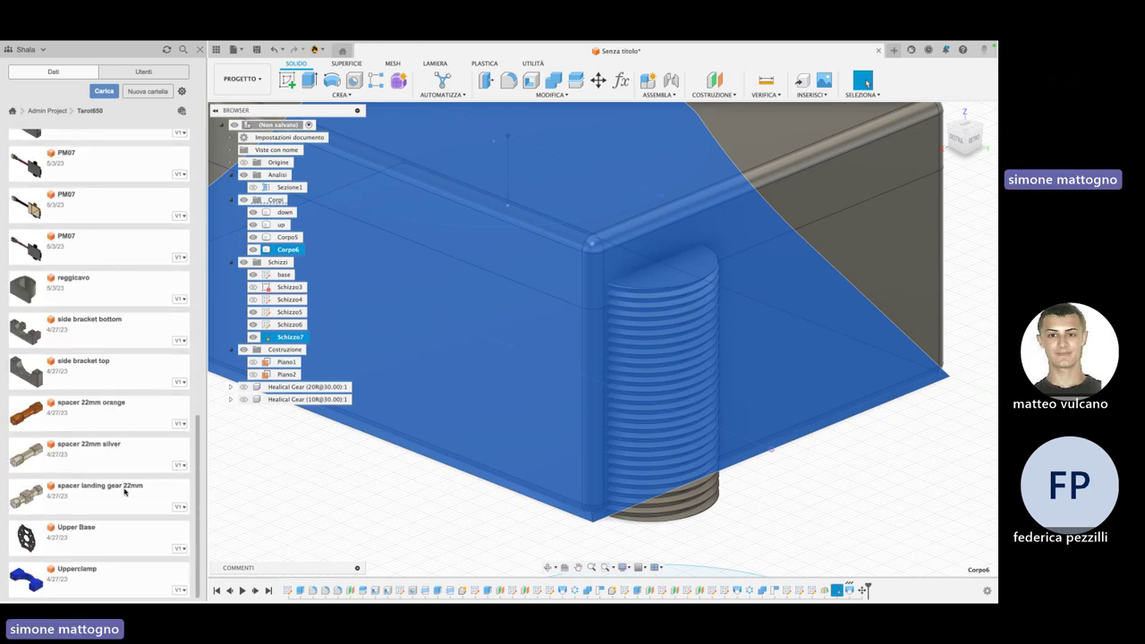
left_click(564, 208)
Return to Admin Project and double-click the TAROT650 design to open it
scroll(88, 274, "up", 15)
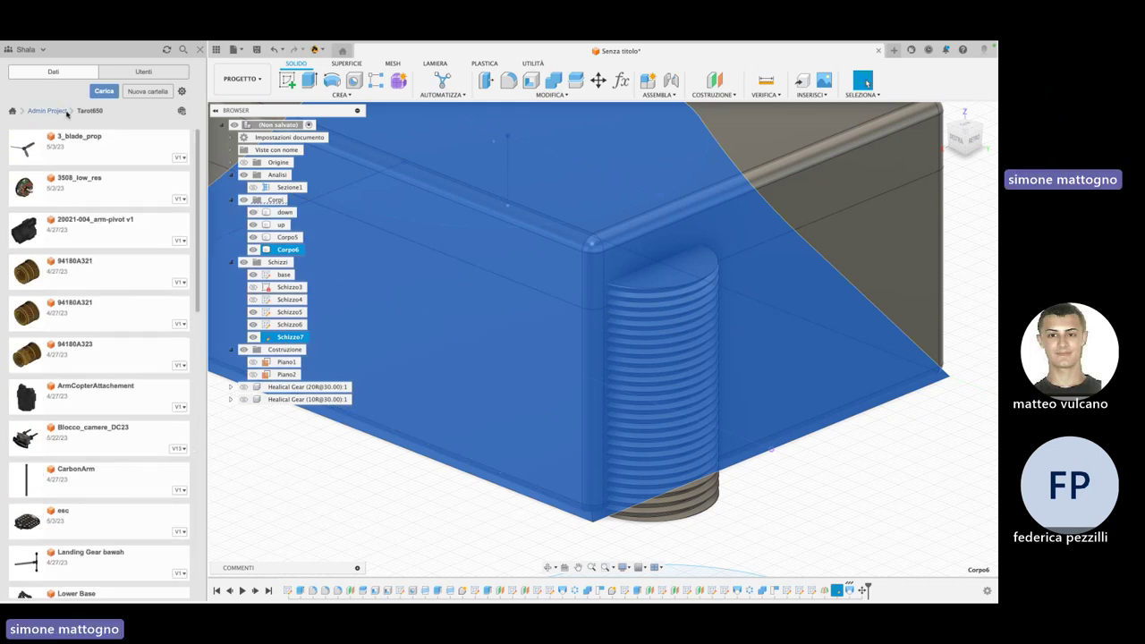
left_click(50, 110)
scroll(136, 362, "down", 10)
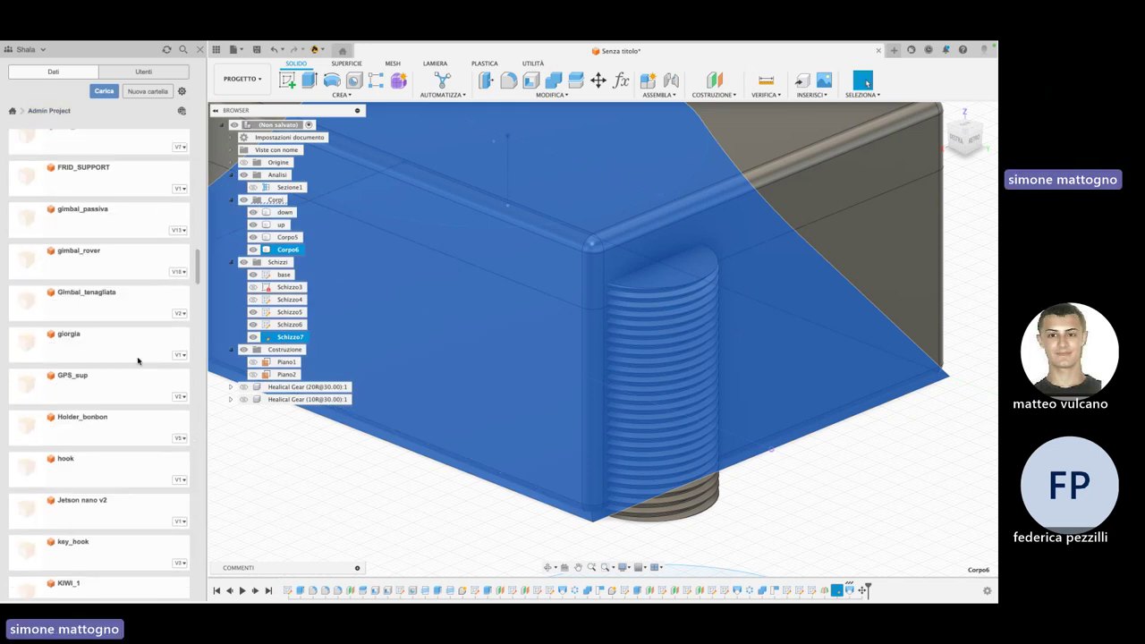
scroll(136, 363, "down", 10)
scroll(136, 363, "down", 10)
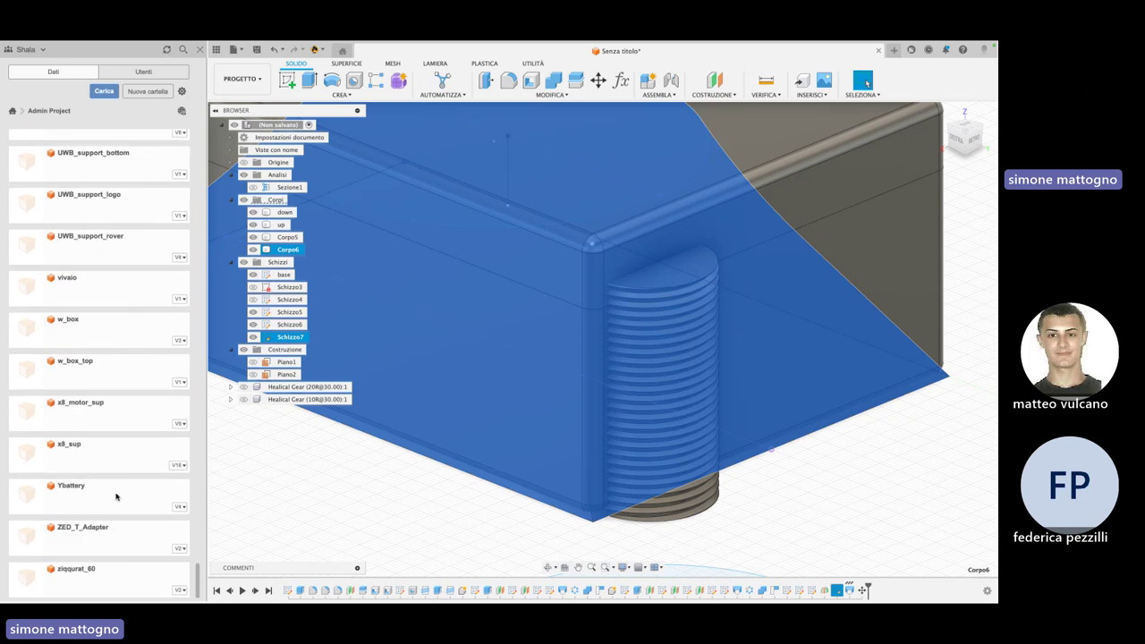
scroll(110, 248, "up", 1)
scroll(110, 246, "up", 5)
scroll(110, 246, "up", 5)
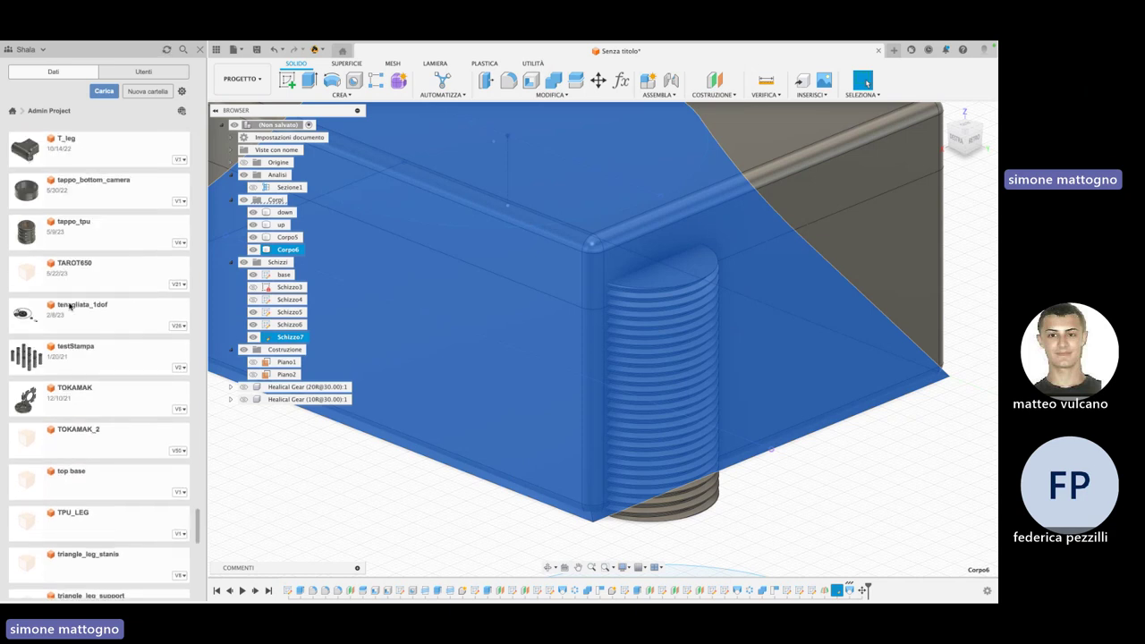
double_click(93, 275)
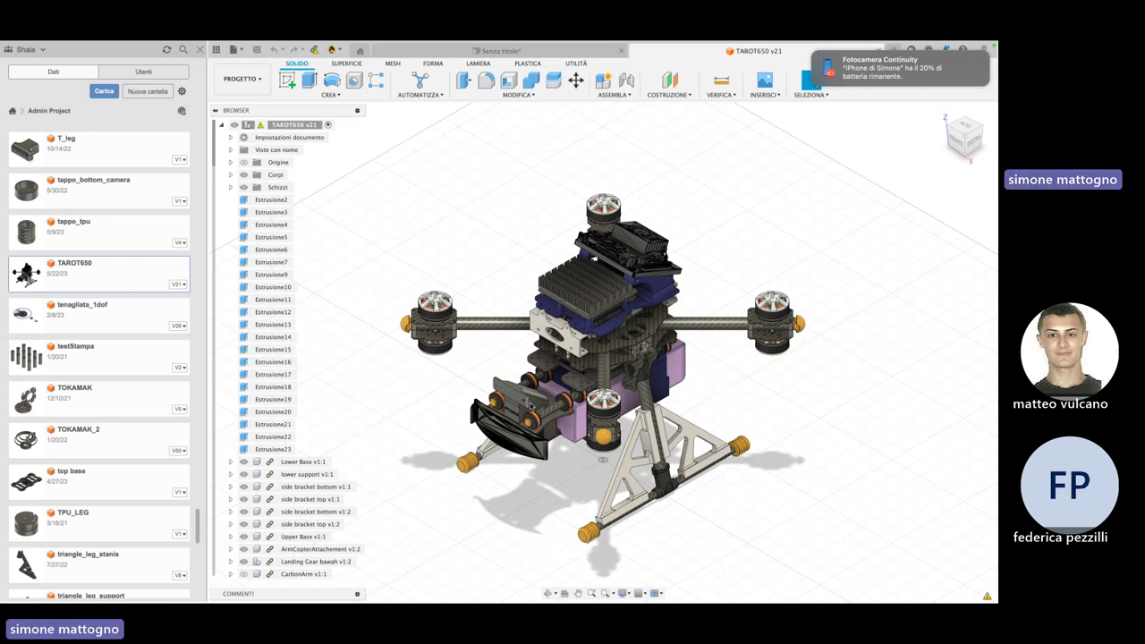
Orbit to a near-front view of the drone and zoom in on an orange-capped motor
middle_click_drag(531, 406, 556, 380, "shift")
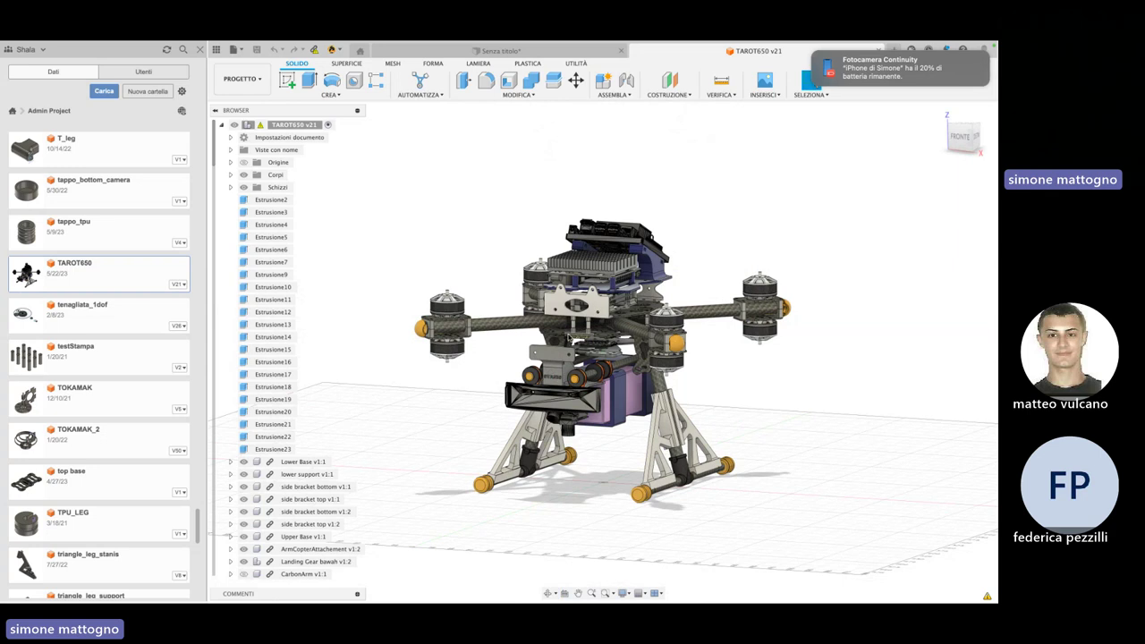
scroll(581, 339, "up", 5)
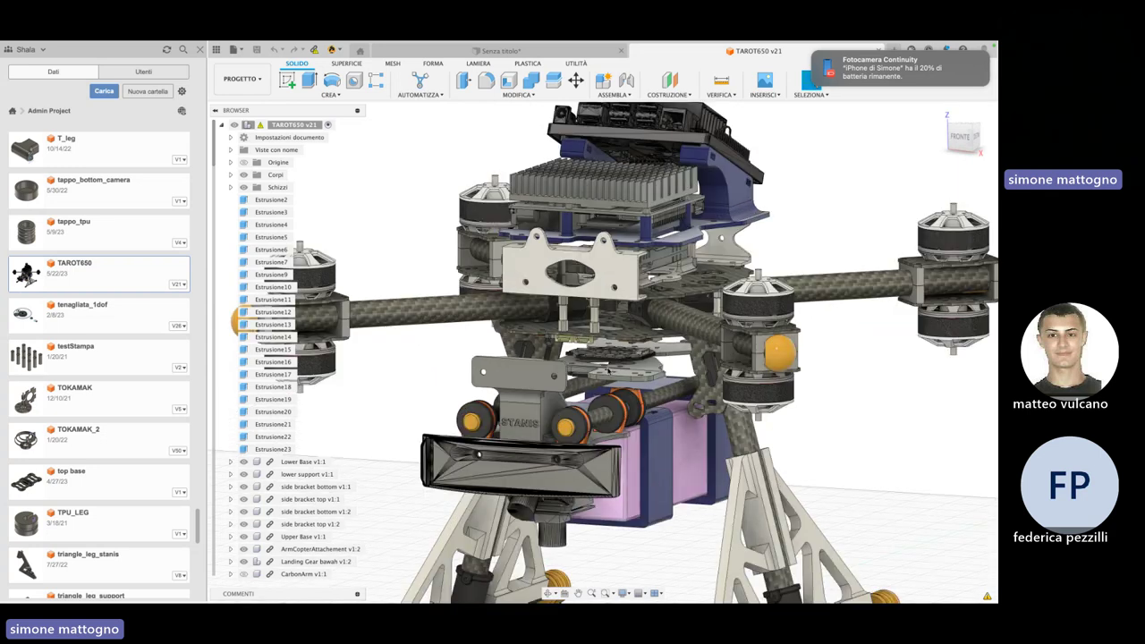
scroll(645, 342, "up", 5)
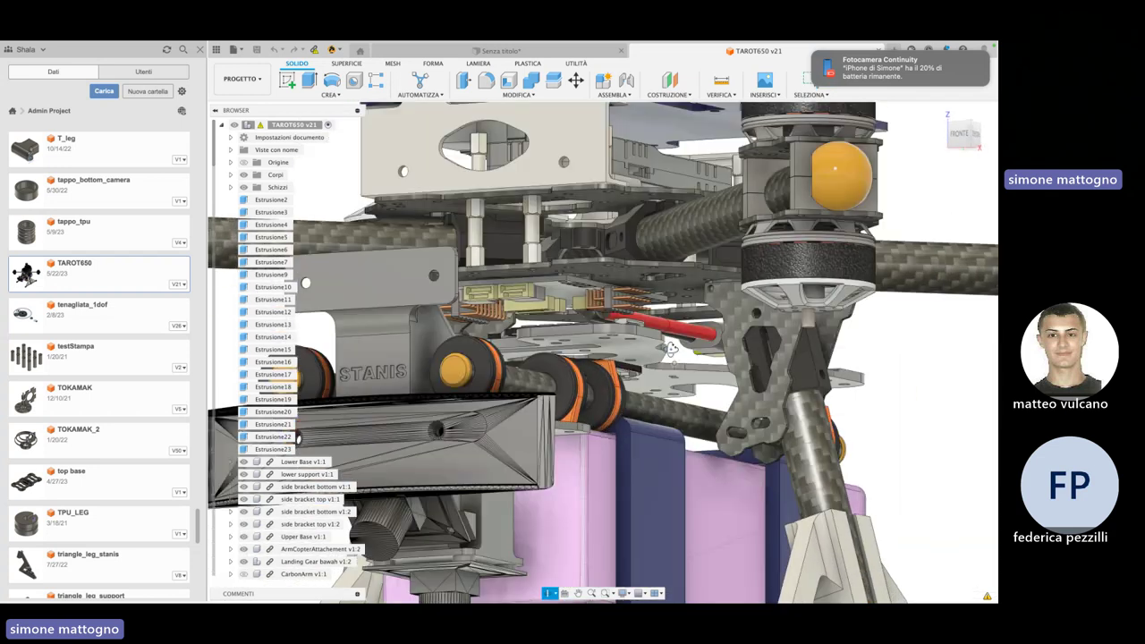
mouse_move(627, 345)
middle_mouse_down("shift")
mouse_move(564, 351)
mouse_move(602, 338)
middle_mouse_up("shift")
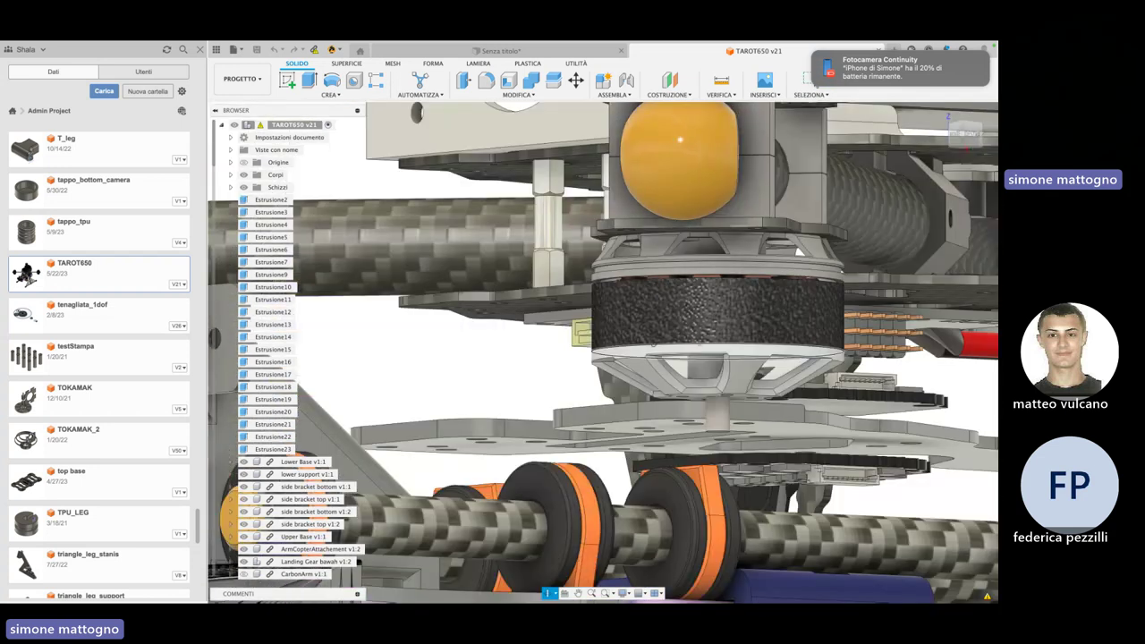
scroll(771, 361, "down", 5)
scroll(772, 361, "up", 5)
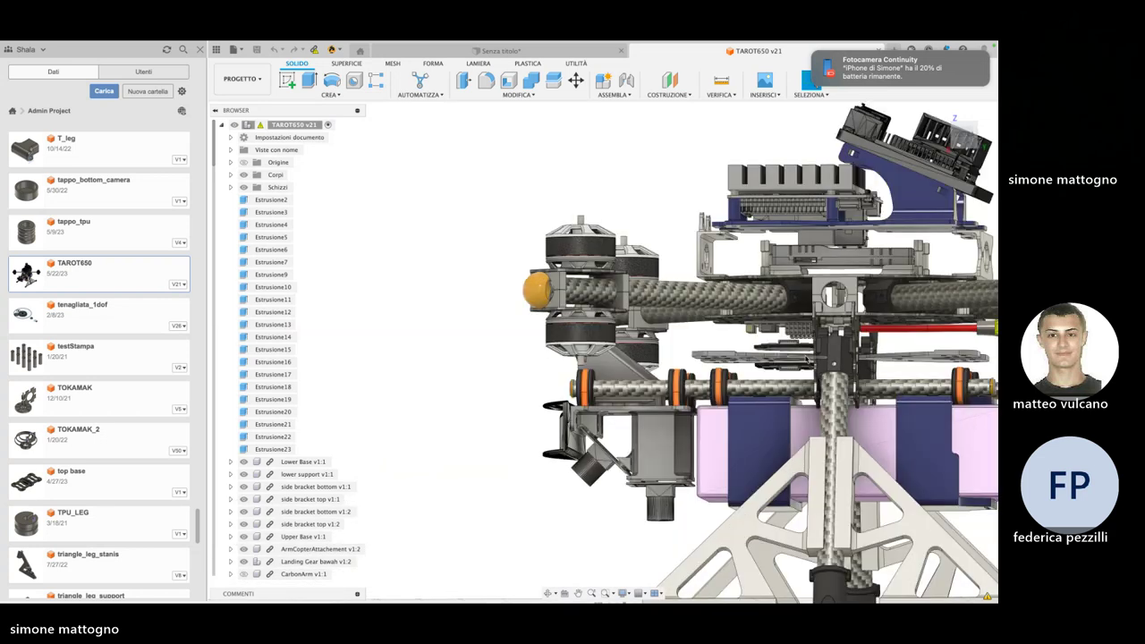
scroll(771, 360, "up", 3)
Orbit to elevated angles and zoom around, ending on the central battery mount
middle_click_drag(772, 361, 859, 355, "shift")
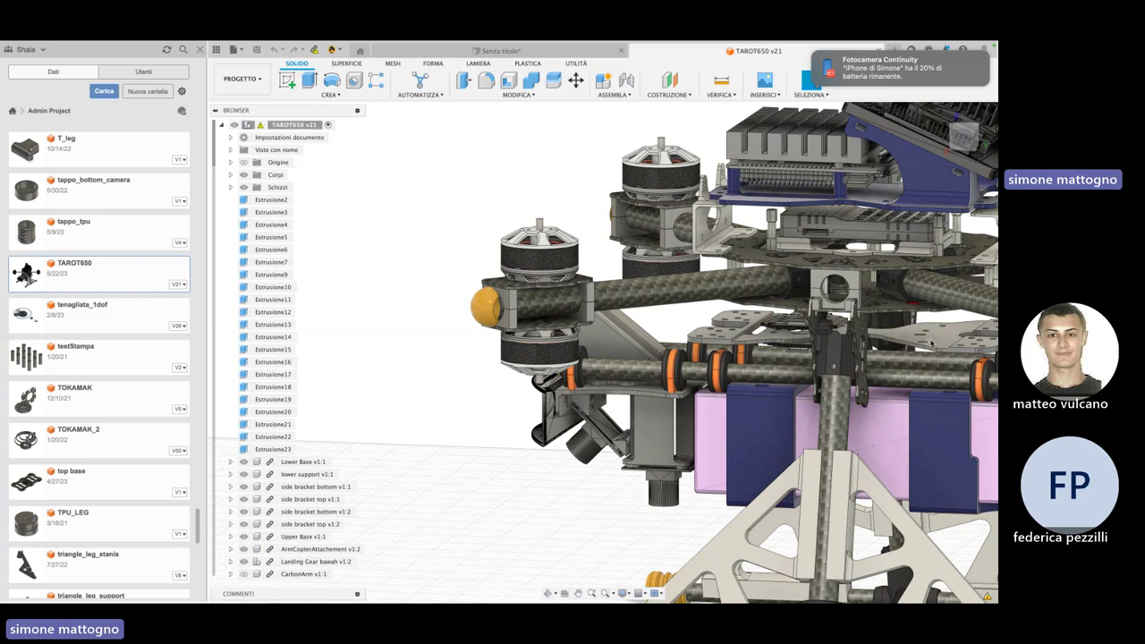
scroll(932, 342, "down", 5)
scroll(897, 343, "up", 2)
scroll(896, 343, "up", 1)
scroll(898, 342, "up", 1)
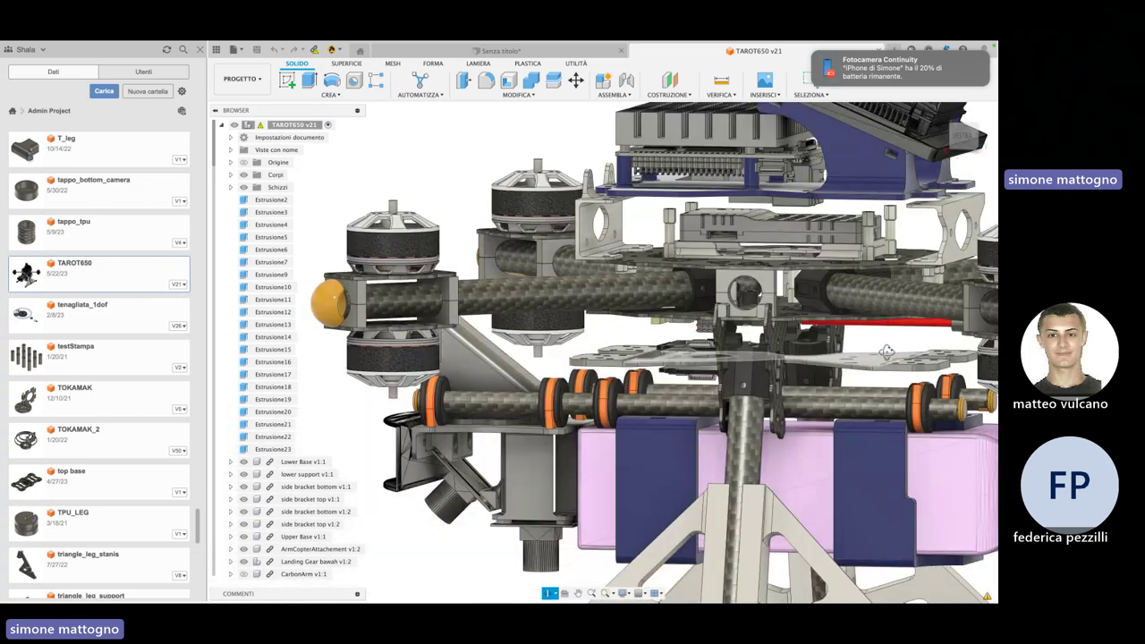
scroll(899, 344, "up", 1)
scroll(900, 343, "up", 1)
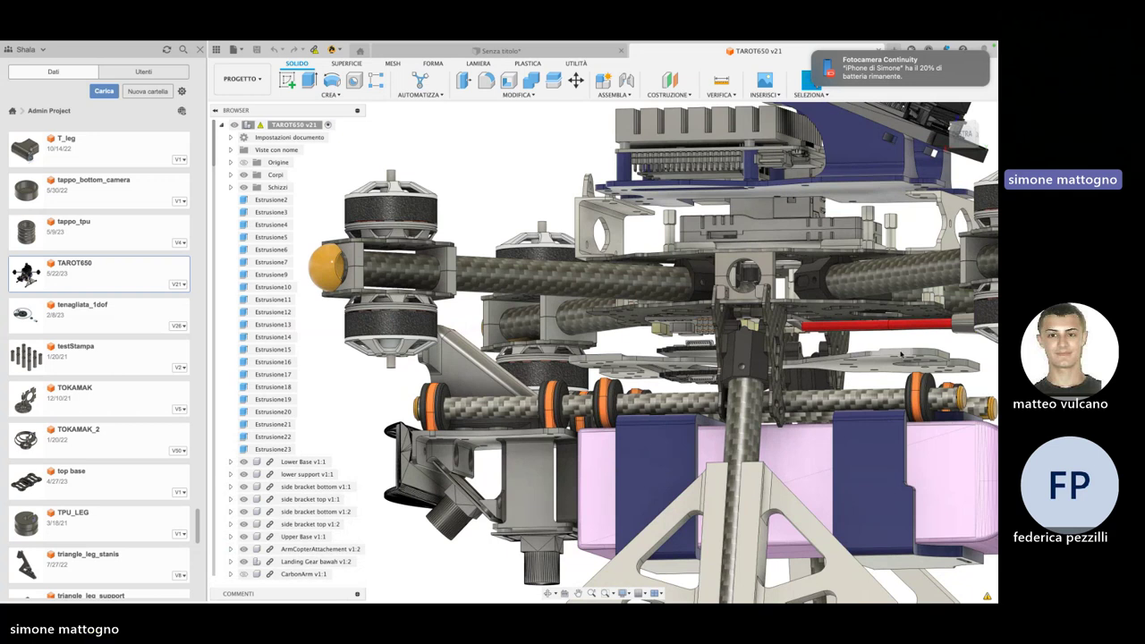
scroll(747, 347, "down", 3)
mouse_move(747, 347)
middle_mouse_down("shift")
mouse_move(698, 286)
mouse_move(790, 350)
middle_mouse_up("shift")
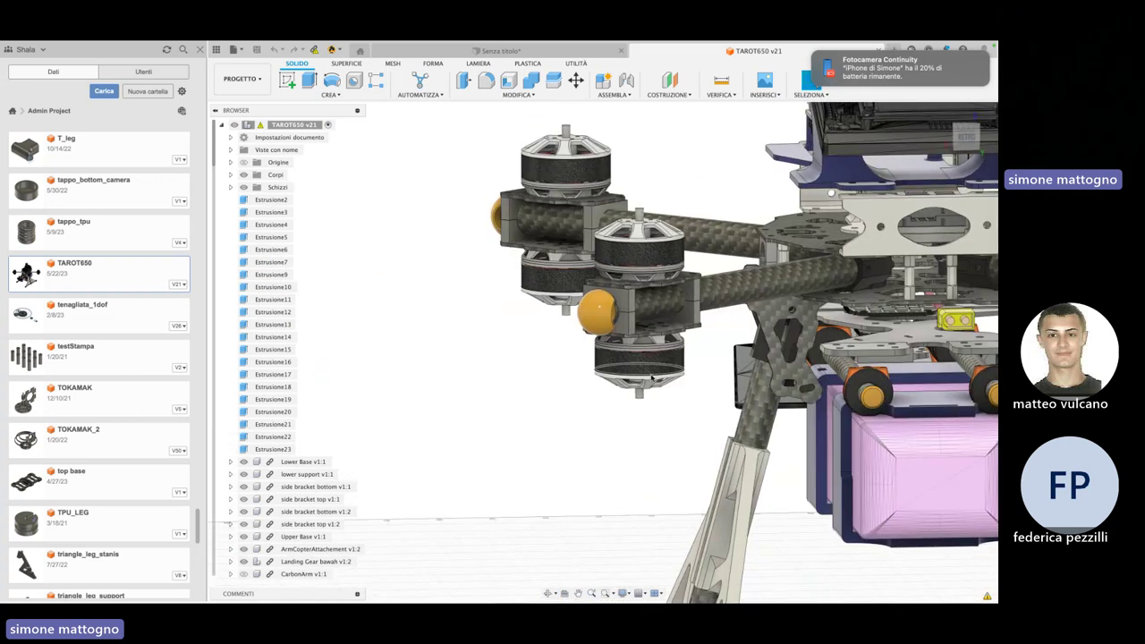
scroll(789, 350, "down", 3)
scroll(789, 349, "up", 3)
scroll(790, 350, "up", 5)
scroll(783, 354, "down", 2)
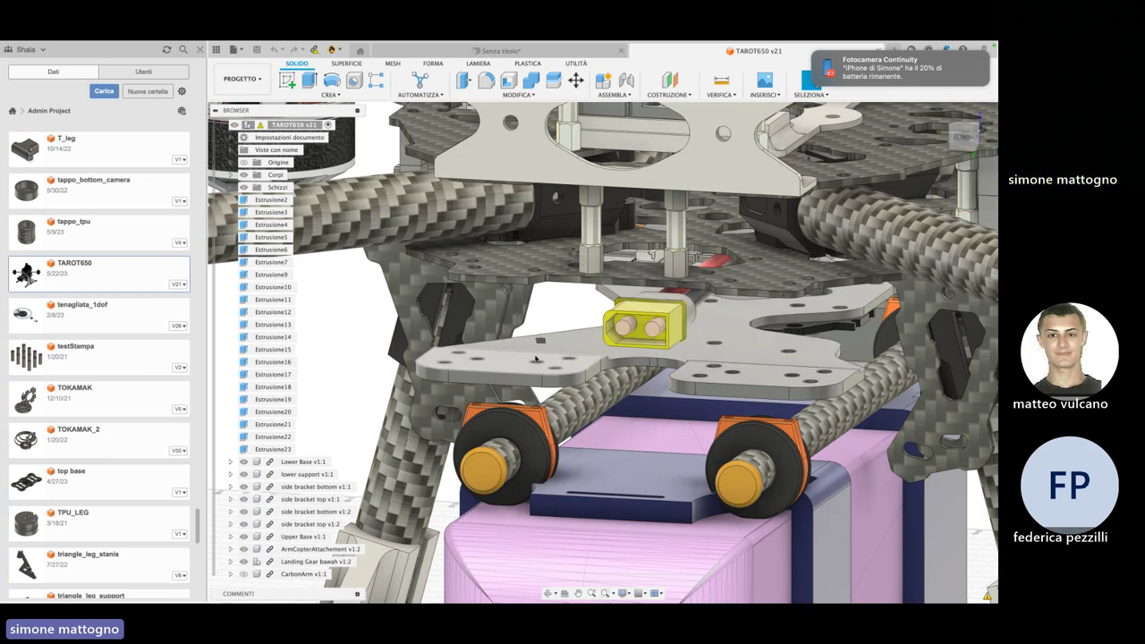
Orbit and zoom around the drone's spacer, carbon tube and brackets to inspect them
scroll(569, 341, "down", 3)
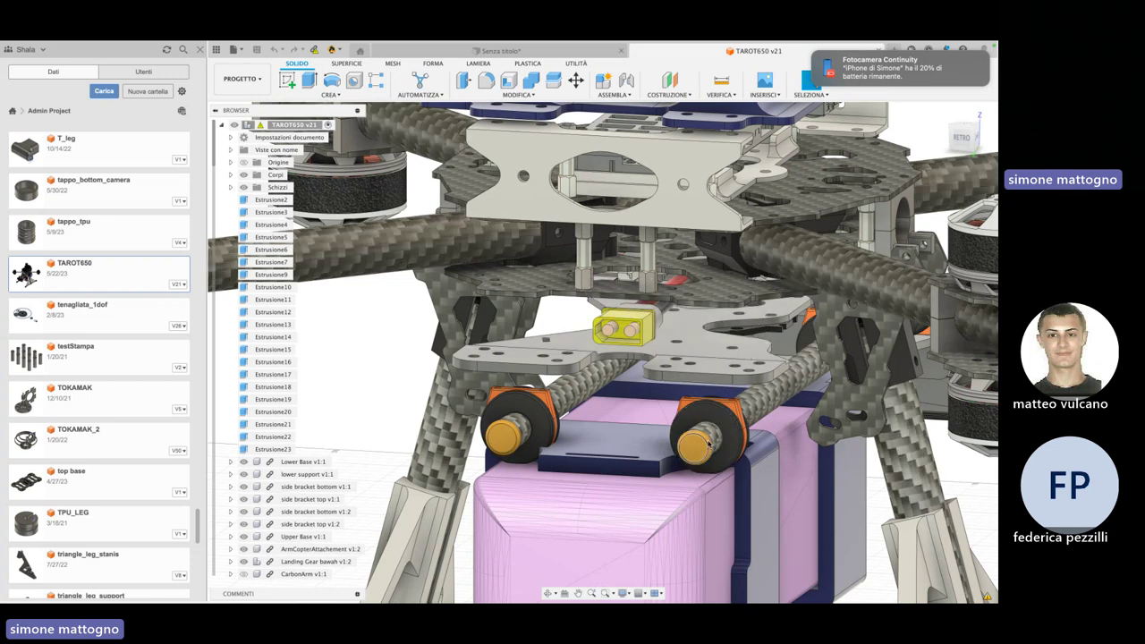
scroll(730, 424, "up", 5)
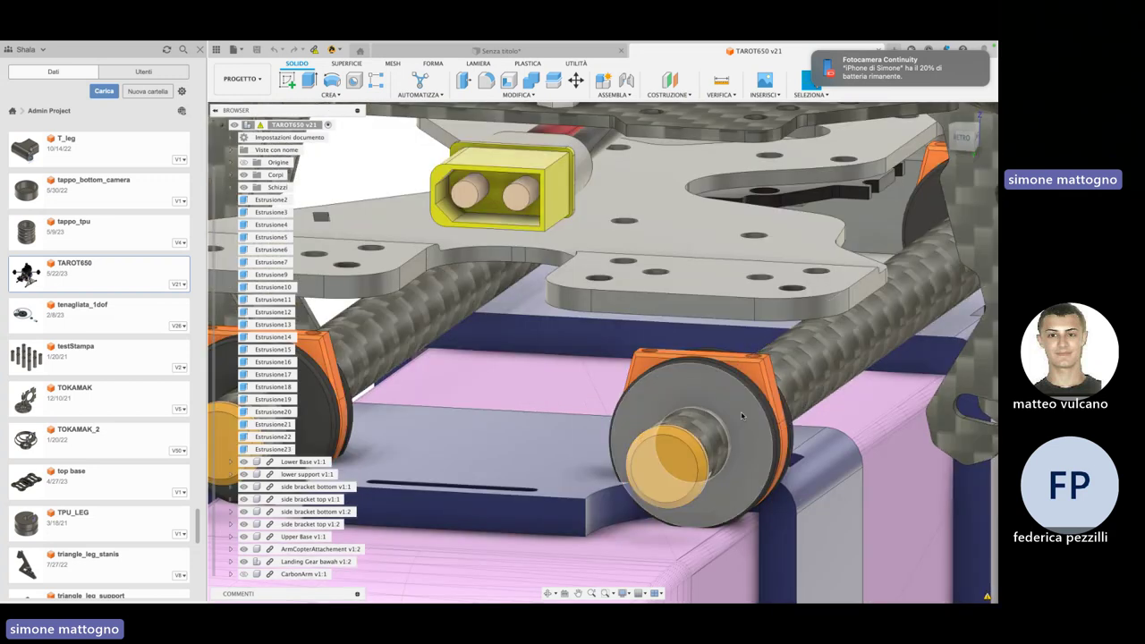
scroll(742, 416, "down", 2)
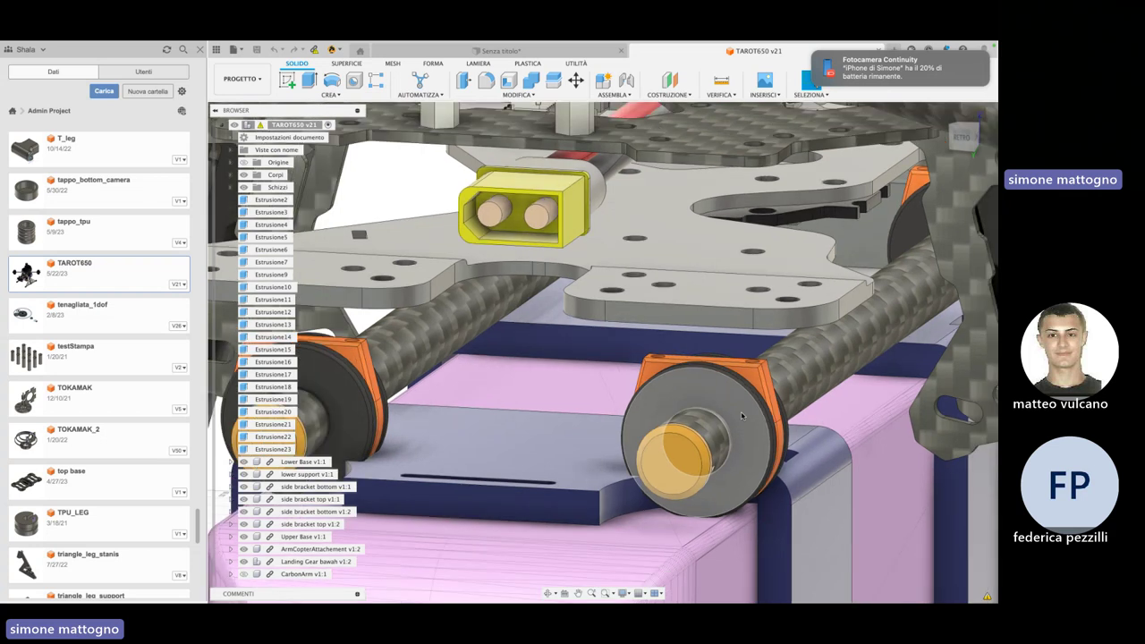
scroll(742, 415, "down", 3)
scroll(745, 417, "up", 1)
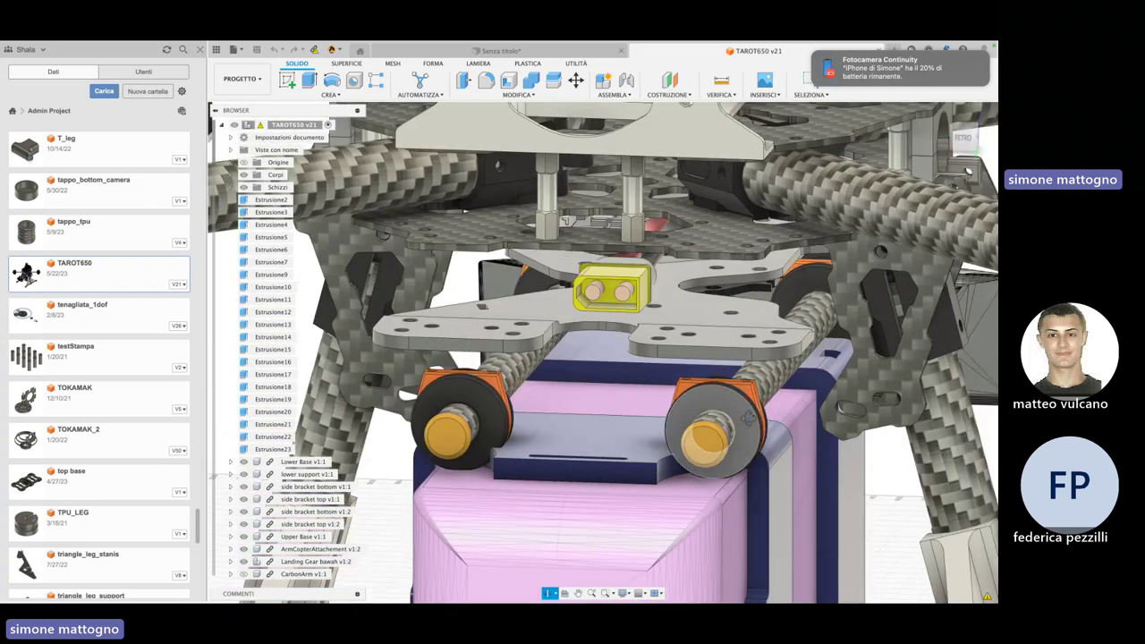
scroll(683, 454, "up", 4)
scroll(682, 453, "up", 3)
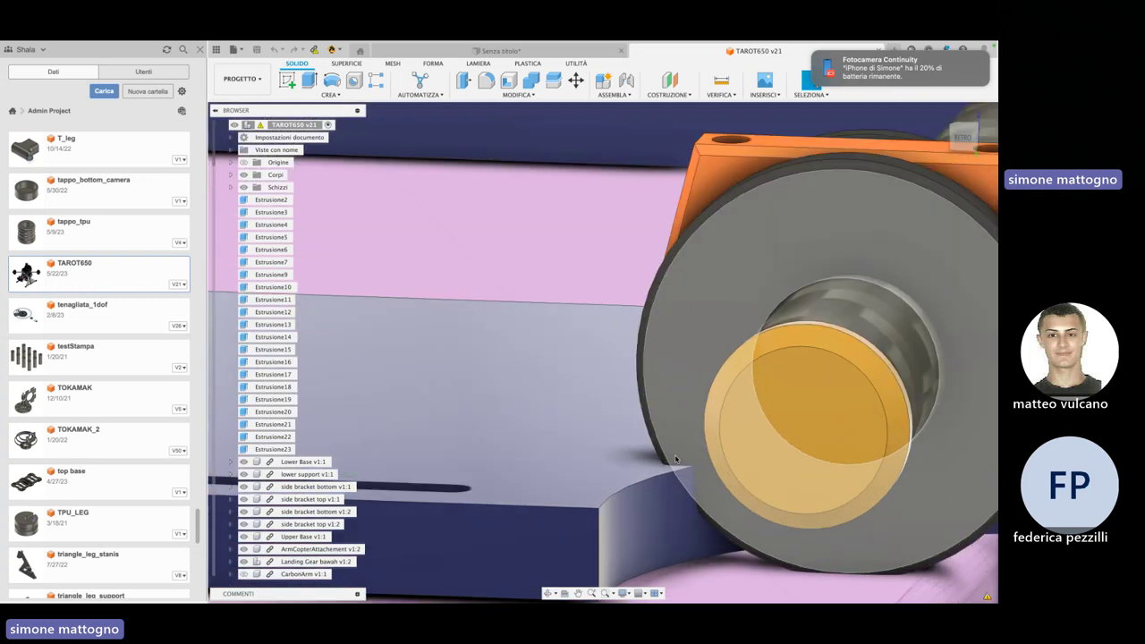
middle_click_drag(683, 454, 642, 456, "shift")
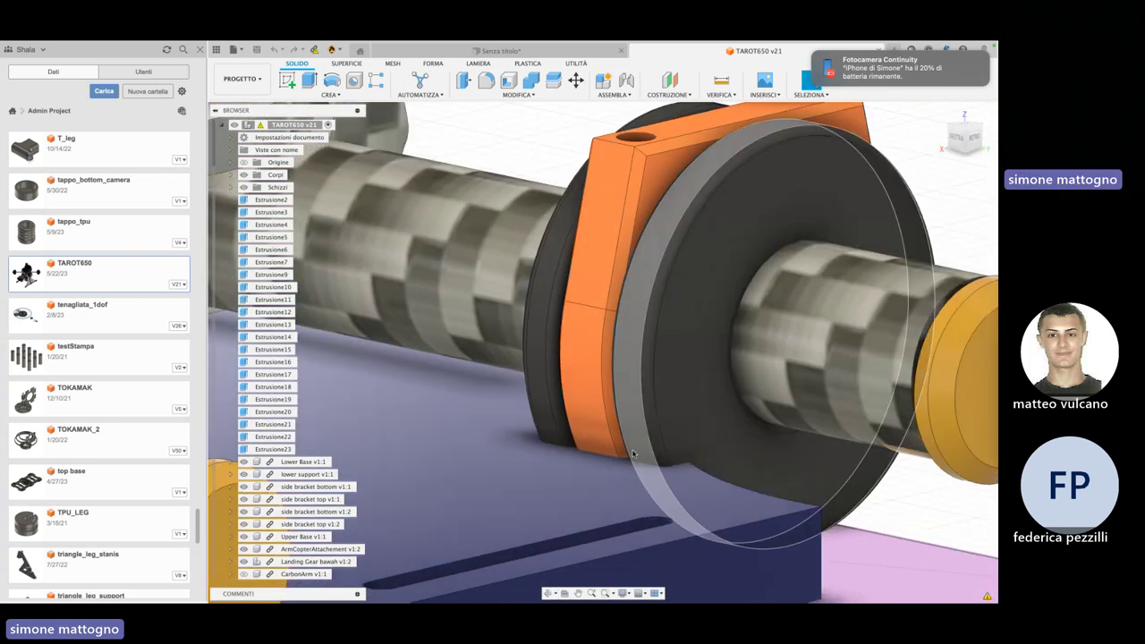
scroll(653, 456, "up", 3)
scroll(672, 460, "down", 2)
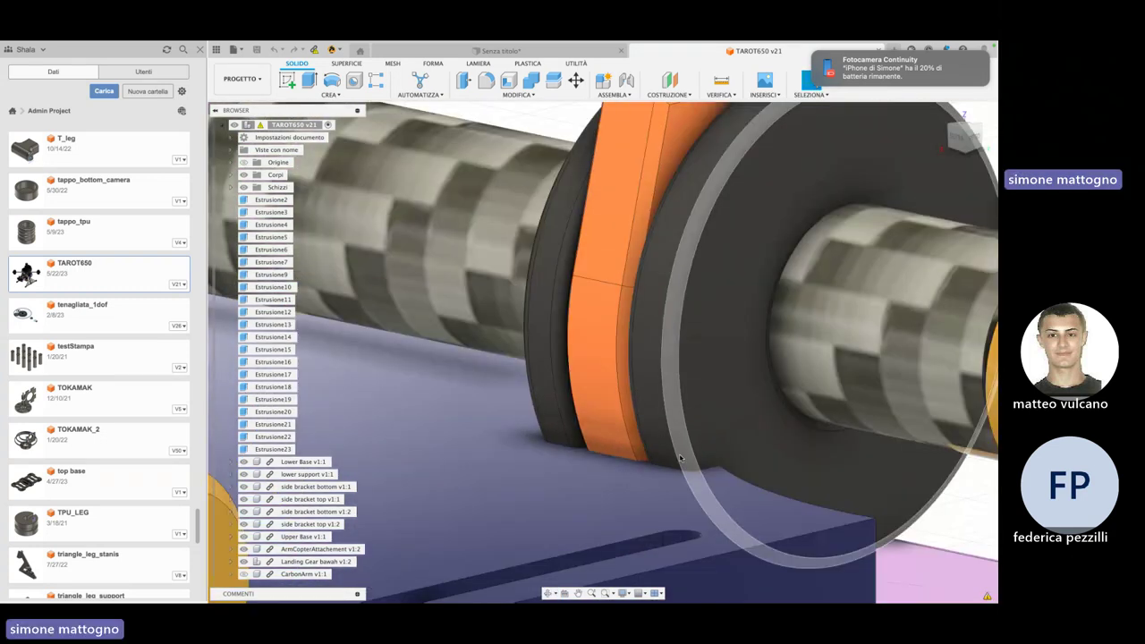
scroll(689, 452, "down", 3)
scroll(706, 446, "down", 2)
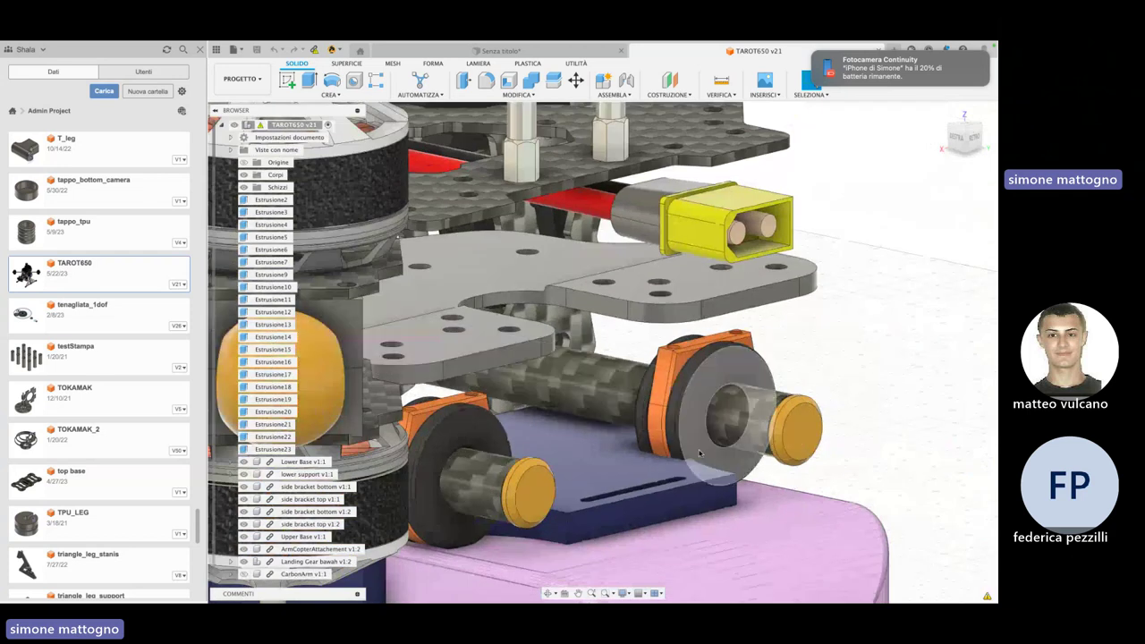
middle_click_drag(651, 464, 616, 465, "shift")
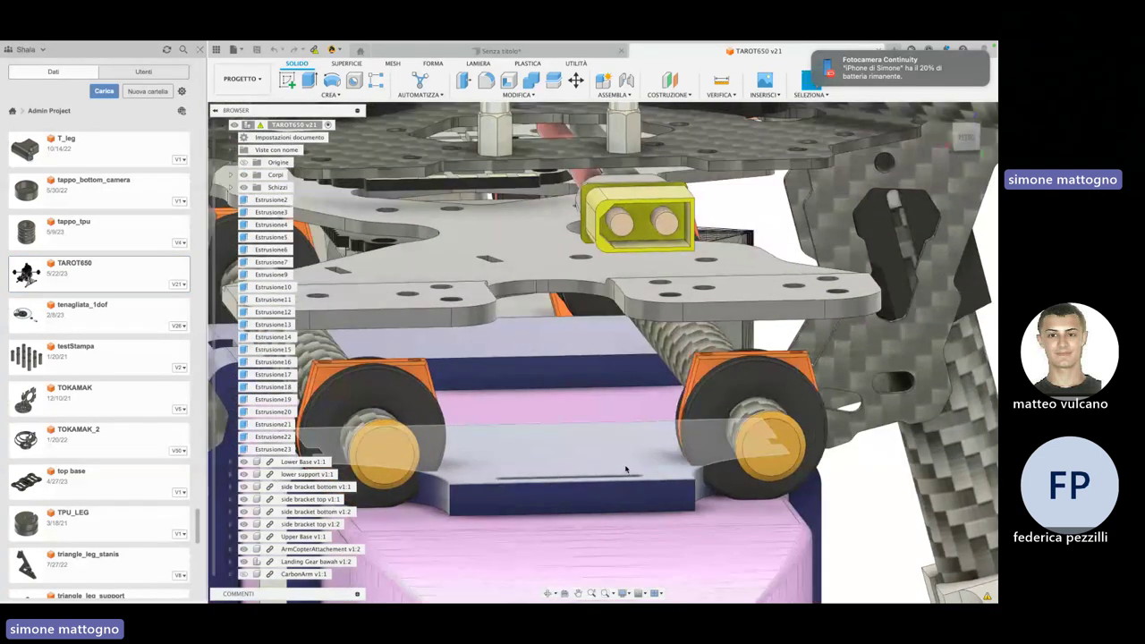
scroll(629, 468, "down", 2)
scroll(635, 461, "down", 2)
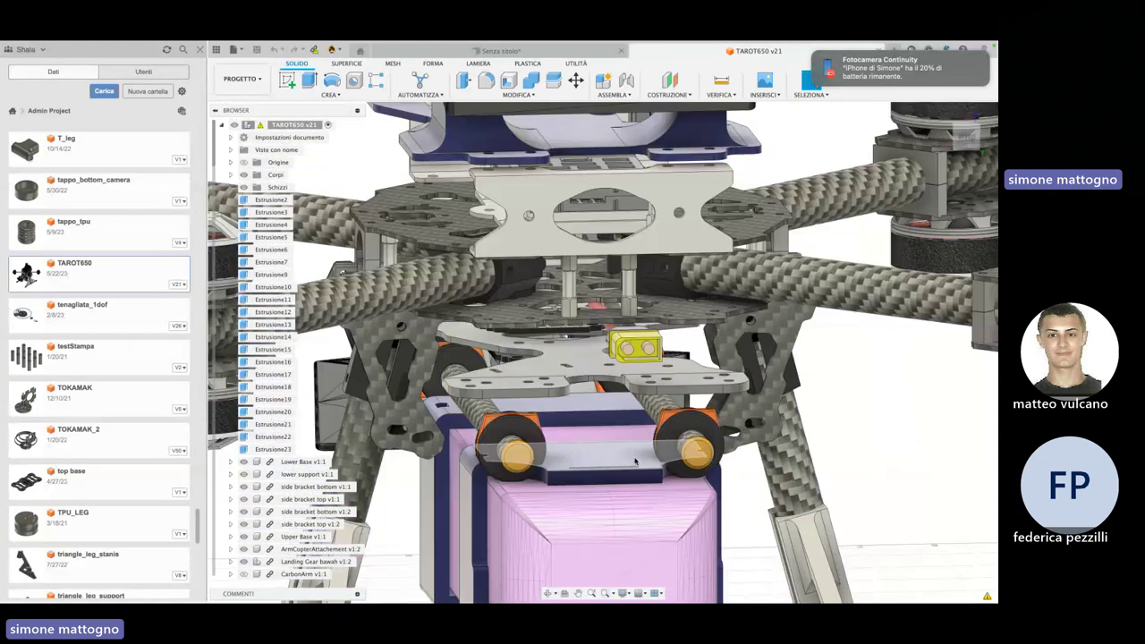
scroll(635, 461, "down", 1)
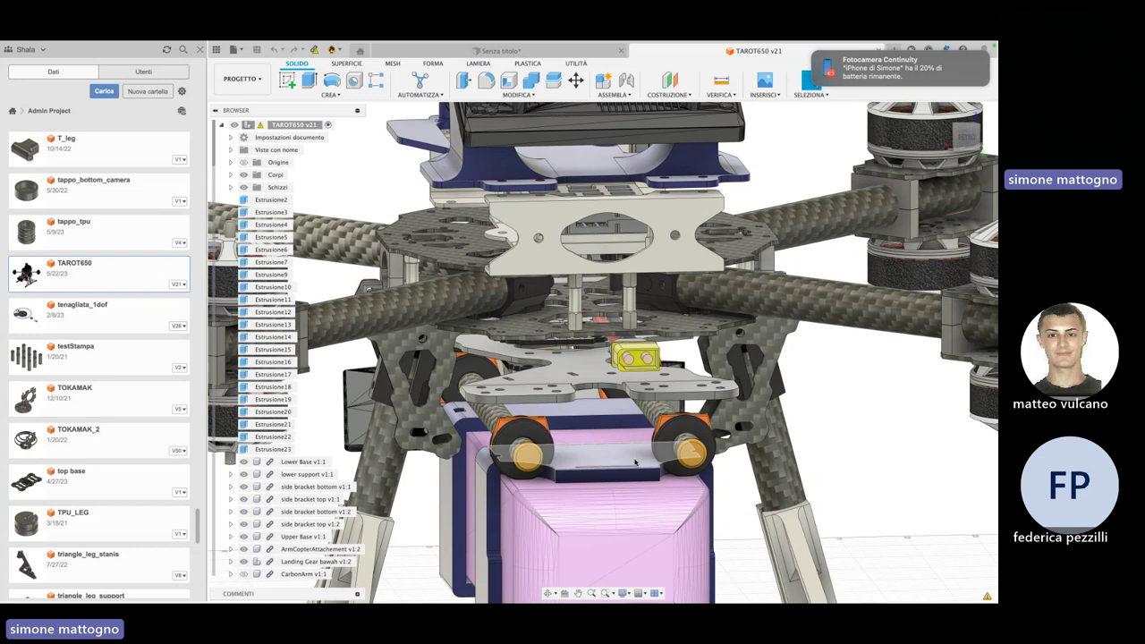
Give the drone a final orbit, then return to the 'Senza titolo' box design zoomed out
middle_click_drag(635, 462, 657, 469, "shift")
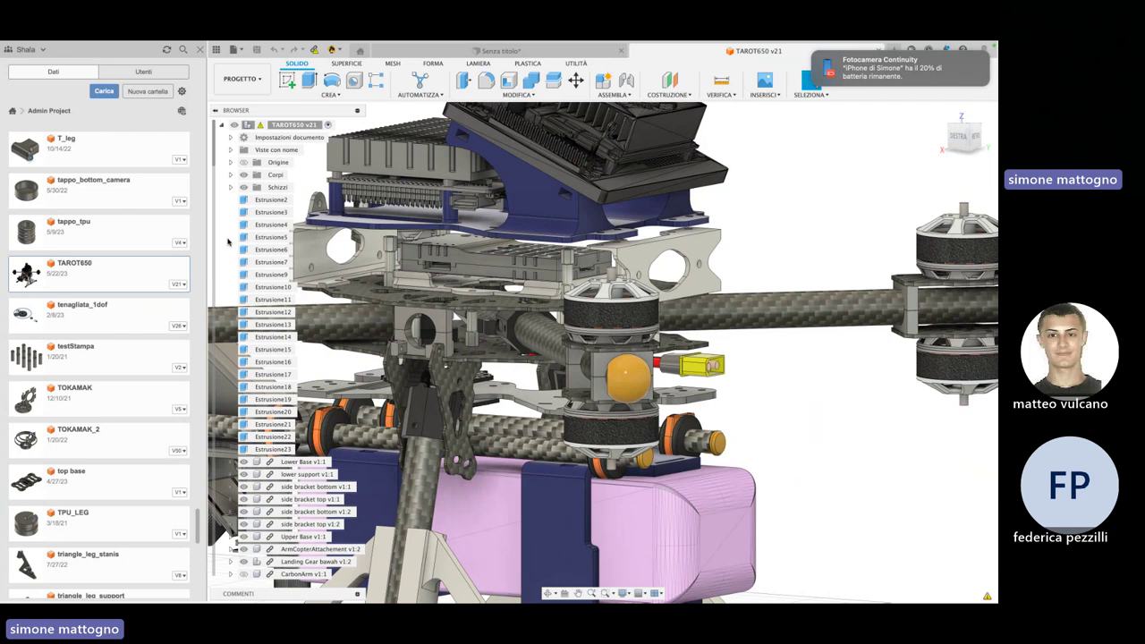
mouse_move(338, 256)
middle_mouse_down("shift")
mouse_move(437, 344)
mouse_move(430, 302)
middle_mouse_up("shift")
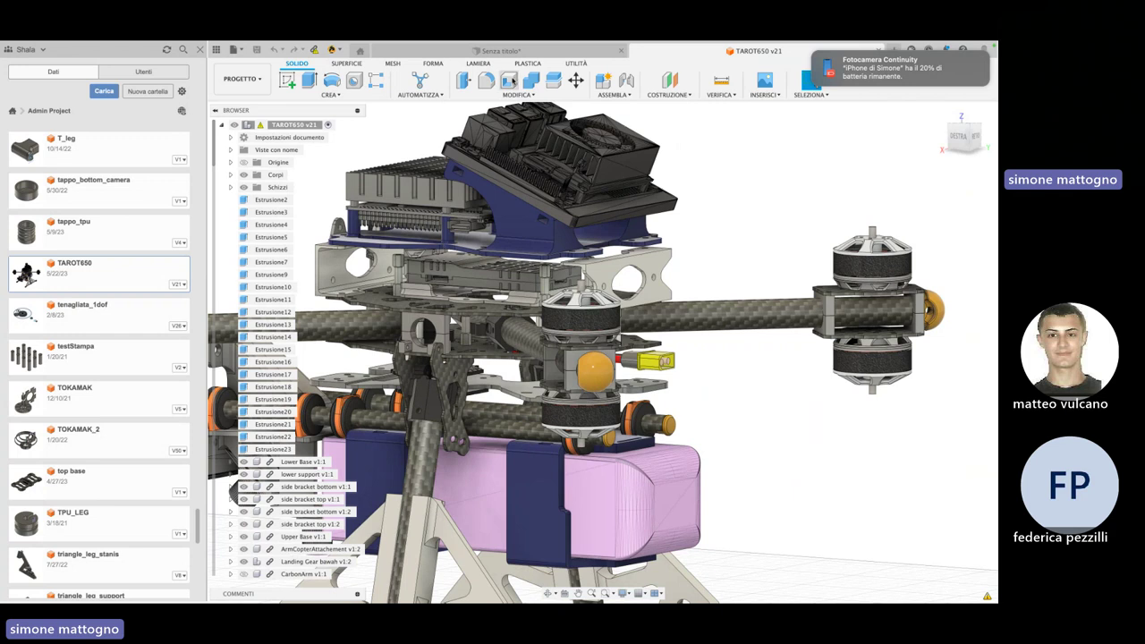
left_click(554, 52)
scroll(545, 277, "down", 5)
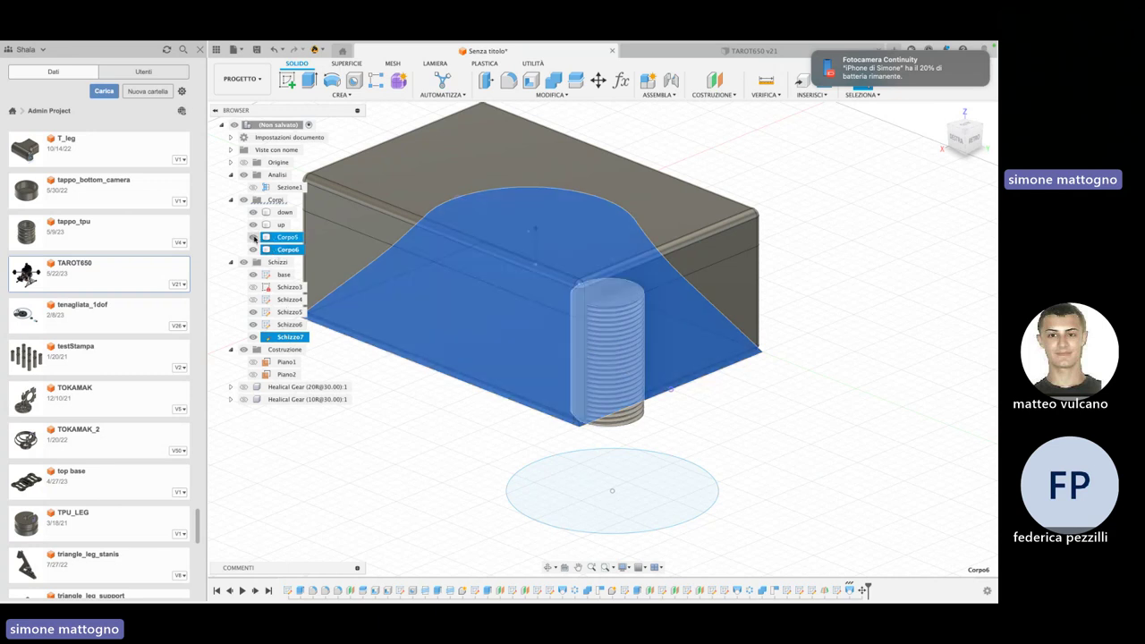
Hide the threaded post, 'up' lid and 'down' base bodies, leaving only Corpo6 visible
left_click(253, 237)
left_click(253, 224)
left_click(254, 213)
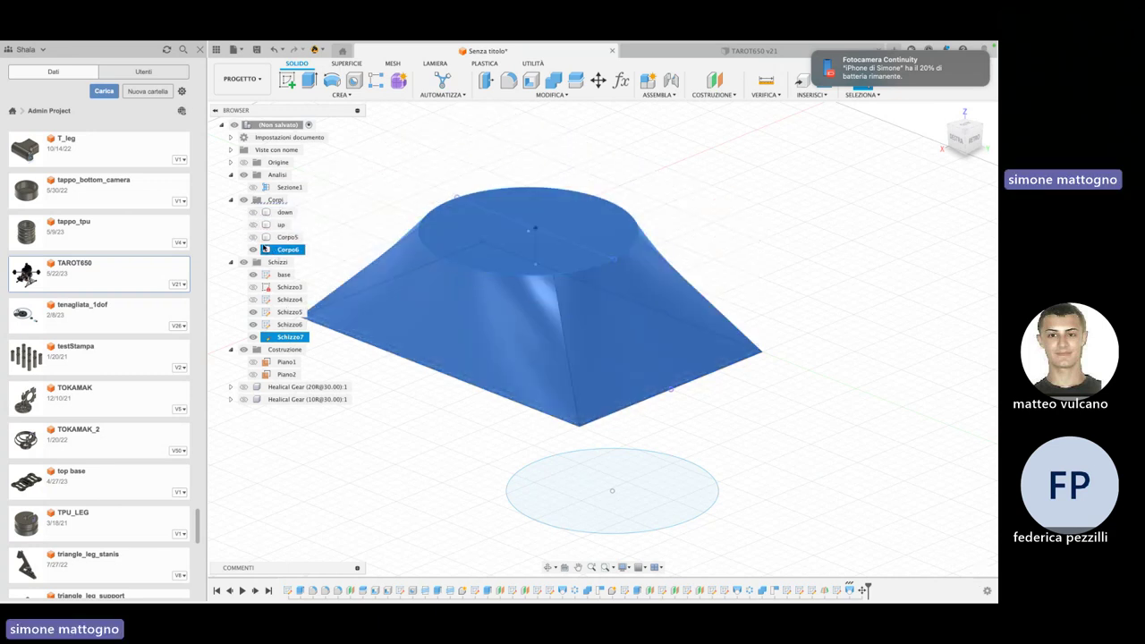
left_click(352, 348)
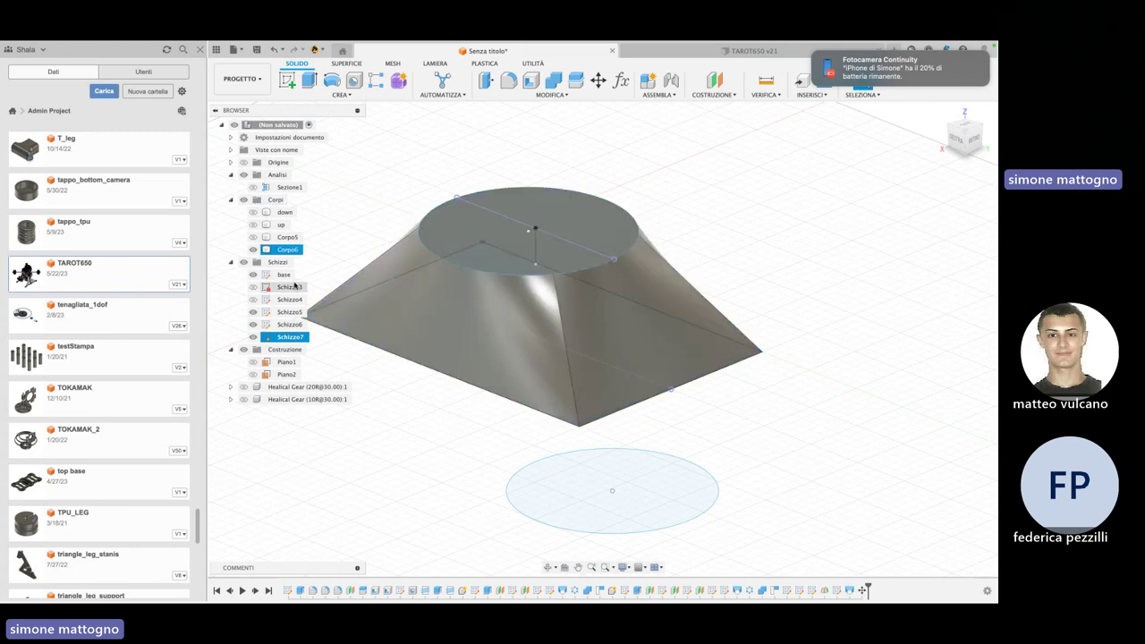
right_click(286, 250)
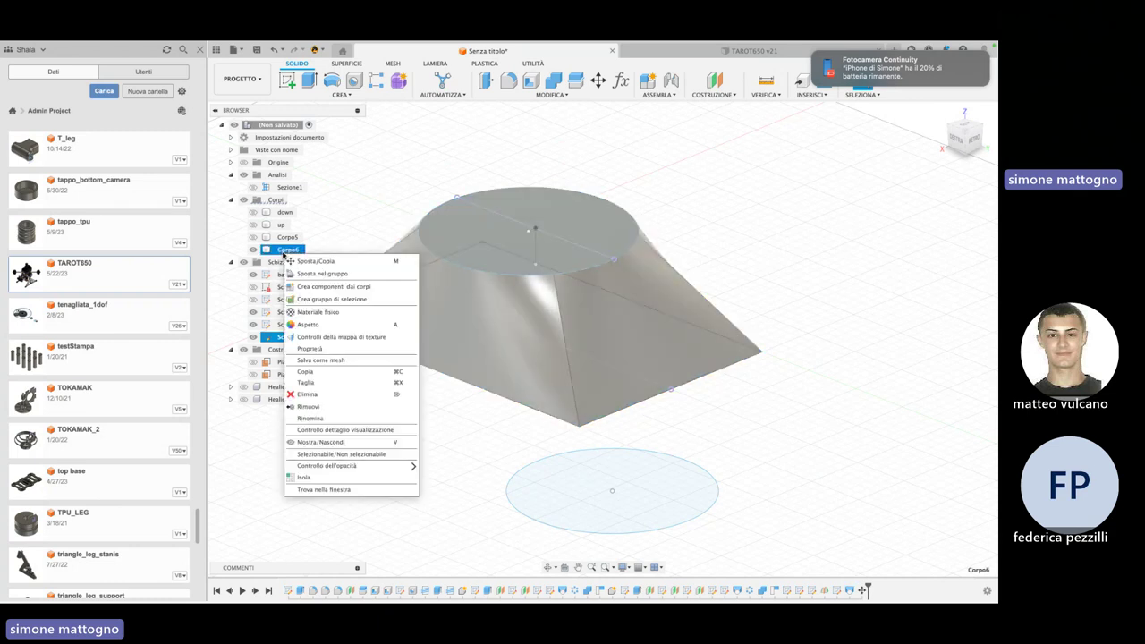
left_click(735, 402)
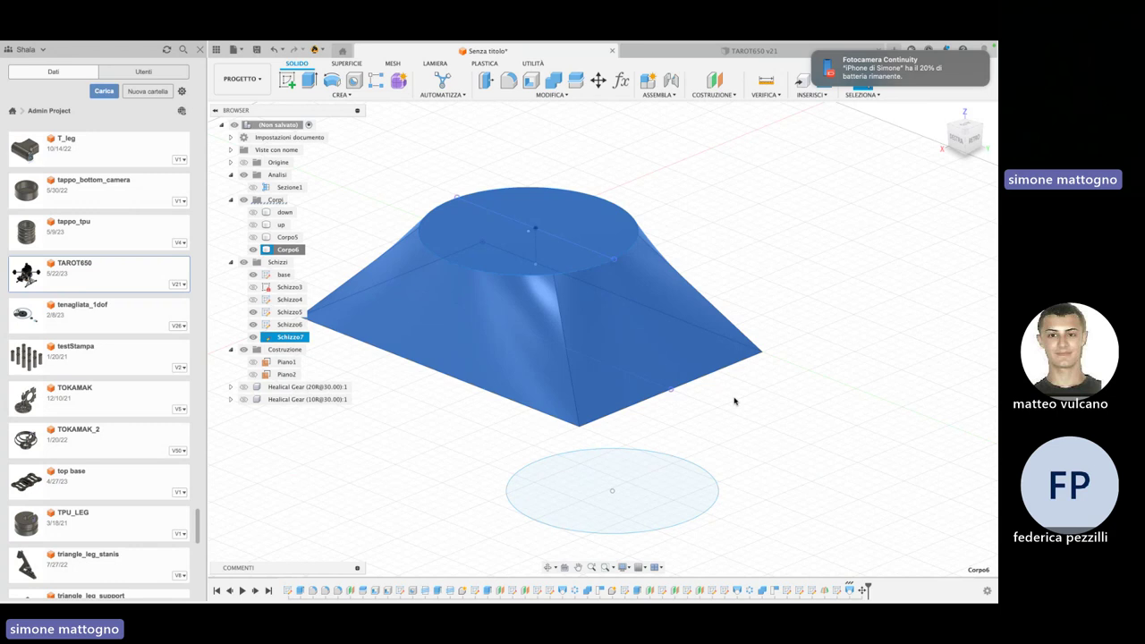
Deselect the lofted body and close the Data panel to widen the workspace
left_click(841, 411)
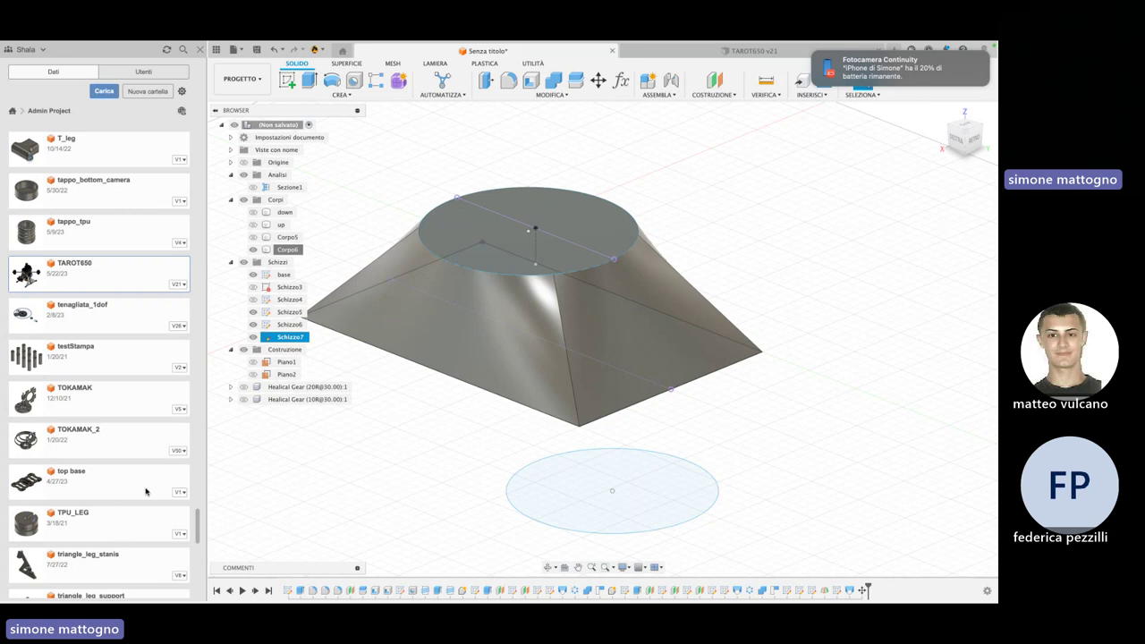
left_click(201, 51)
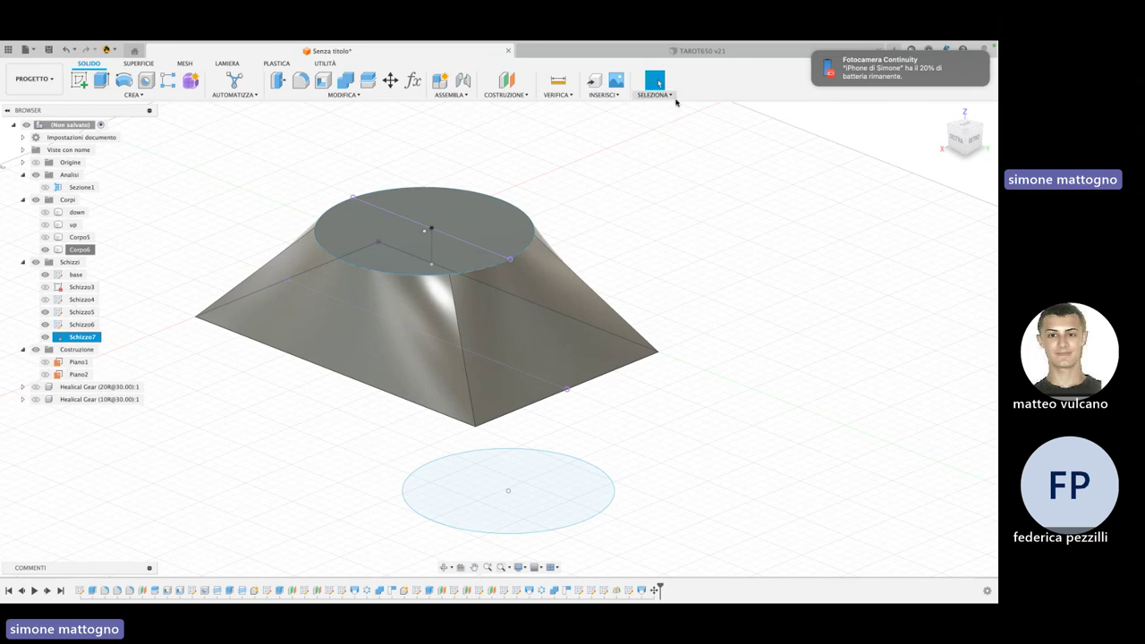
Hide the Schizzi sketches and check a Corpo6 side edge measures 62.794 mm
left_click(813, 54)
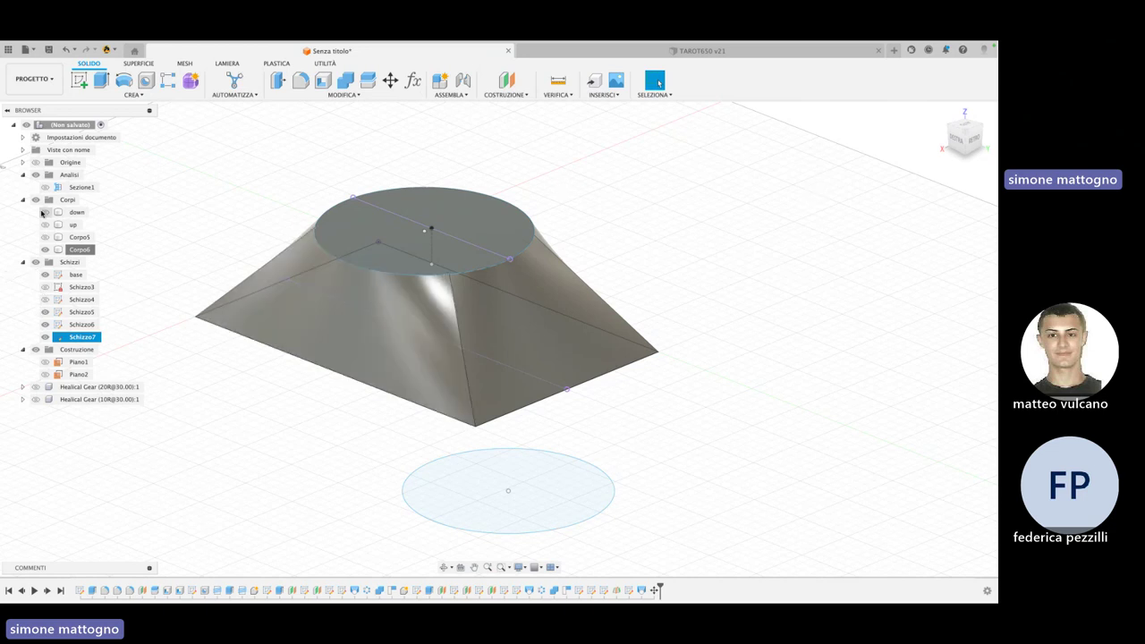
left_click(36, 261)
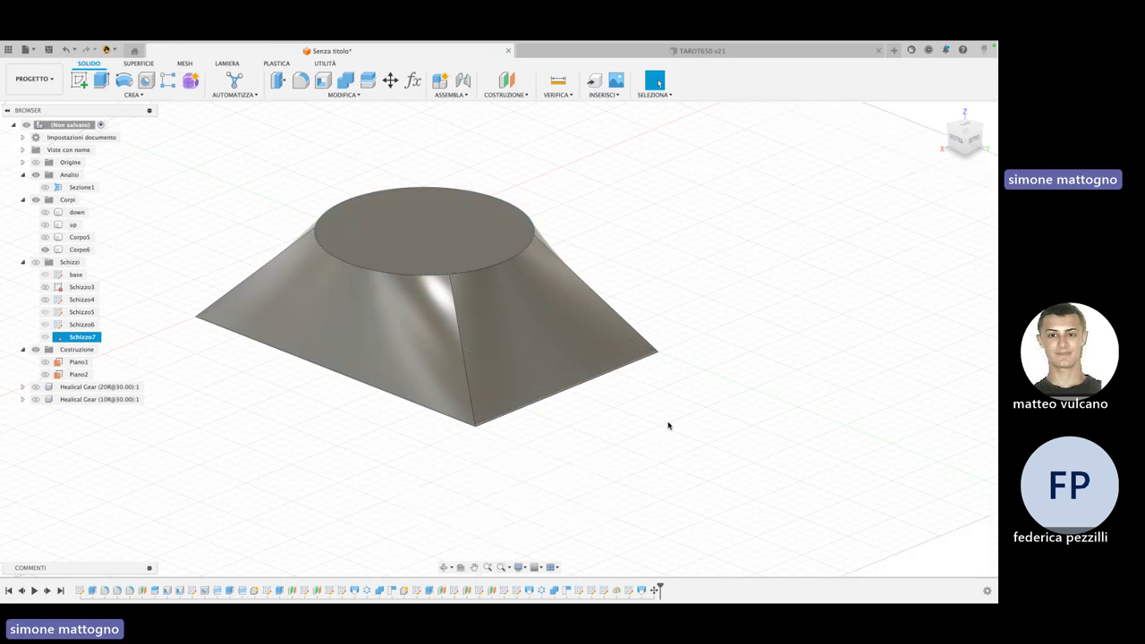
scroll(669, 426, "down", 3)
scroll(672, 300, "up", 3)
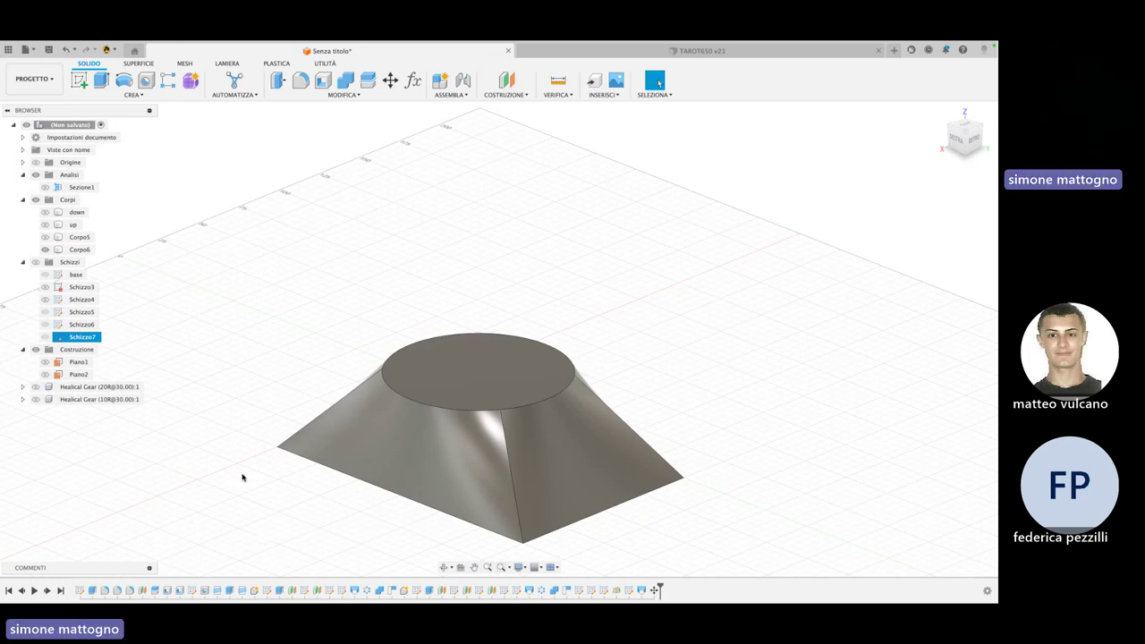
left_click(395, 454)
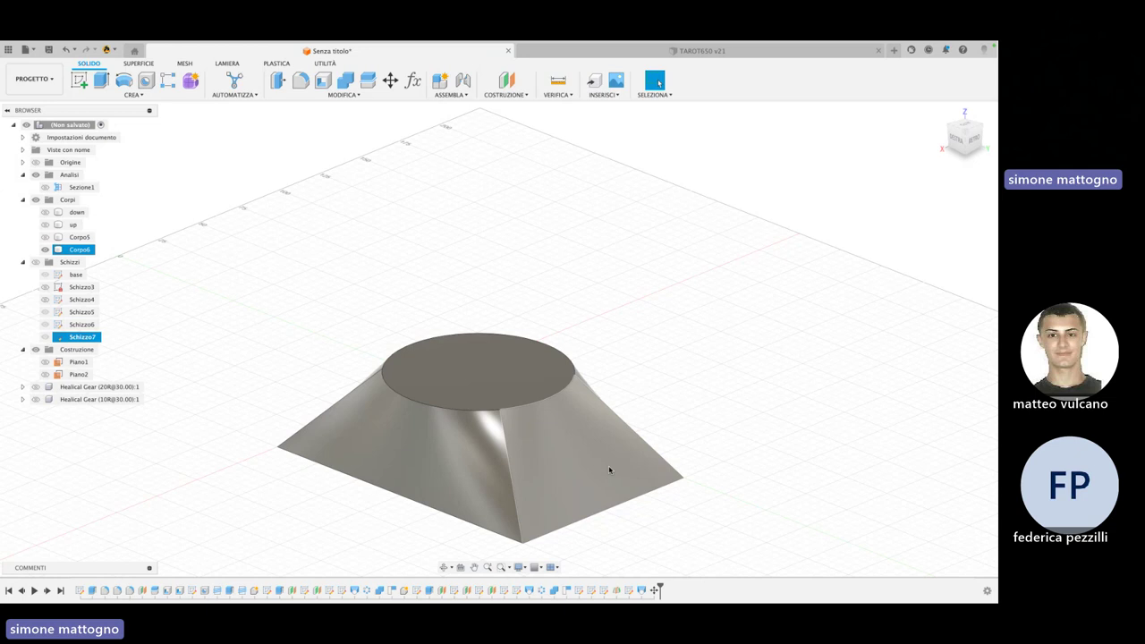
left_click(511, 469)
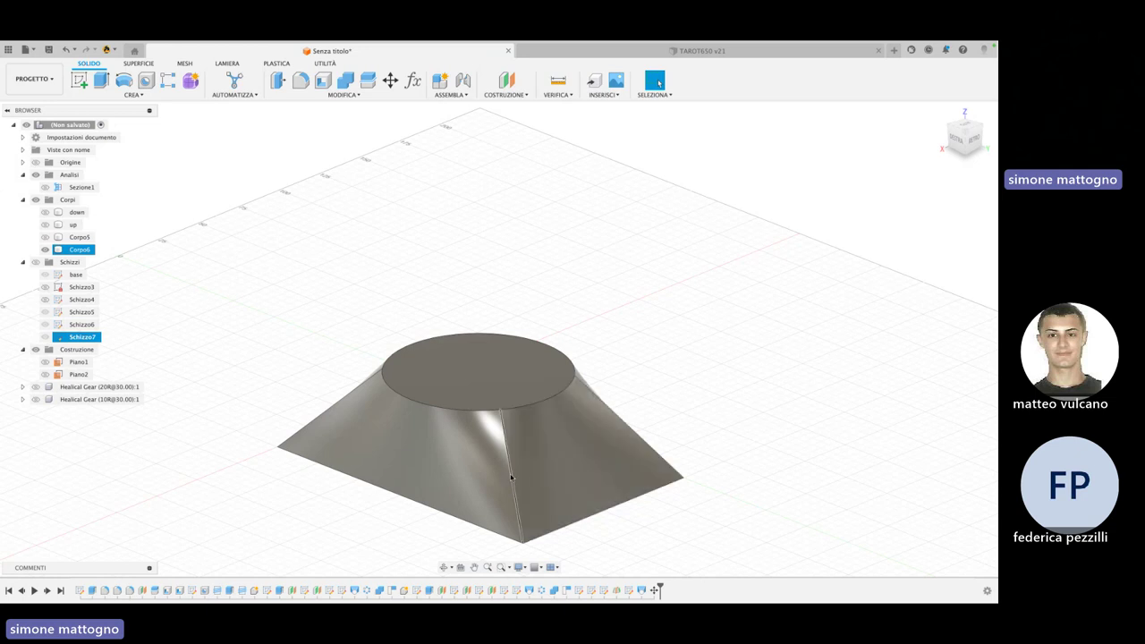